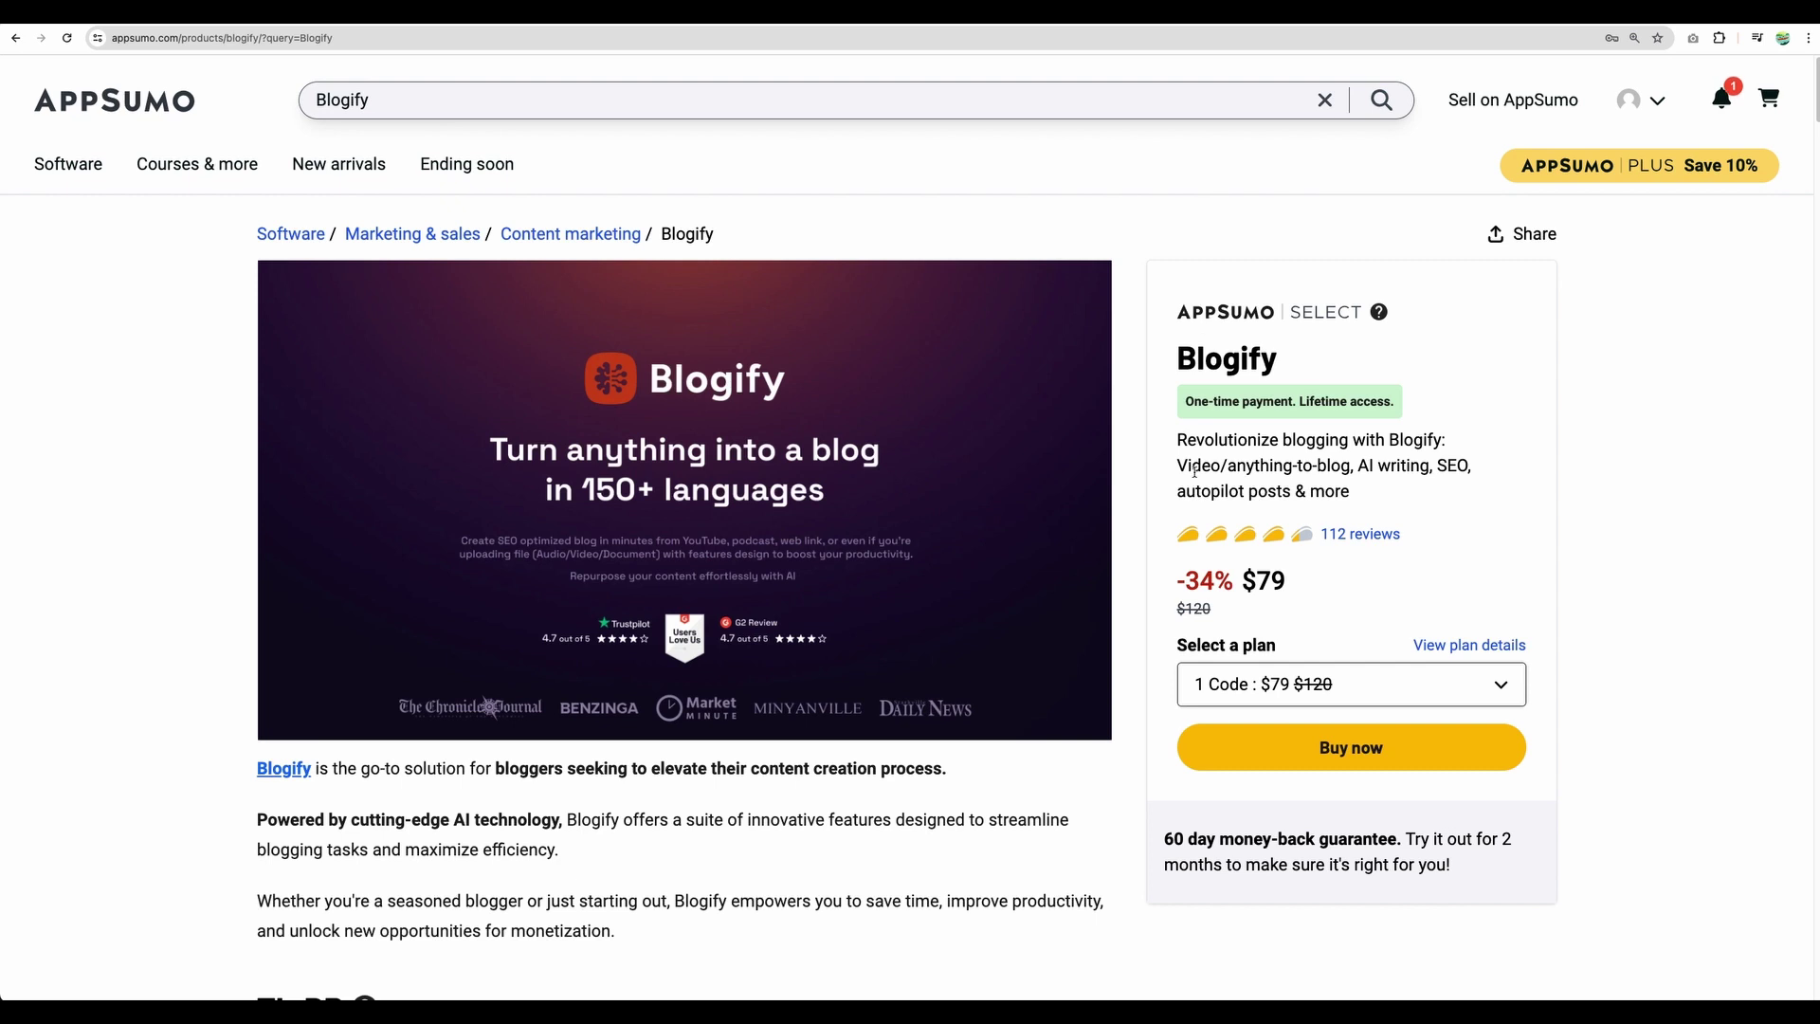
# Highlight the deal description, the video/audio/podcast/PDF/docs conversion text and Auto-Affiliate Link Generation
pyautogui.moveTo(1178, 442); pyautogui.dragTo(1352, 490)
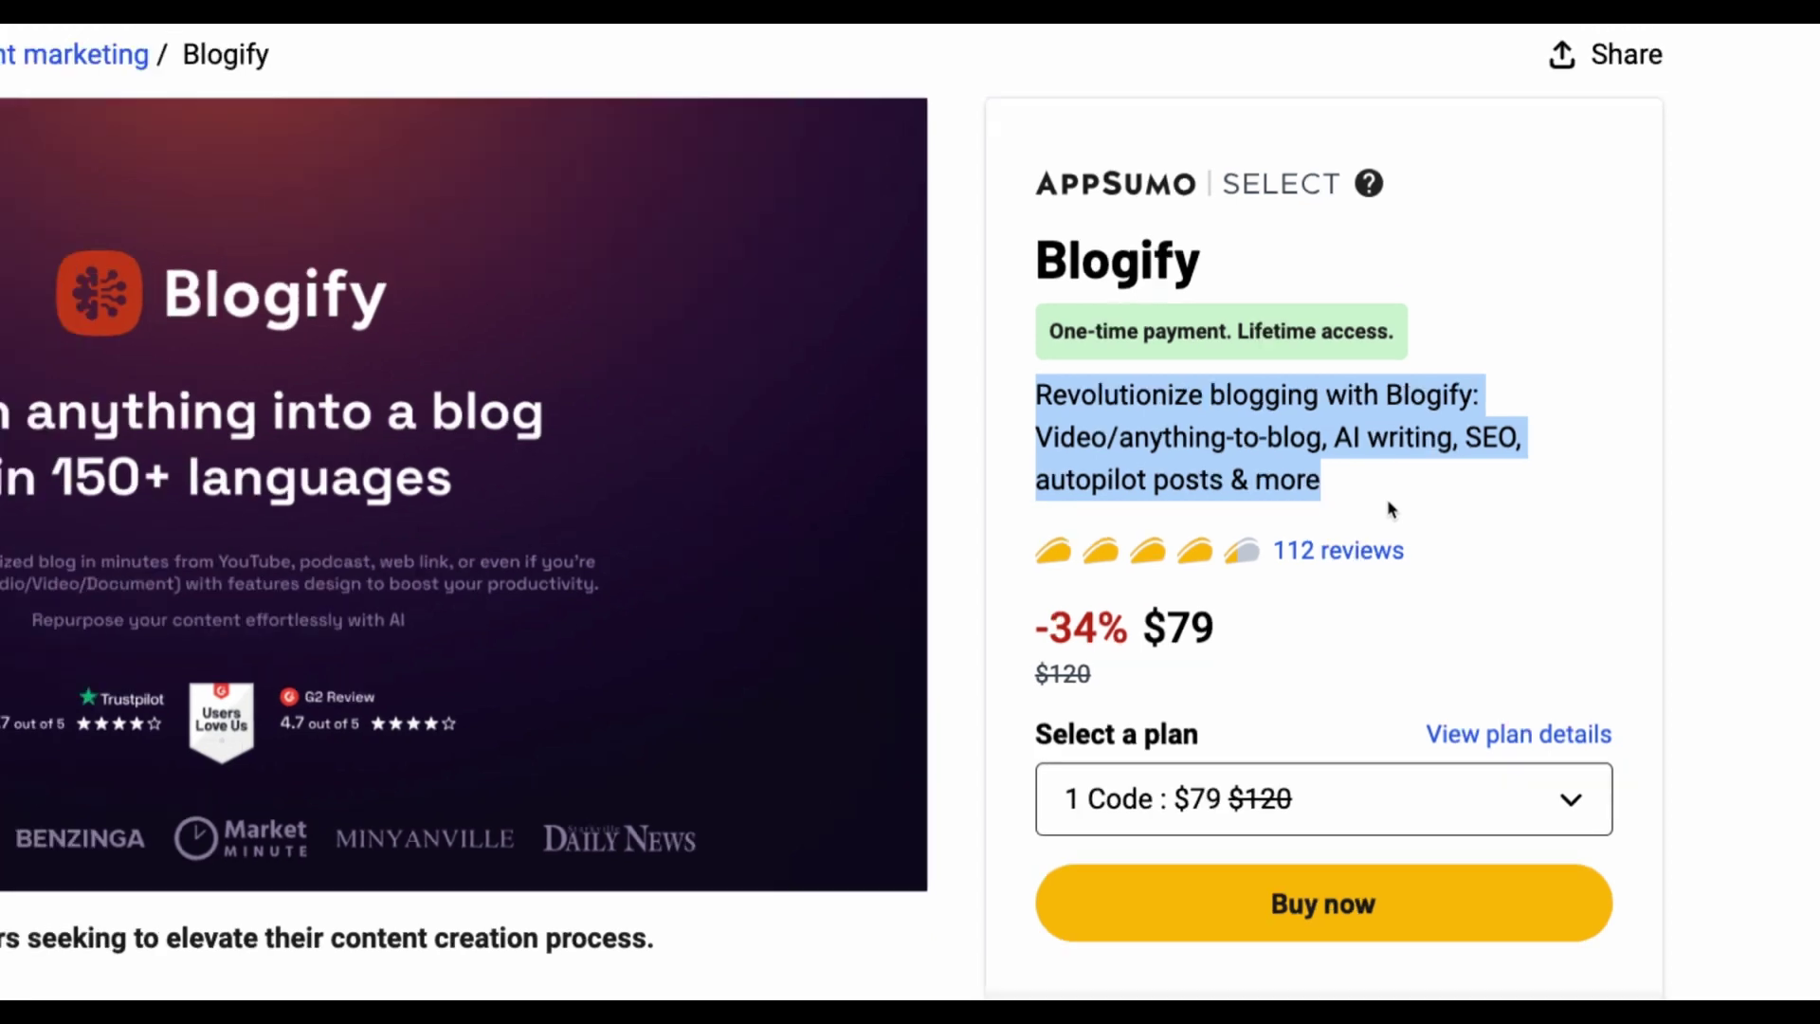
pyautogui.scroll(-5, 689, 812)
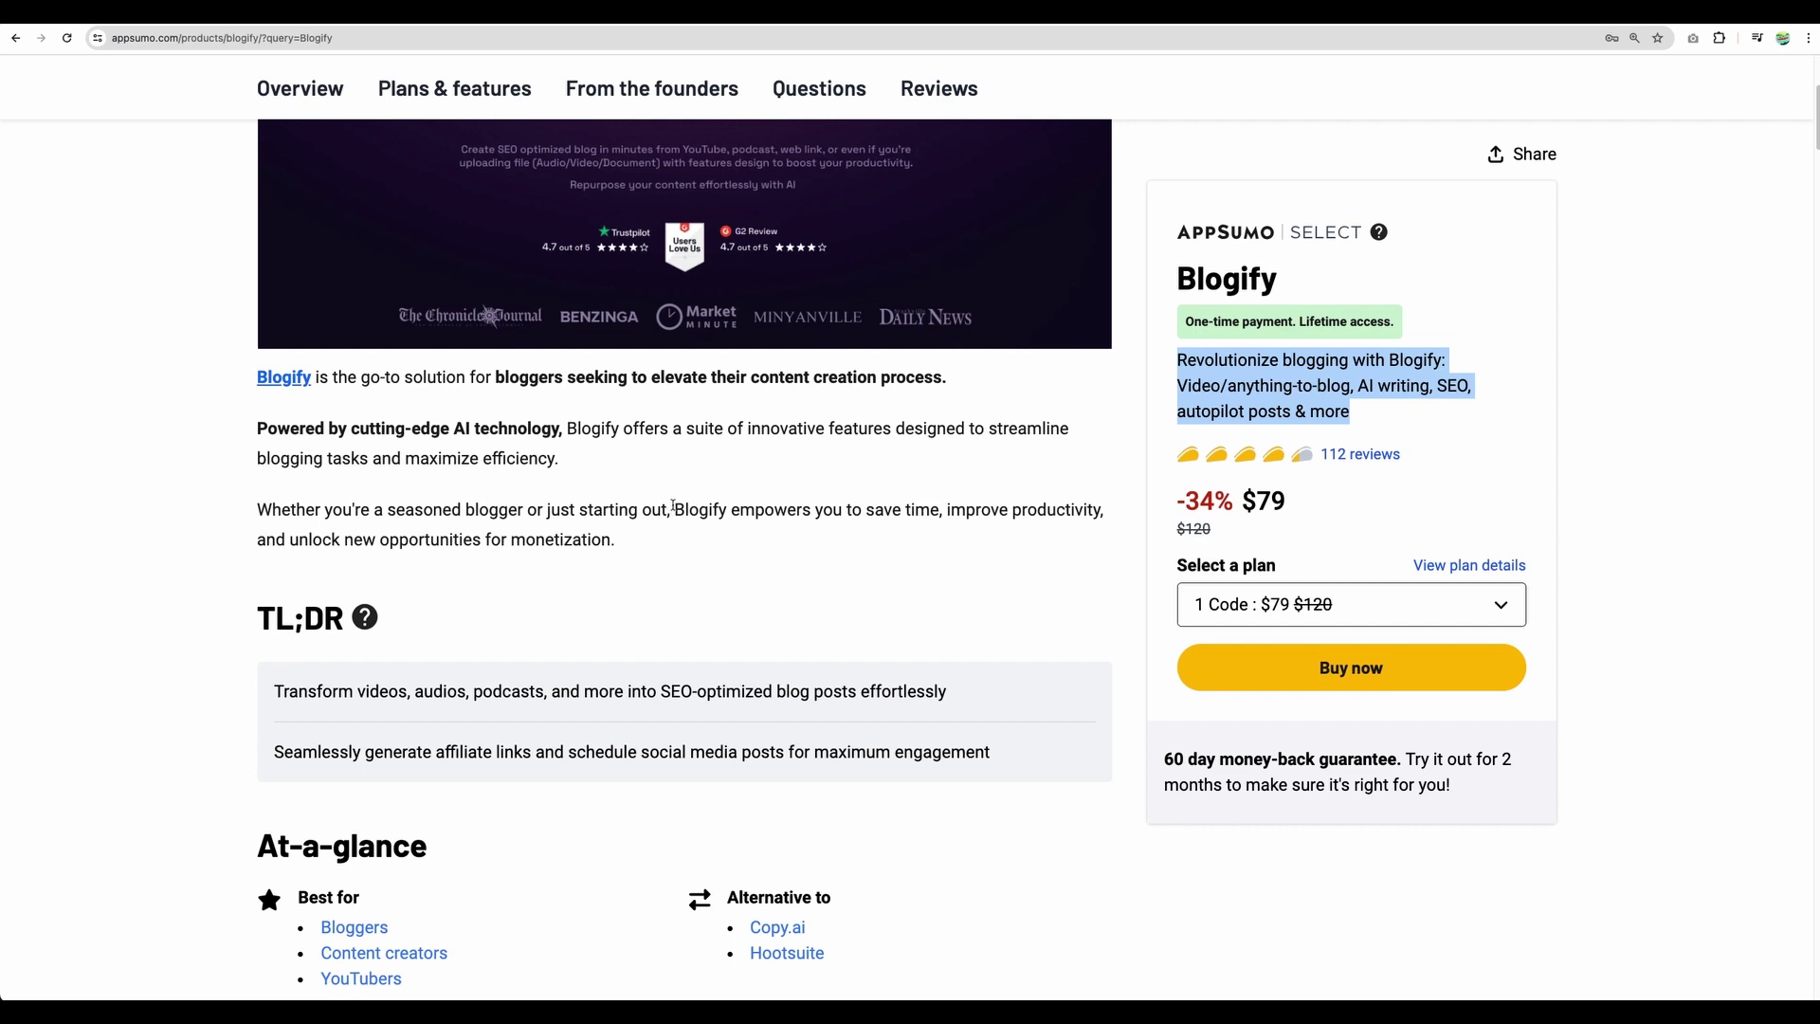
pyautogui.click(679, 476)
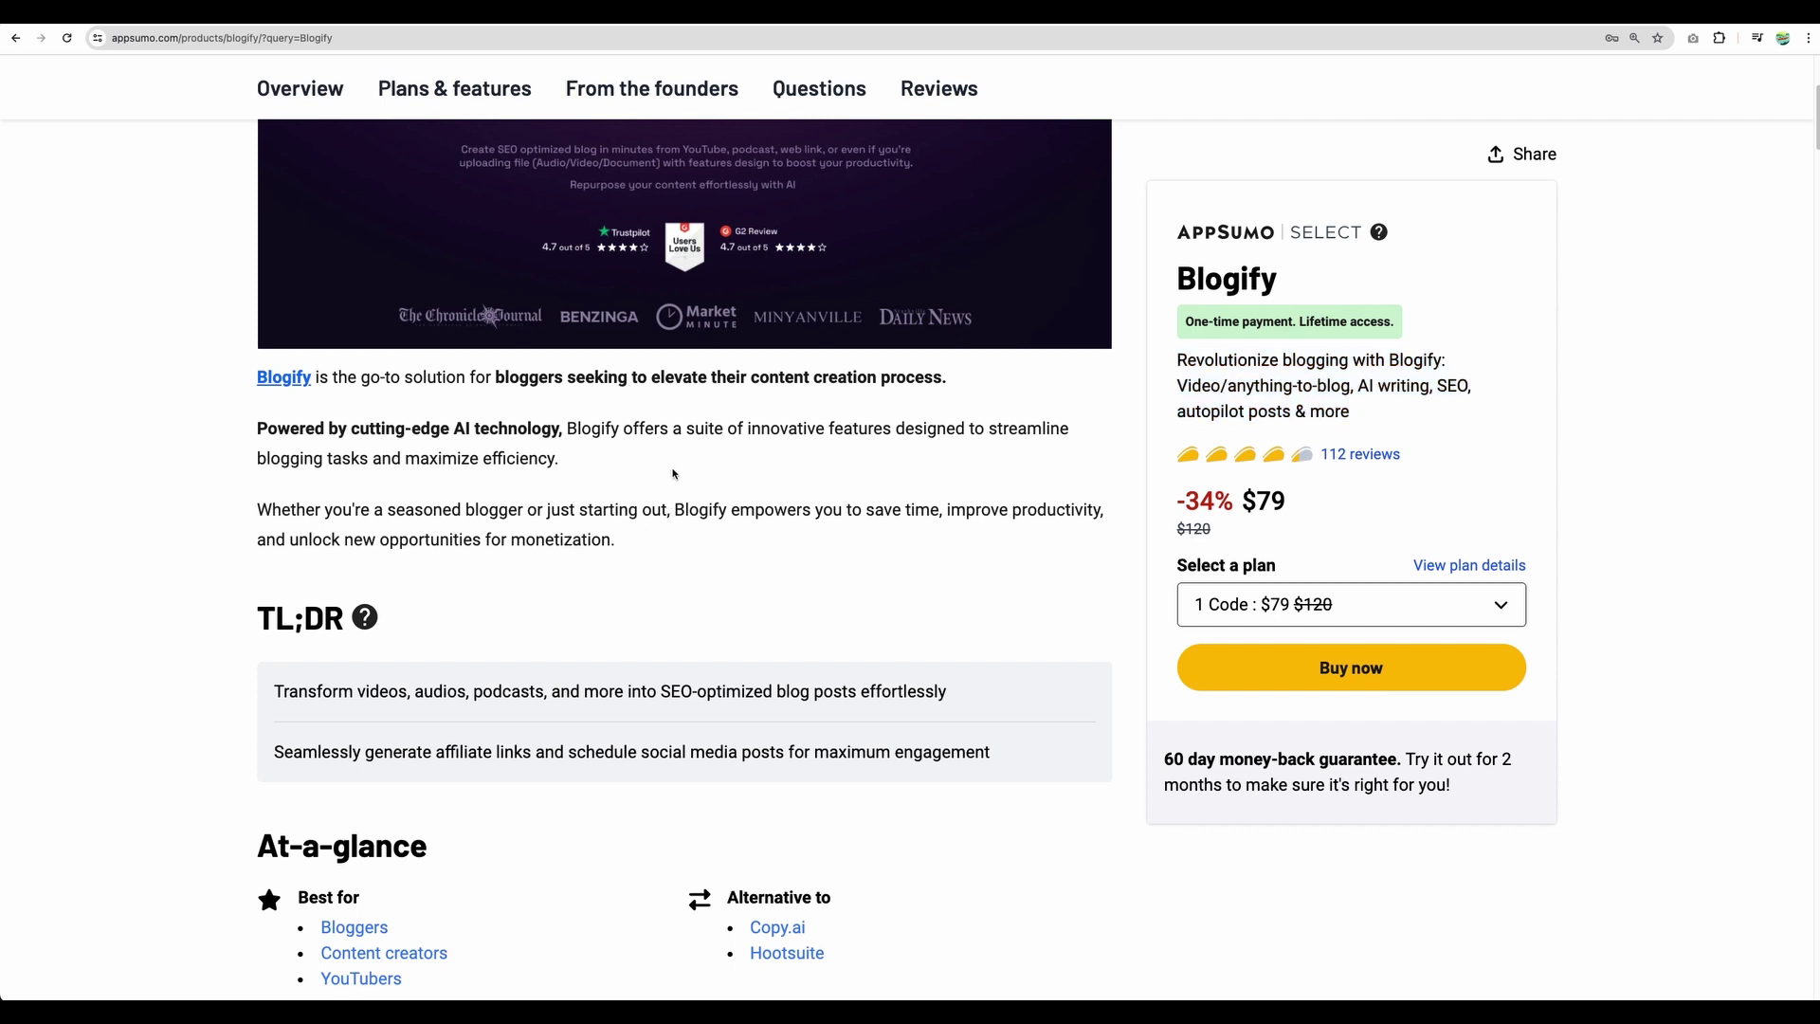
pyautogui.scroll(-10, 389, 506)
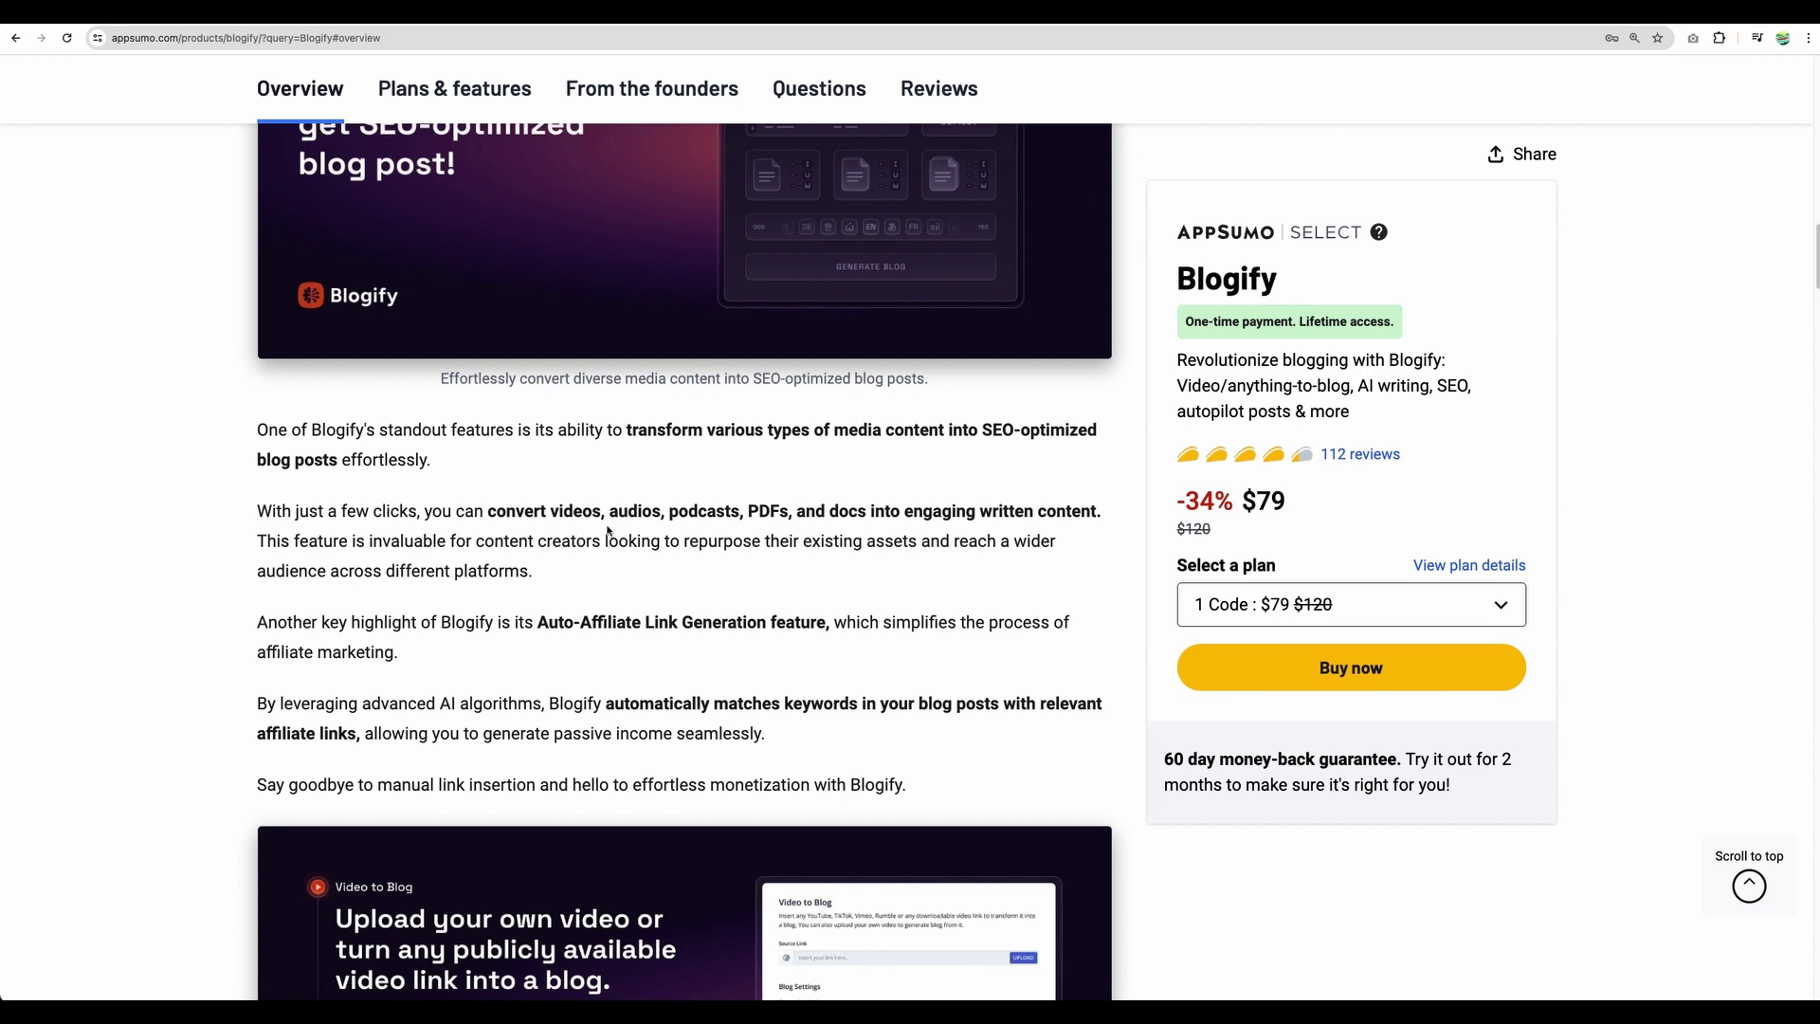
pyautogui.scroll(-3, 643, 494)
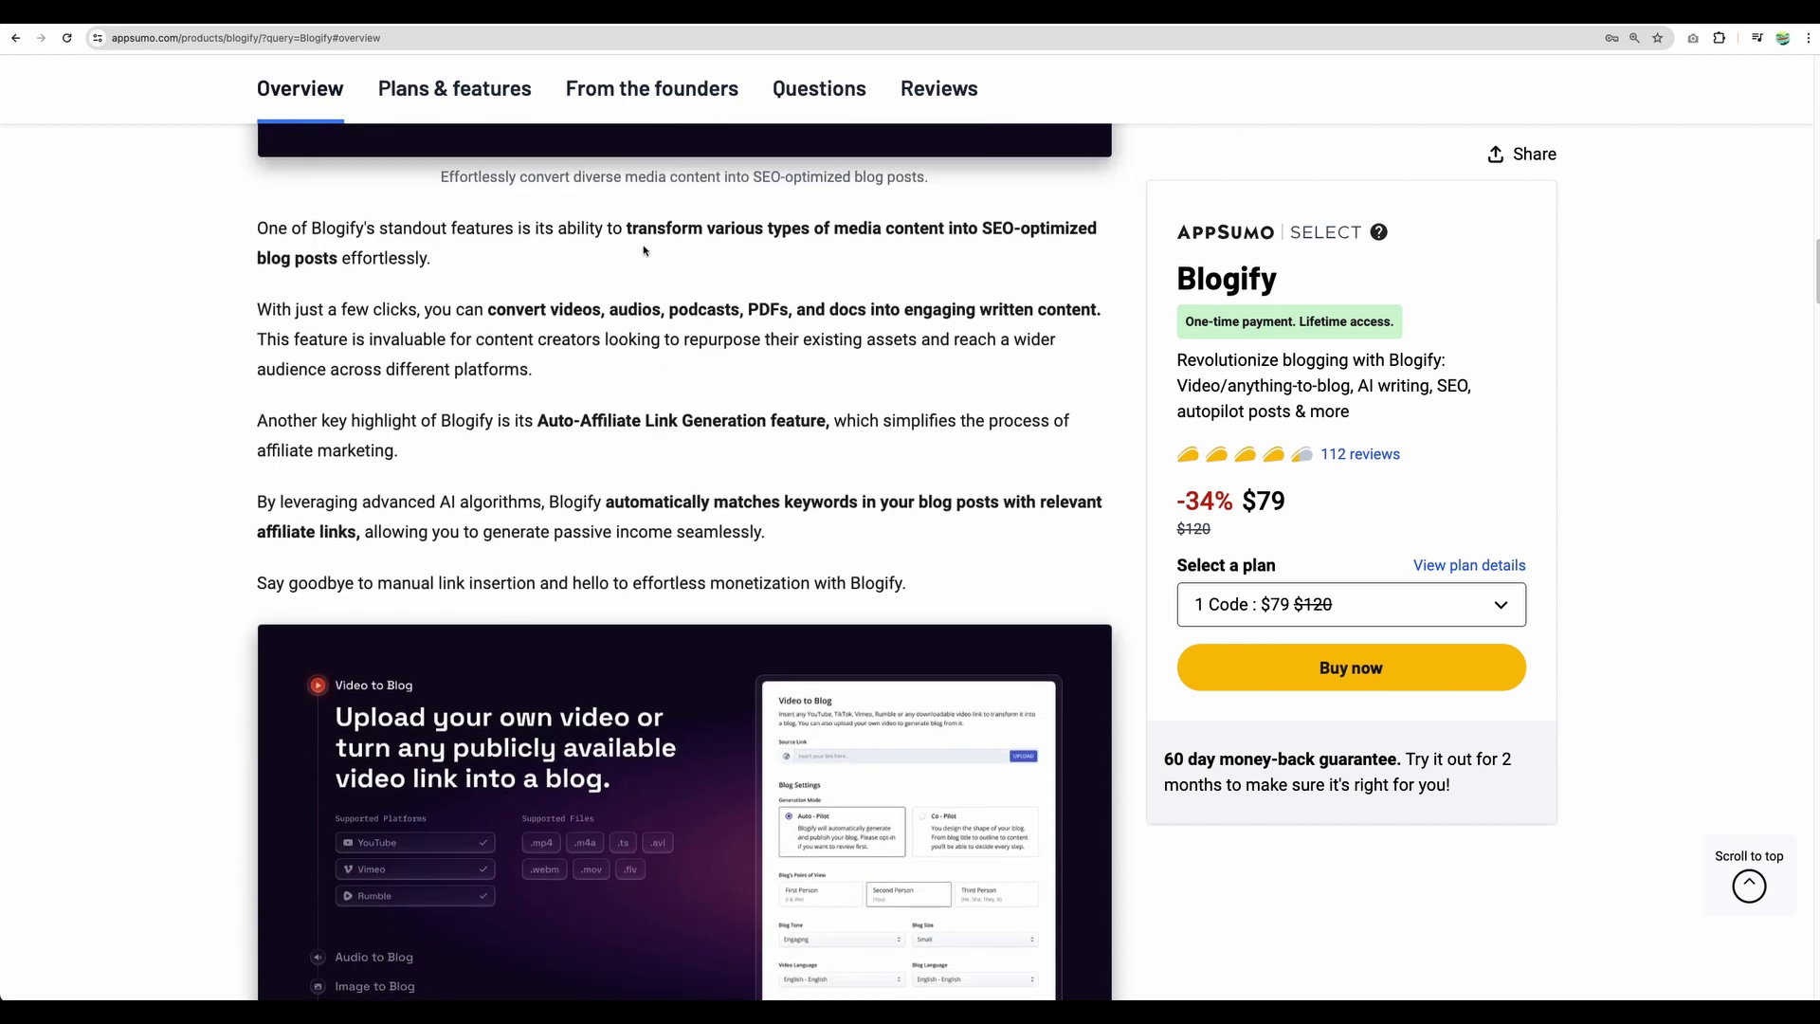
pyautogui.scroll(-1, 640, 248)
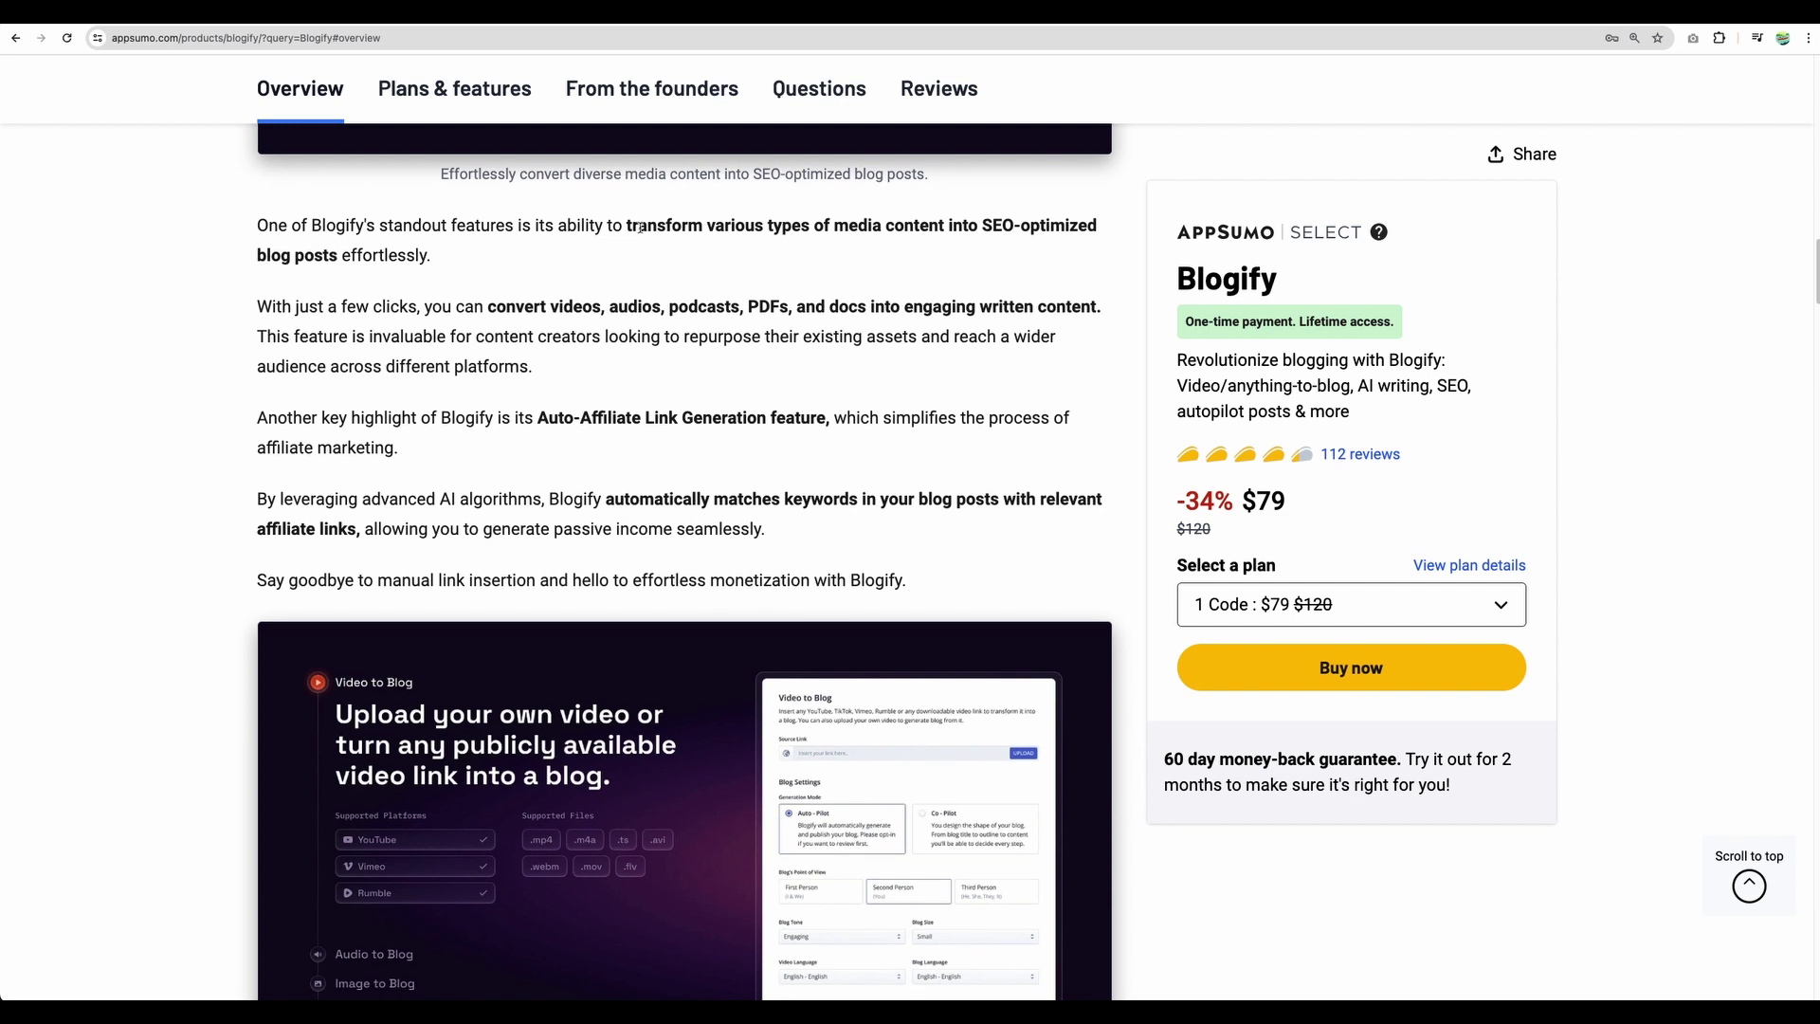
pyautogui.moveTo(480, 305); pyautogui.dragTo(947, 306)
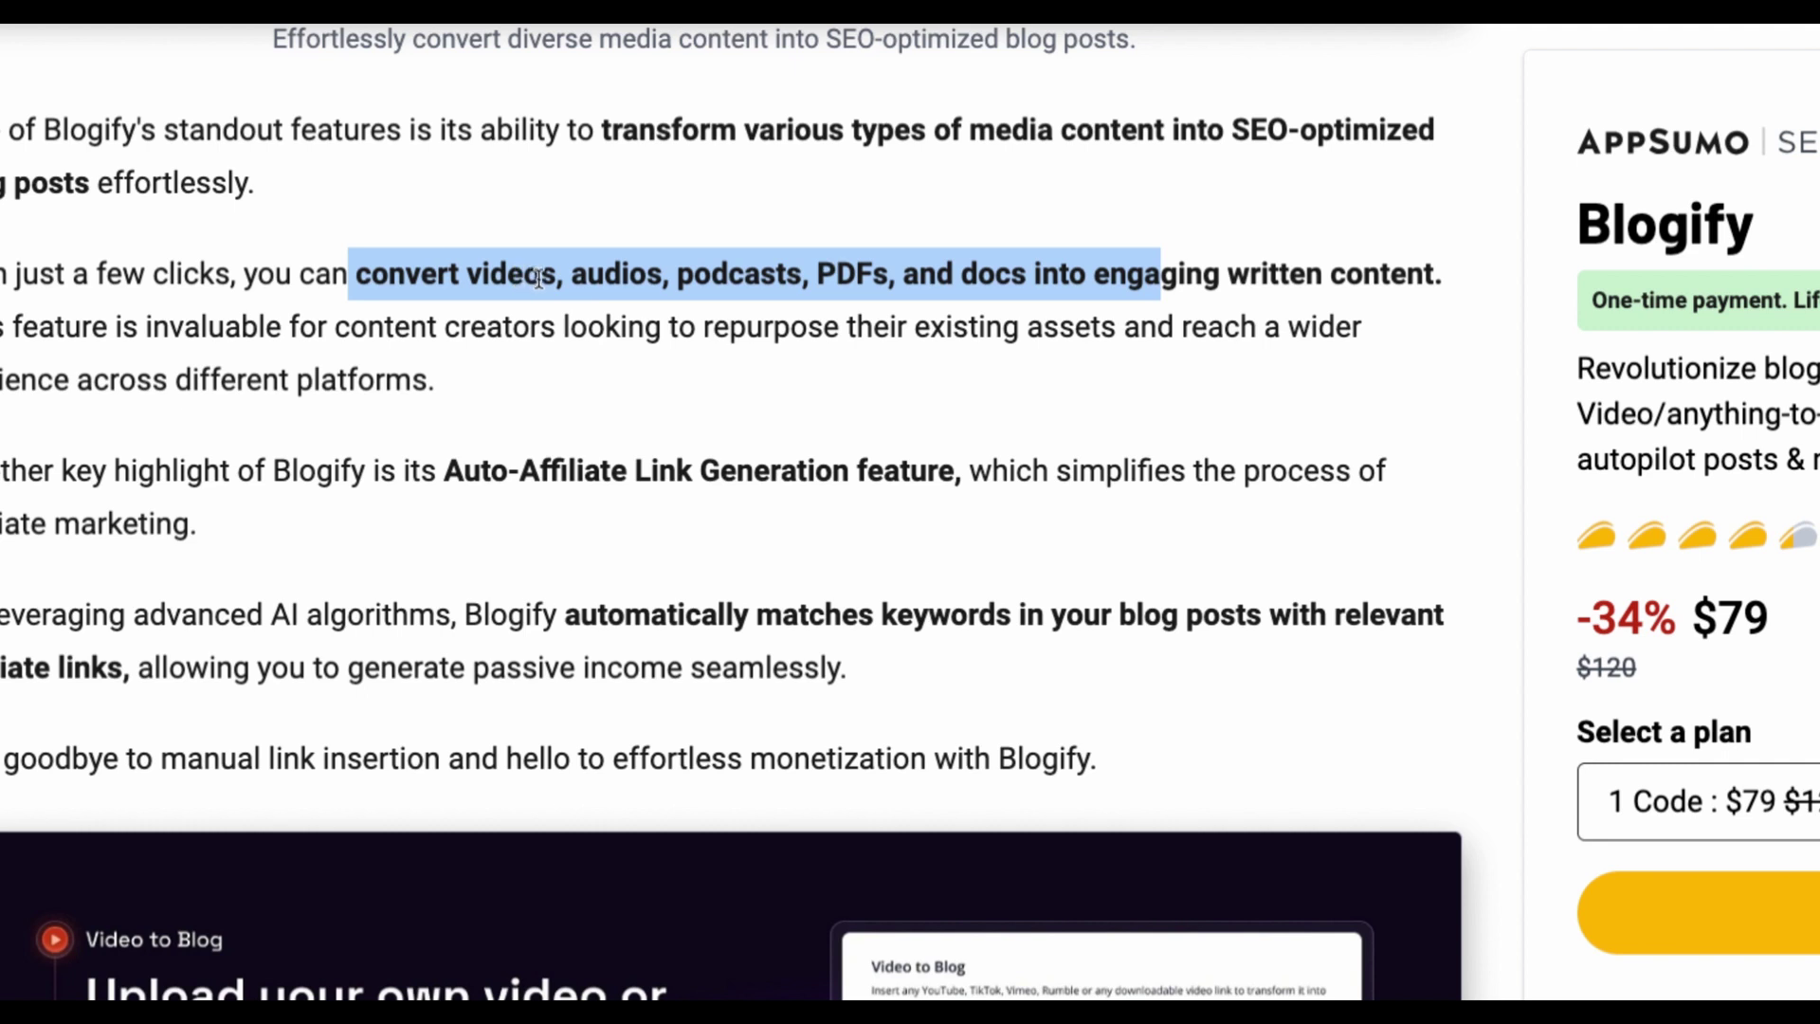
pyautogui.click(823, 278)
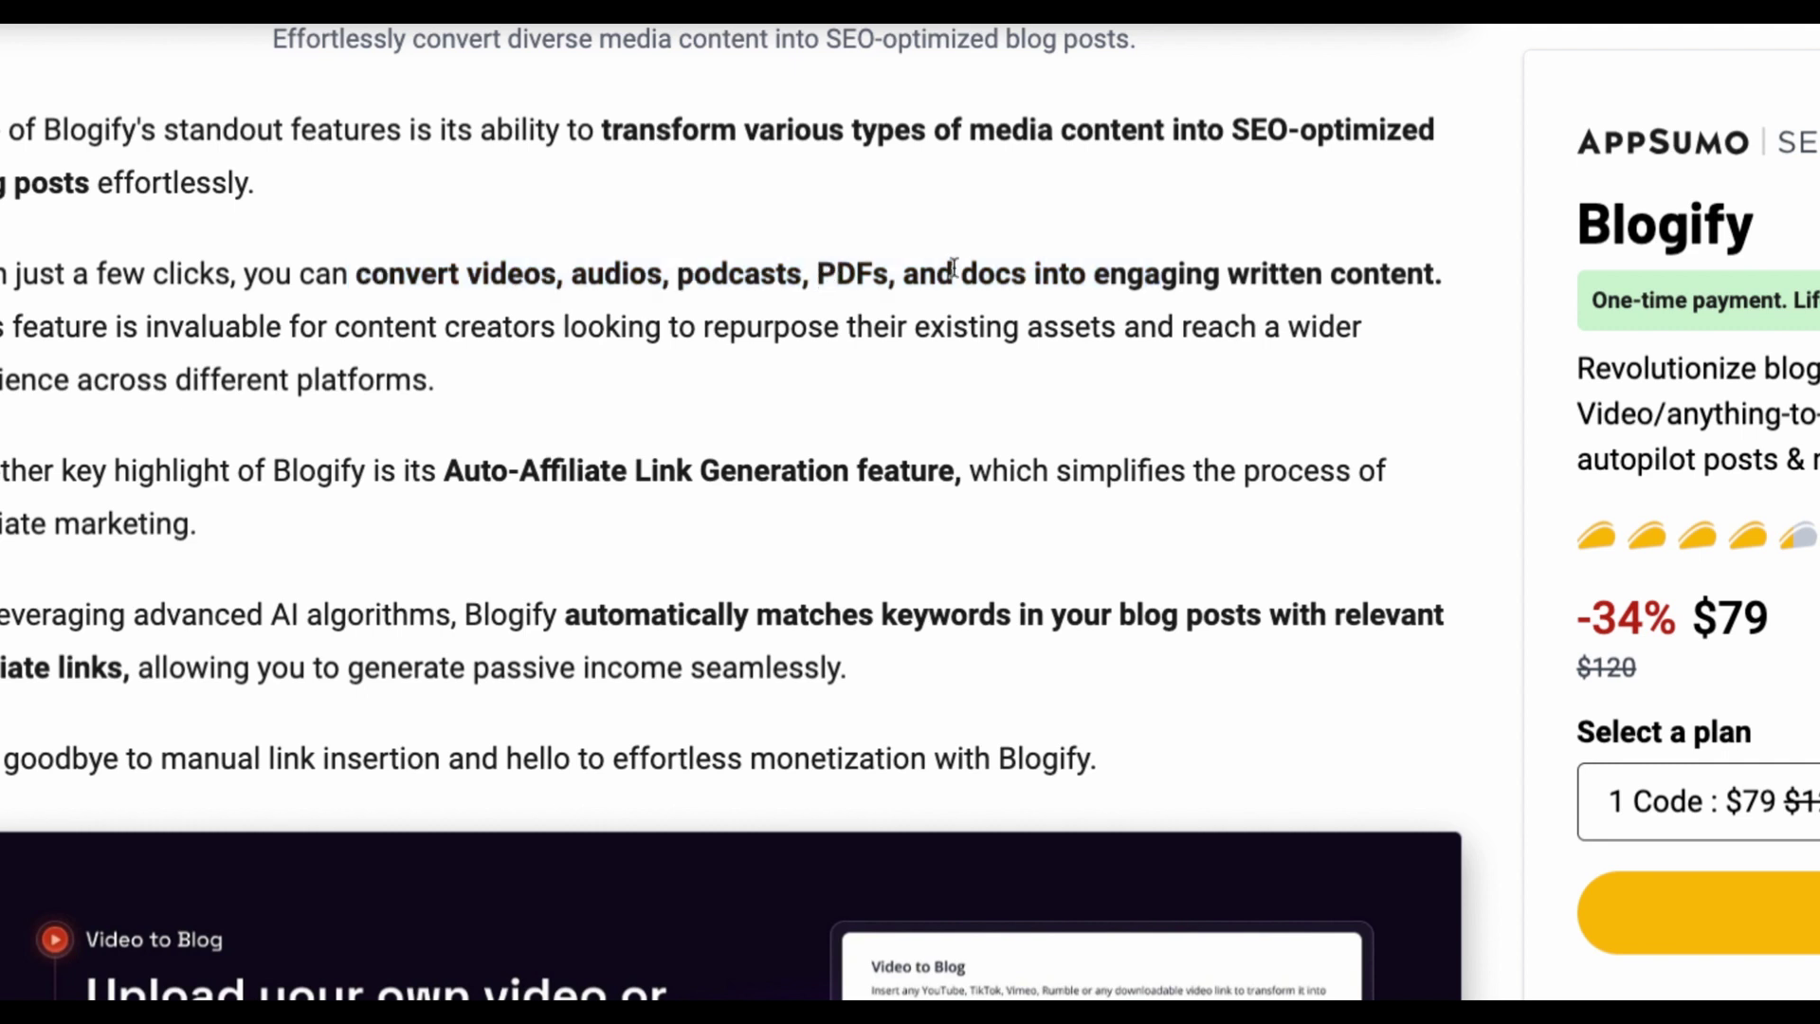
pyautogui.moveTo(919, 277); pyautogui.dragTo(1150, 270)
pyautogui.click(824, 277)
pyautogui.moveTo(442, 470); pyautogui.dragTo(941, 457)
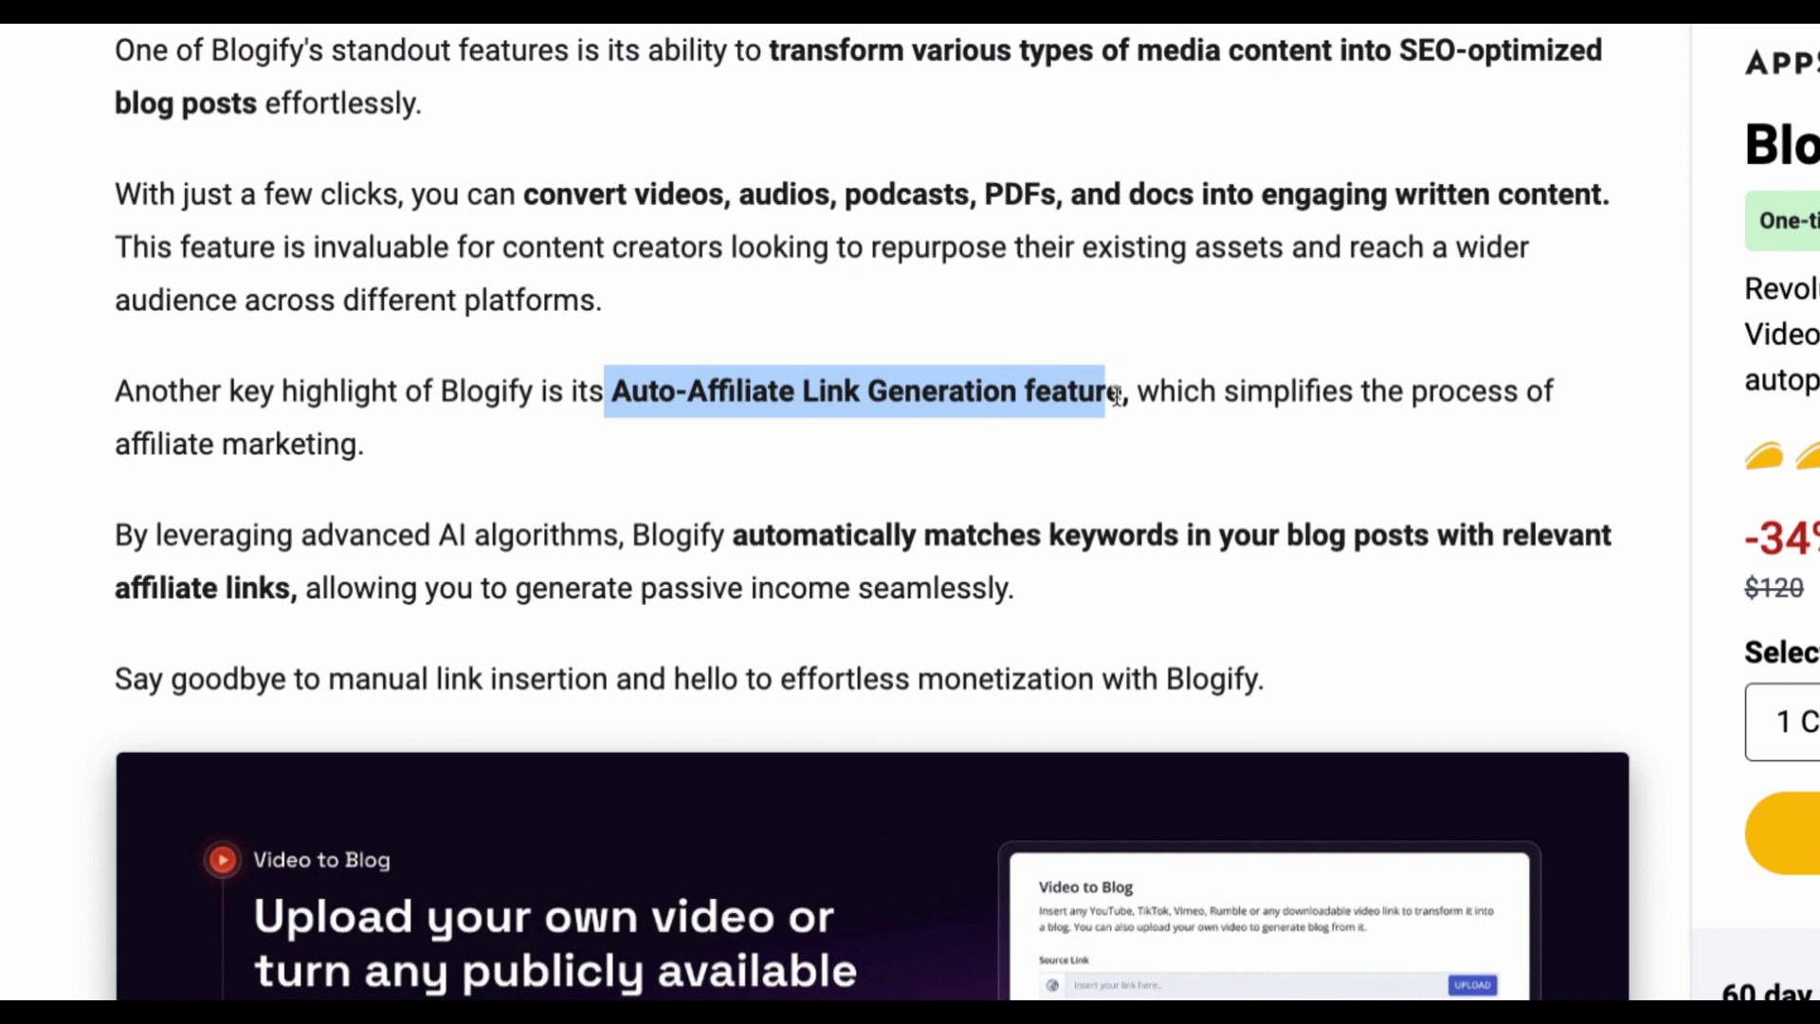
pyautogui.click(1120, 394)
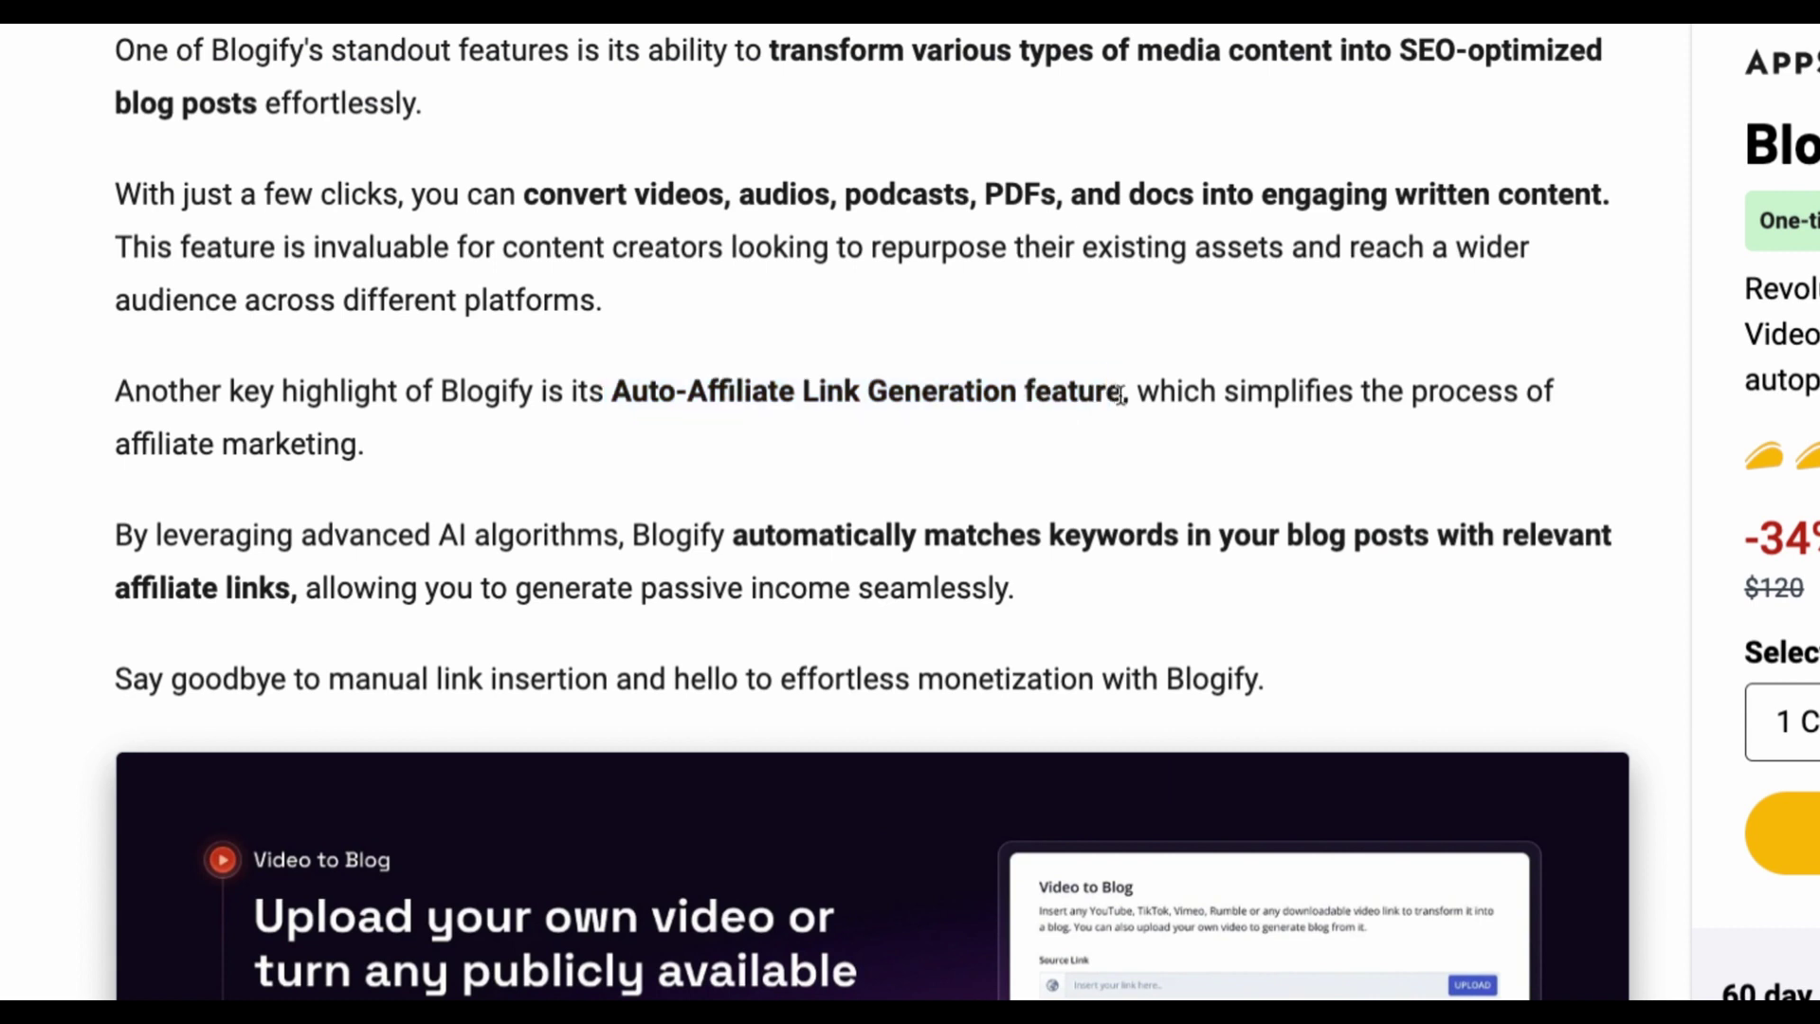
# Highlight the social media syncing, analytics tools, scheduling and Facebook/LinkedIn/Twitter feature phrases
pyautogui.scroll(-2, 866, 453)
pyautogui.scroll(-3, 867, 453)
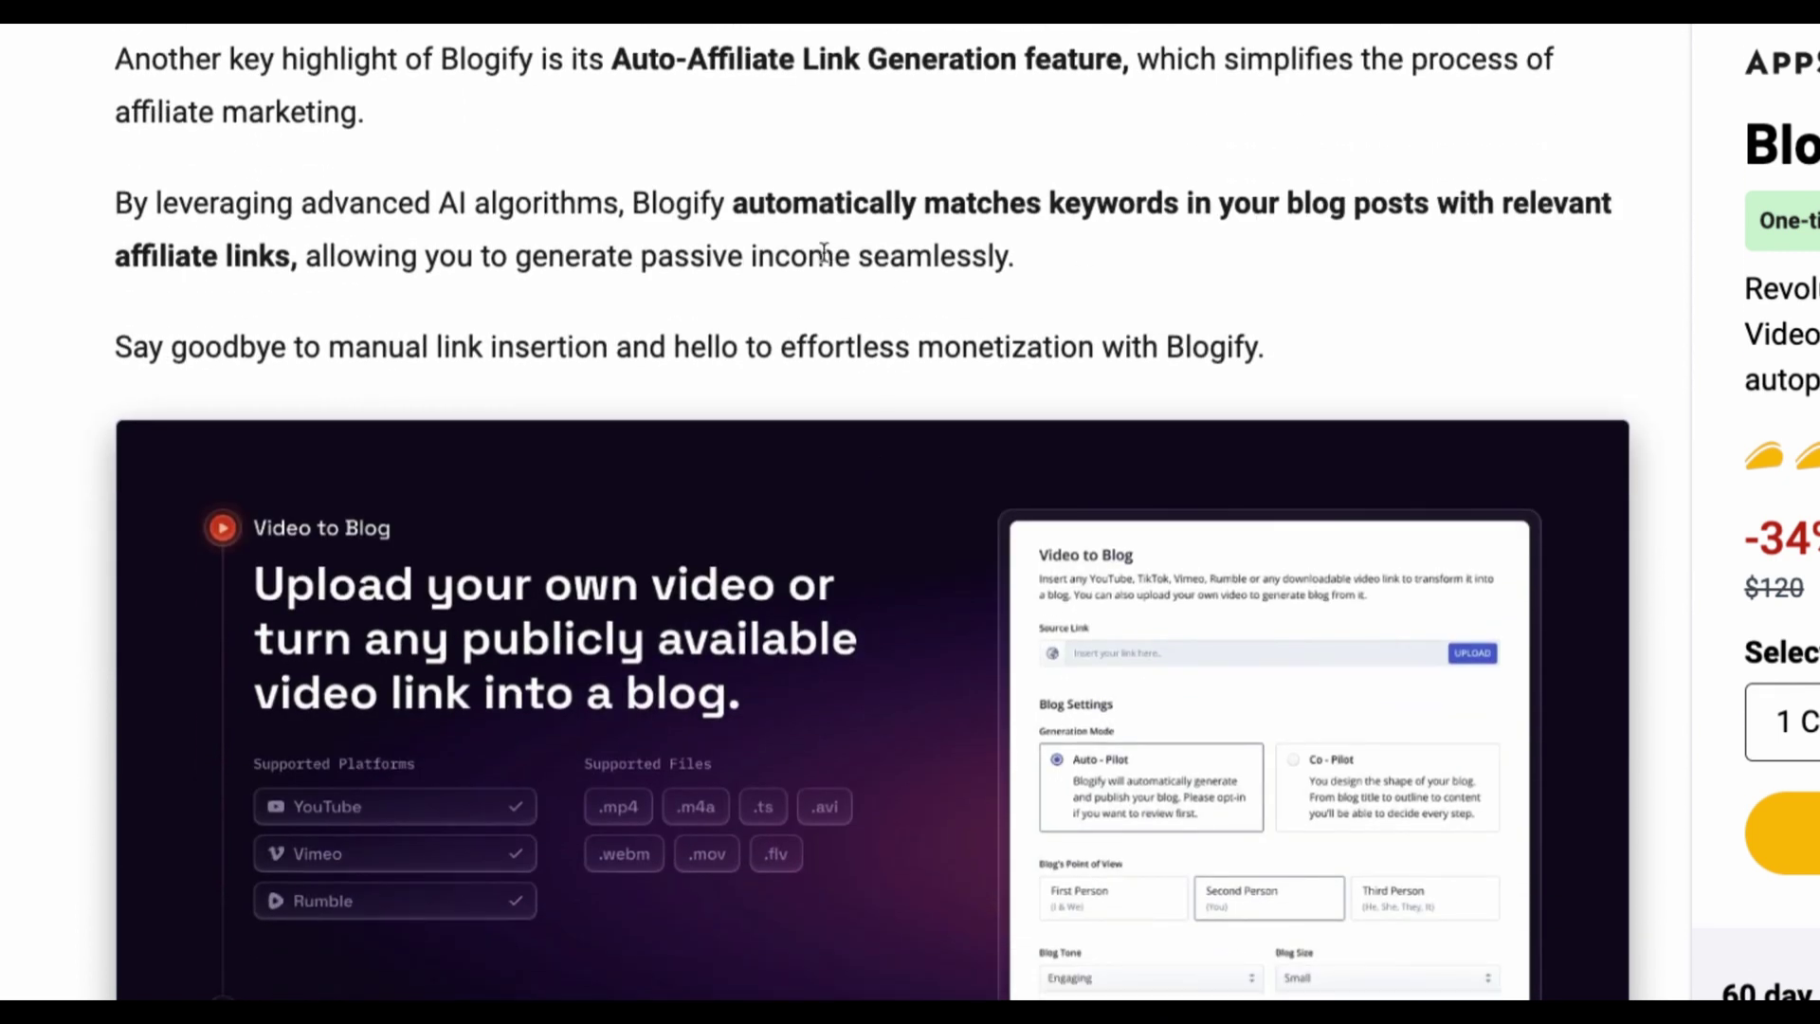
pyautogui.scroll(-5, 616, 853)
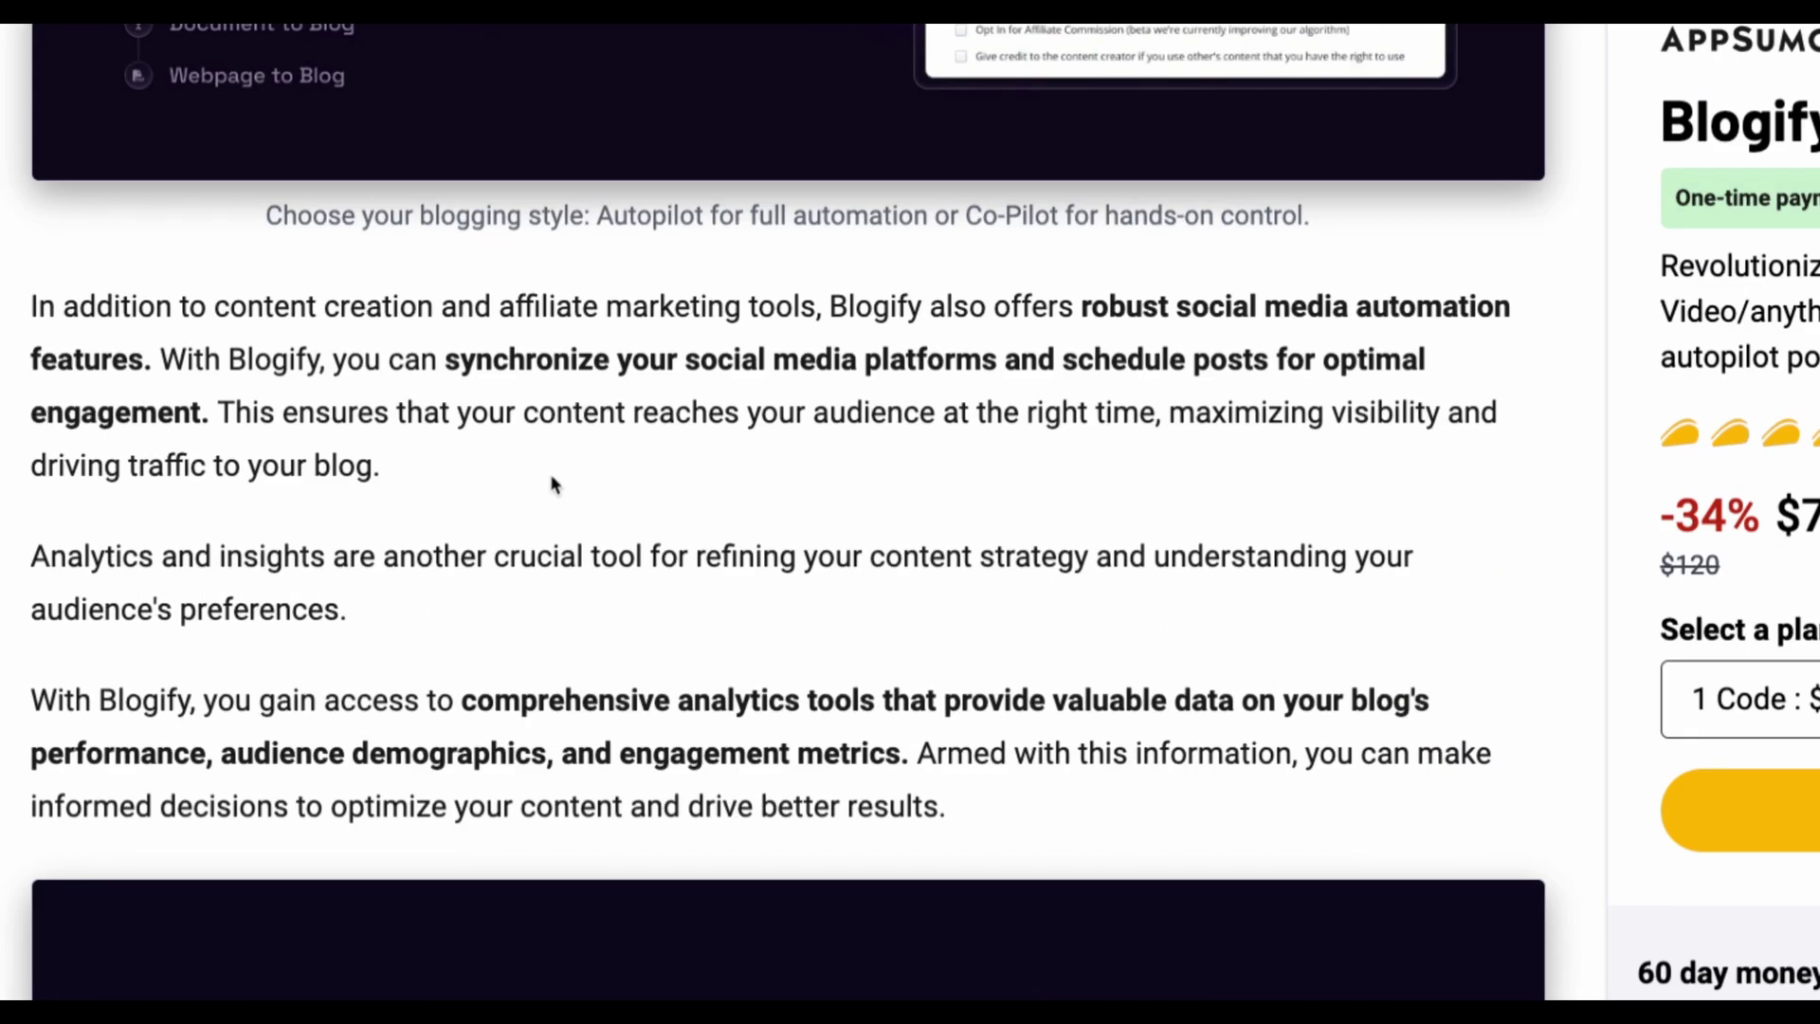
pyautogui.moveTo(445, 360); pyautogui.dragTo(1313, 349)
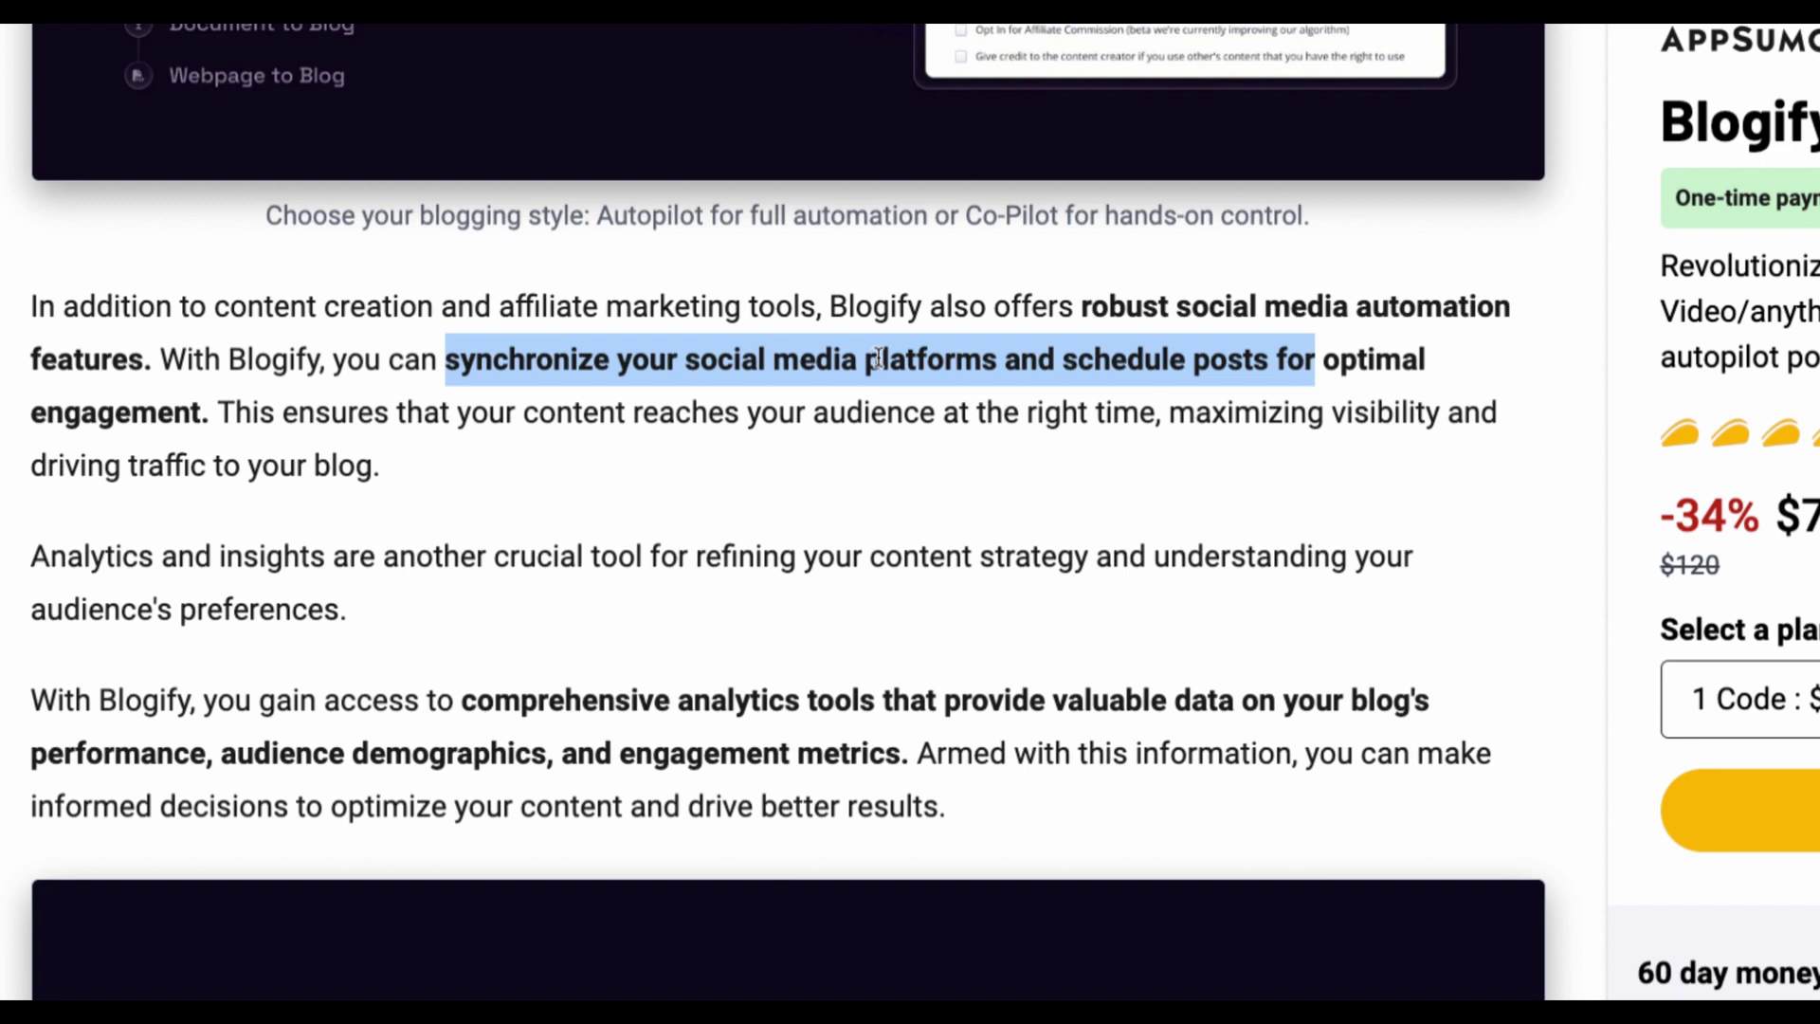
pyautogui.scroll(-3, 484, 530)
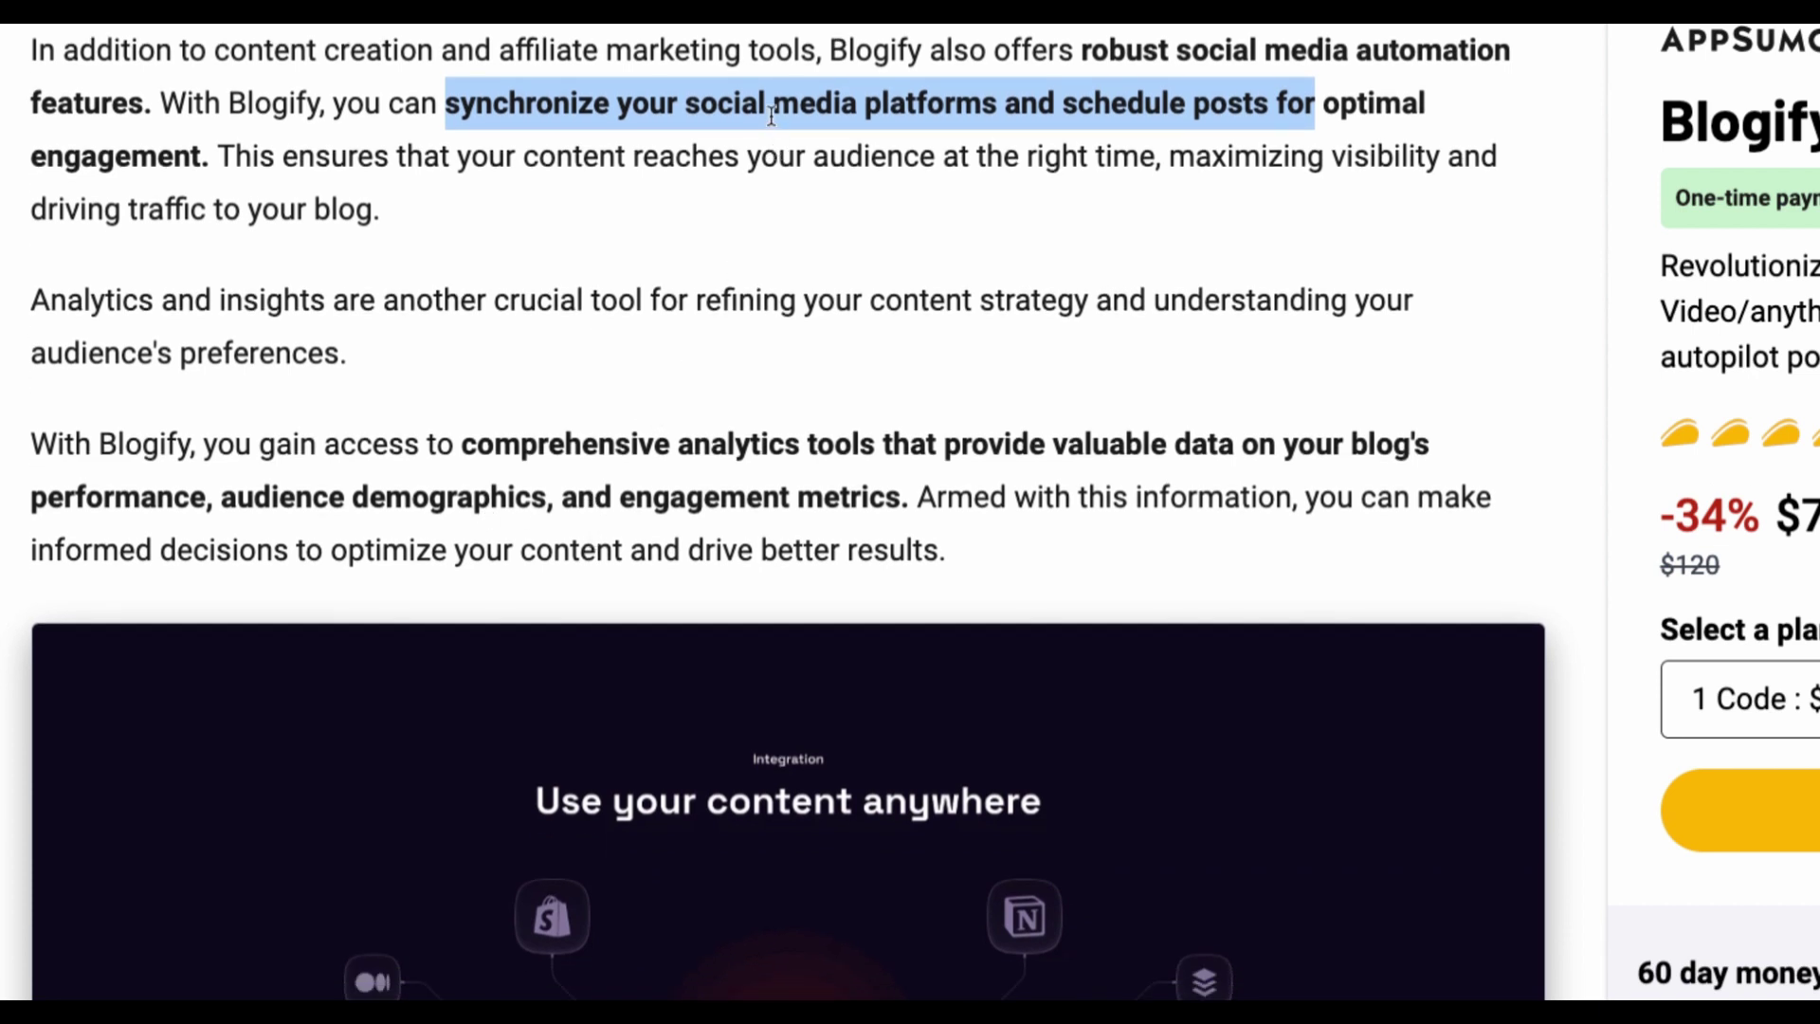
pyautogui.moveTo(619, 104); pyautogui.dragTo(1047, 92)
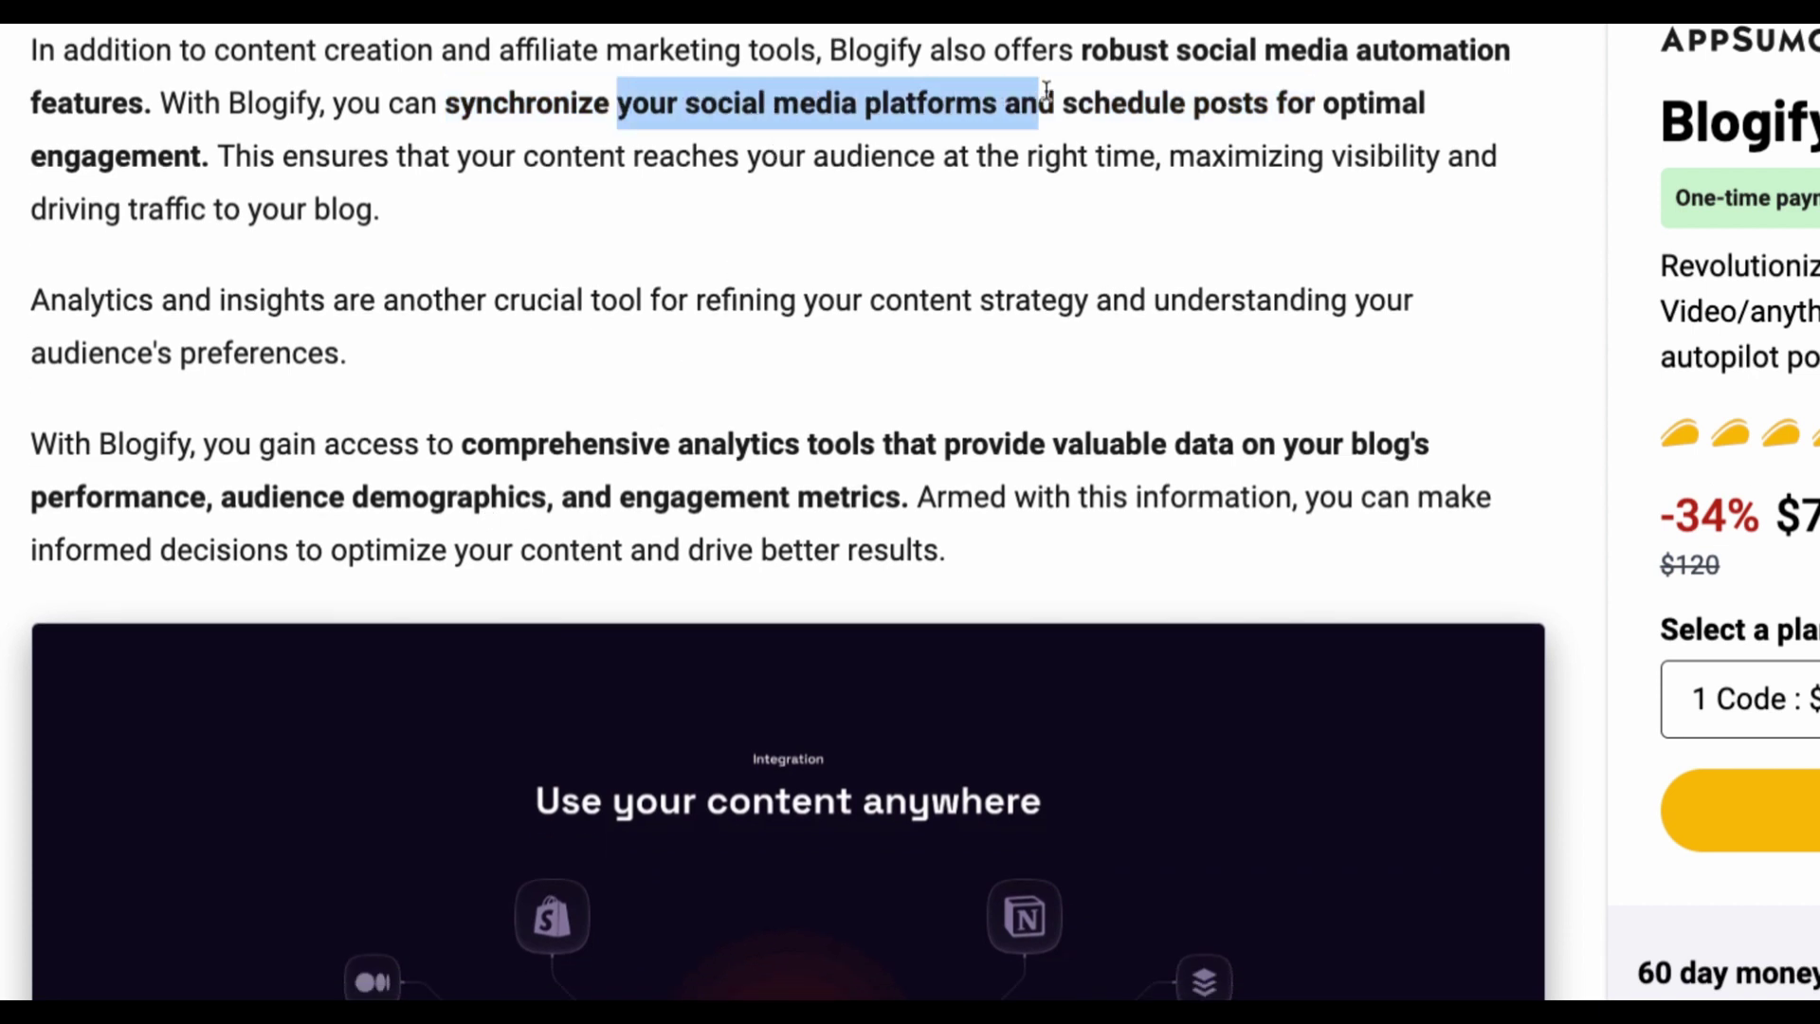
pyautogui.scroll(-2, 622, 280)
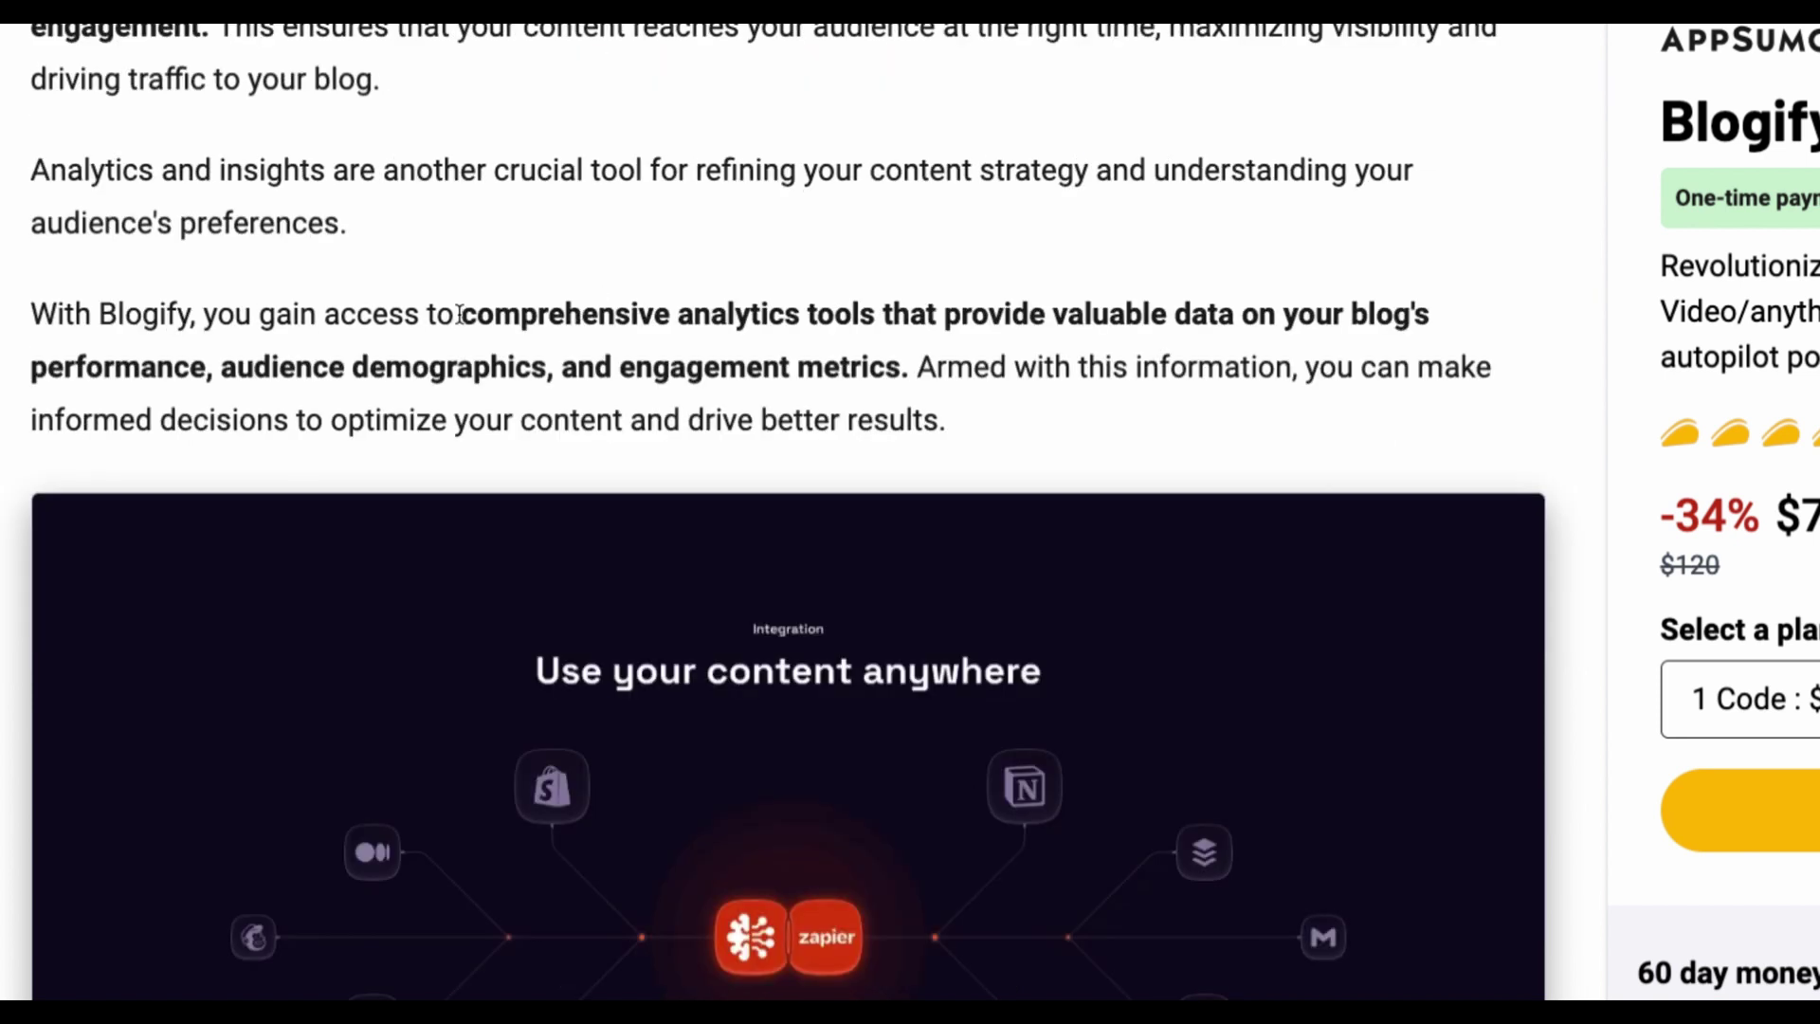
pyautogui.moveTo(461, 313); pyautogui.dragTo(858, 346)
pyautogui.click(857, 323)
pyautogui.moveTo(679, 315); pyautogui.dragTo(848, 318)
pyautogui.scroll(-5, 848, 318)
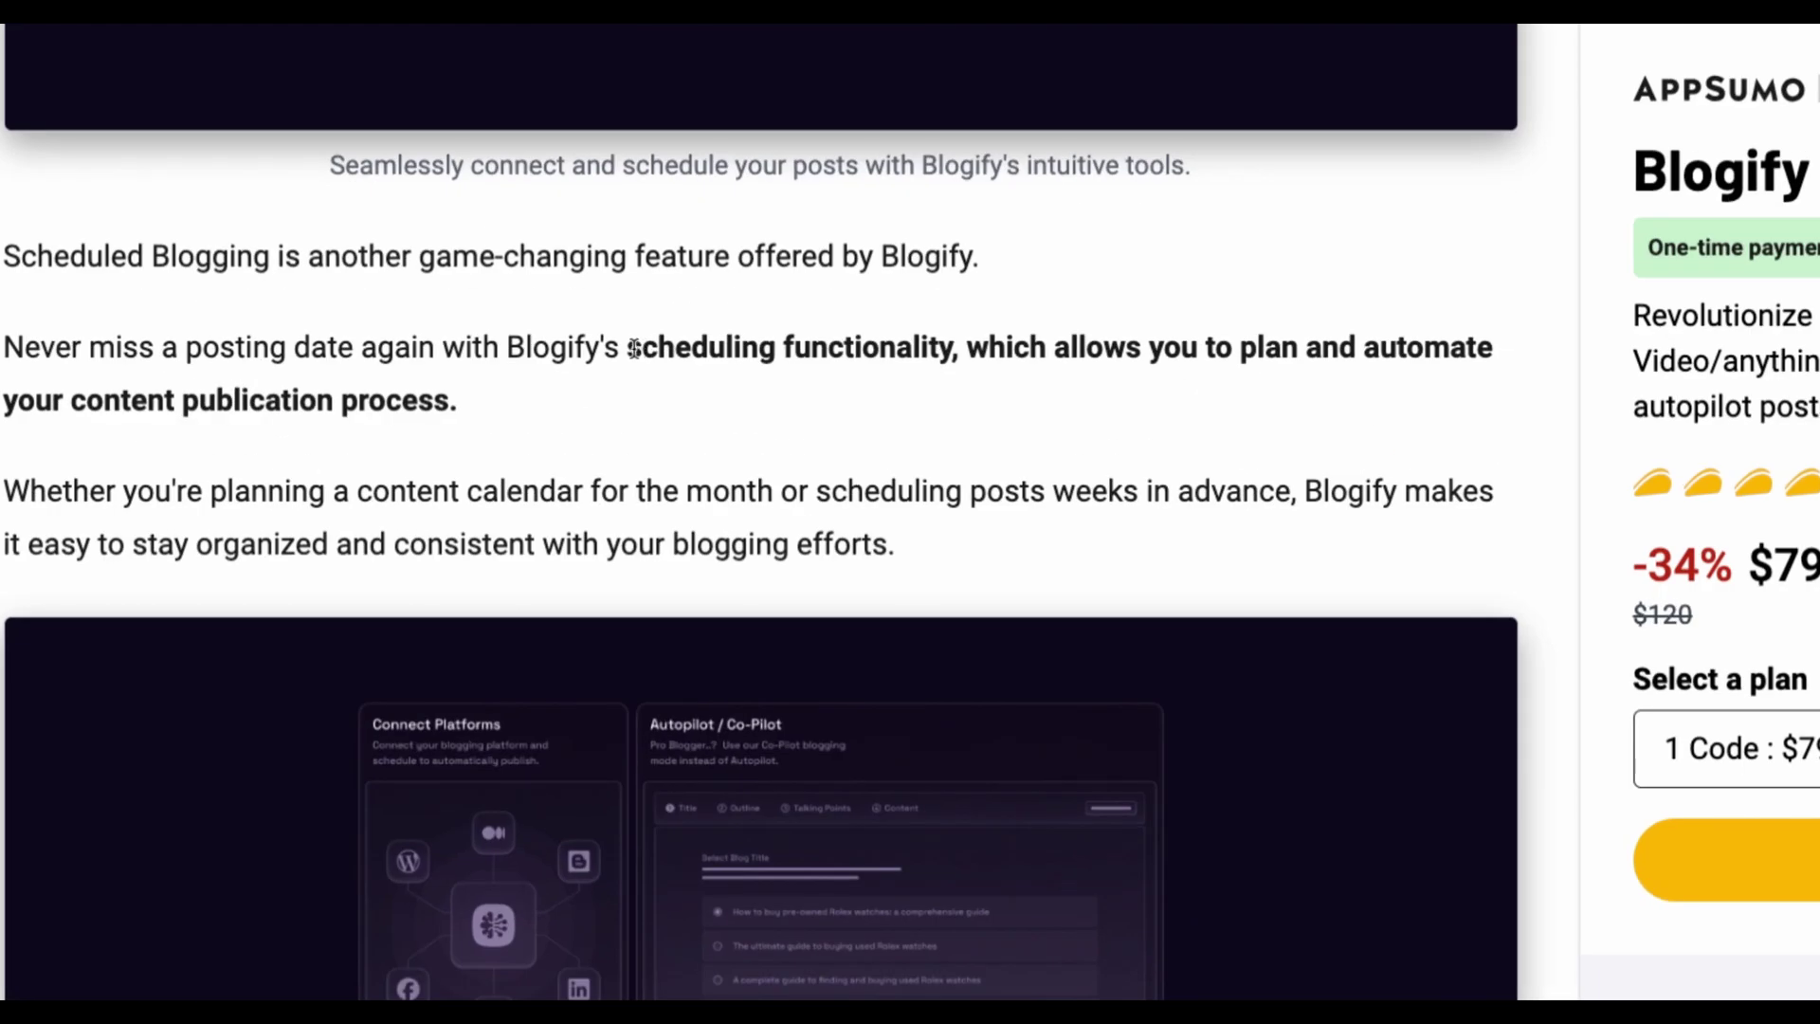
pyautogui.moveTo(634, 349); pyautogui.dragTo(984, 341)
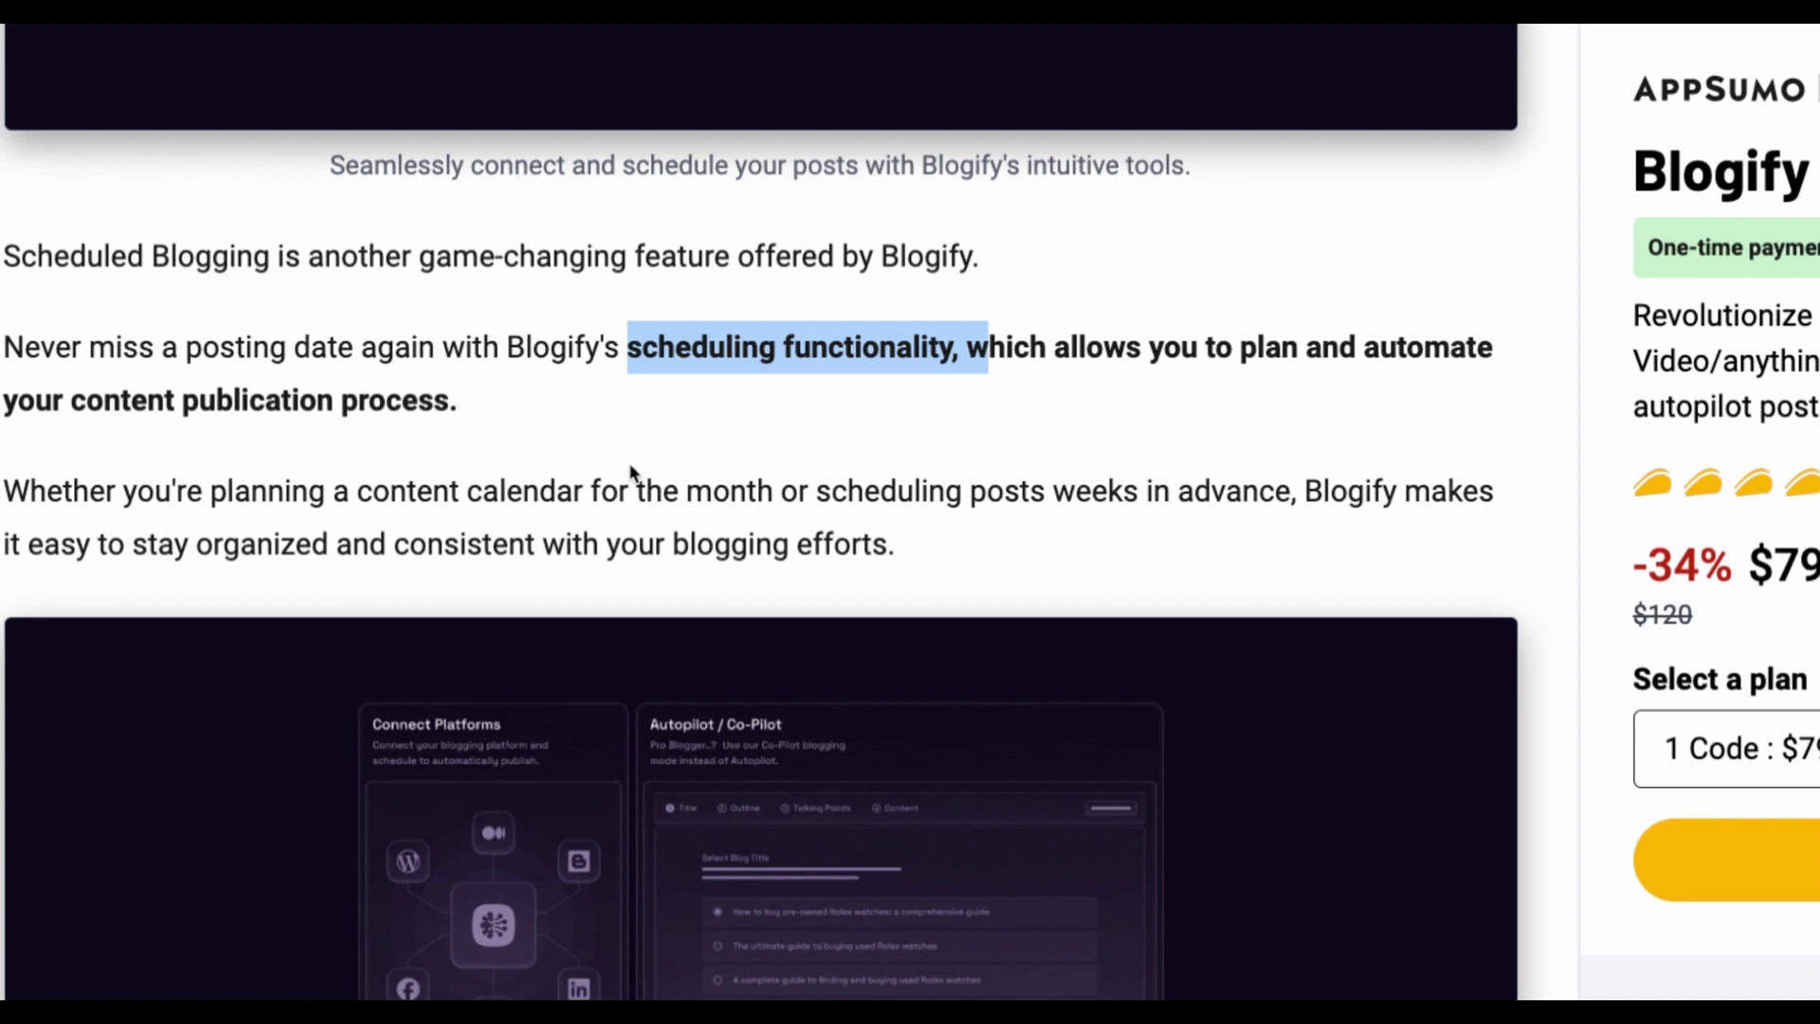
pyautogui.scroll(-15, 624, 457)
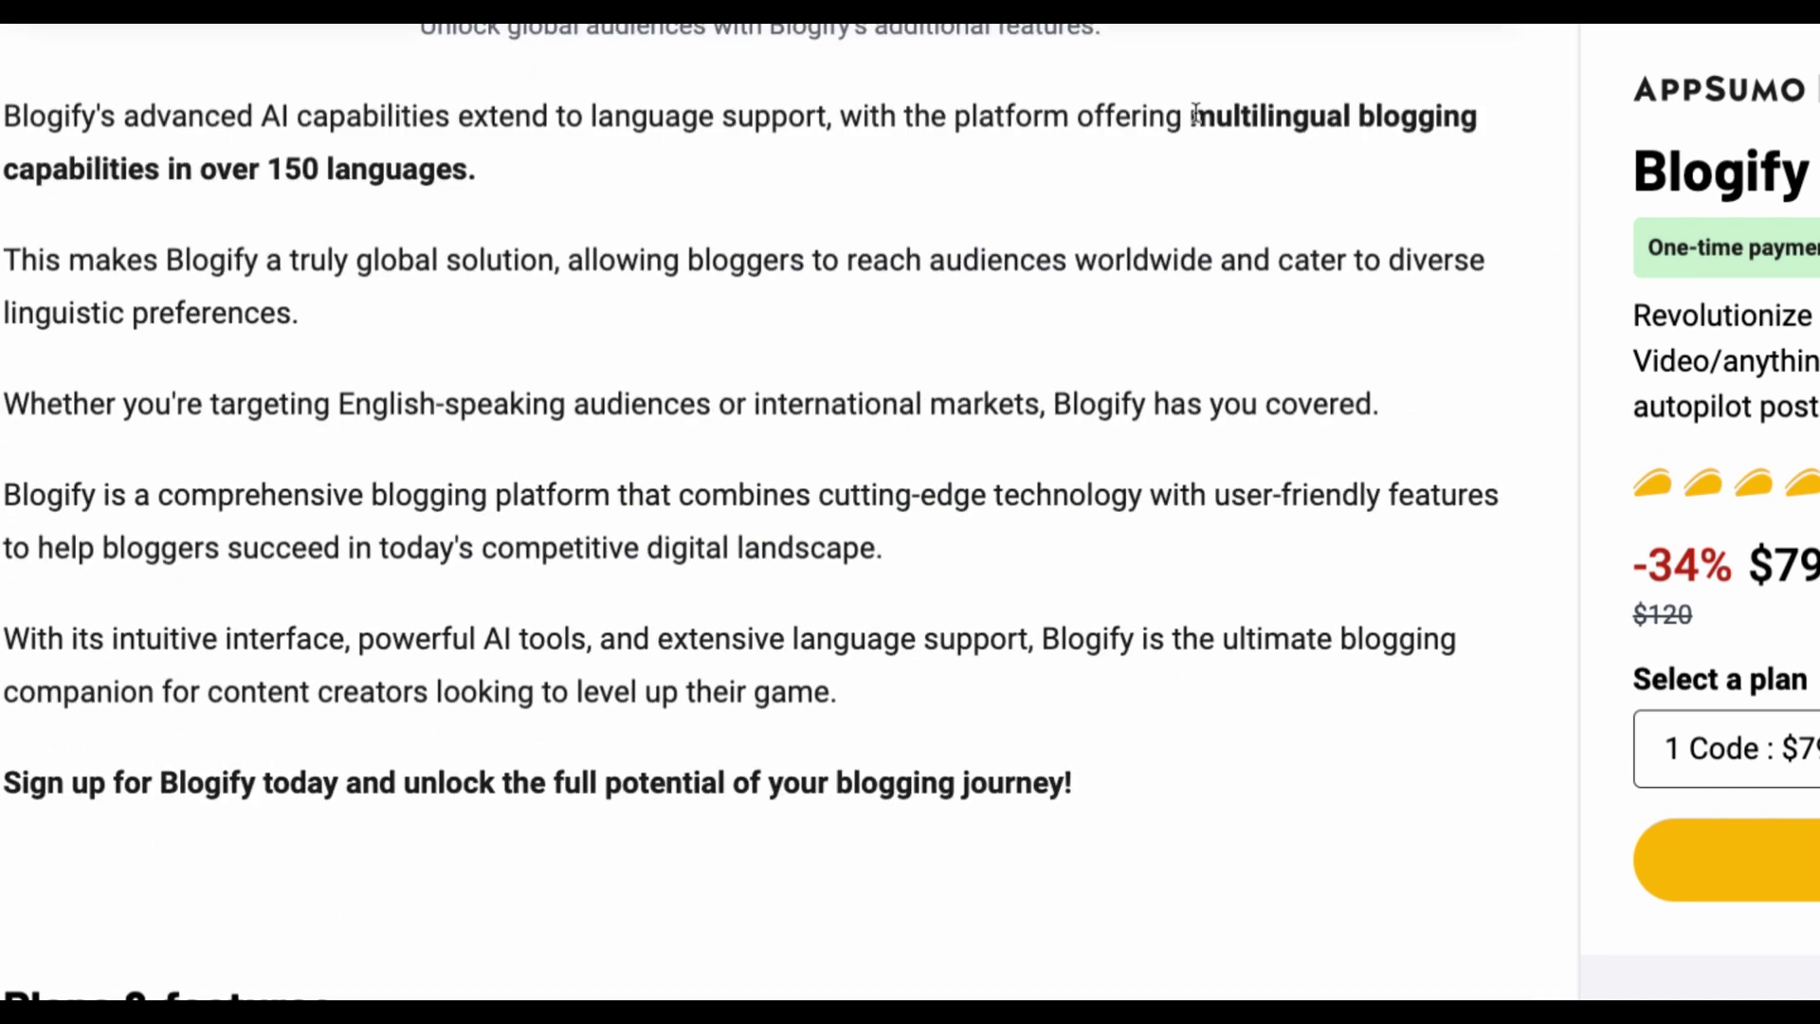
pyautogui.moveTo(1191, 116); pyautogui.dragTo(475, 168)
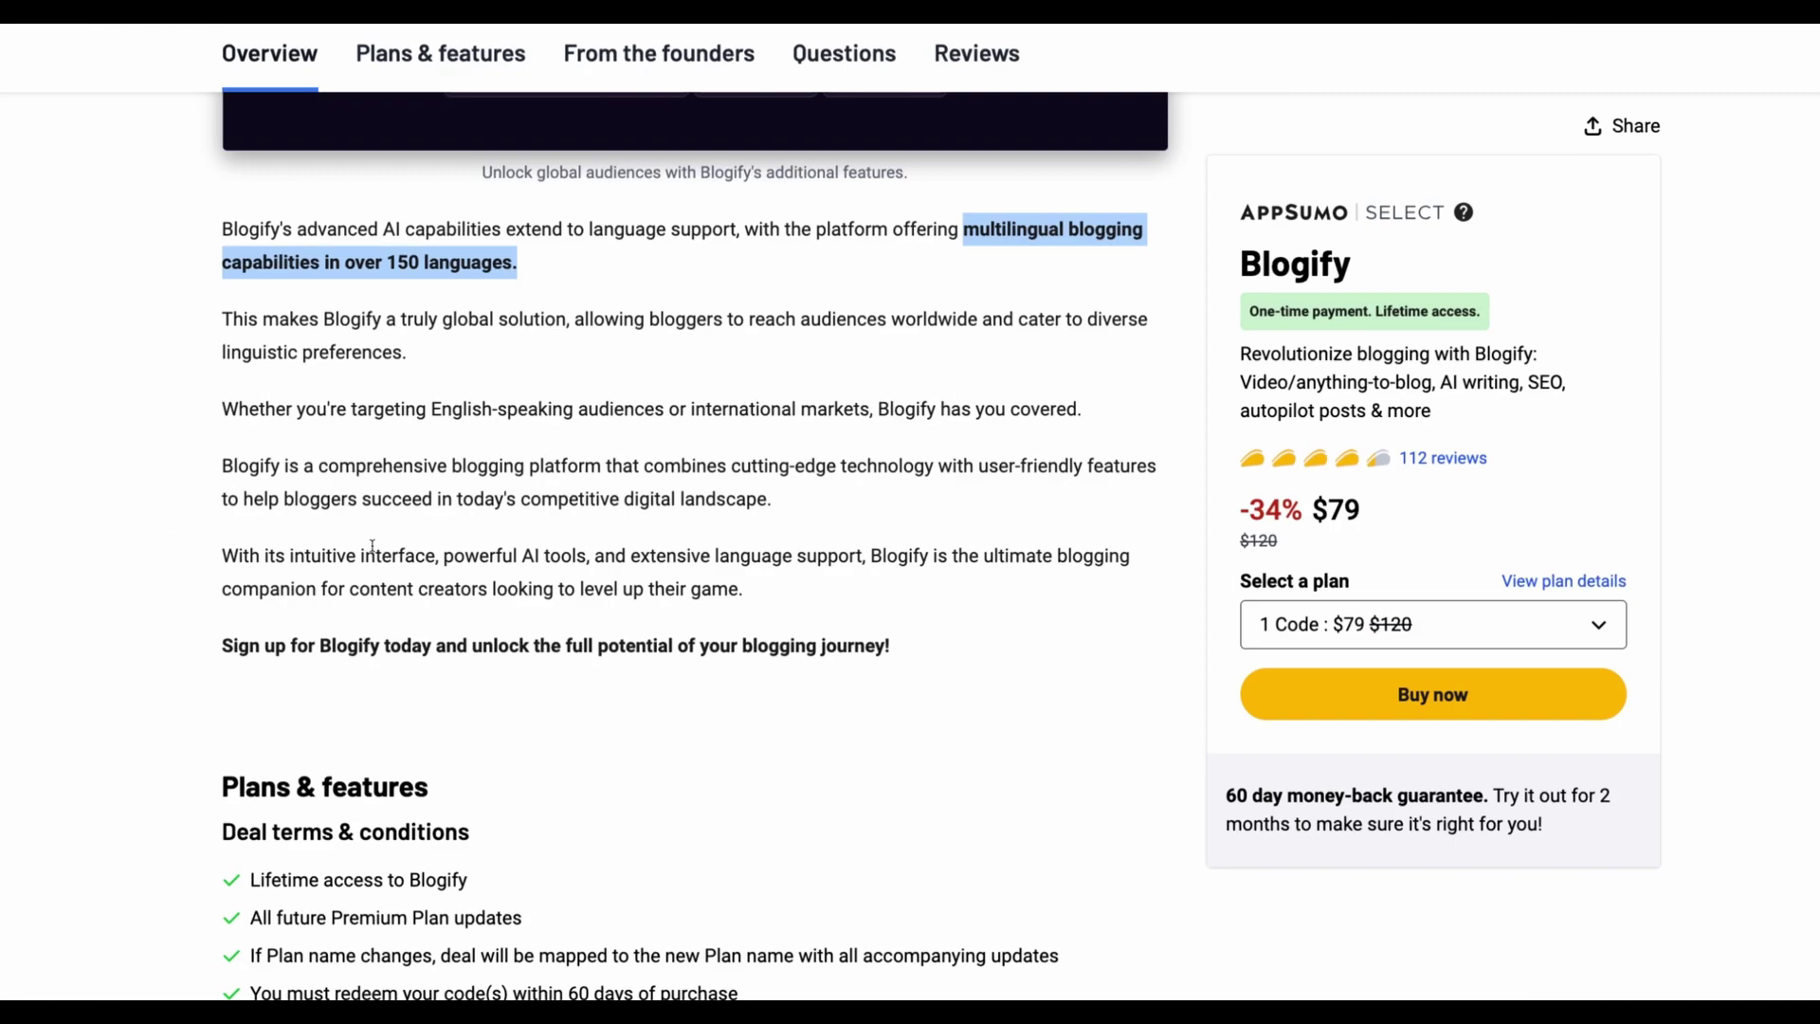
pyautogui.scroll(-5, 242, 621)
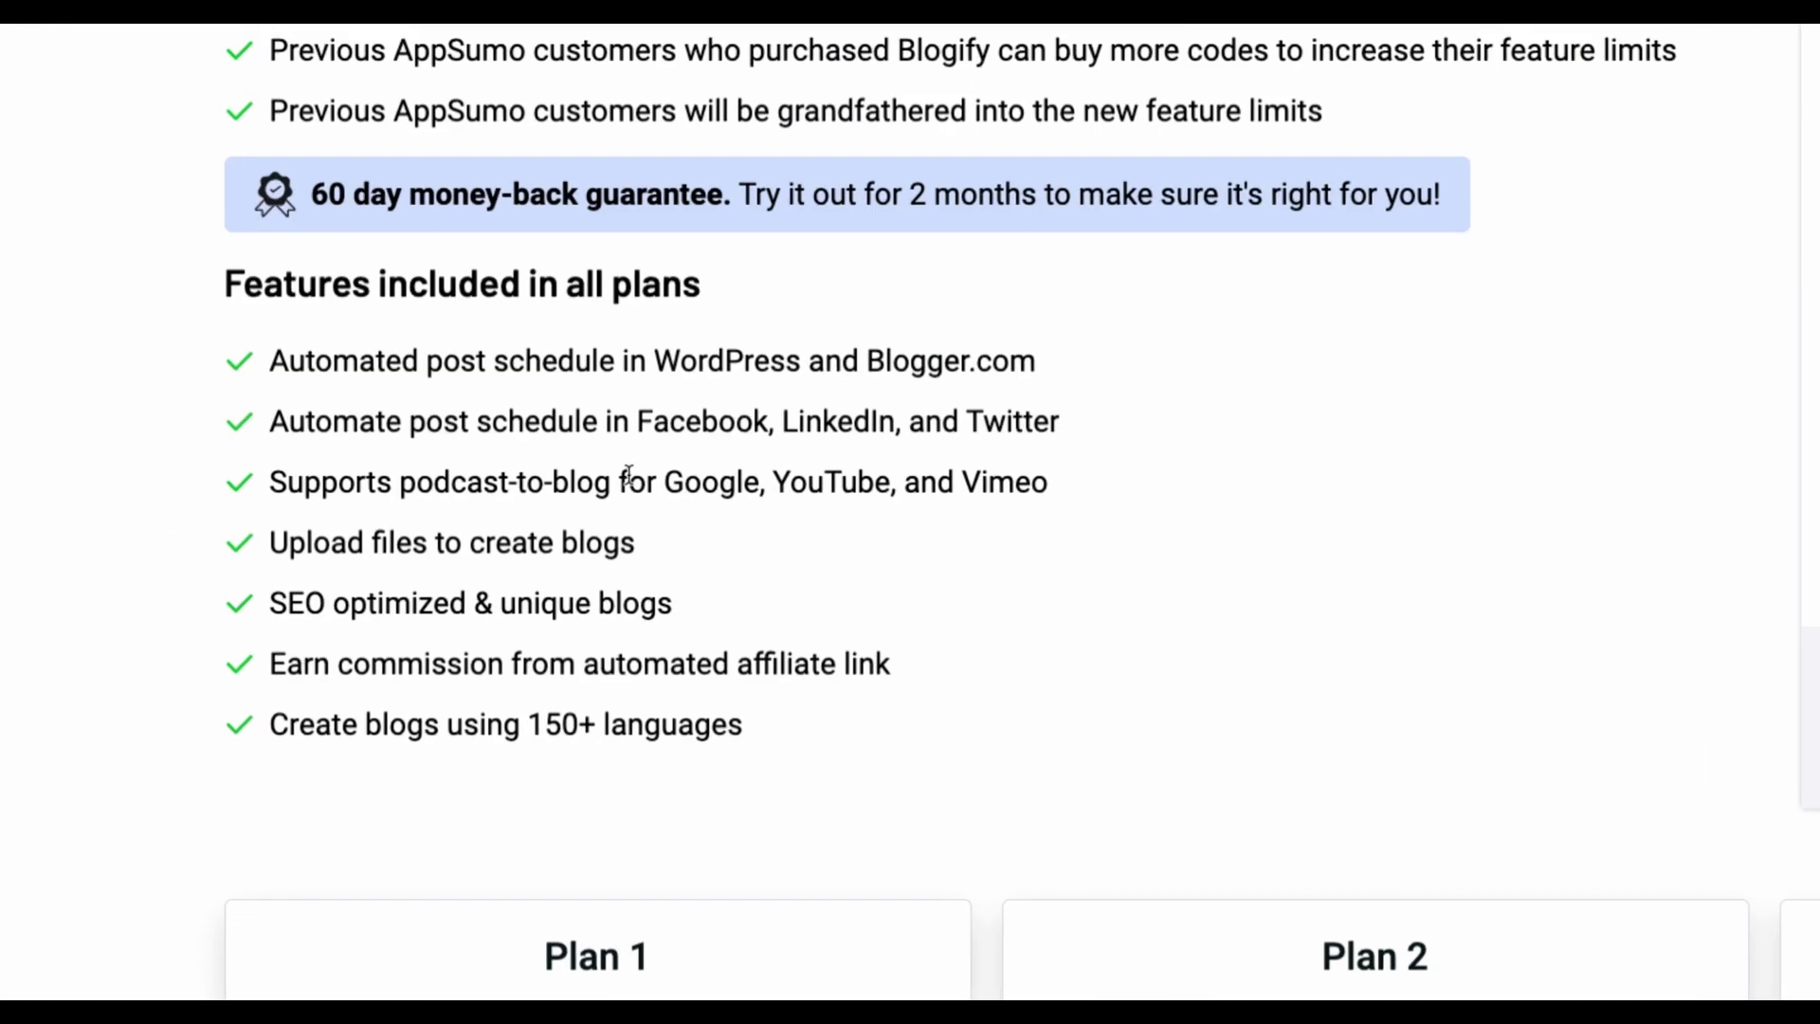
pyautogui.moveTo(637, 420); pyautogui.dragTo(1089, 416)
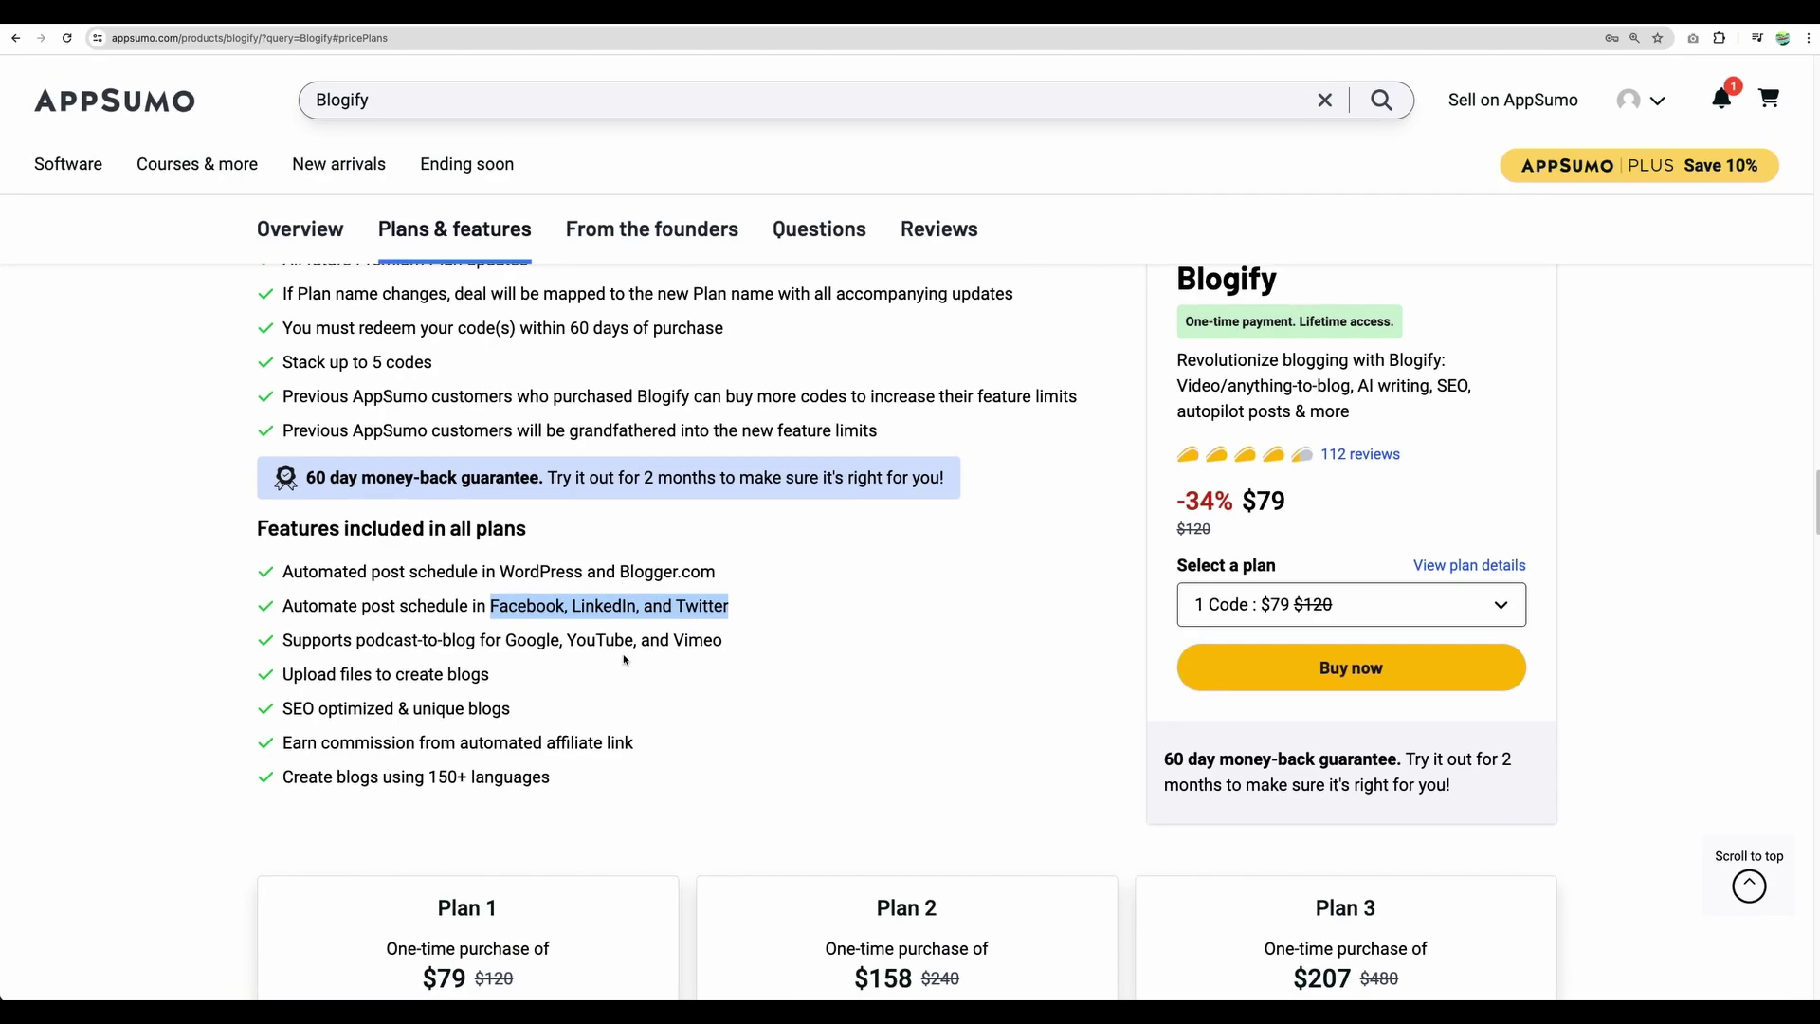
# Highlight Plan 1's 10 blogs and 10 posts per month, and Plan 2's 25 blogs limit
pyautogui.scroll(-5, 864, 528)
pyautogui.scroll(-2, 625, 660)
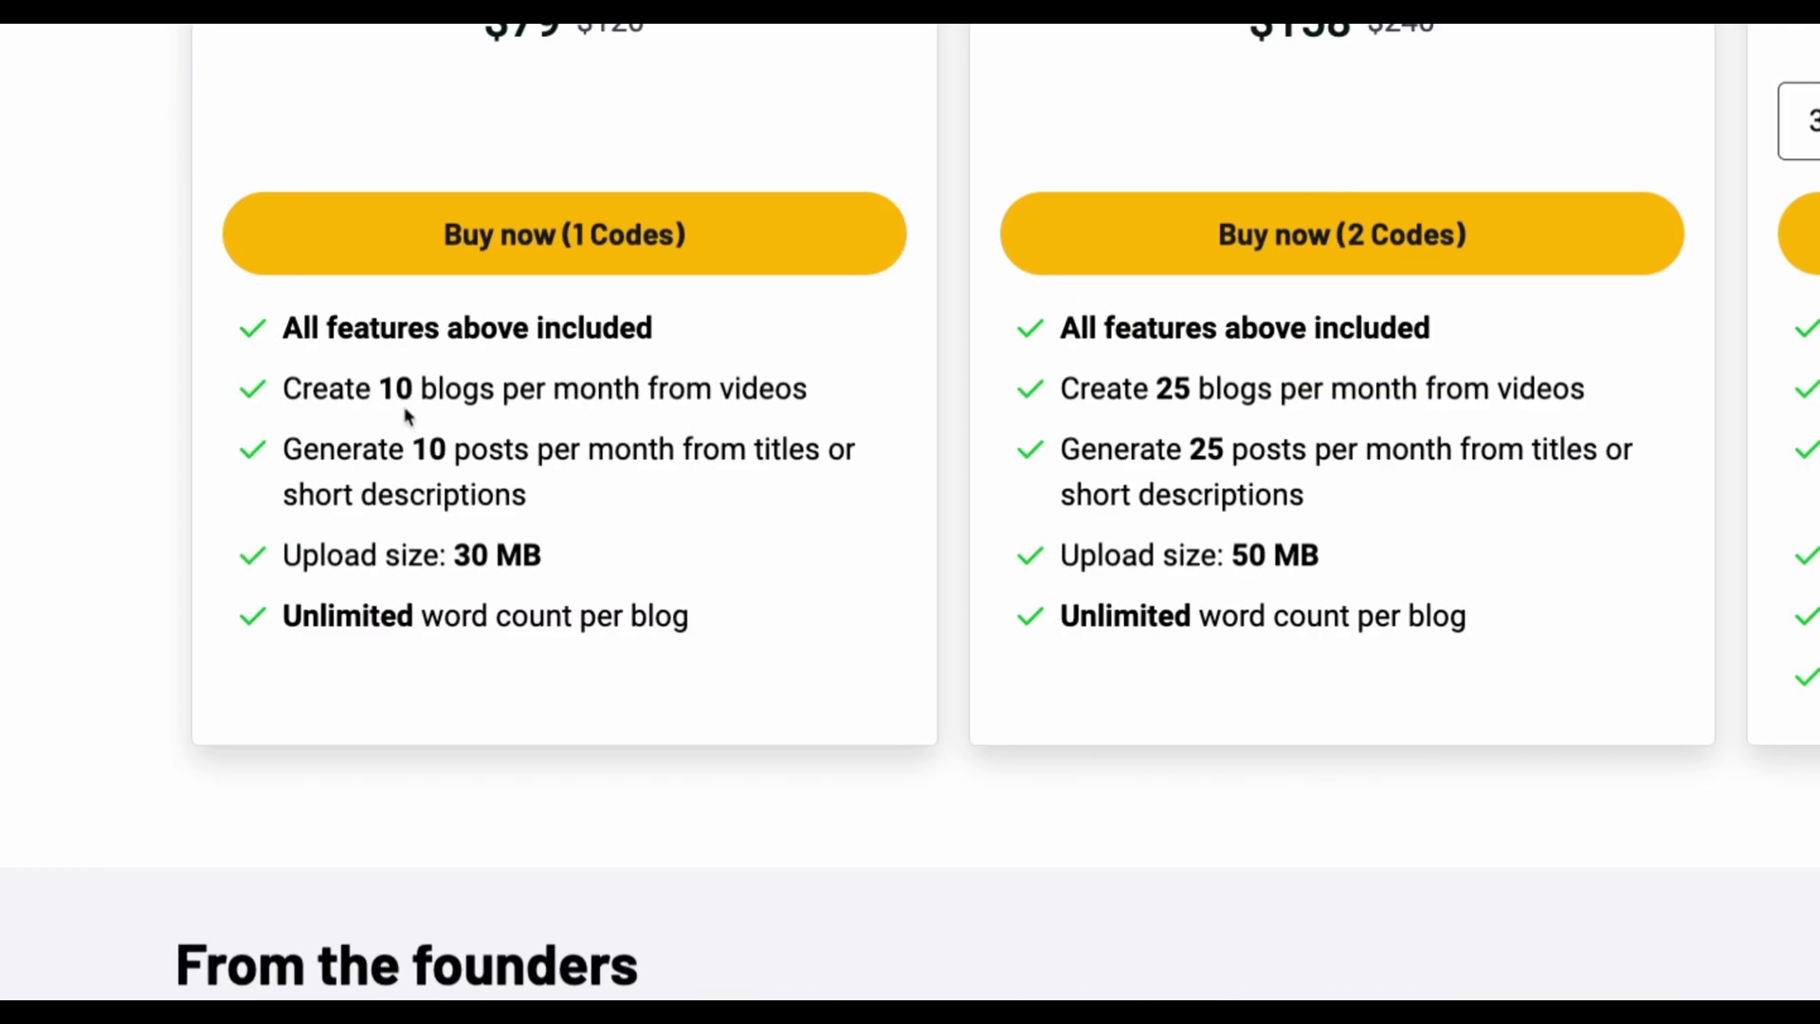
pyautogui.moveTo(374, 392); pyautogui.dragTo(614, 392)
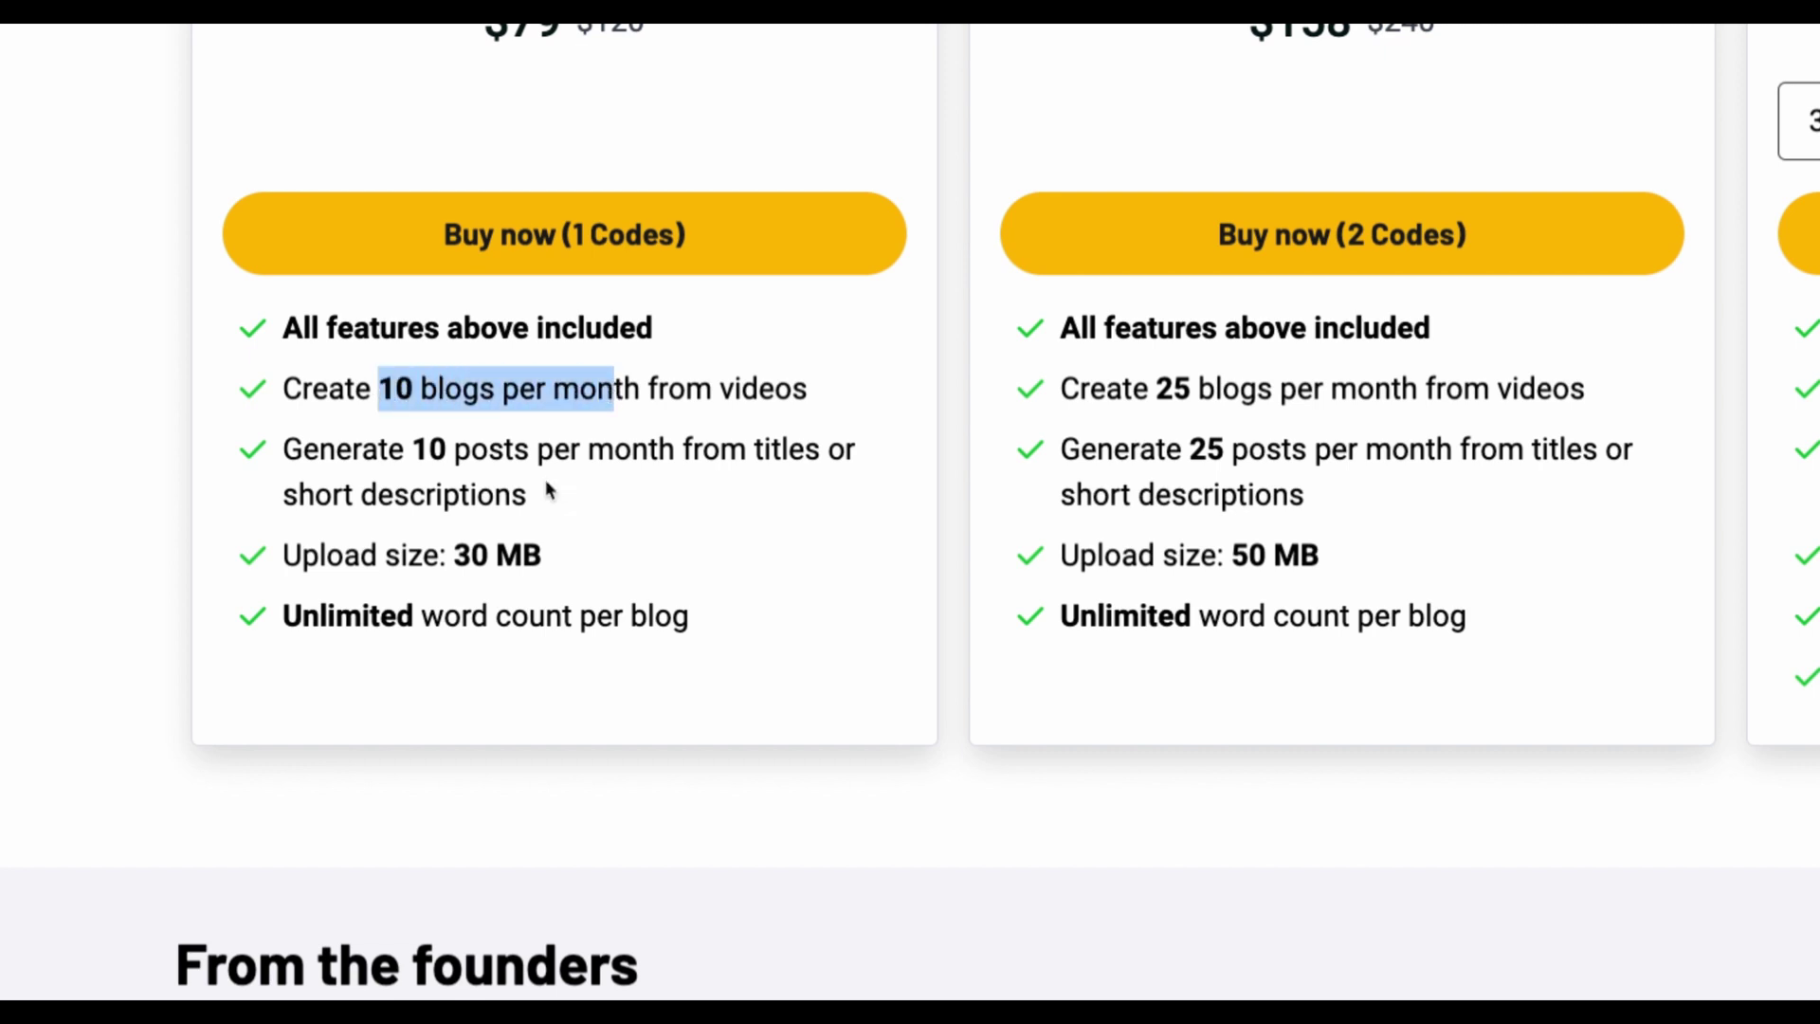
pyautogui.moveTo(413, 449); pyautogui.dragTo(524, 478)
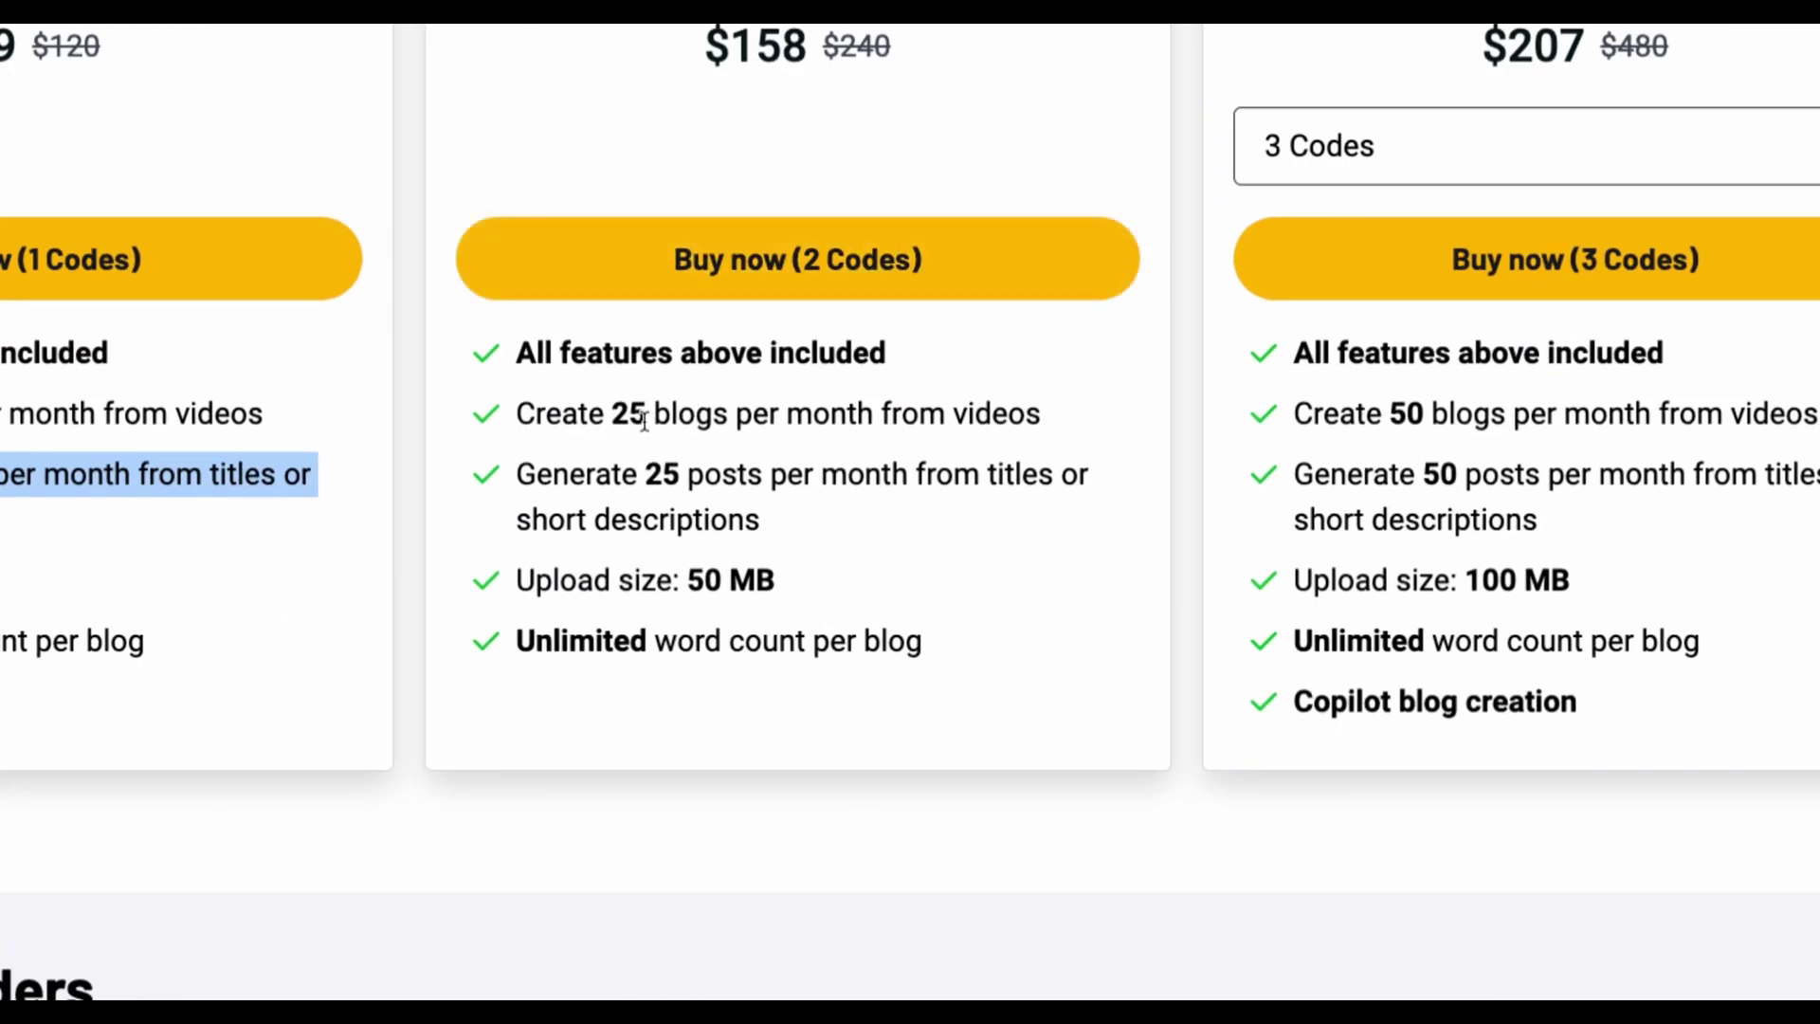
pyautogui.moveTo(611, 414); pyautogui.dragTo(727, 415)
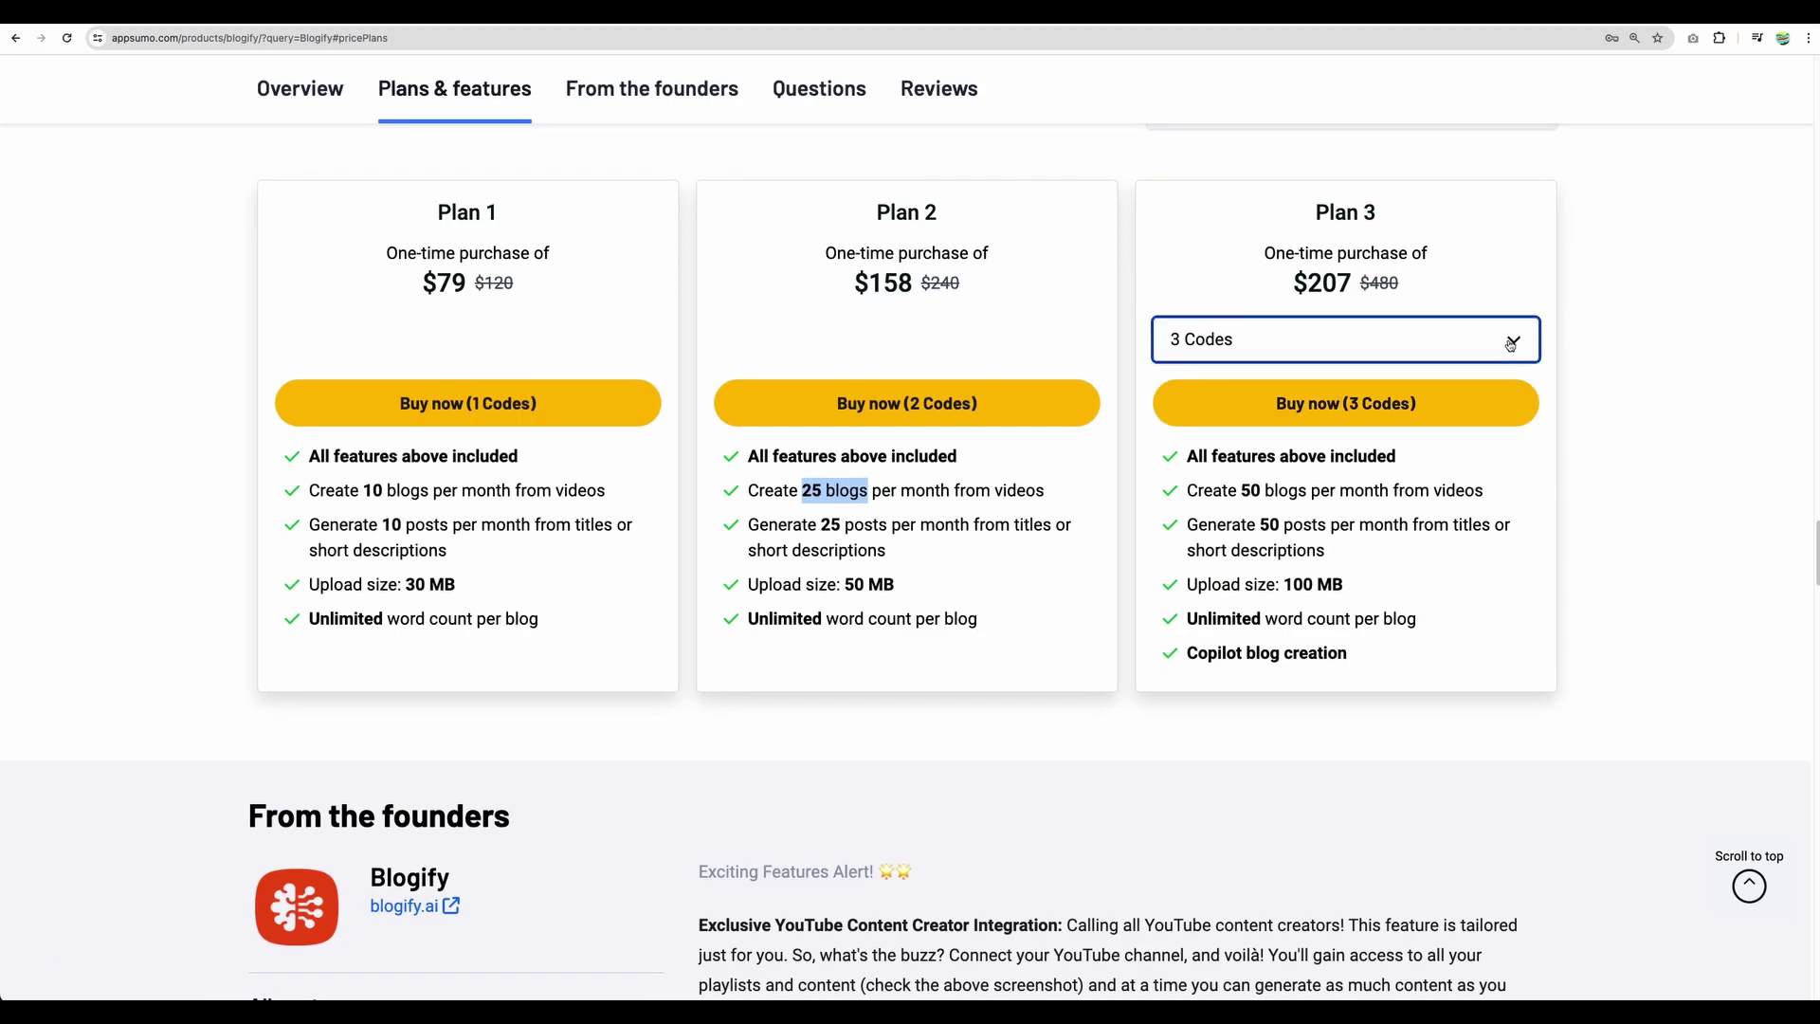
# Set the third plan to 4 Codes, then 5 Codes, and highlight its YouTube connect feature
pyautogui.click(1816, 151)
pyautogui.click(1794, 301)
pyautogui.click(1427, 353)
pyautogui.click(1403, 483)
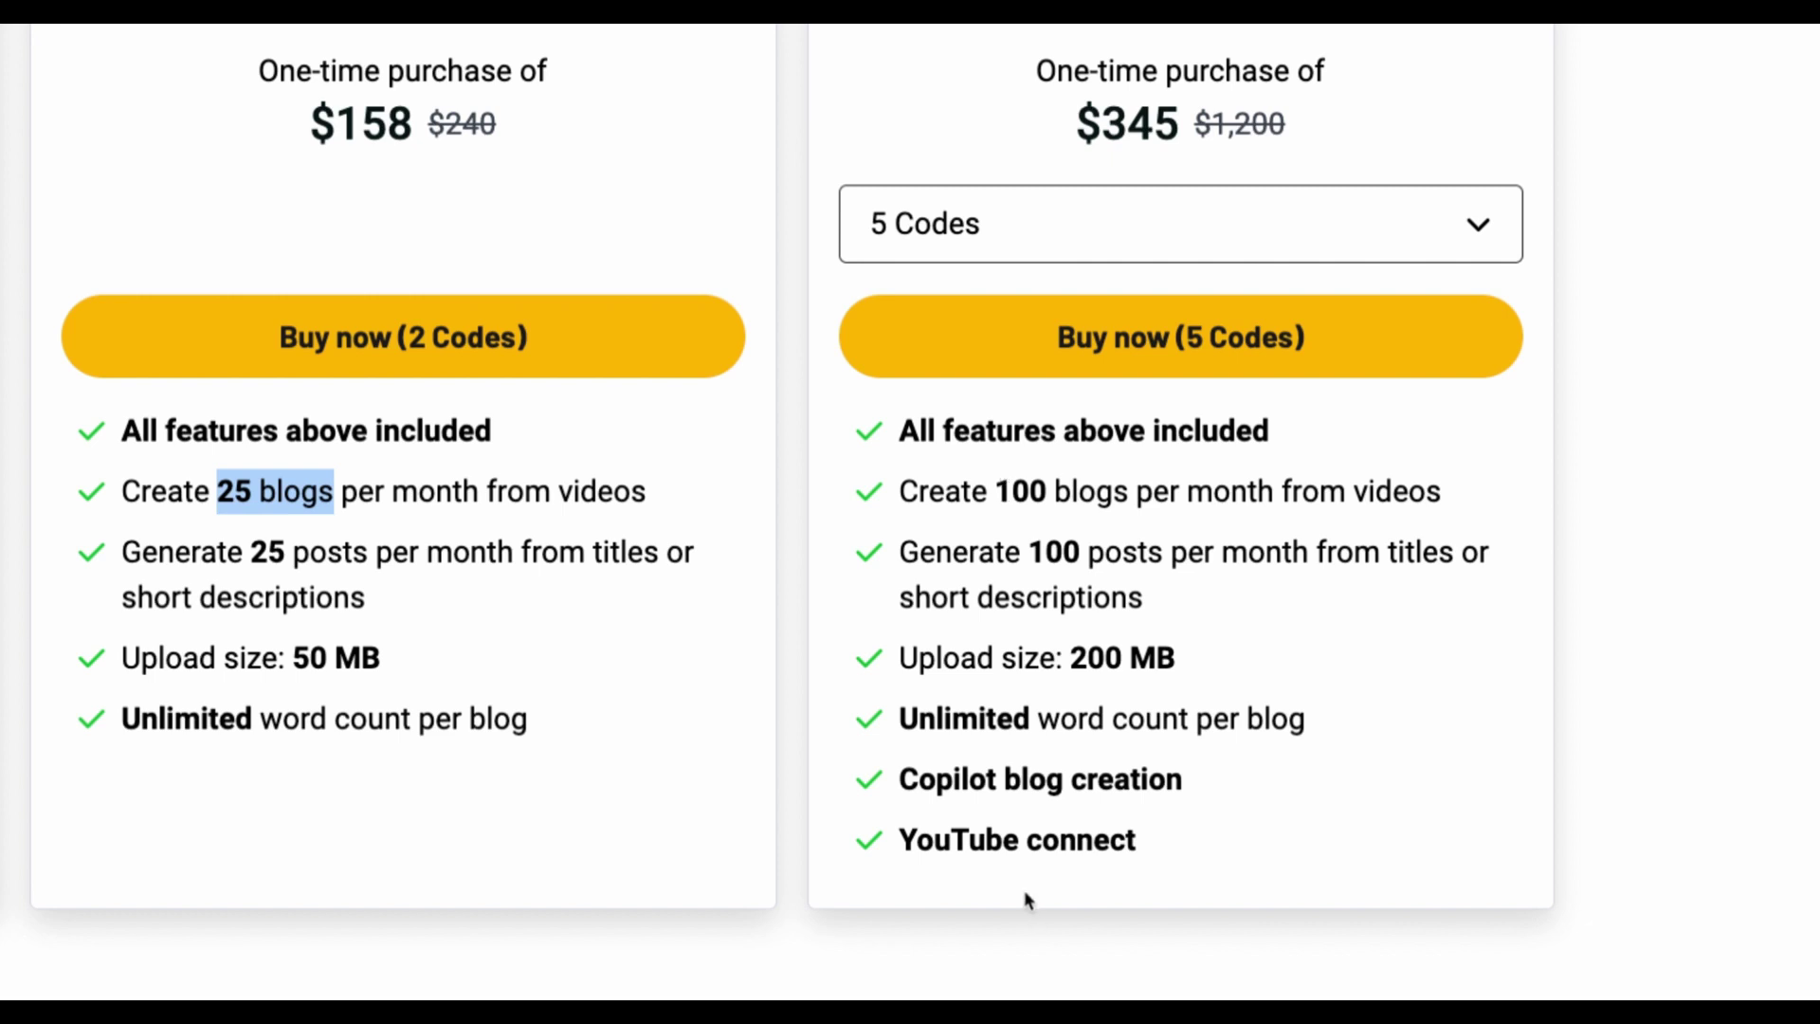
pyautogui.moveTo(900, 842); pyautogui.dragTo(1175, 849)
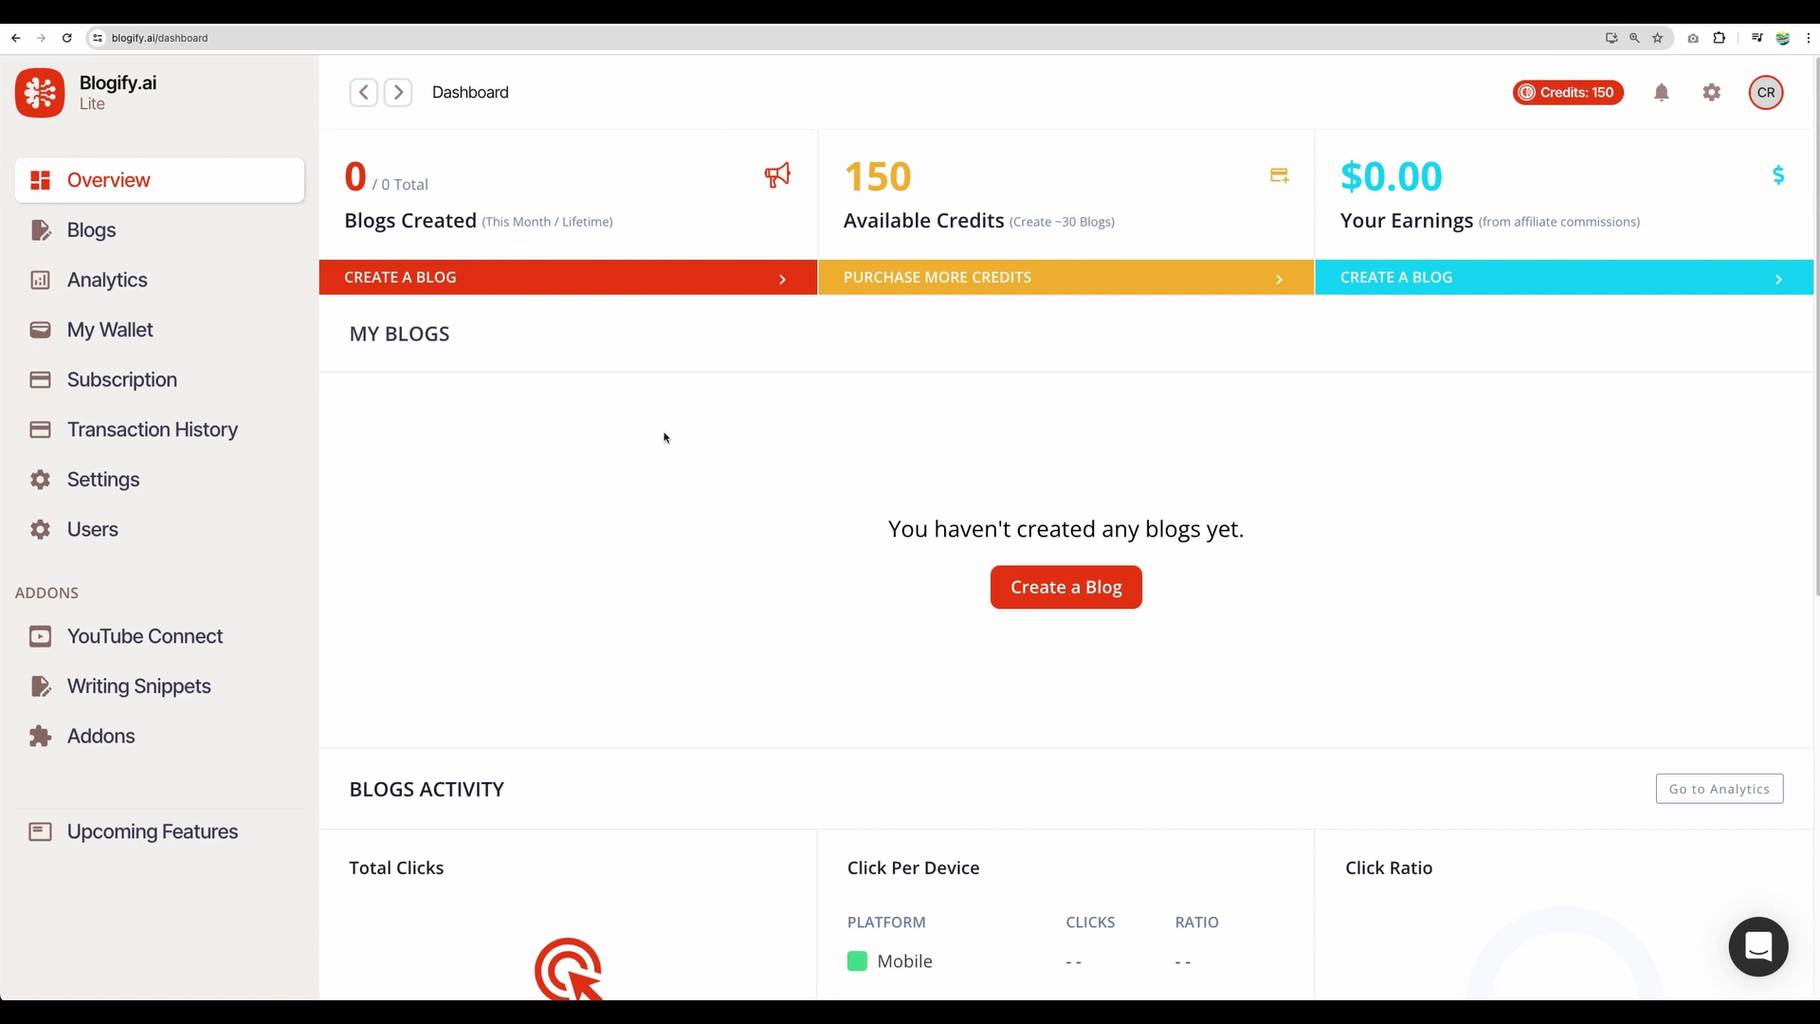
# Open Settings and highlight the WordPress.com and WordPress.org integration options, scrolling through the rest
pyautogui.click(126, 485)
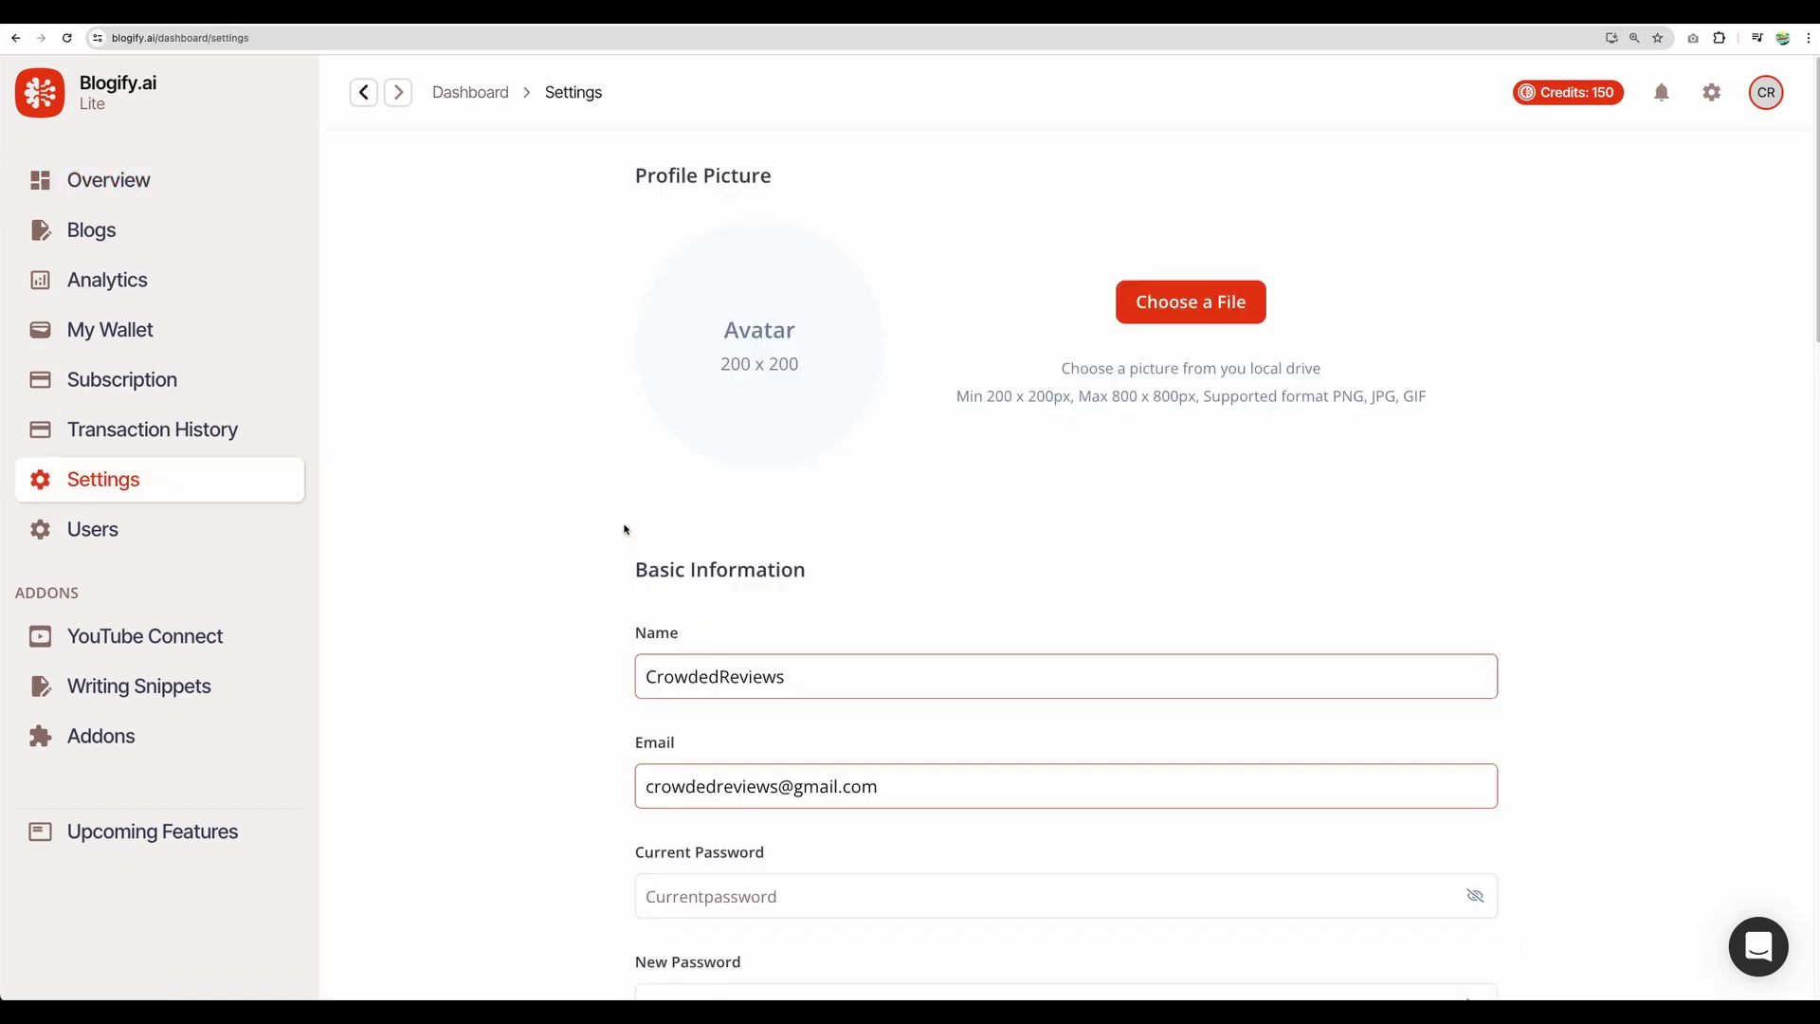
pyautogui.scroll(-9, 609, 525)
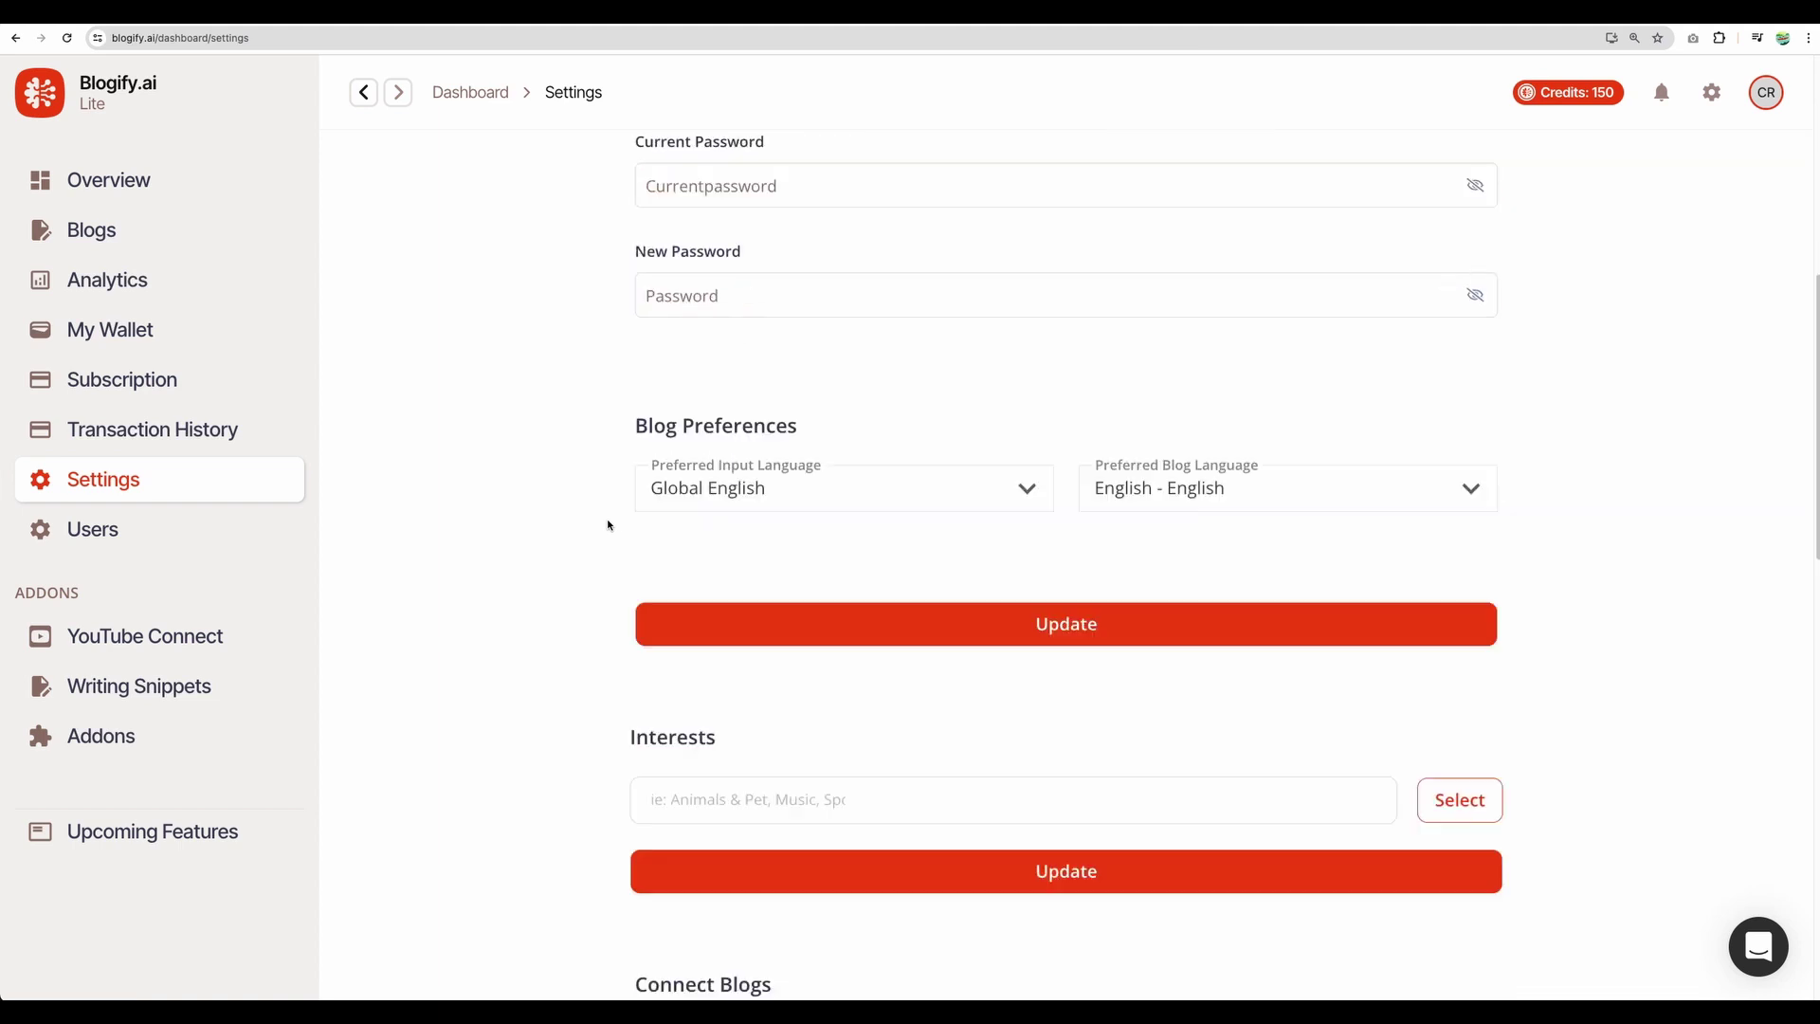
pyautogui.scroll(-6, 609, 525)
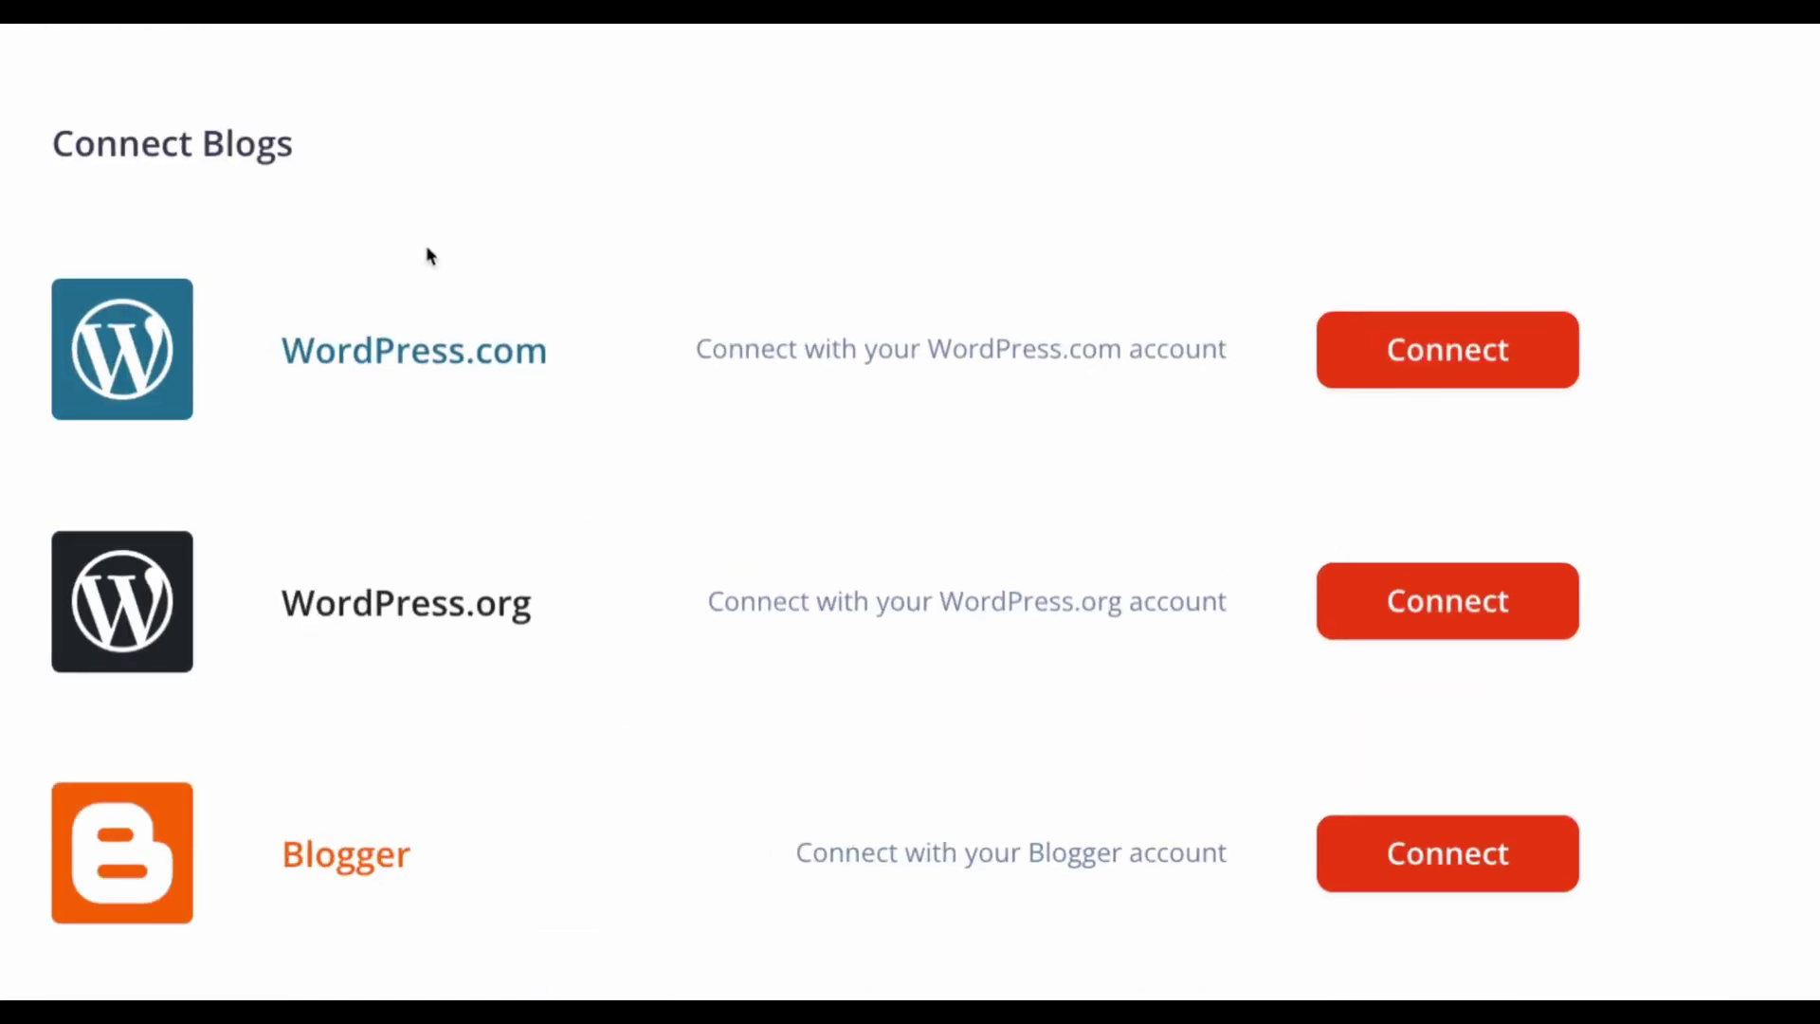
pyautogui.scroll(-2, 533, 423)
pyautogui.scroll(-2, 575, 446)
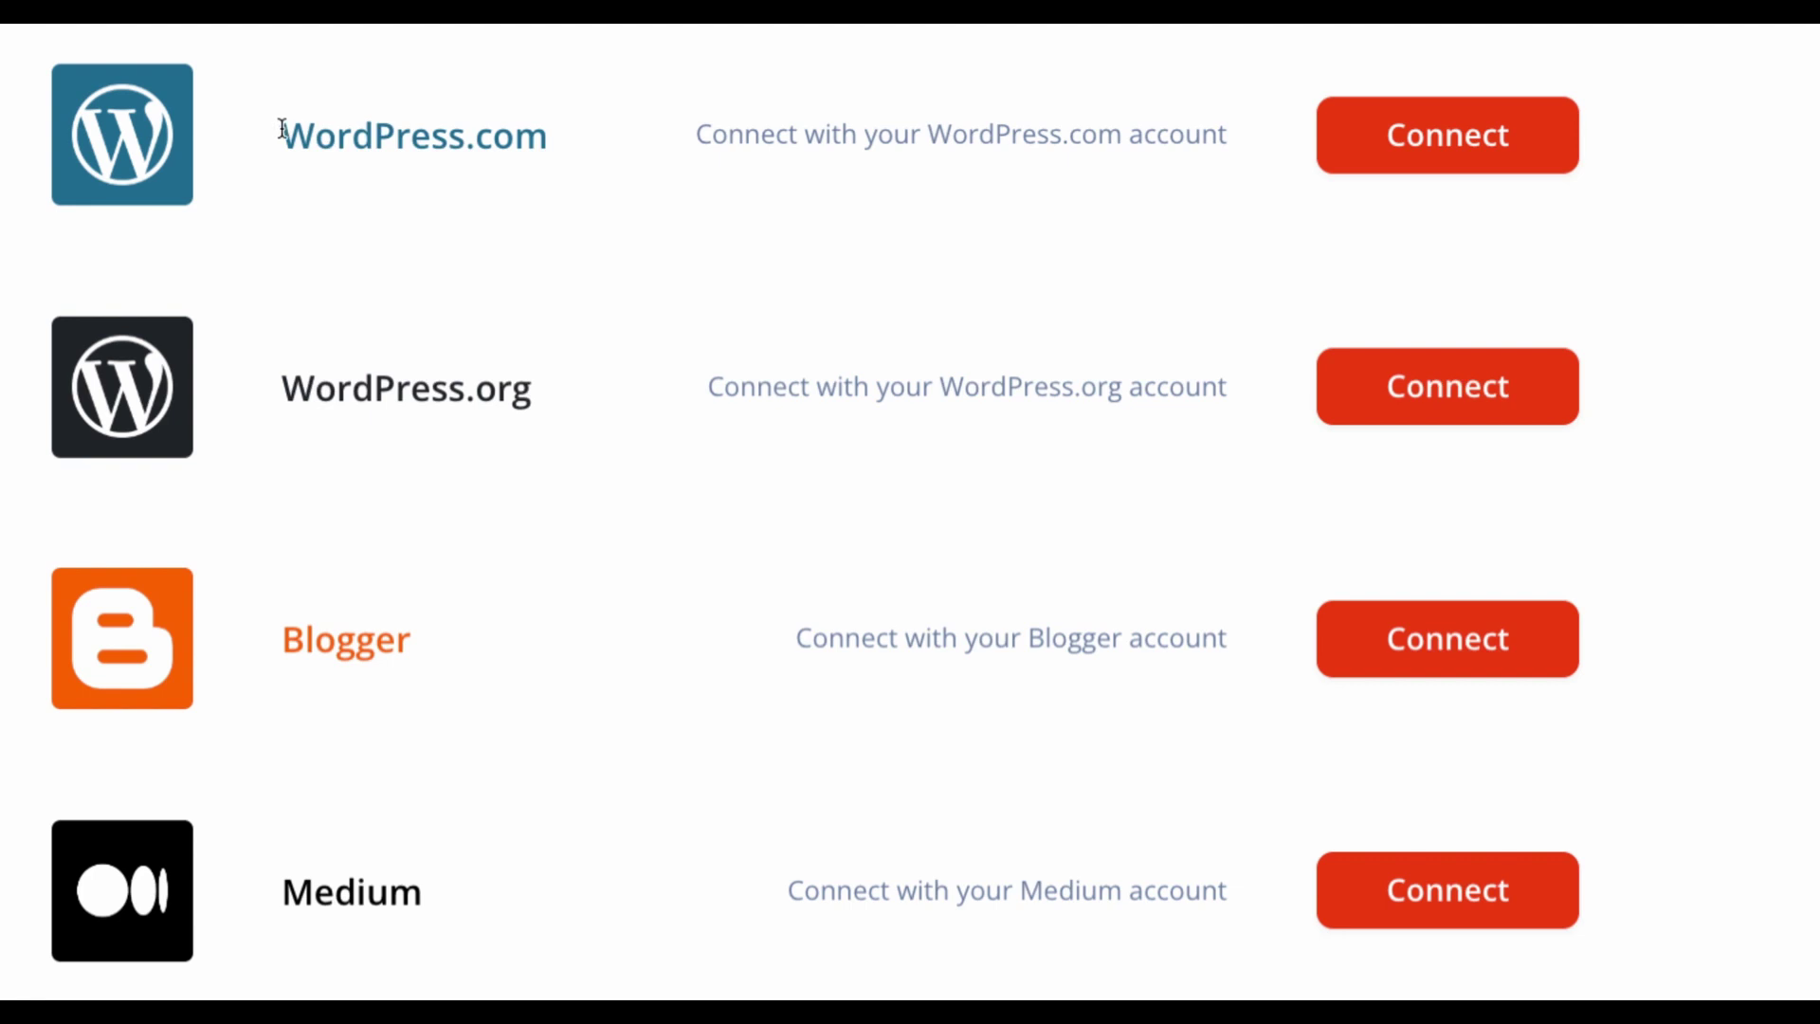
pyautogui.moveTo(282, 128); pyautogui.dragTo(1077, 370)
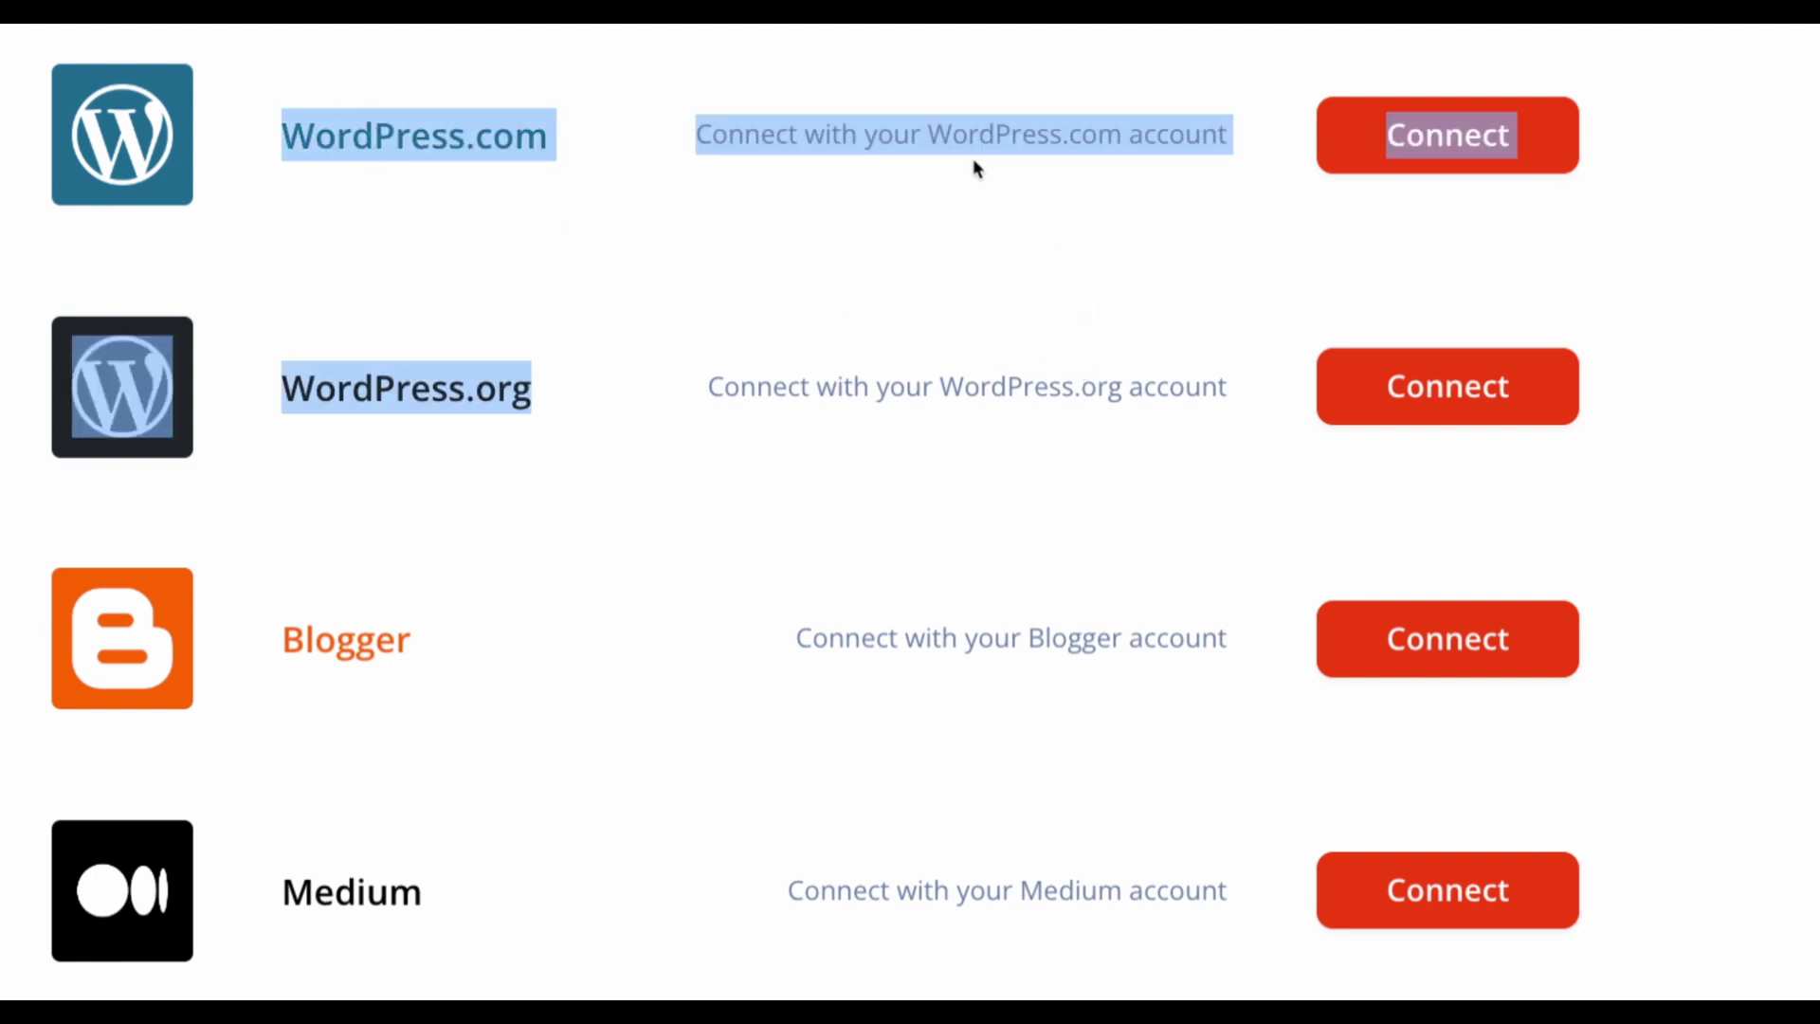
pyautogui.moveTo(927, 134); pyautogui.dragTo(1102, 140)
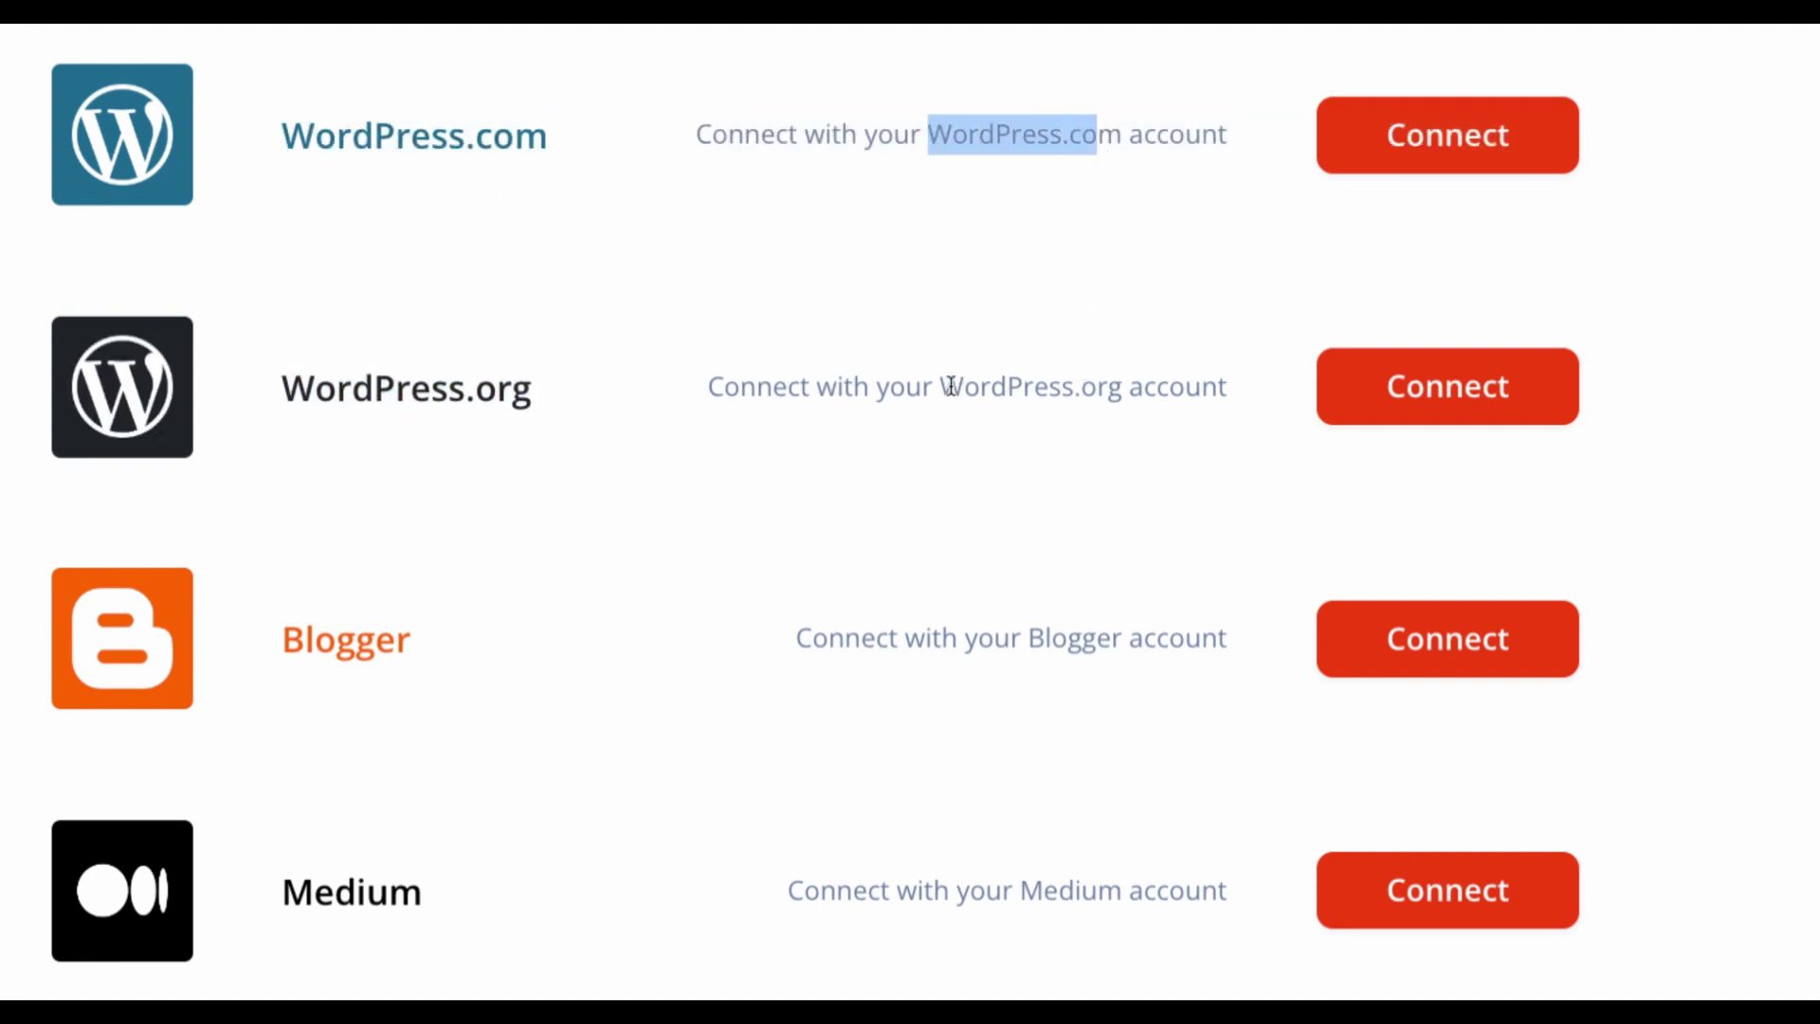
pyautogui.moveTo(947, 389); pyautogui.dragTo(1123, 387)
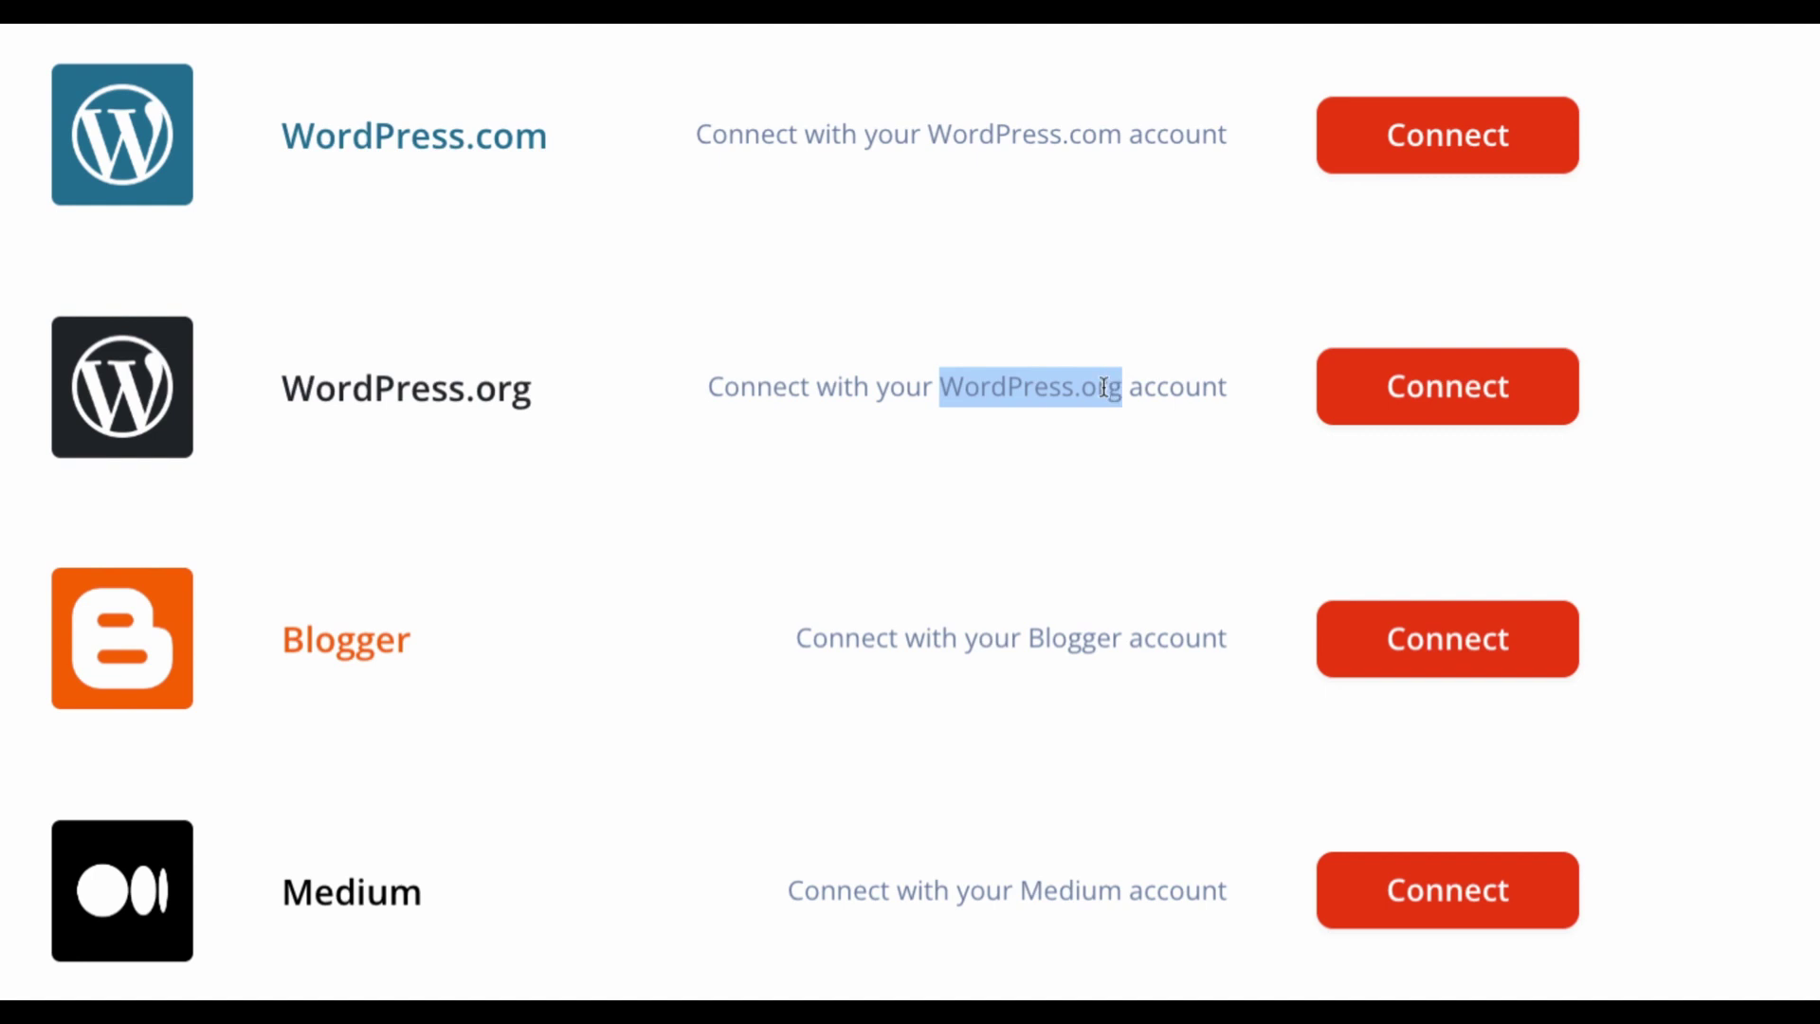
pyautogui.scroll(-2, 900, 401)
pyautogui.scroll(-2, 897, 406)
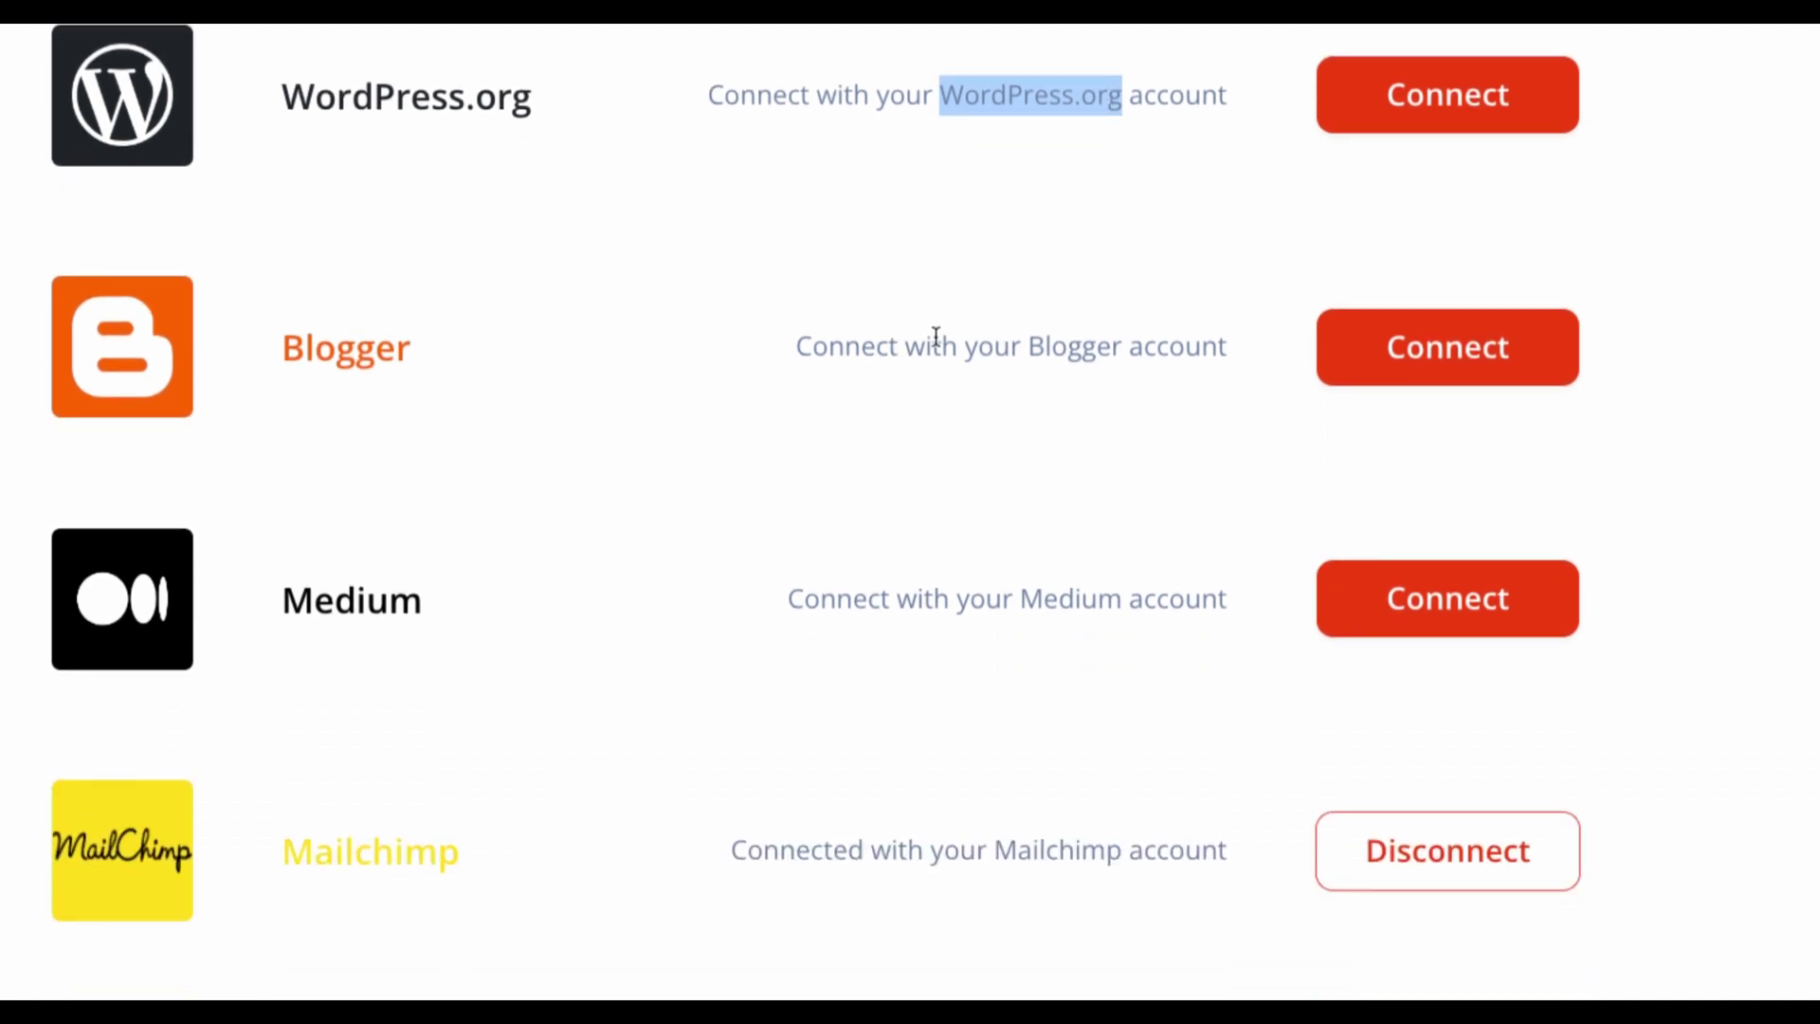
pyautogui.scroll(-5, 932, 415)
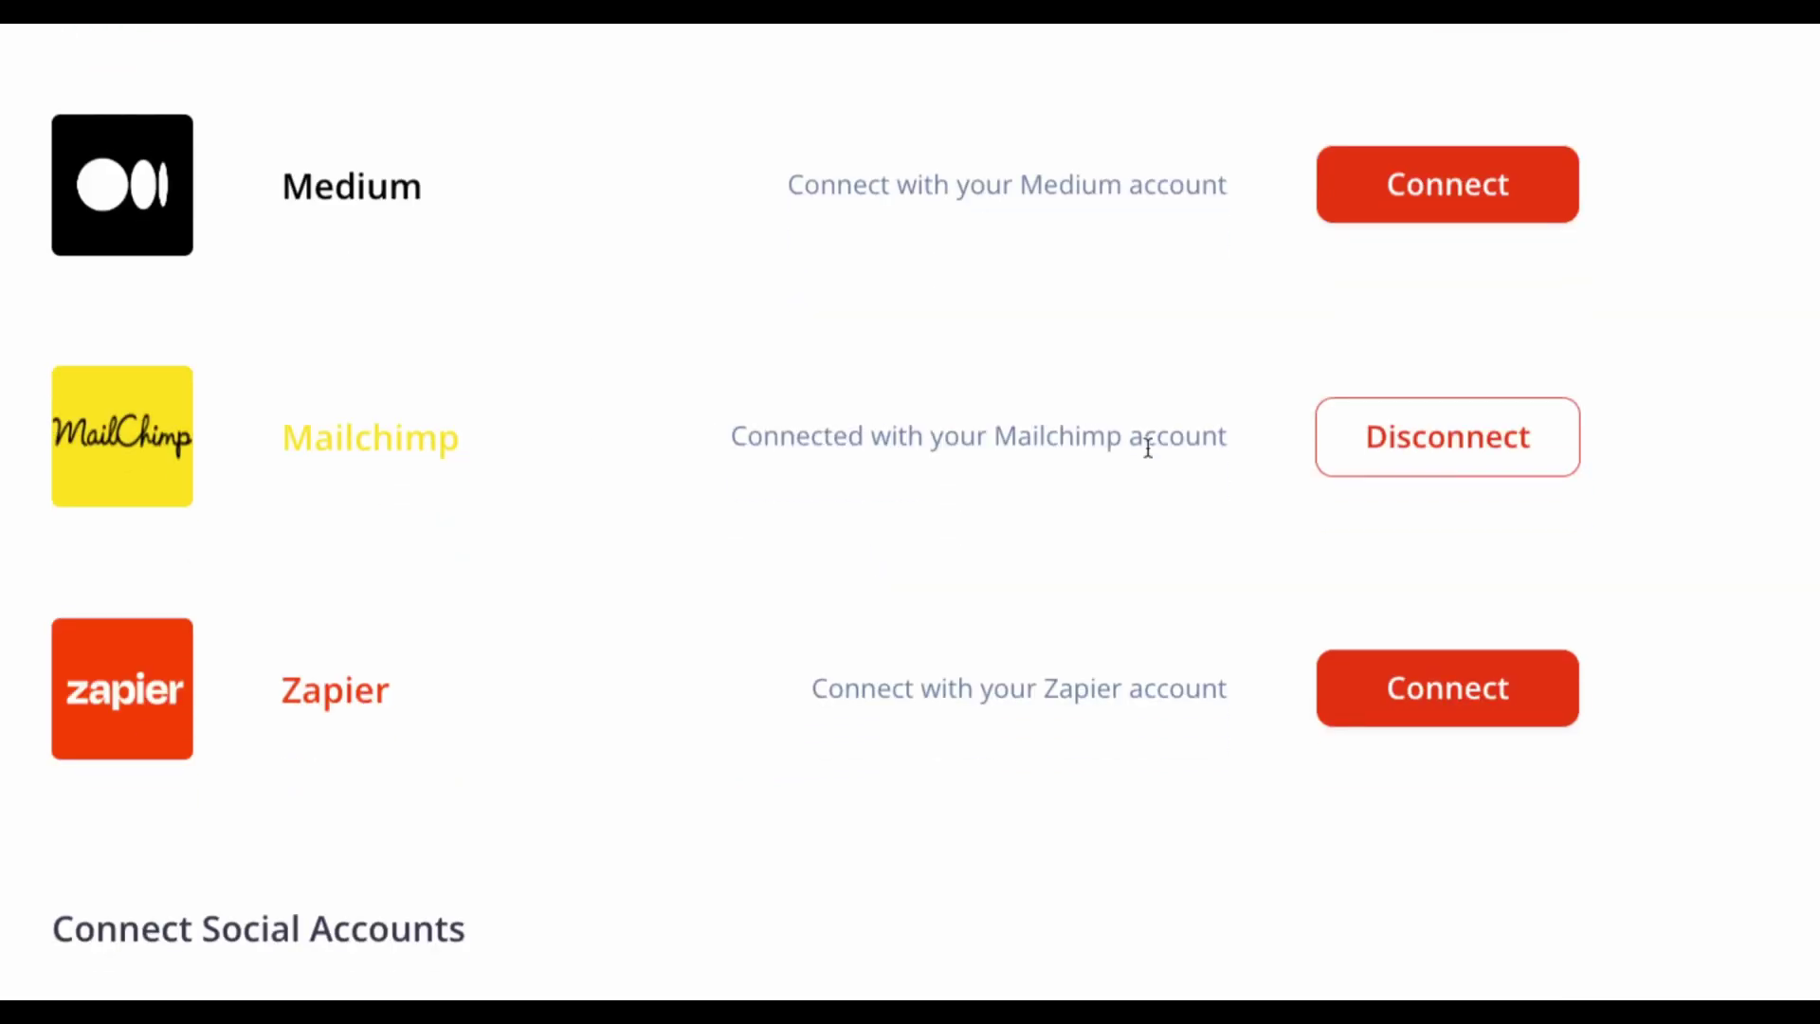
pyautogui.scroll(-3, 891, 440)
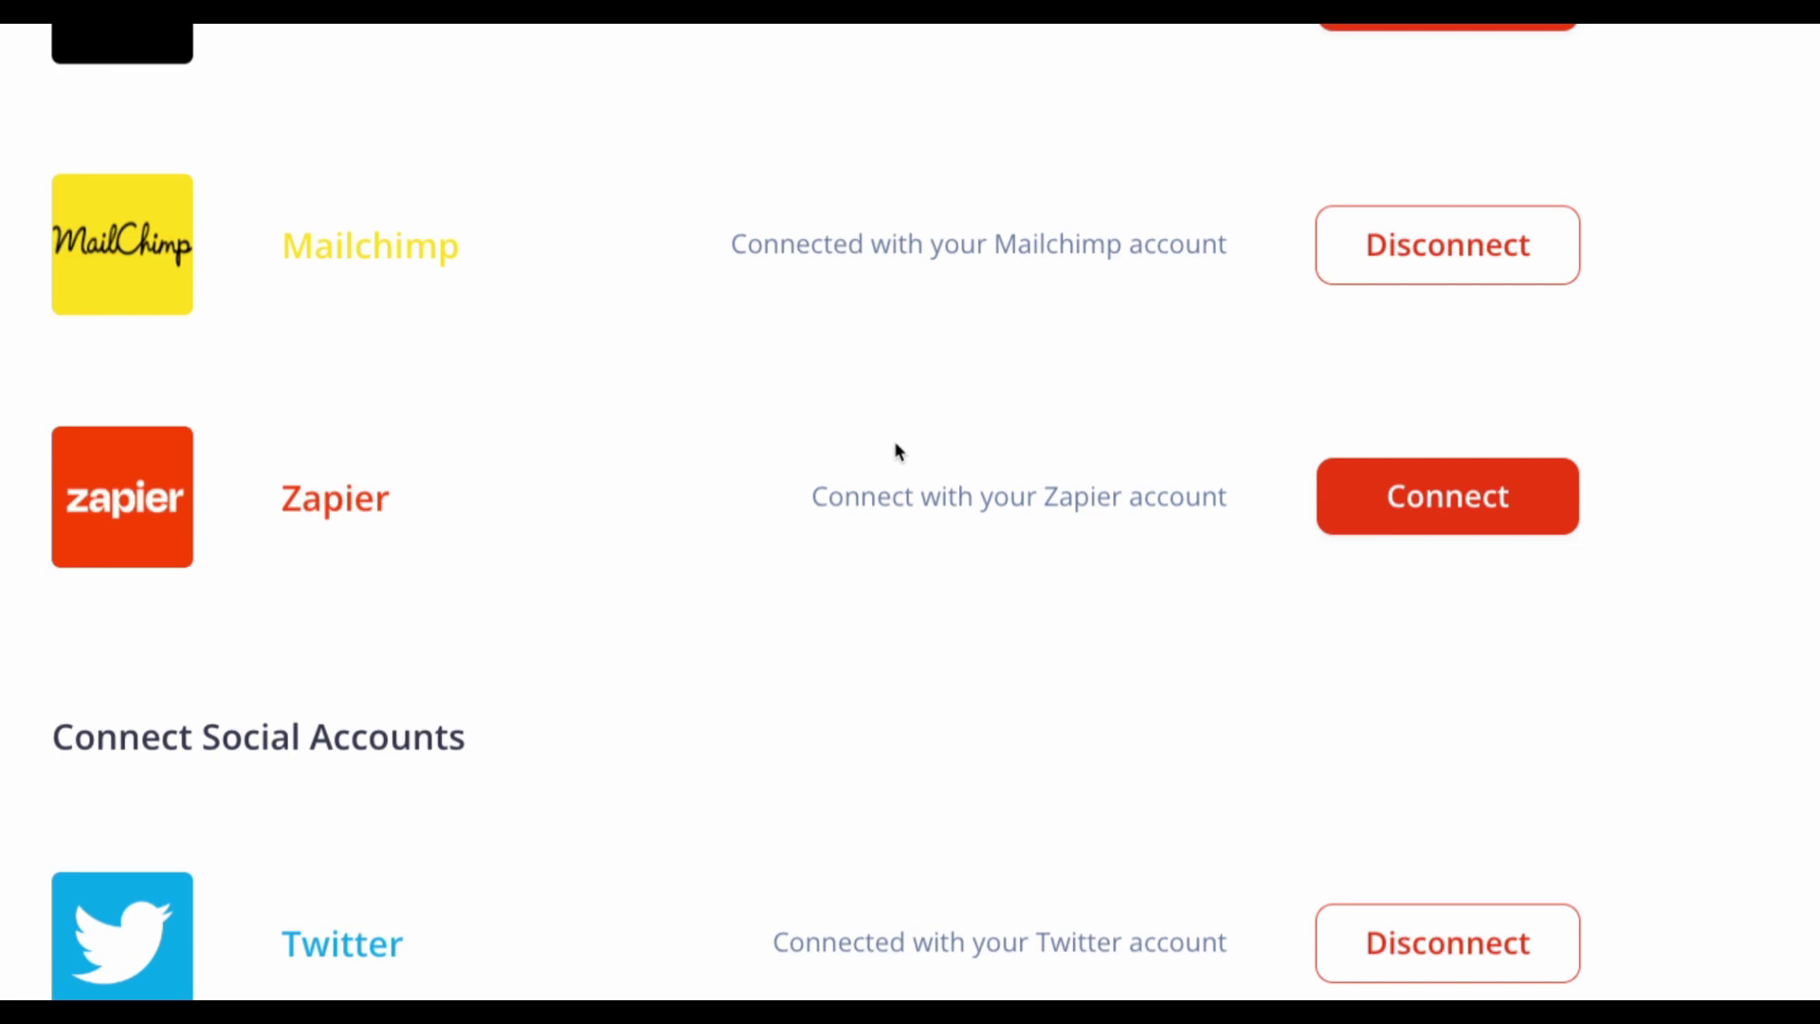
# Dismiss Learn the basics, inspect the New Blog in Blogify trigger's app and event, then view step 2's actions
pyautogui.doubleClick(936, 500)
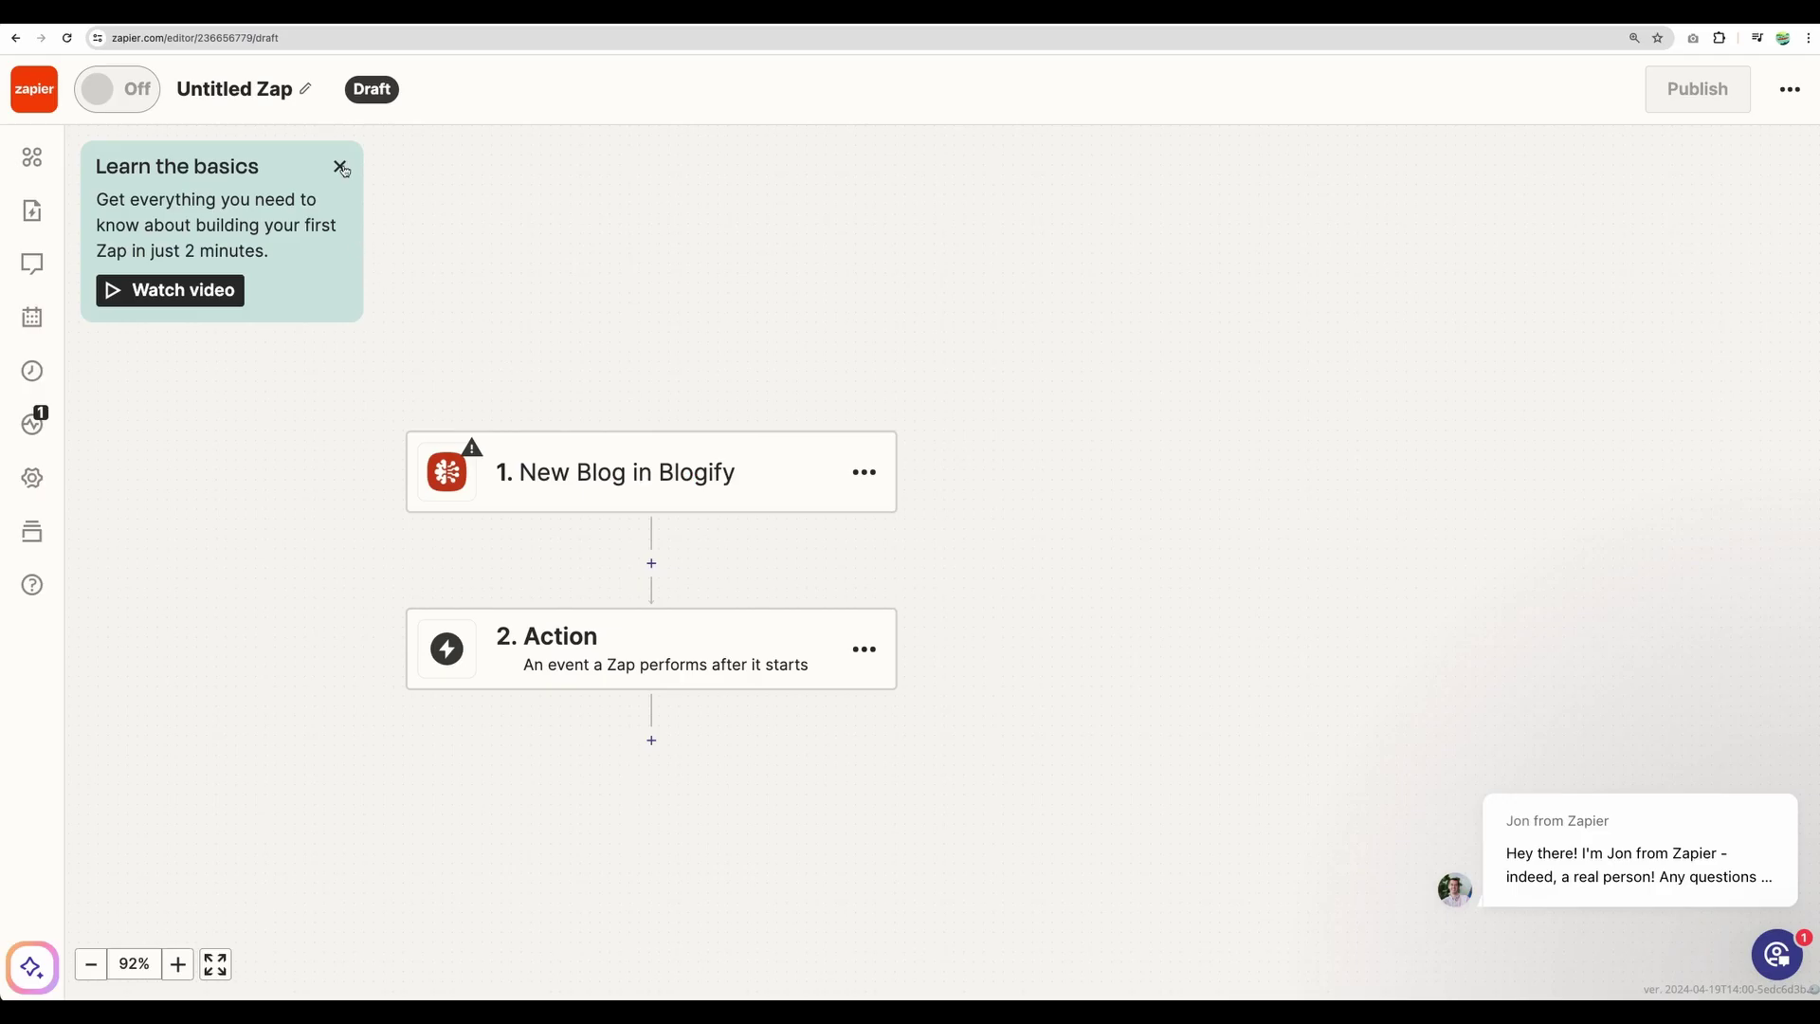
pyautogui.click(339, 165)
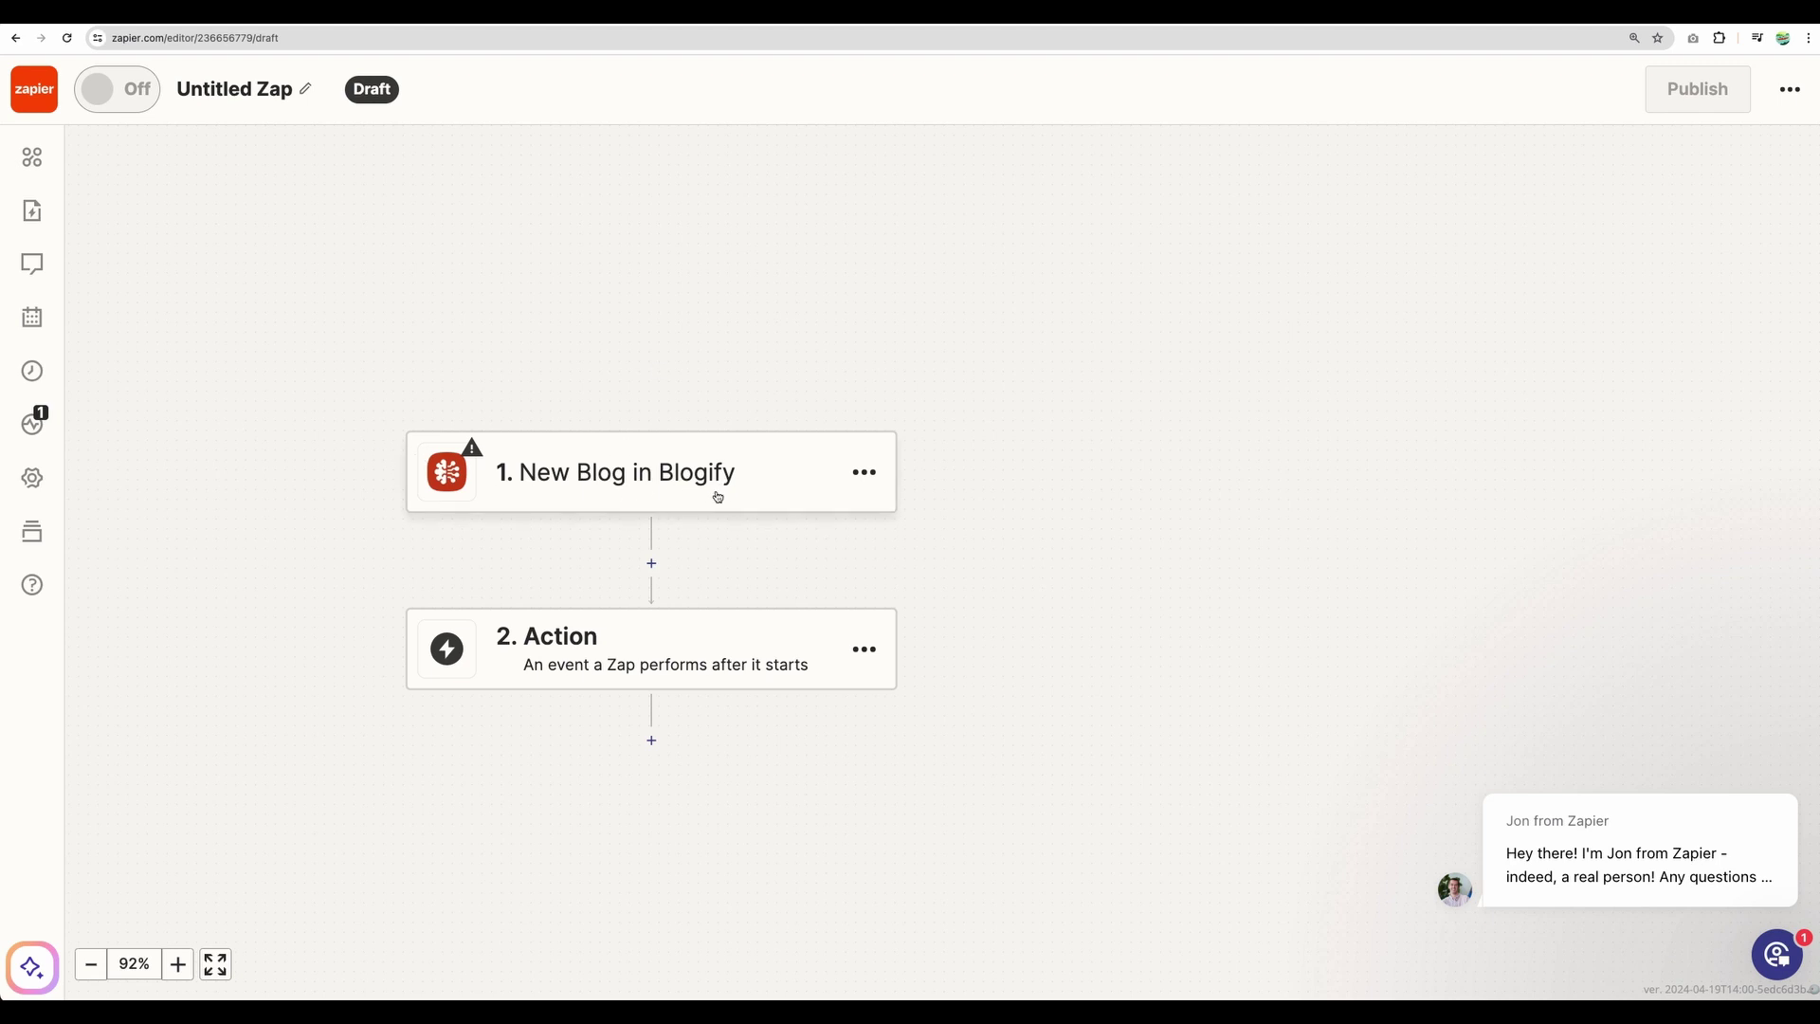
pyautogui.click(648, 486)
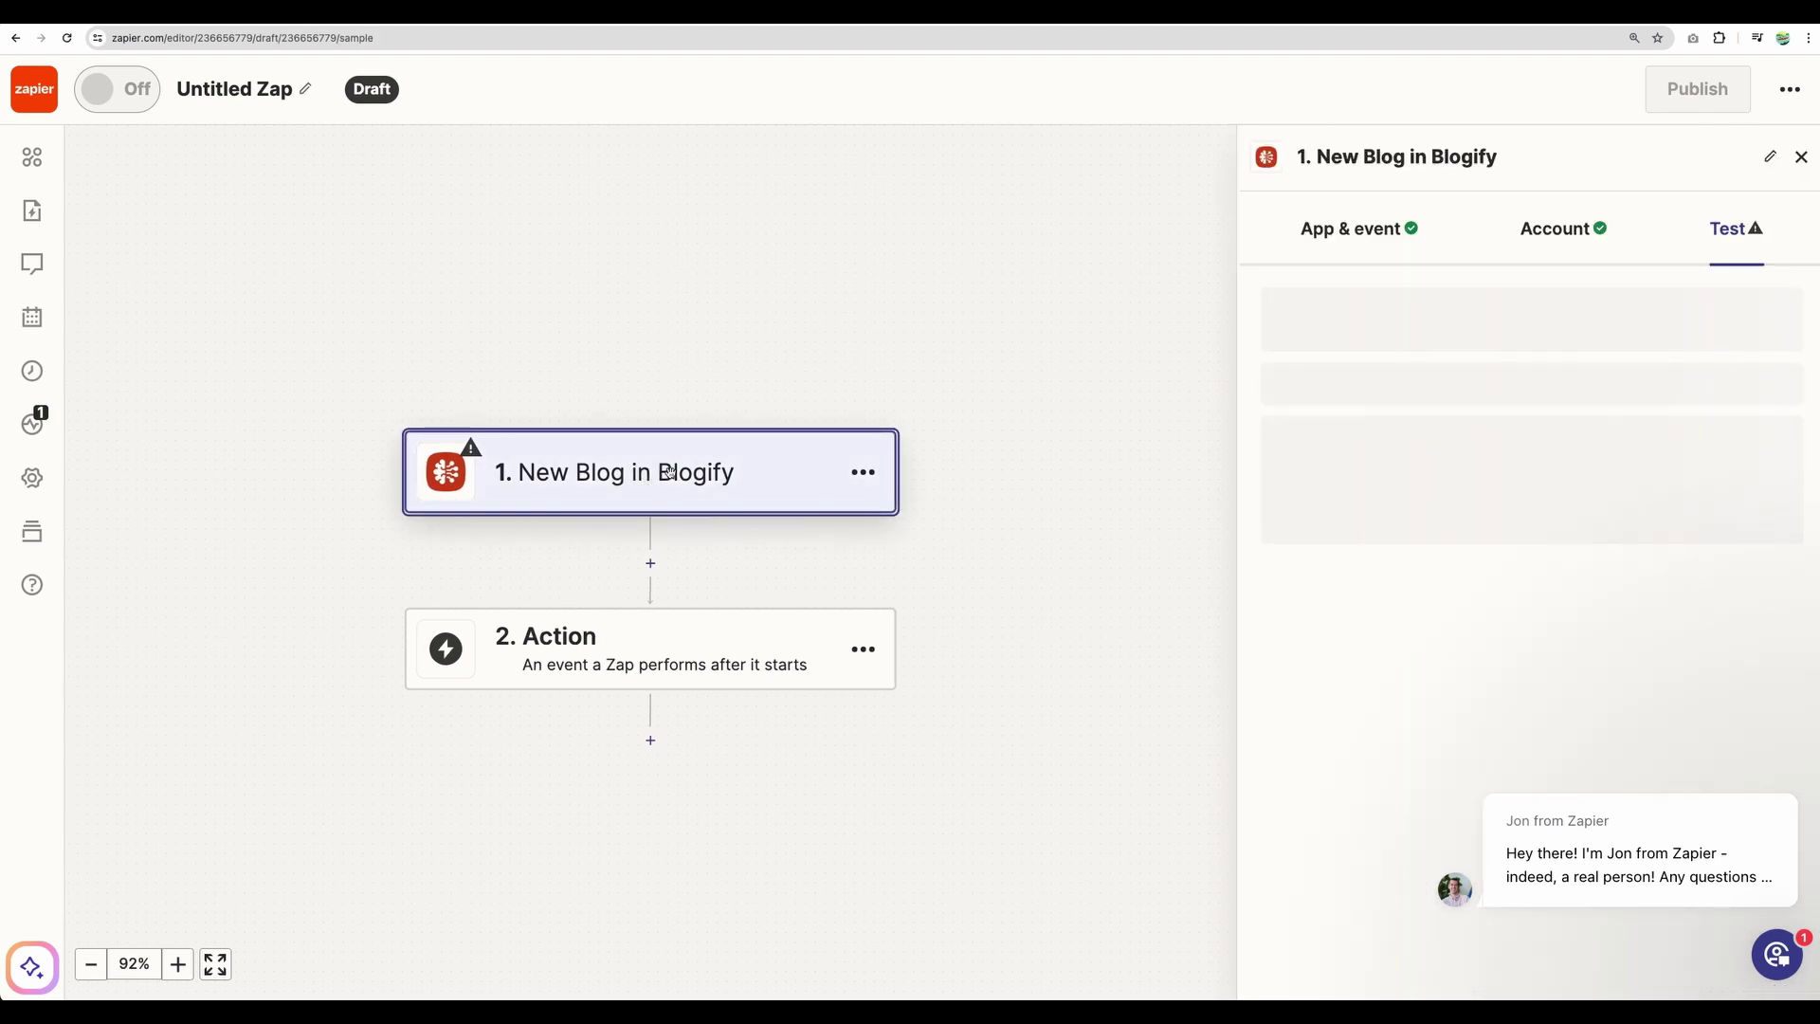
pyautogui.moveTo(635, 491); pyautogui.dragTo(587, 340)
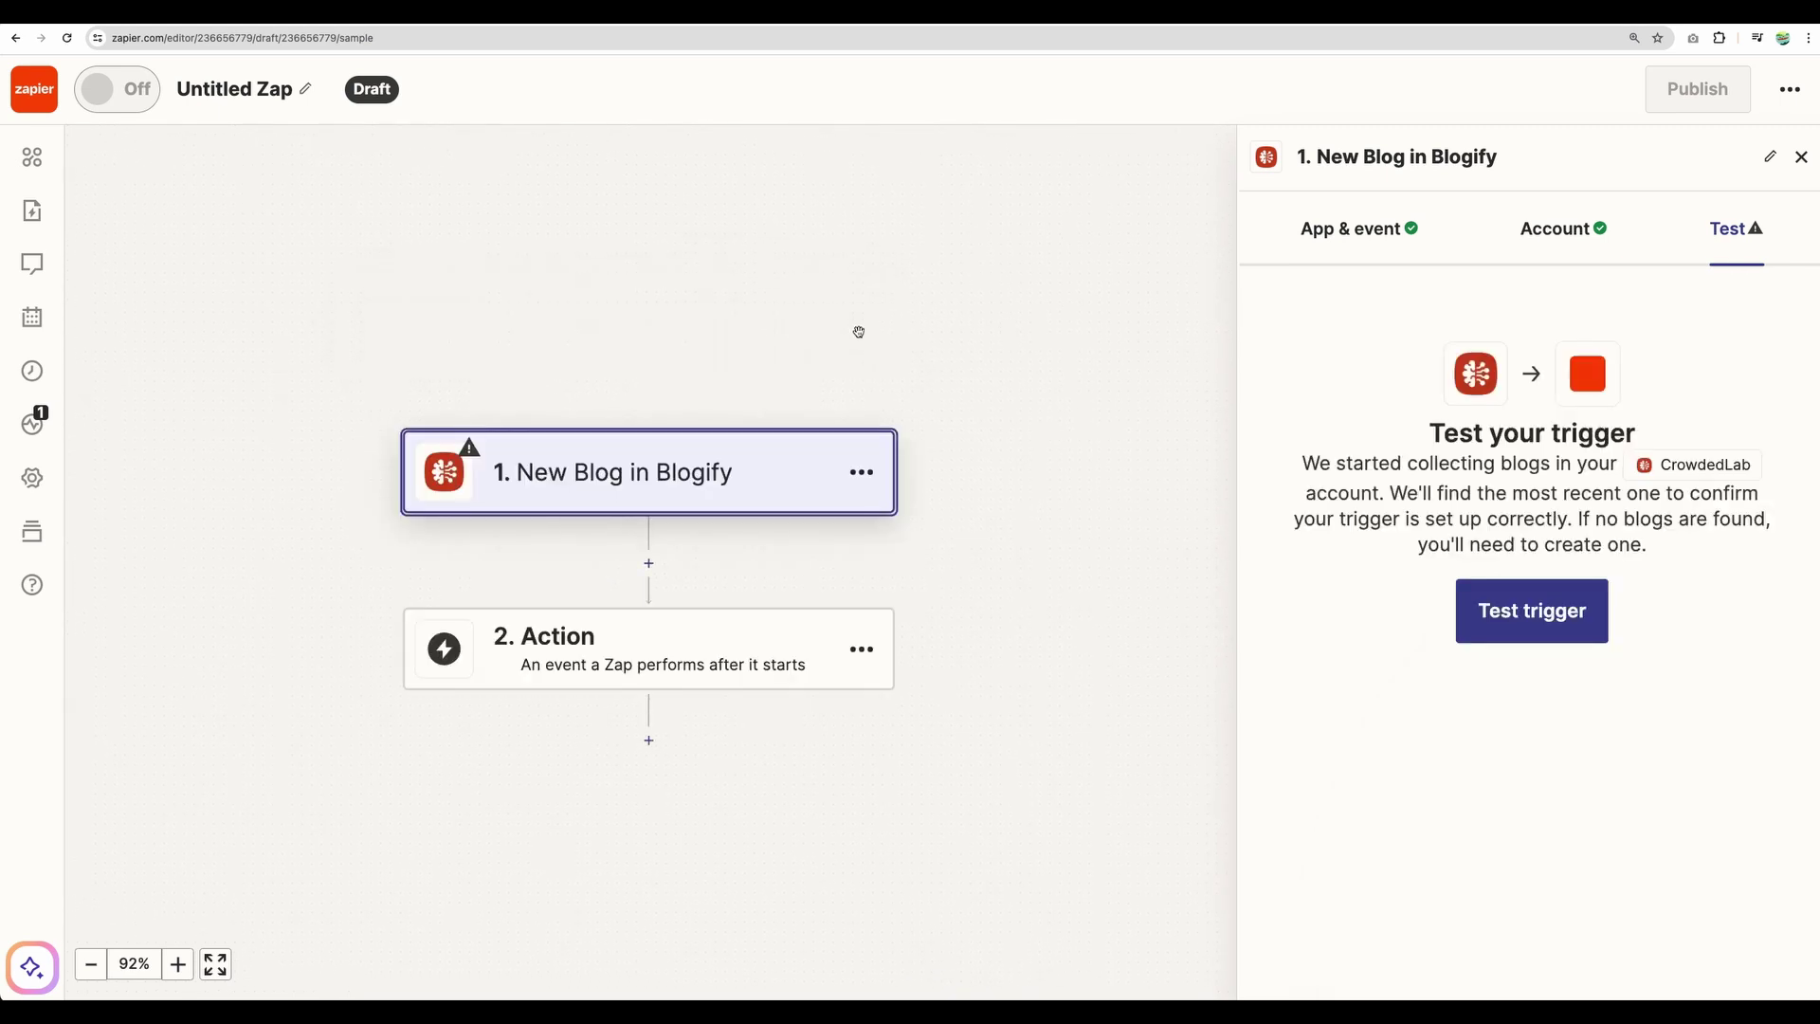
pyautogui.click(1422, 287)
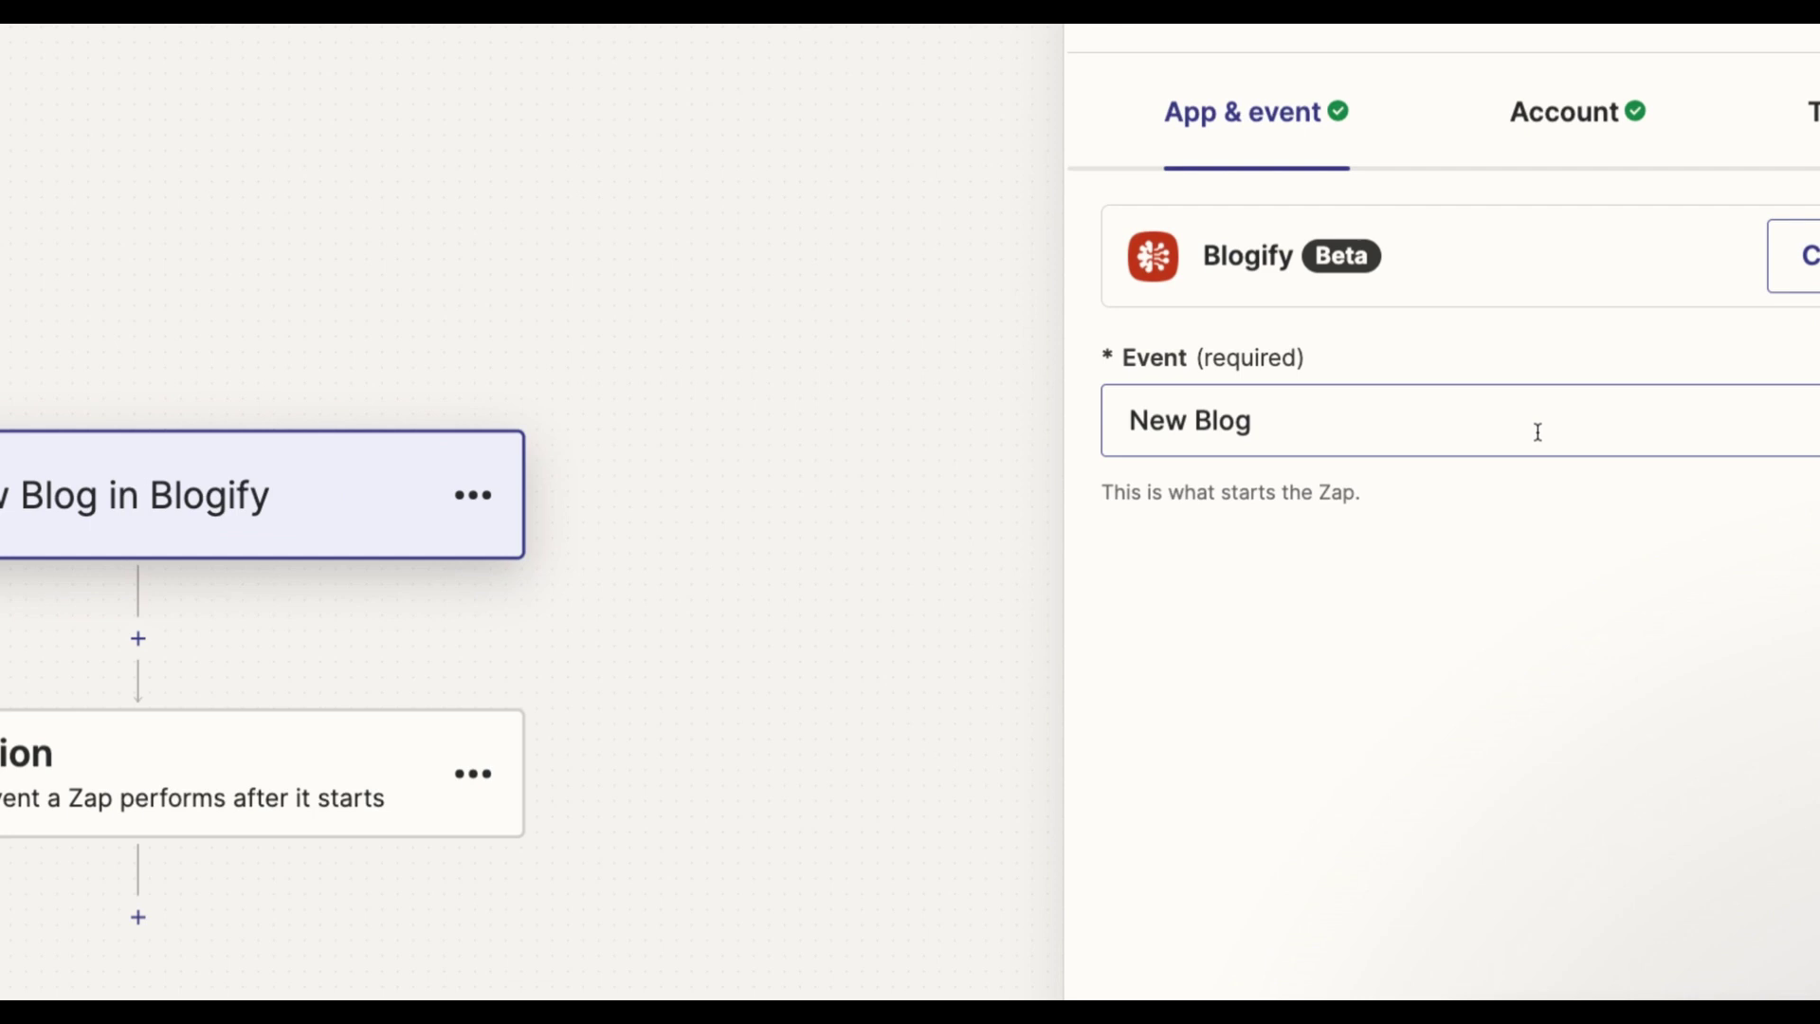
pyautogui.click(1502, 428)
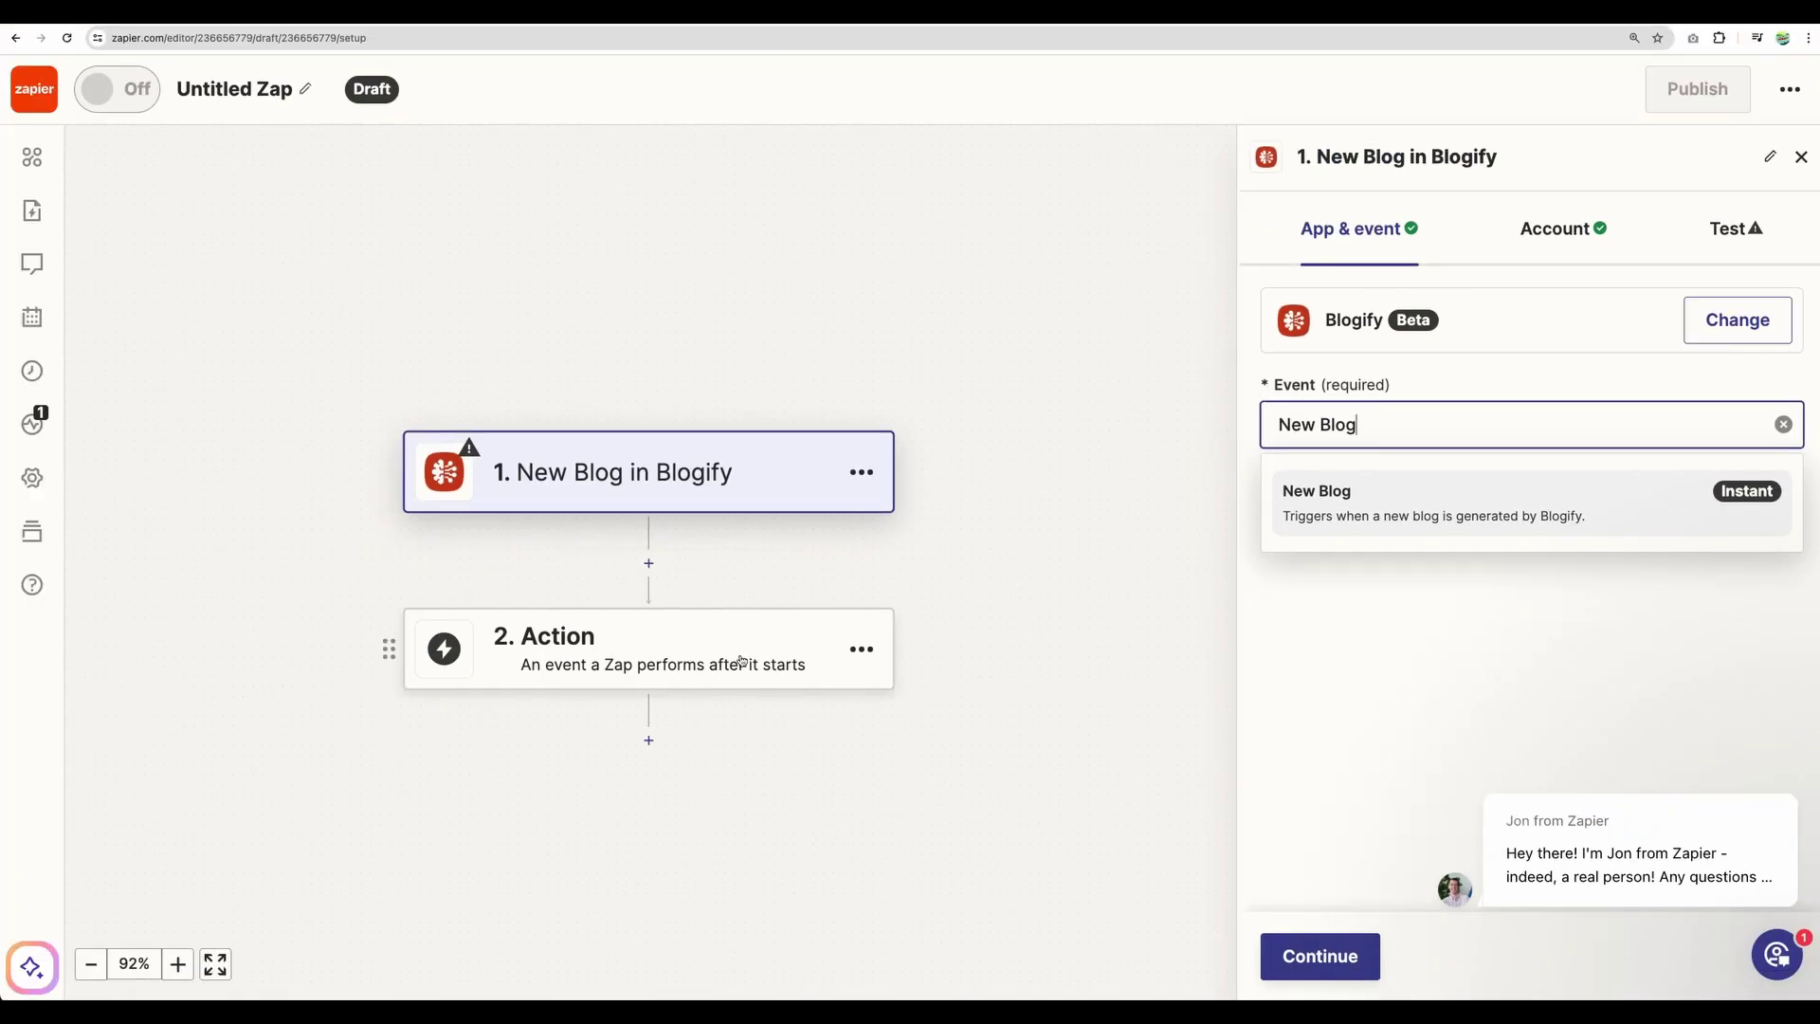
pyautogui.click(88, 839)
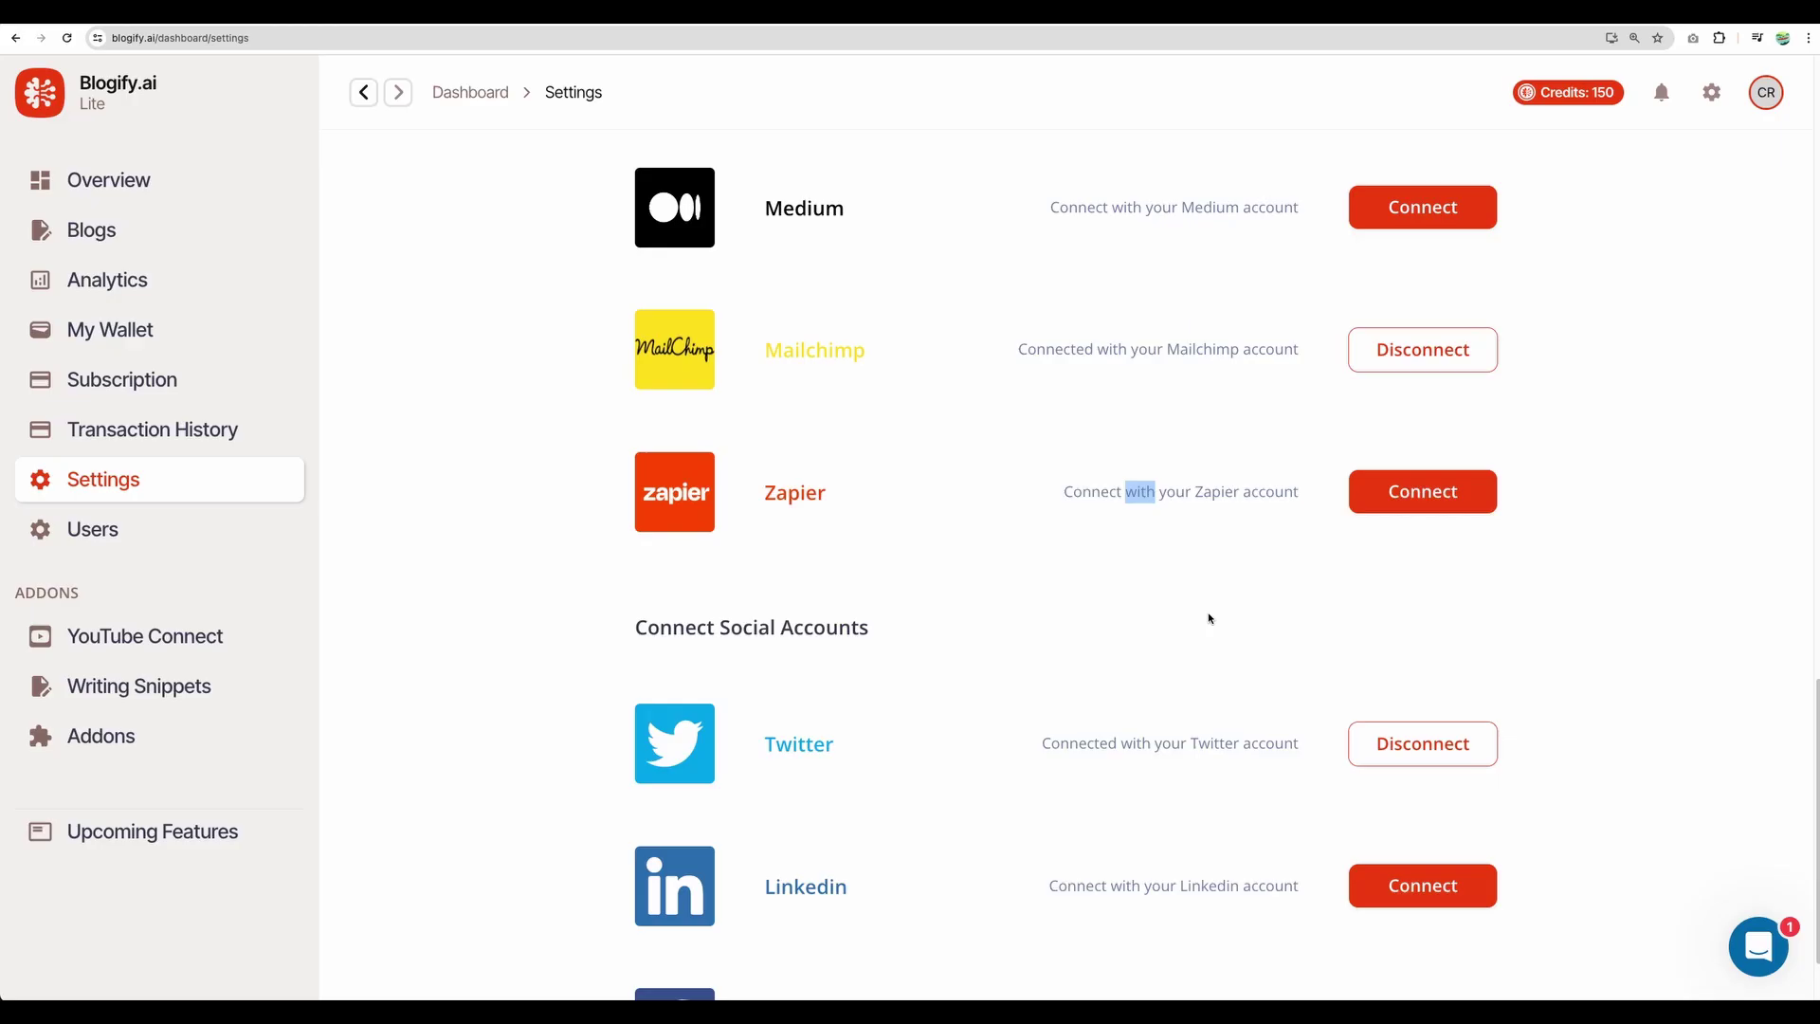
pyautogui.scroll(-1, 1223, 620)
pyautogui.scroll(-2, 1226, 706)
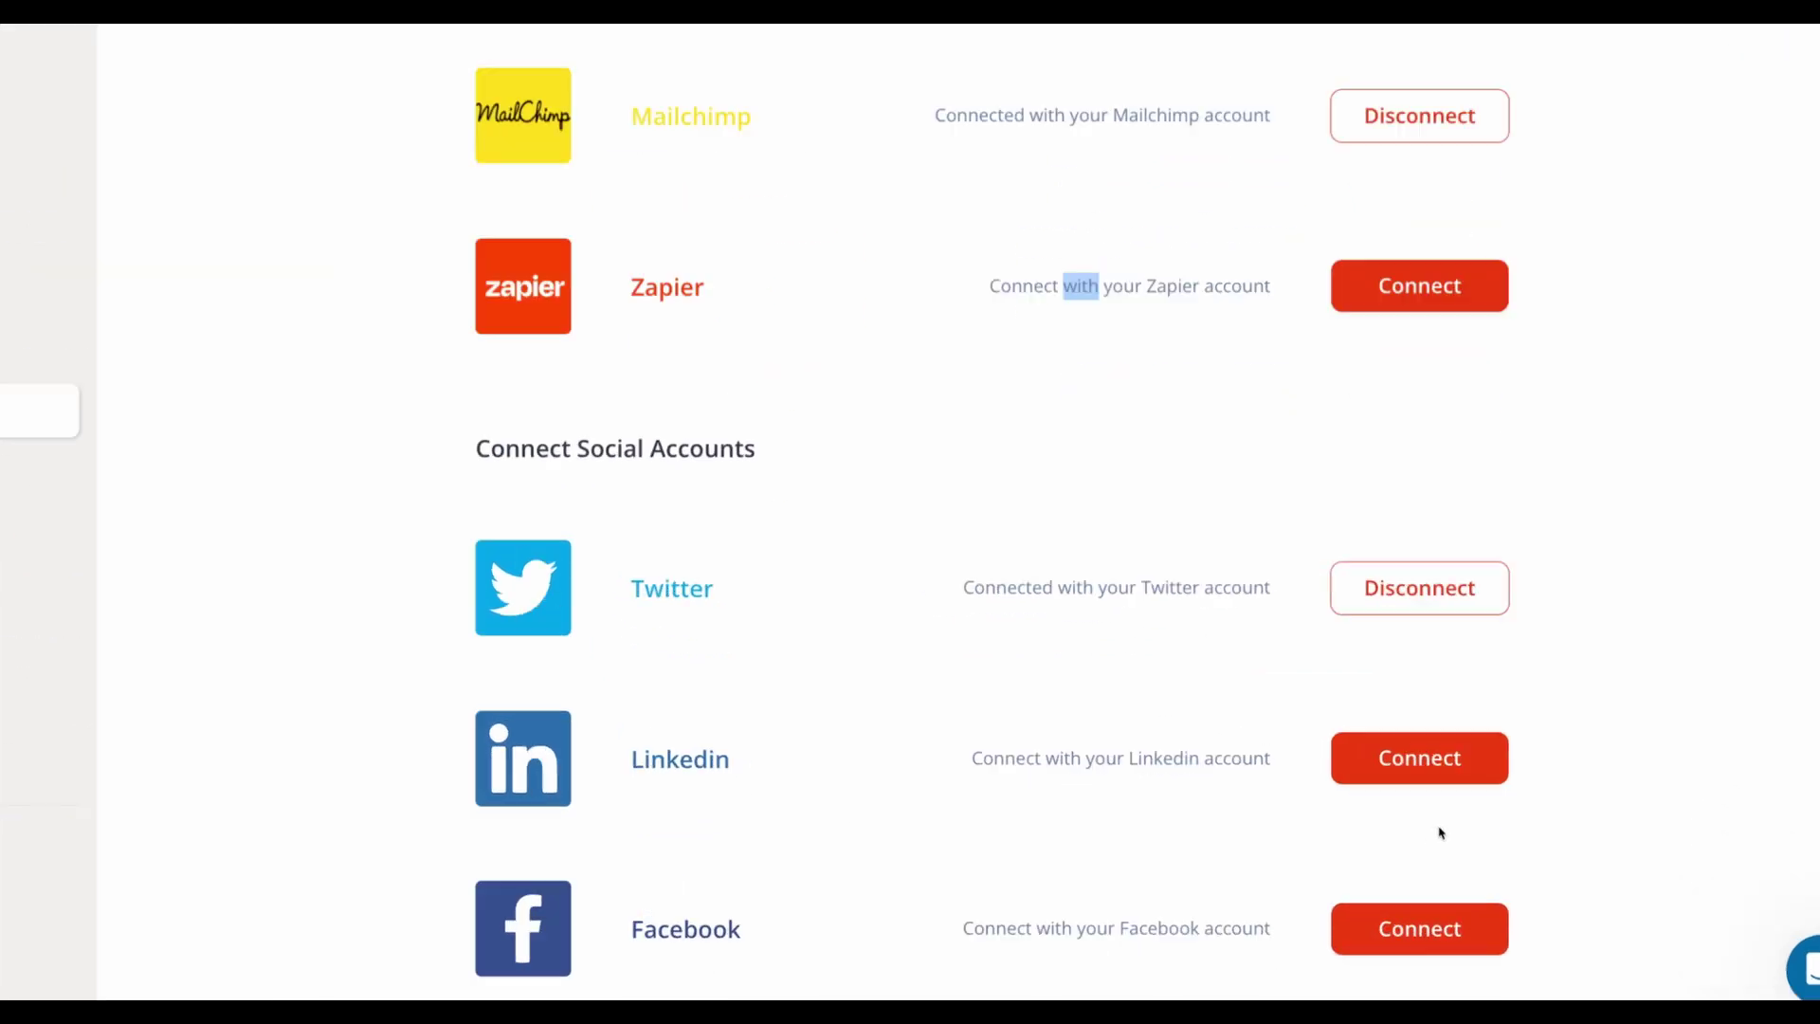
# Highlight the connected Twitter account row, then go to the YouTube Connect add-on page
pyautogui.moveTo(765, 628); pyautogui.dragTo(1272, 623)
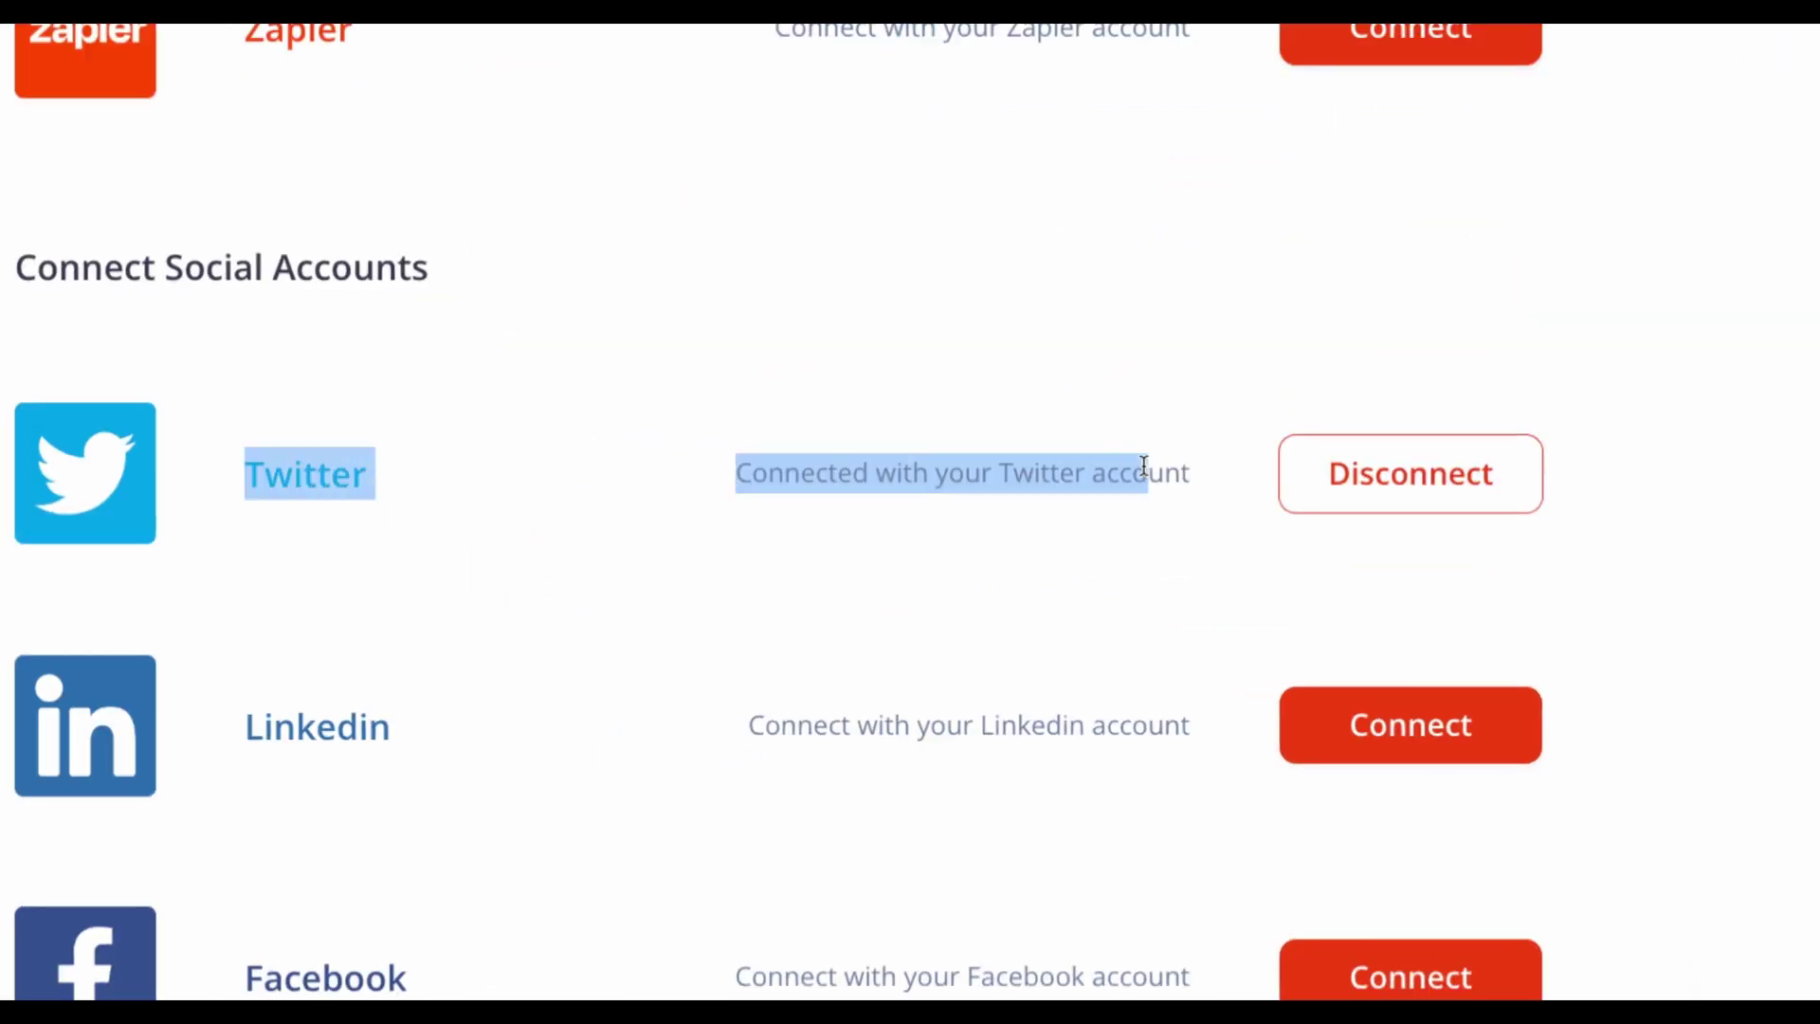
pyautogui.click(300, 486)
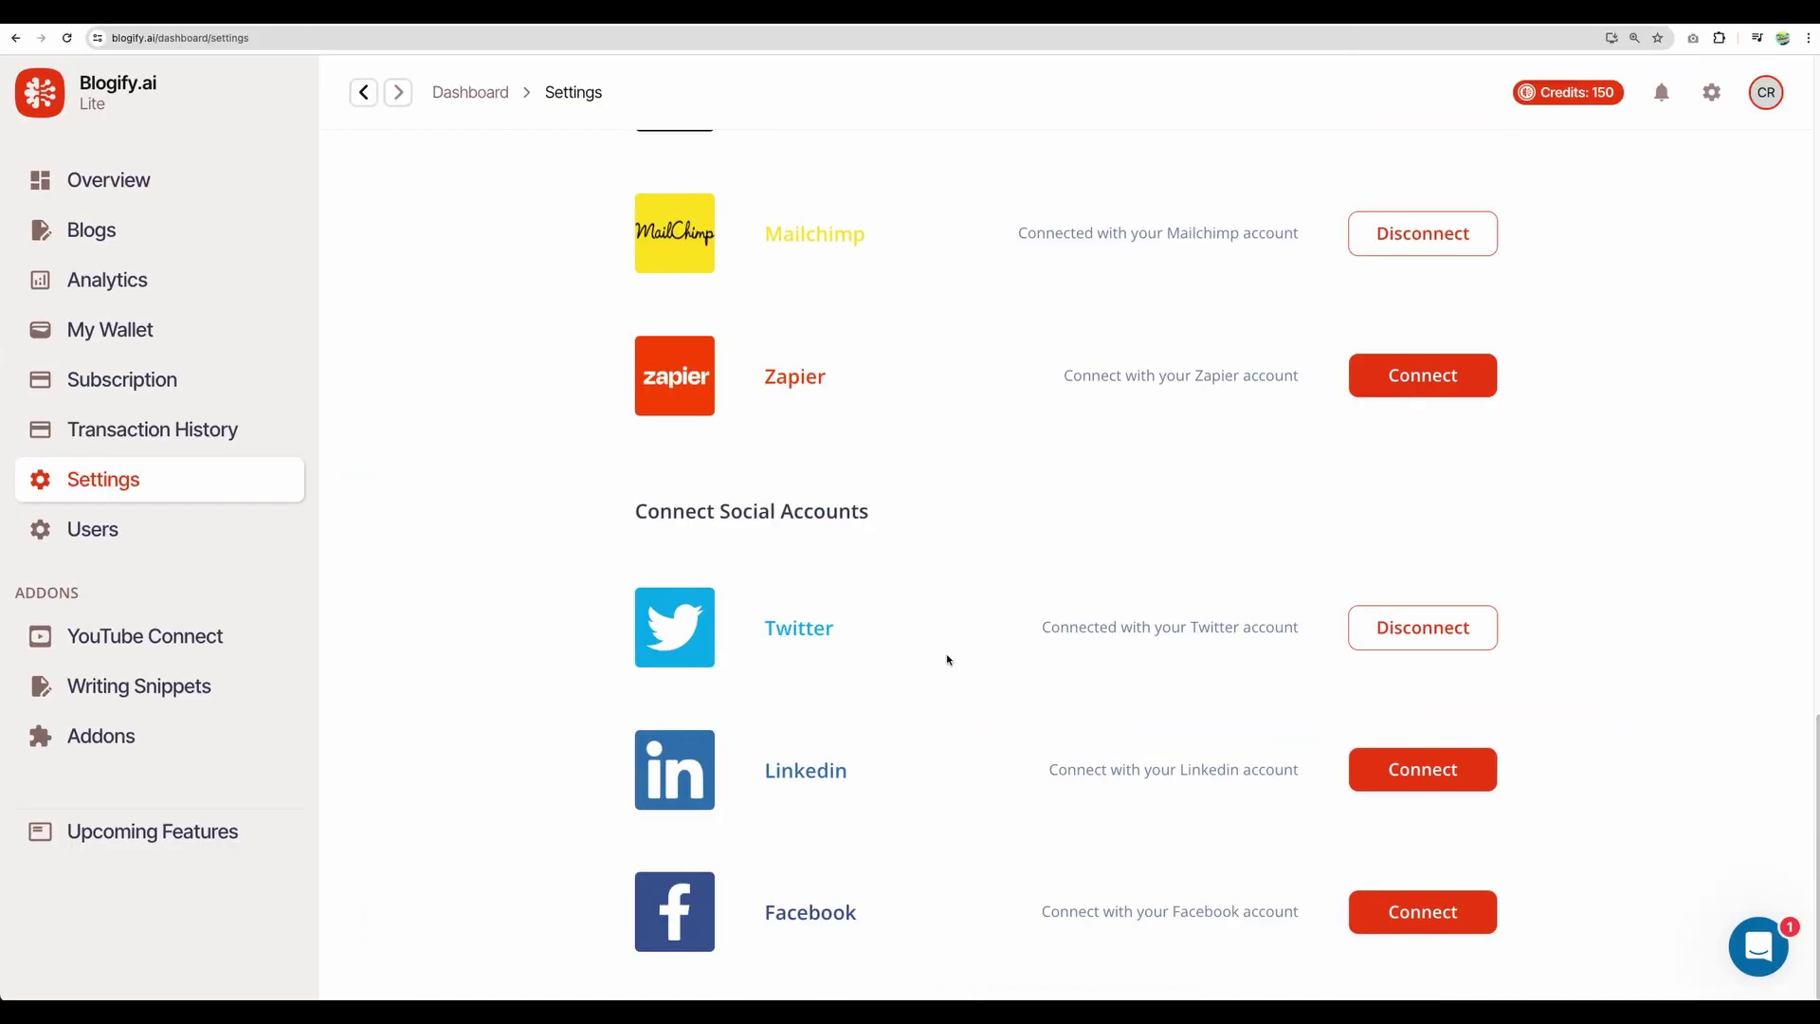
pyautogui.click(170, 639)
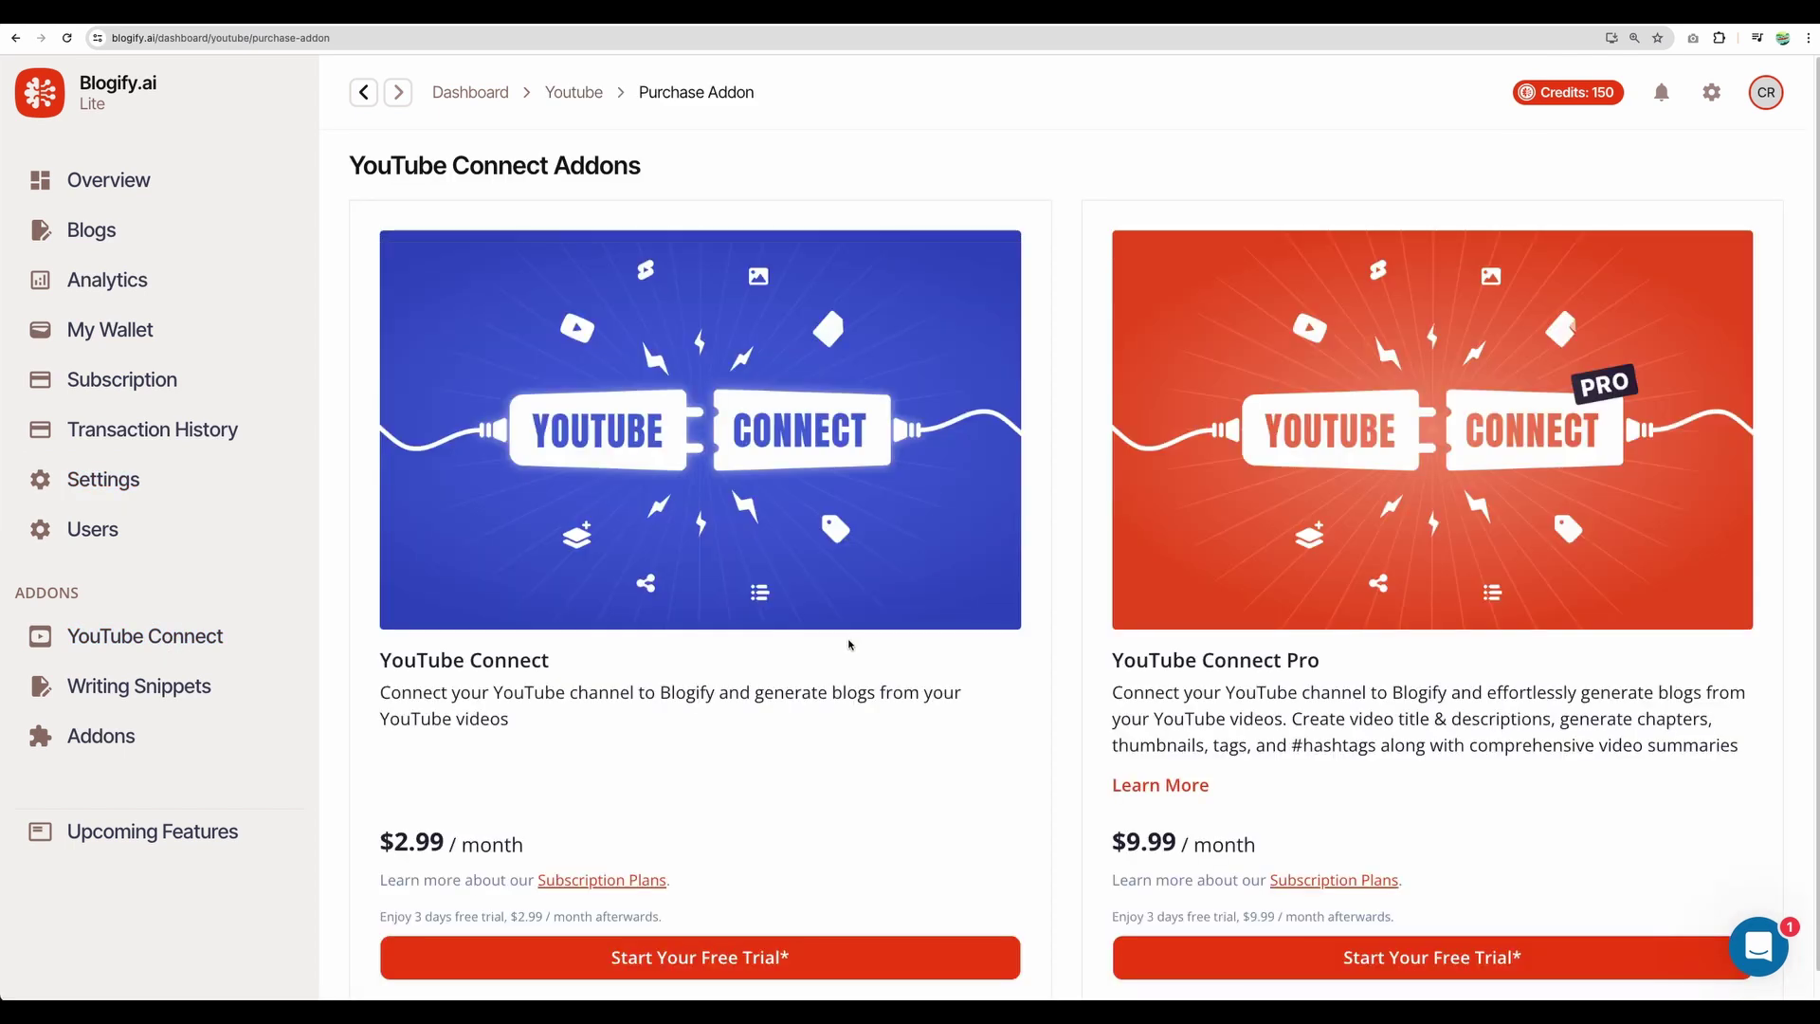
# Highlight the YouTube Connect and YouTube Connect Pro add-on cards, then go to Addons
pyautogui.scroll(-1, 861, 645)
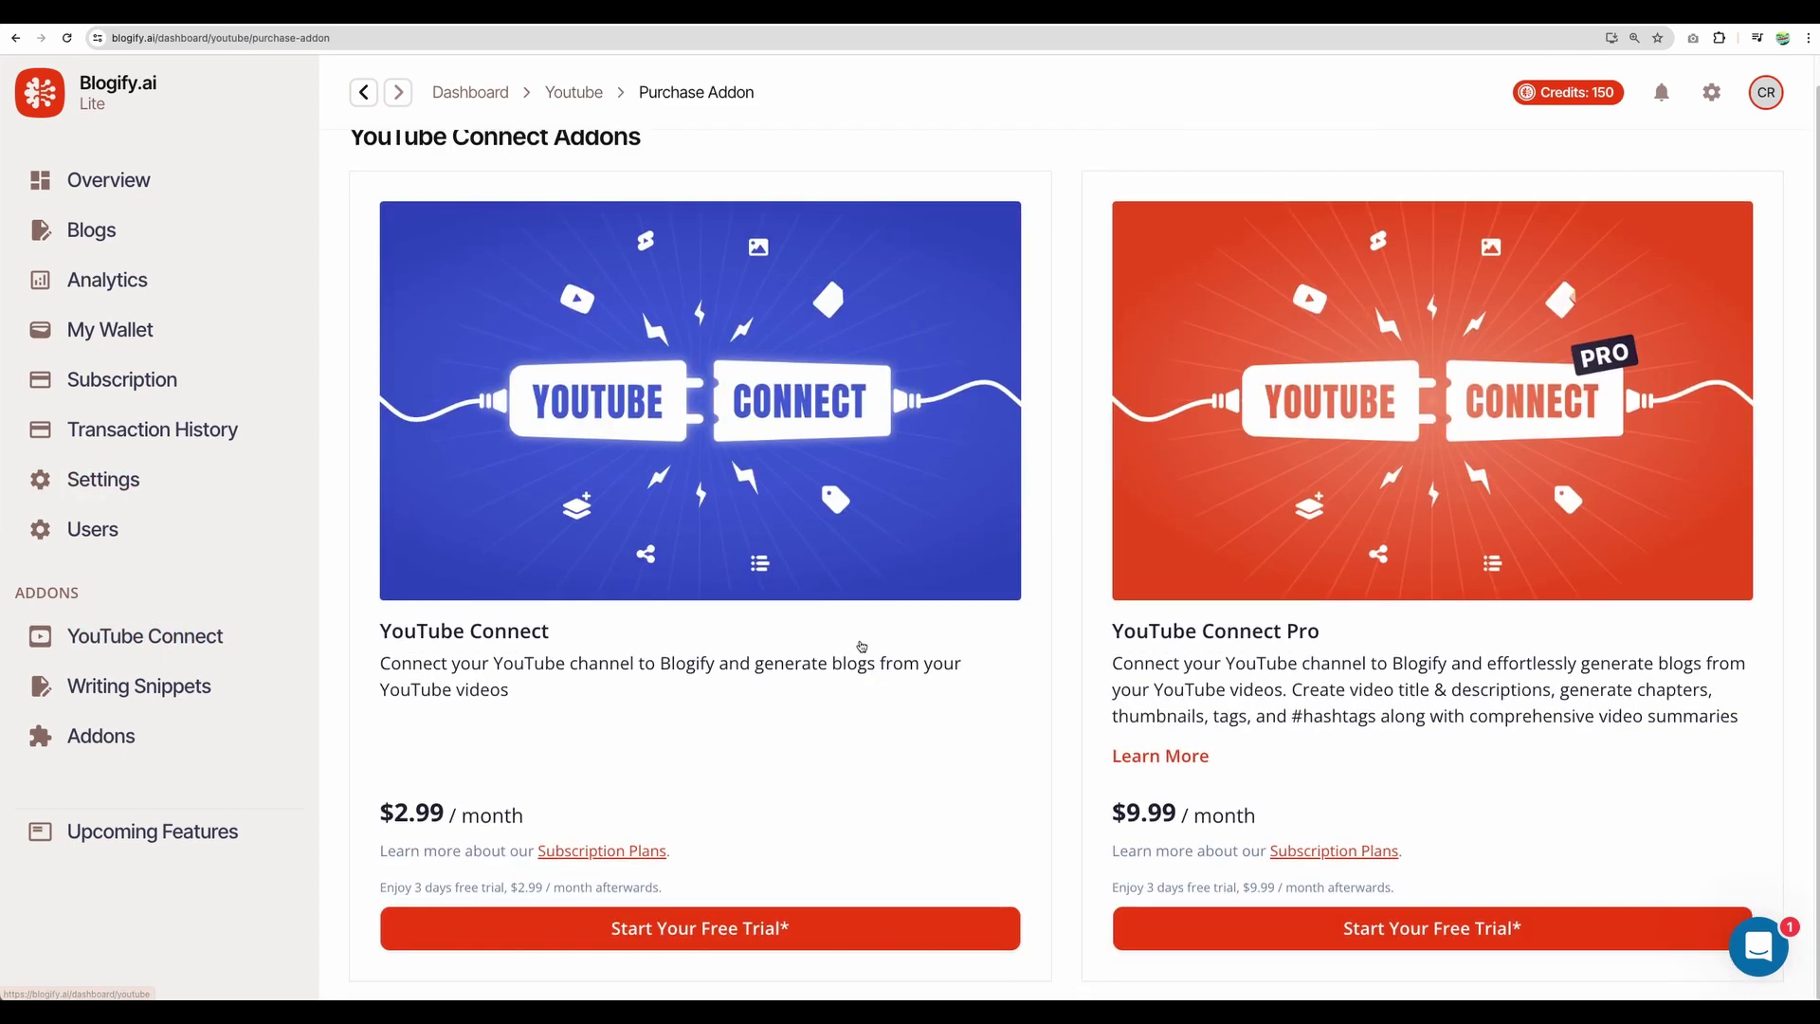
pyautogui.moveTo(382, 632); pyautogui.dragTo(576, 686)
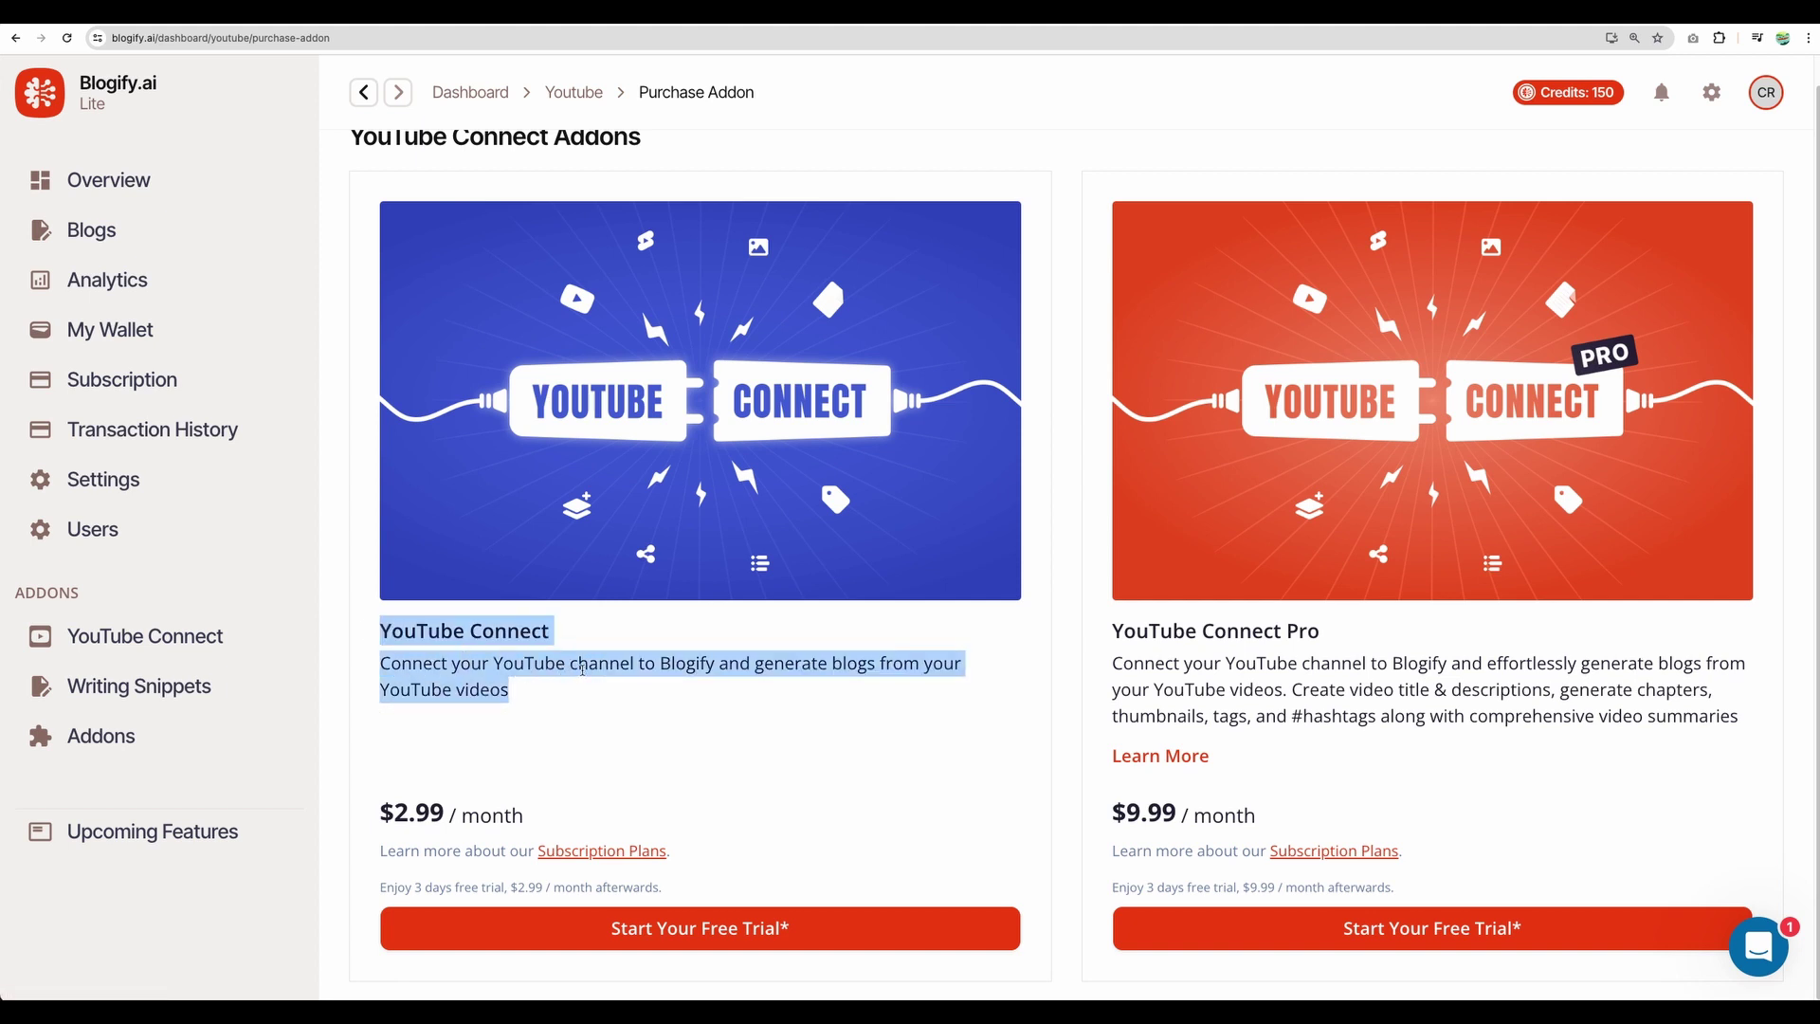
pyautogui.click(548, 689)
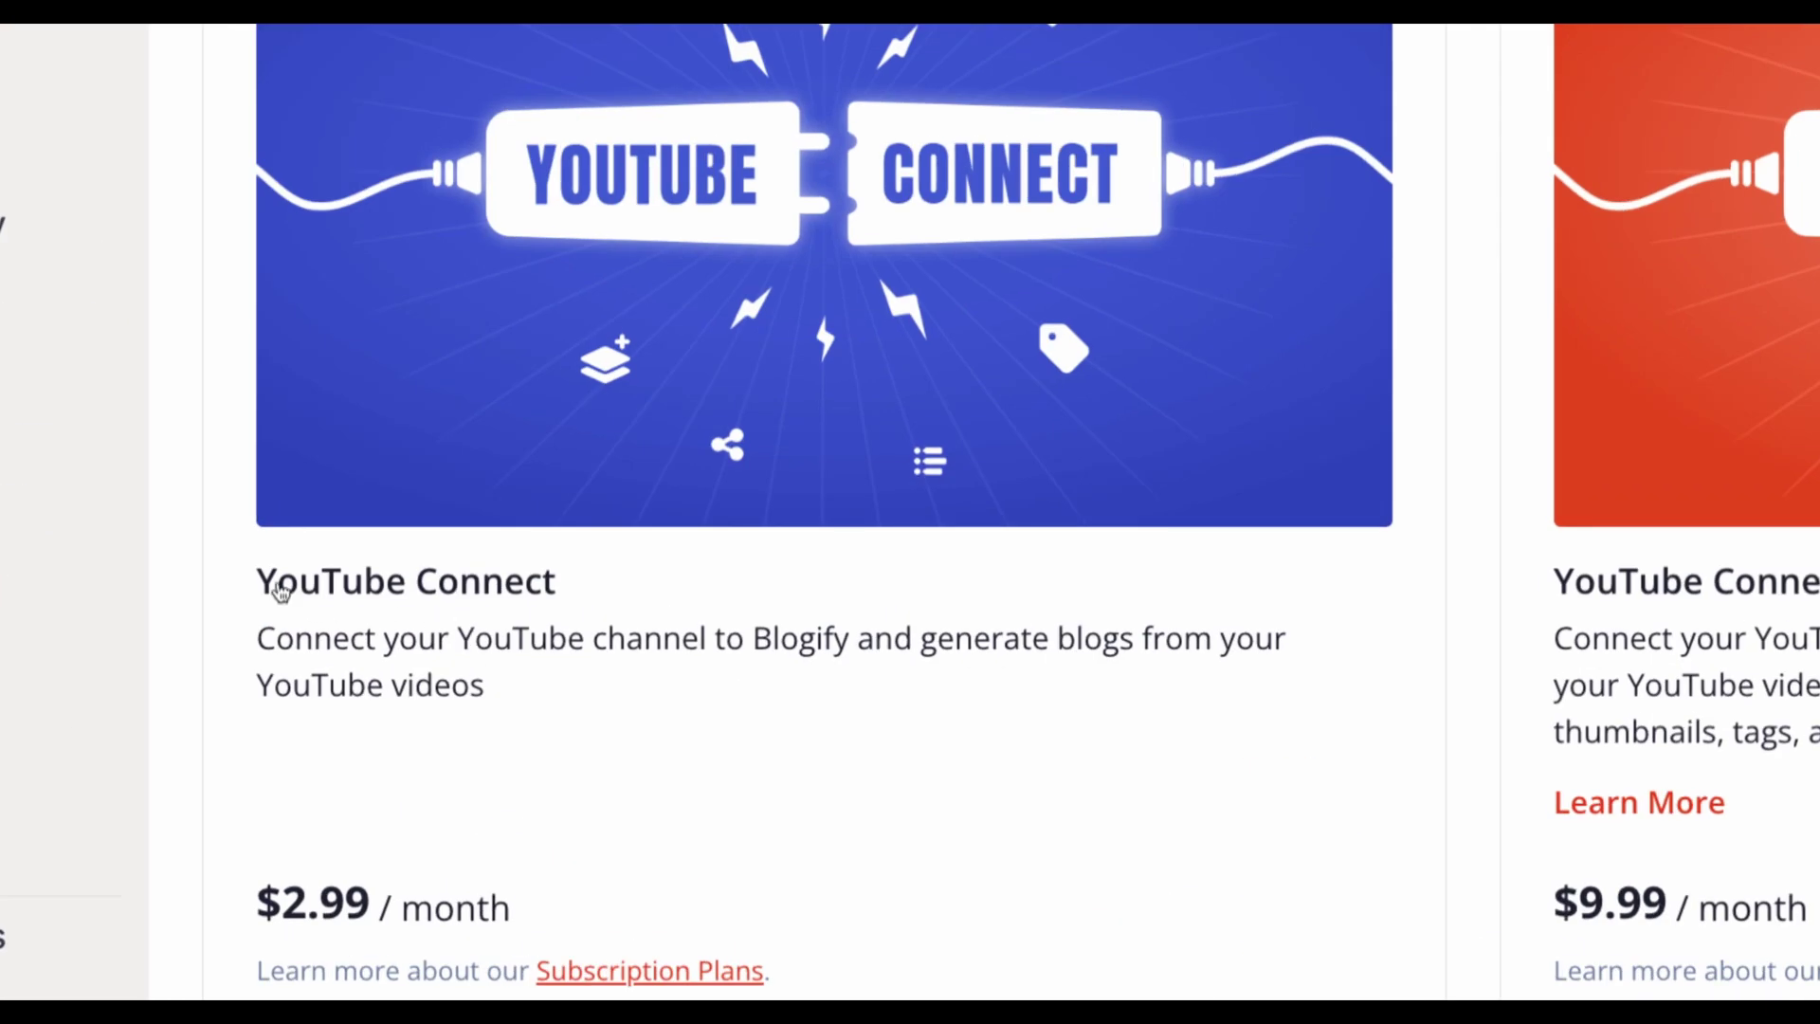
pyautogui.moveTo(252, 580); pyautogui.dragTo(554, 675)
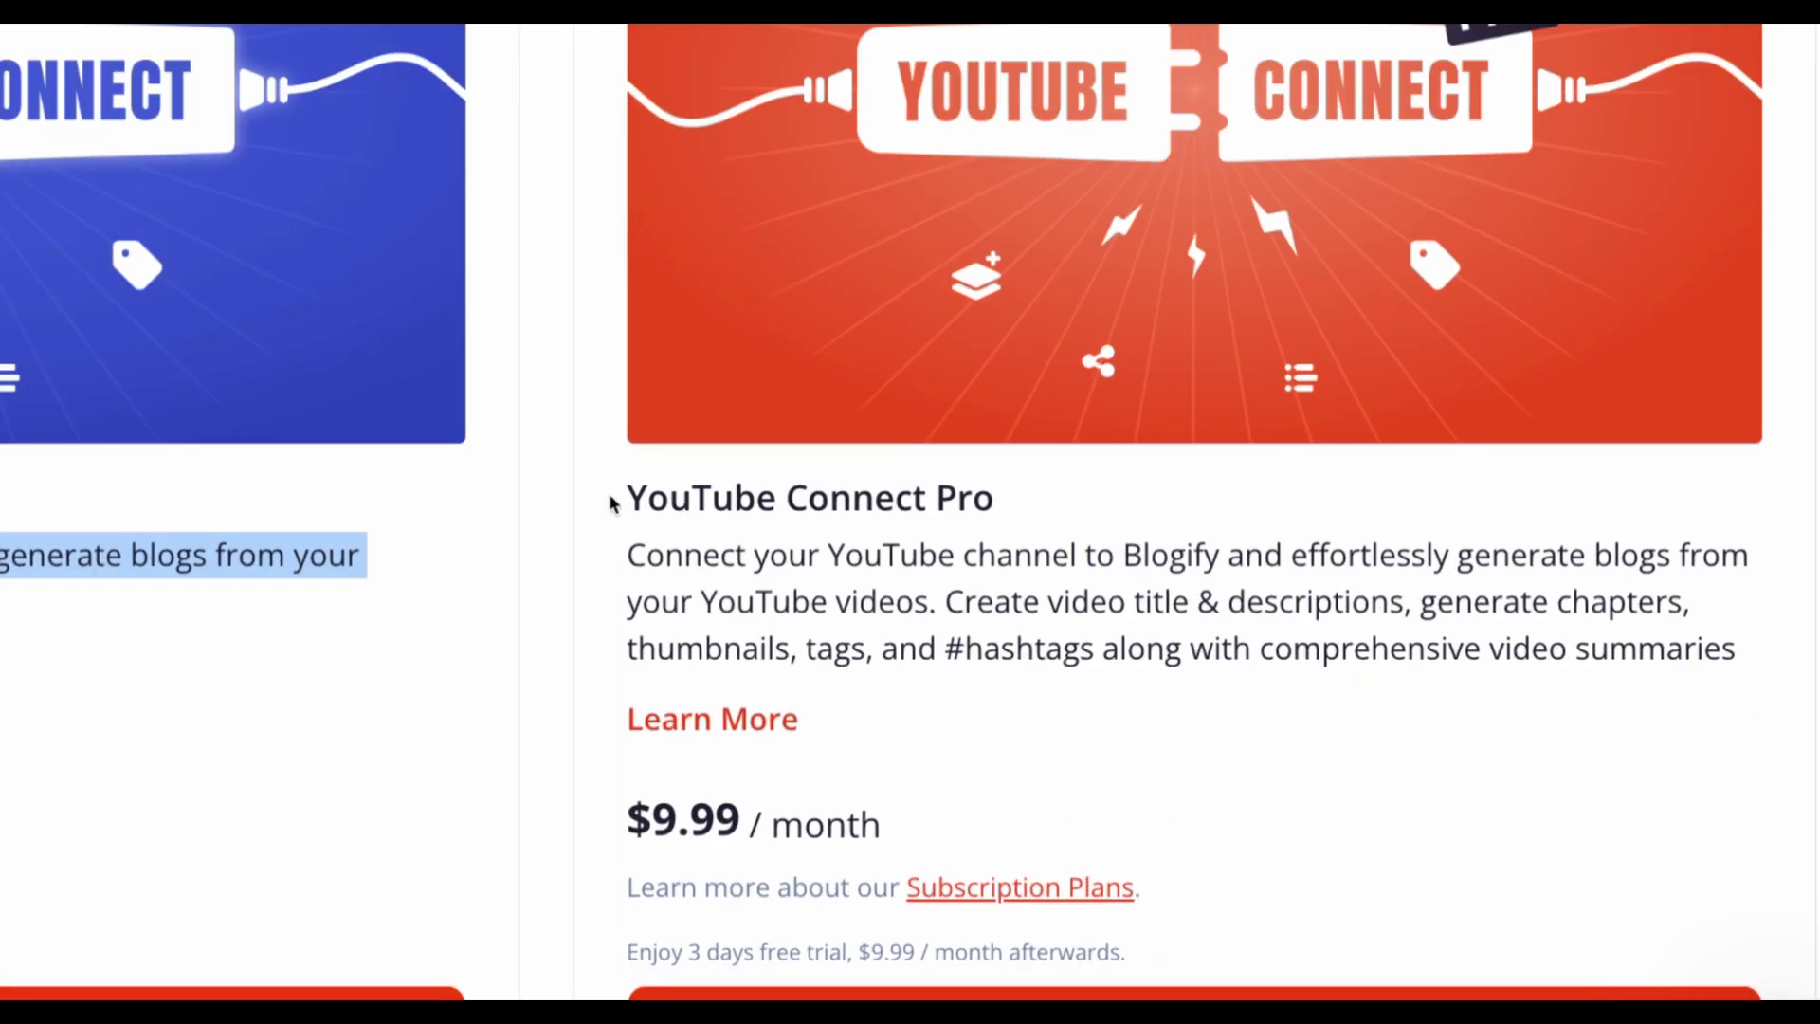
pyautogui.moveTo(609, 503); pyautogui.dragTo(1056, 512)
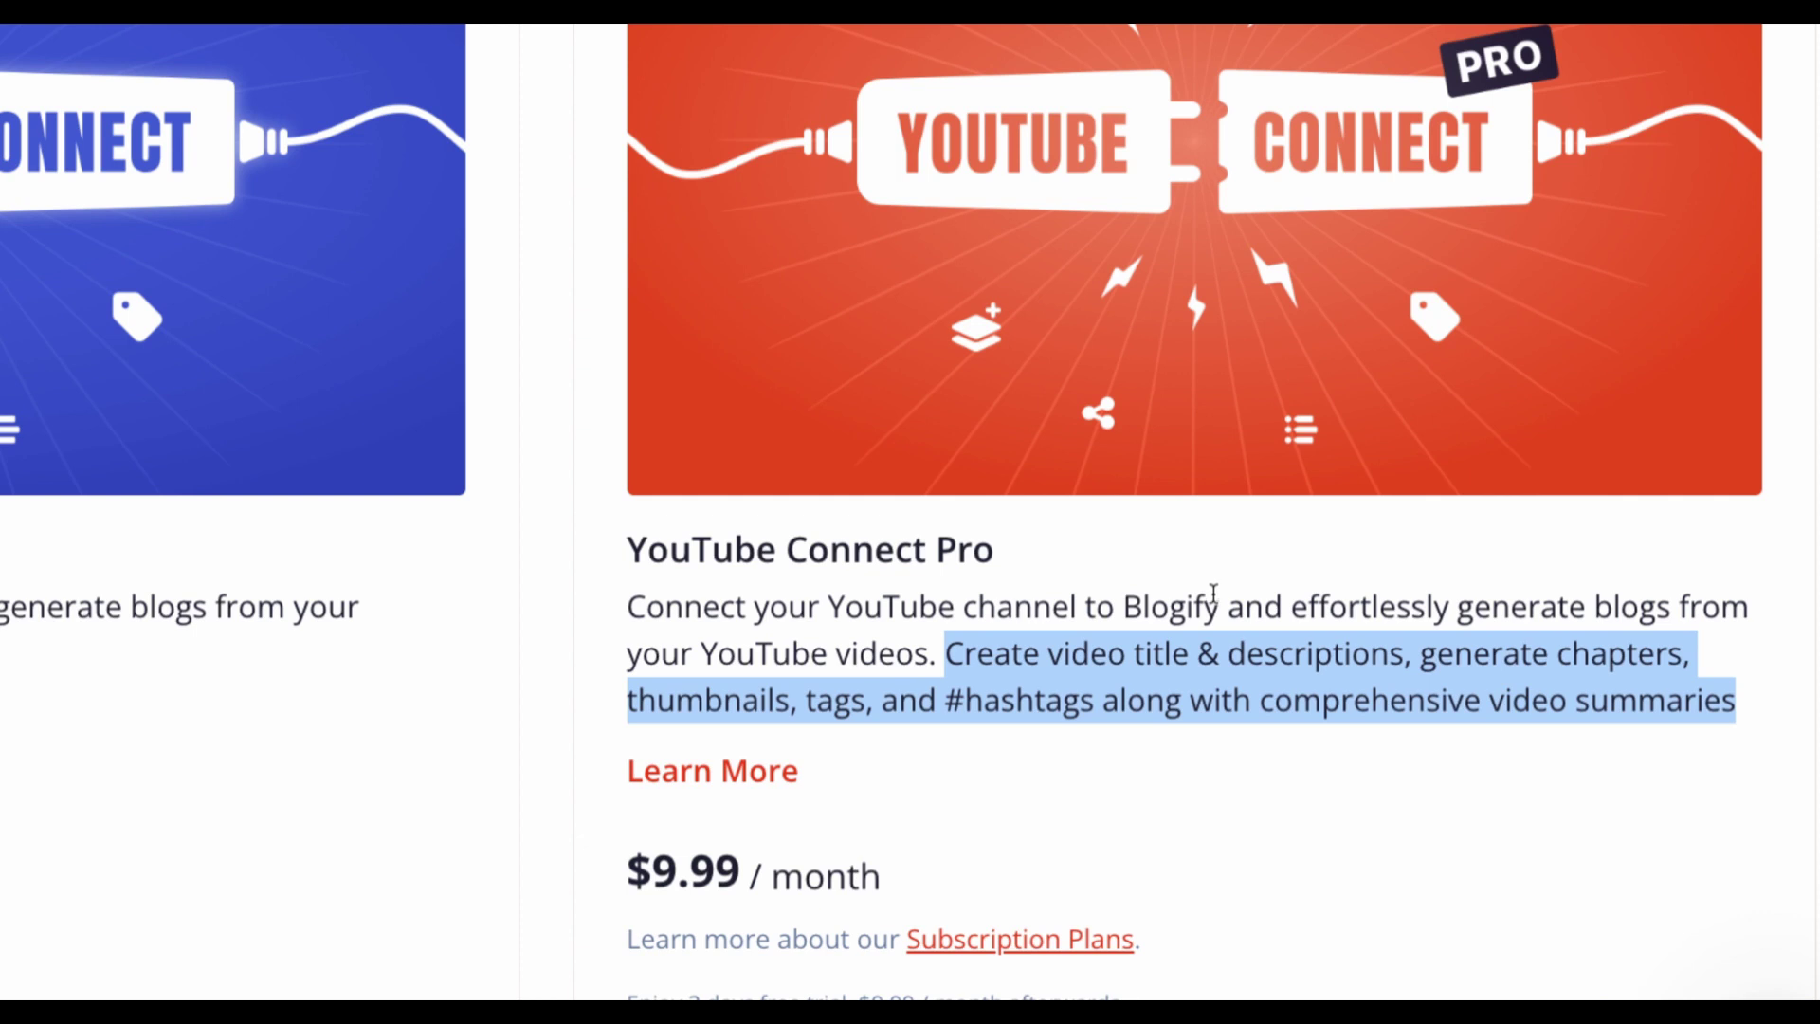
pyautogui.click(162, 742)
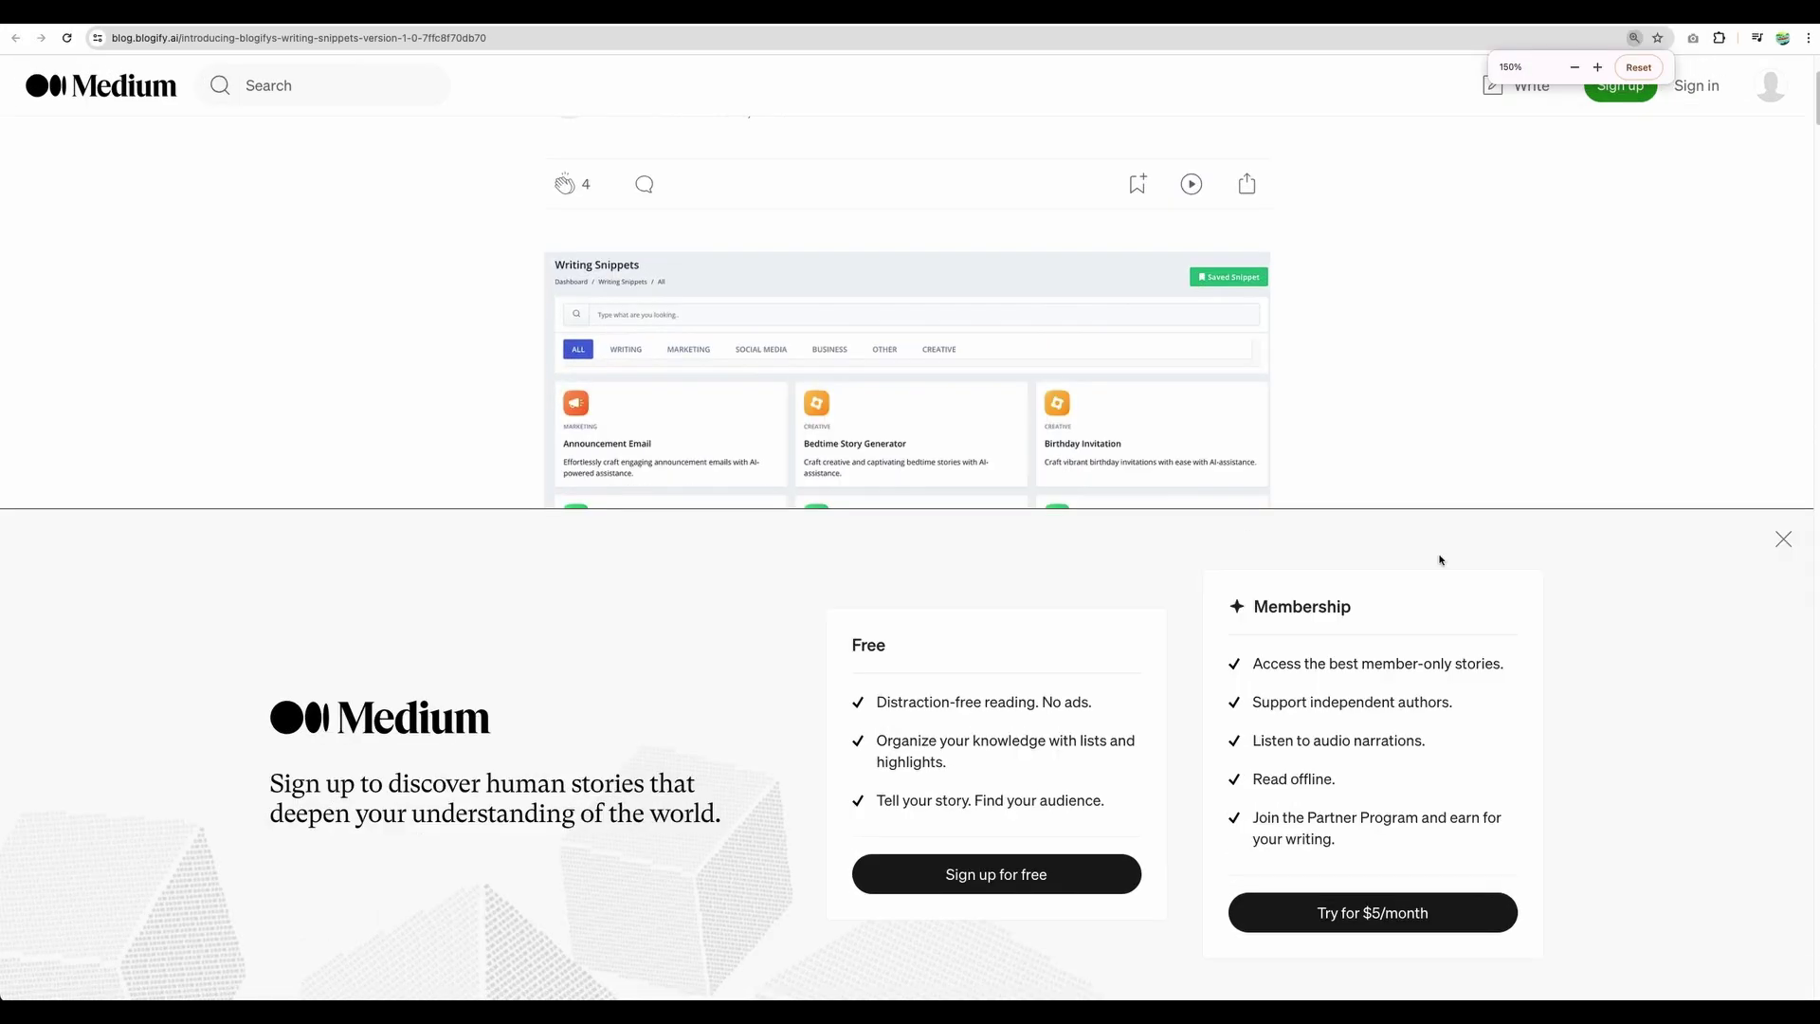
# Dismiss Medium's sign-up overlay and scroll through the Writing Snippets Version 1.0 article
pyautogui.click(1780, 539)
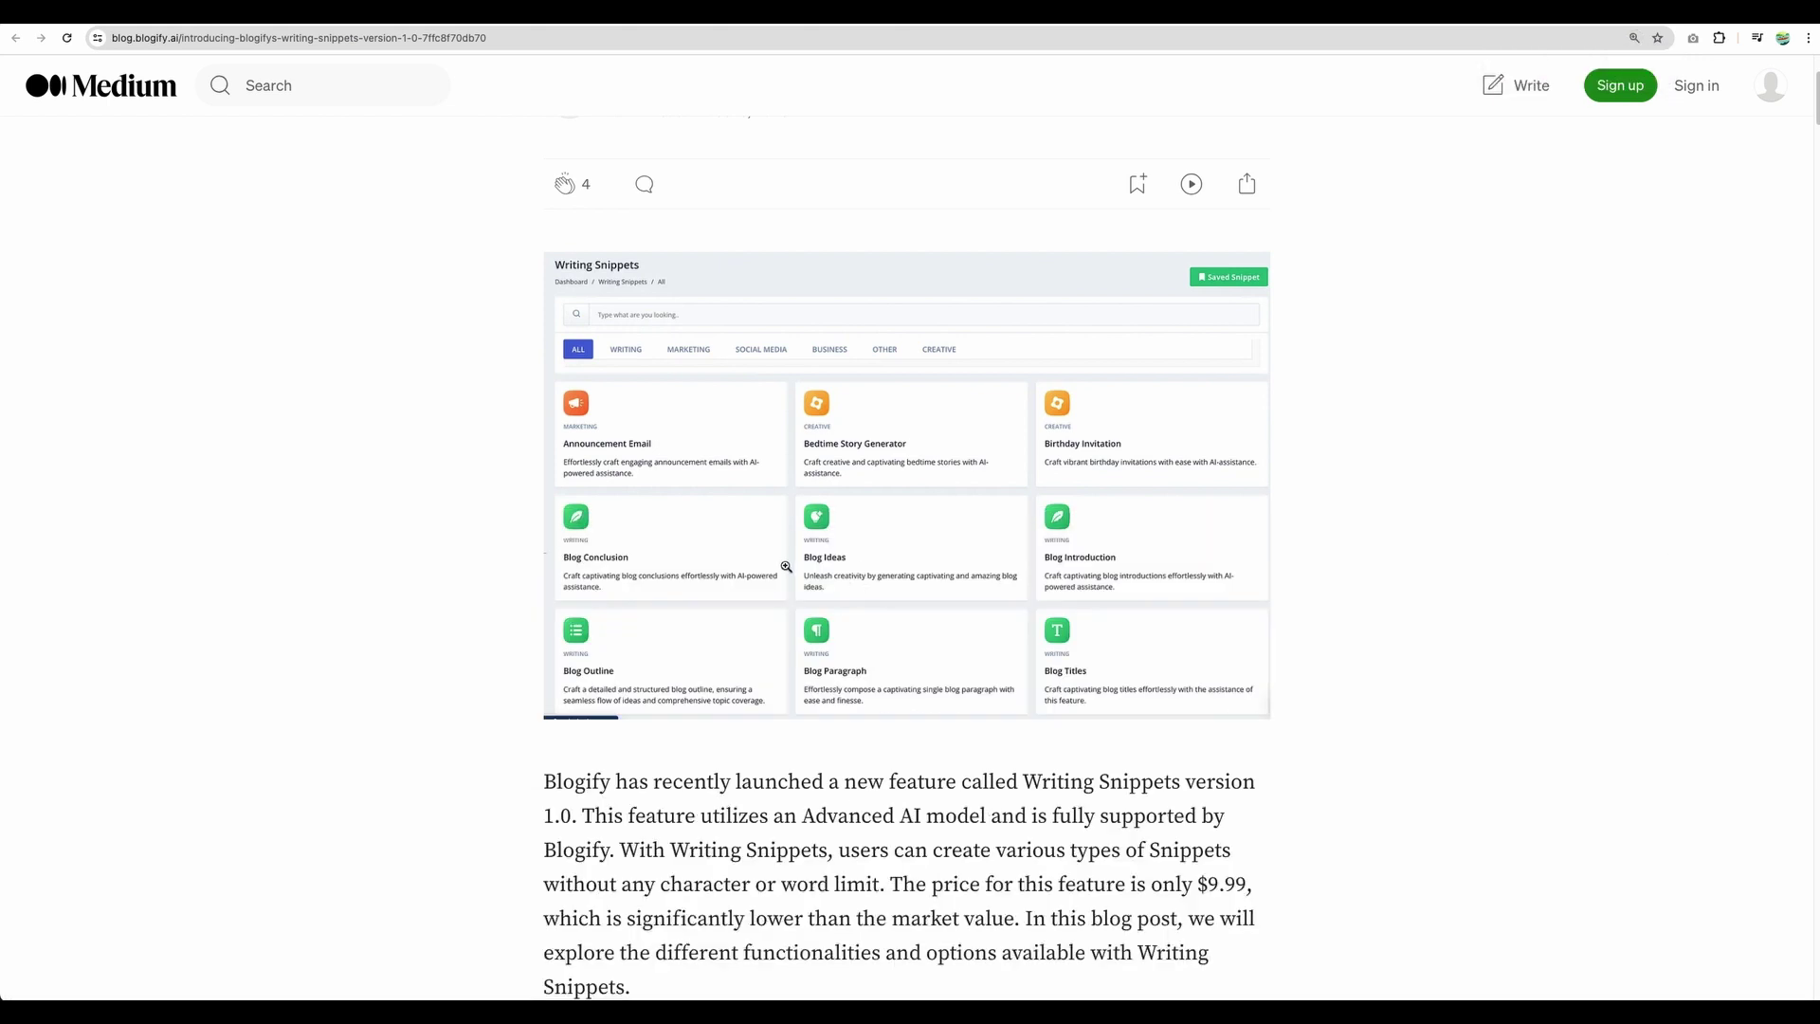
pyautogui.scroll(-2, 785, 567)
pyautogui.scroll(-8, 784, 566)
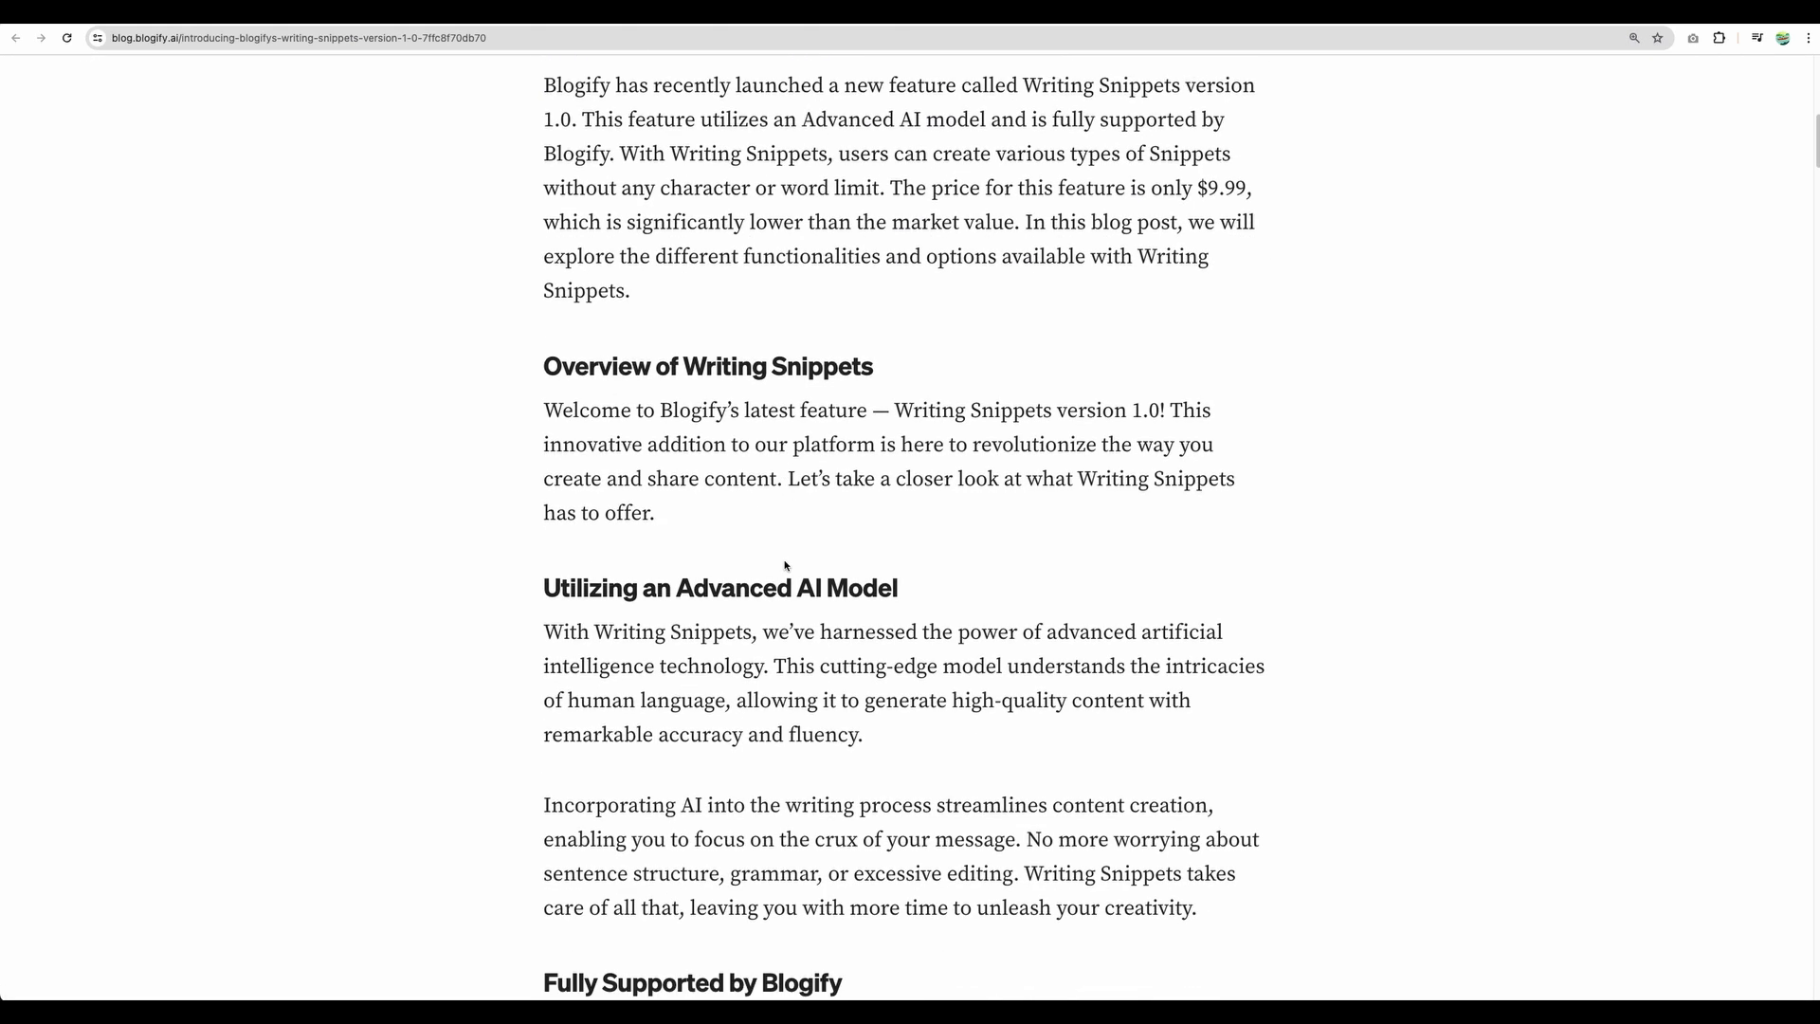
pyautogui.scroll(-3, 785, 567)
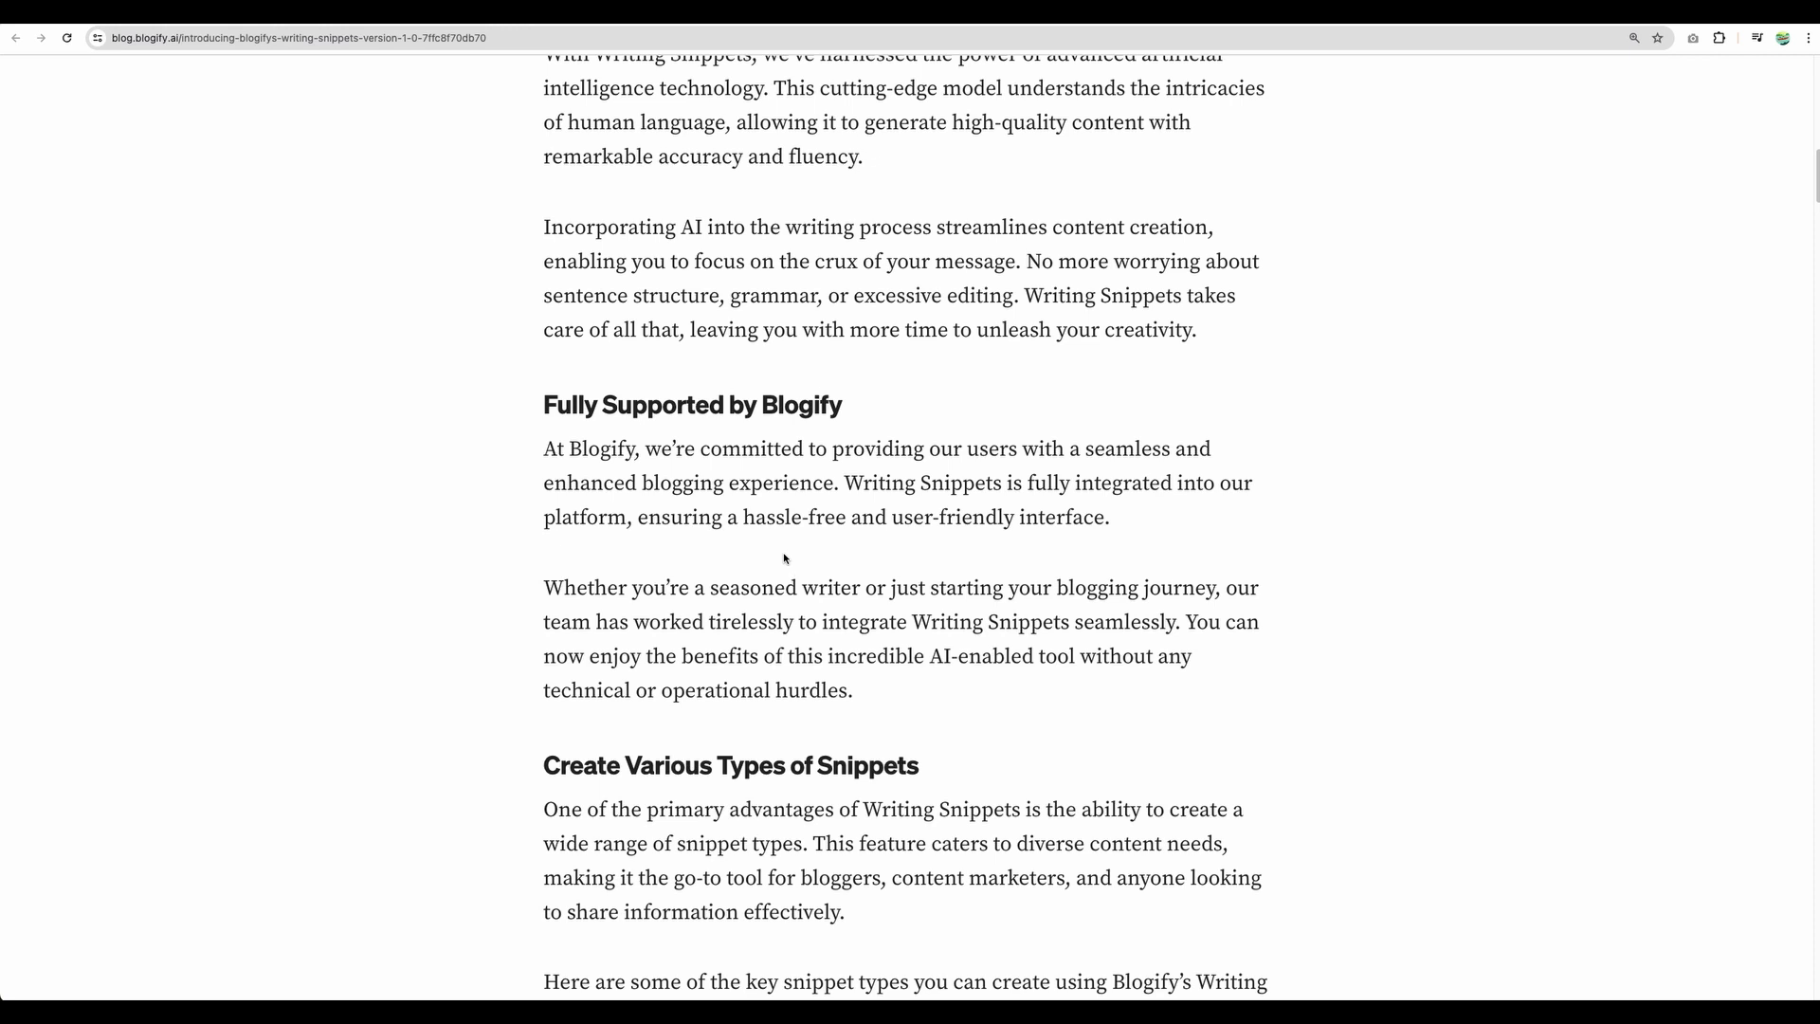
pyautogui.scroll(-7, 784, 559)
pyautogui.scroll(-10, 785, 559)
pyautogui.scroll(-2, 785, 559)
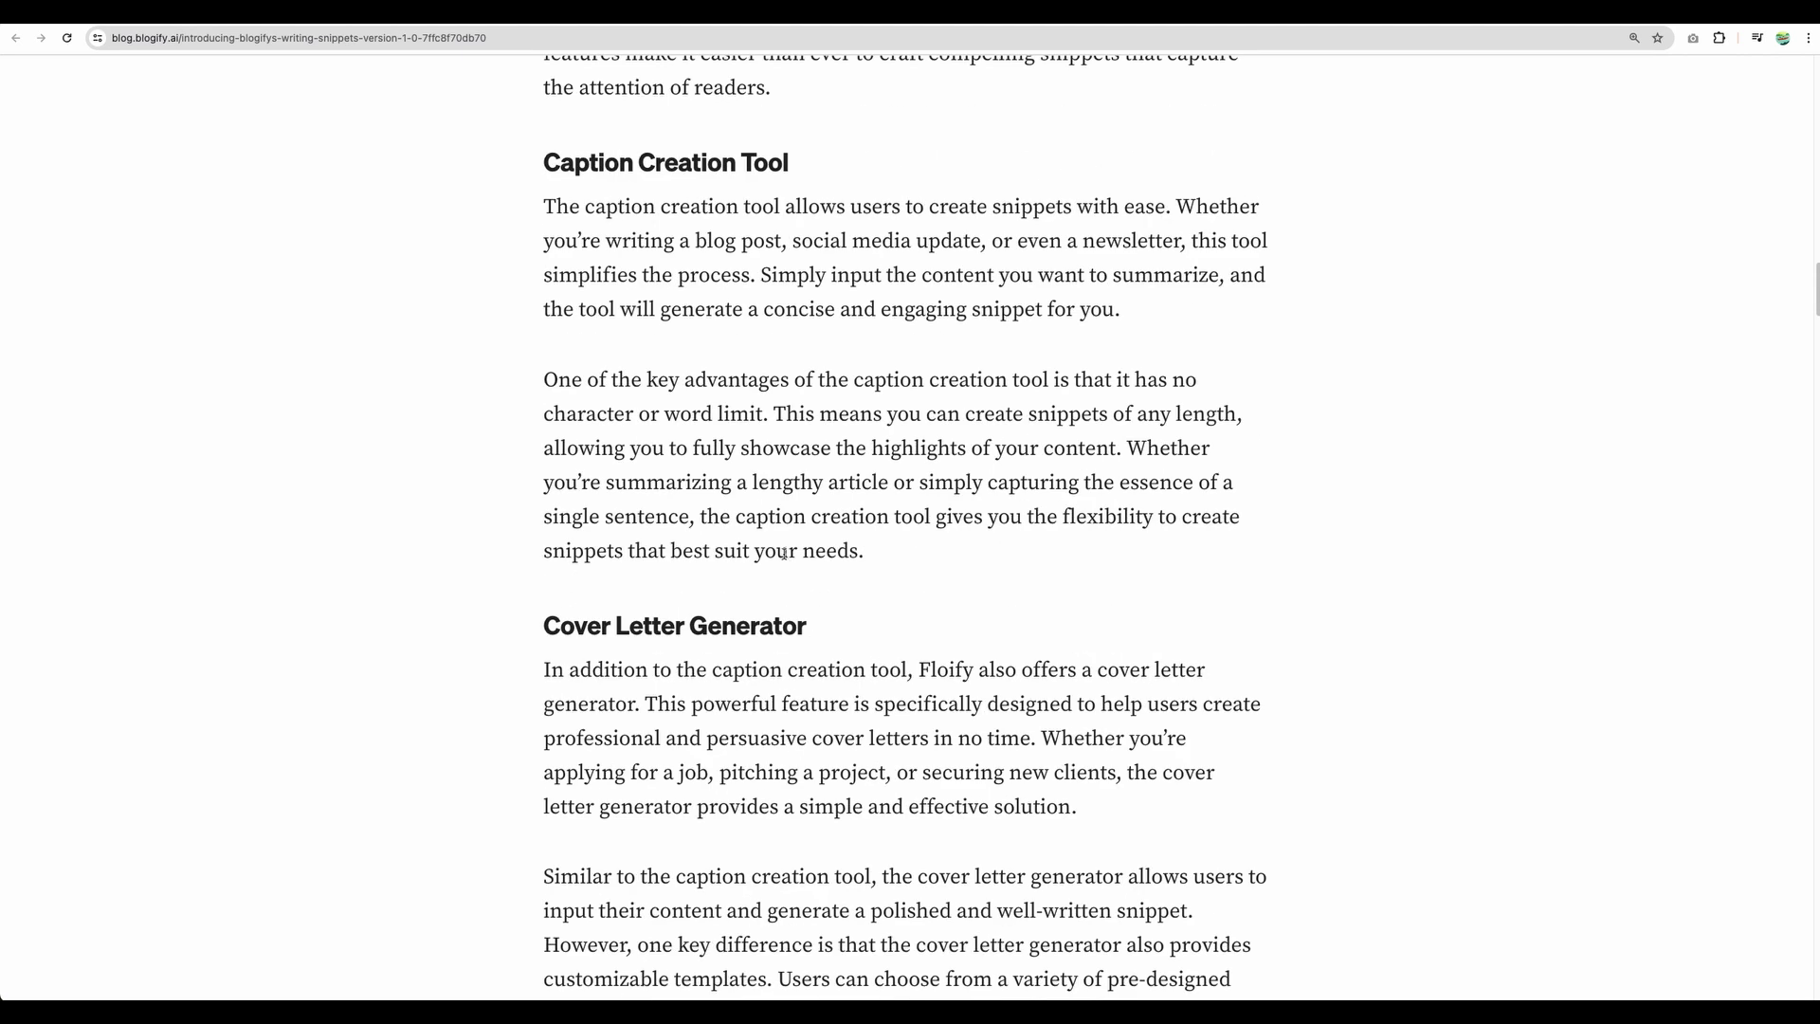
pyautogui.scroll(20, 785, 547)
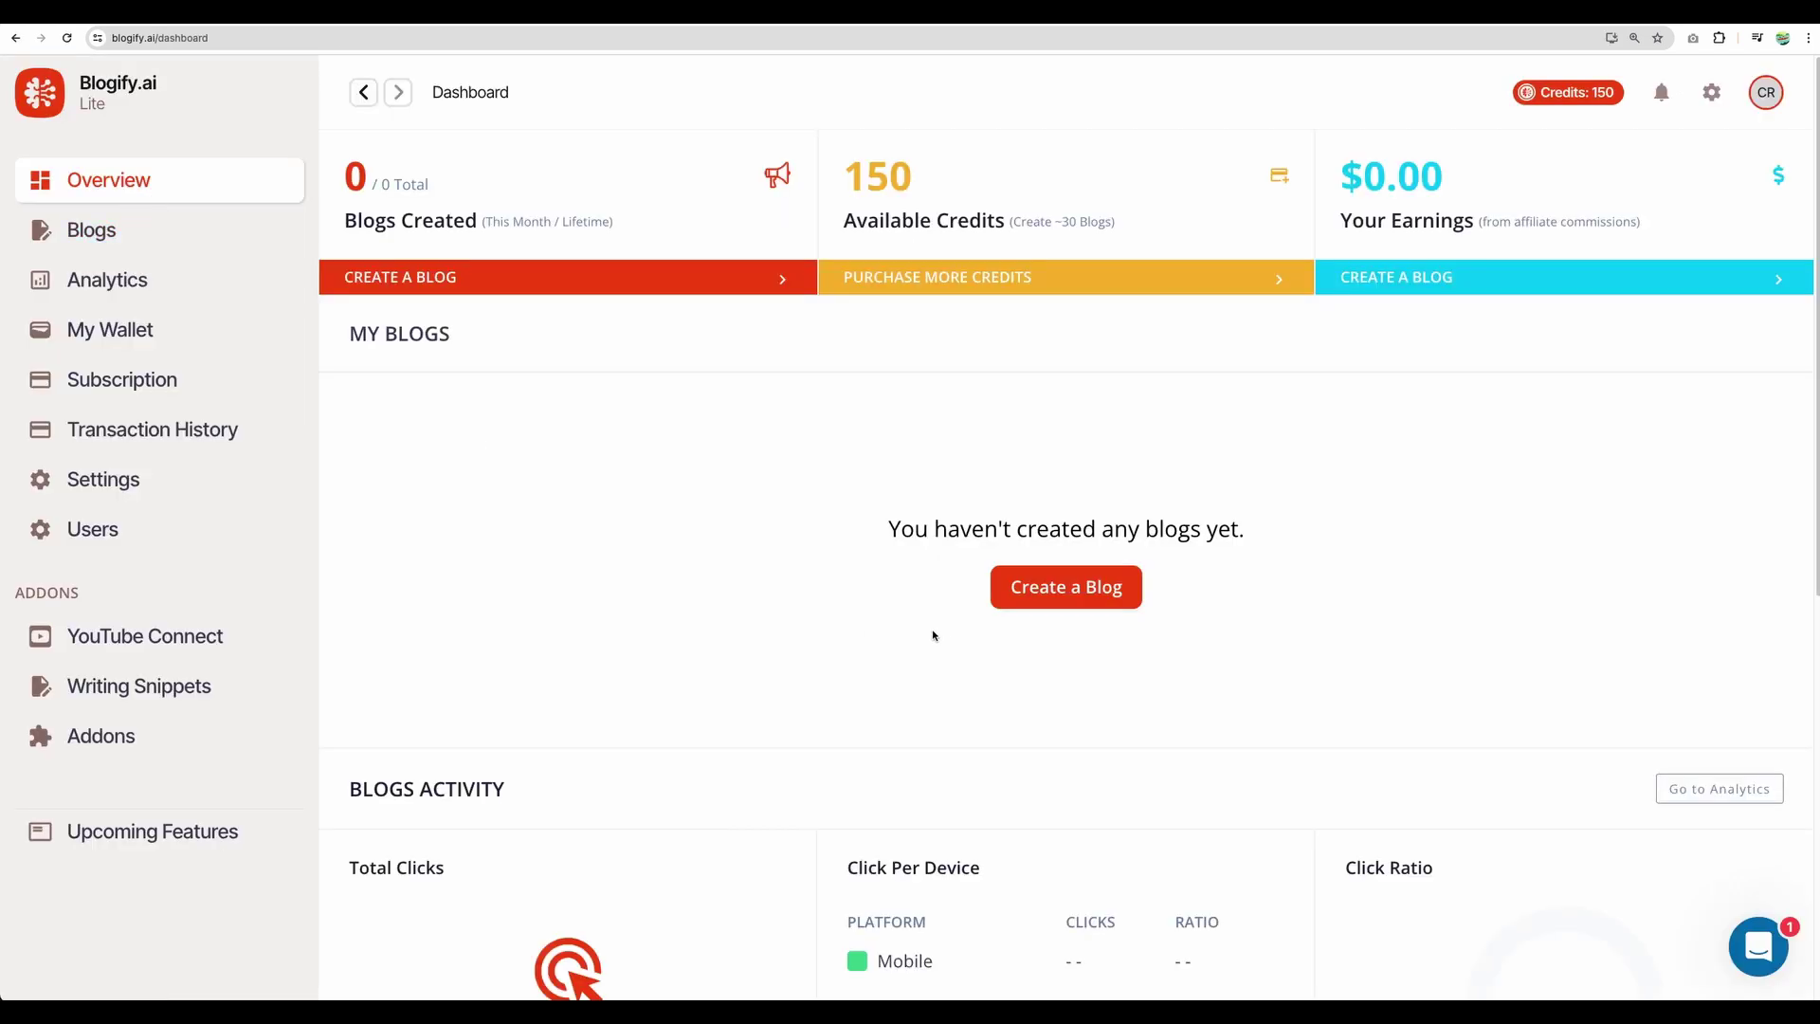
# Start creating a new blog from the Blogify dashboard
pyautogui.scroll(-3, 952, 645)
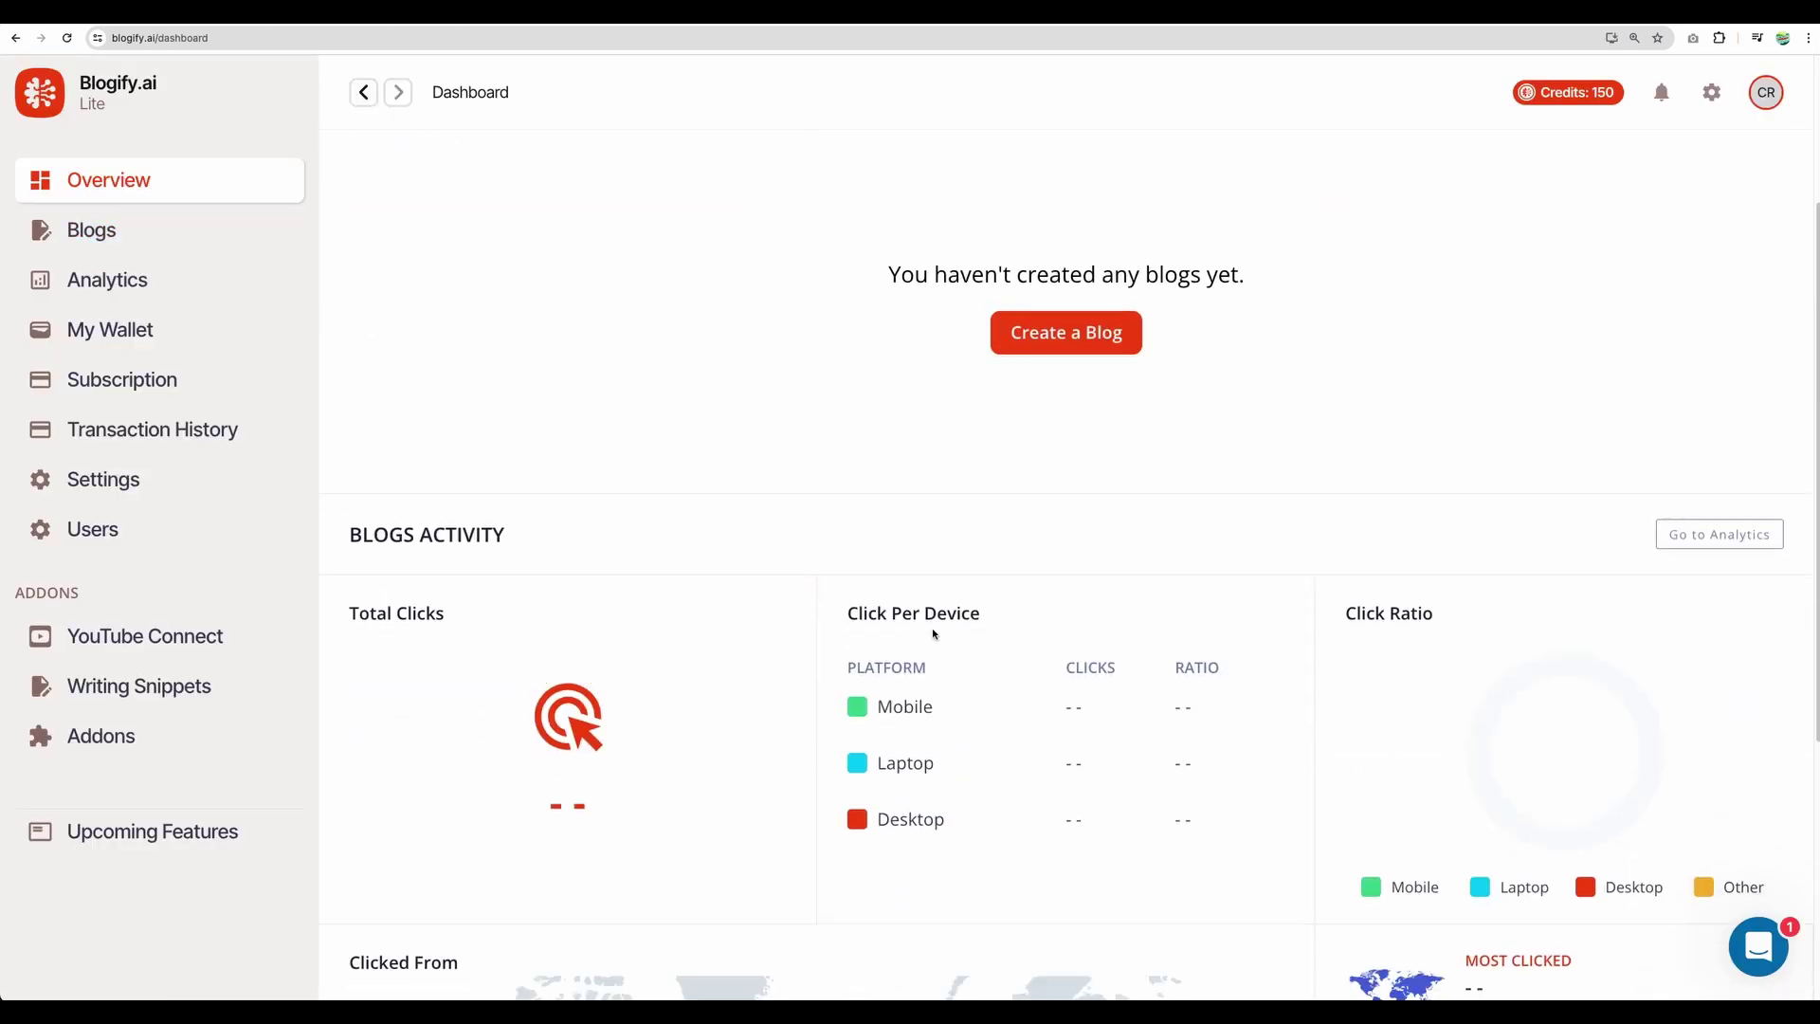
pyautogui.scroll(-5, 927, 586)
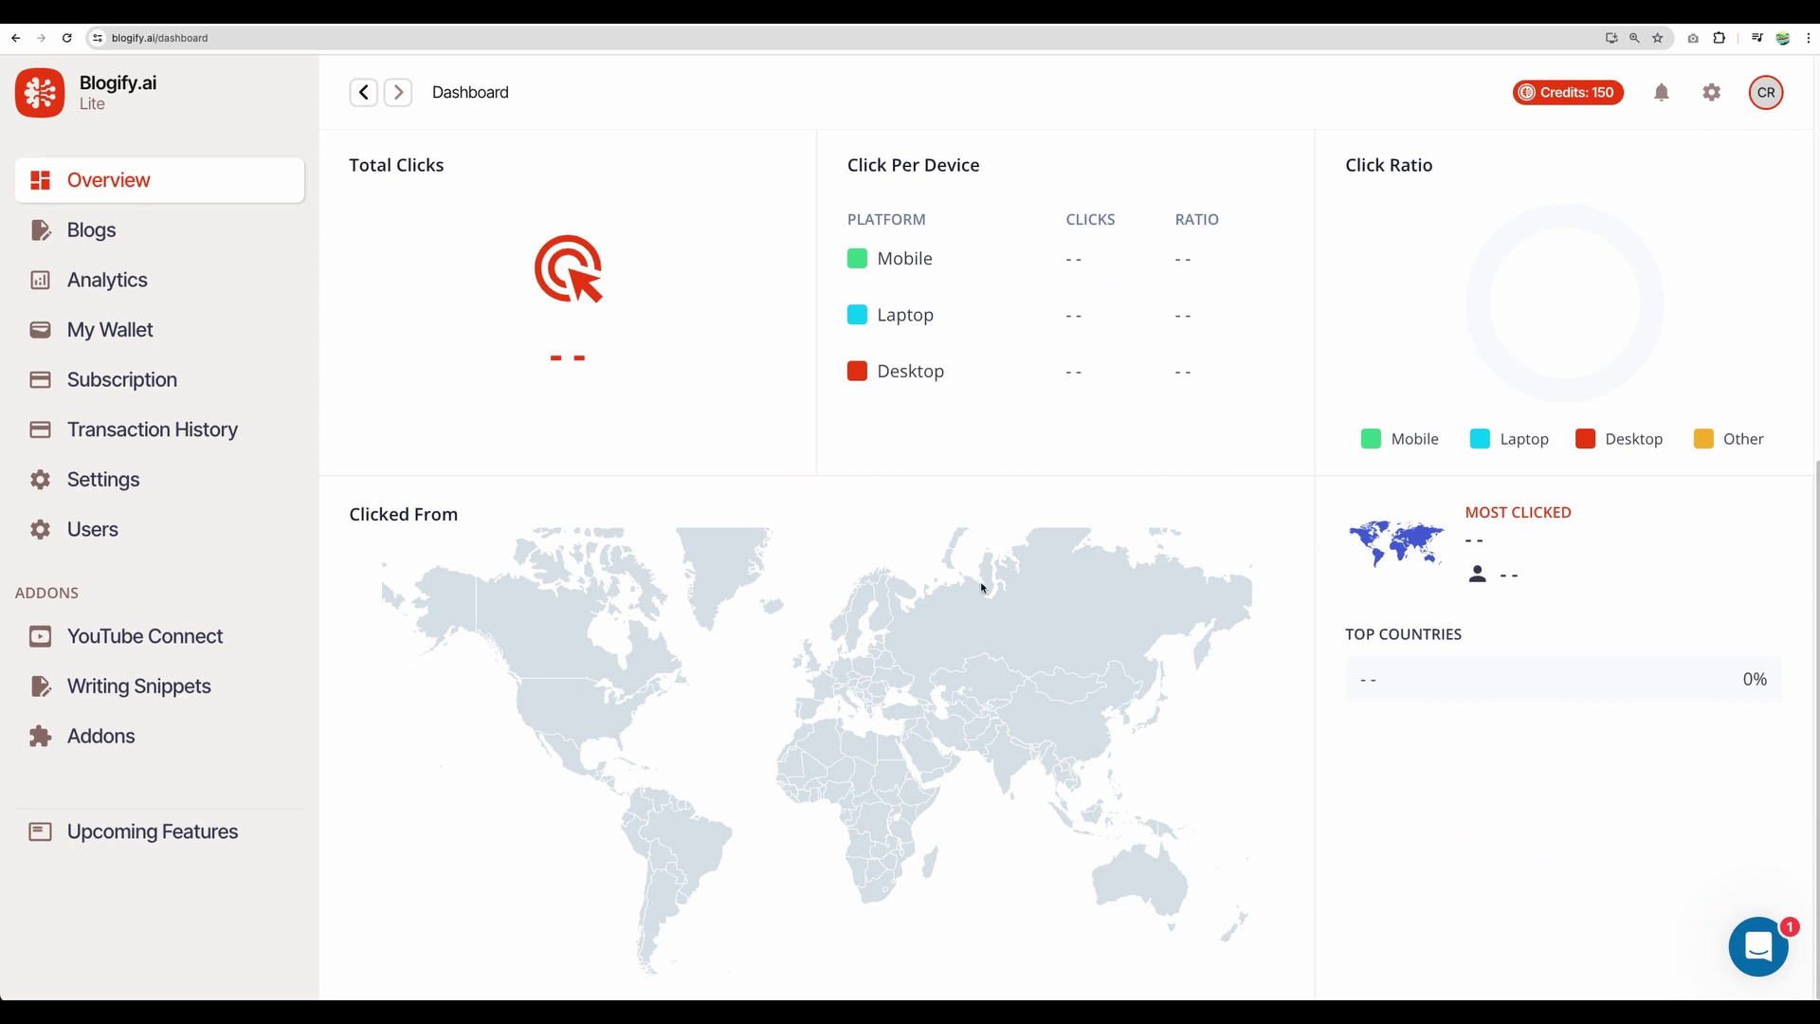
pyautogui.scroll(8, 1061, 555)
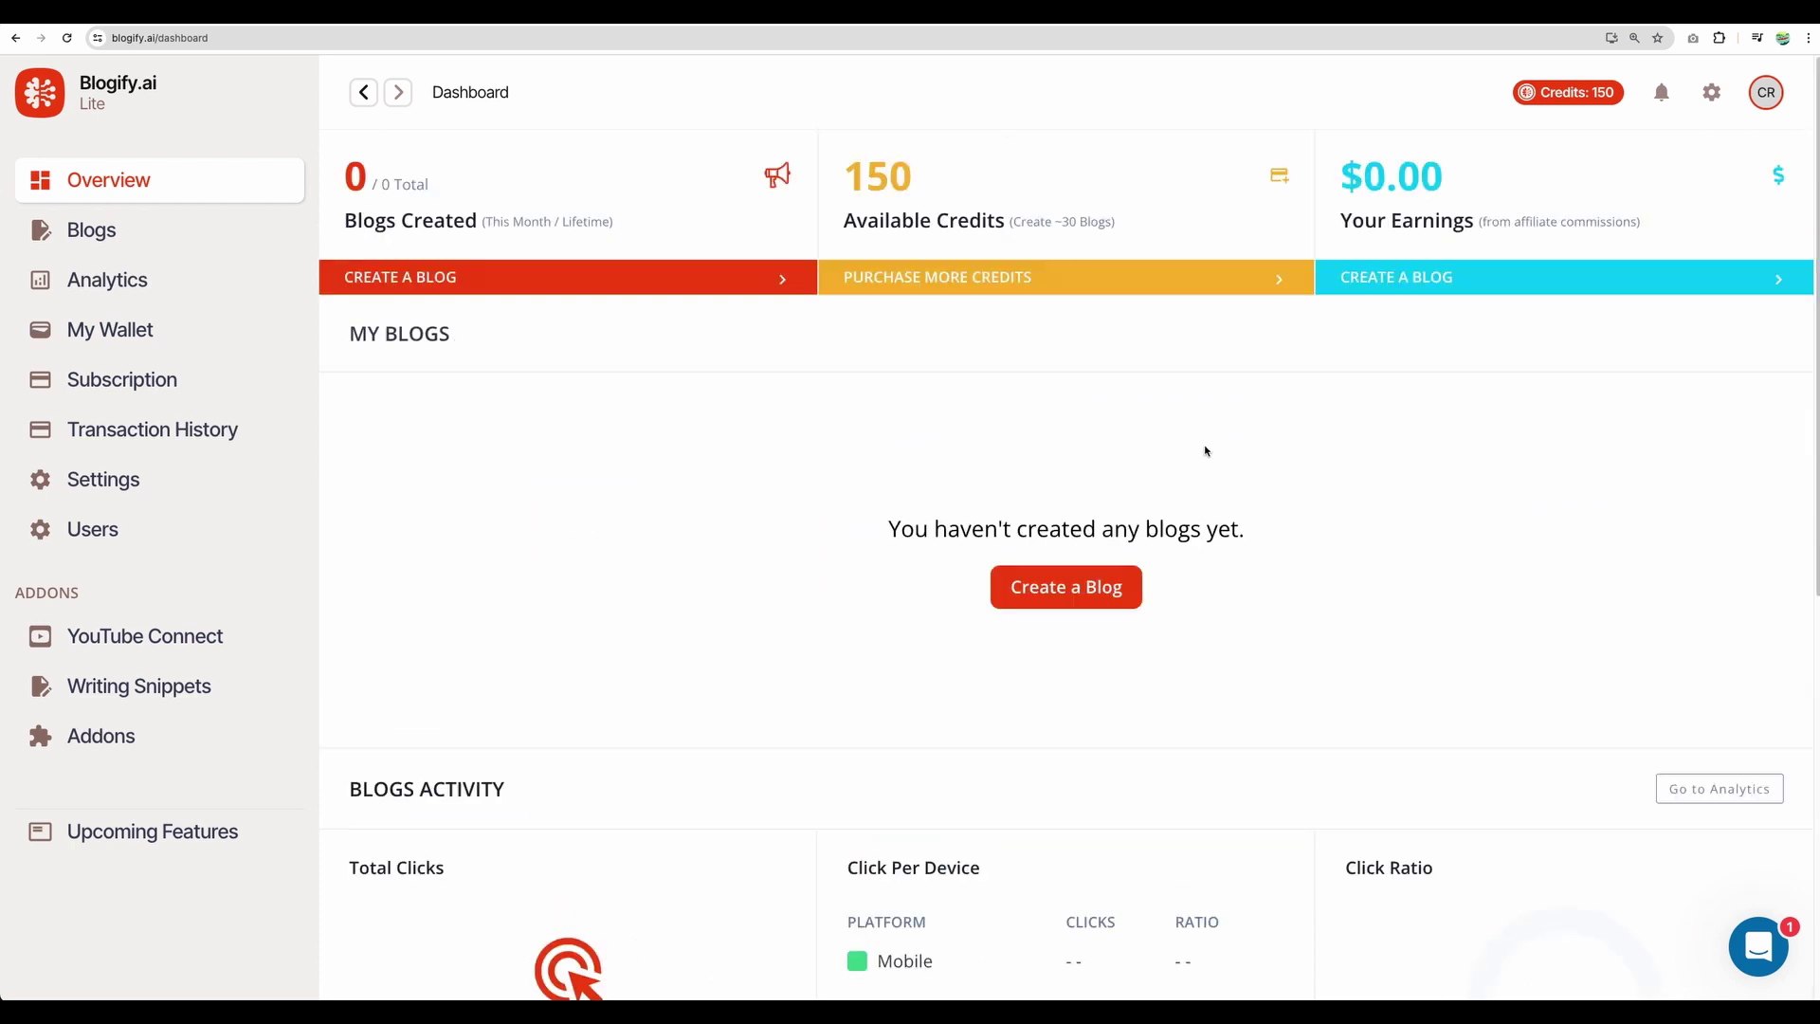
pyautogui.click(1065, 595)
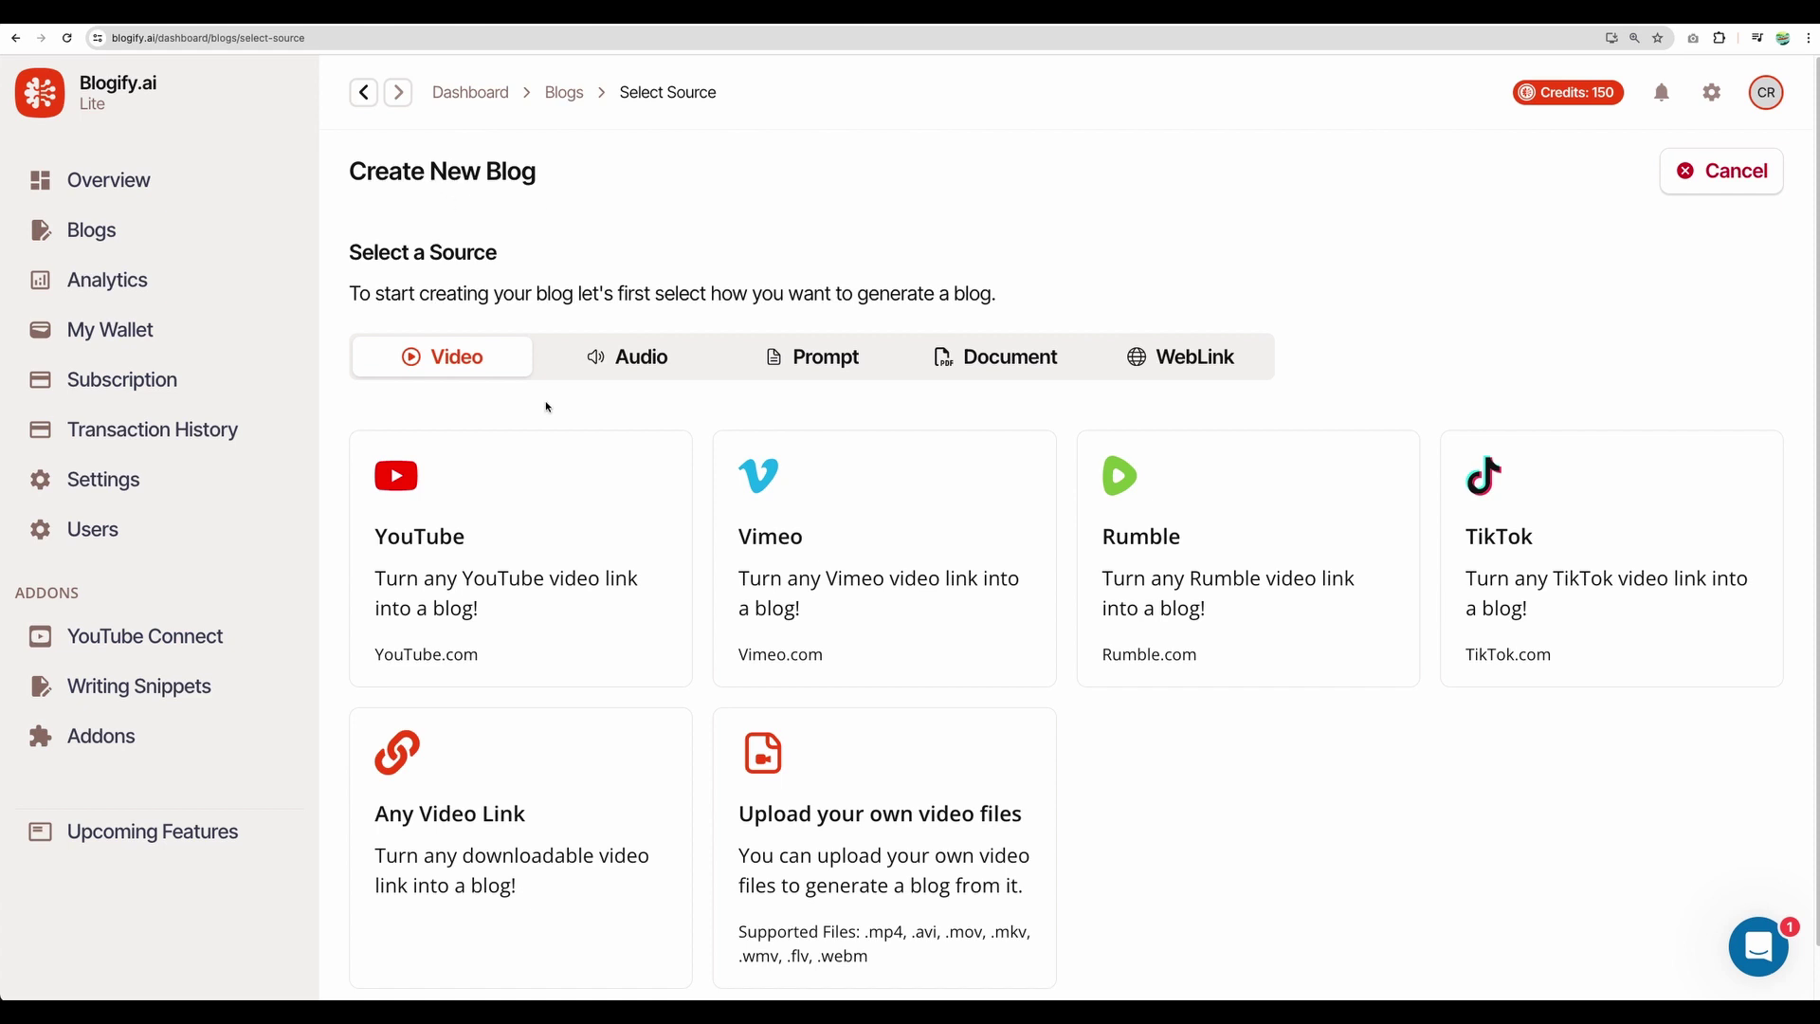
pyautogui.scroll(-1, 663, 474)
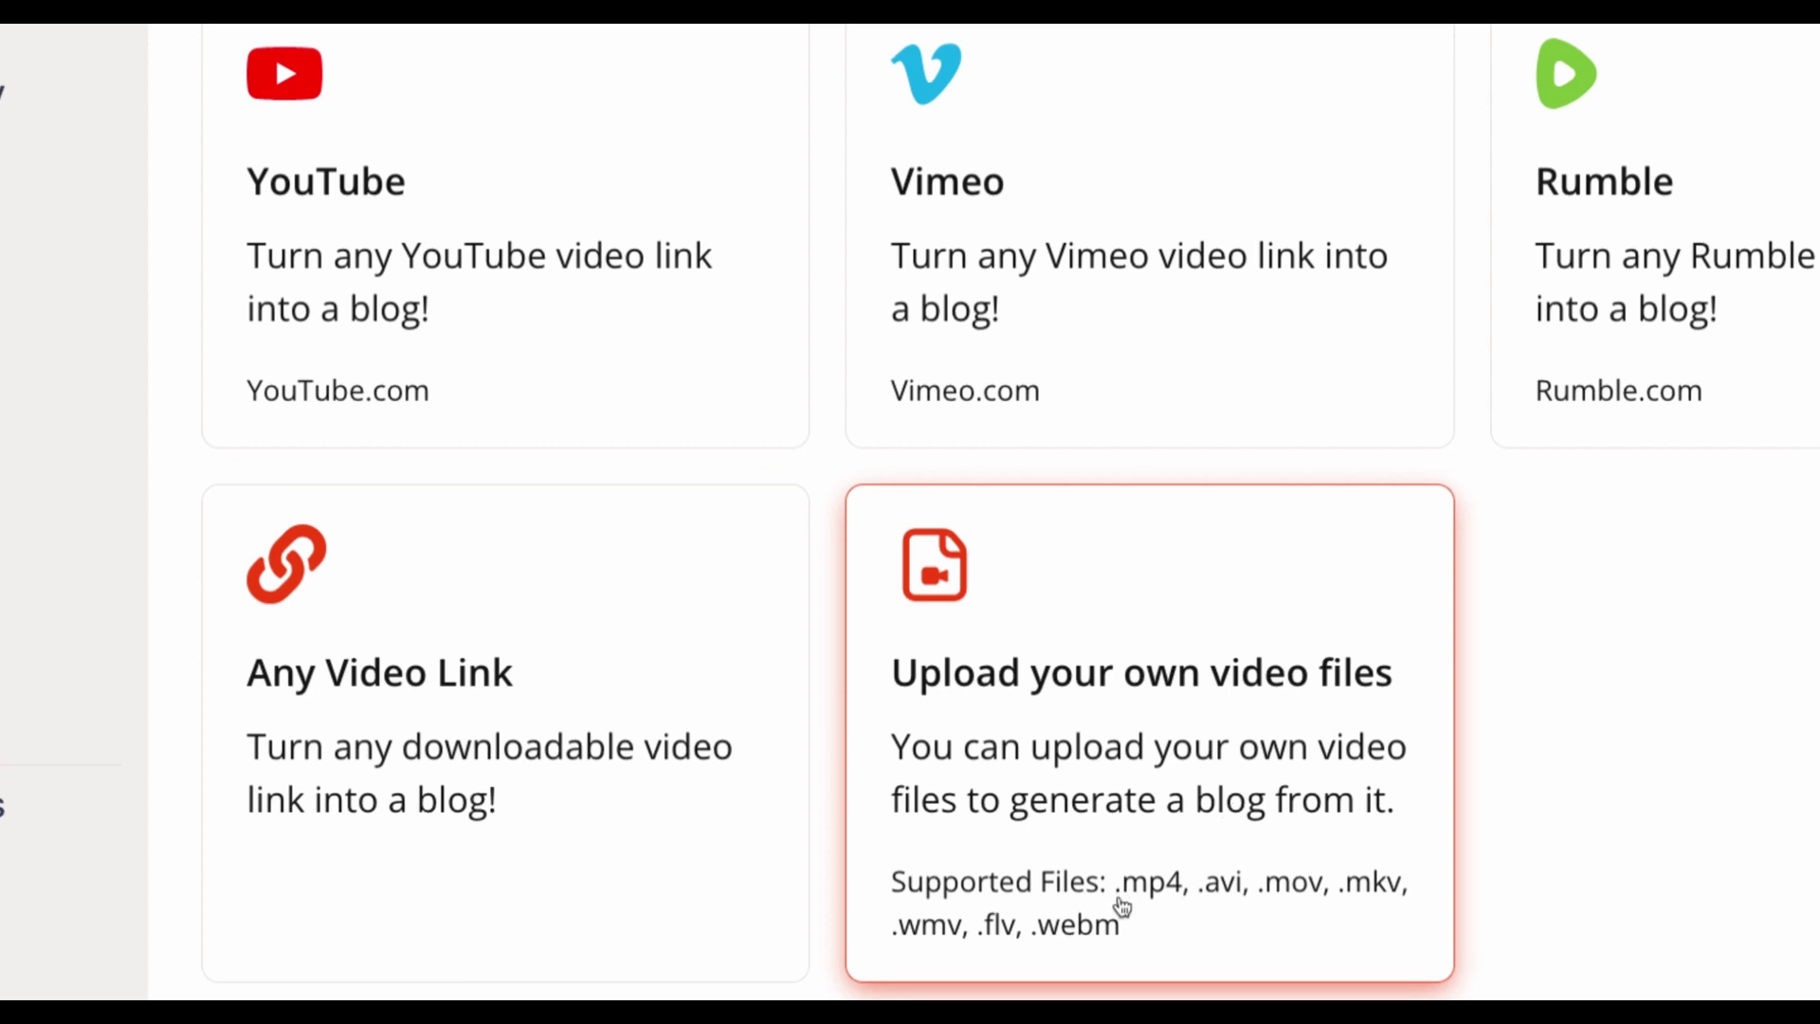
# Review the Audio, Prompt, Document and WebLink source options, then return to Video
pyautogui.click(656, 317)
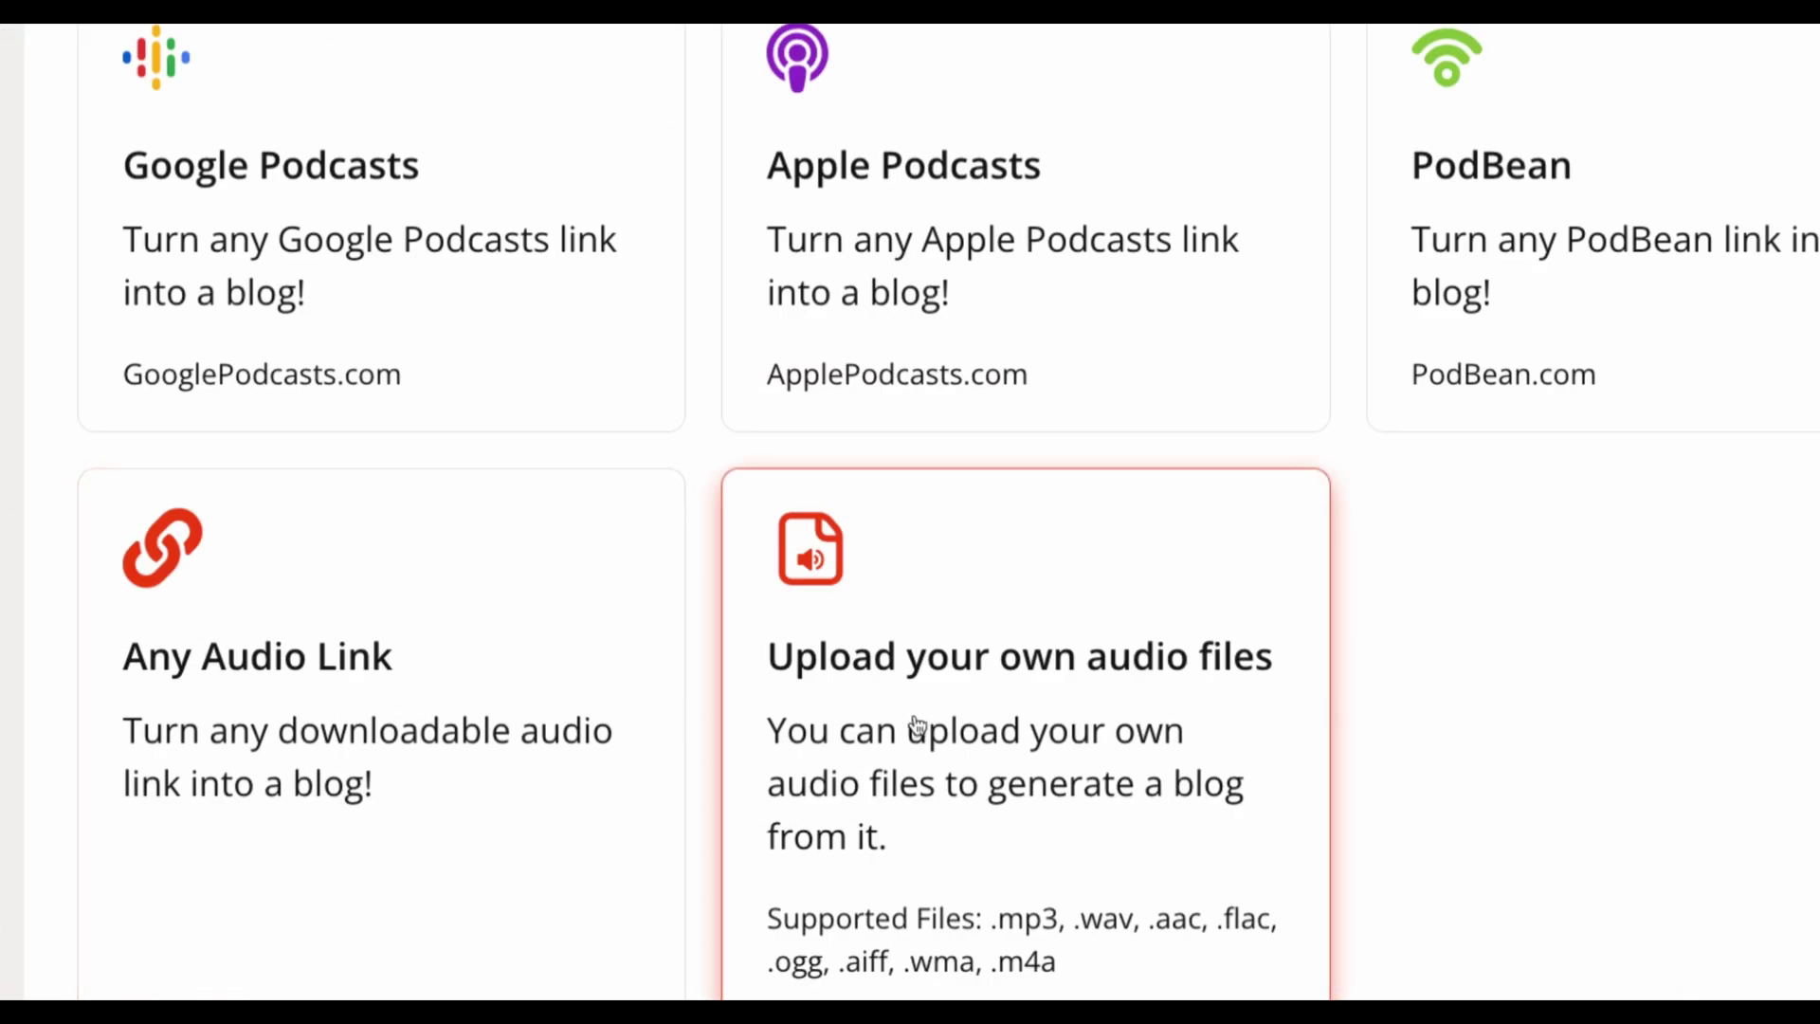
pyautogui.click(811, 347)
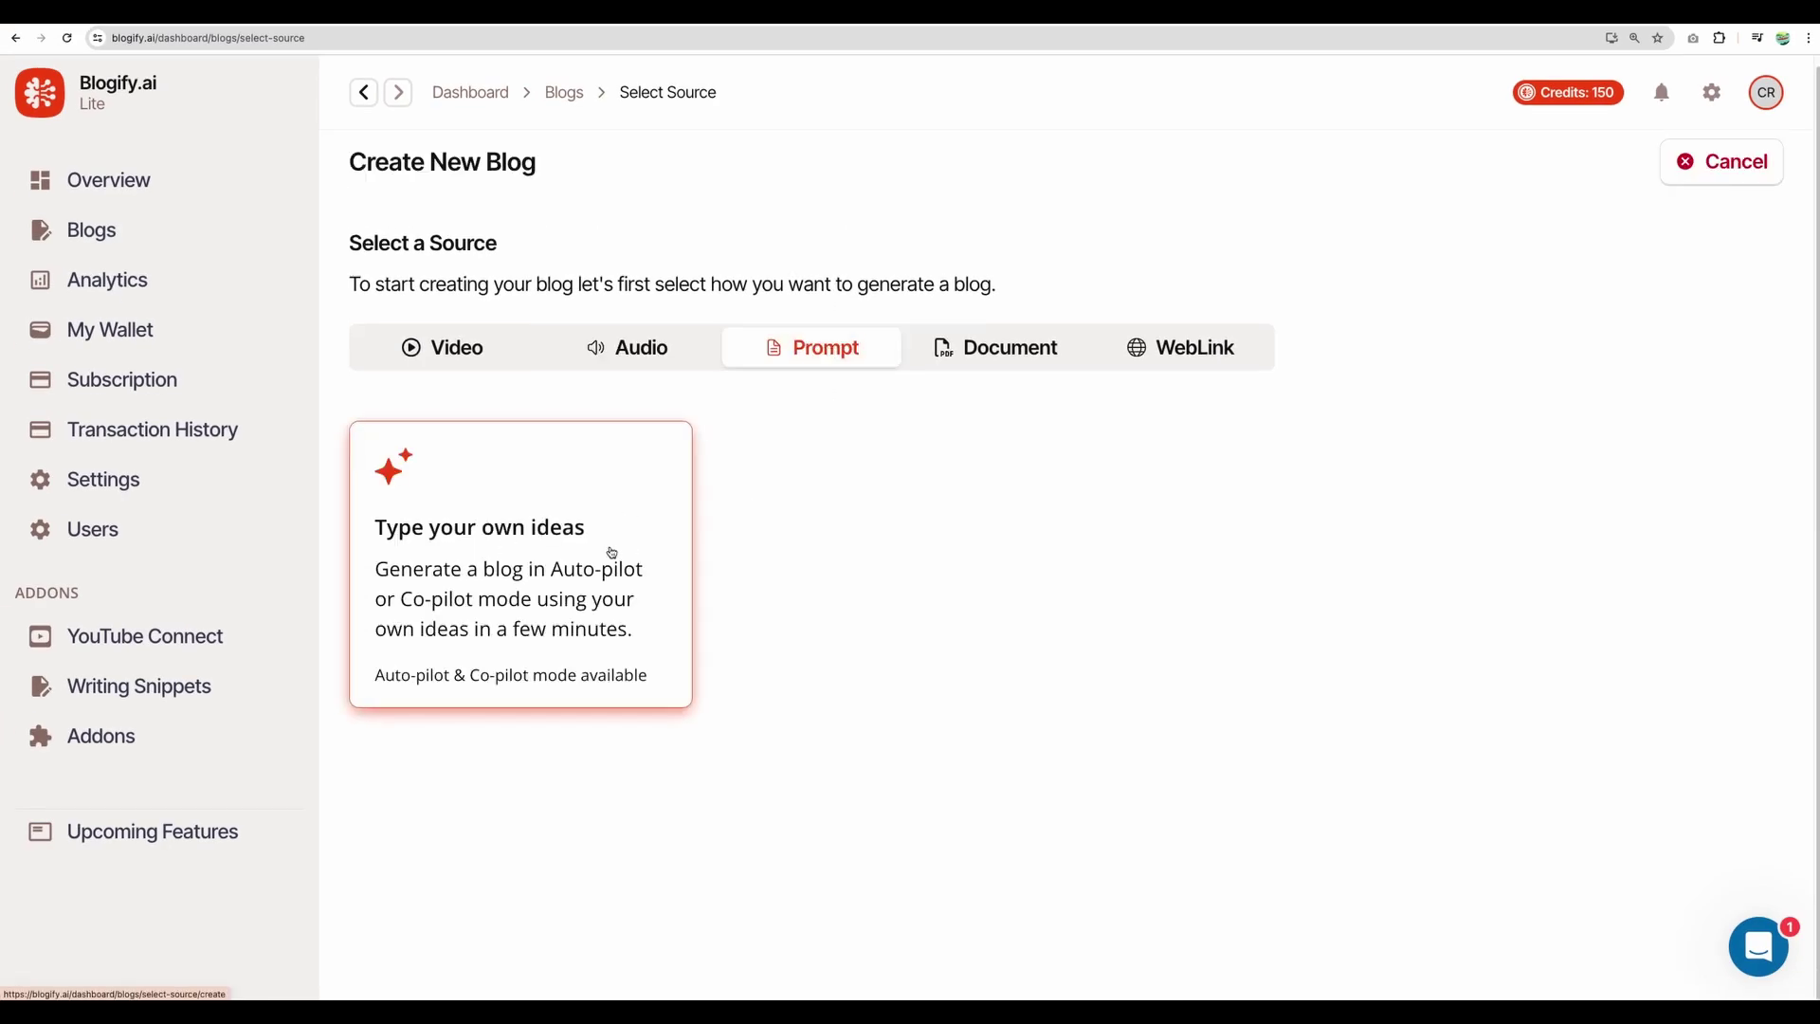
pyautogui.click(1005, 347)
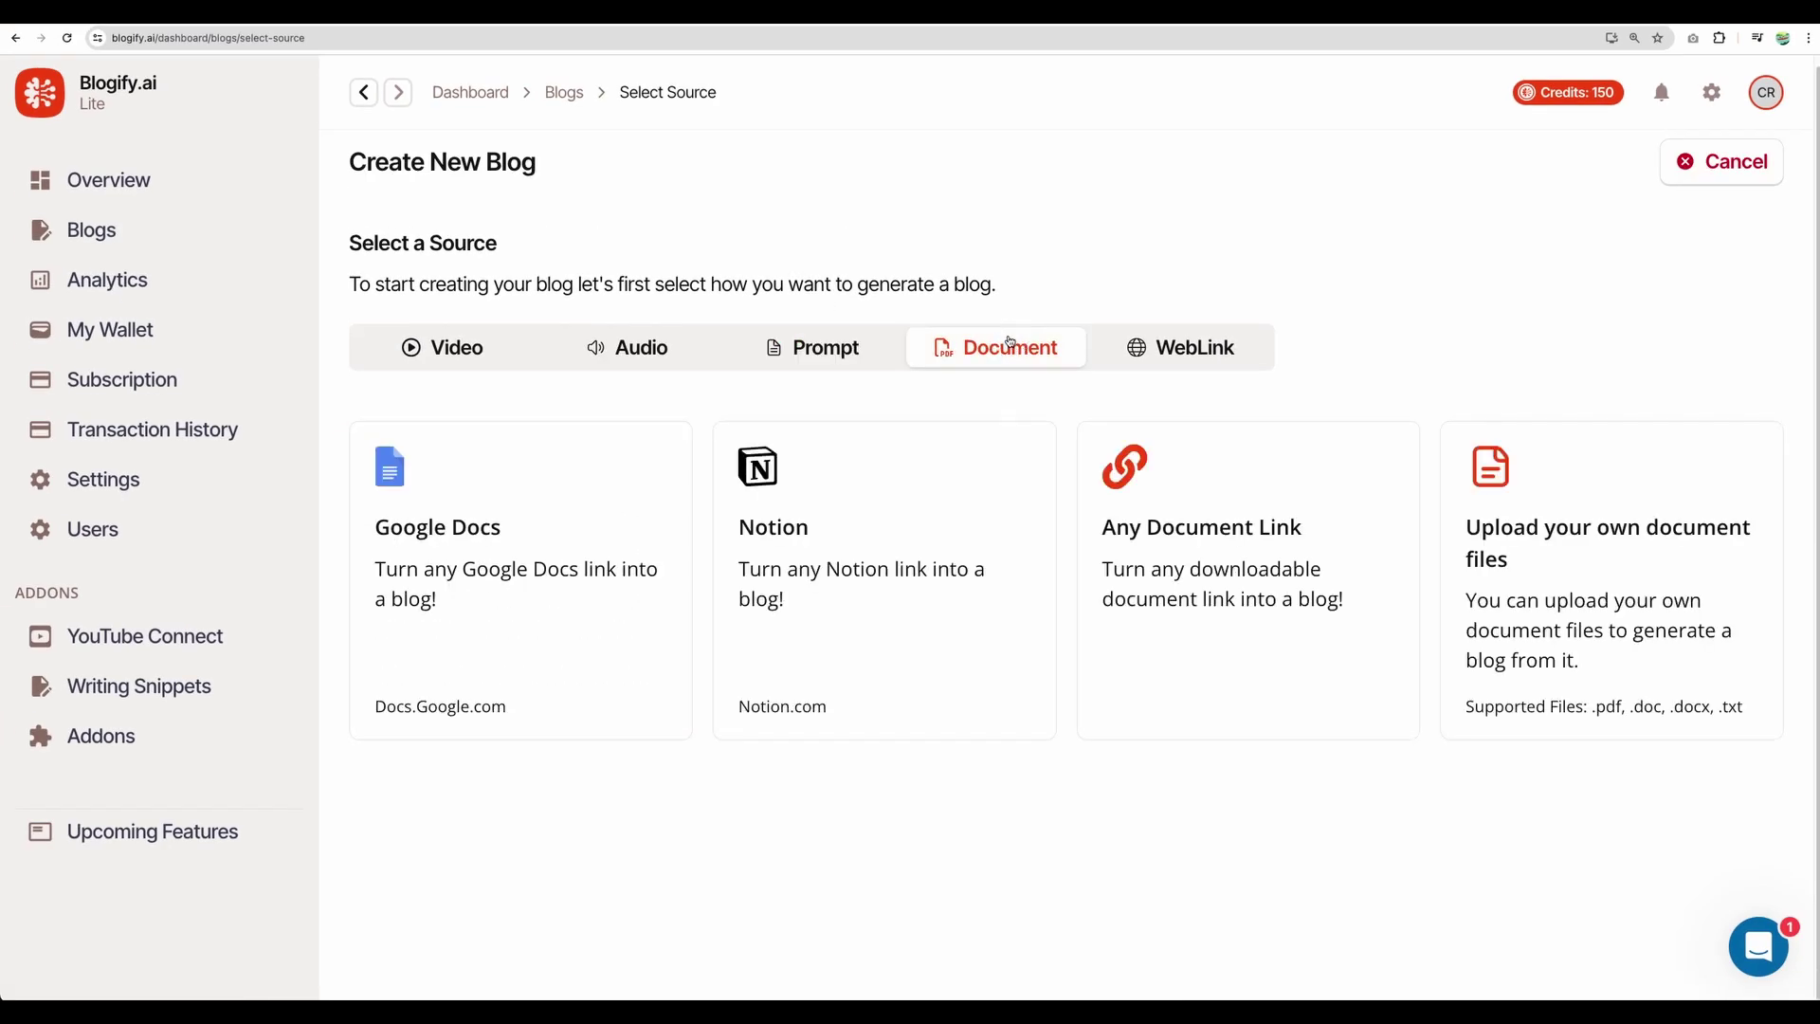
pyautogui.click(1215, 342)
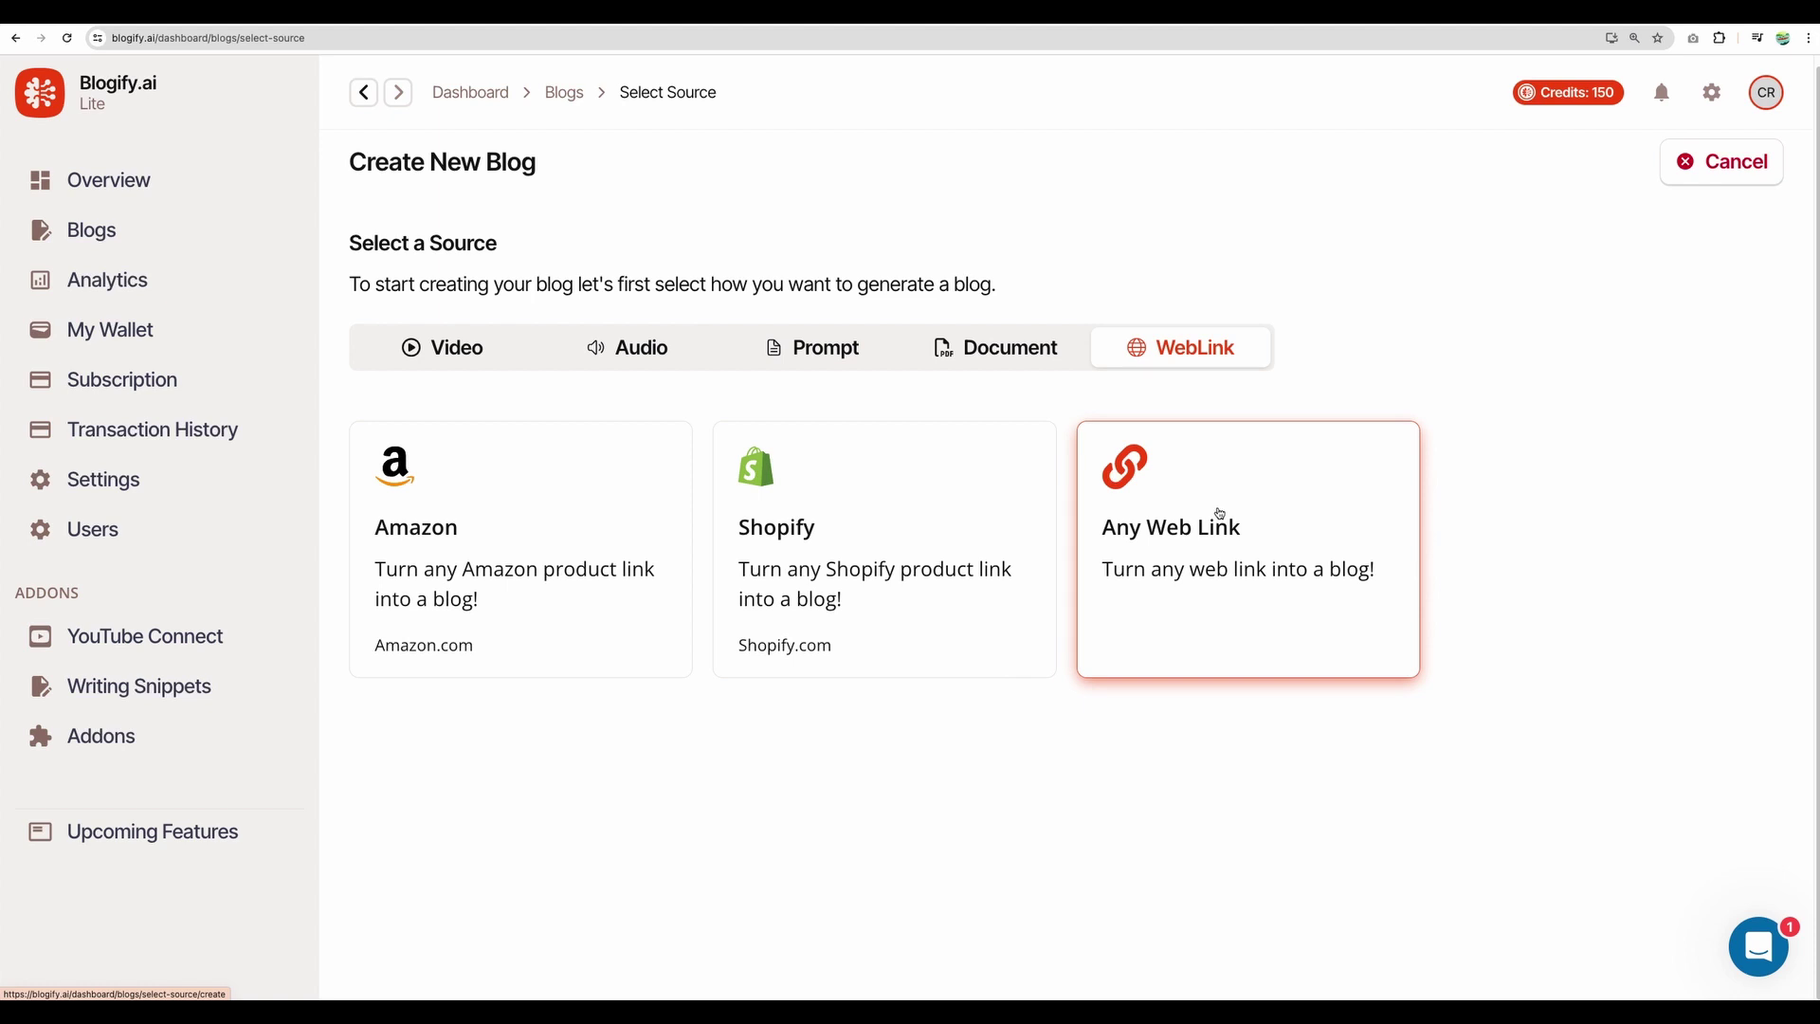
pyautogui.click(450, 346)
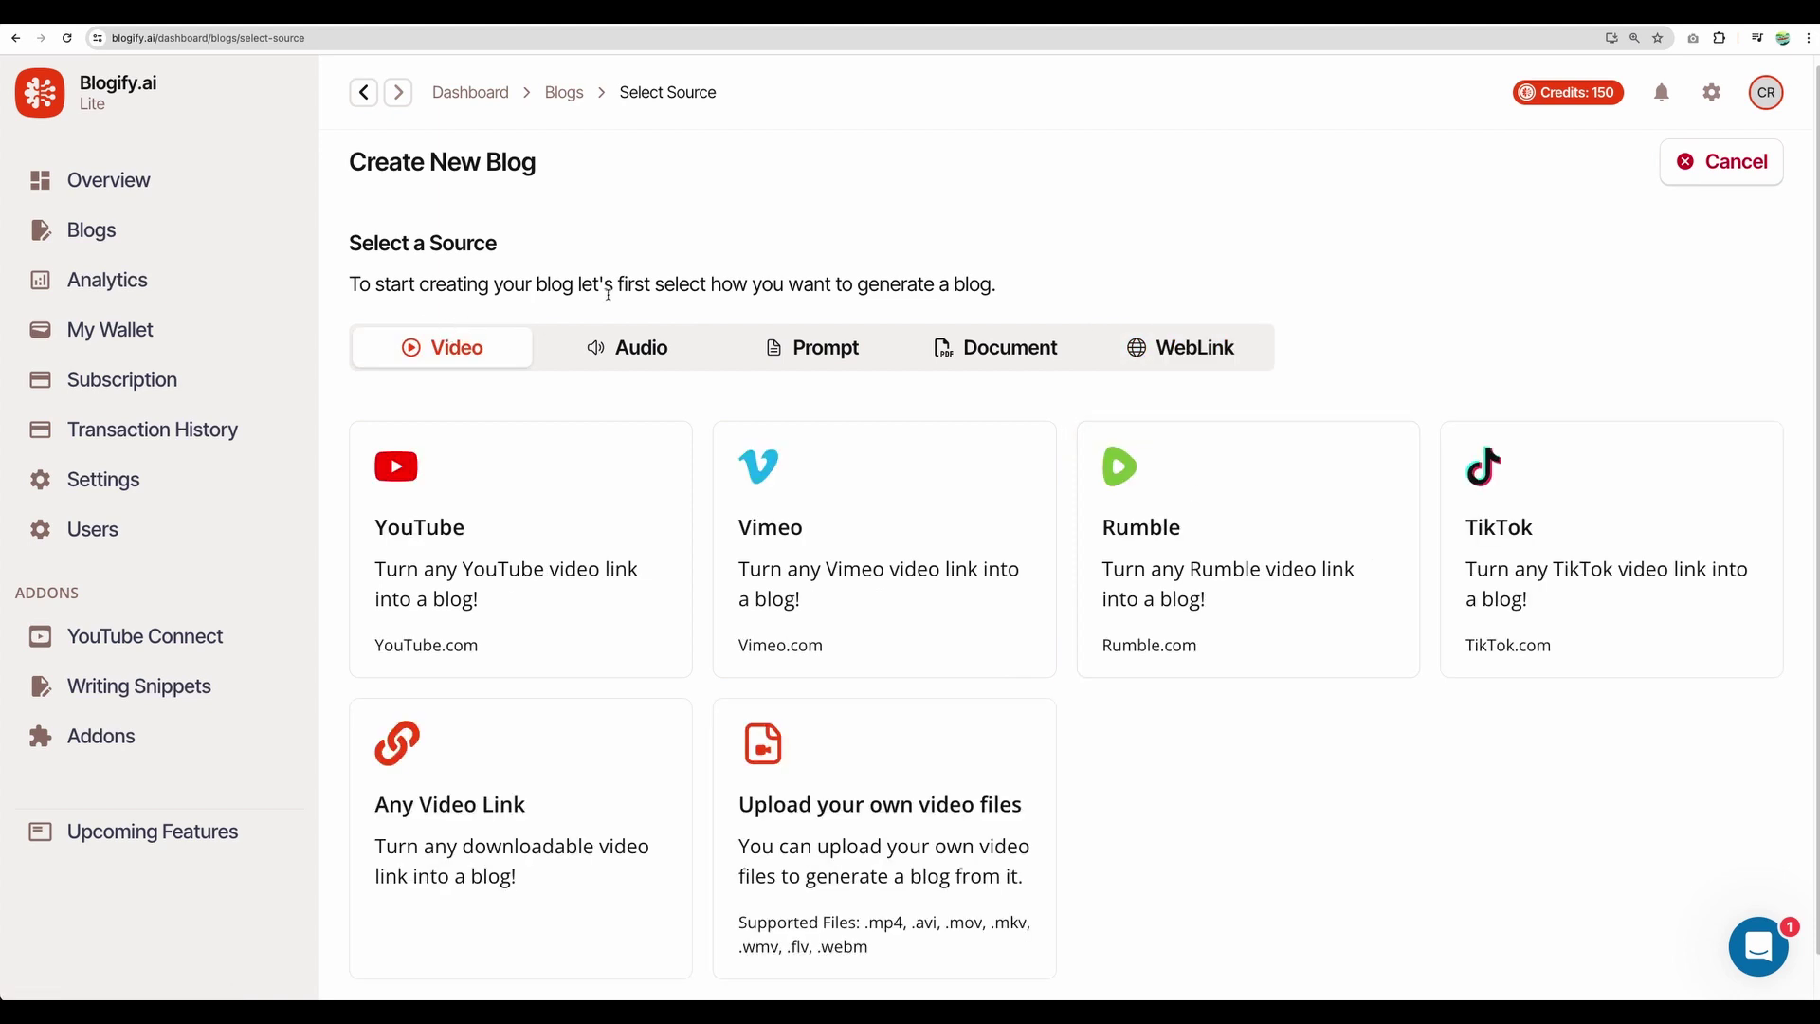
# Choose YouTube as the source and paste the Straico review video's URL into the link field
pyautogui.click(593, 528)
pyautogui.hotkey('ctrl', 'Tab')
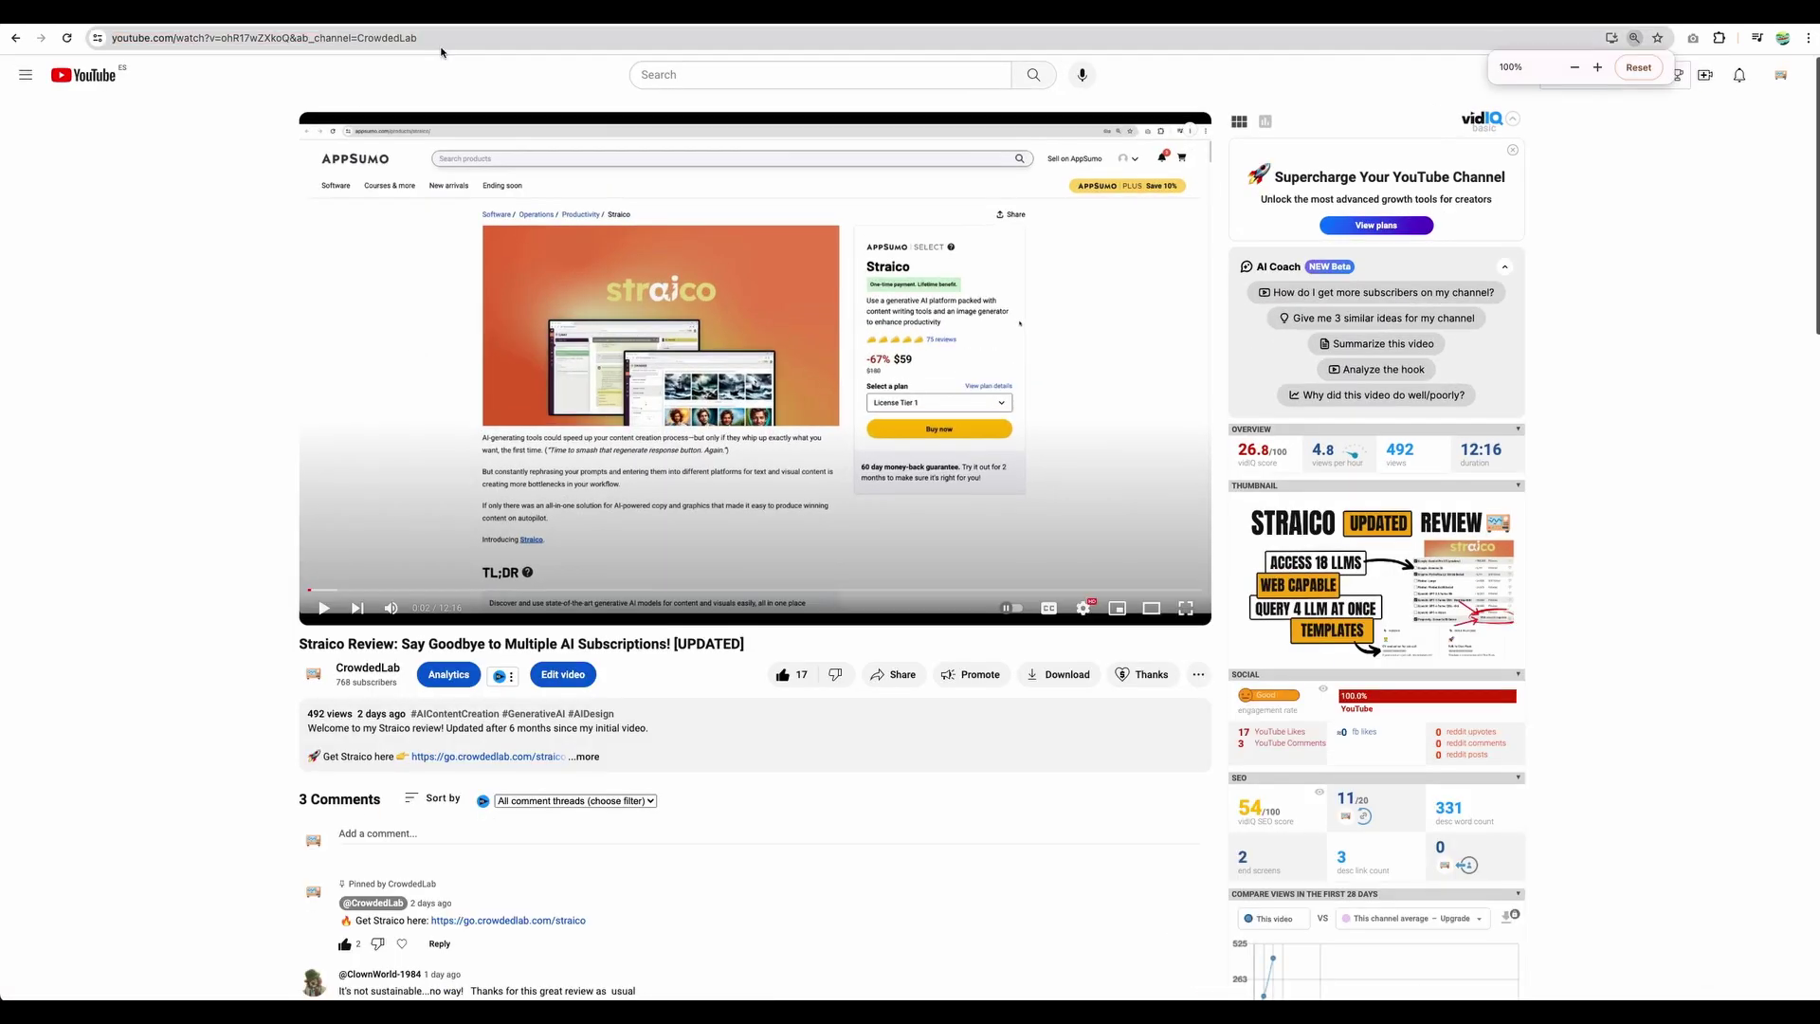
pyautogui.click(440, 38)
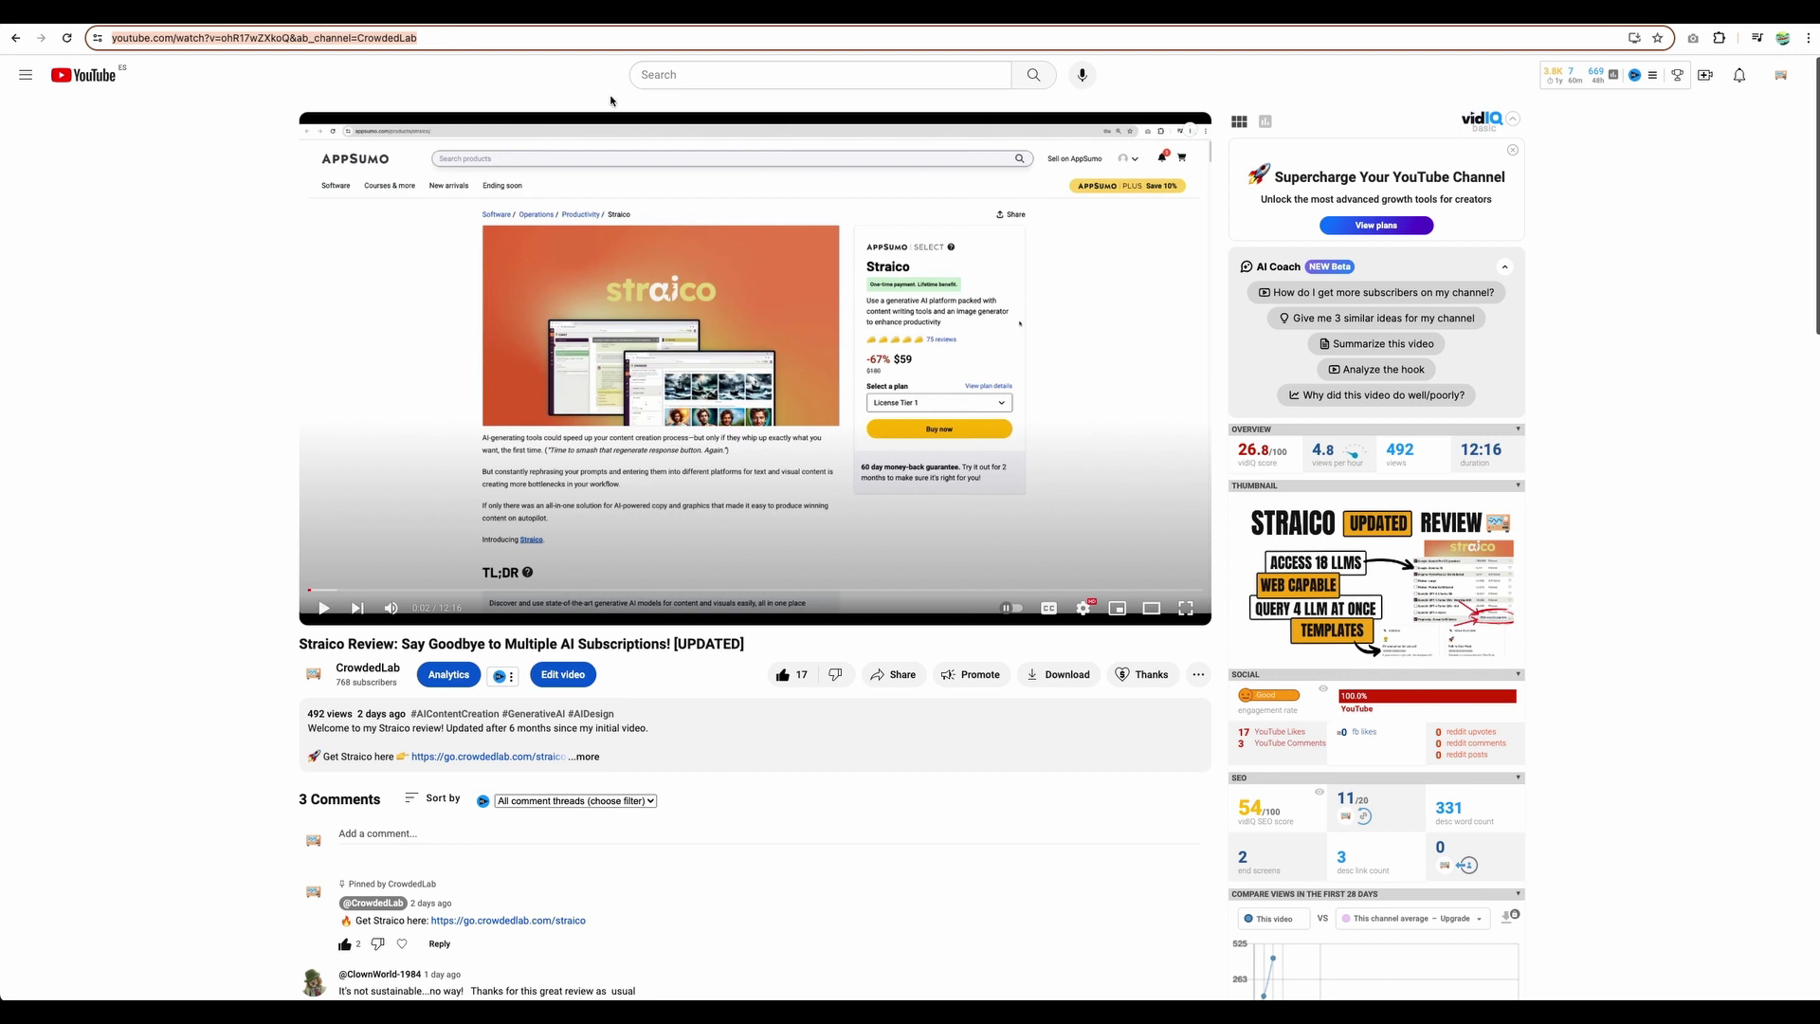
pyautogui.hotkey('ctrl', 'c')
pyautogui.hotkey('ctrl', 'shift', 'Tab')
pyautogui.hotkey('ctrl', 'v')
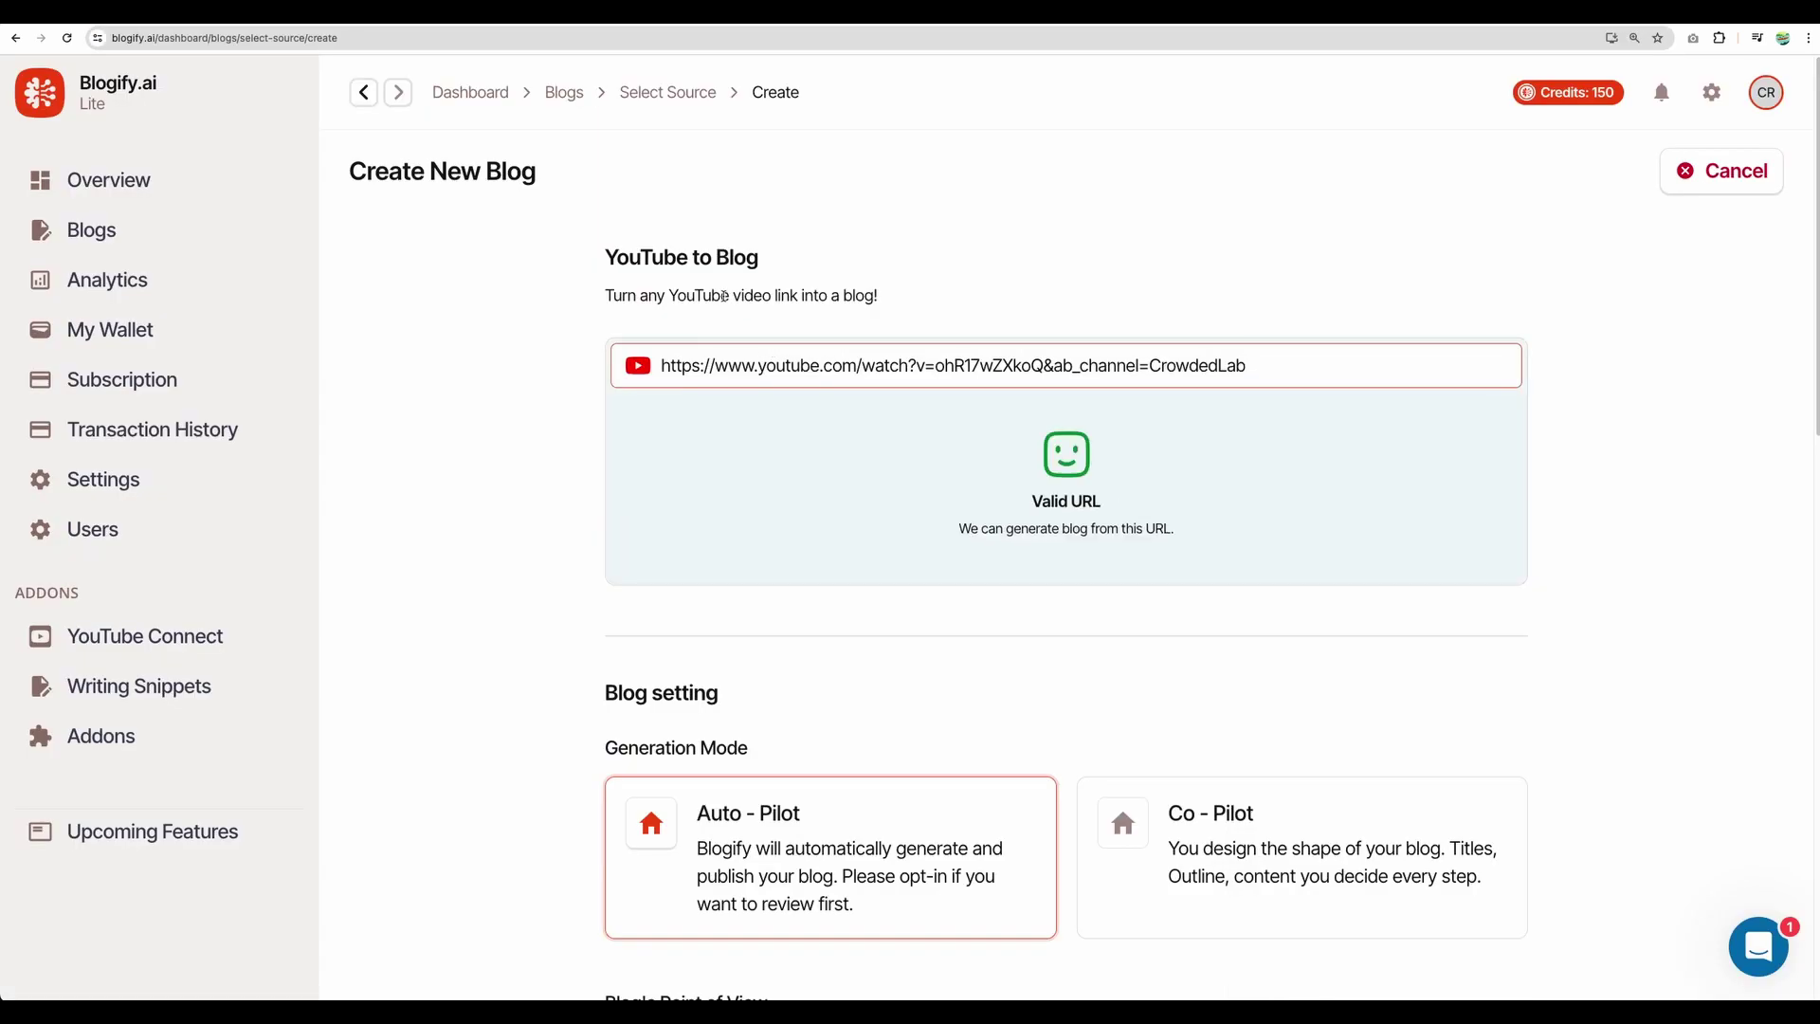
# Set the blog tone to Informative
pyautogui.scroll(-3, 528, 487)
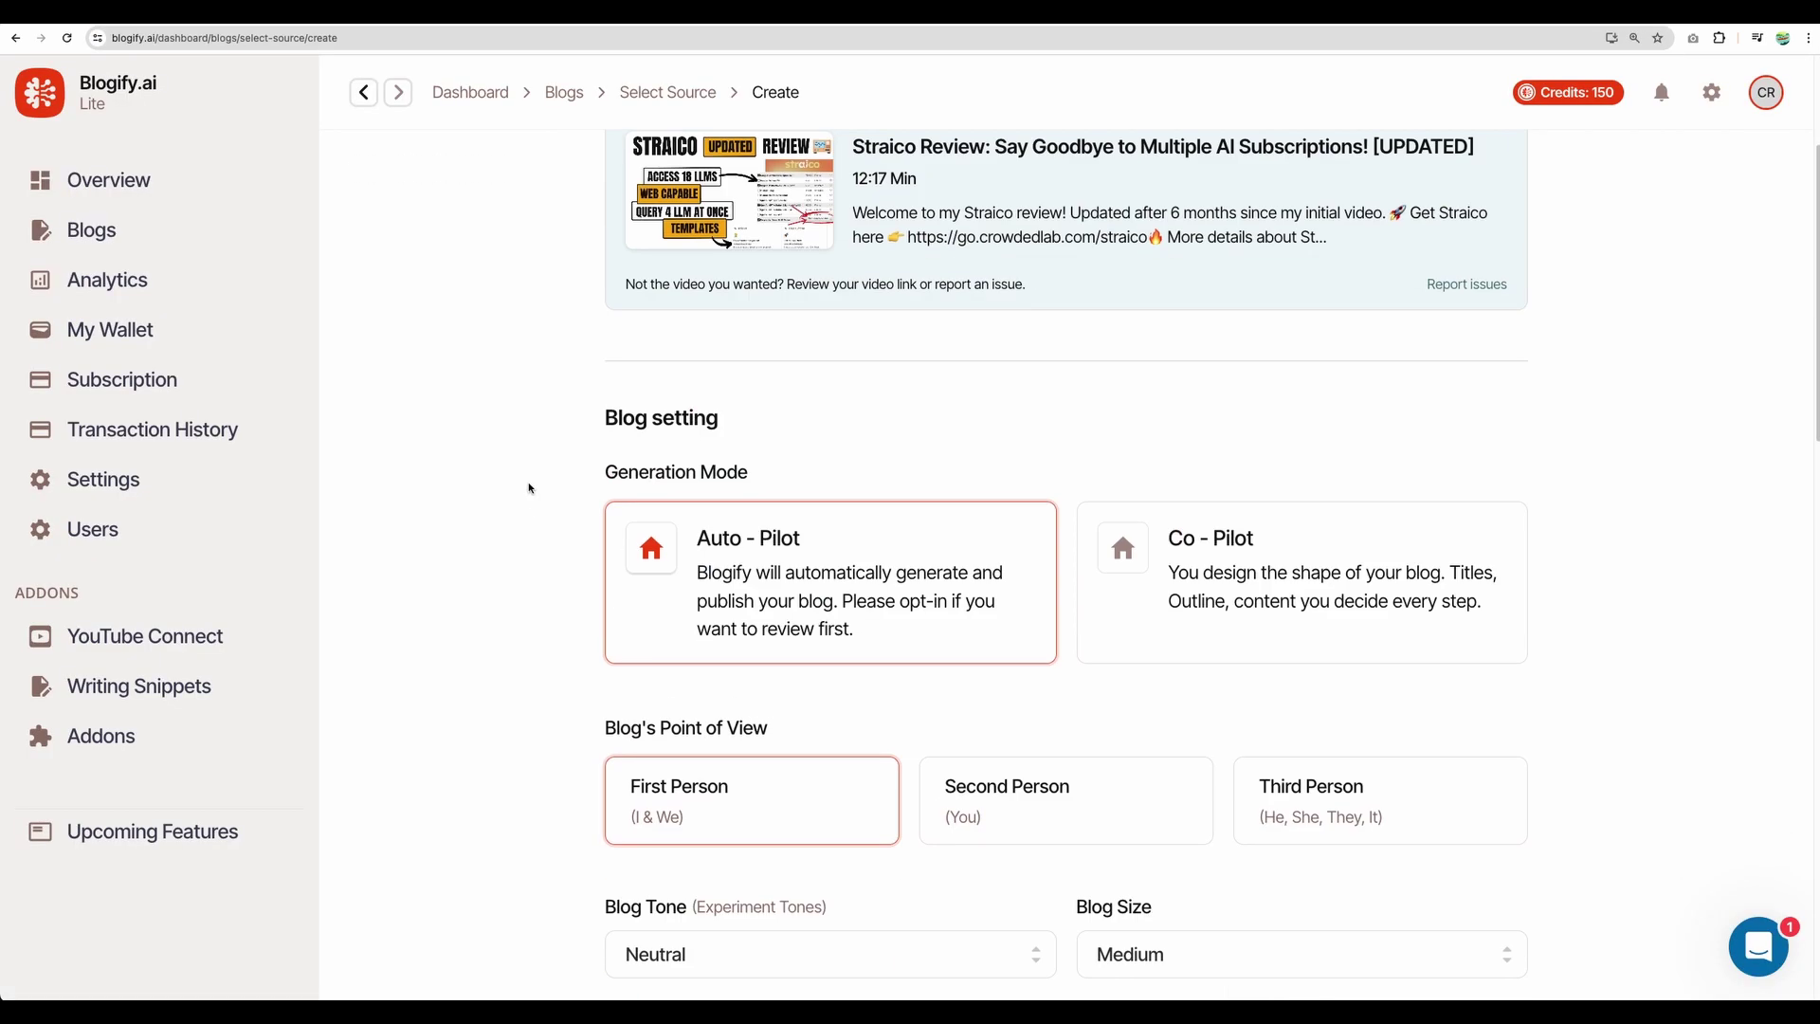
pyautogui.scroll(3, 569, 479)
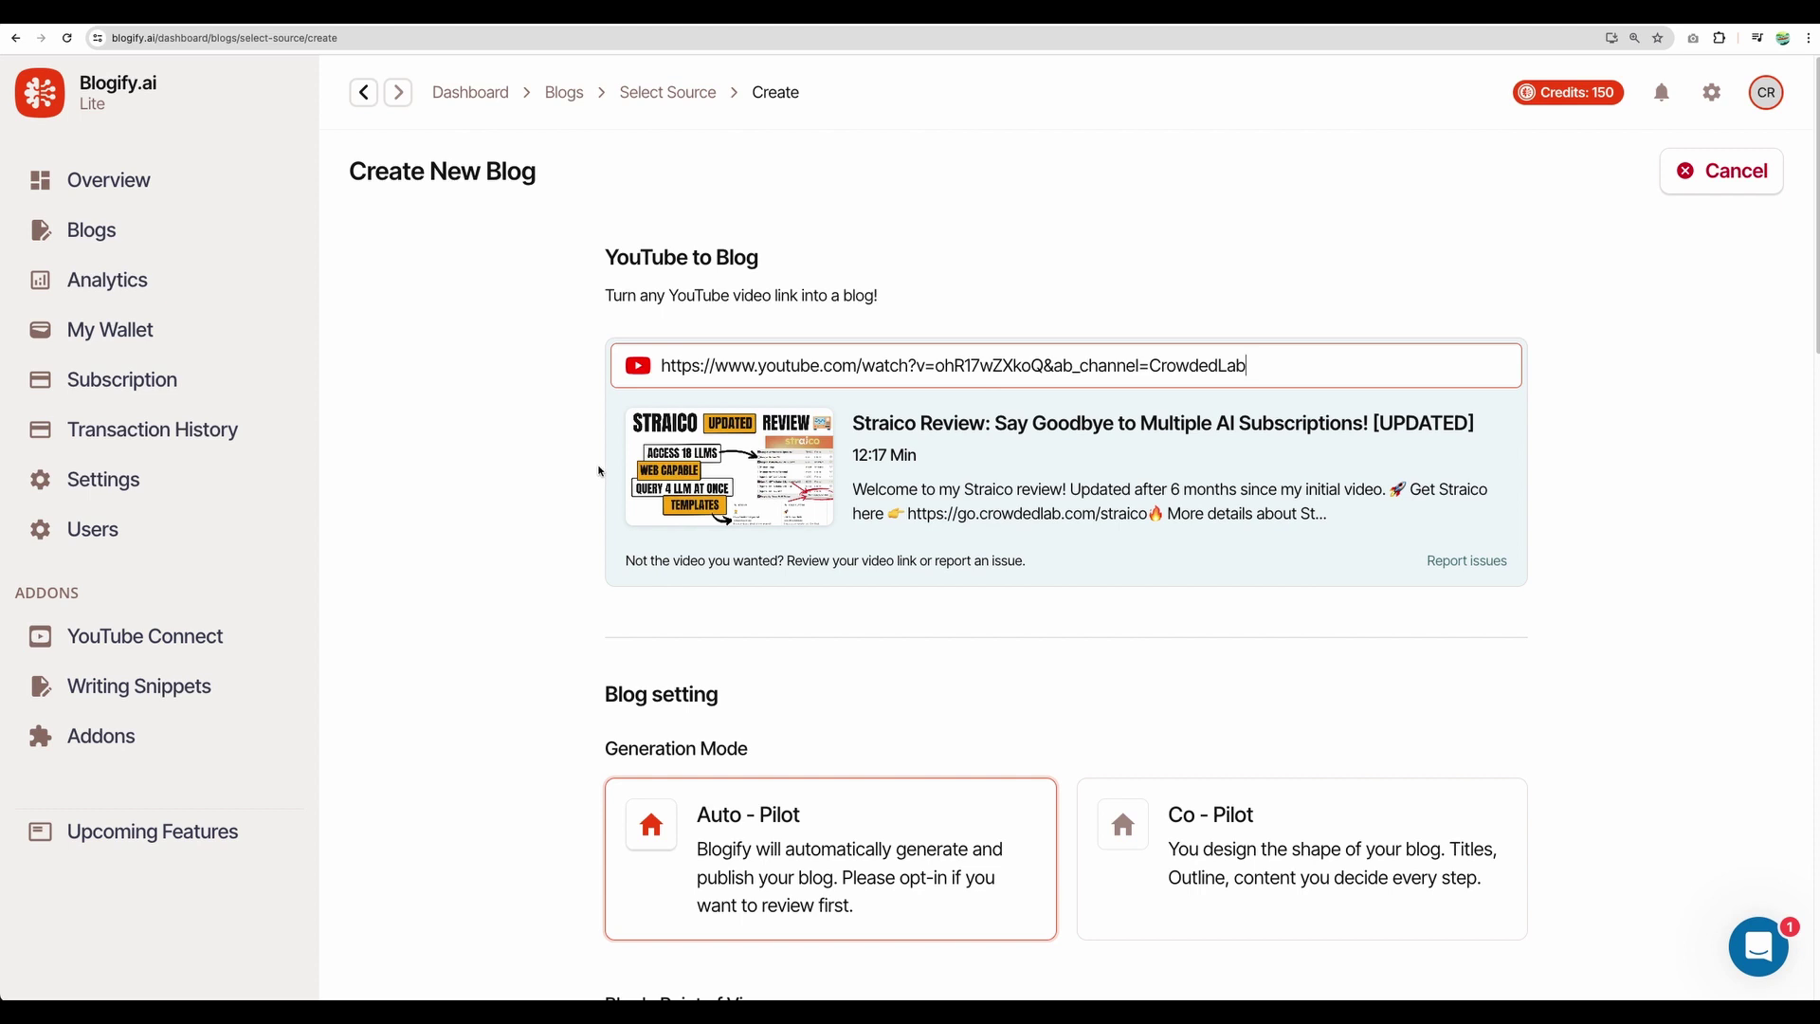
pyautogui.scroll(-5, 528, 469)
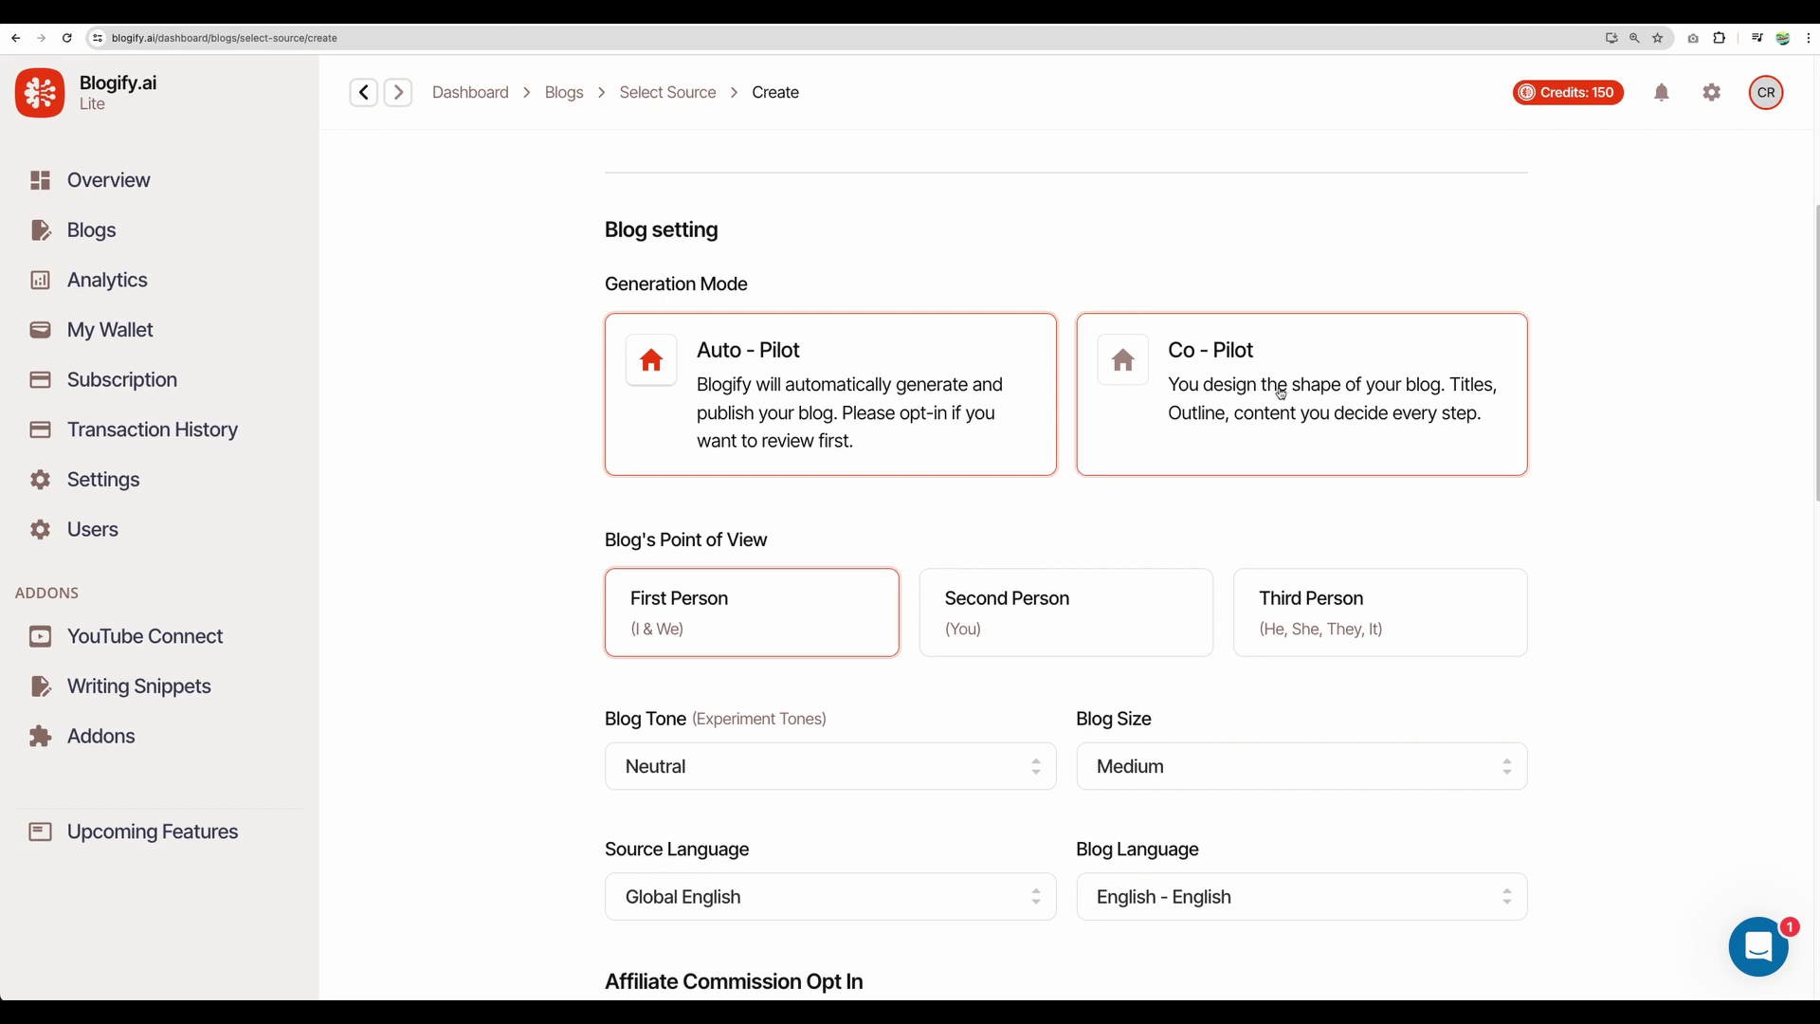
pyautogui.scroll(-1, 851, 405)
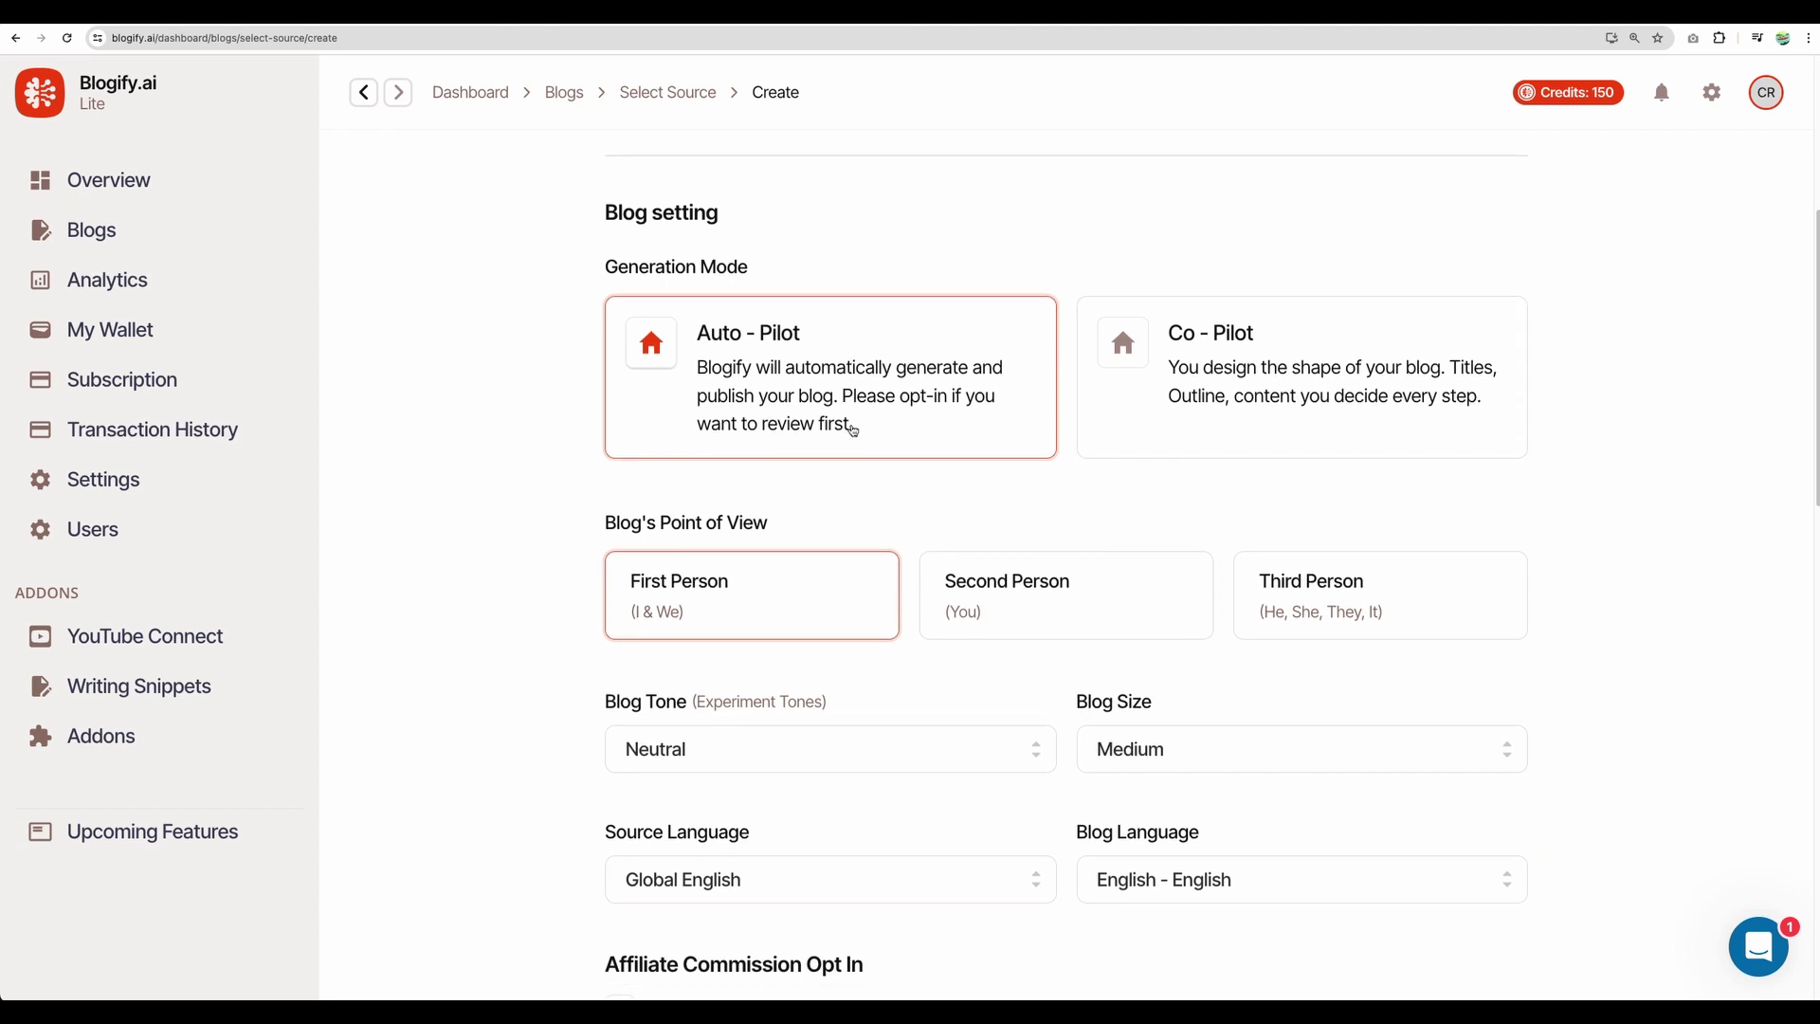
pyautogui.scroll(-2, 853, 430)
pyautogui.scroll(-4, 771, 483)
pyautogui.click(878, 373)
pyautogui.scroll(-2, 837, 512)
pyautogui.click(841, 458)
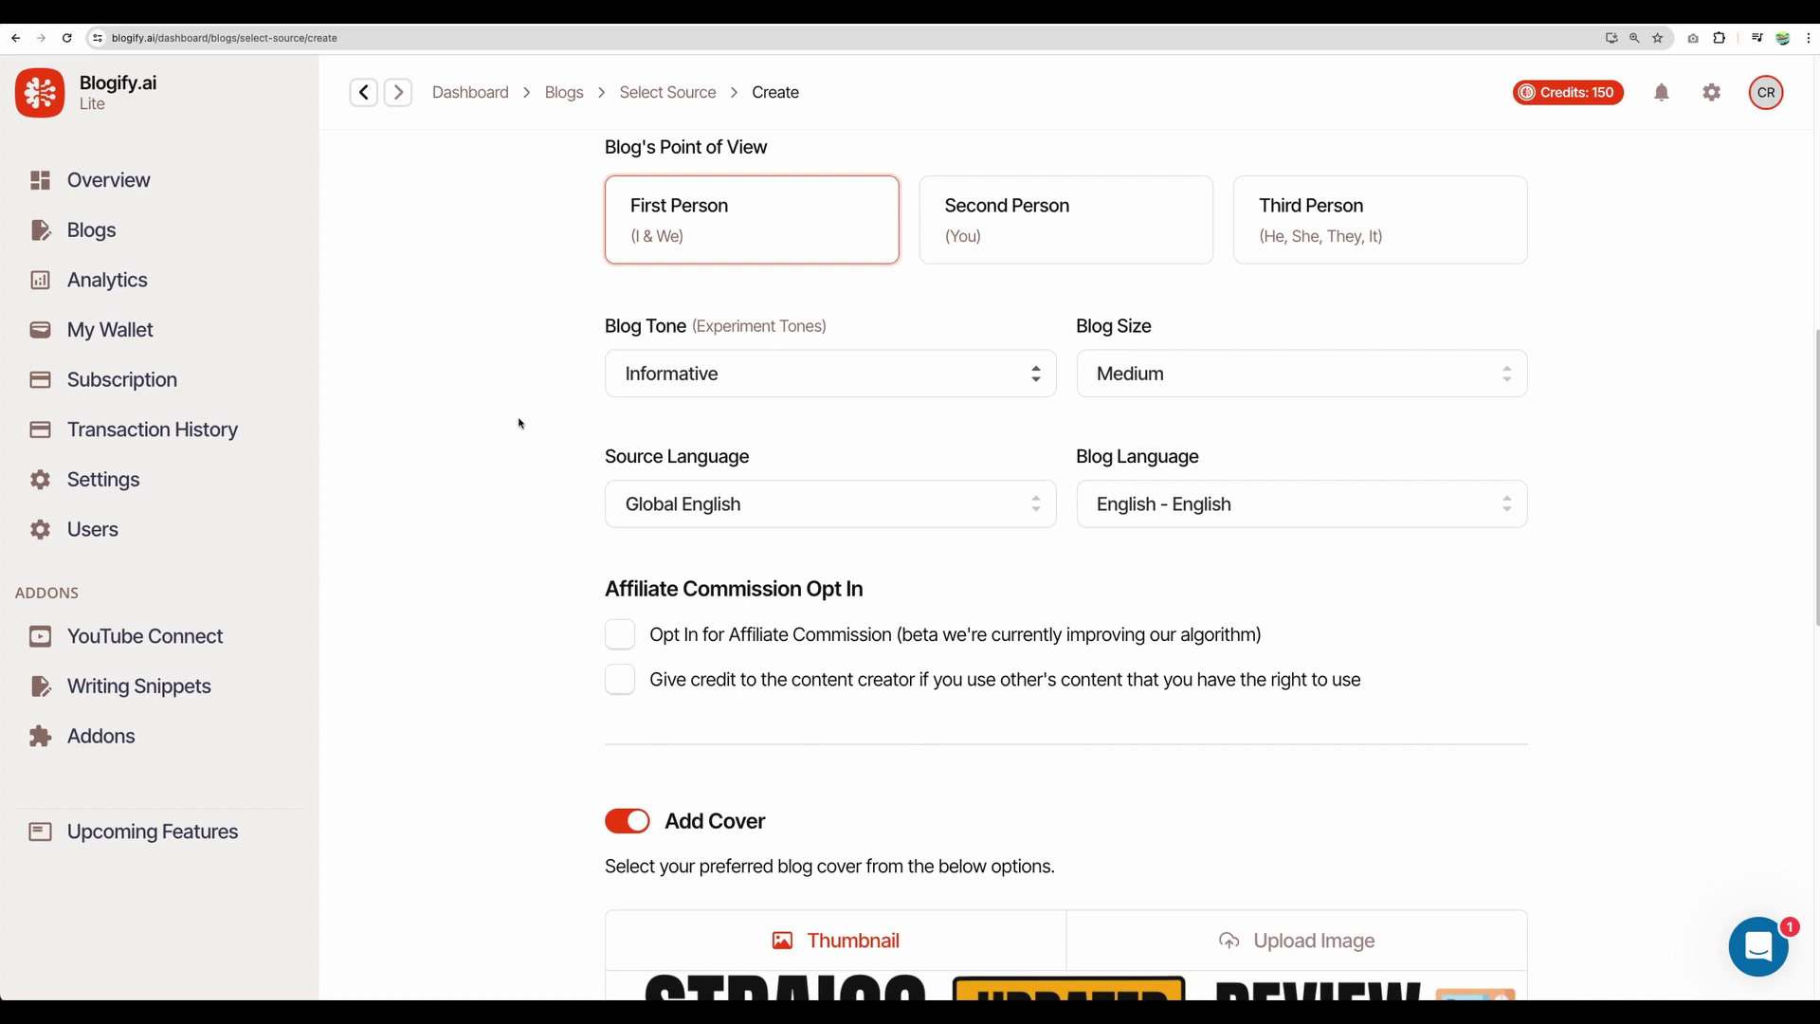
# Keep blog size Medium, check the languages, and opt in for affiliate commission
pyautogui.click(1187, 373)
pyautogui.click(743, 475)
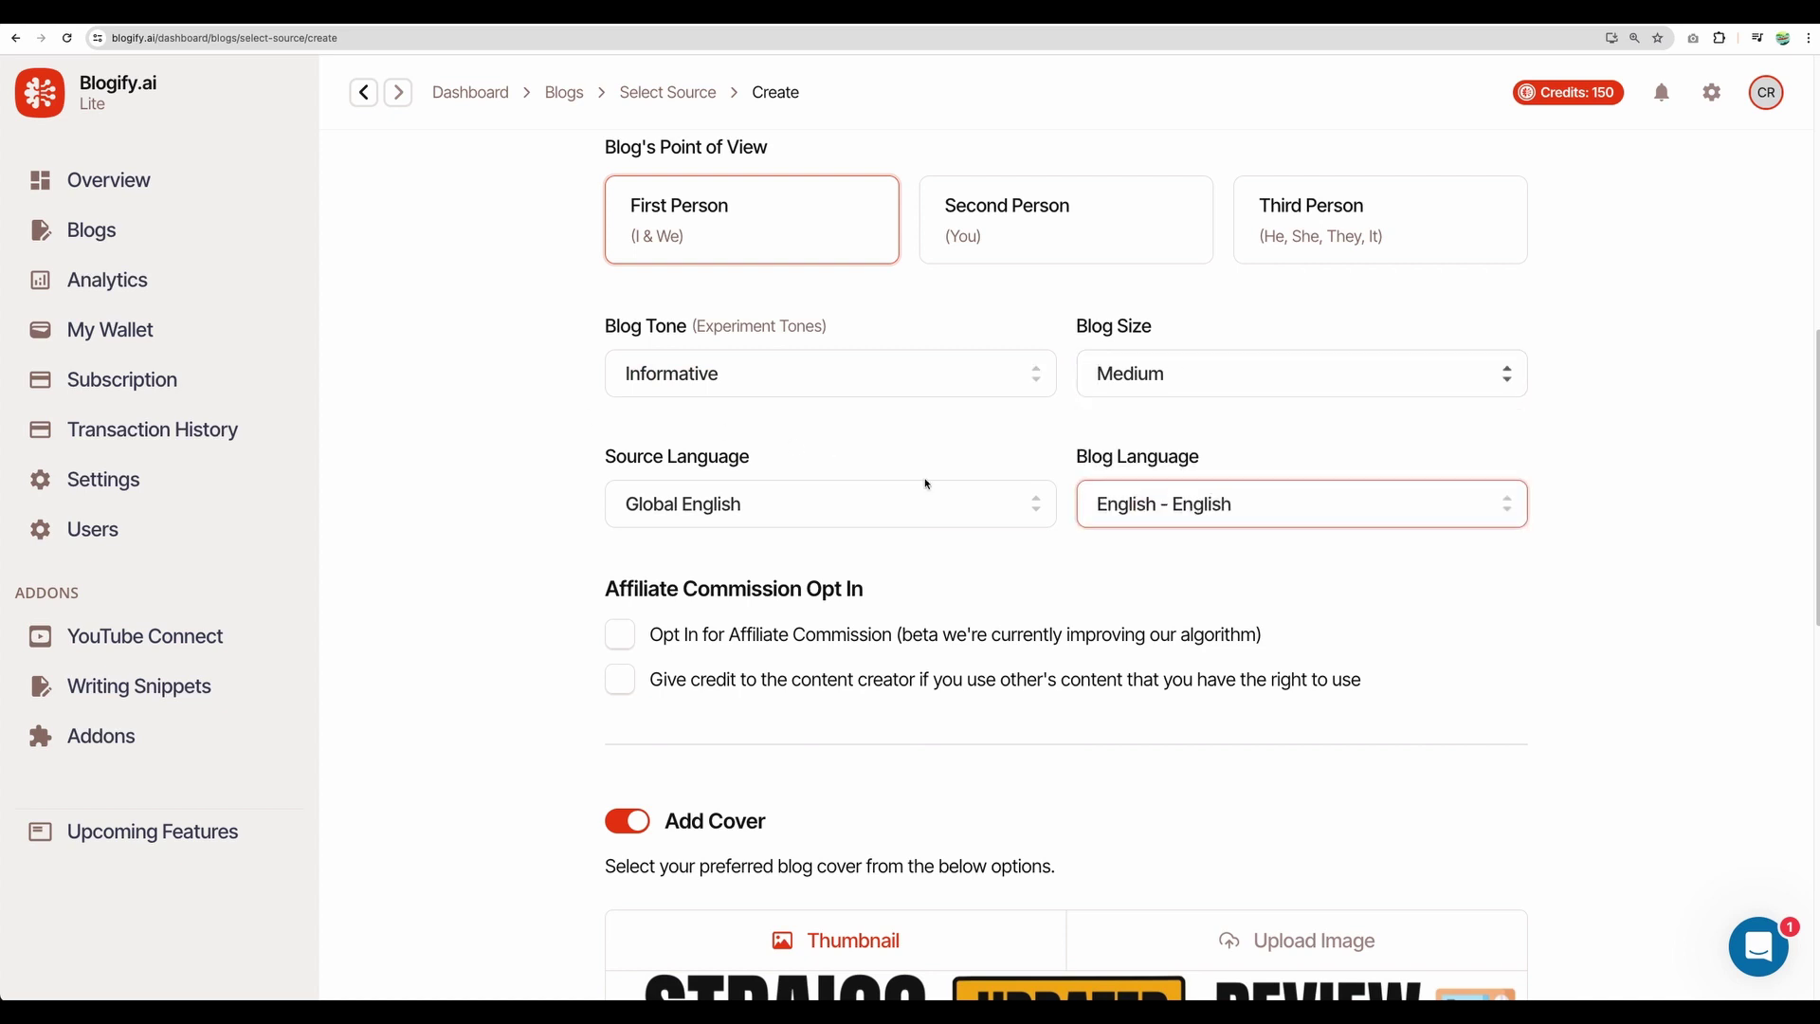
pyautogui.click(1016, 522)
pyautogui.scroll(-1, 1090, 445)
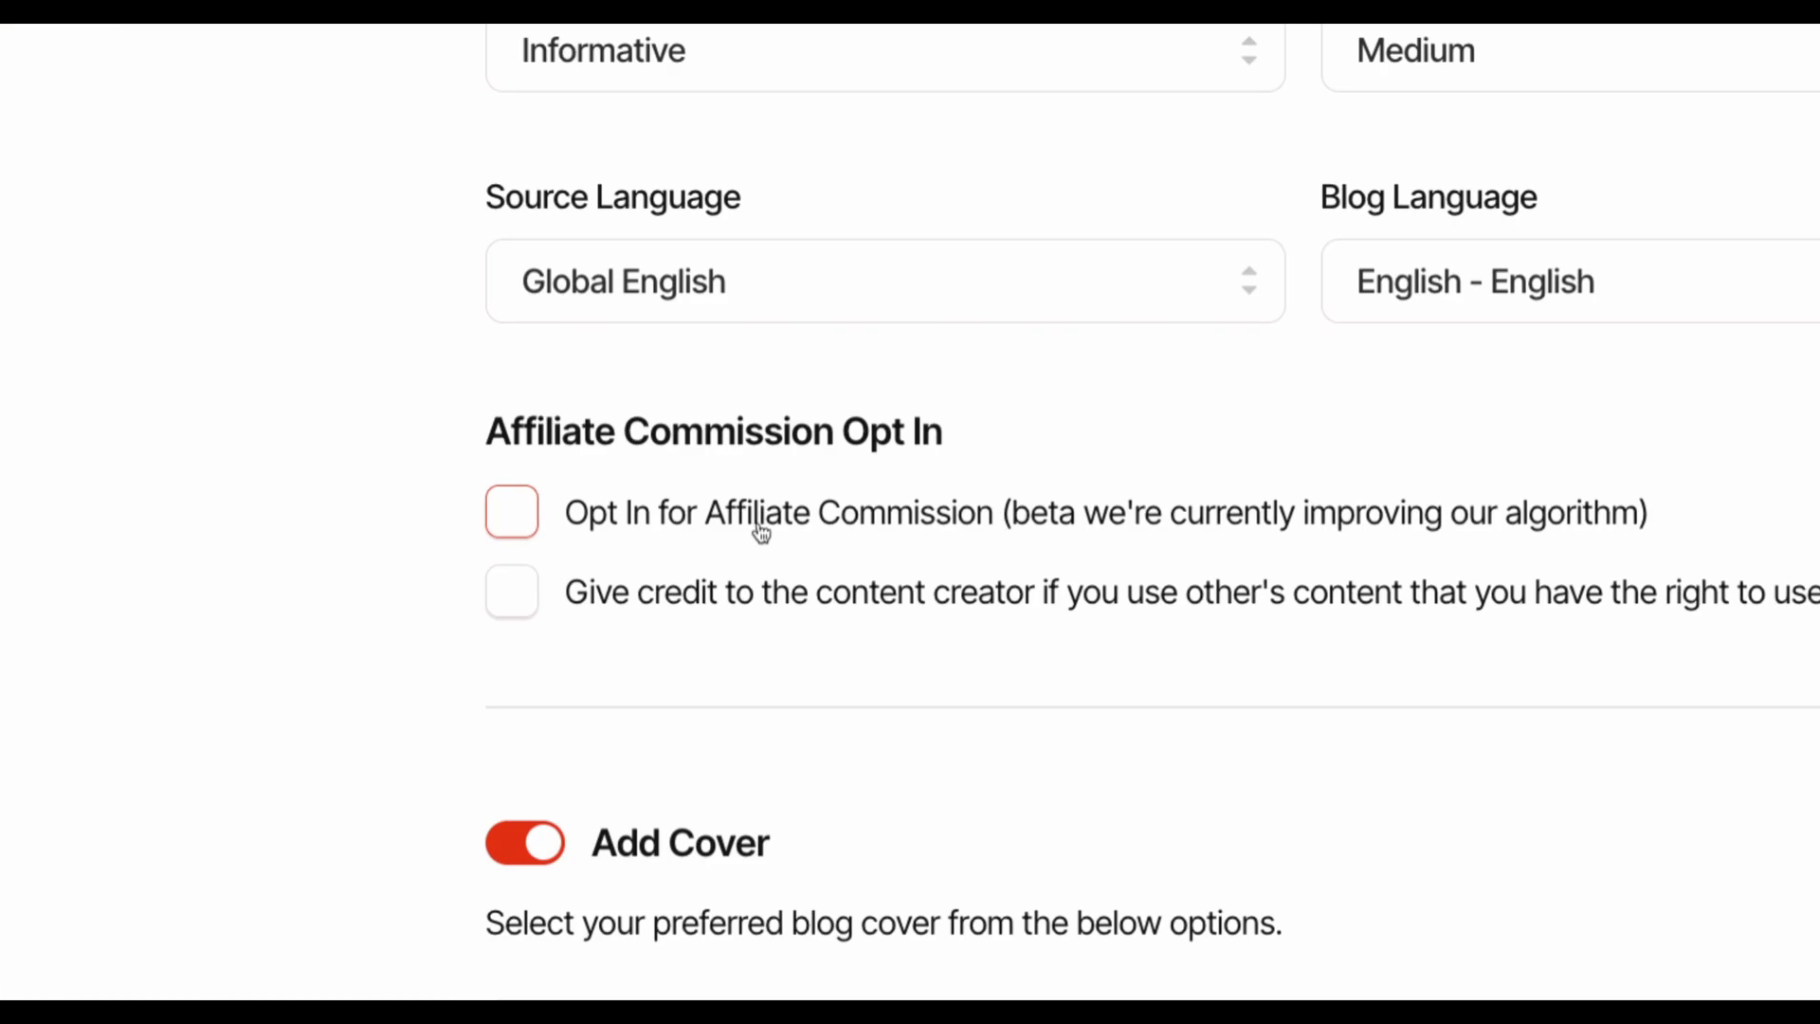
pyautogui.click(658, 524)
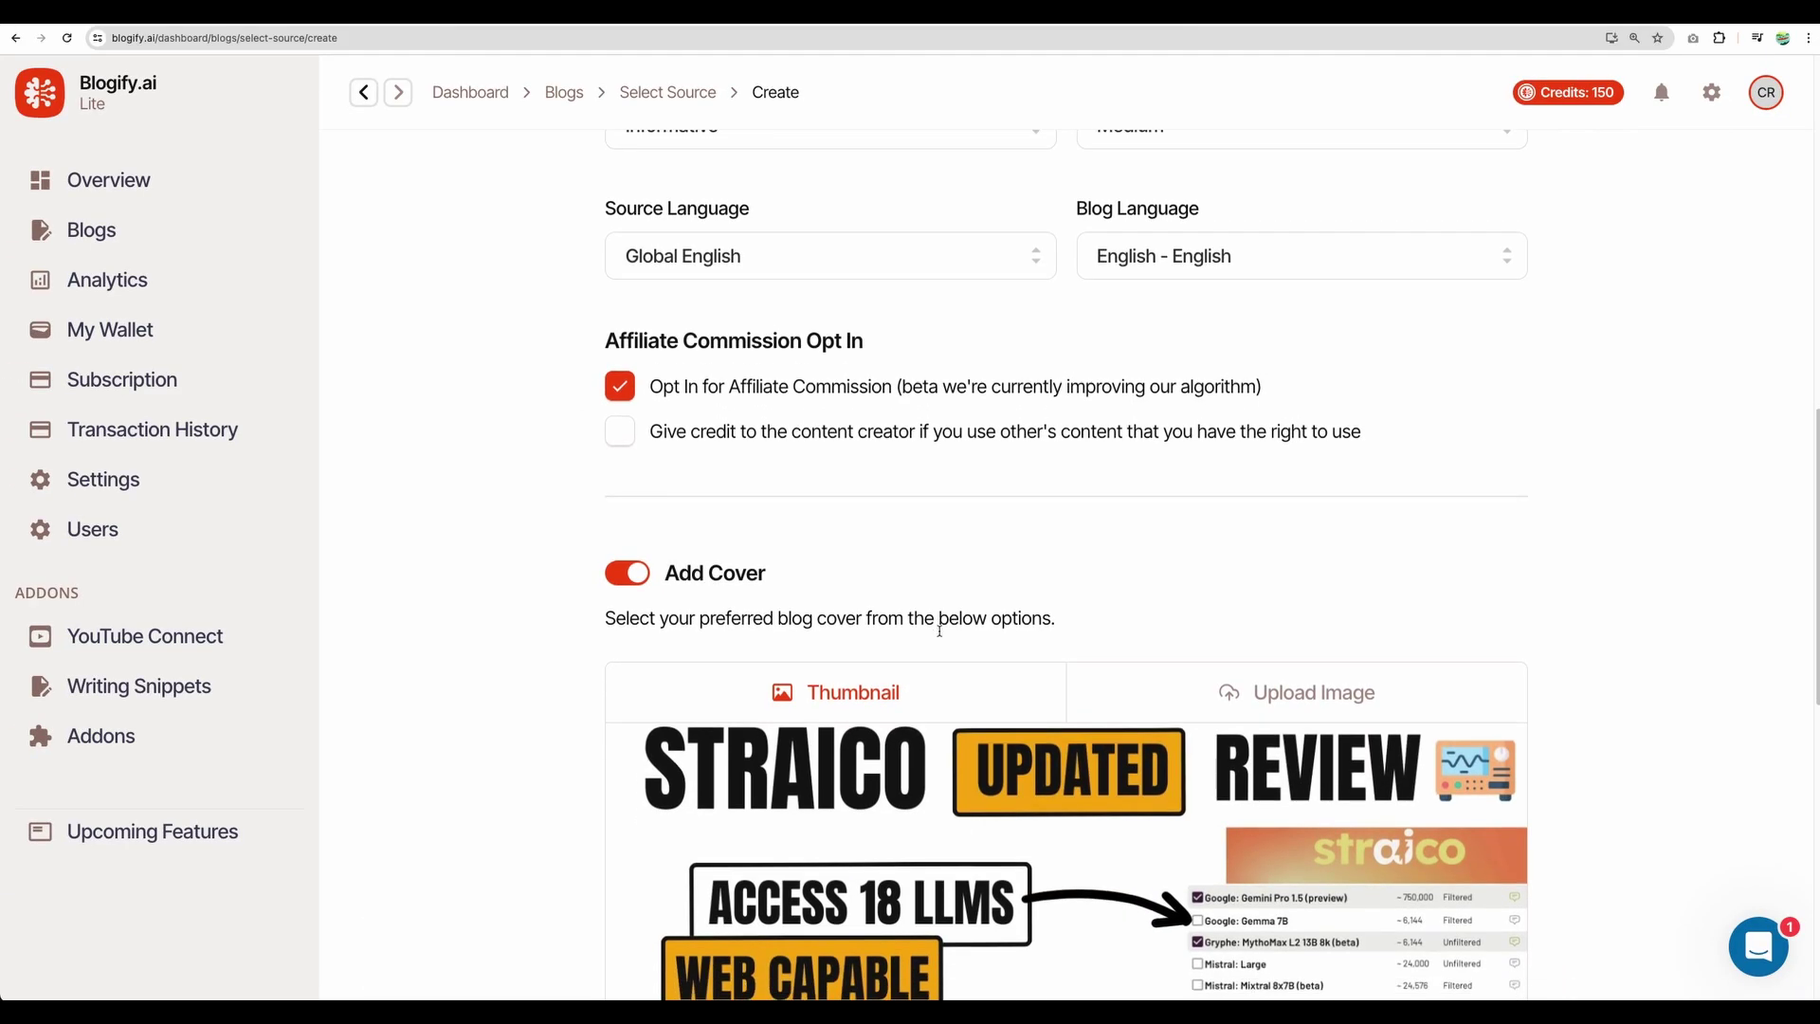
# Keep the YouTube thumbnail as cover after viewing Upload Image, and switch on Add Content Images
pyautogui.scroll(-5, 939, 630)
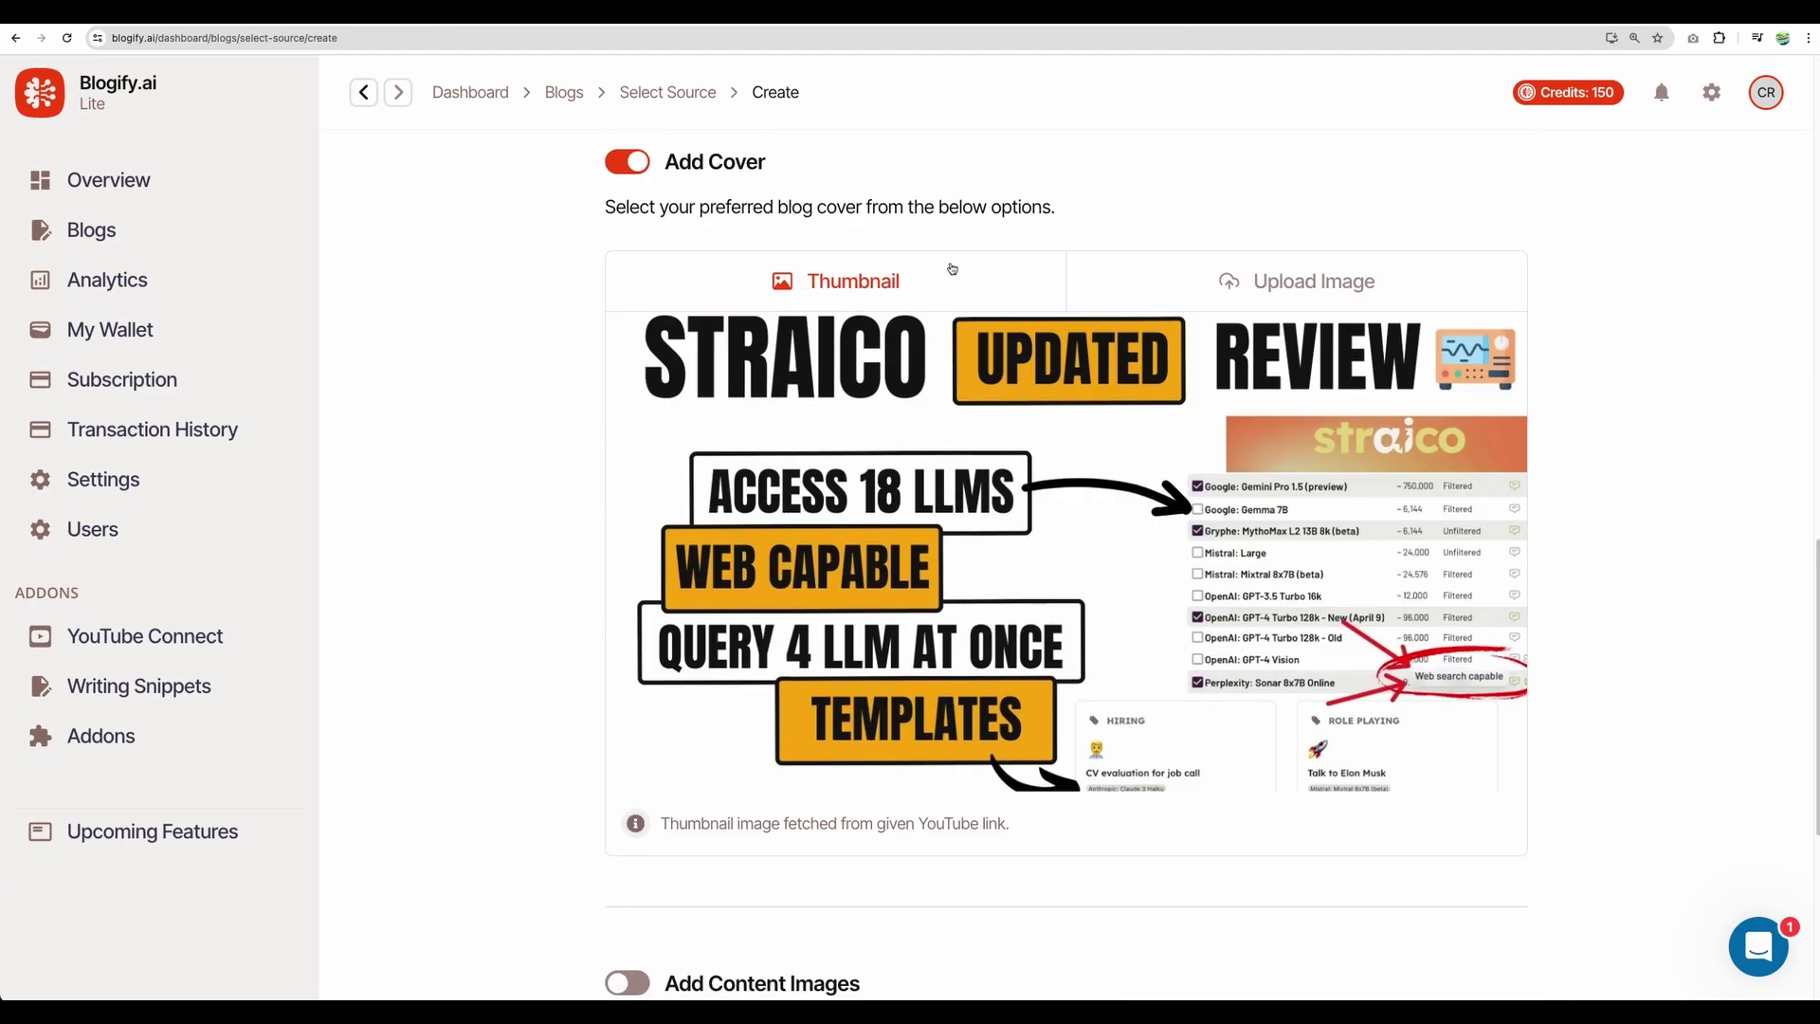
pyautogui.scroll(1, 1032, 330)
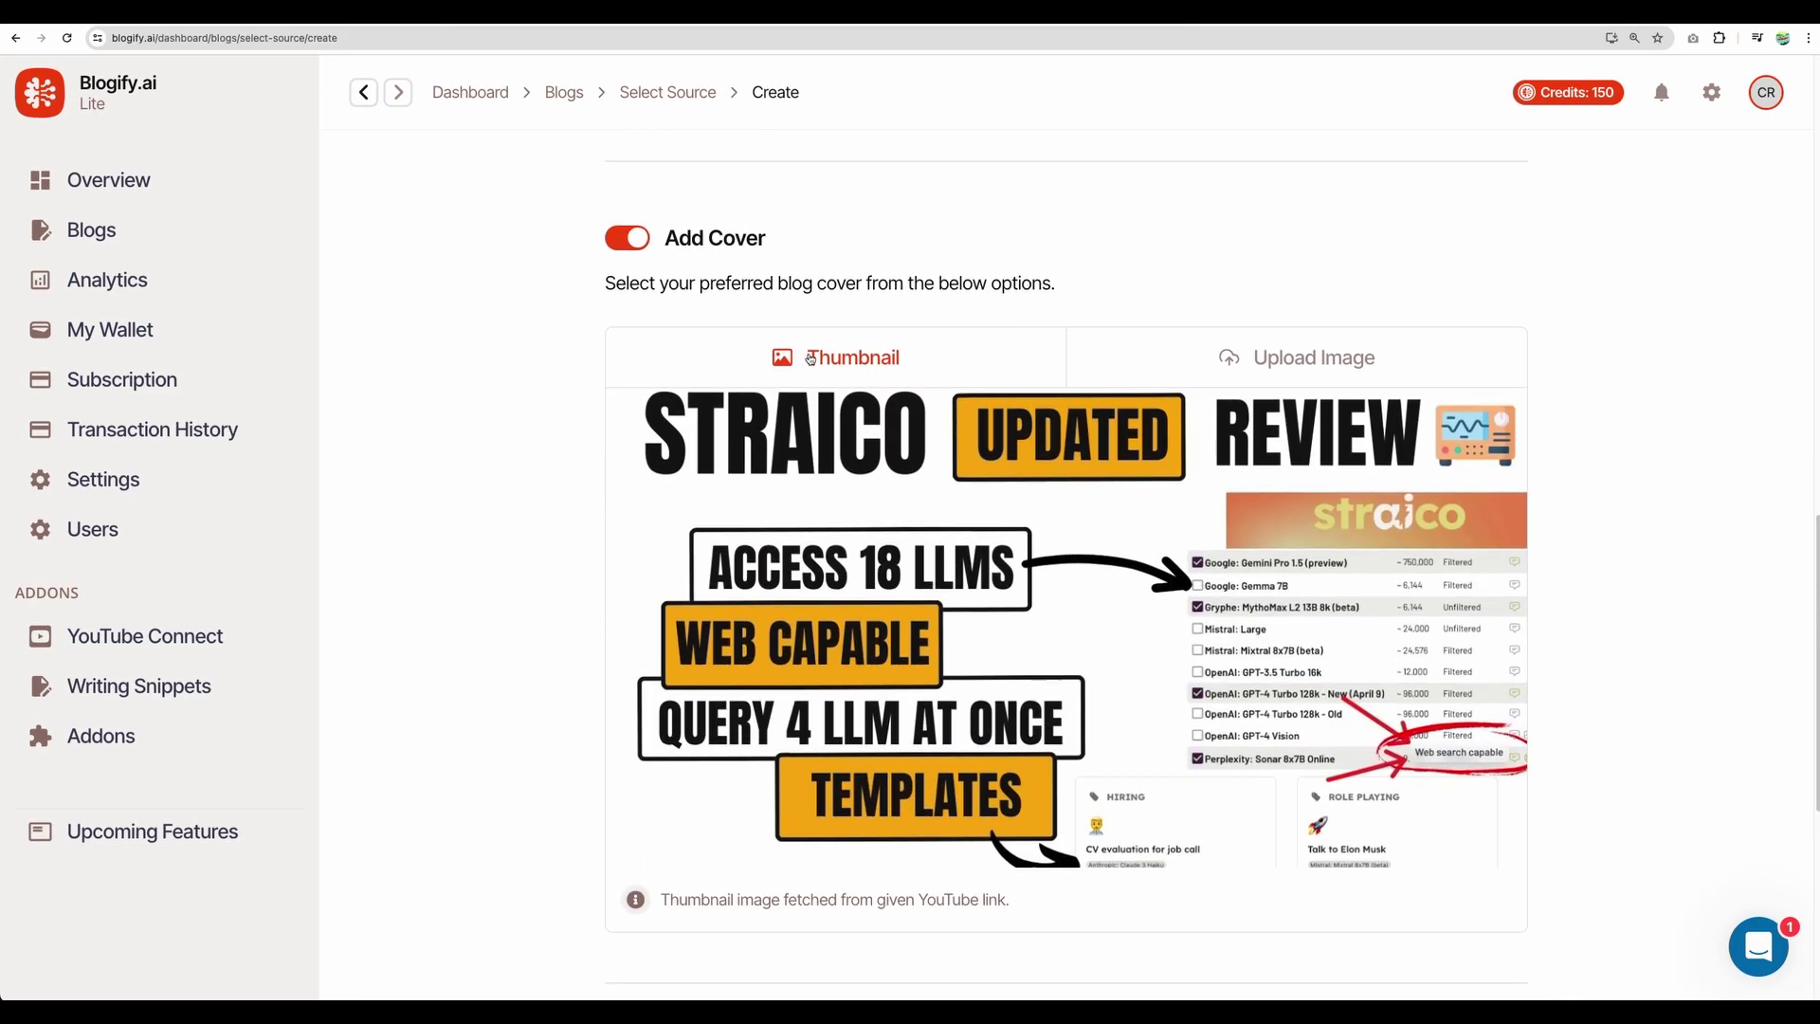
pyautogui.click(1300, 357)
pyautogui.click(836, 333)
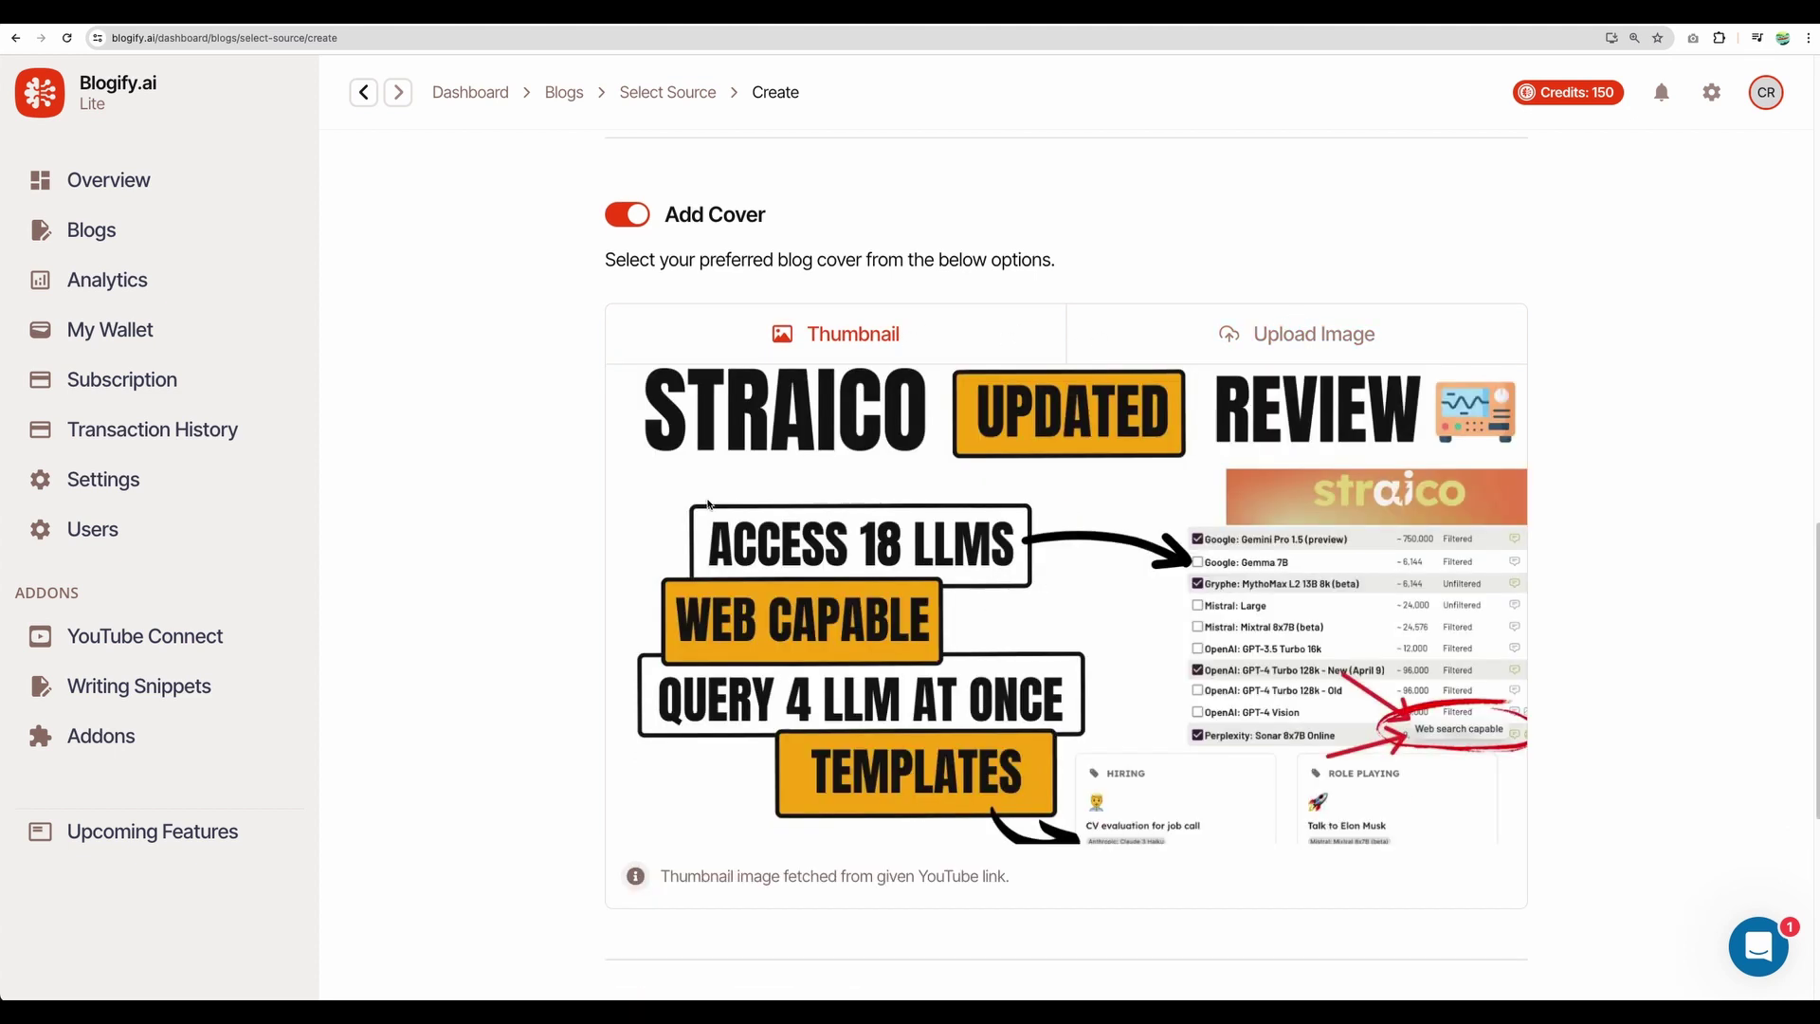
pyautogui.scroll(-6, 520, 528)
pyautogui.click(629, 470)
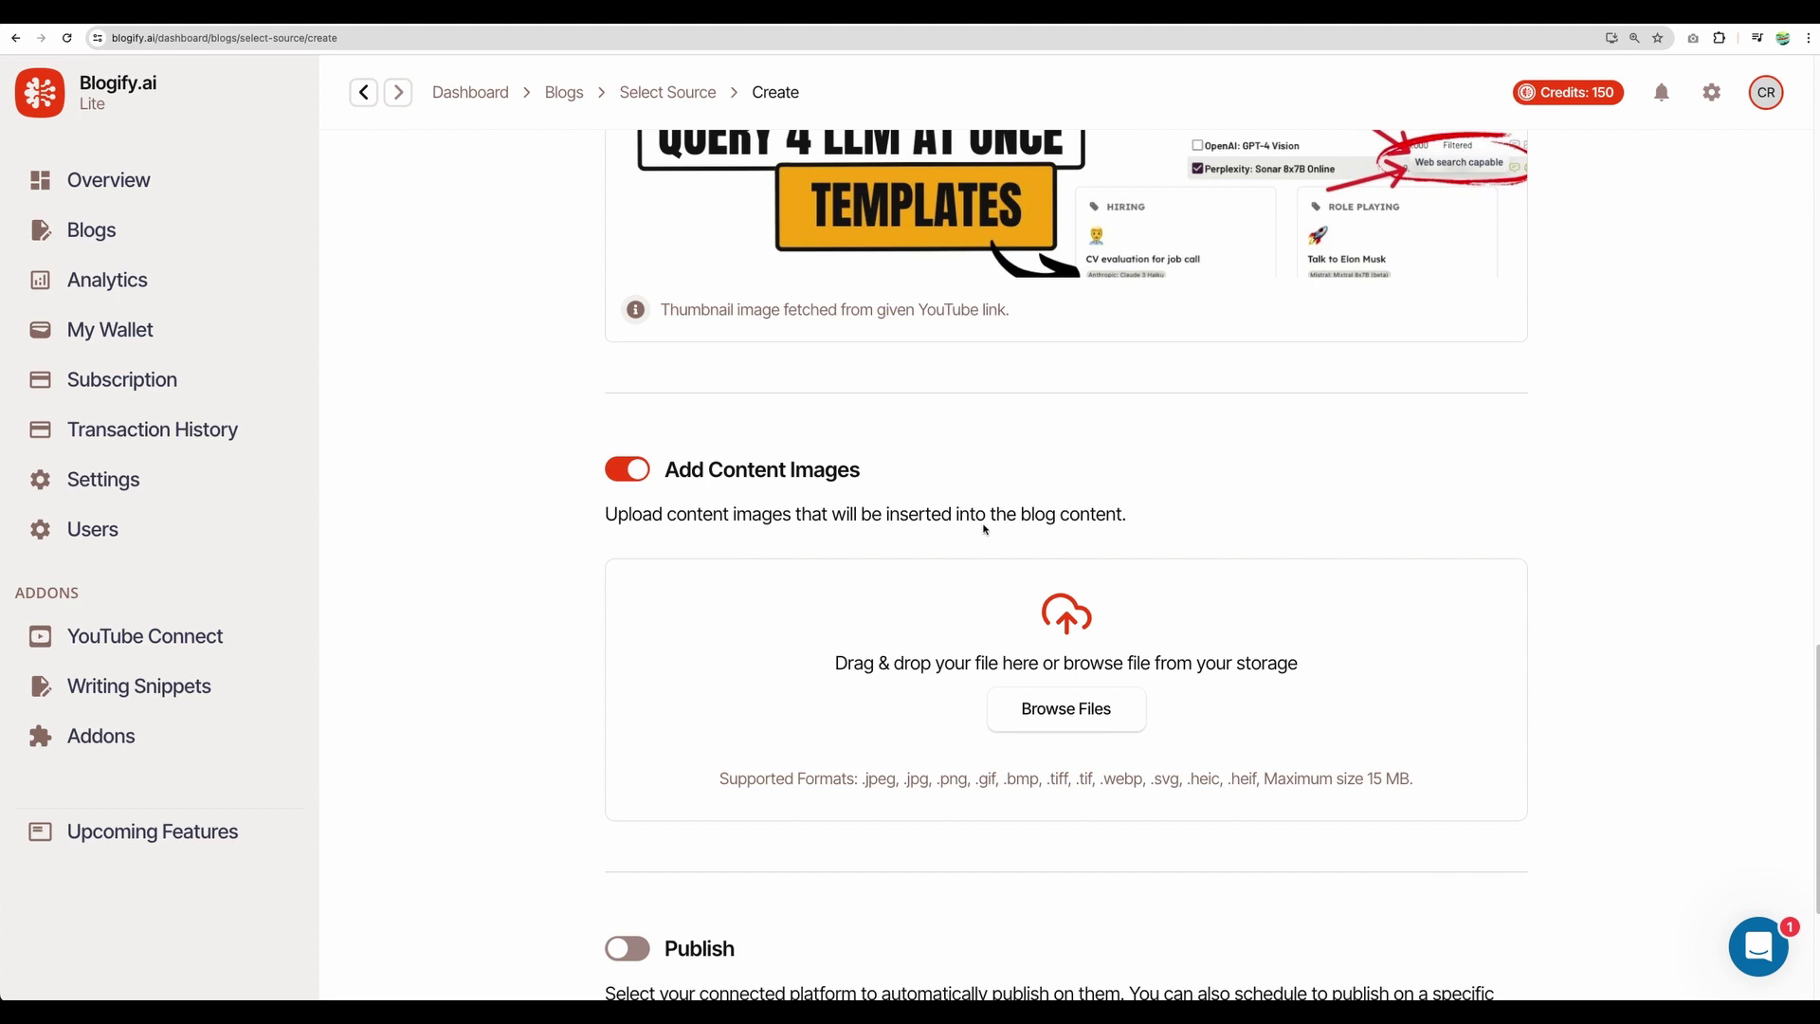
pyautogui.scroll(-1, 985, 529)
pyautogui.scroll(-2, 1002, 468)
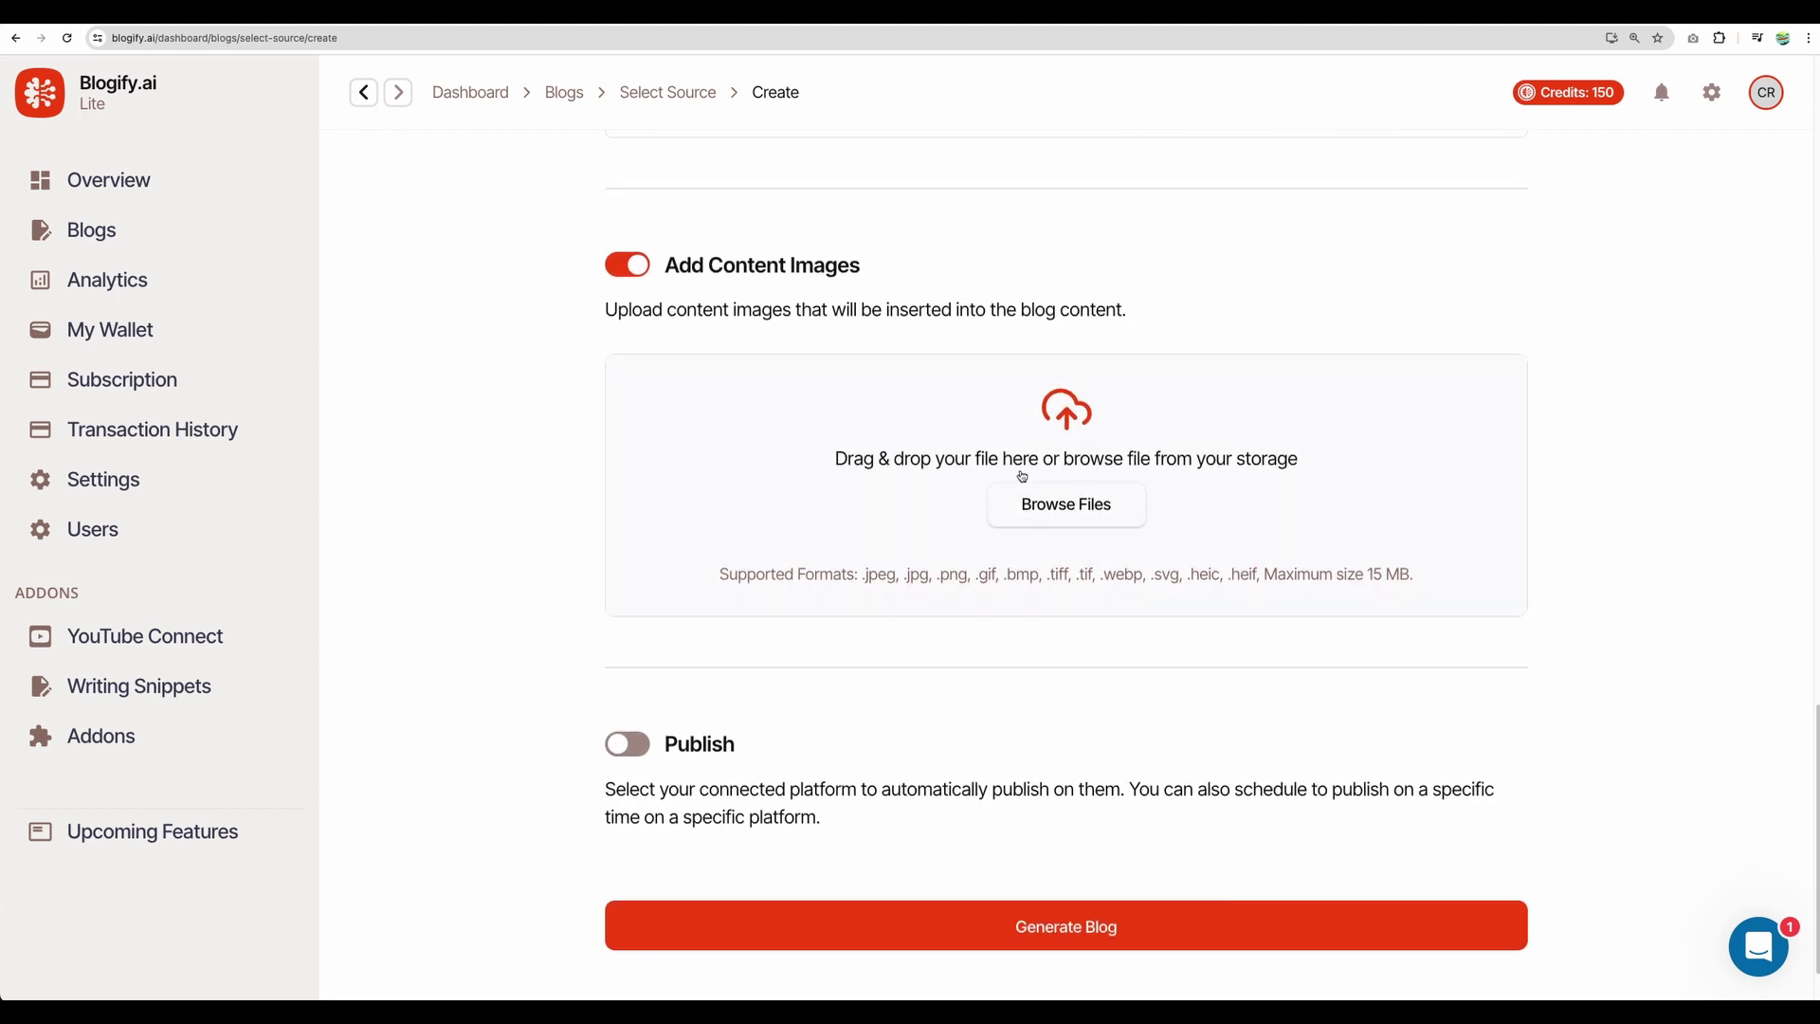
# Switch content images off and Publish on, then pick Mailchimp, keeping the blog as a draft
pyautogui.click(629, 265)
pyautogui.click(627, 651)
pyautogui.scroll(-2, 878, 670)
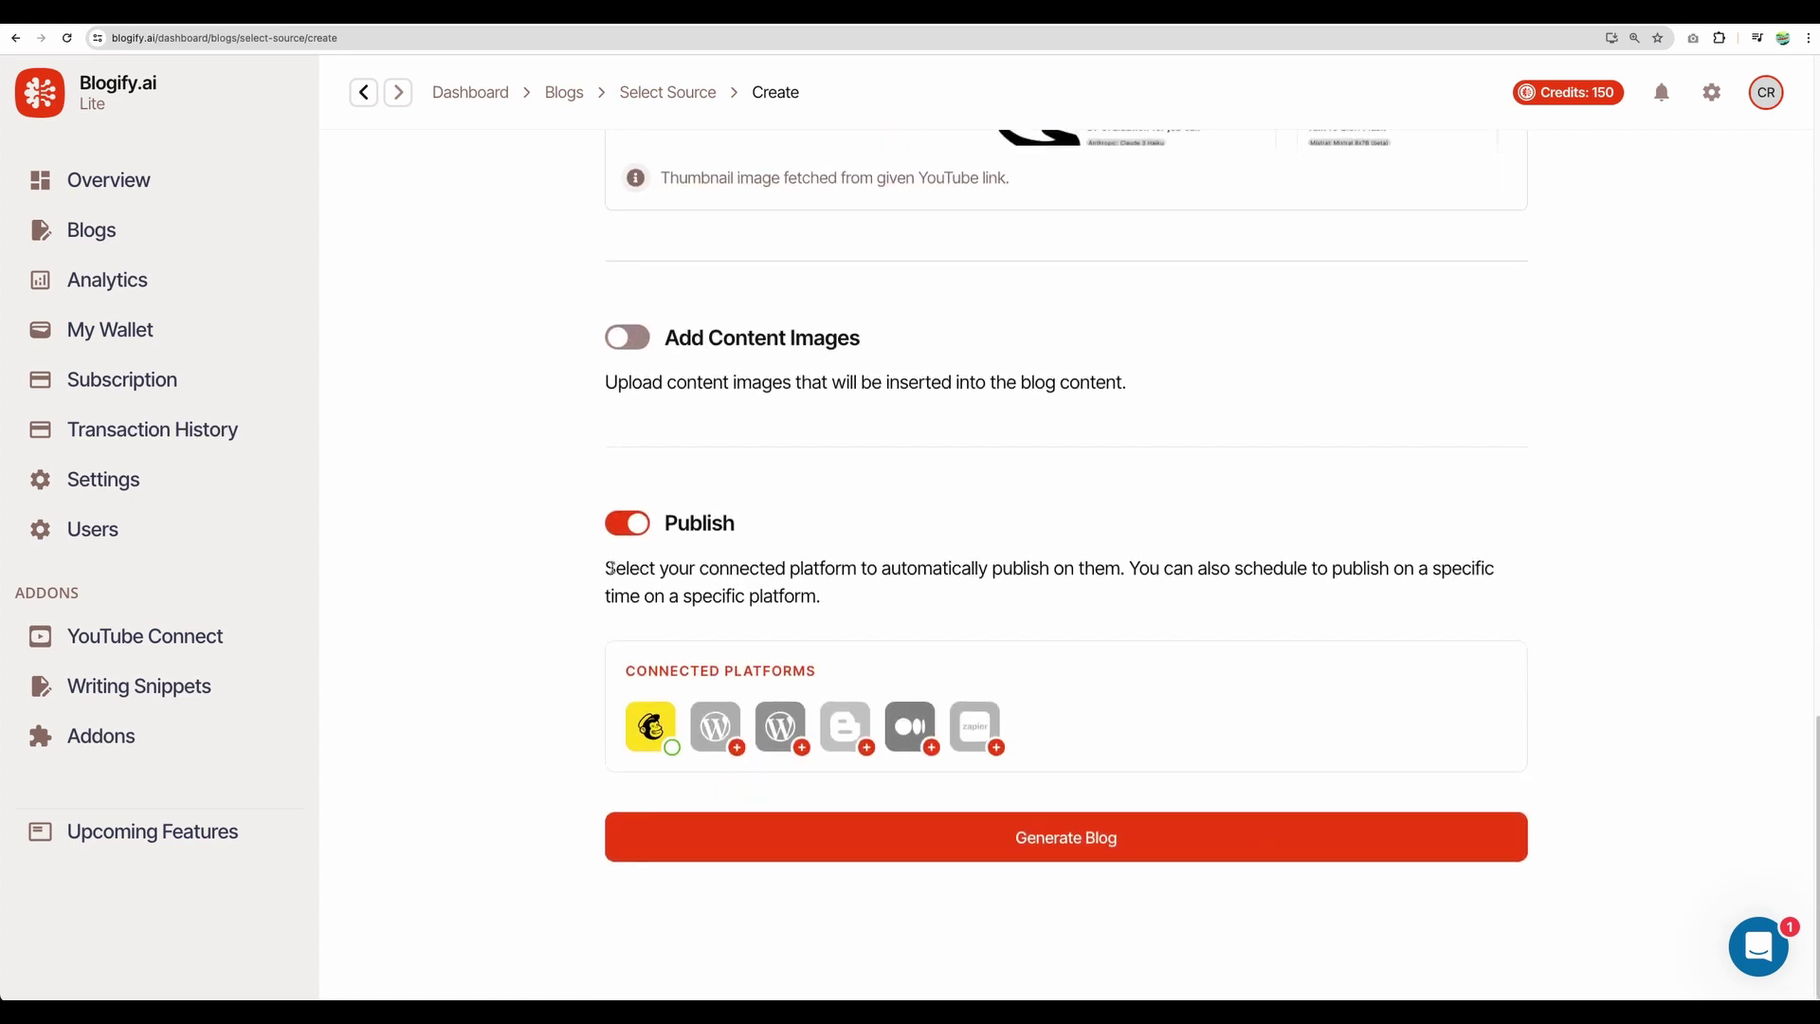
pyautogui.moveTo(614, 560); pyautogui.dragTo(1068, 588)
pyautogui.click(1068, 589)
pyautogui.click(674, 748)
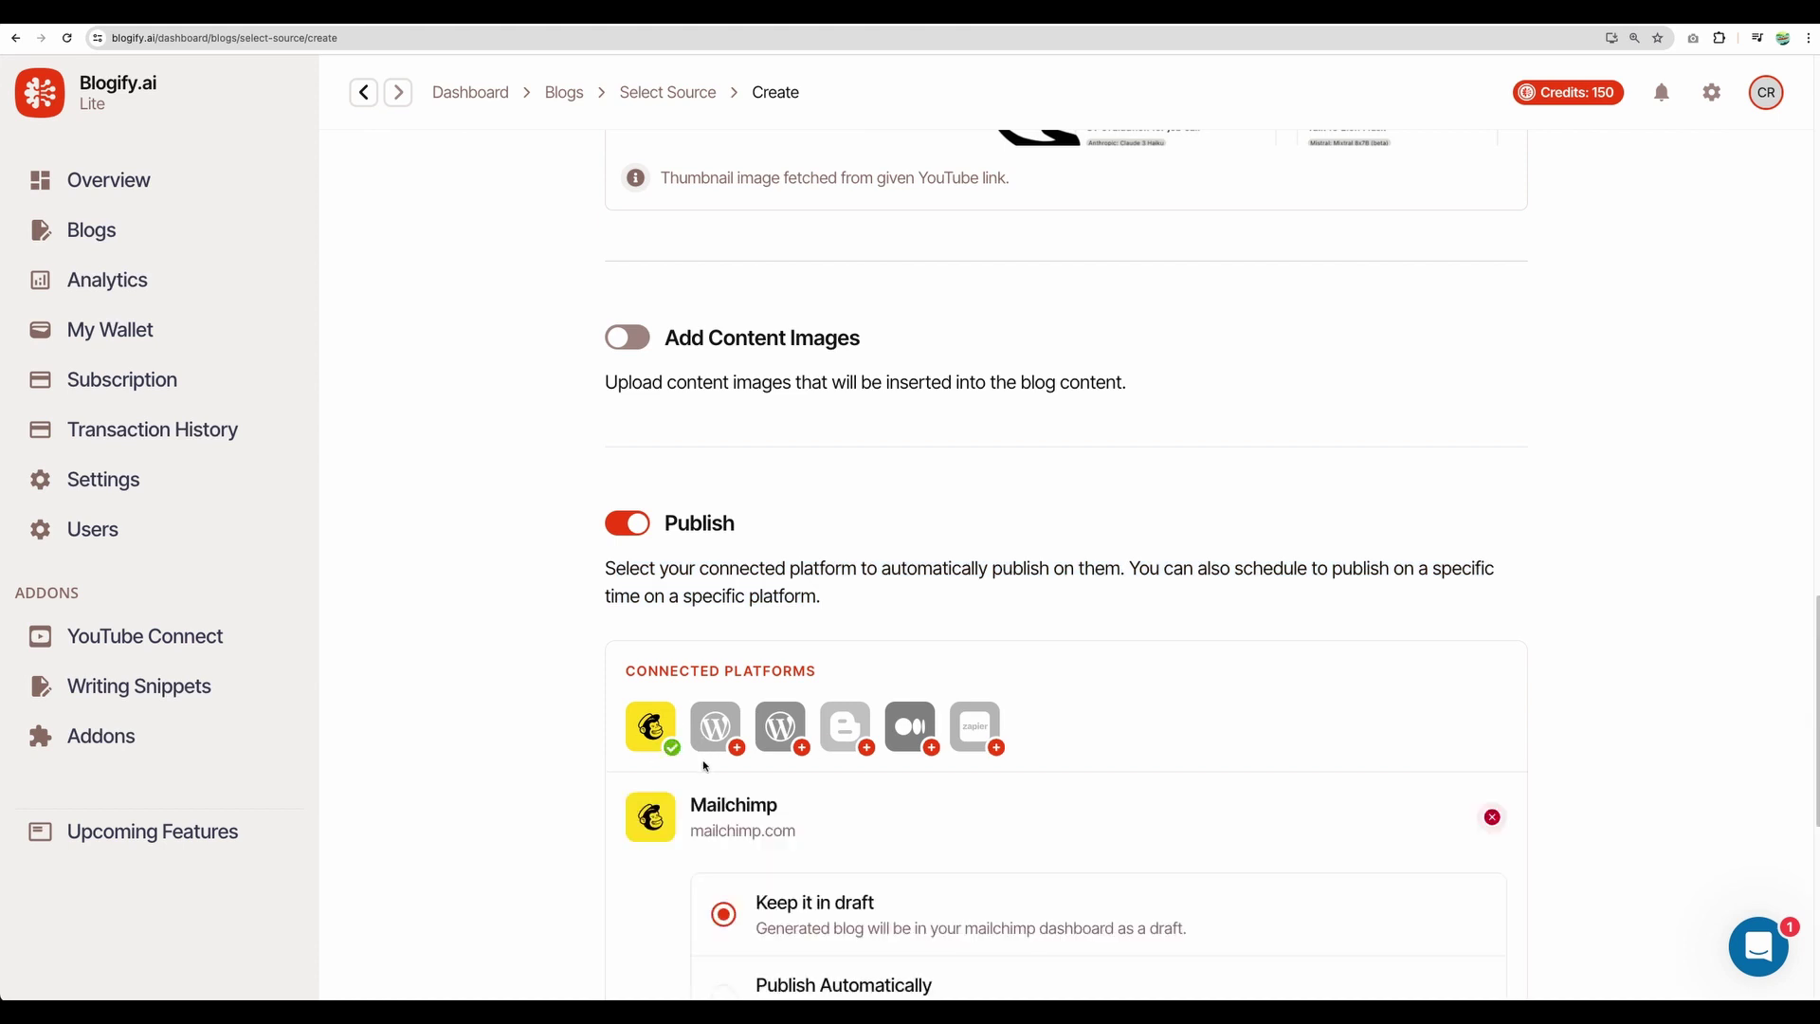
pyautogui.scroll(-2, 702, 682)
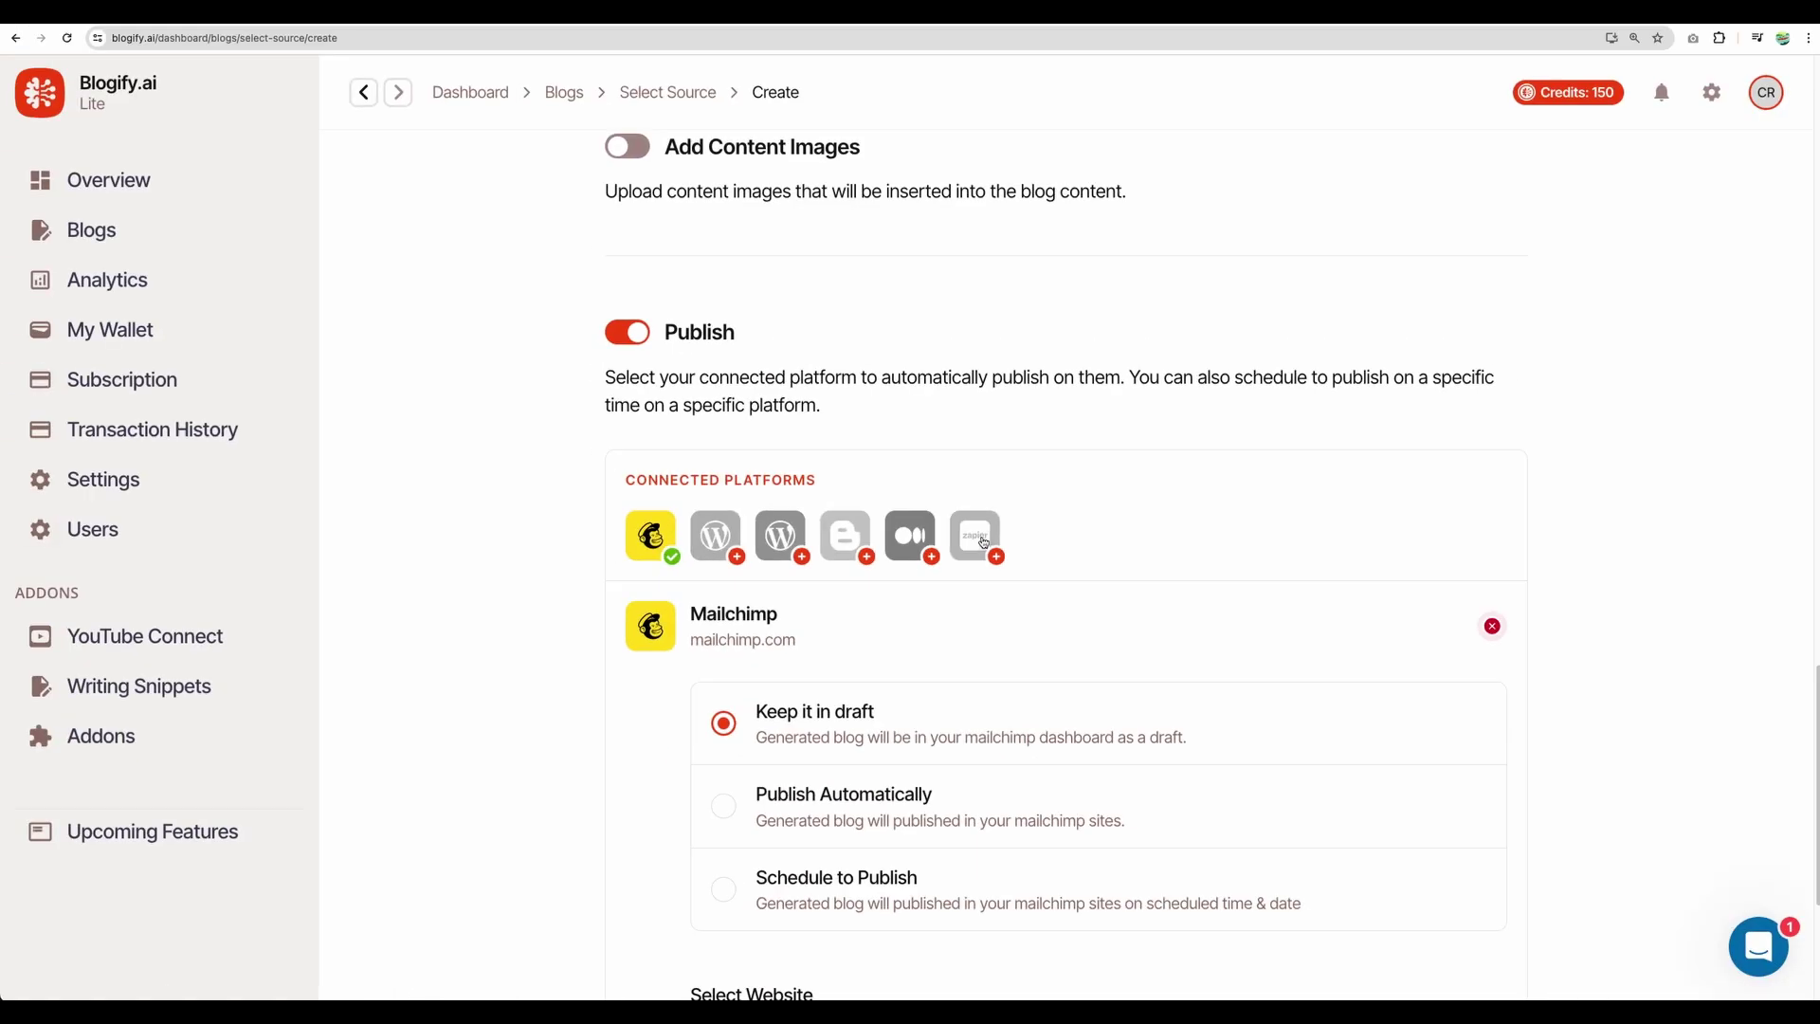
# Pick Zapier under Connected Platforms, start connecting it, and read through the Zapier Connect guide
pyautogui.click(982, 541)
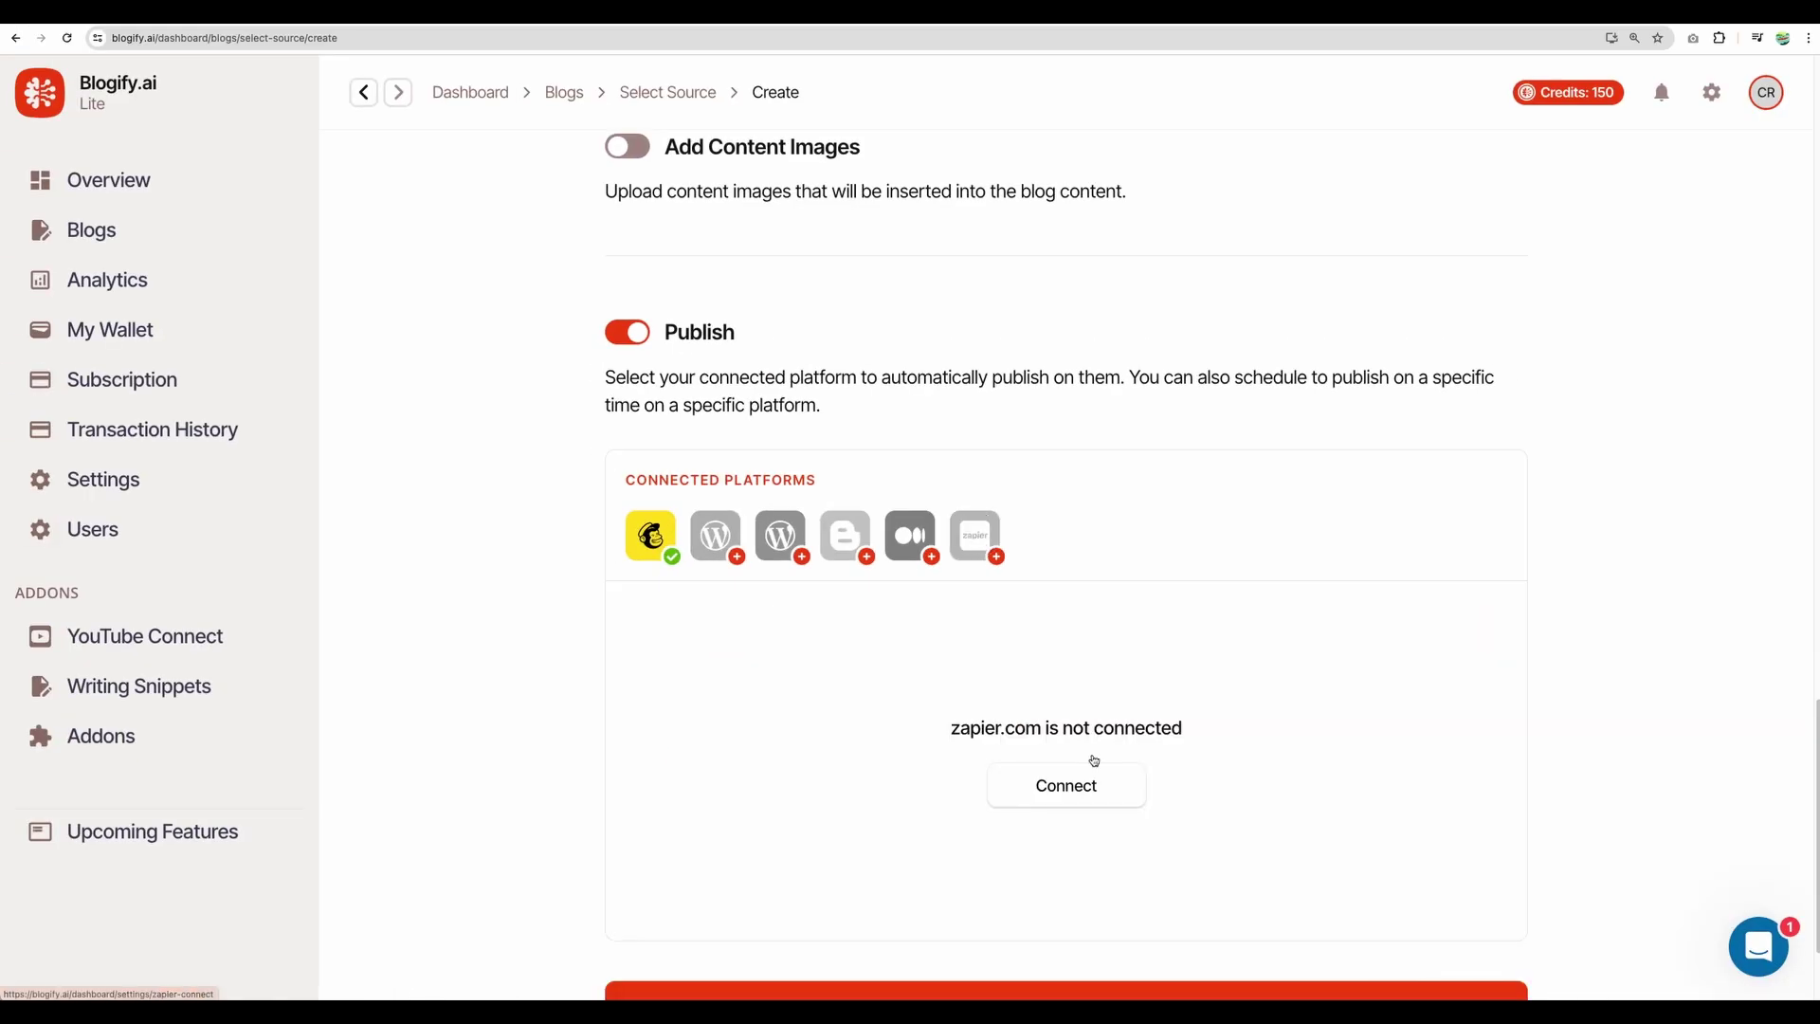
pyautogui.click(1082, 795)
pyautogui.scroll(-20, 912, 498)
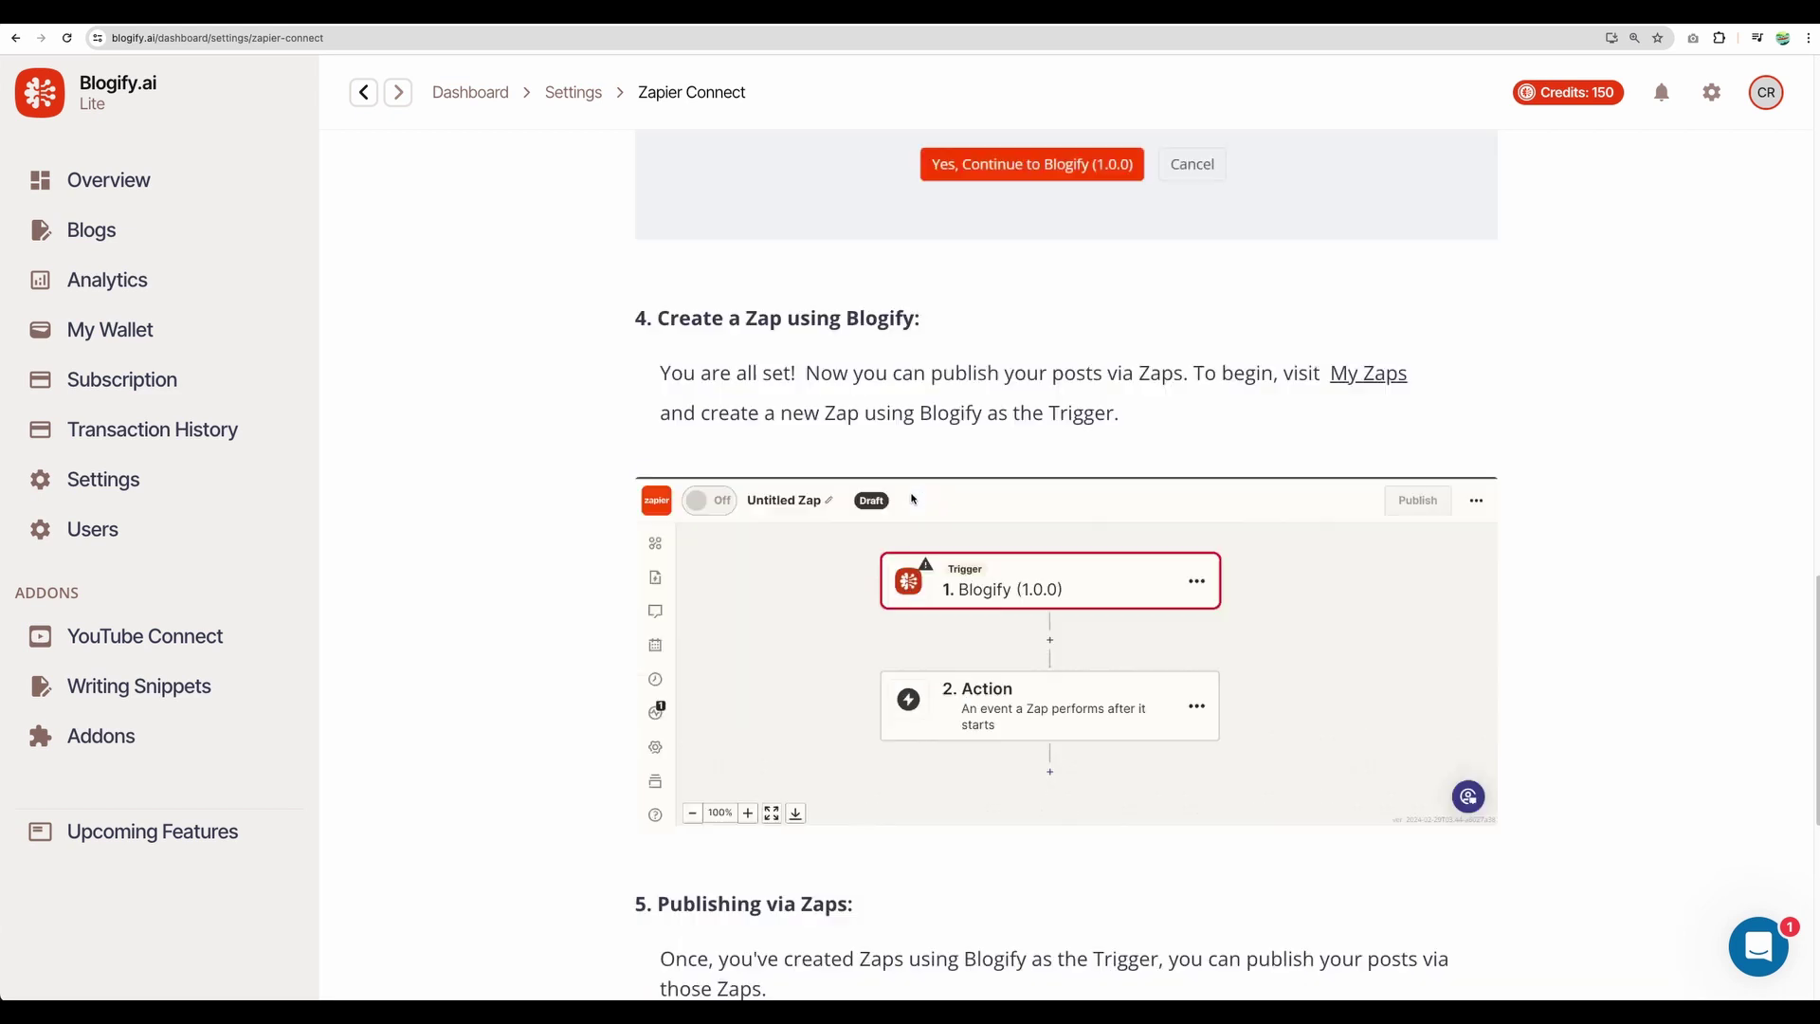
pyautogui.scroll(15, 912, 497)
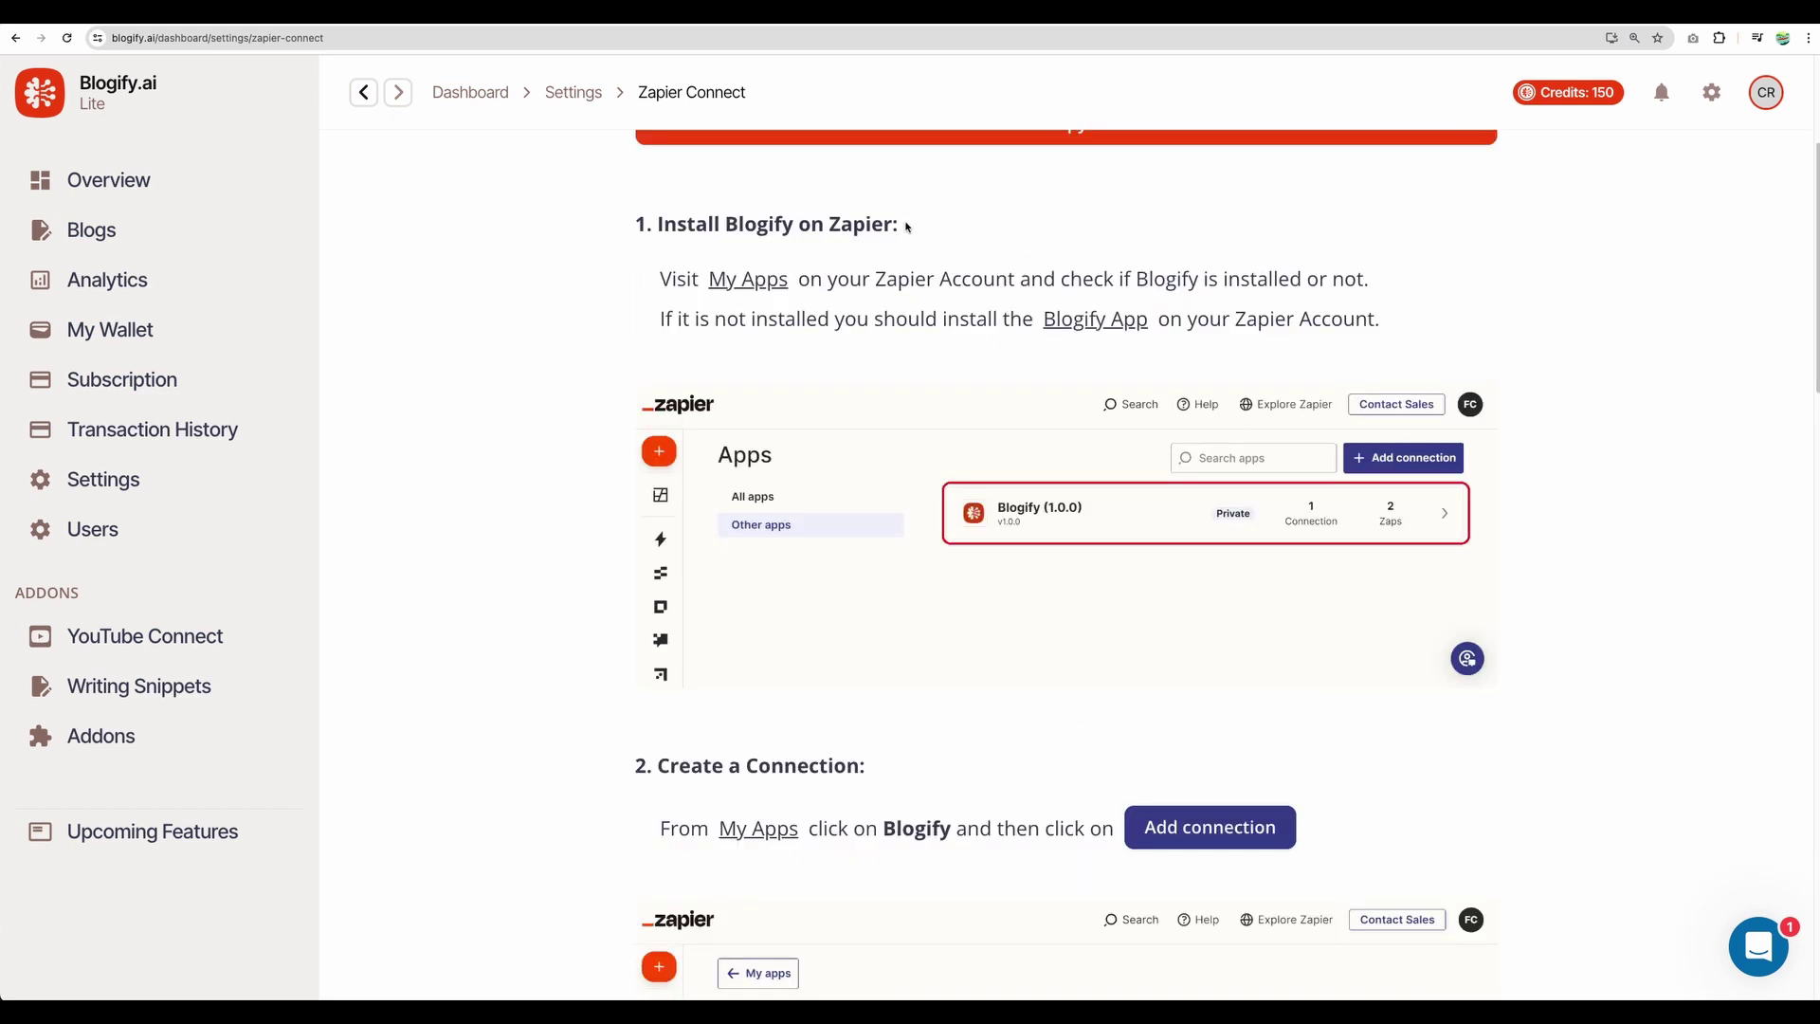
pyautogui.scroll(-7, 906, 225)
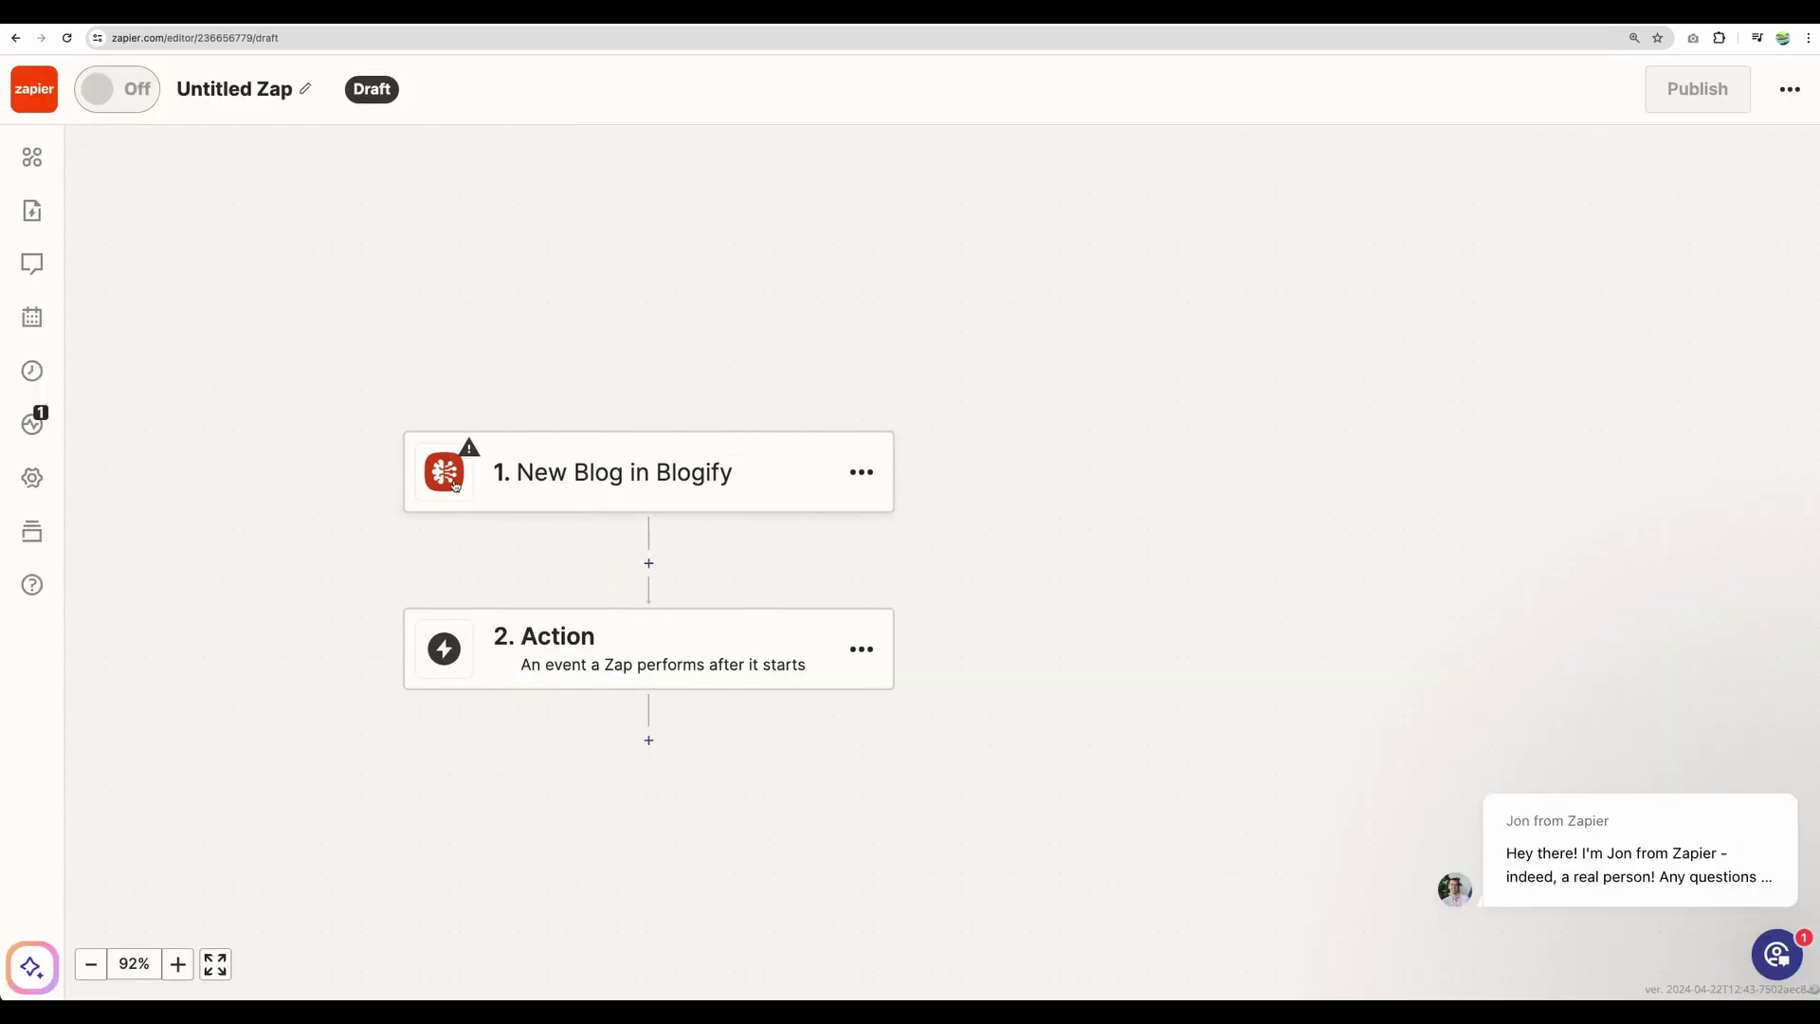
pyautogui.scroll(-2, 549, 297)
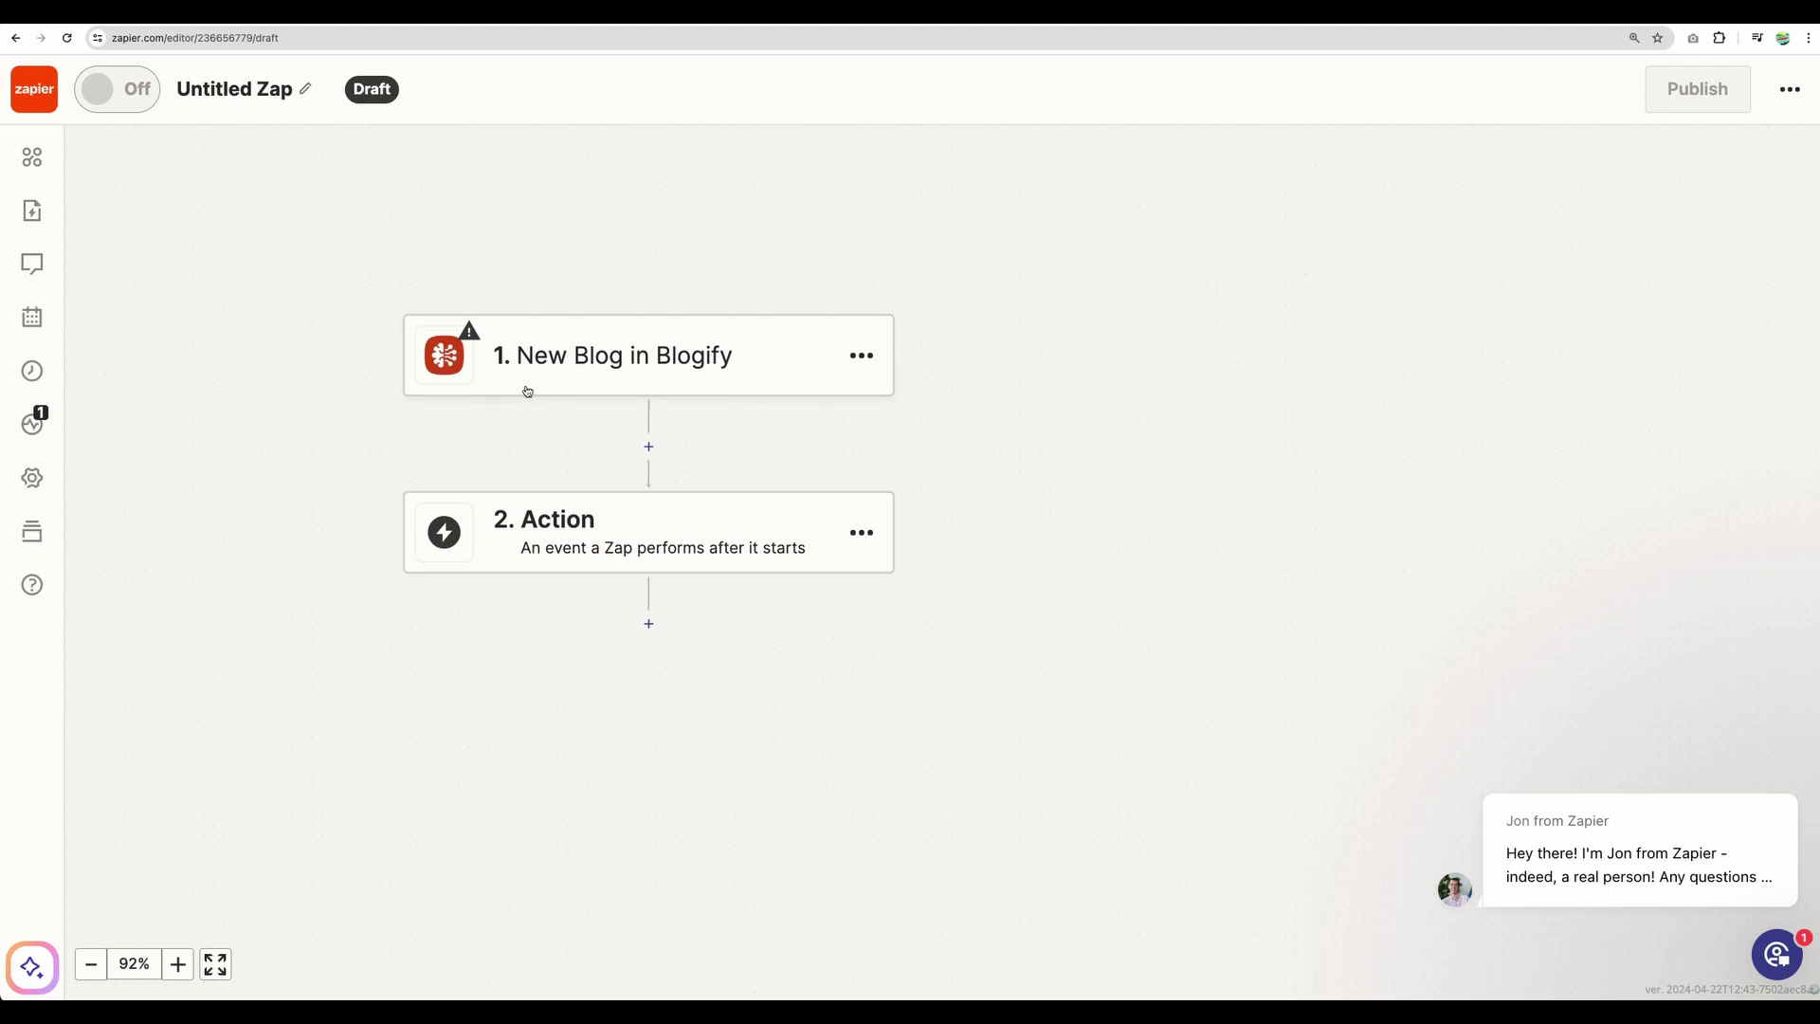
# Add WordPress as the Zap's action step after New Blog in Blogify and list its events
pyautogui.click(598, 540)
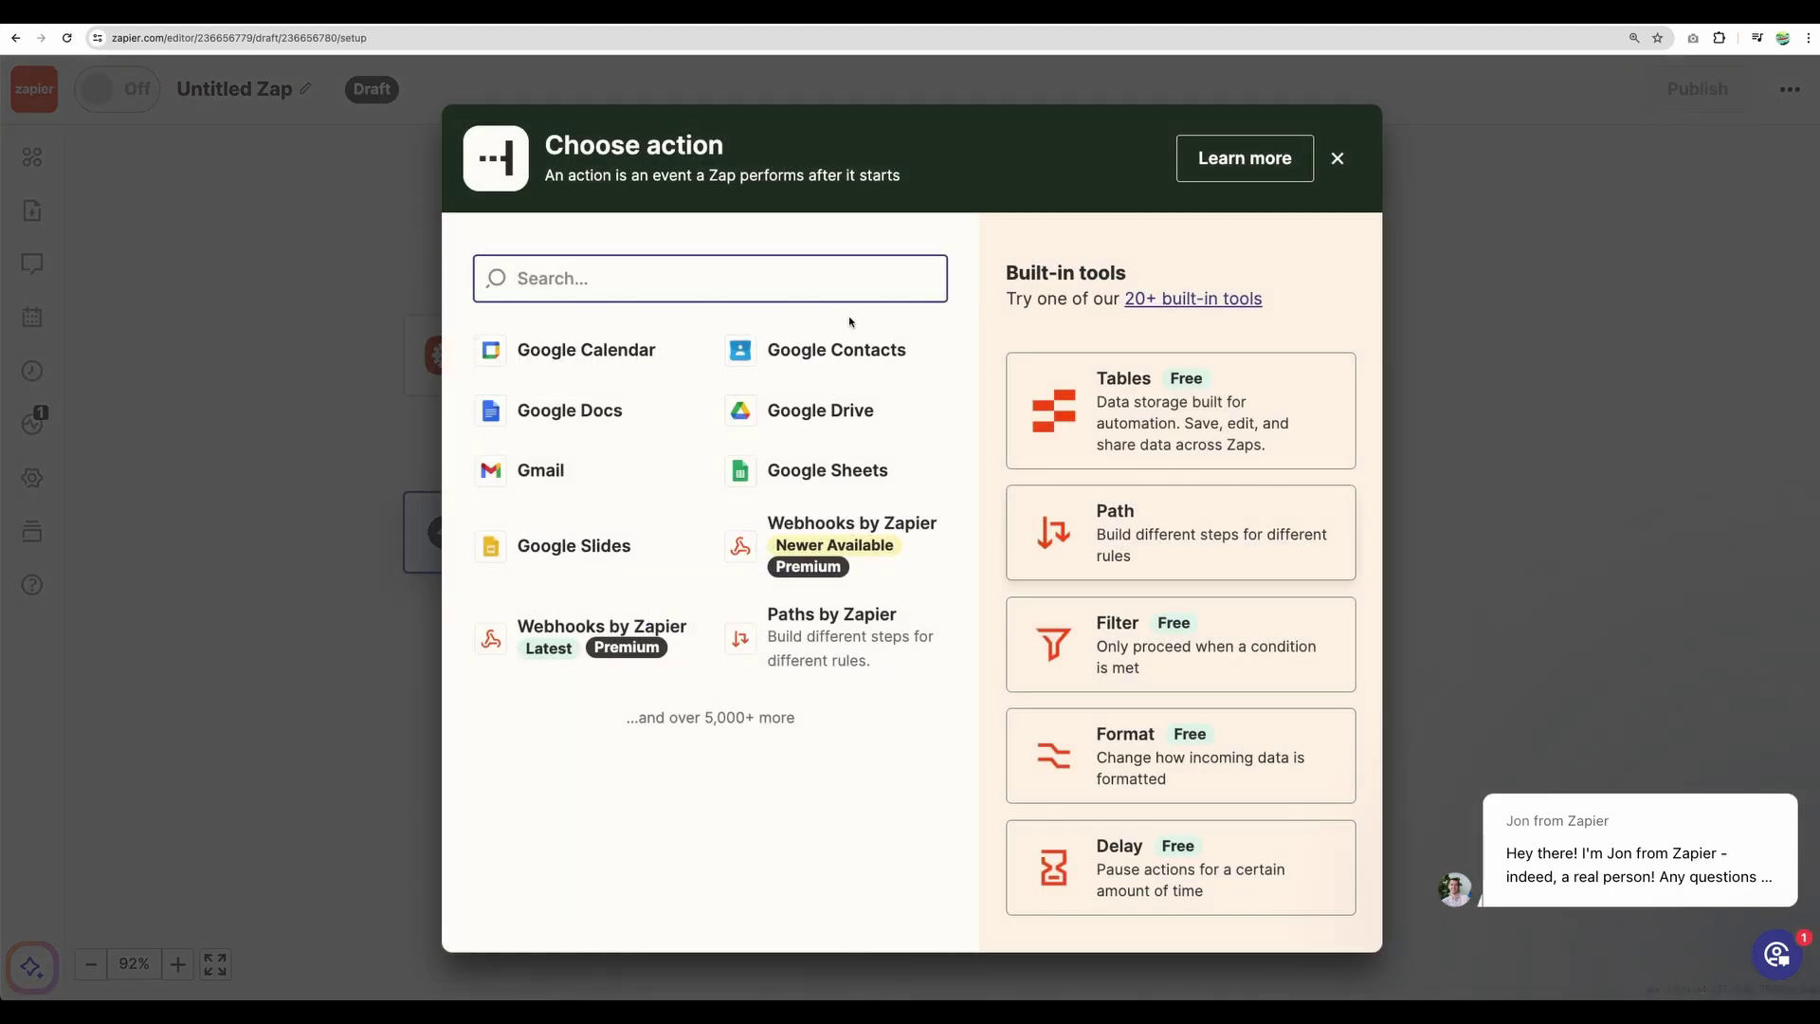
pyautogui.write('wordpre')
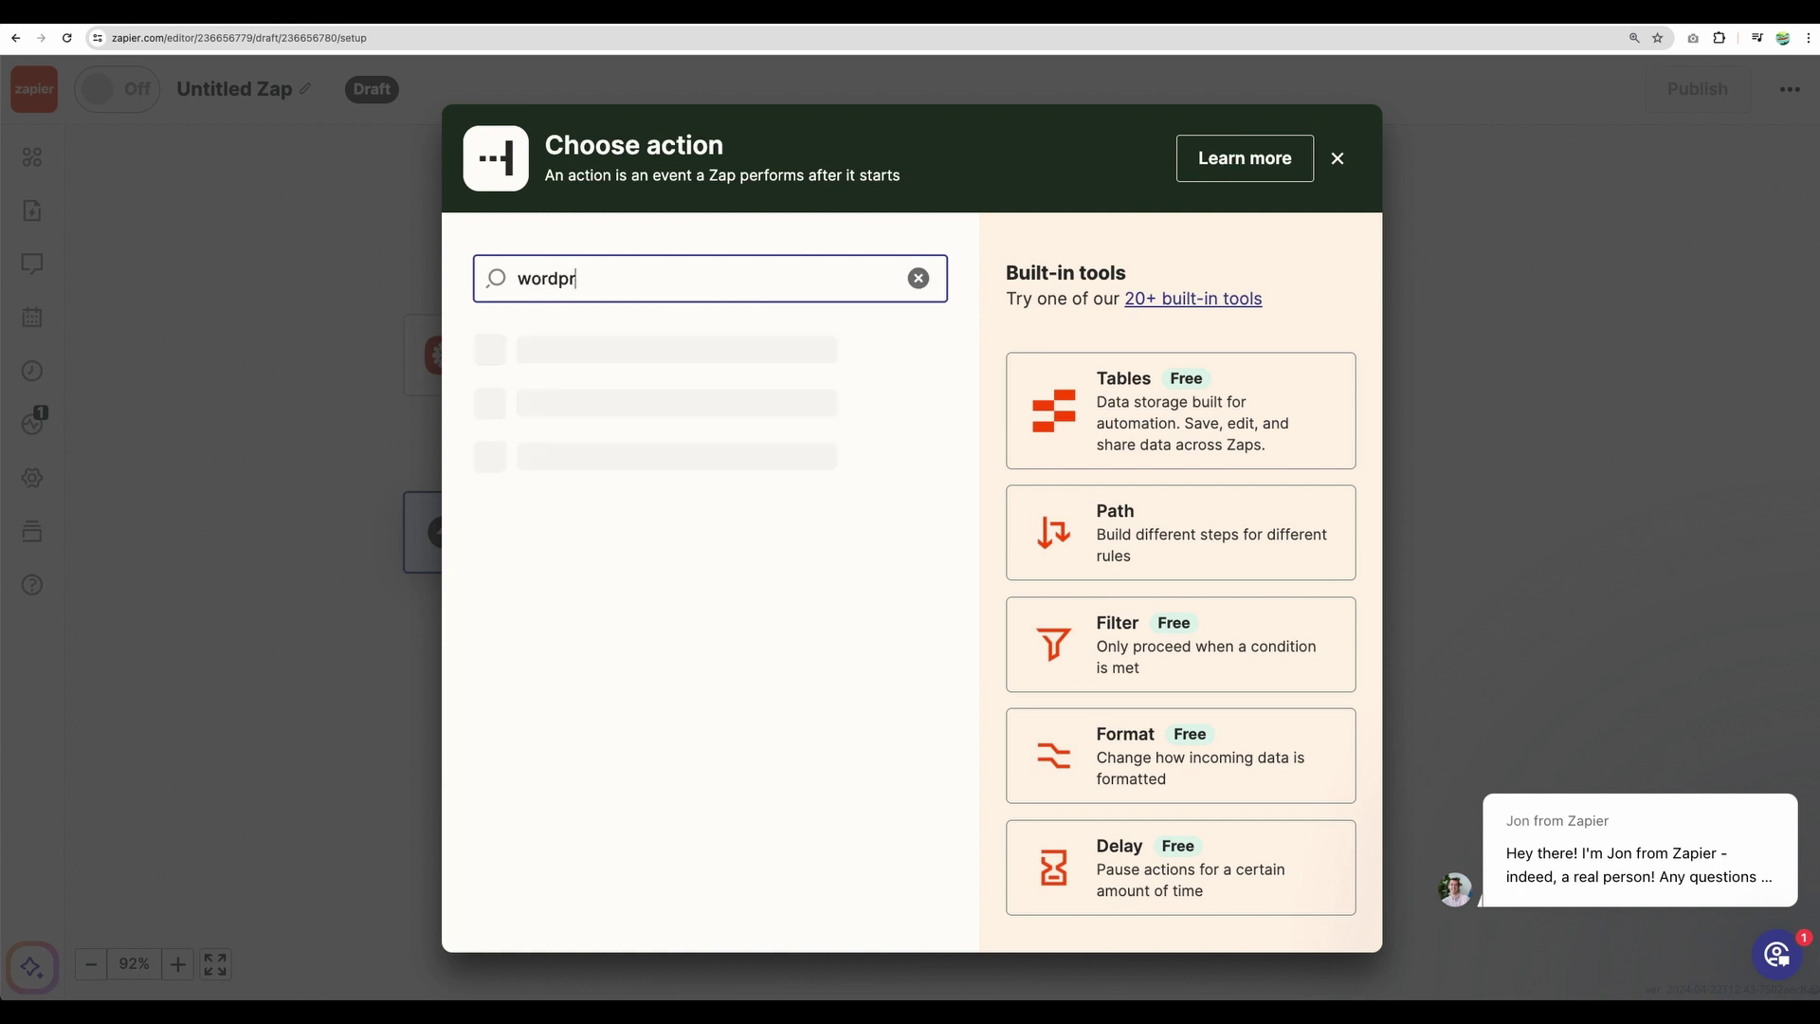
pyautogui.click(711, 368)
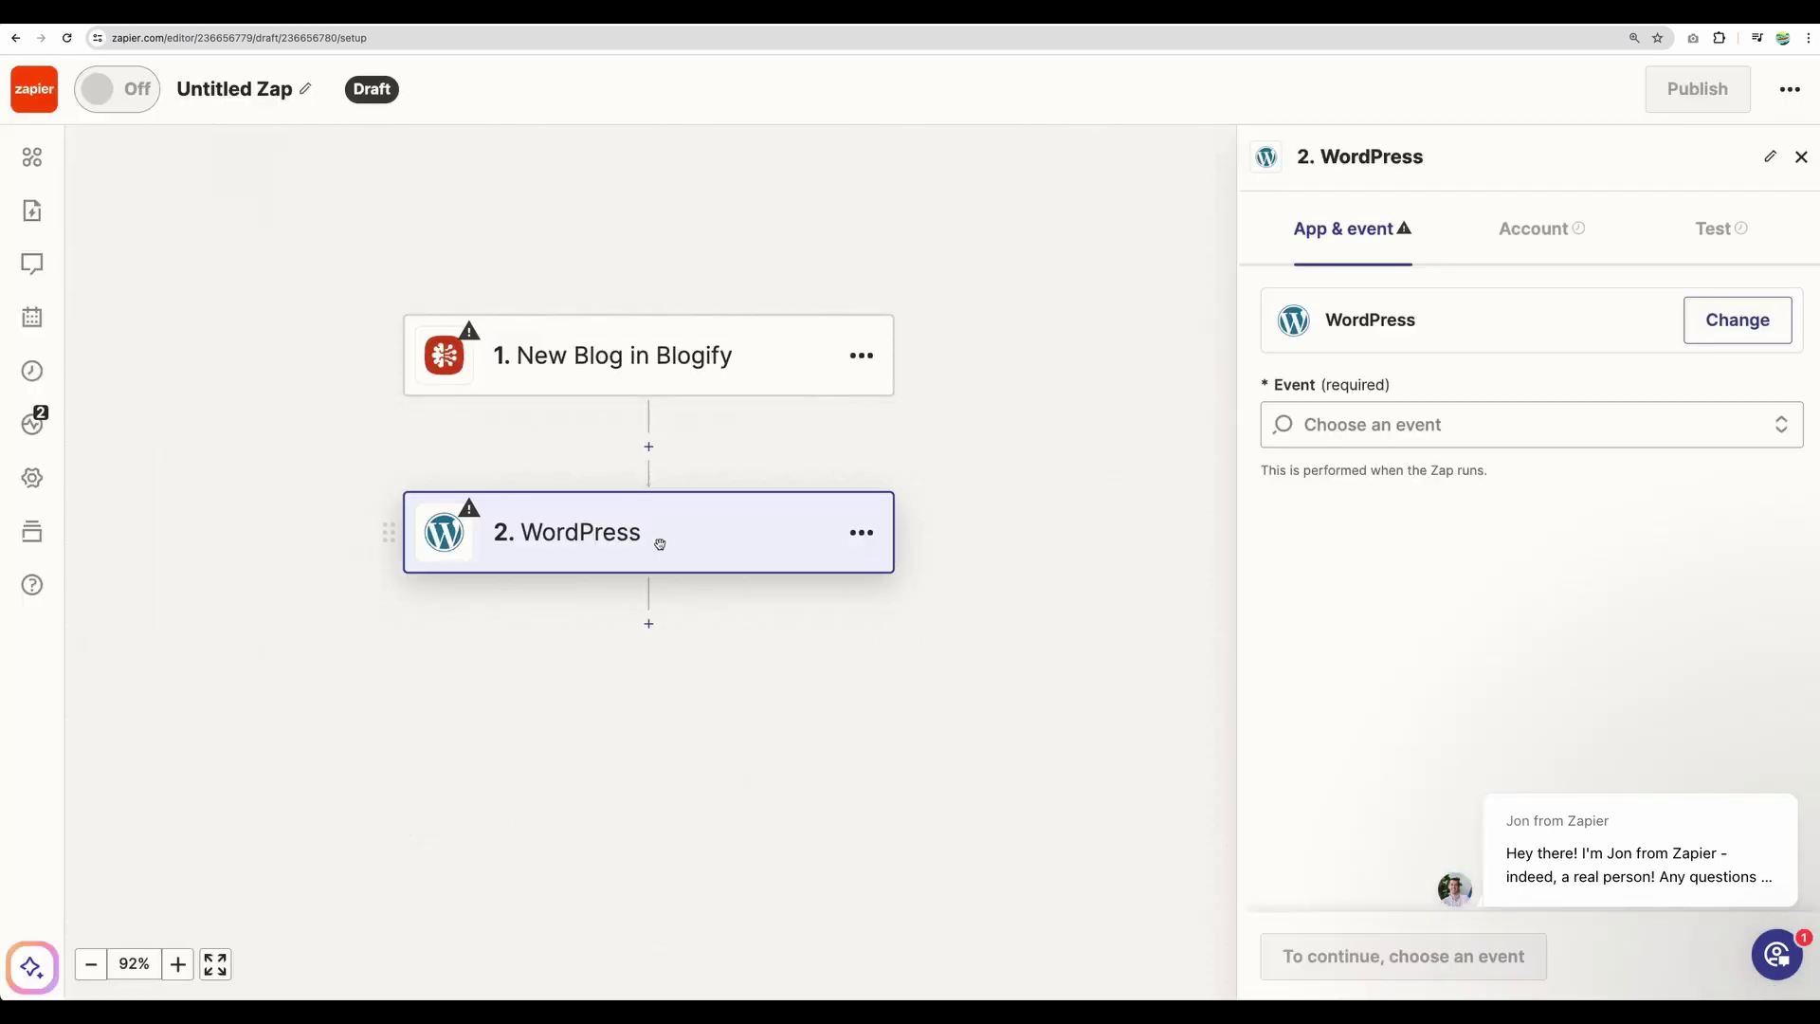
pyautogui.click(1398, 423)
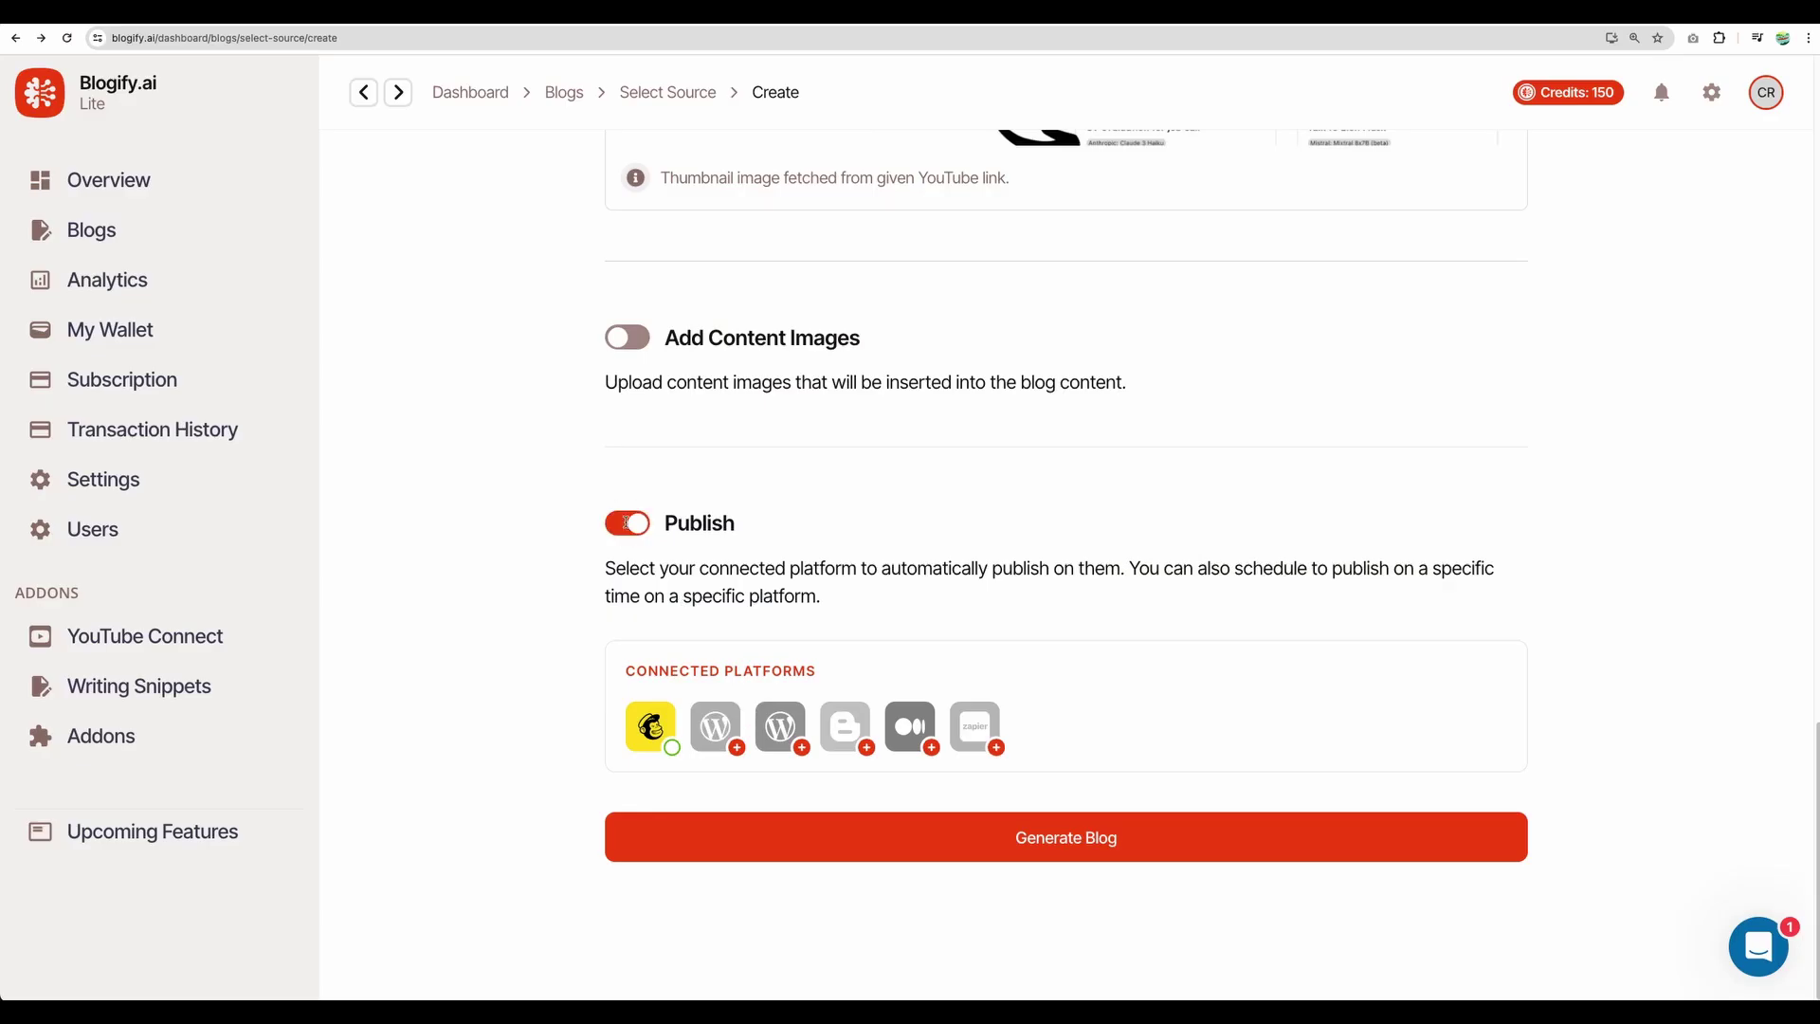
# Turn auto-publishing off and generate the blog from the Straico video
pyautogui.click(626, 523)
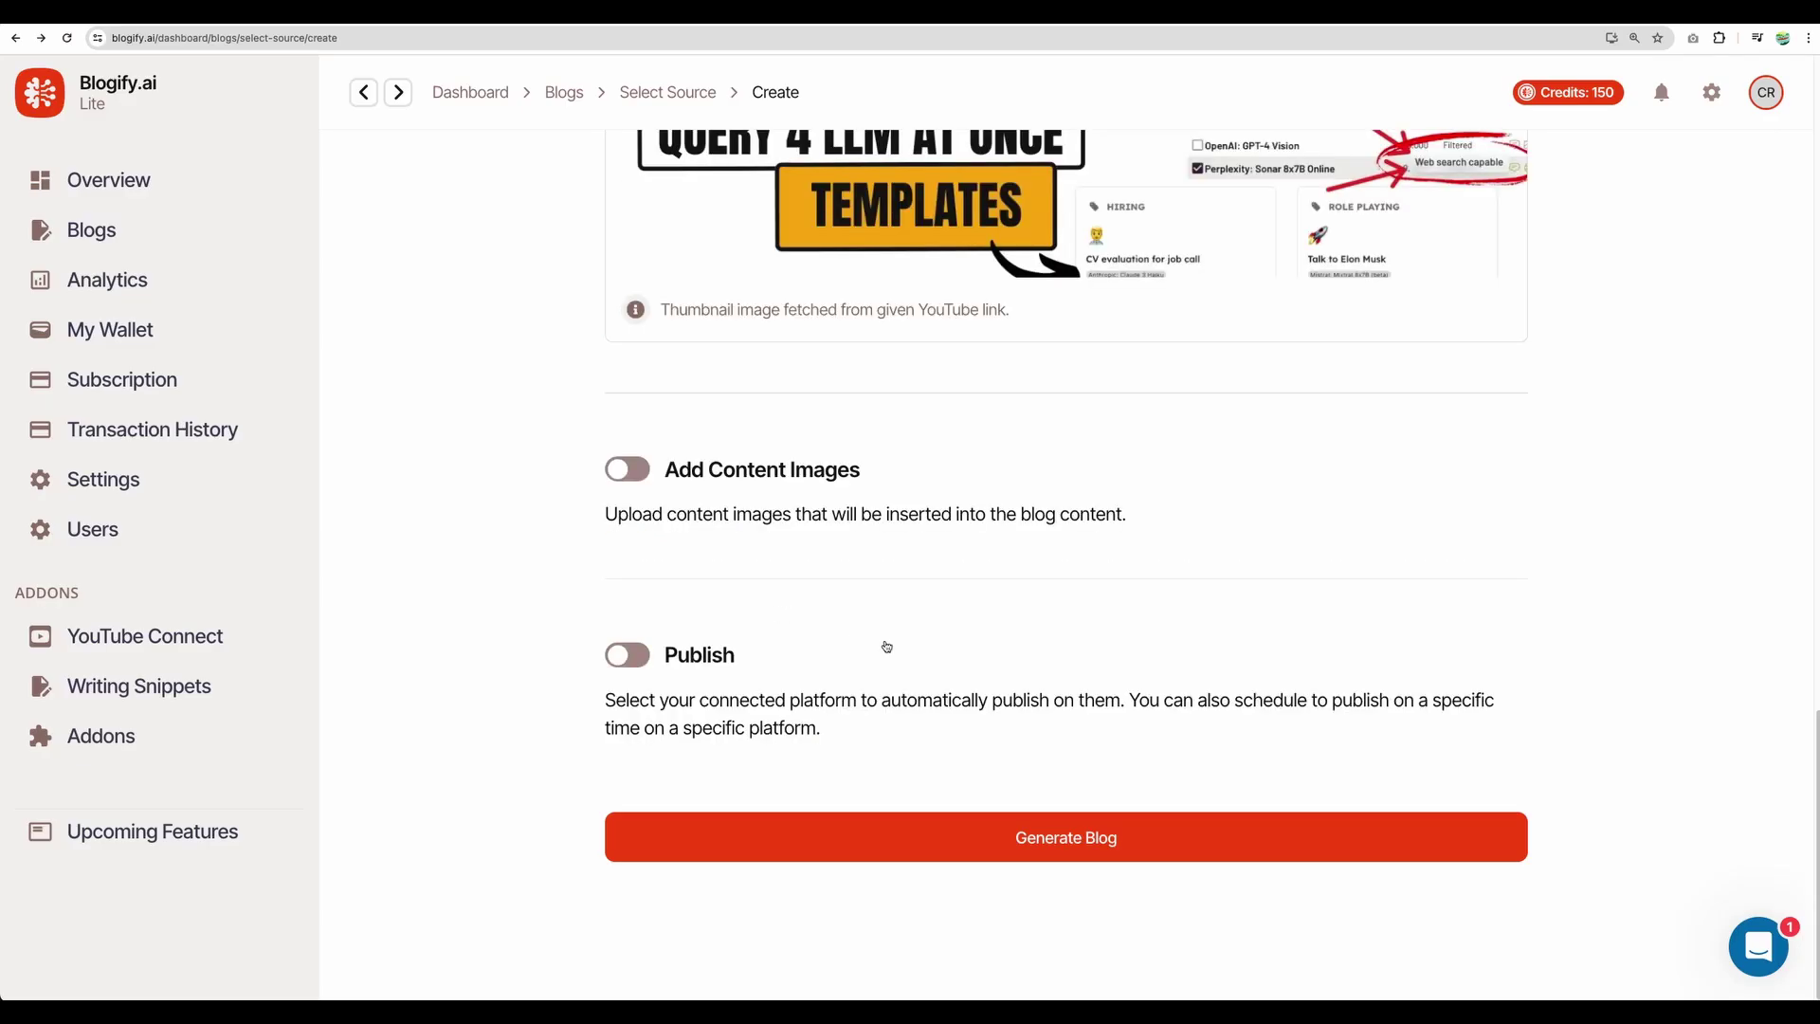
pyautogui.click(1090, 850)
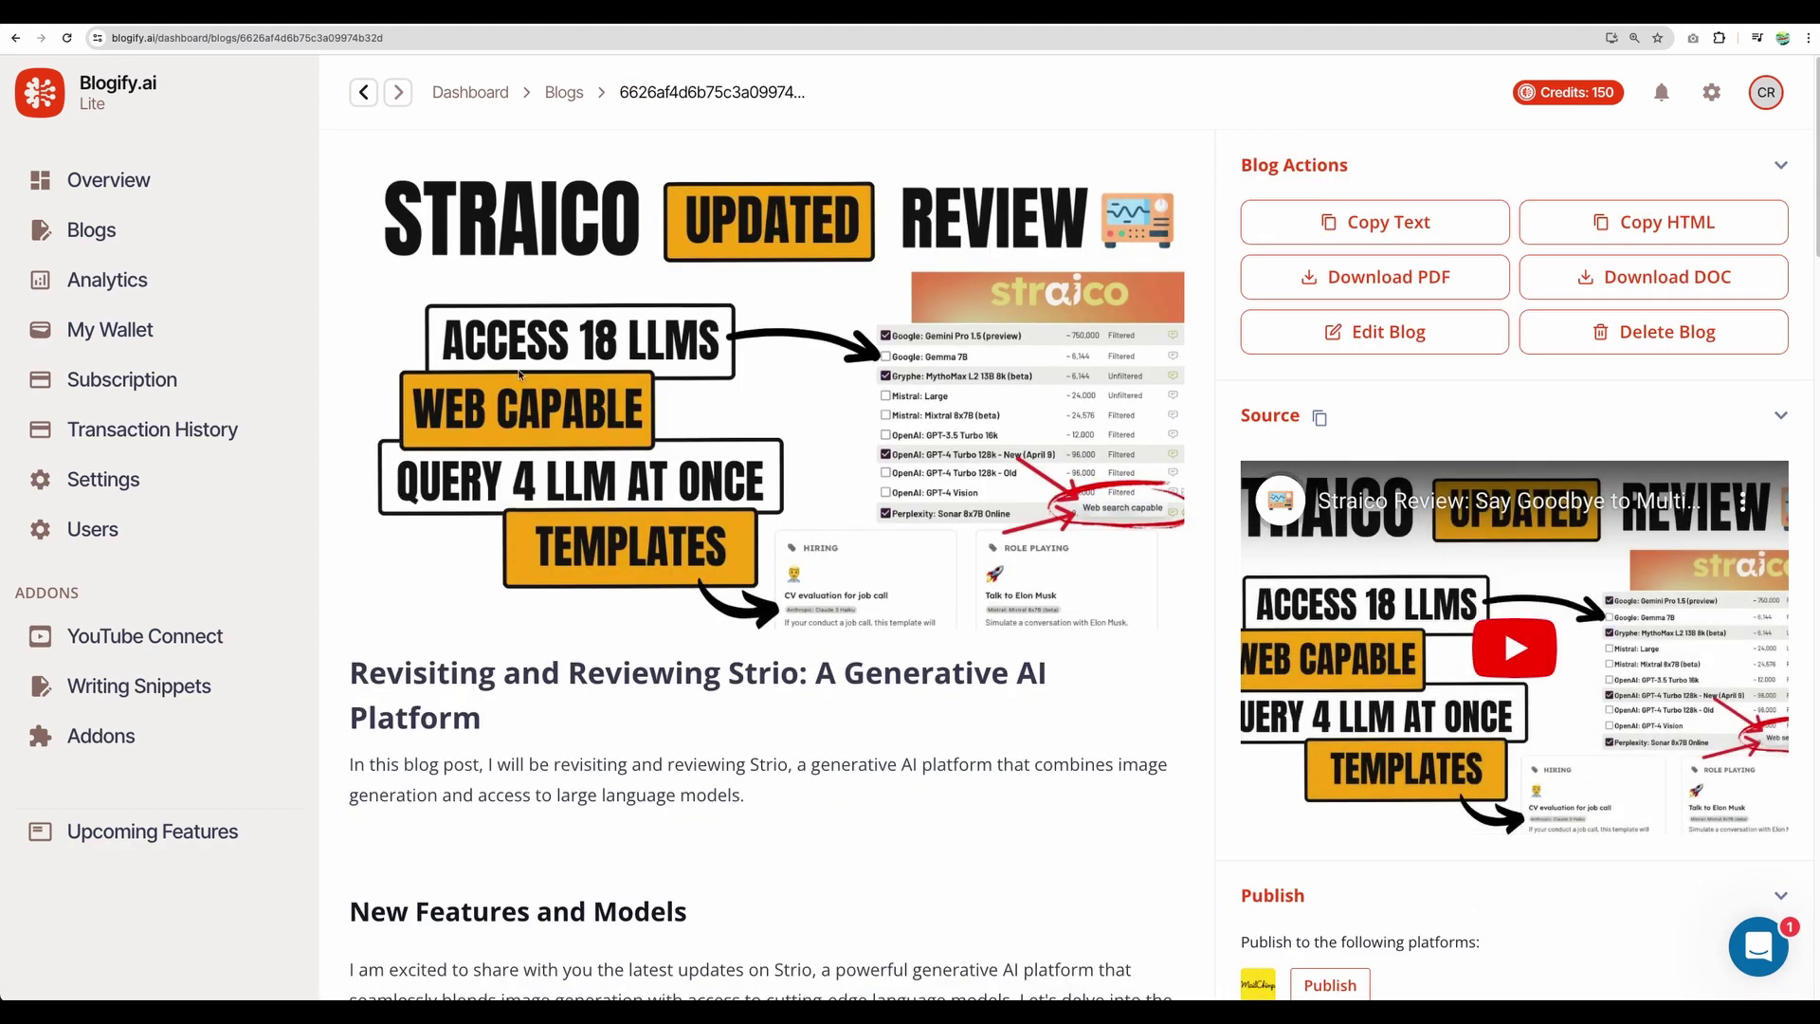
pyautogui.scroll(-3, 720, 428)
pyautogui.scroll(-10, 724, 419)
pyautogui.scroll(12, 726, 420)
pyautogui.scroll(-20, 816, 305)
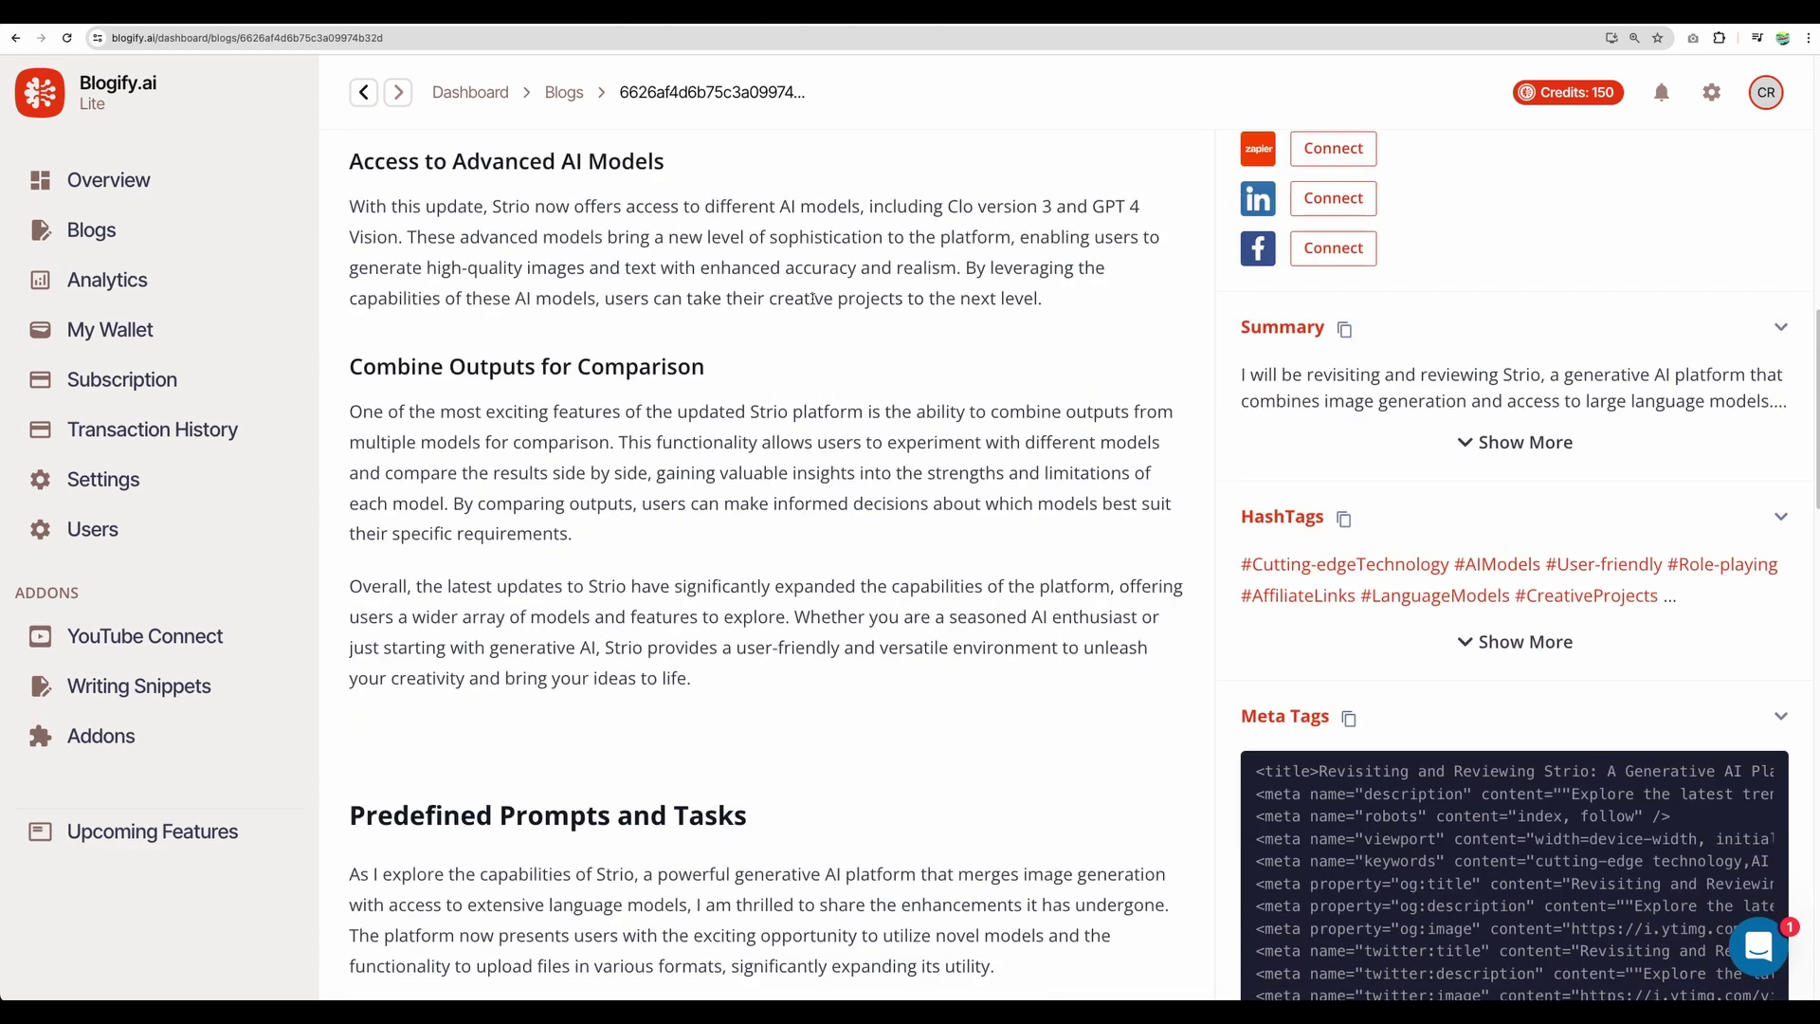
pyautogui.scroll(-20, 813, 303)
pyautogui.scroll(20, 812, 301)
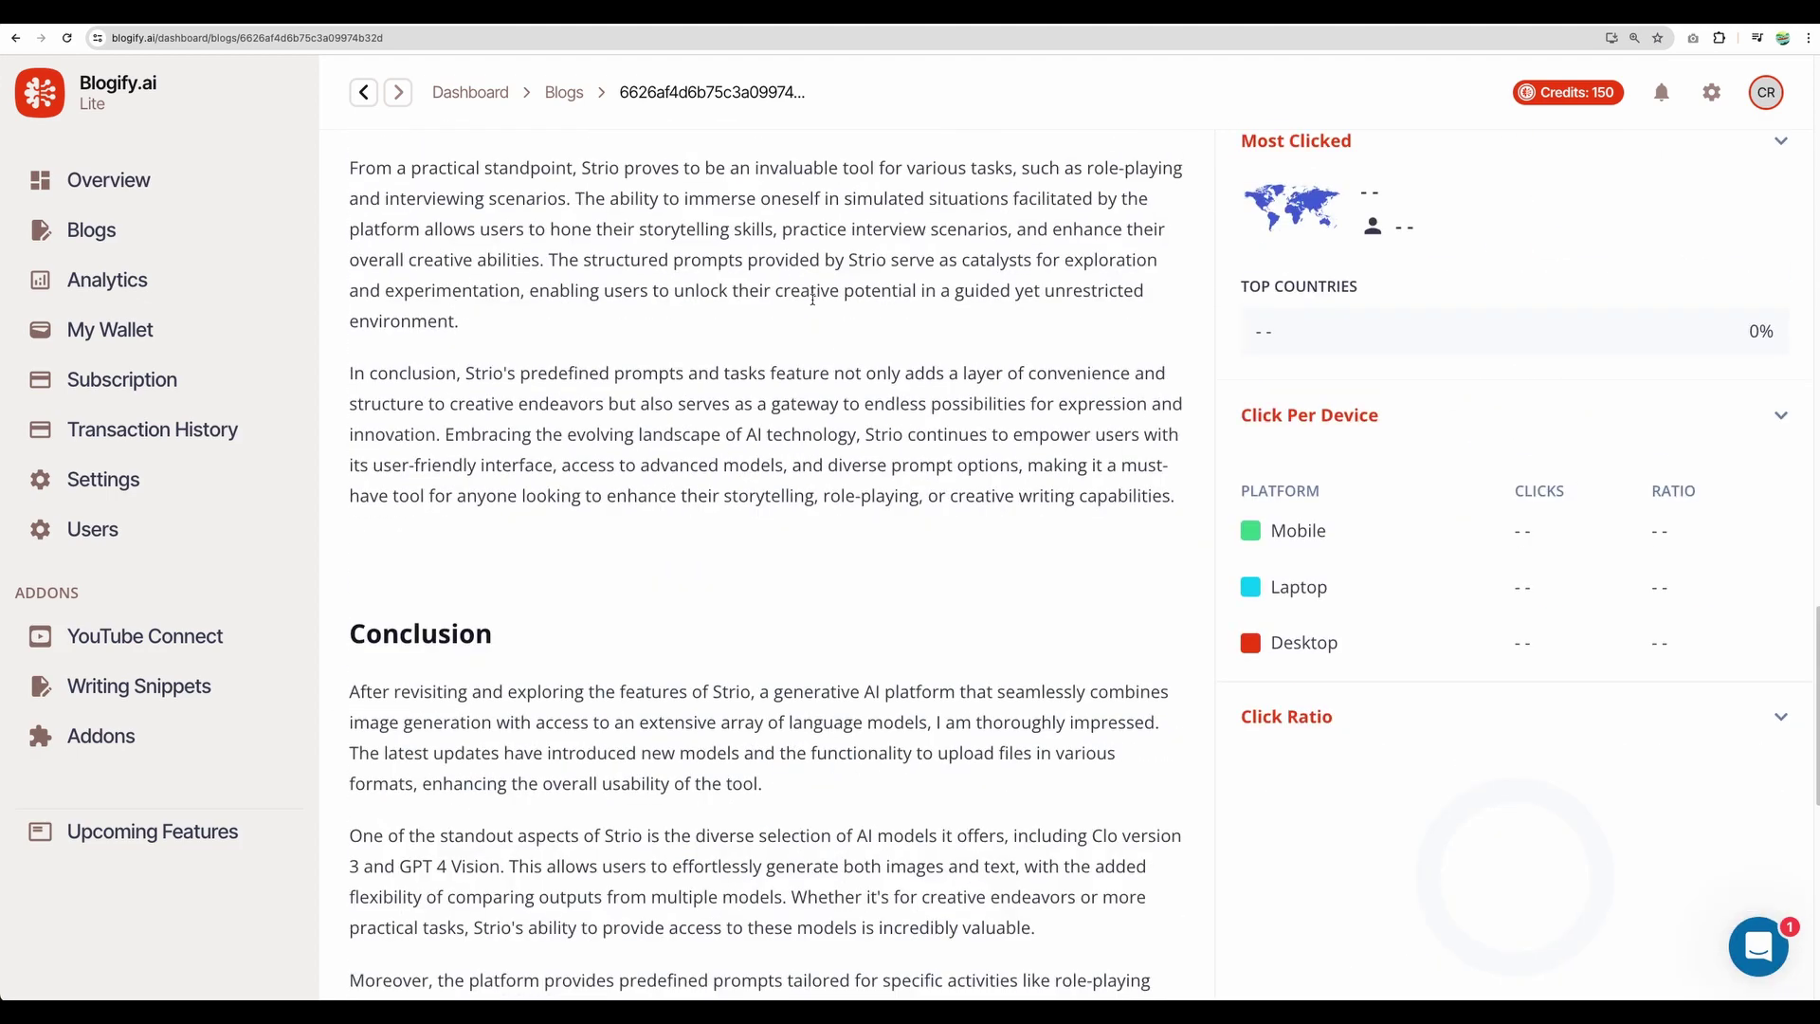
pyautogui.scroll(20, 813, 299)
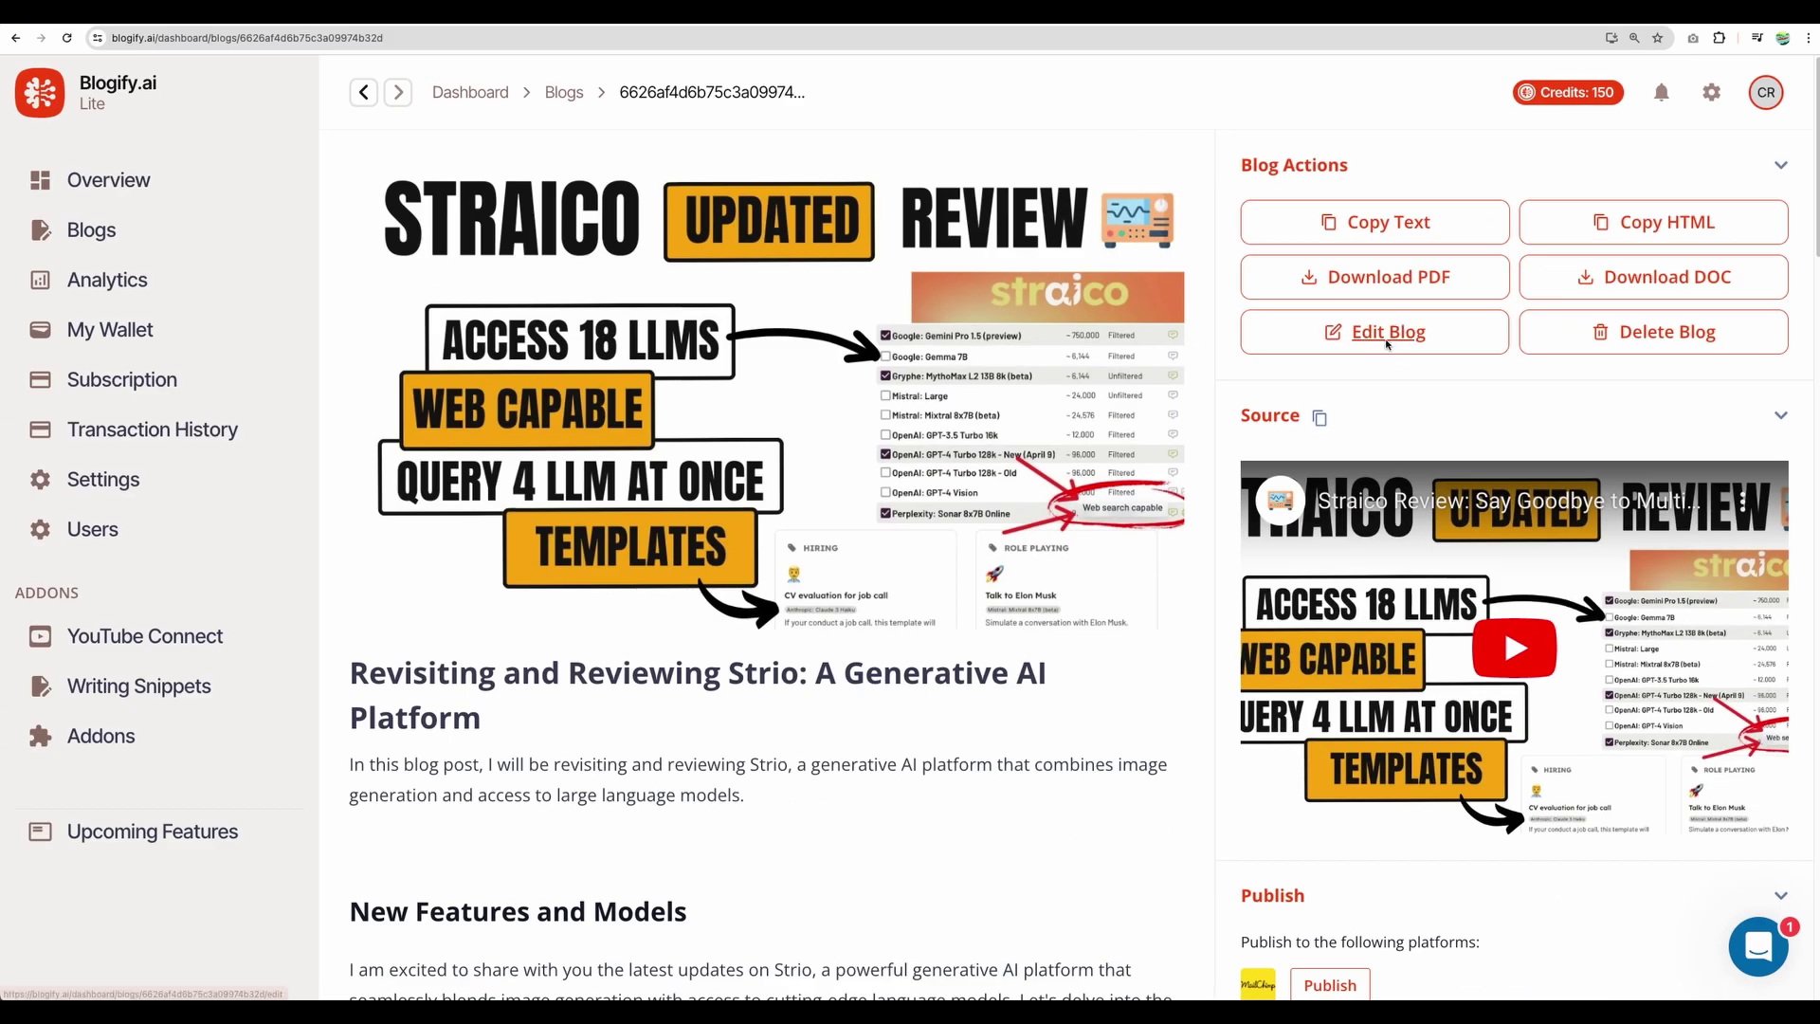
# Replace 'Strio' with 'Straico' in the opening sentence, save the blog, and copy its HTML
pyautogui.click(1051, 297)
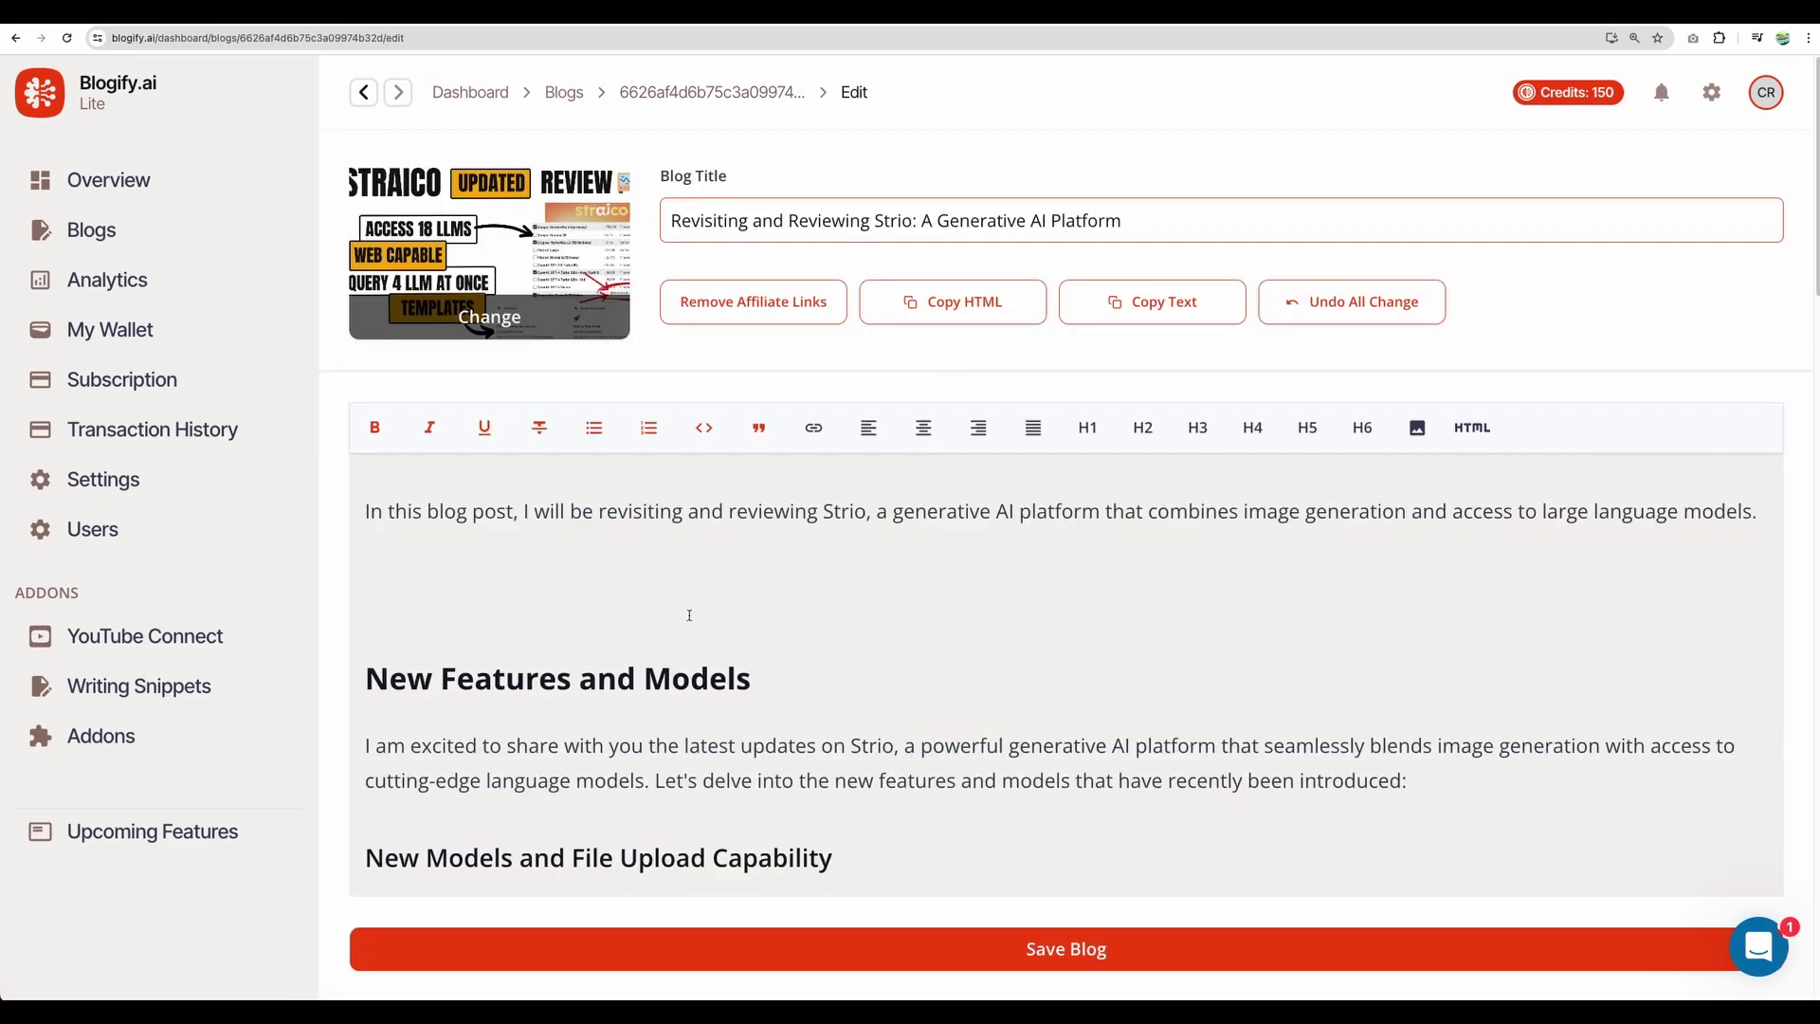
pyautogui.doubleClick(827, 512)
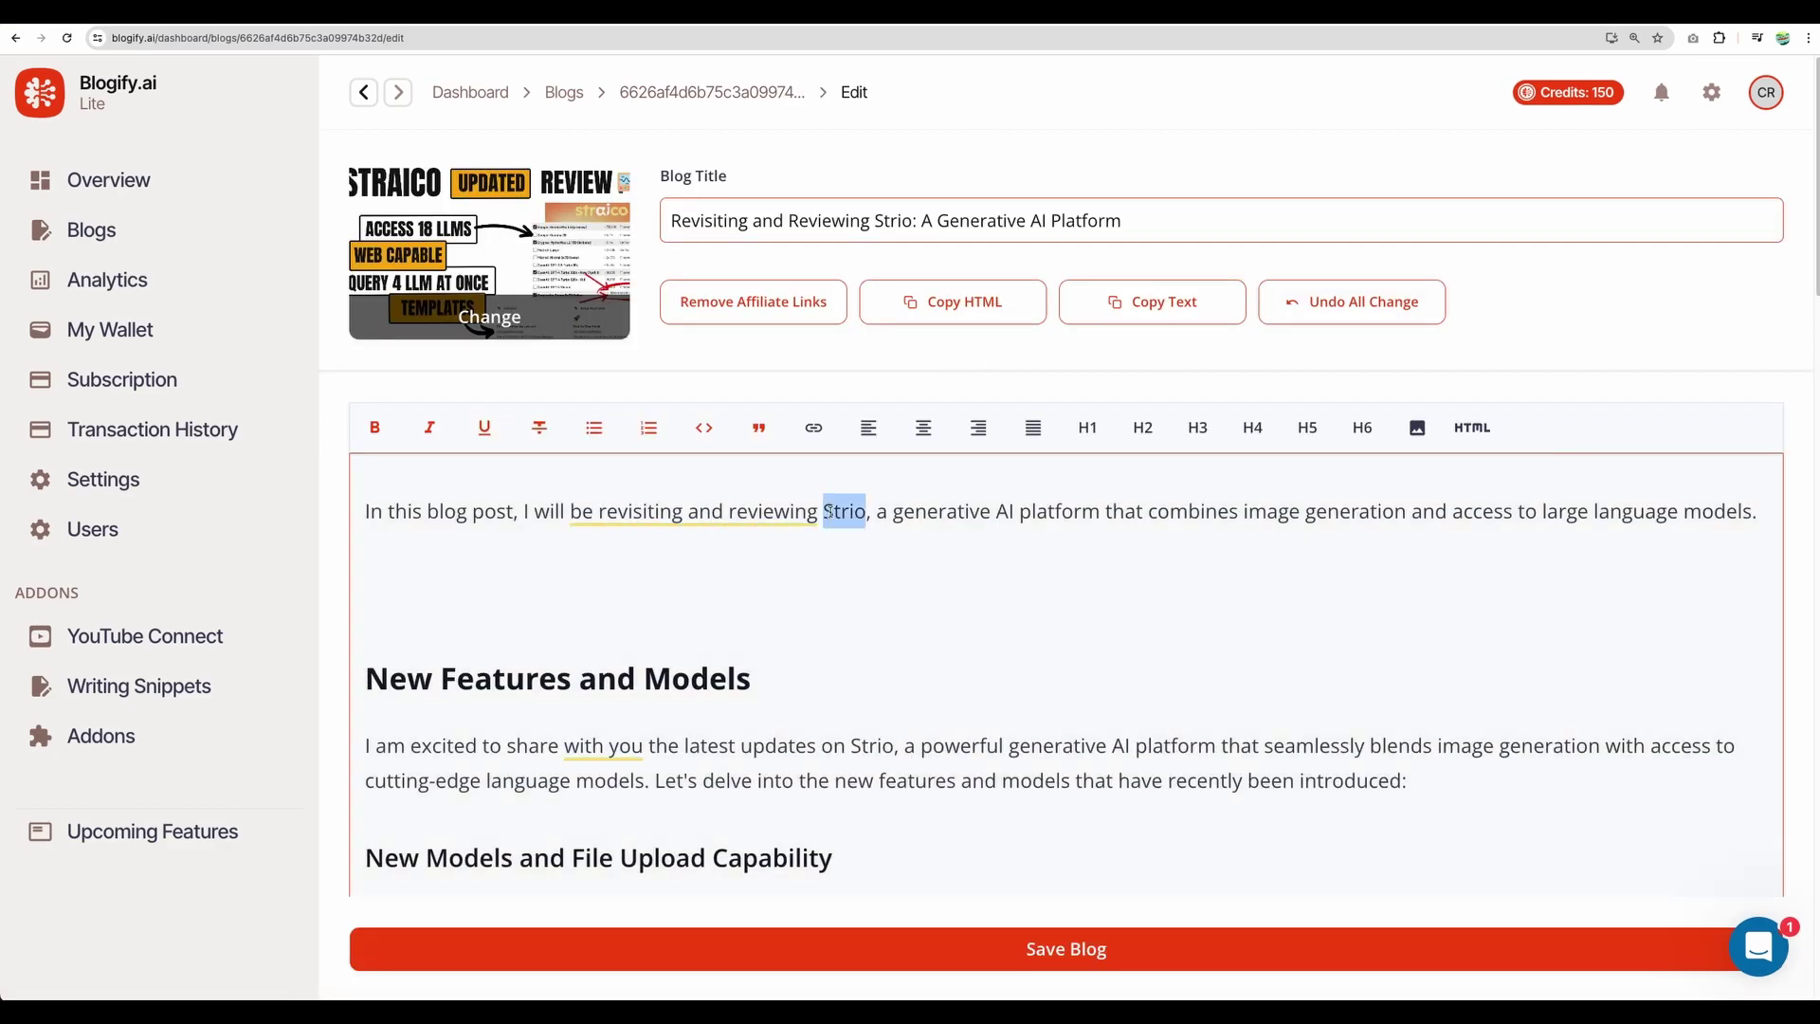
pyautogui.write('Straic')
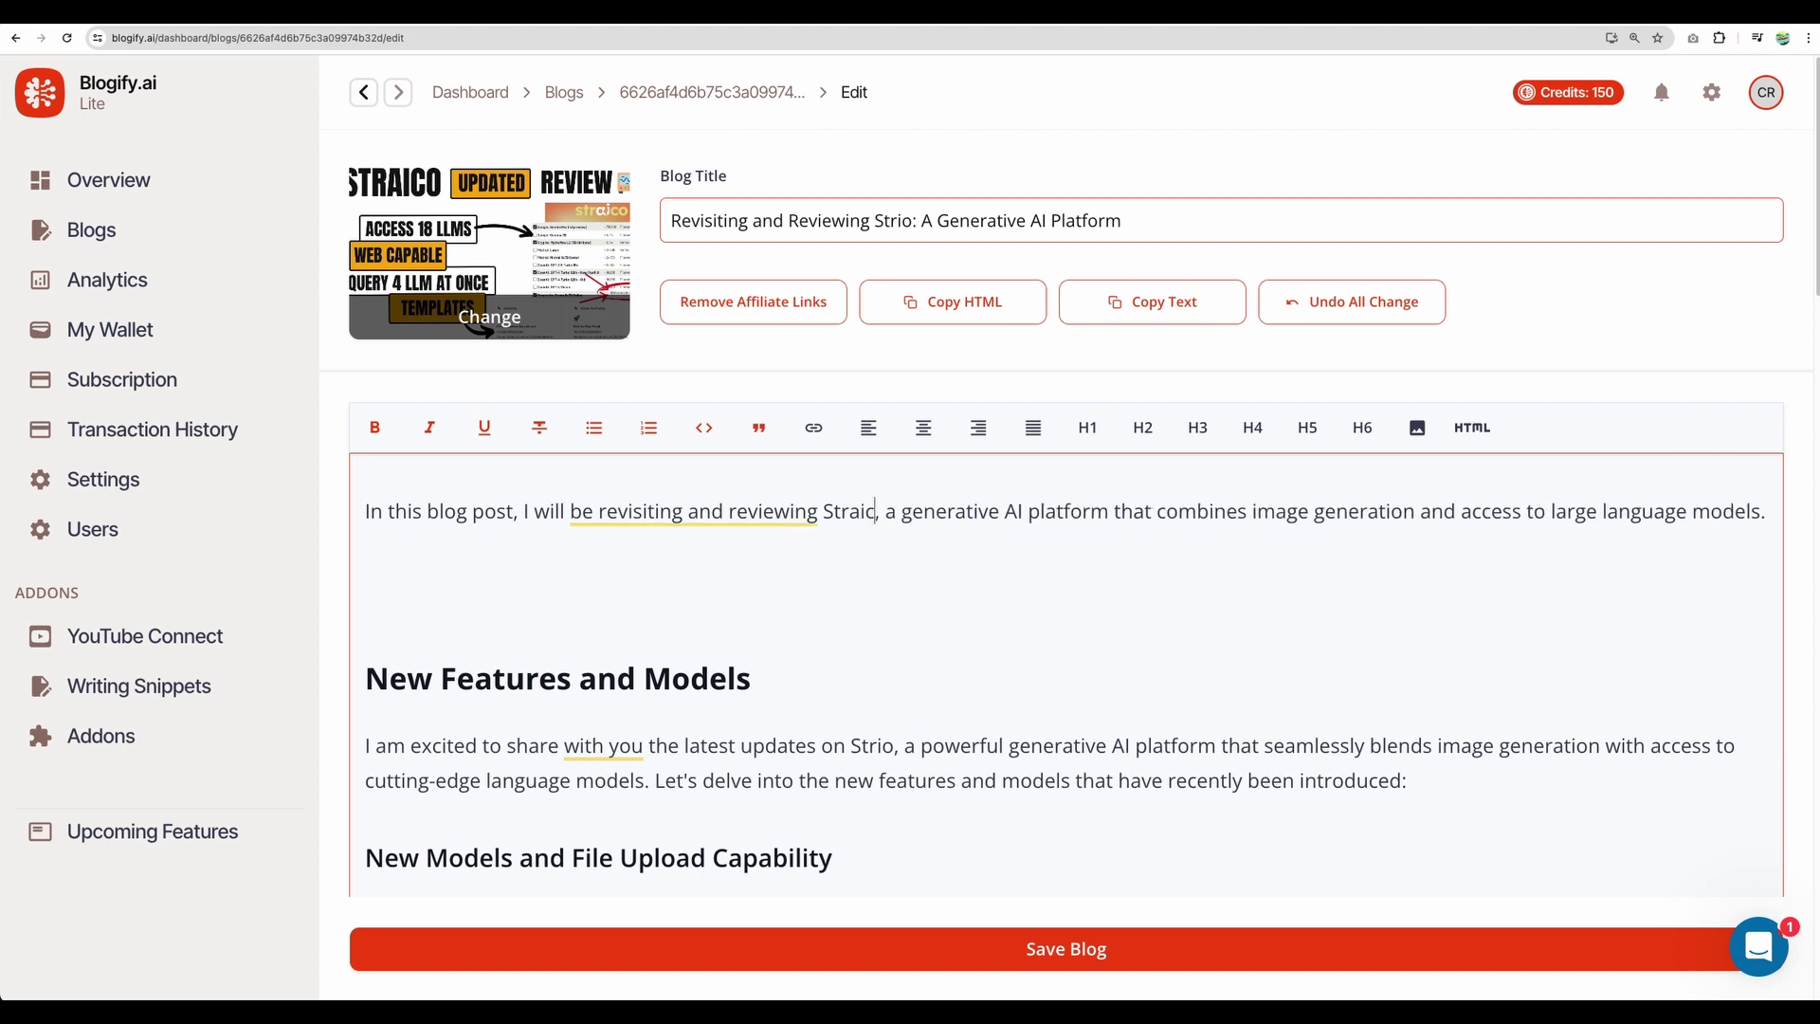
pyautogui.write('o')
pyautogui.scroll(-1, 860, 546)
pyautogui.scroll(-20, 860, 489)
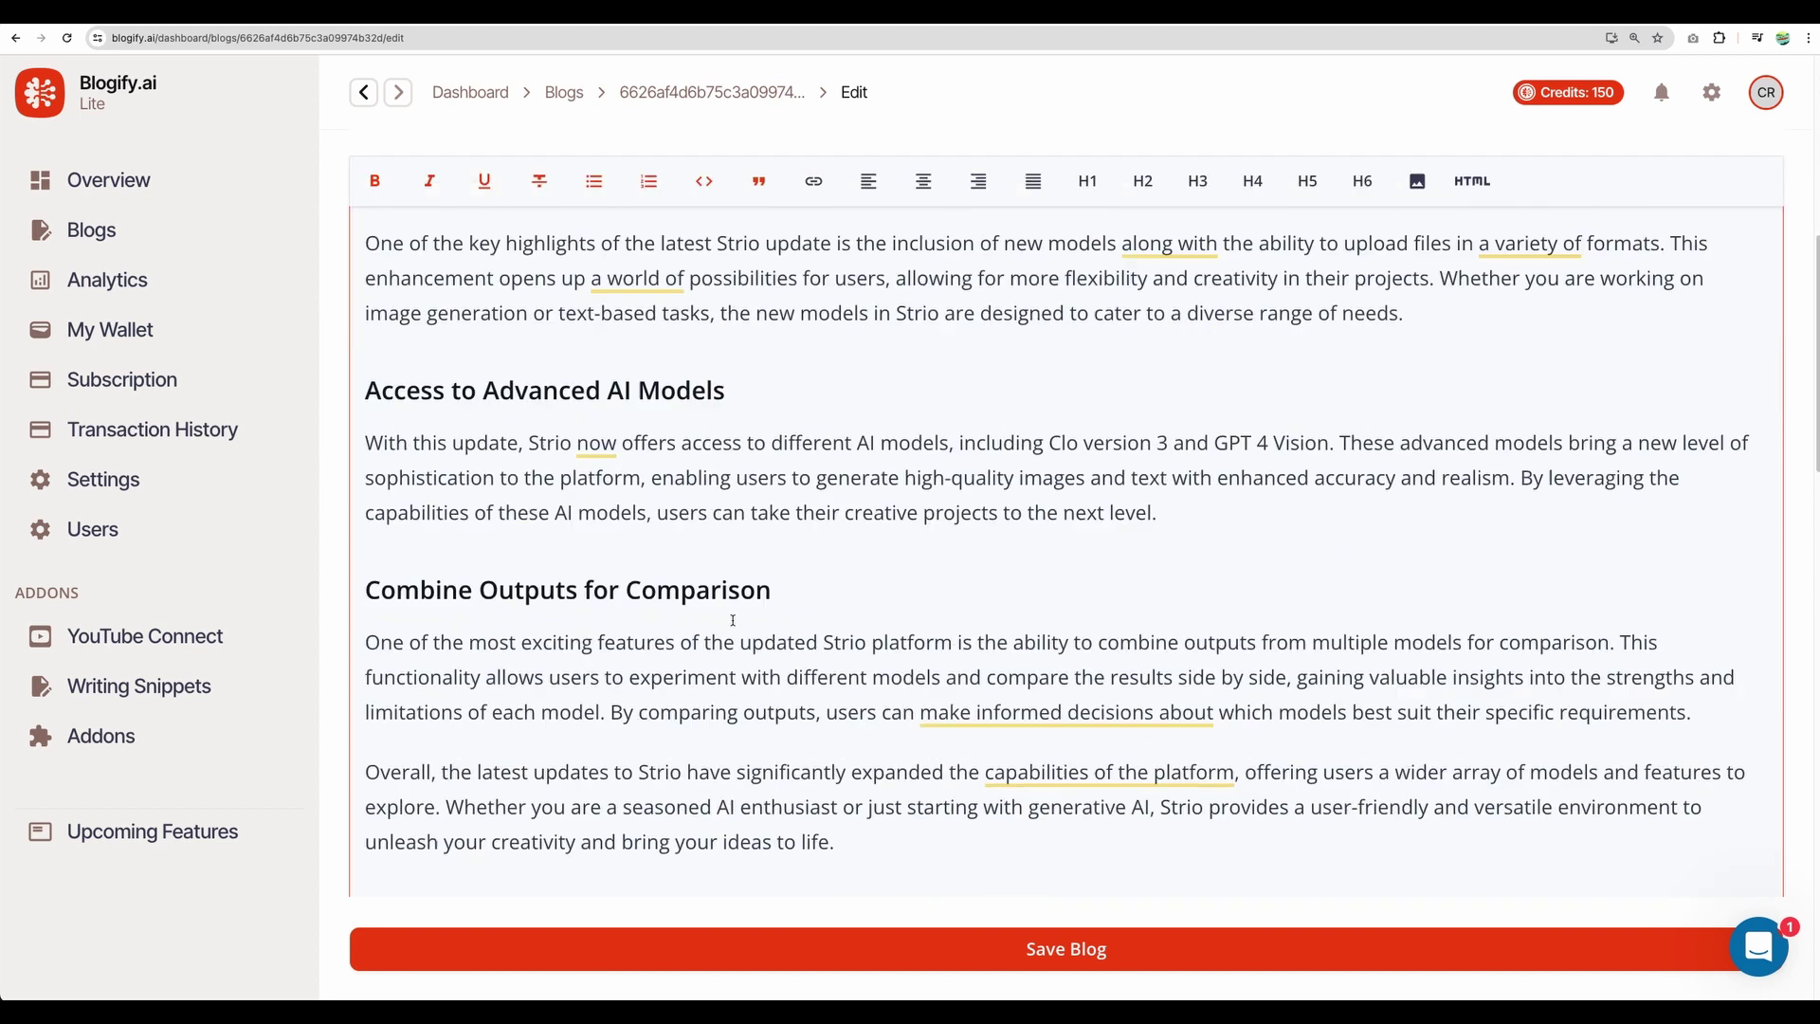
pyautogui.scroll(8, 734, 621)
pyautogui.scroll(15, 734, 621)
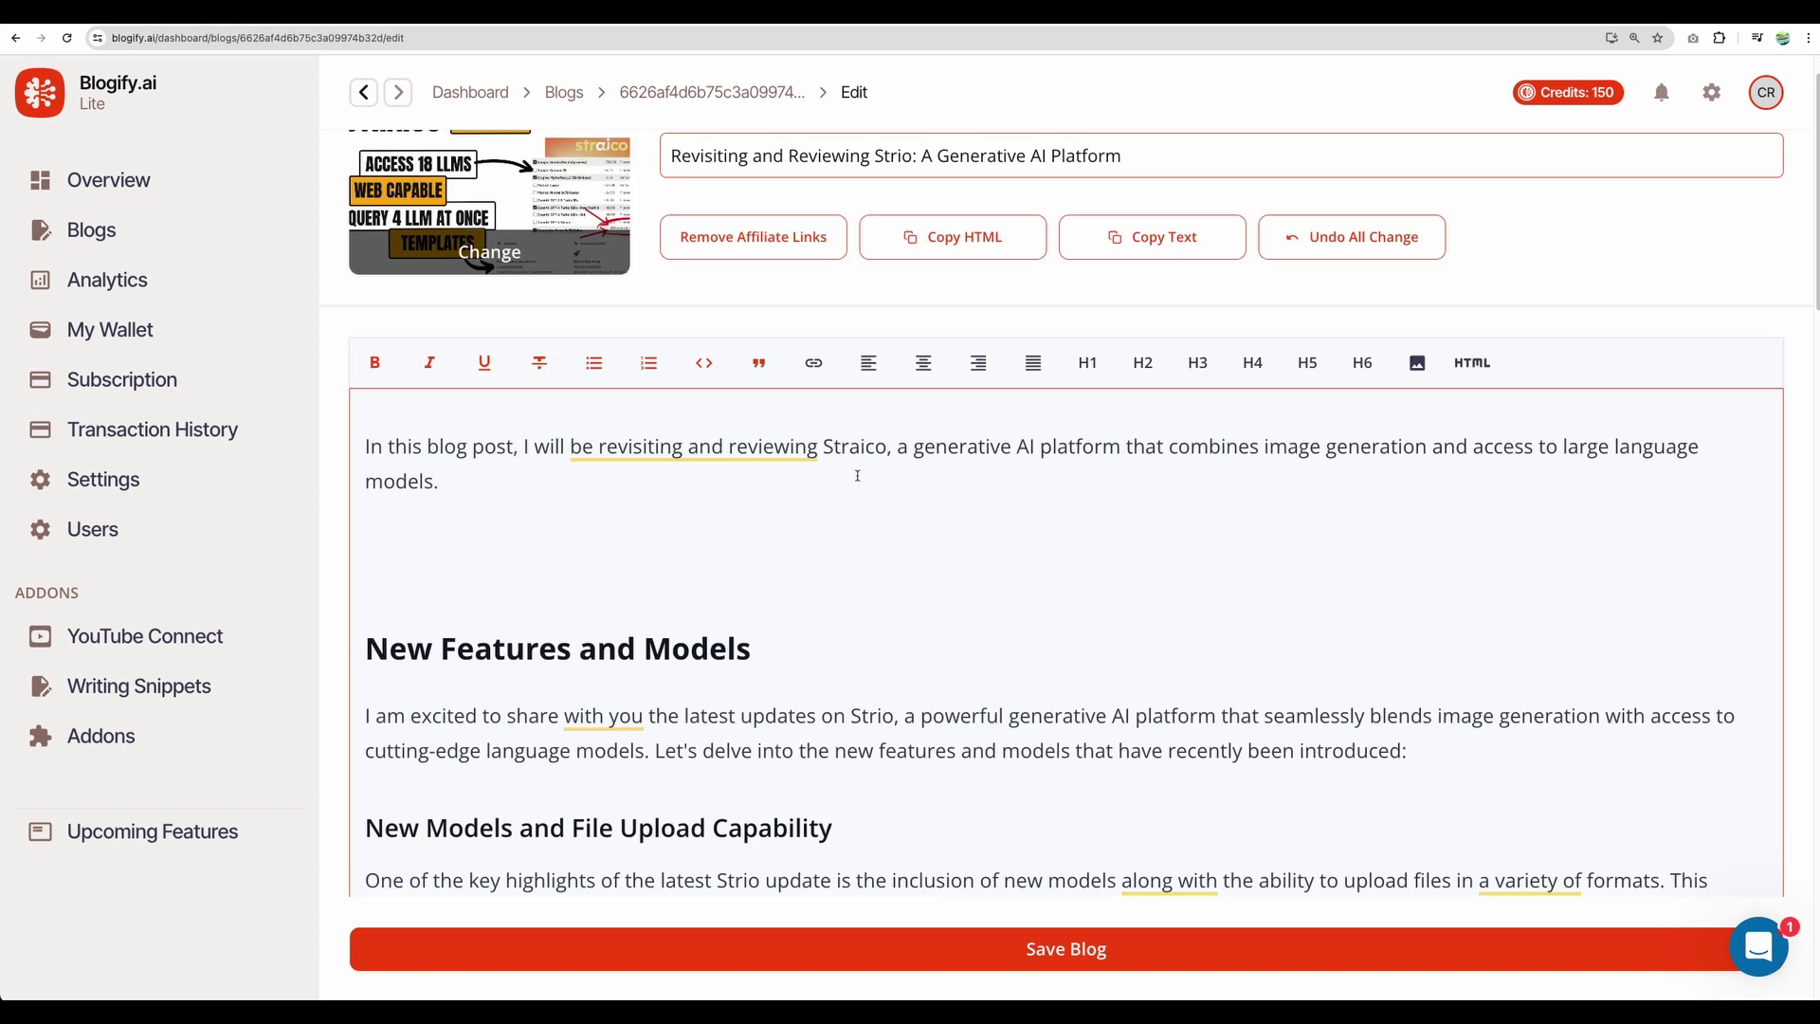
pyautogui.click(1089, 951)
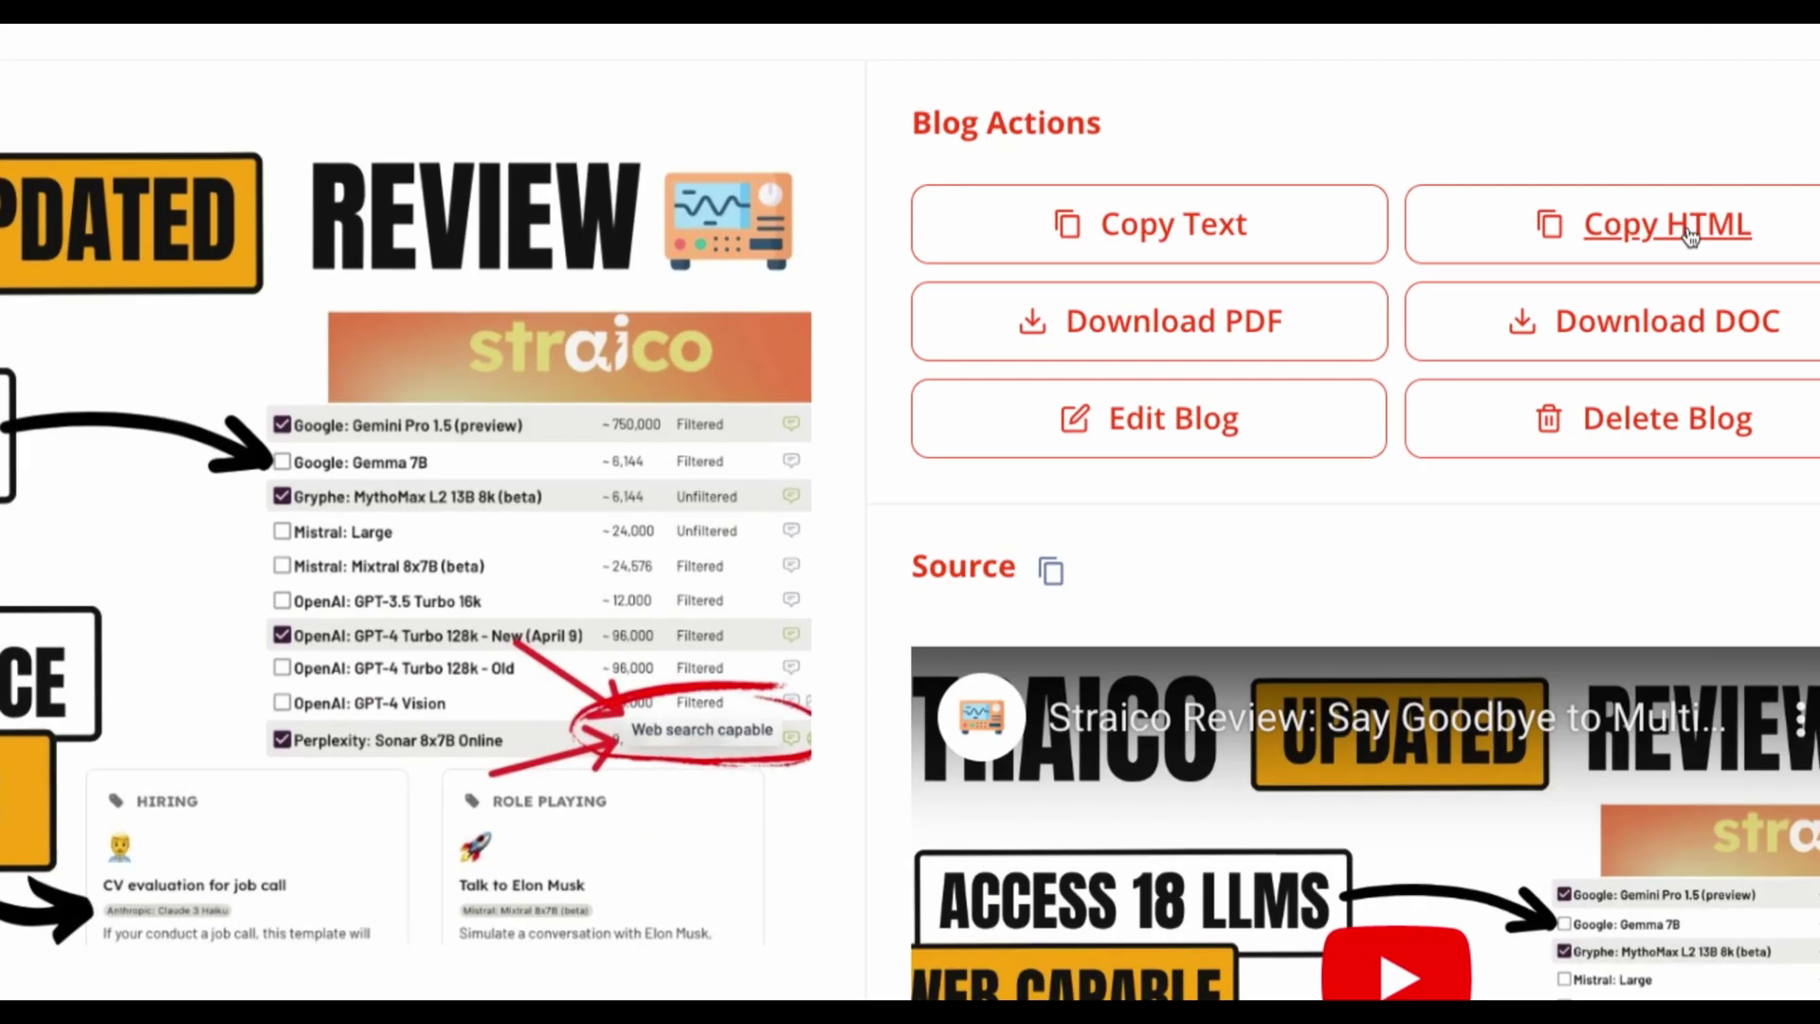
pyautogui.click(1689, 236)
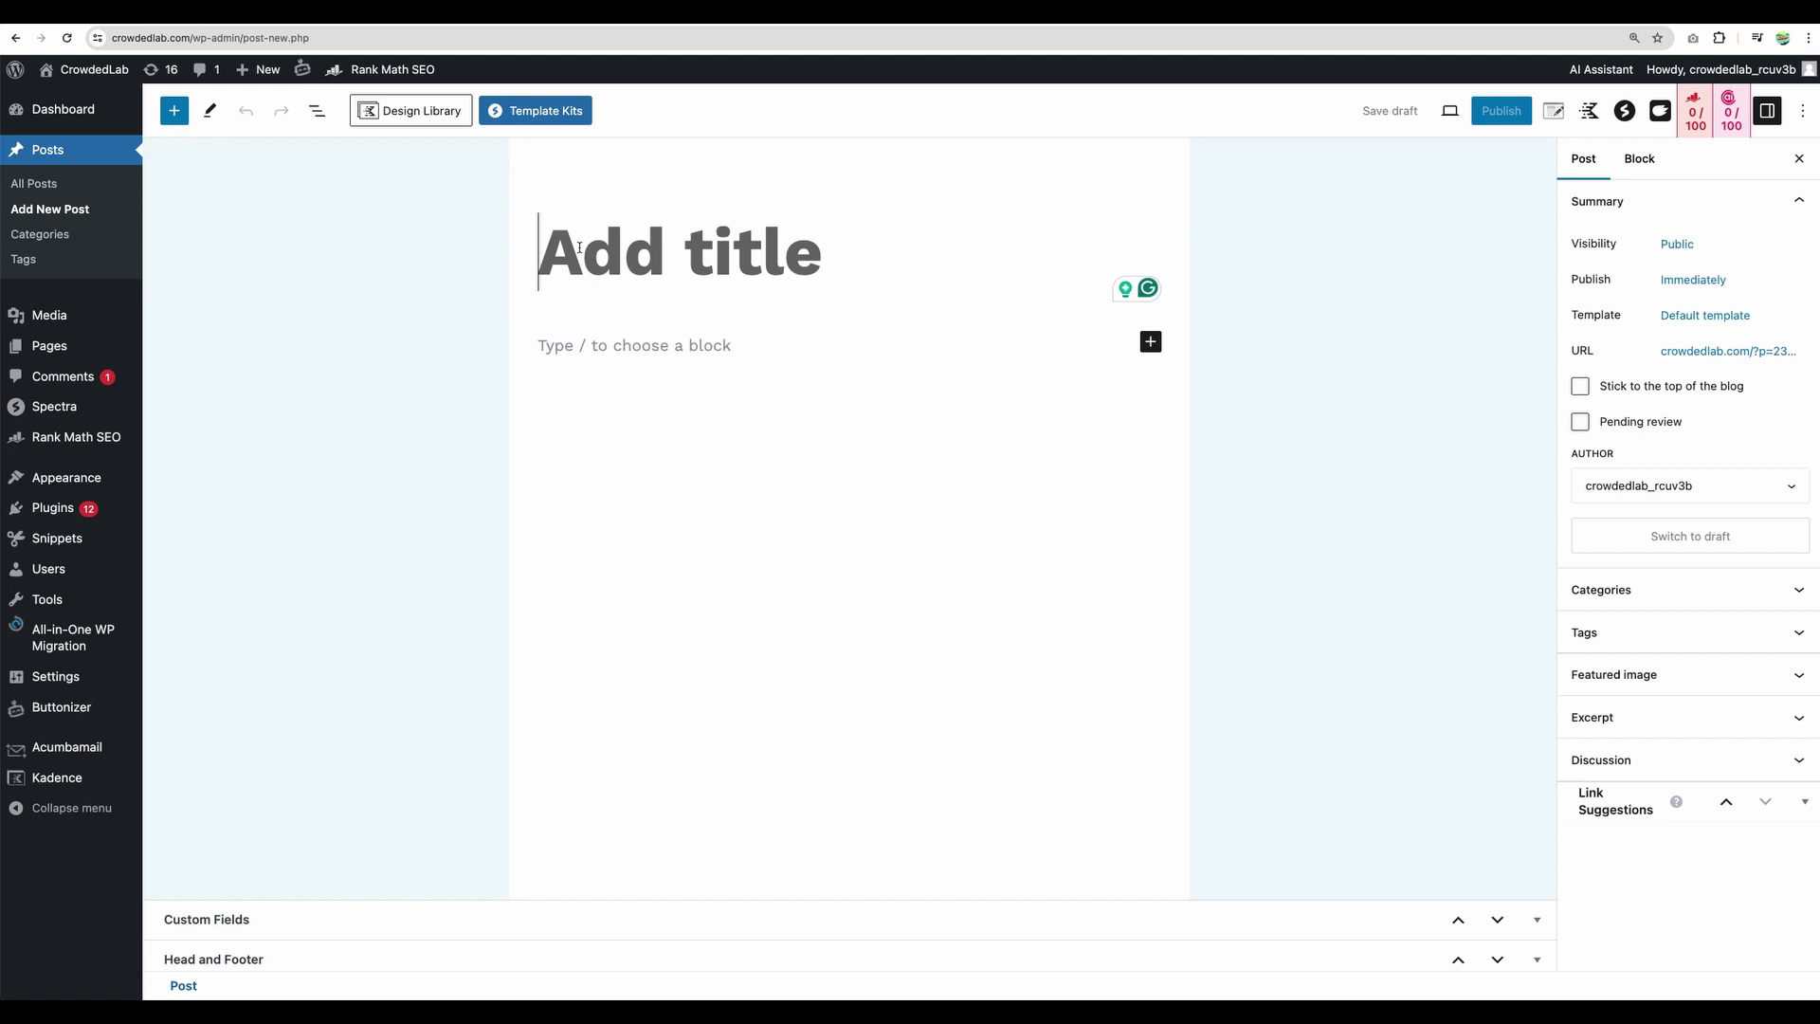
# Paste the copied blog HTML into the new WordPress post and check the cover and opening paragraph
pyautogui.press('super+v')
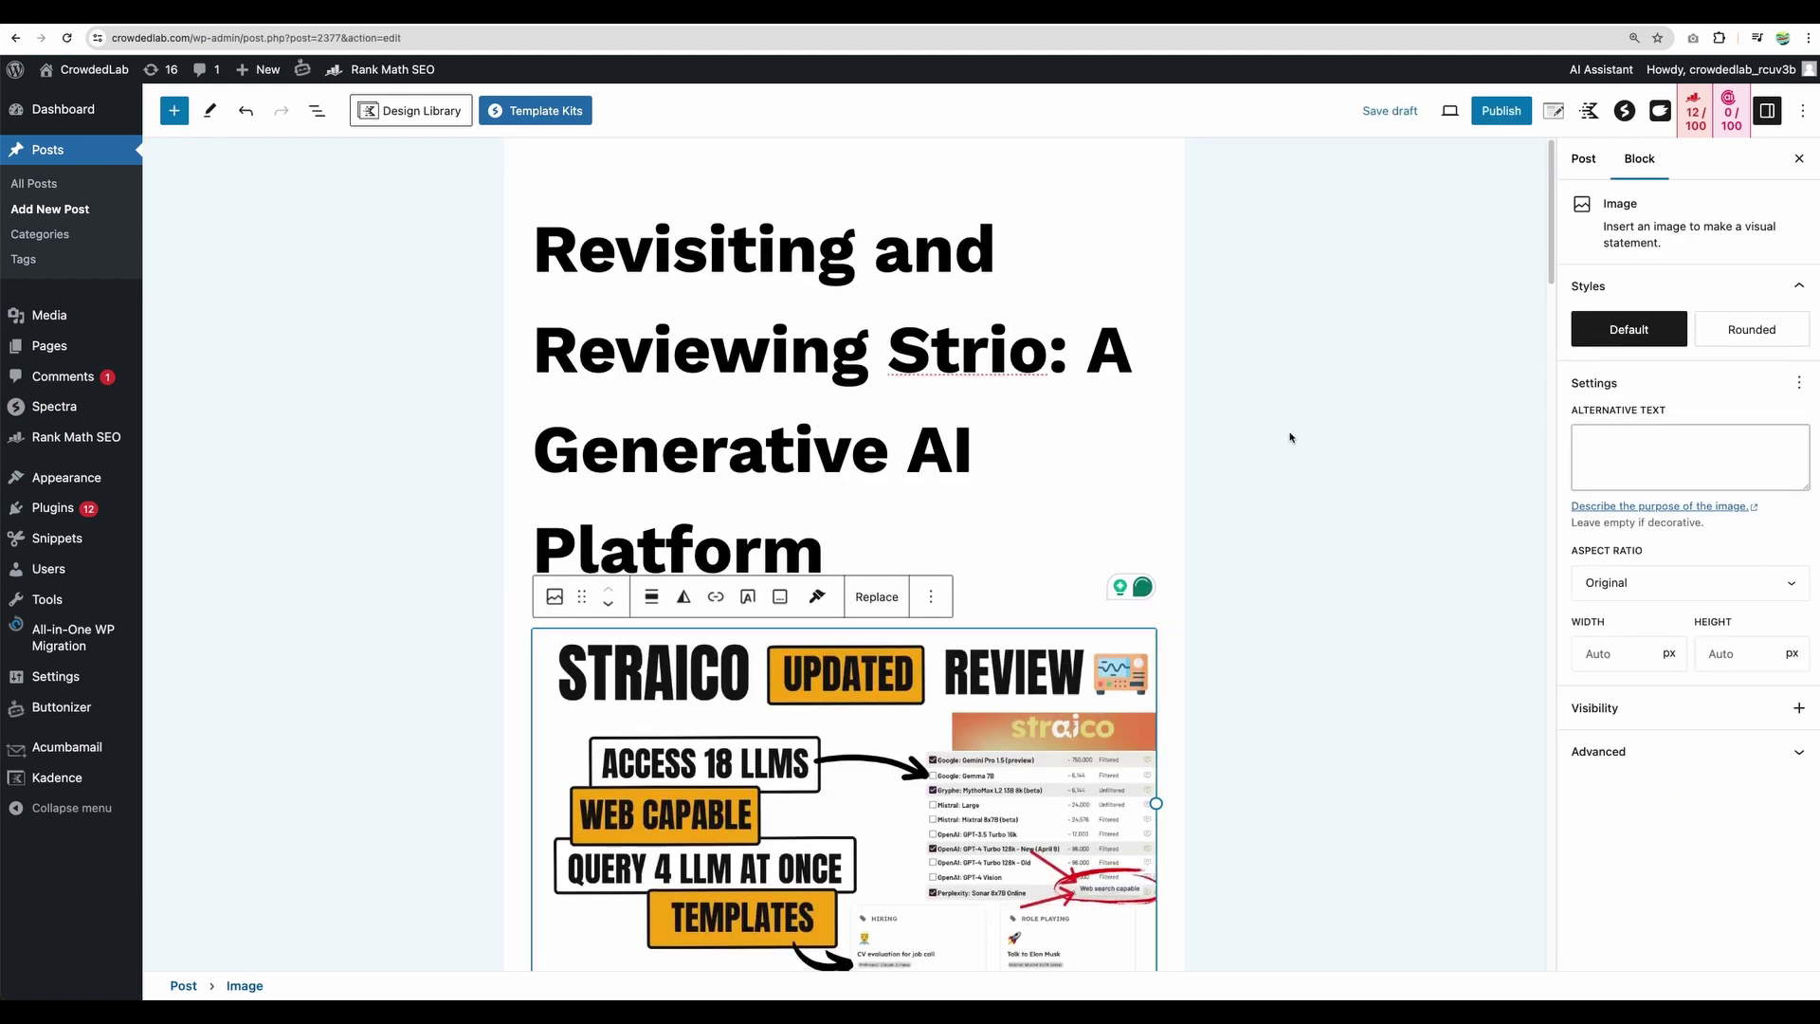
pyautogui.scroll(-12, 438, 393)
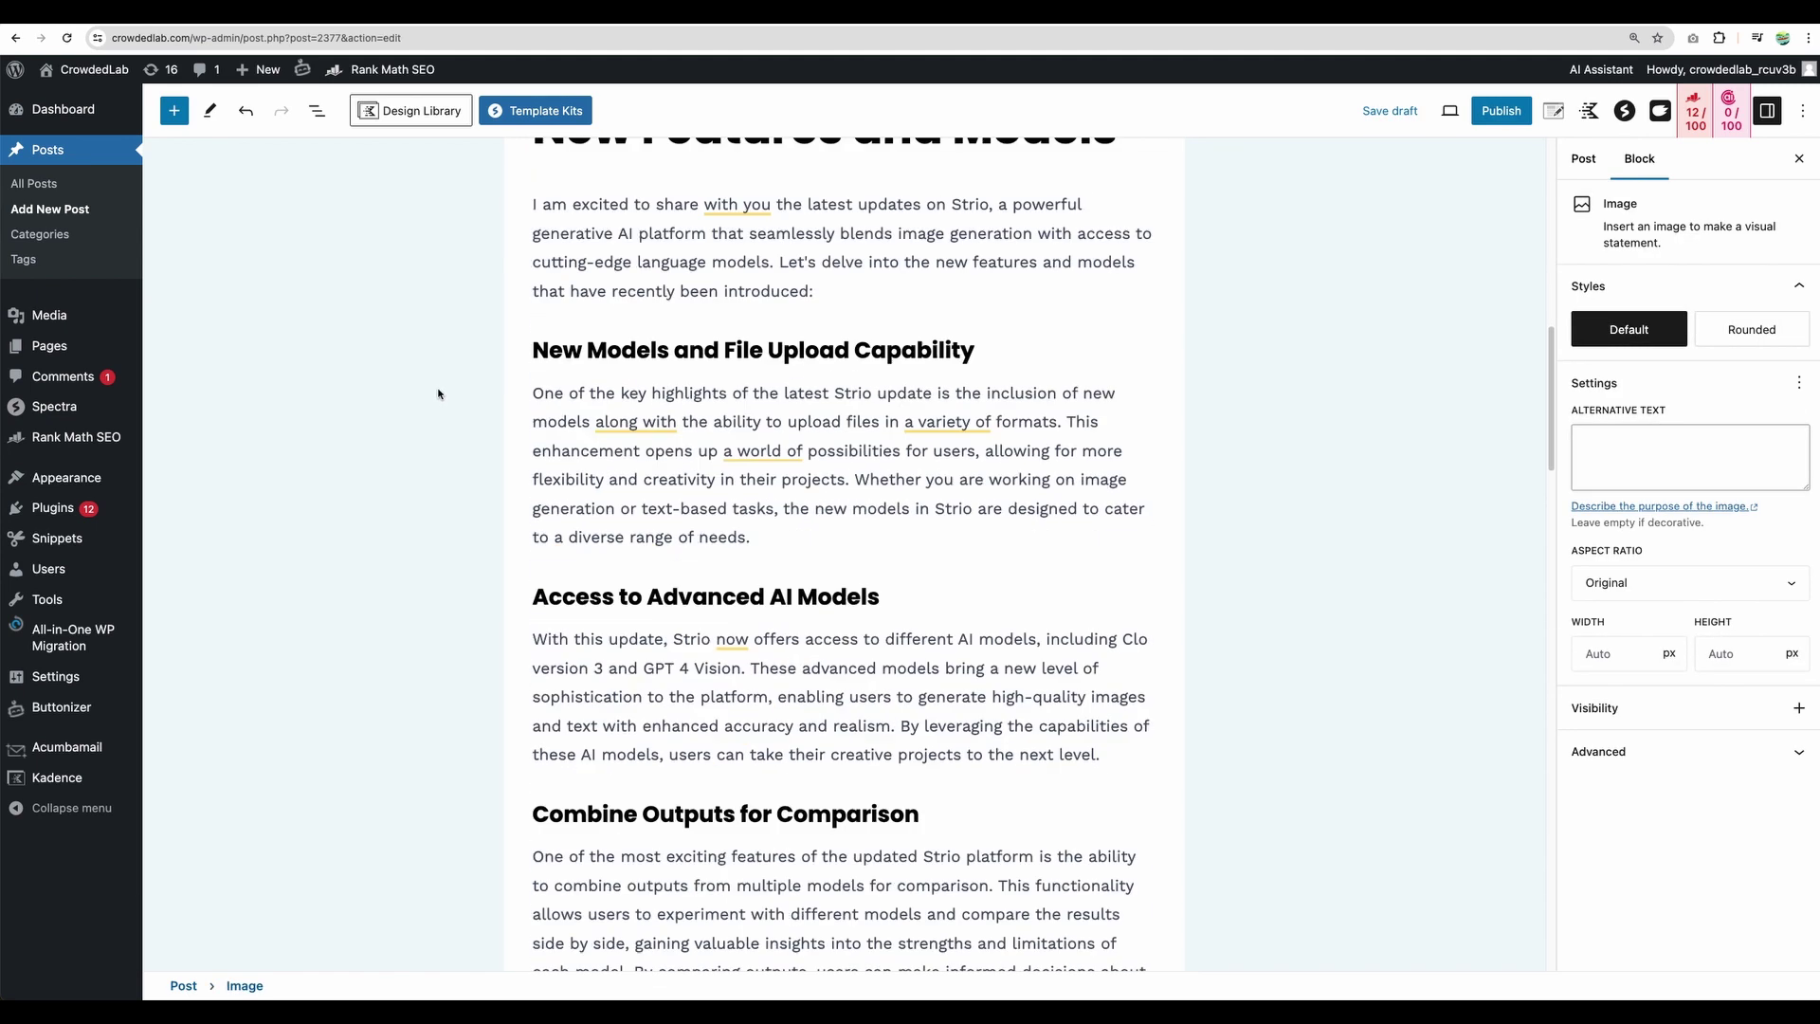
pyautogui.scroll(-15, 438, 394)
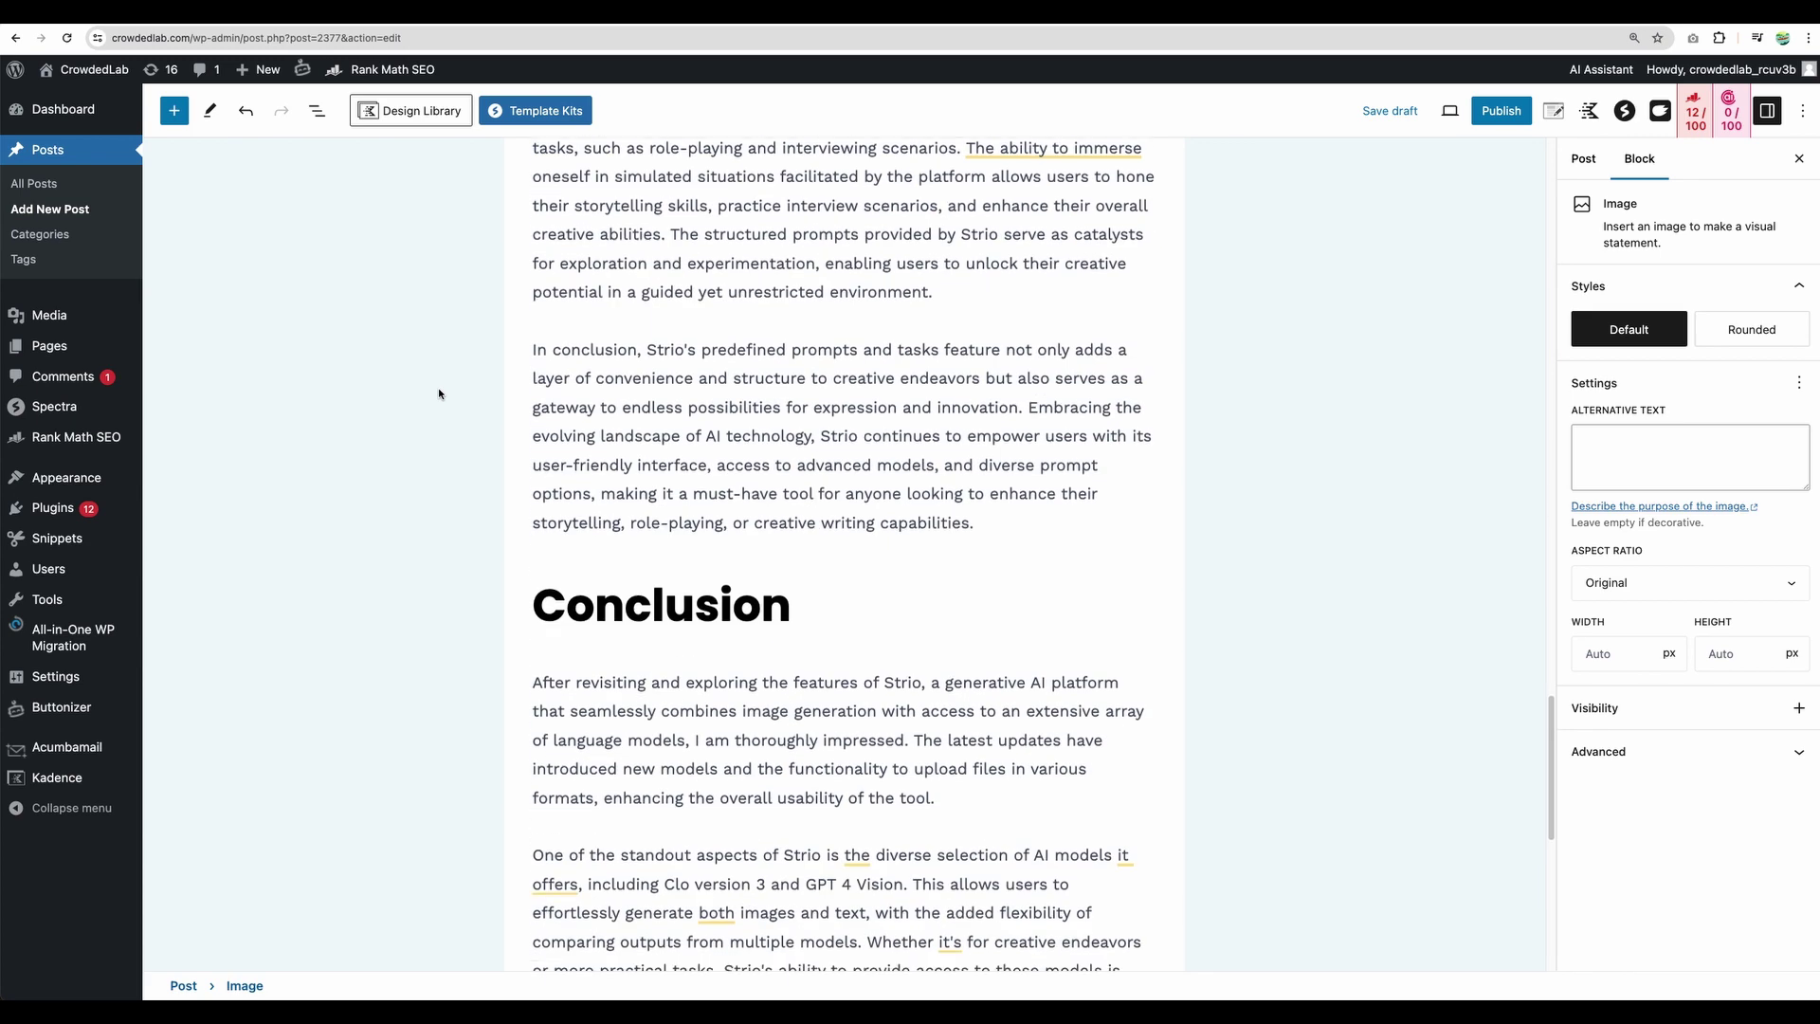
pyautogui.scroll(-8, 437, 394)
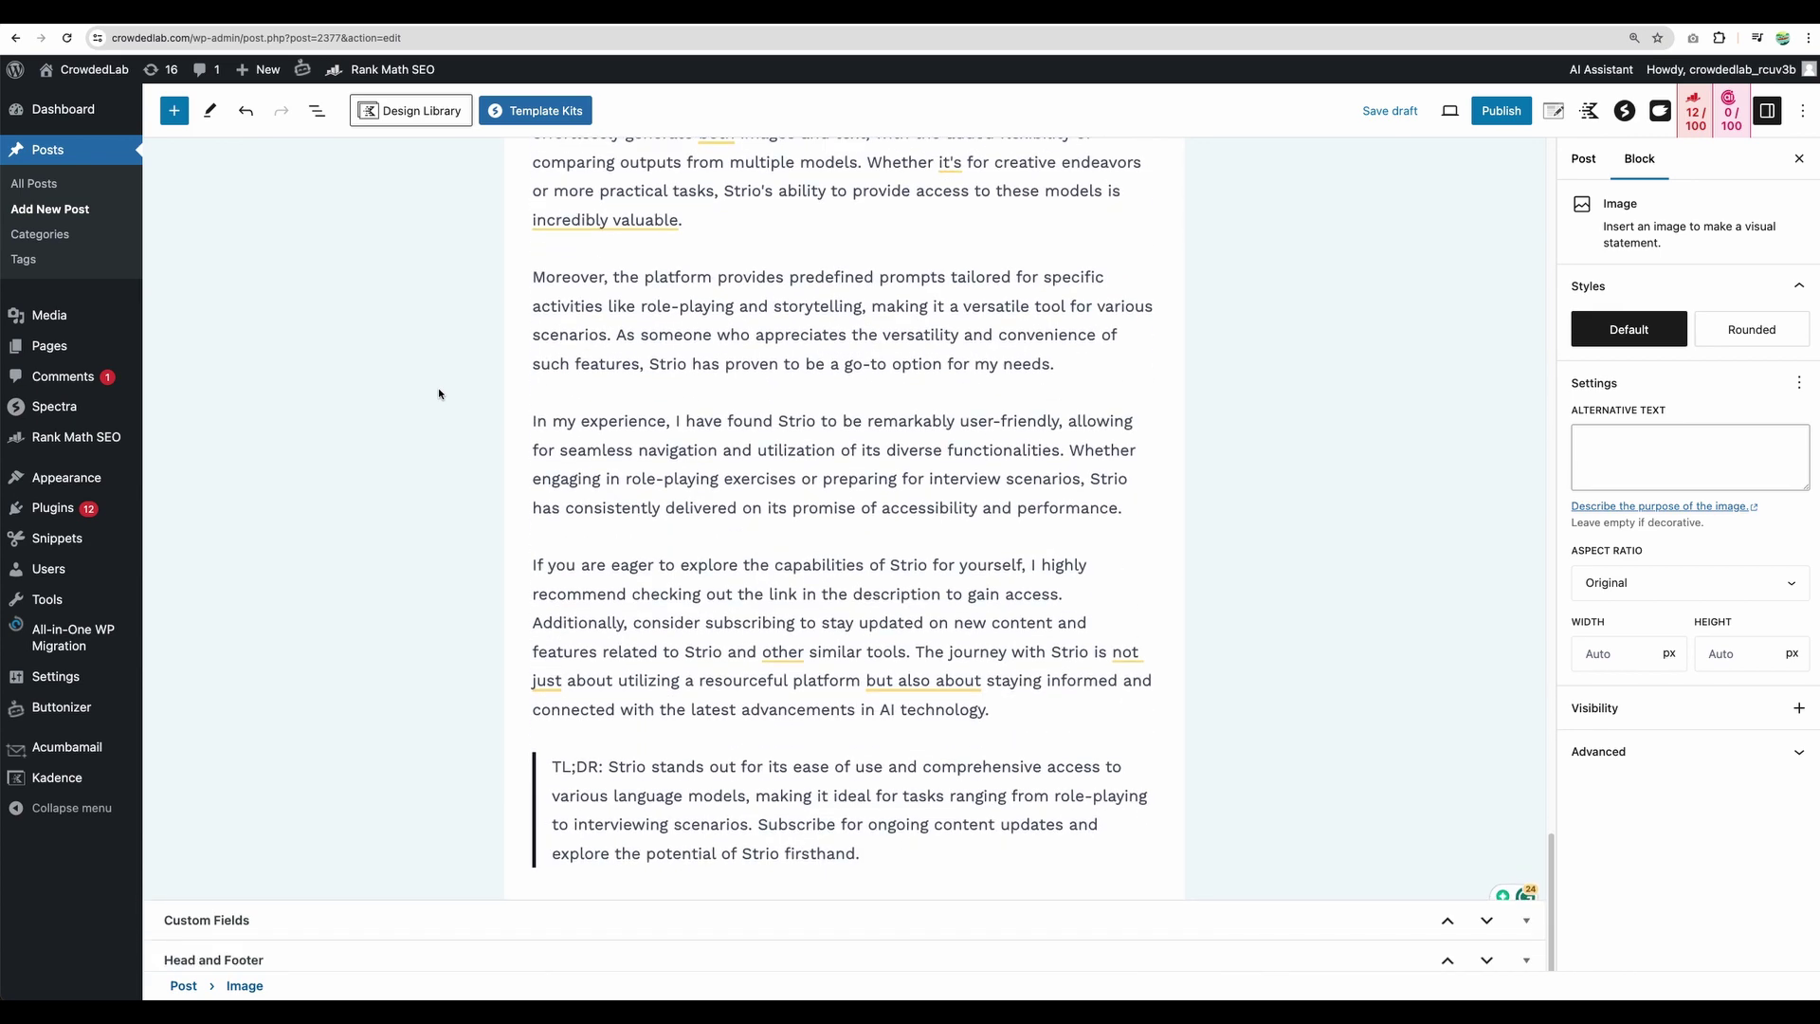
pyautogui.scroll(20, 439, 393)
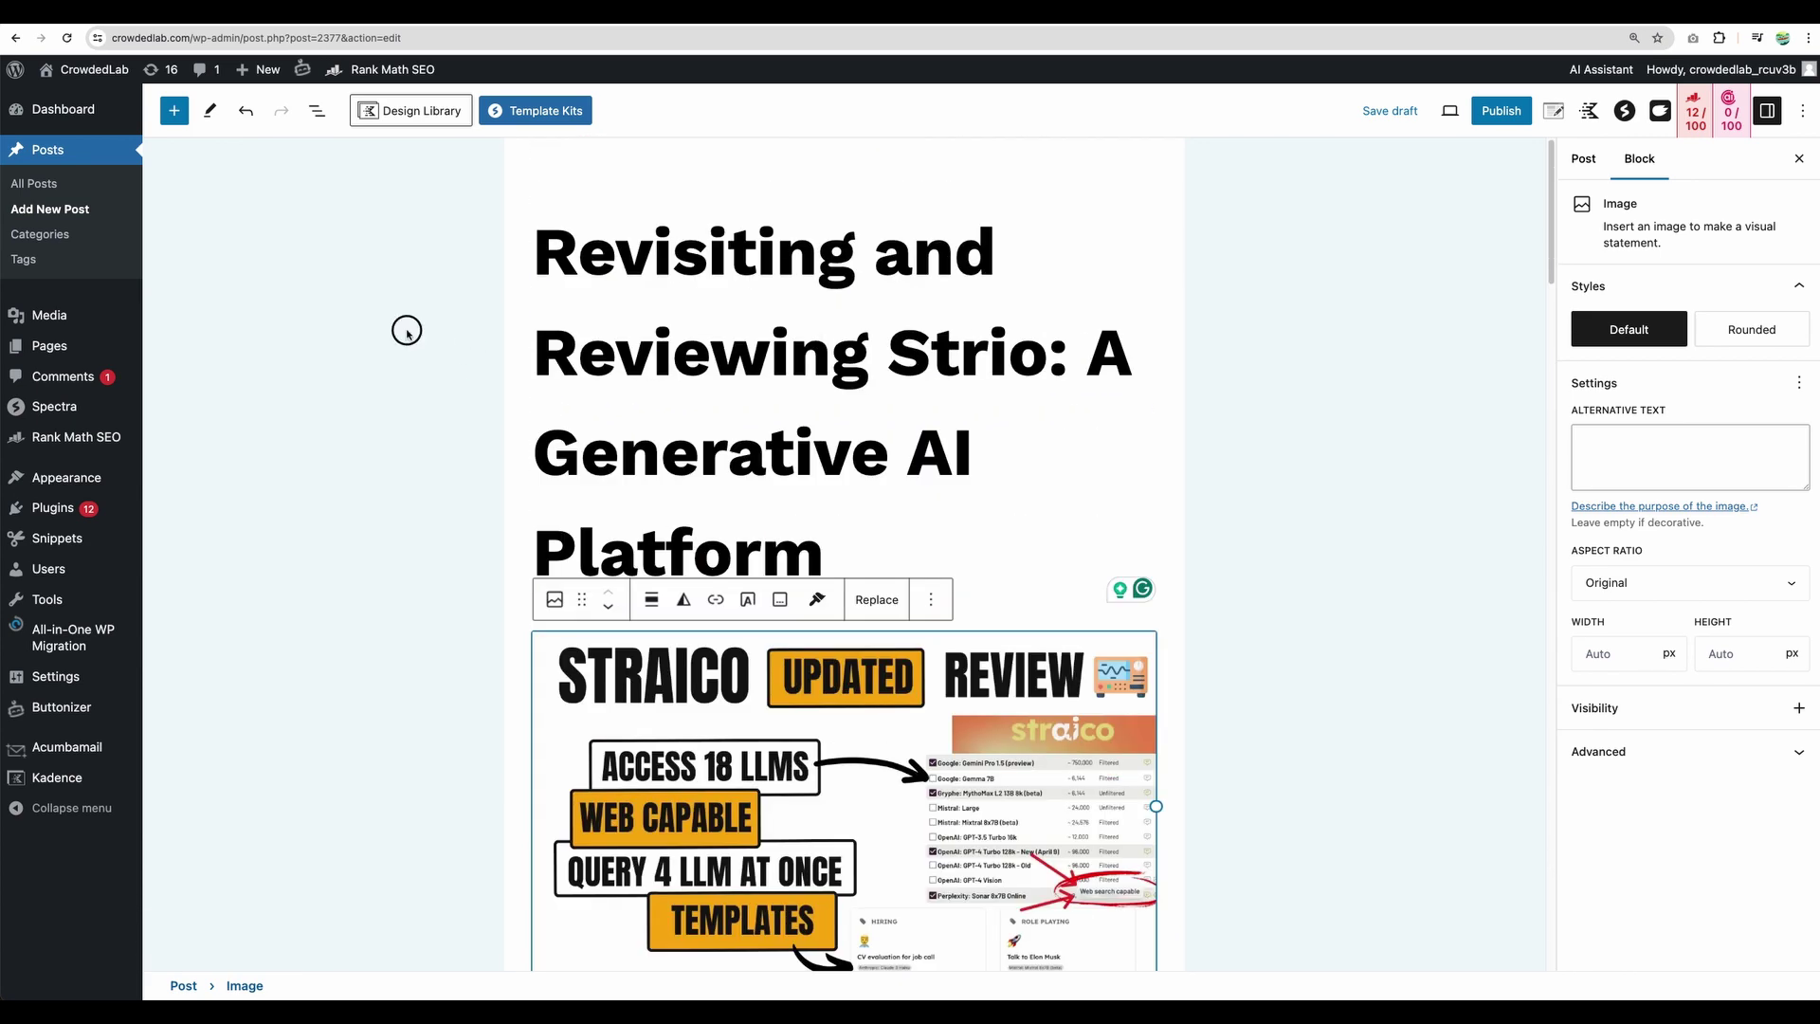
pyautogui.click(884, 373)
pyautogui.scroll(-5, 783, 680)
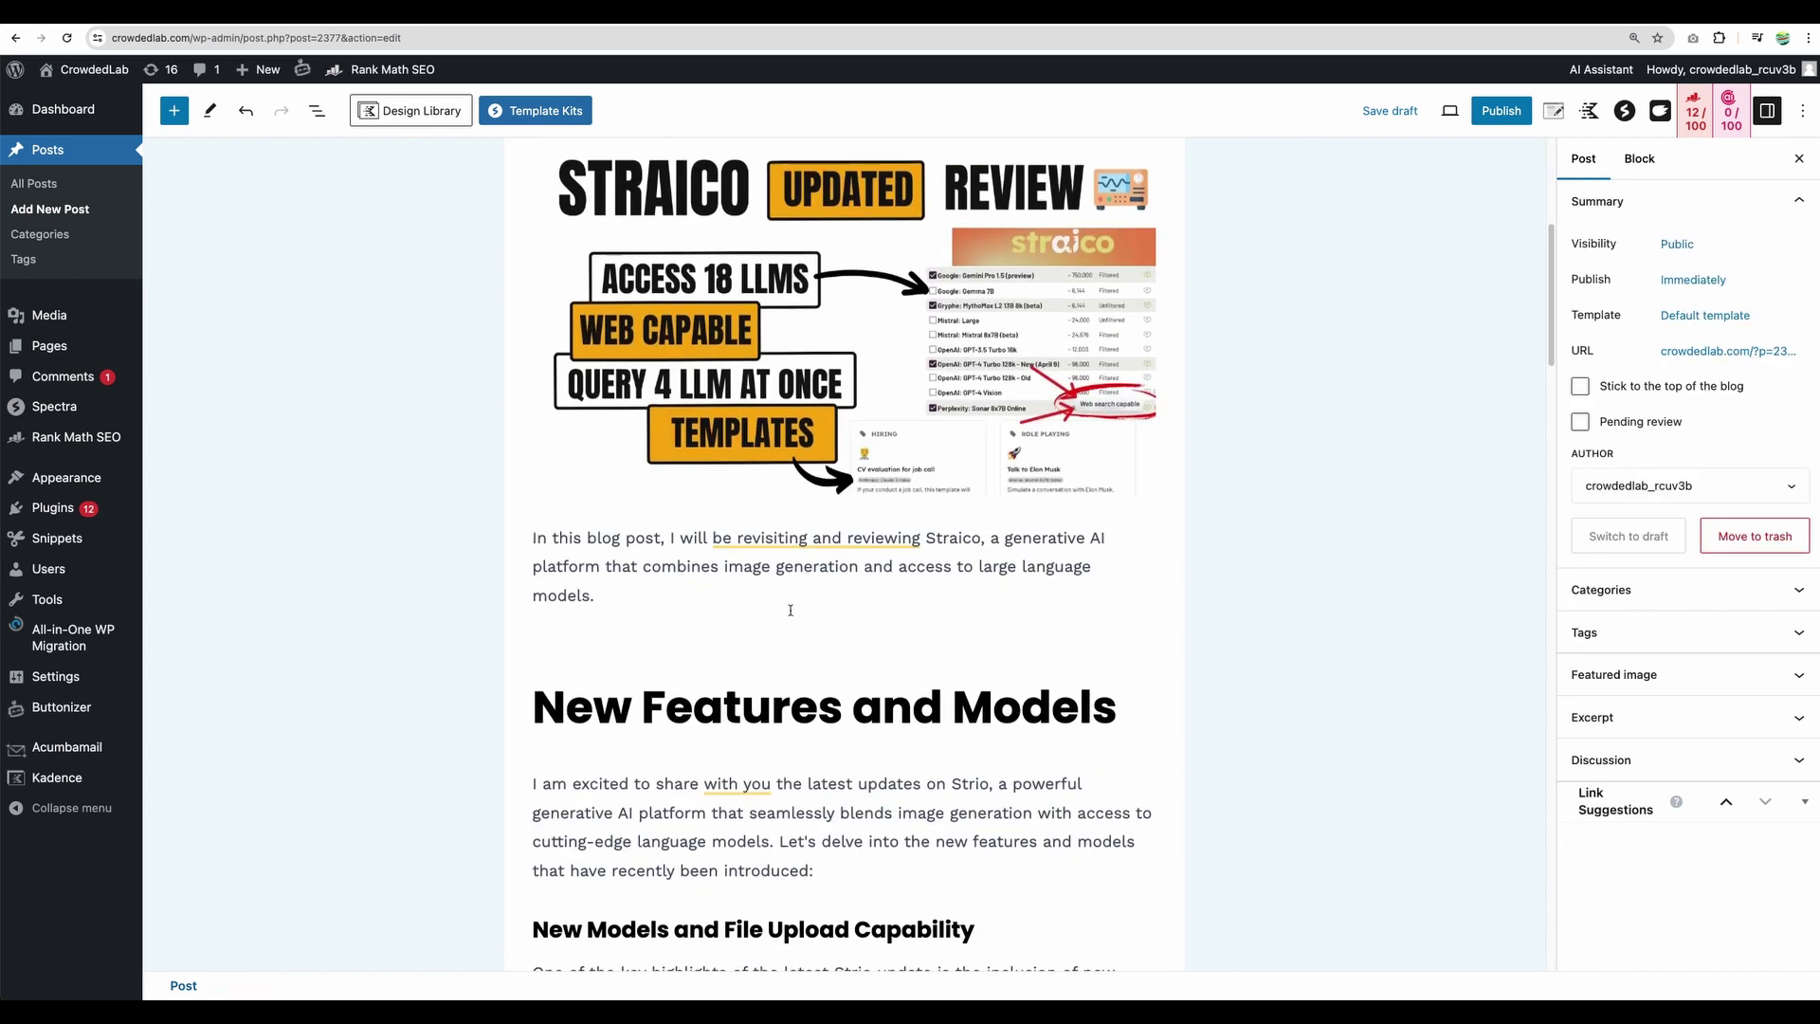
pyautogui.click(725, 559)
pyautogui.scroll(5, 1012, 362)
pyautogui.click(1012, 362)
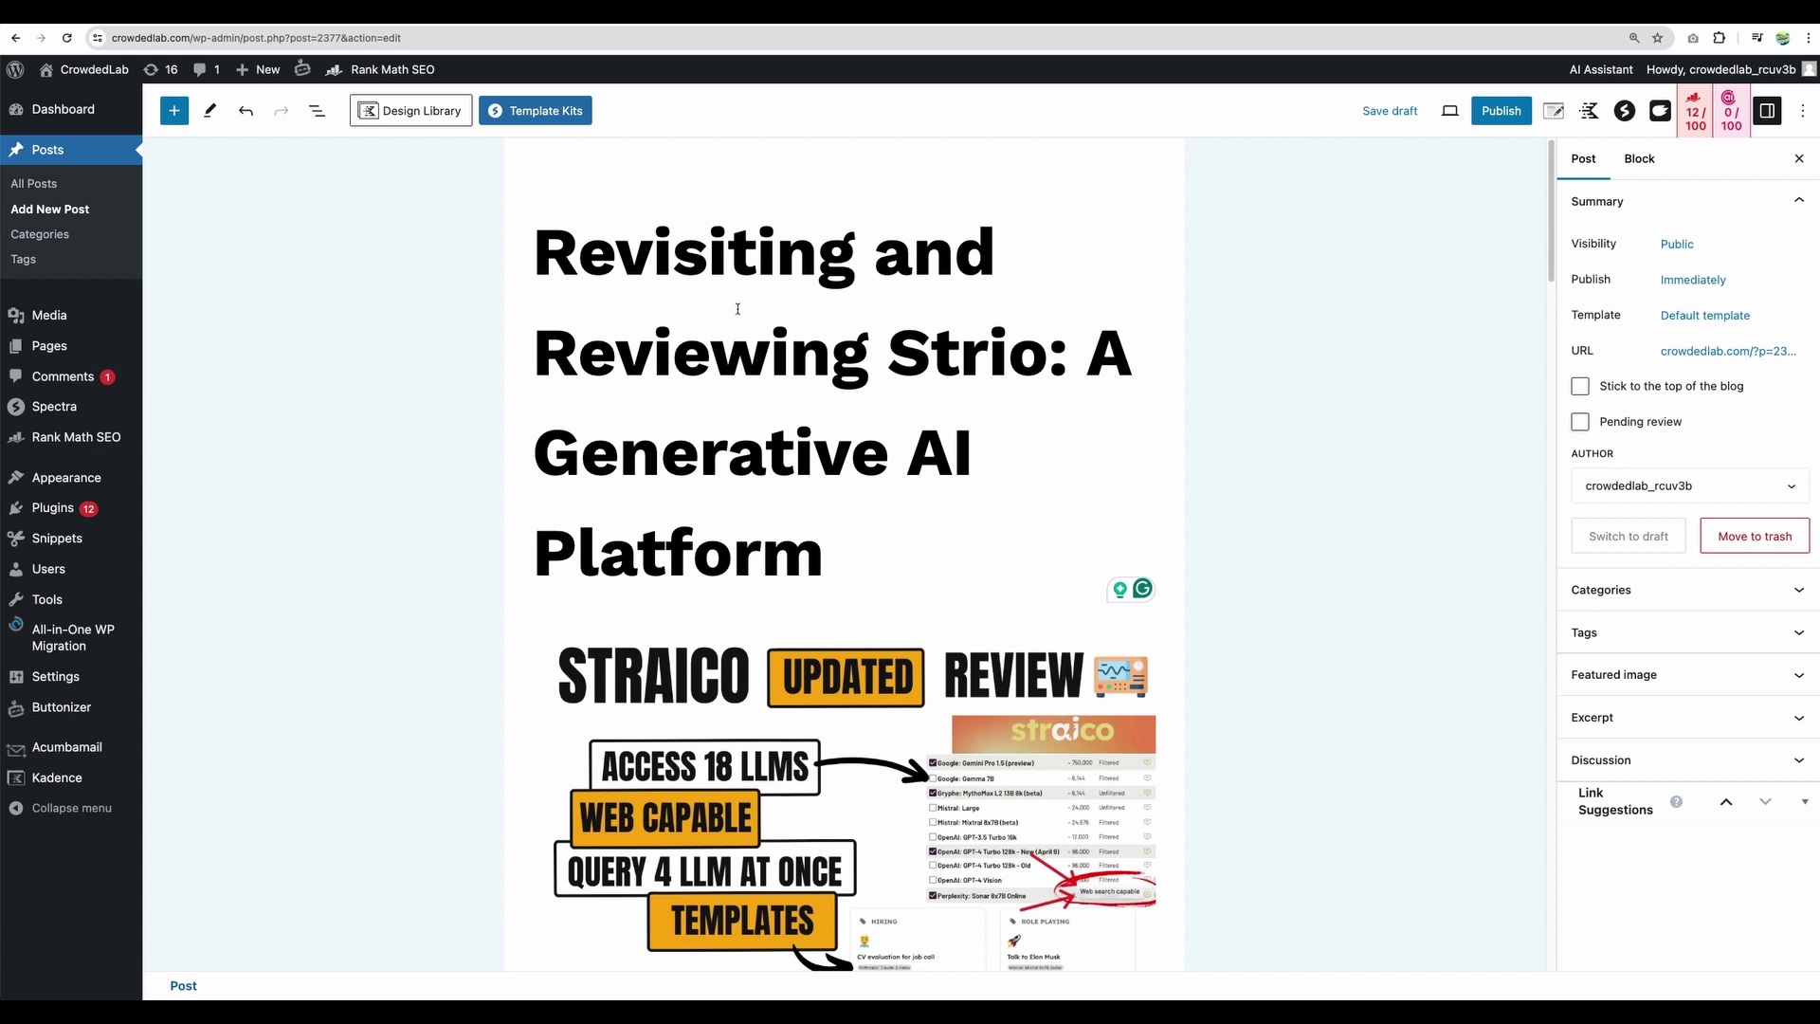
# Review the pasted paragraphs on advanced AI models, the 'With this update' text and Combine Outputs
pyautogui.scroll(-20, 780, 404)
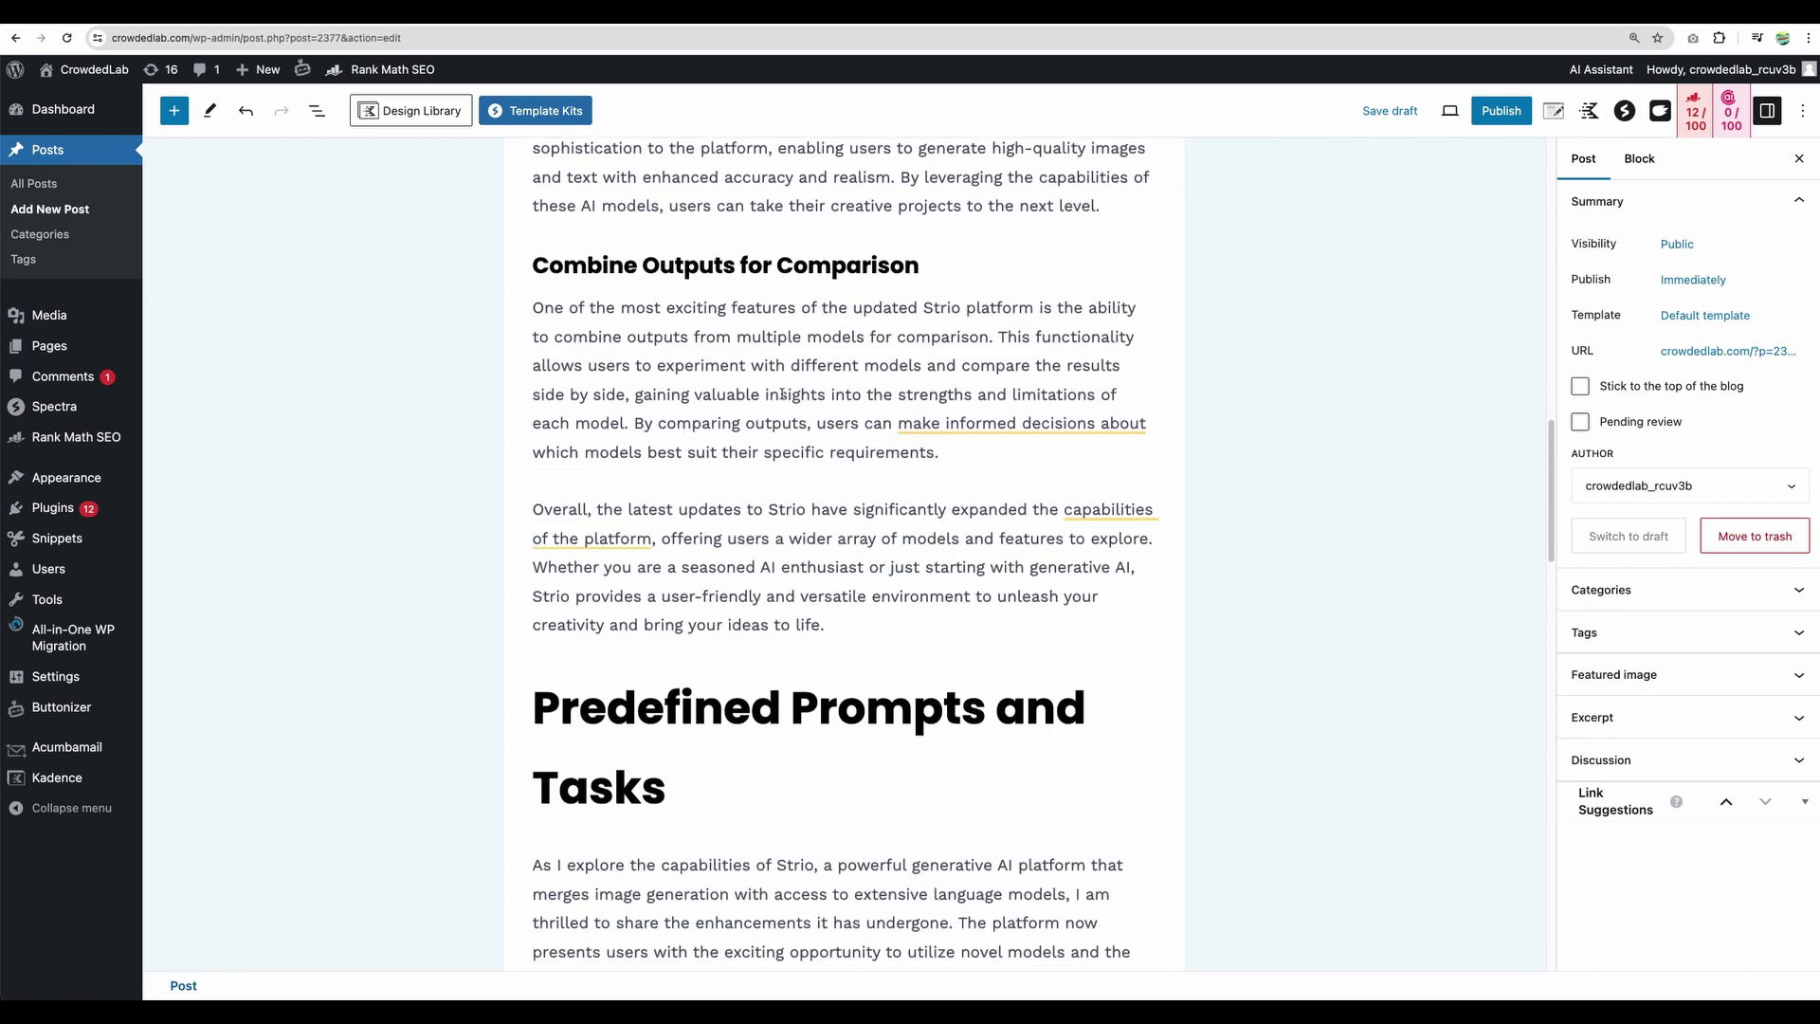
pyautogui.scroll(-10, 780, 393)
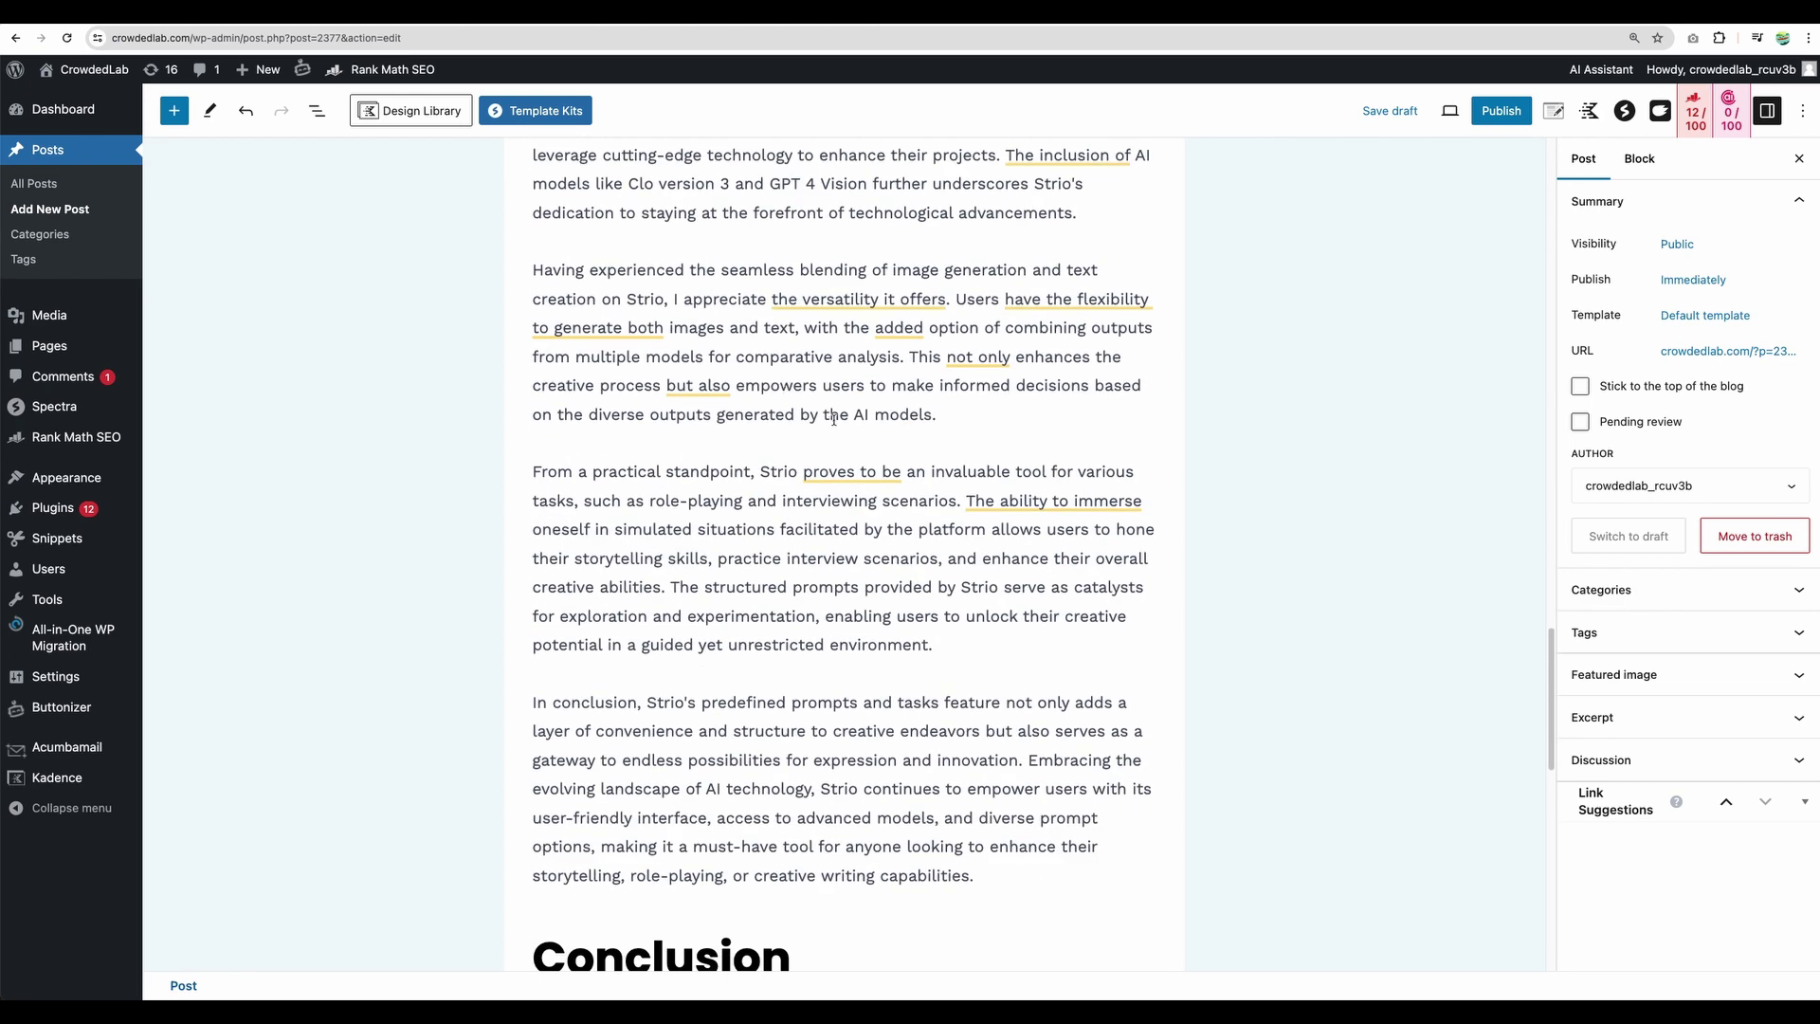
pyautogui.scroll(20, 830, 418)
pyautogui.scroll(-6, 813, 451)
pyautogui.scroll(-10, 813, 451)
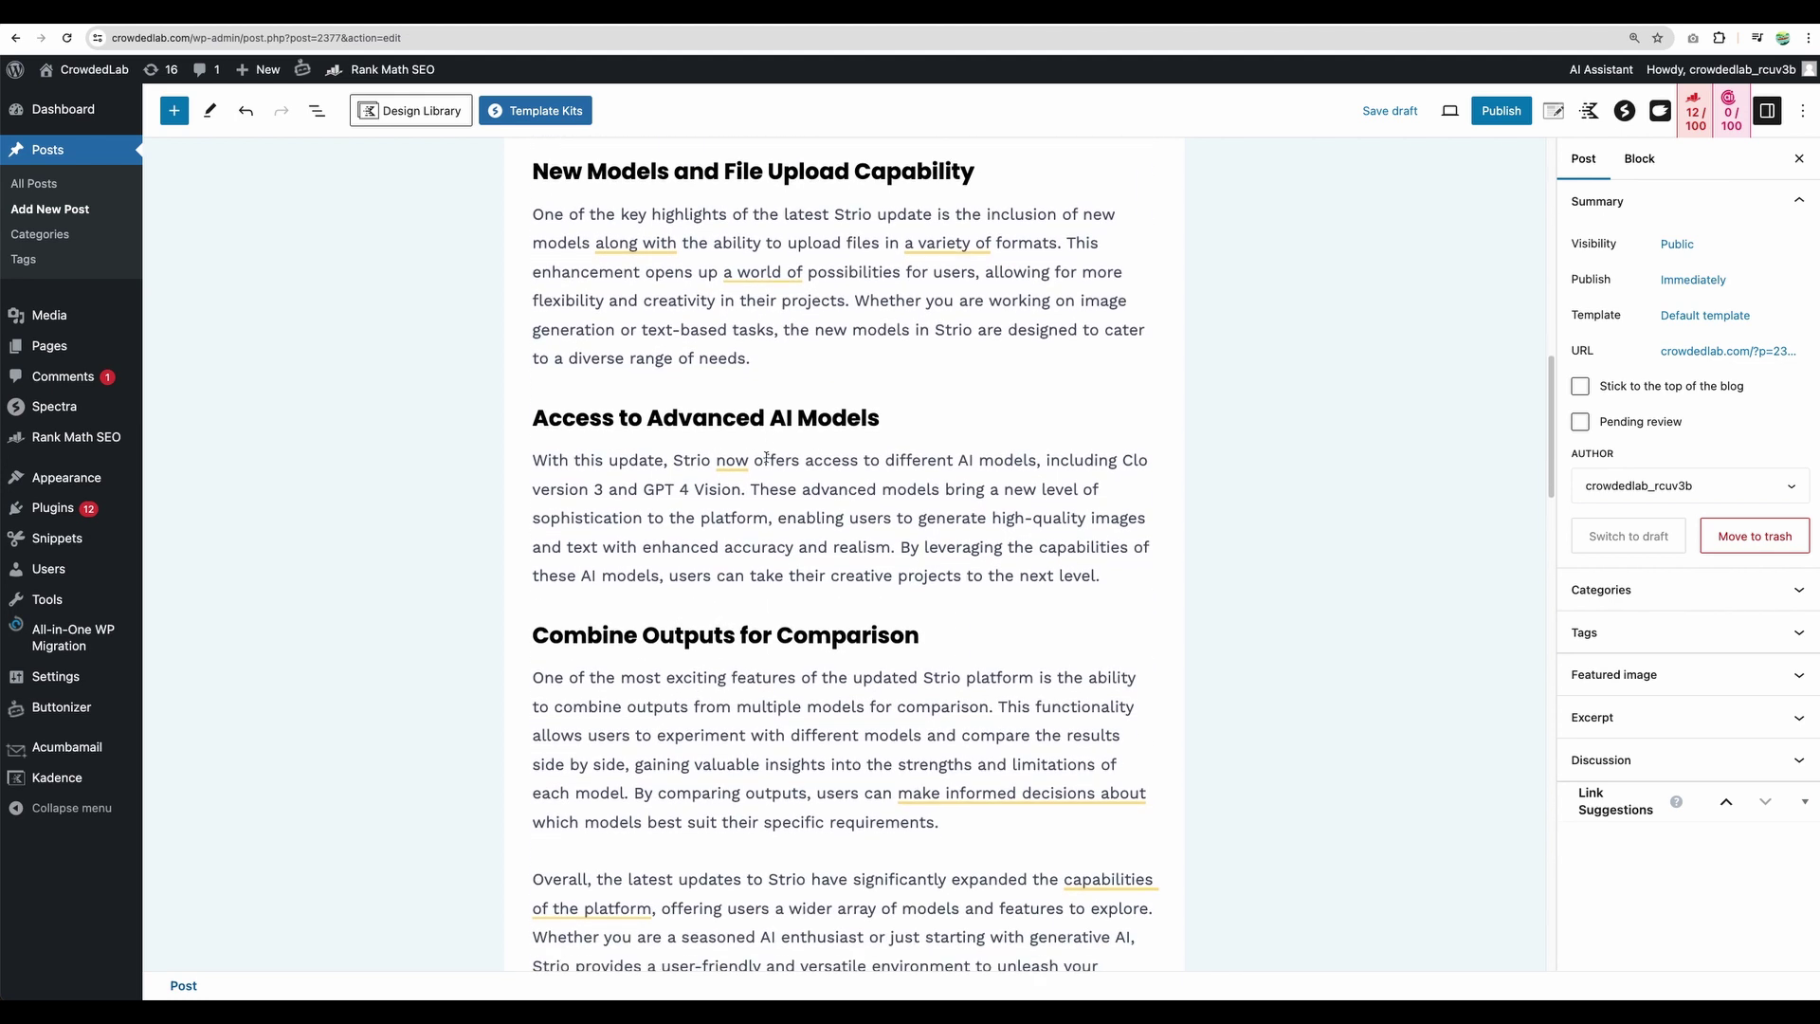
pyautogui.scroll(3, 565, 419)
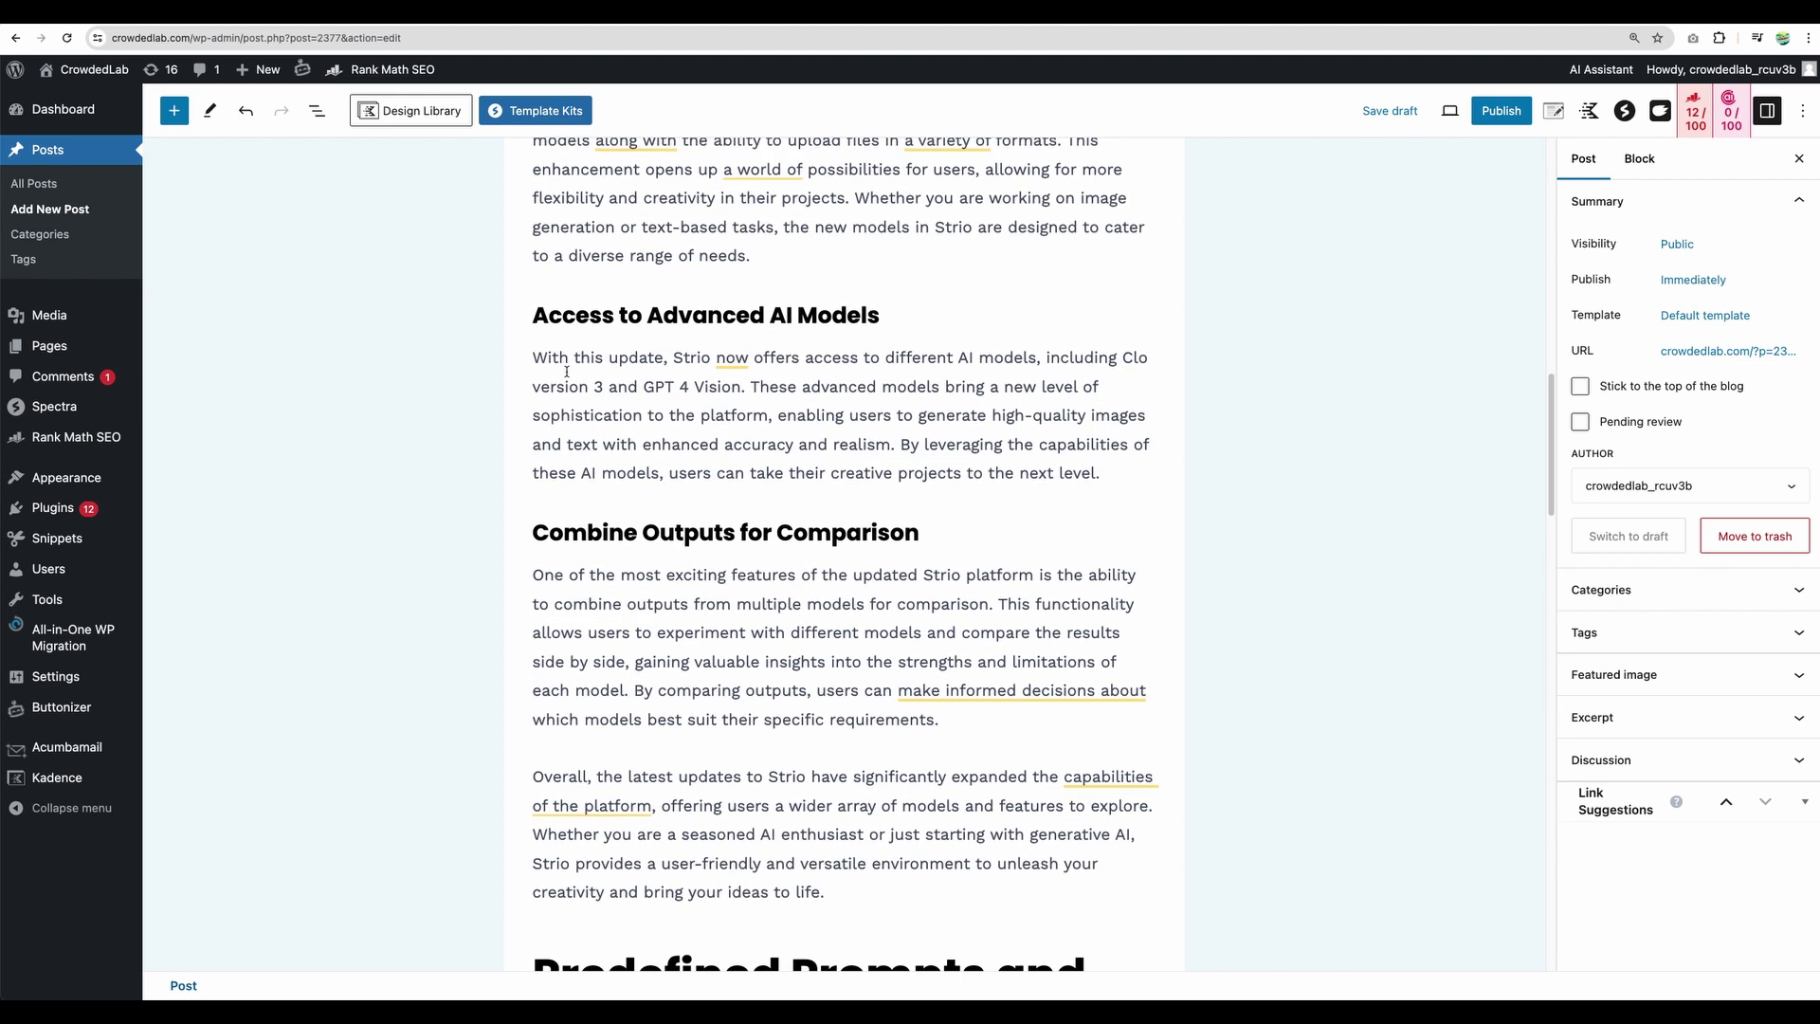
pyautogui.moveTo(541, 346); pyautogui.dragTo(800, 418)
pyautogui.click(833, 418)
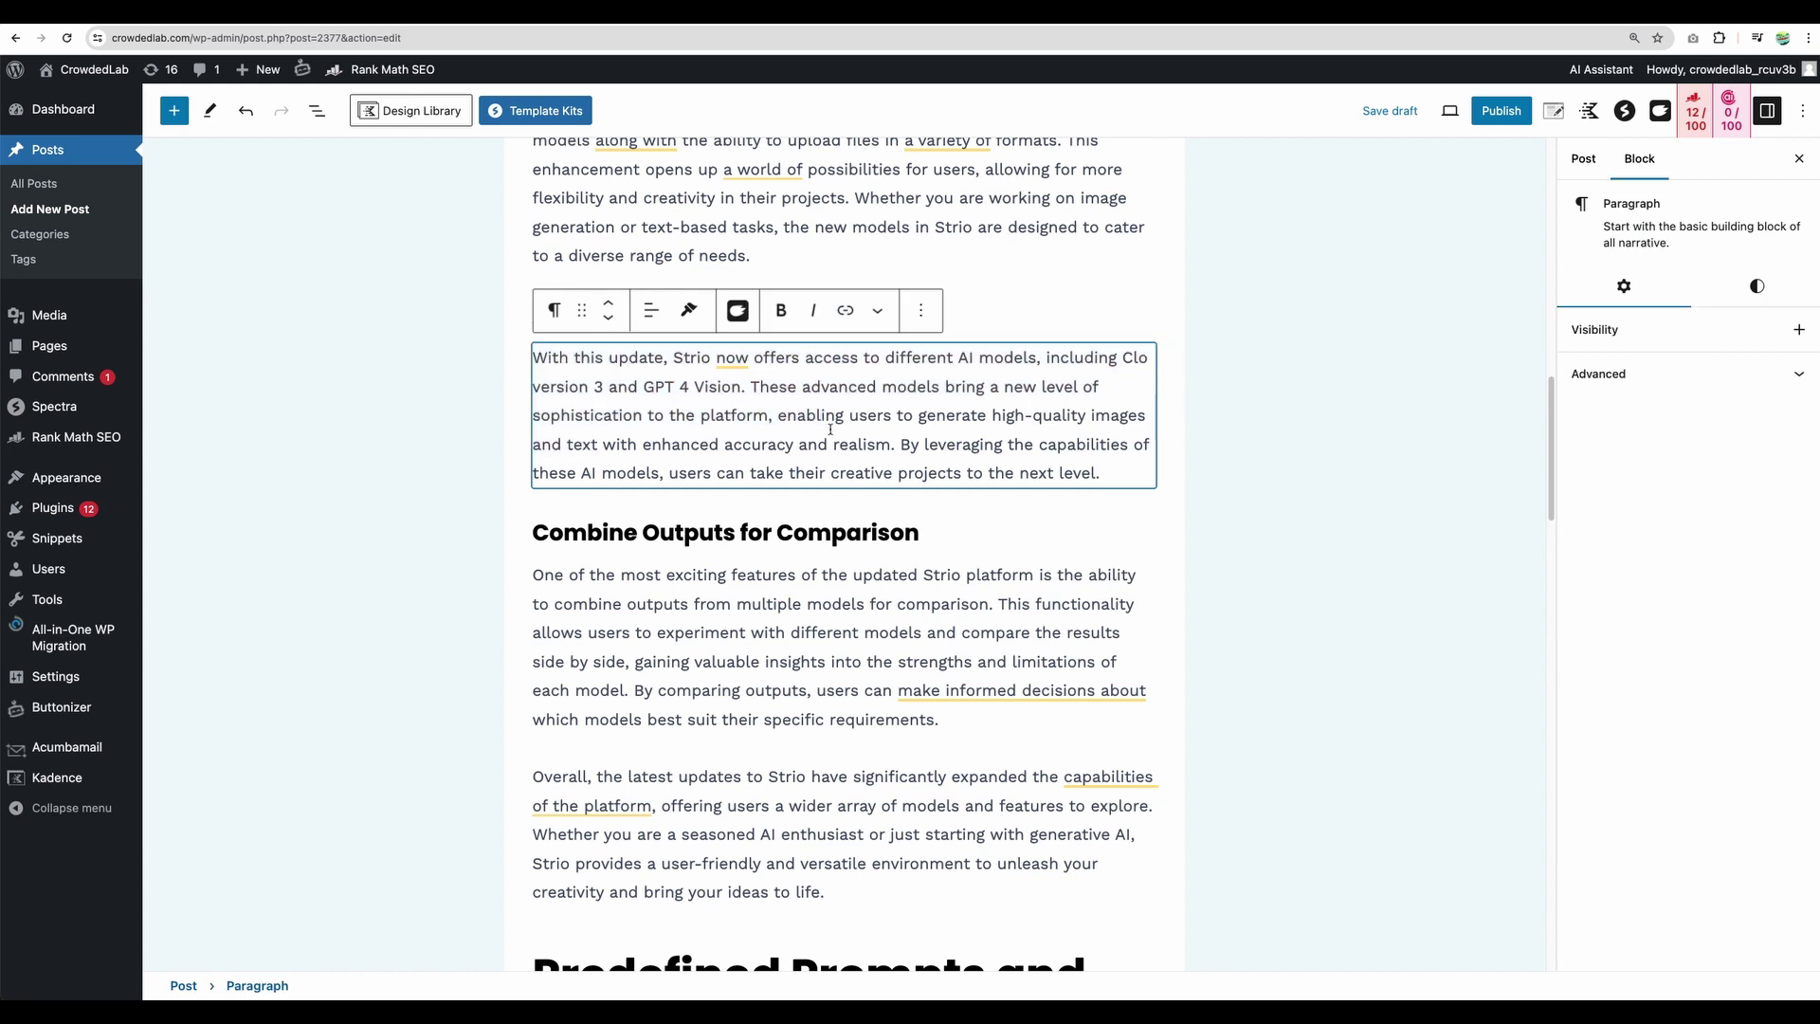
pyautogui.scroll(-3, 805, 455)
pyautogui.click(684, 492)
pyautogui.click(604, 302)
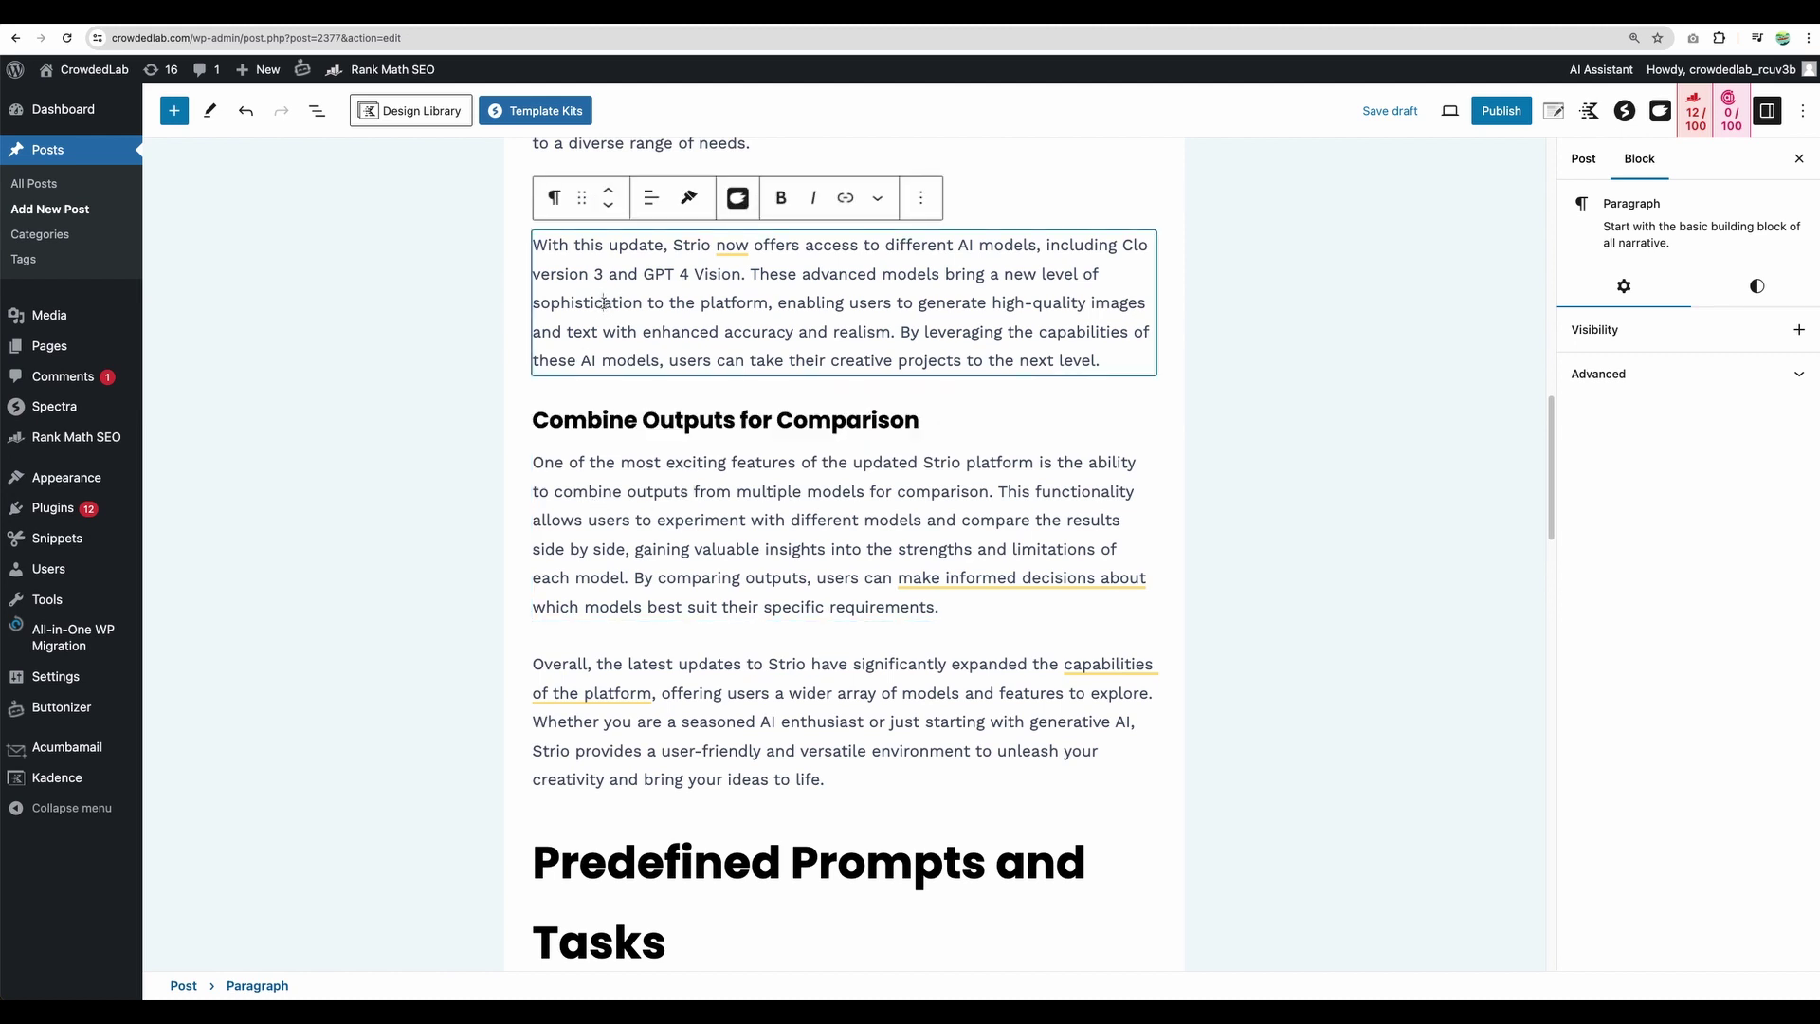
pyautogui.moveTo(537, 420); pyautogui.dragTo(805, 512)
pyautogui.click(805, 519)
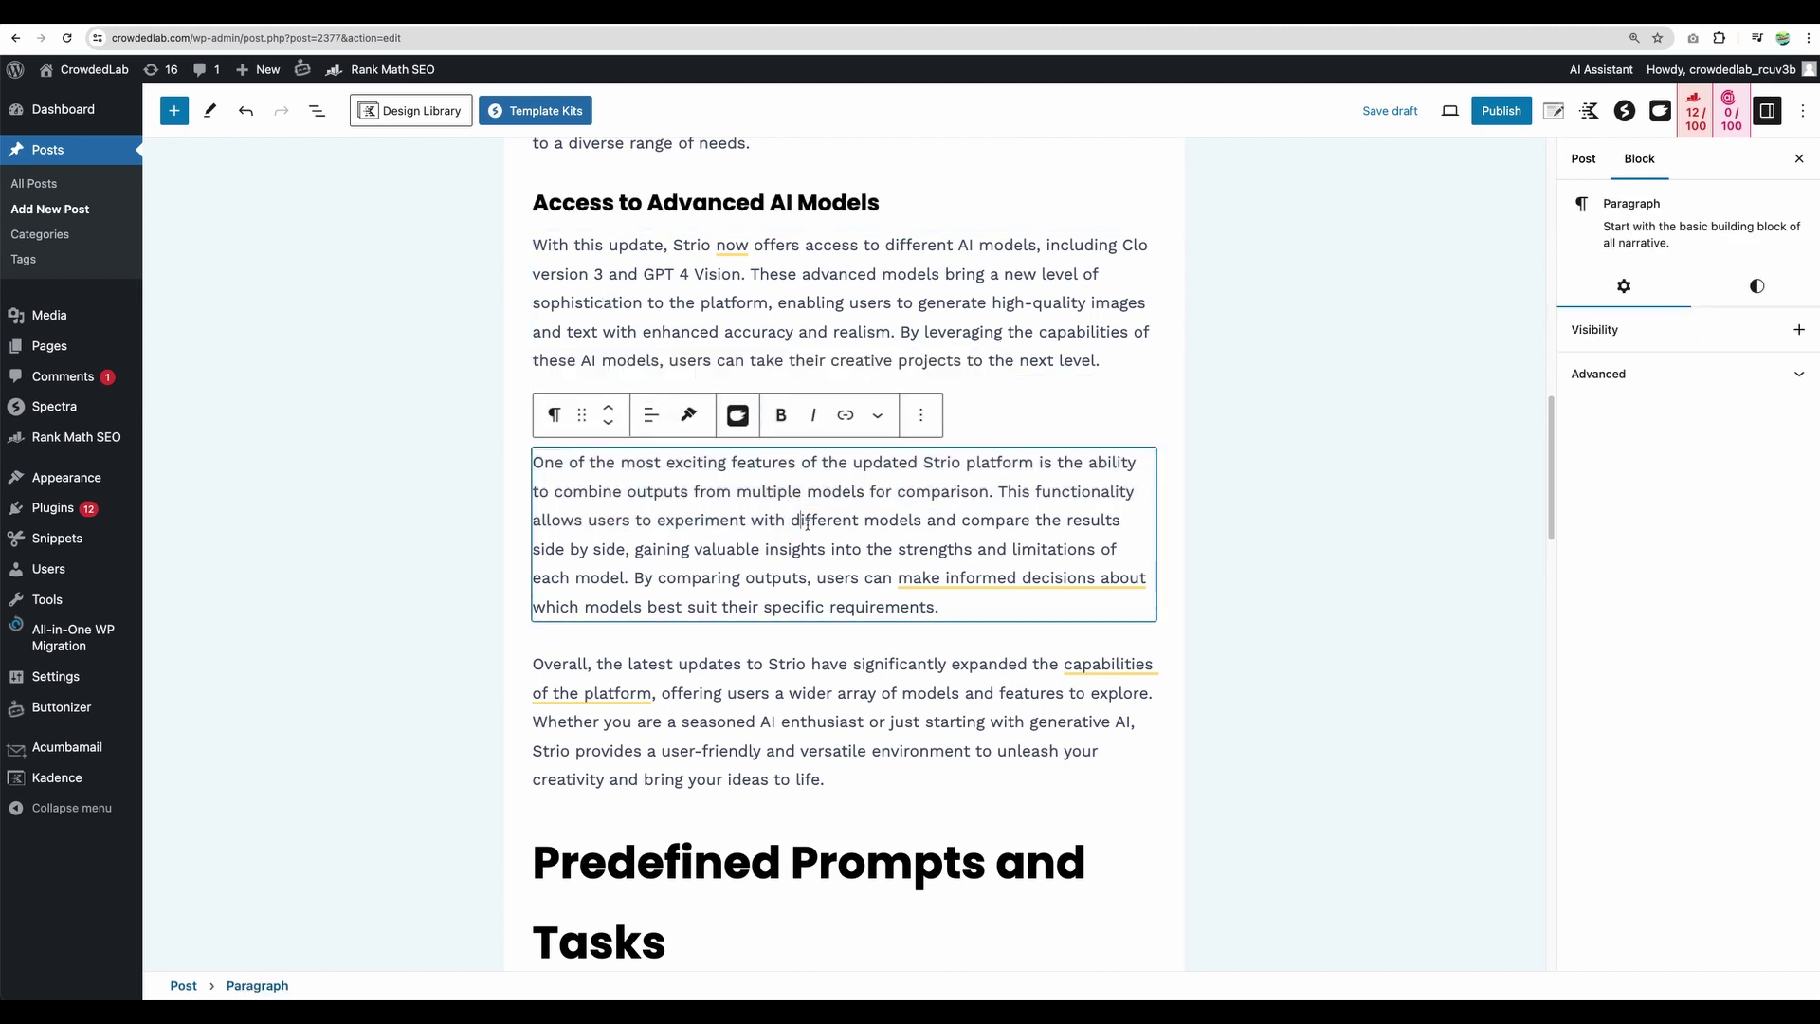
# Scroll through the rest of the pasted WordPress post to review it
pyautogui.scroll(-15, 809, 524)
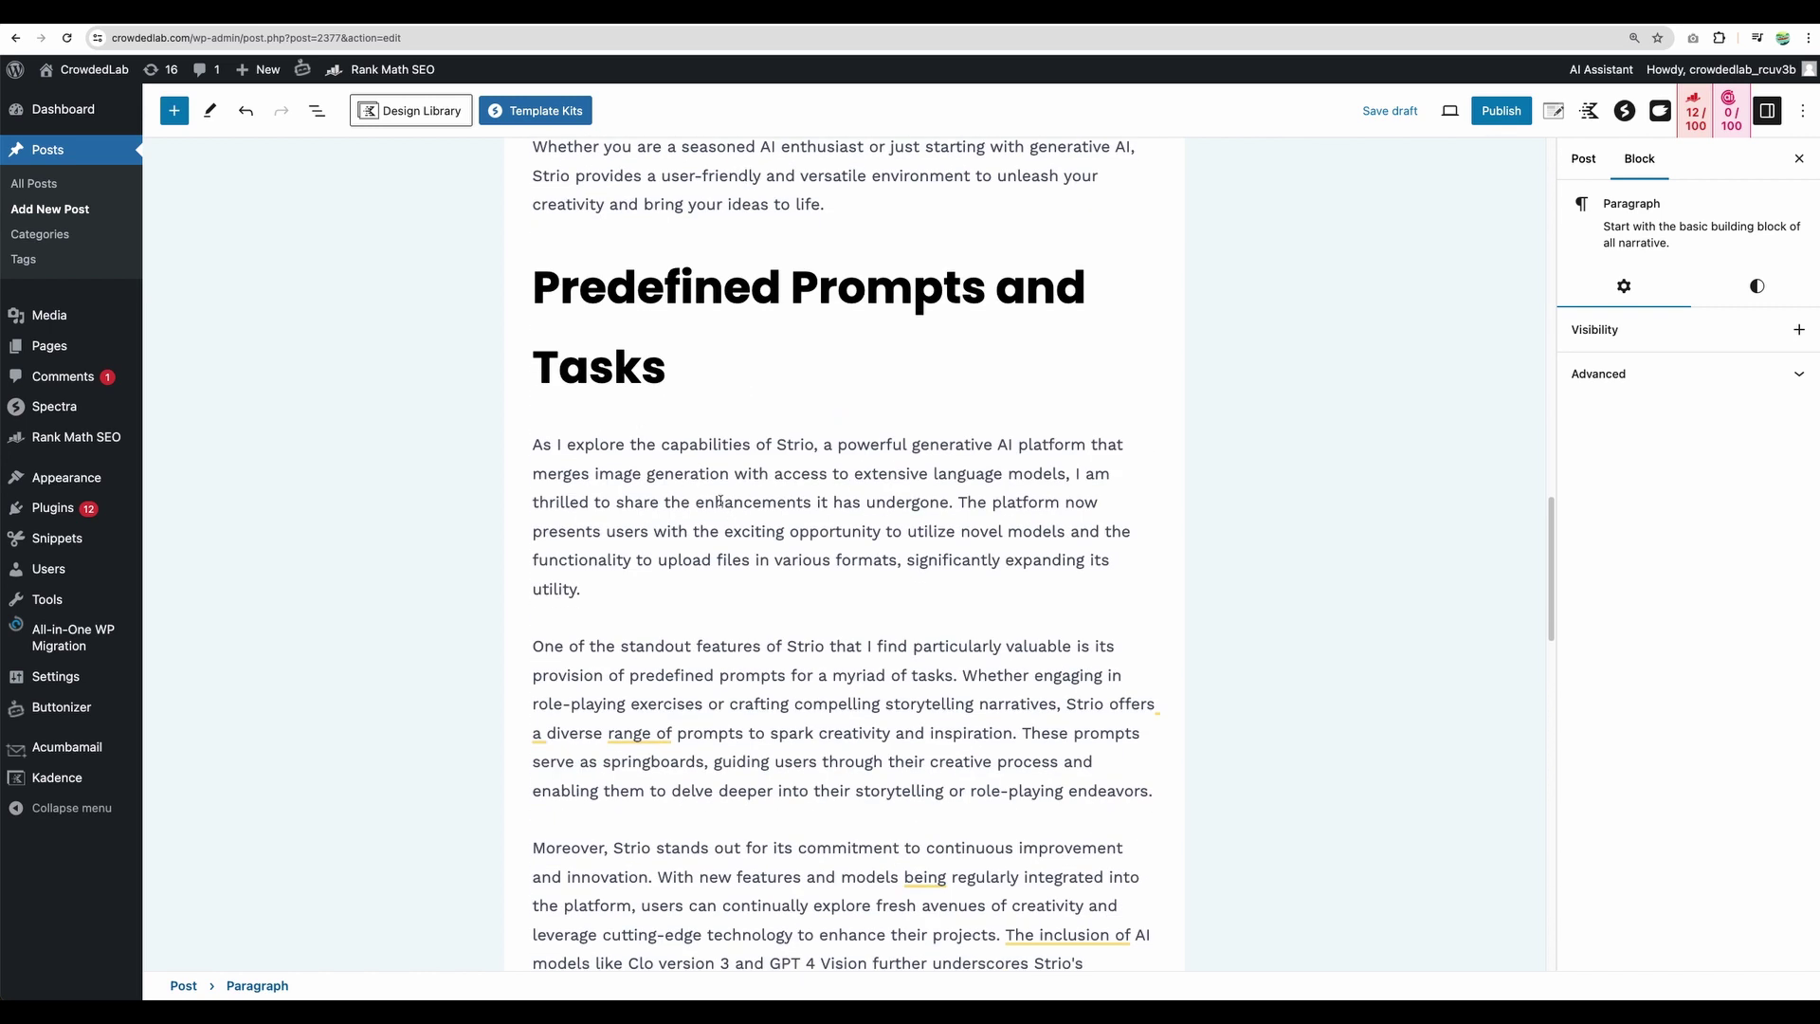
pyautogui.scroll(-10, 702, 497)
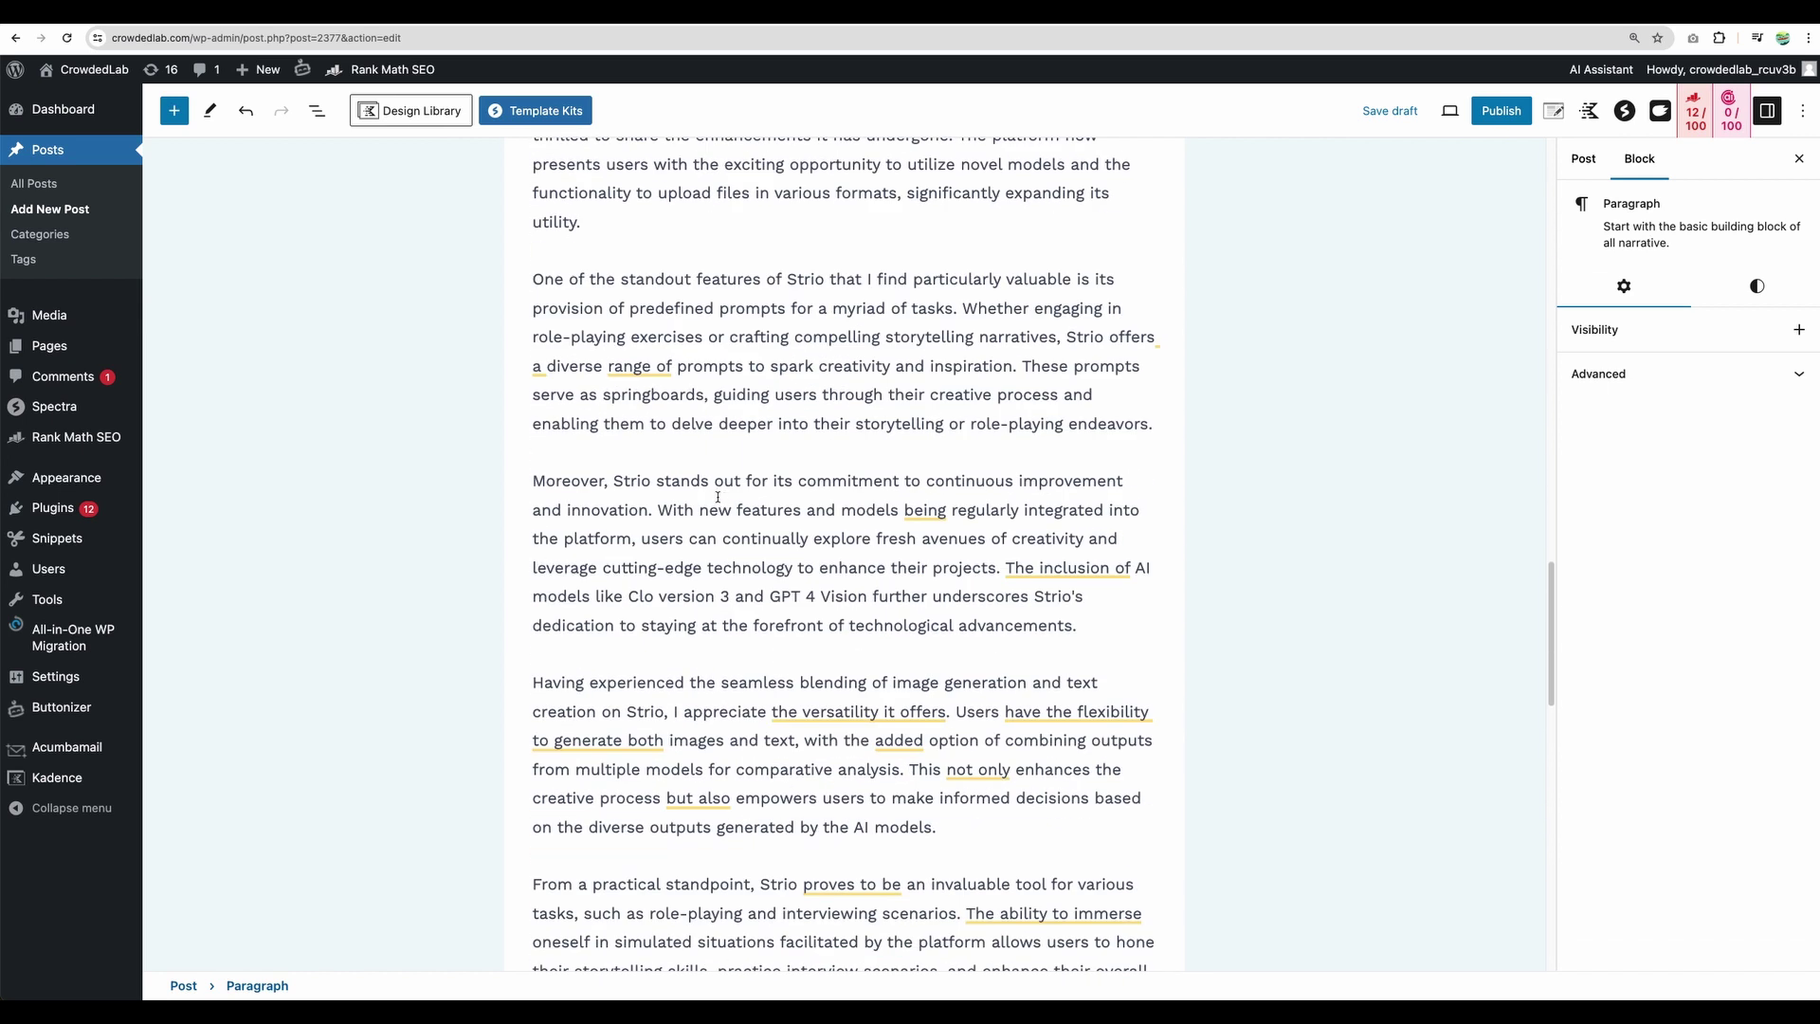
pyautogui.scroll(-20, 719, 496)
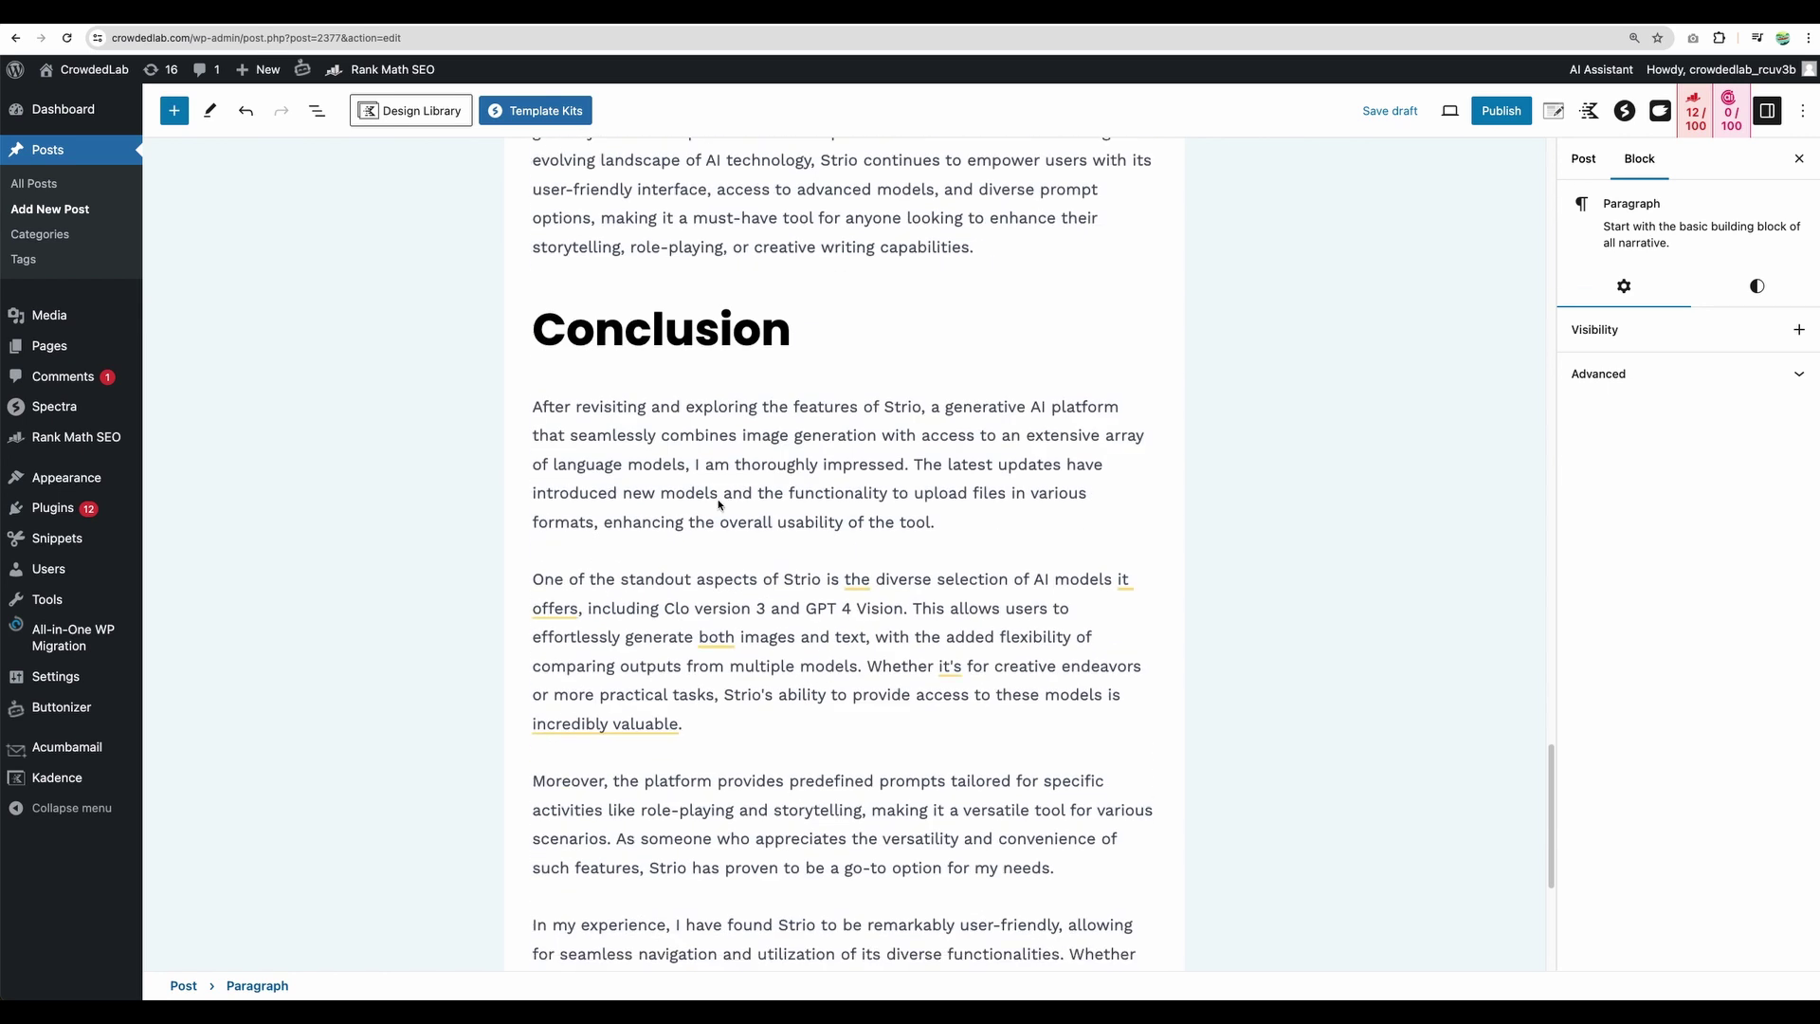
pyautogui.scroll(-5, 719, 501)
pyautogui.scroll(7, 718, 501)
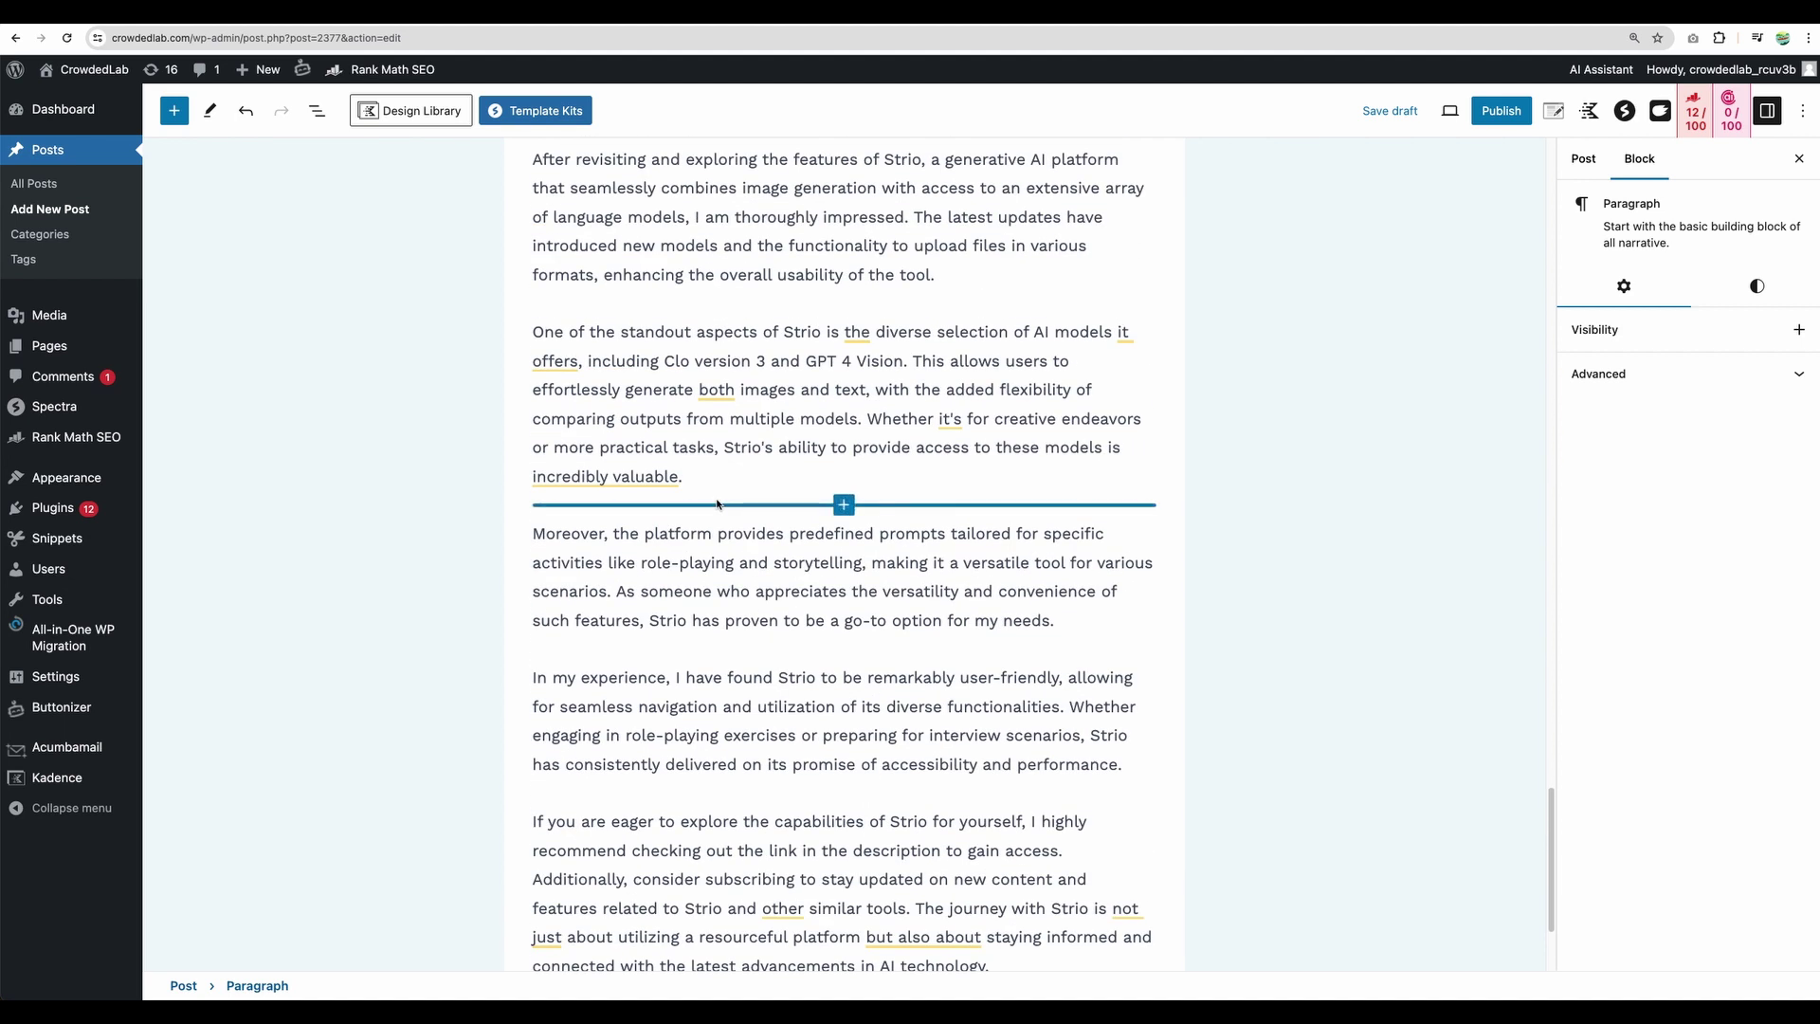
pyautogui.scroll(20, 716, 504)
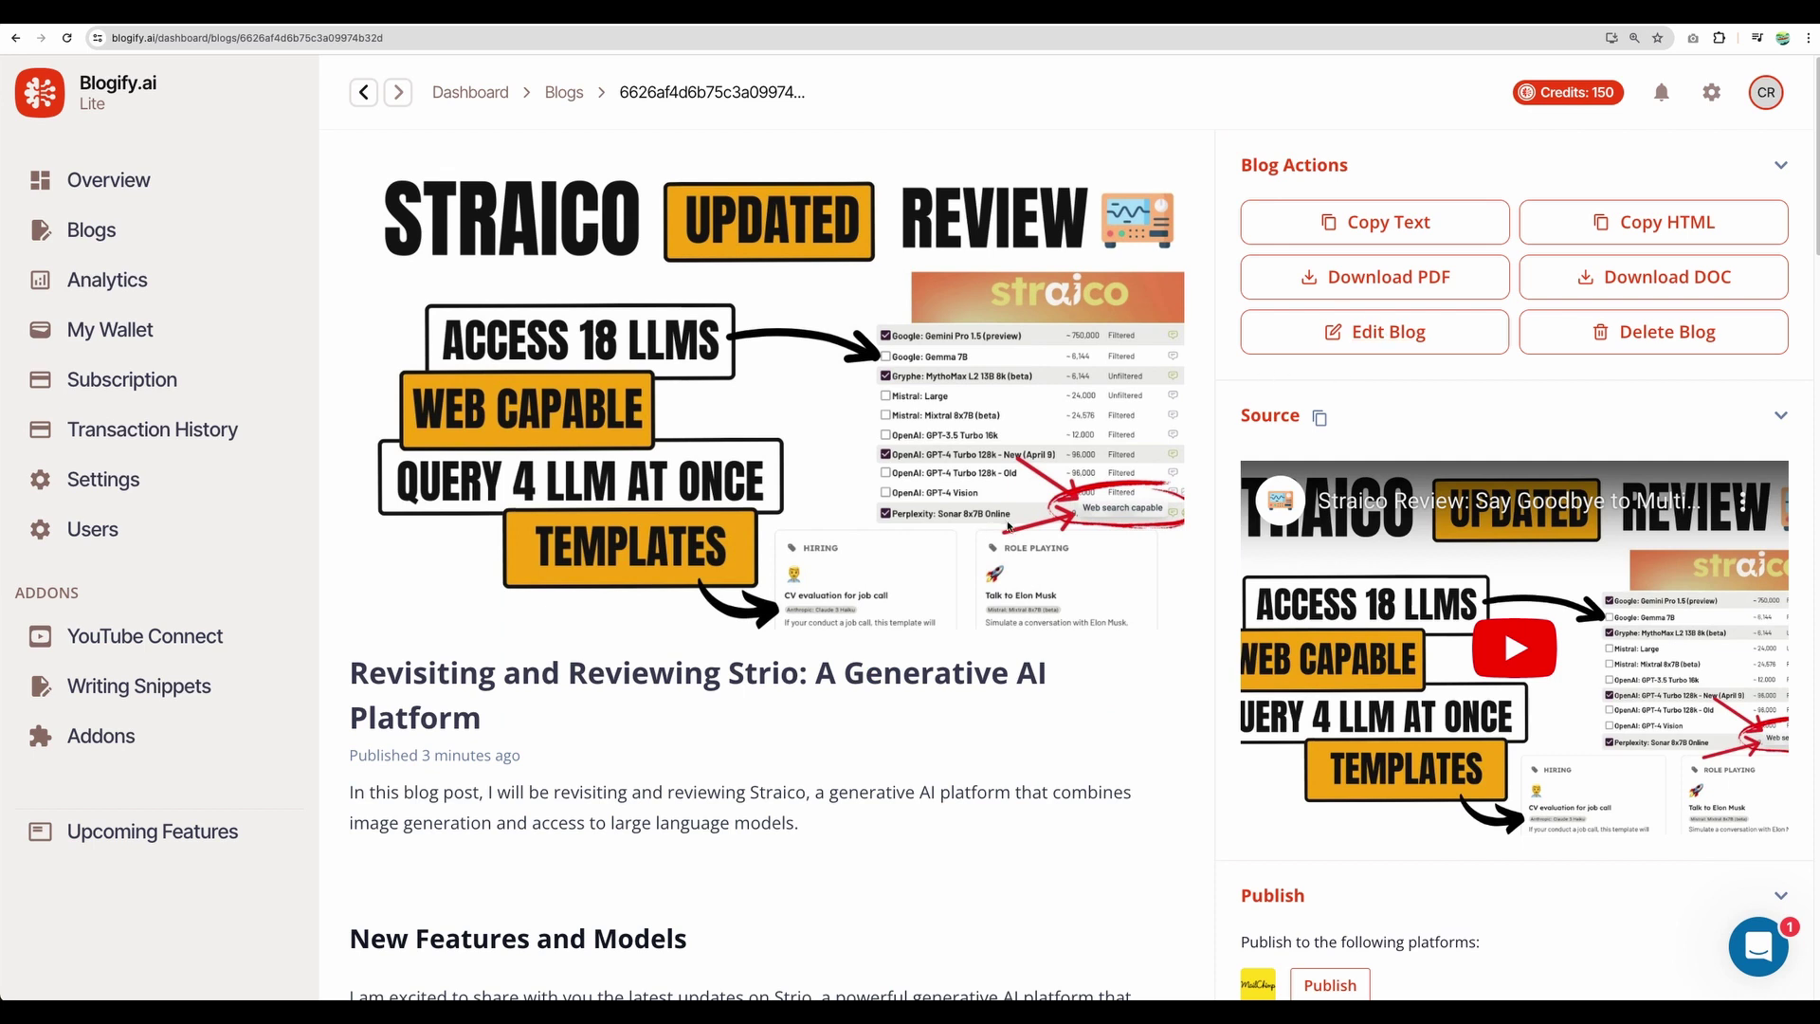
pyautogui.scroll(-5, 1010, 525)
pyautogui.scroll(-4, 1011, 525)
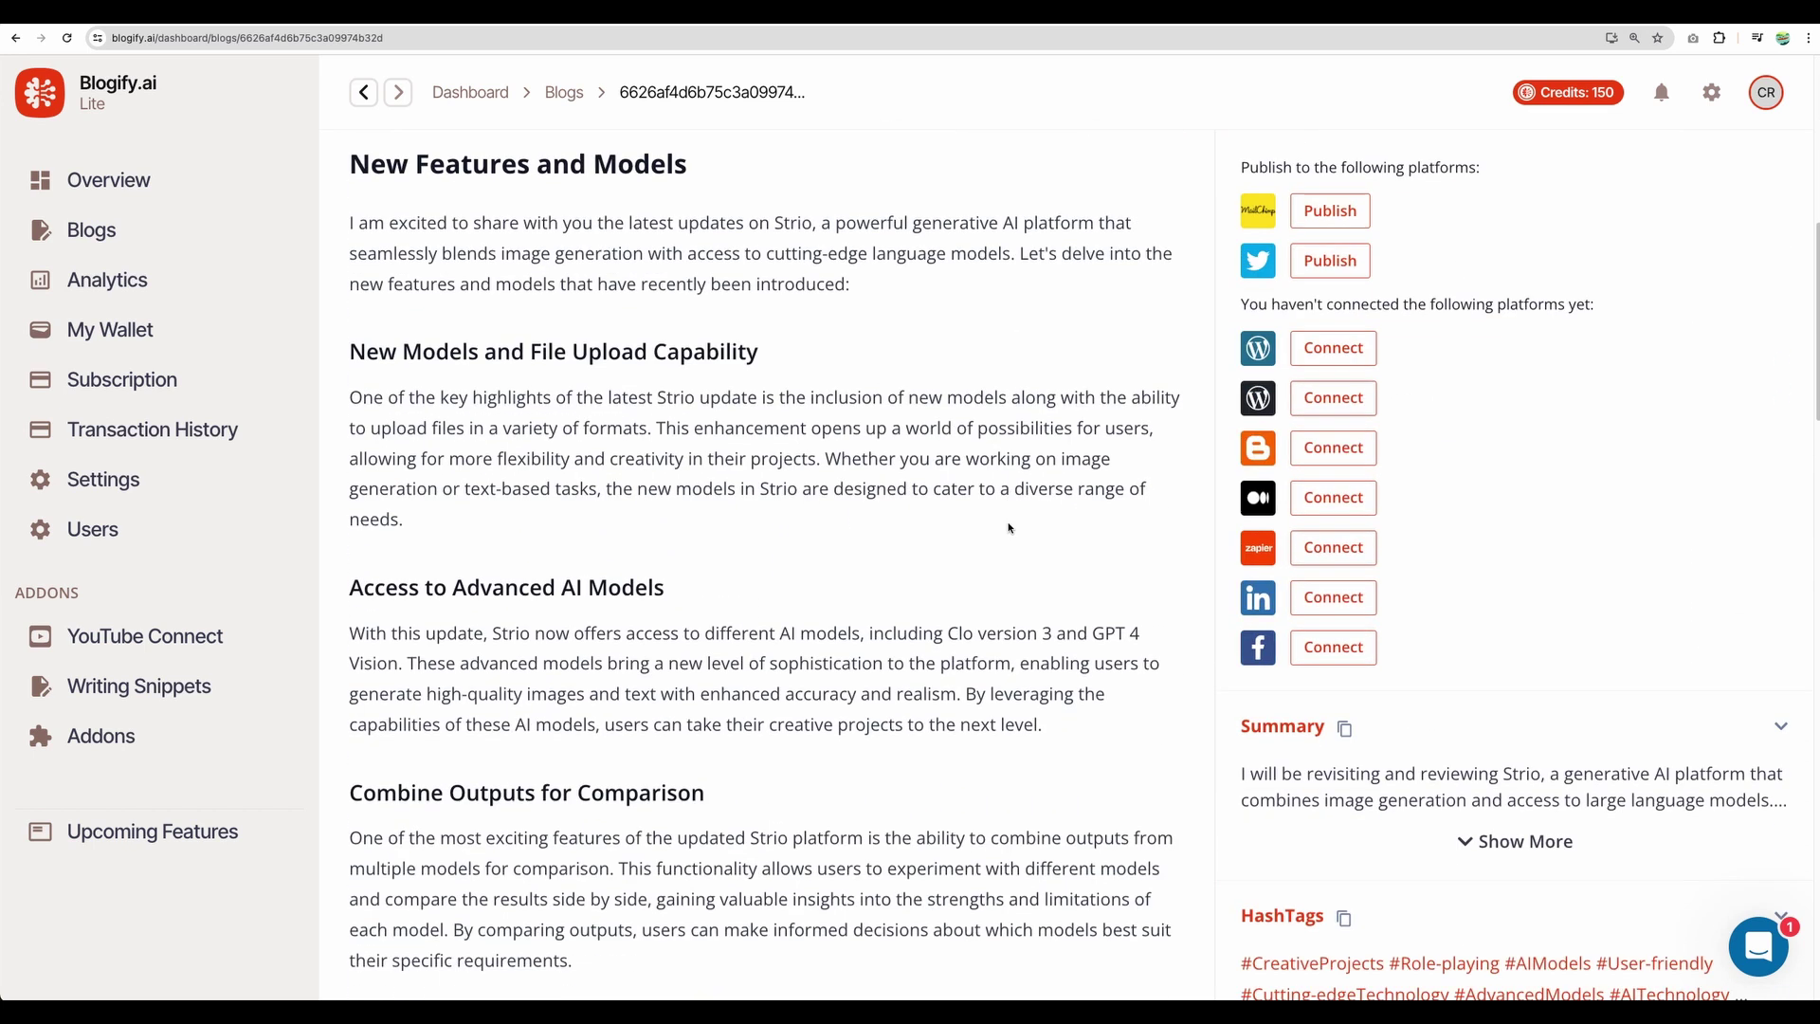
pyautogui.scroll(1, 1011, 525)
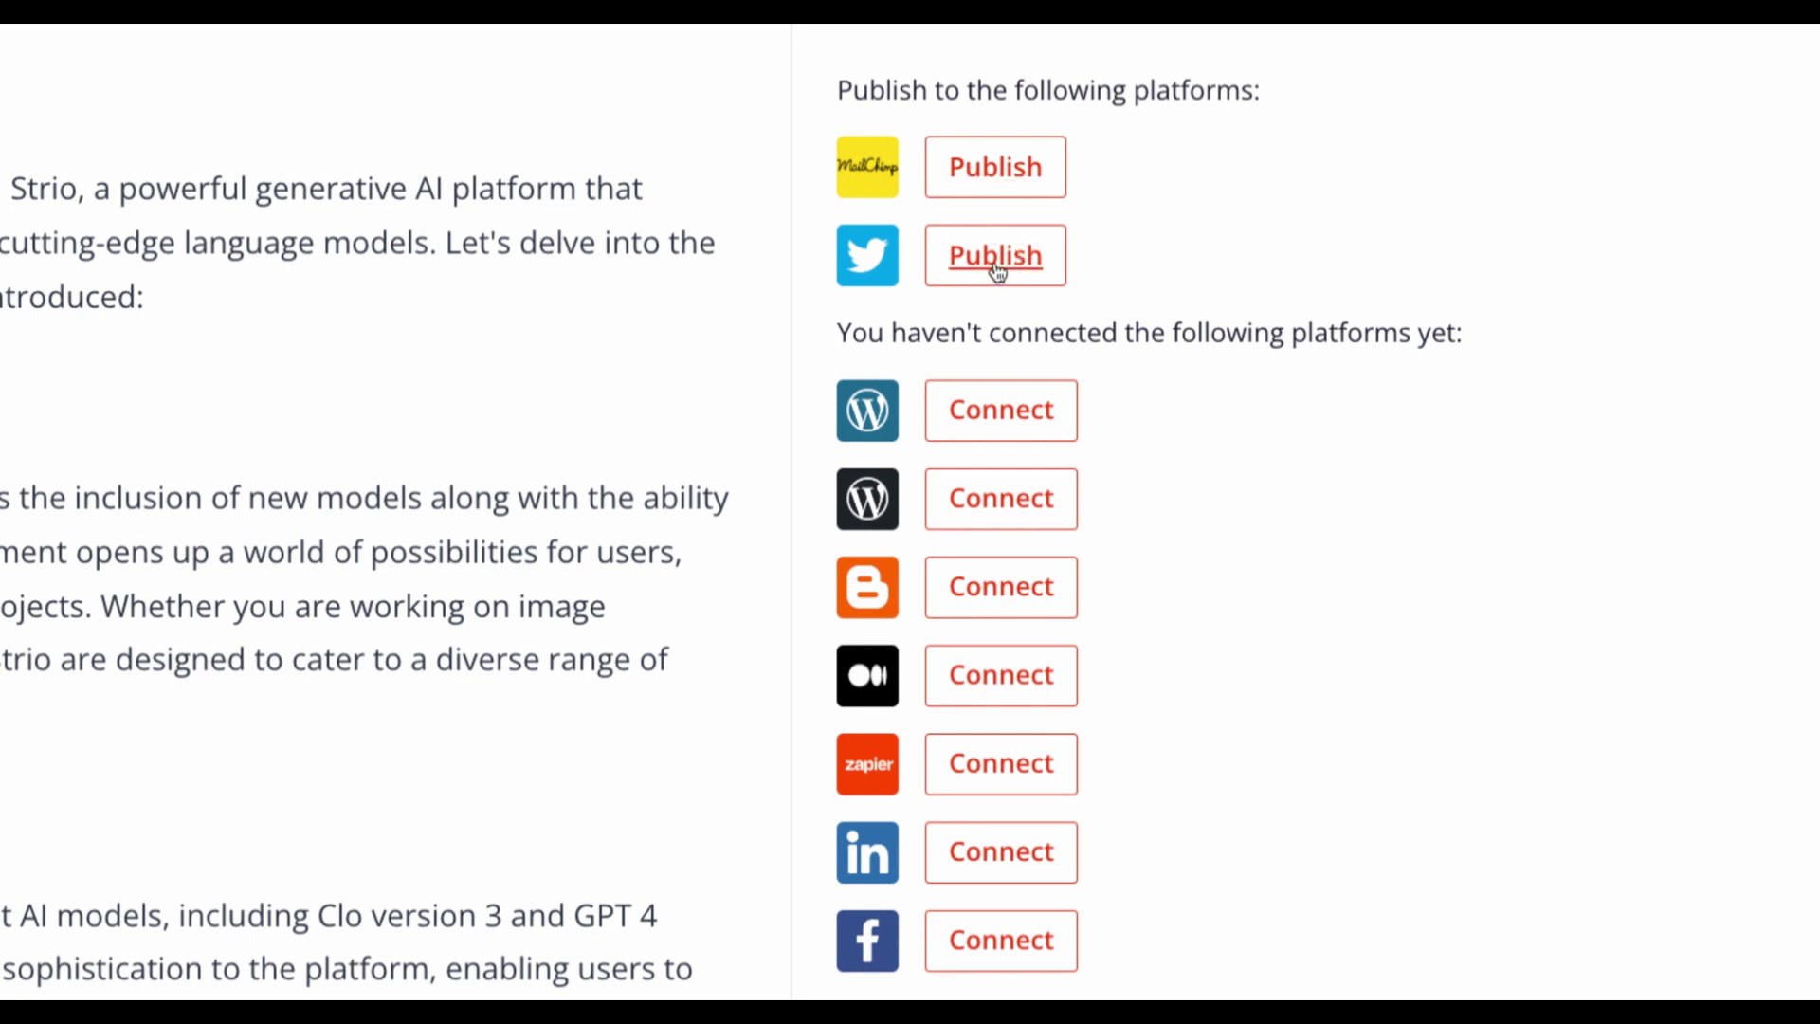
pyautogui.click(997, 271)
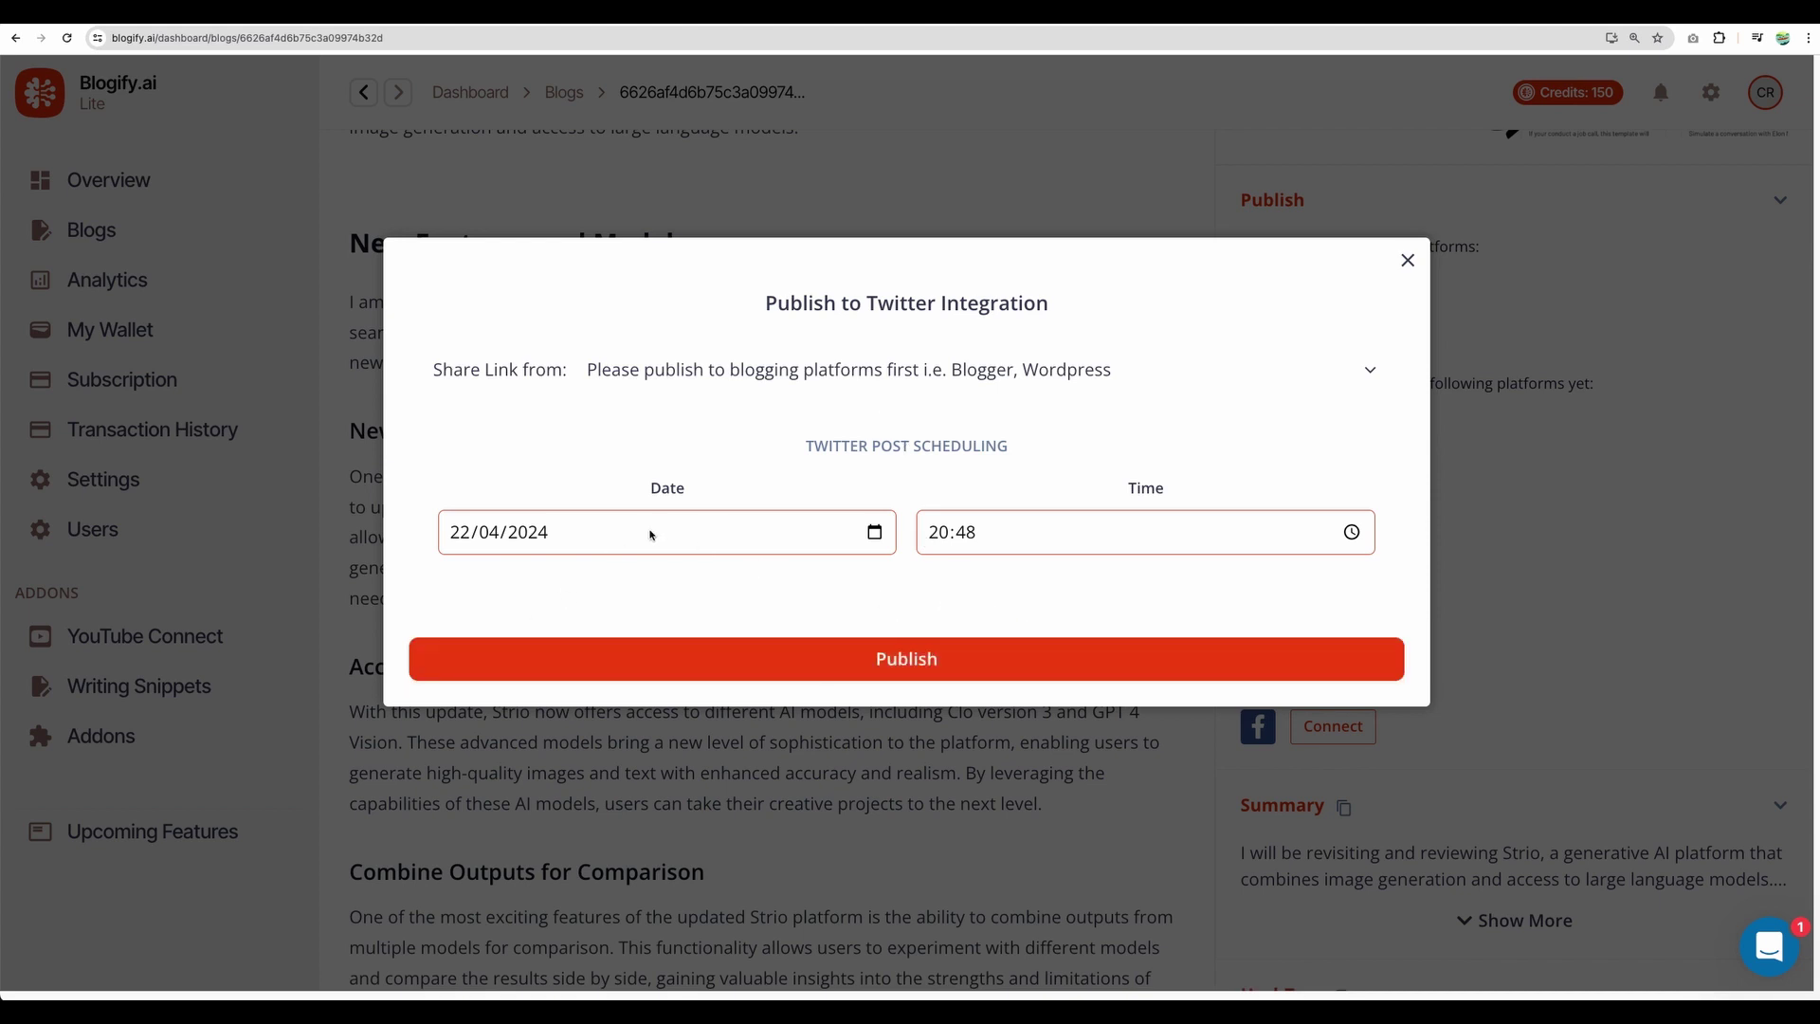
pyautogui.click(1369, 363)
pyautogui.click(1370, 368)
pyautogui.click(1366, 371)
pyautogui.click(1260, 370)
pyautogui.click(1251, 378)
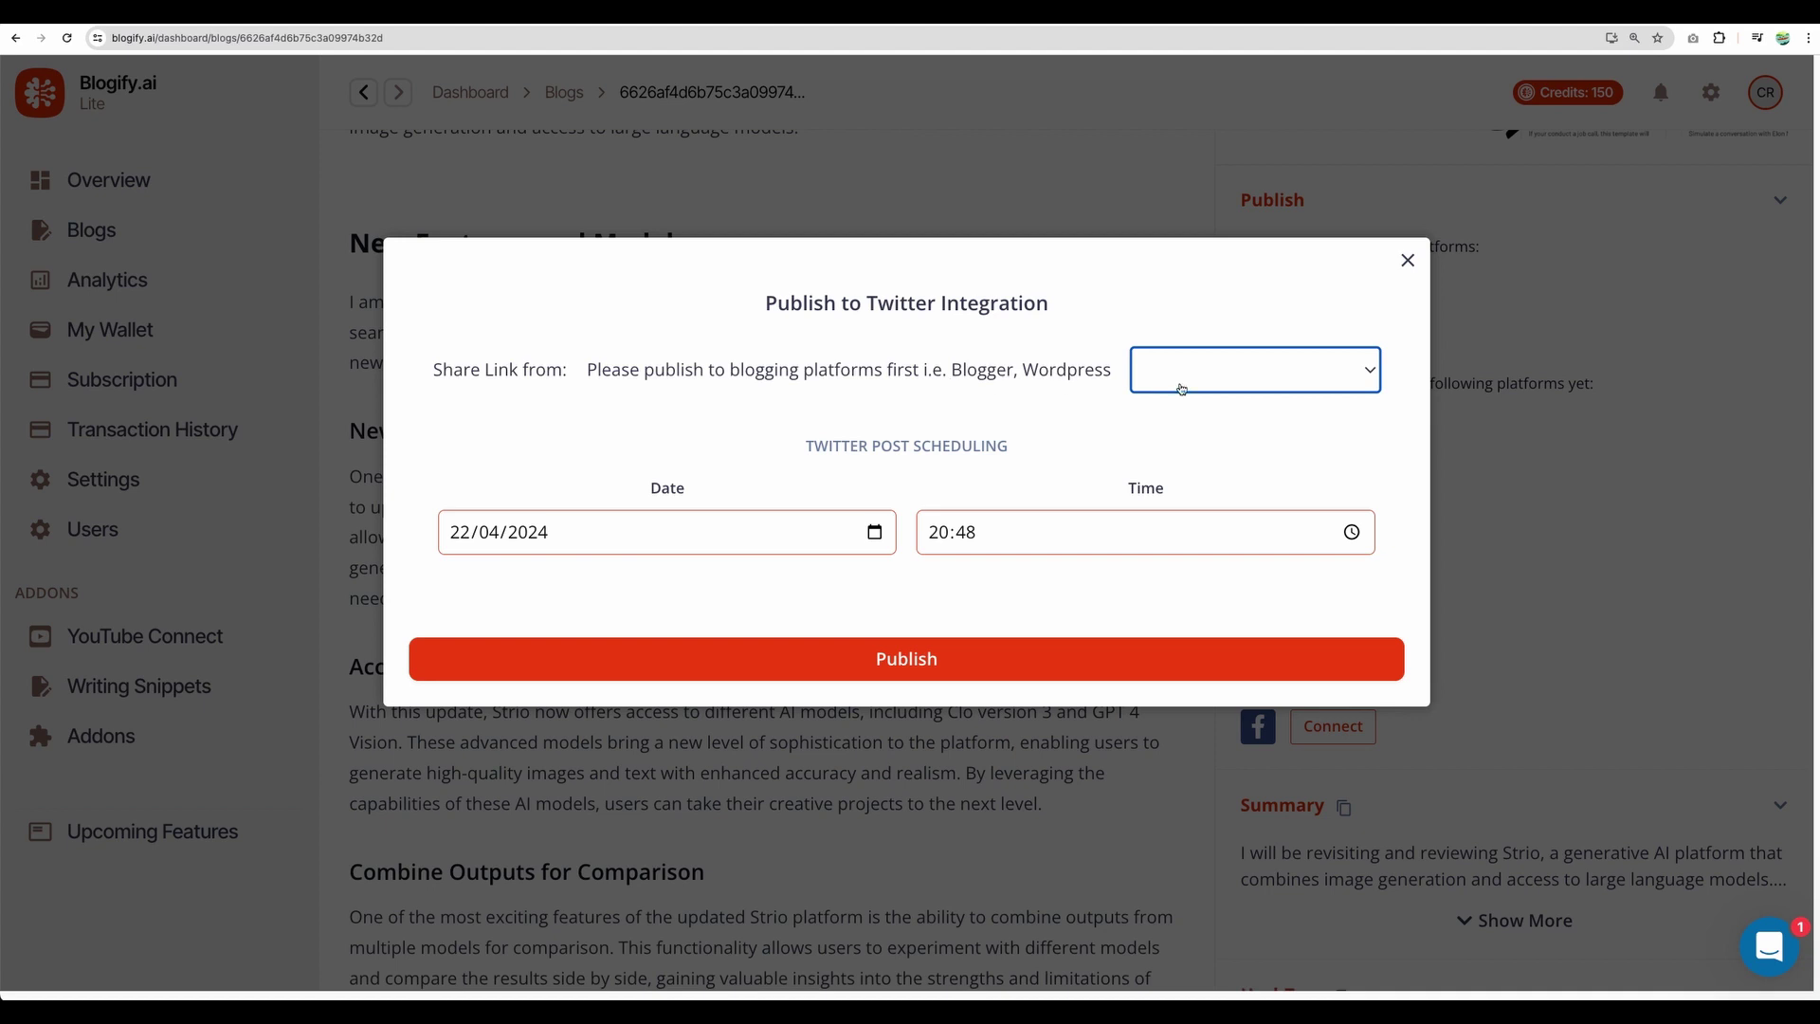
pyautogui.click(1229, 277)
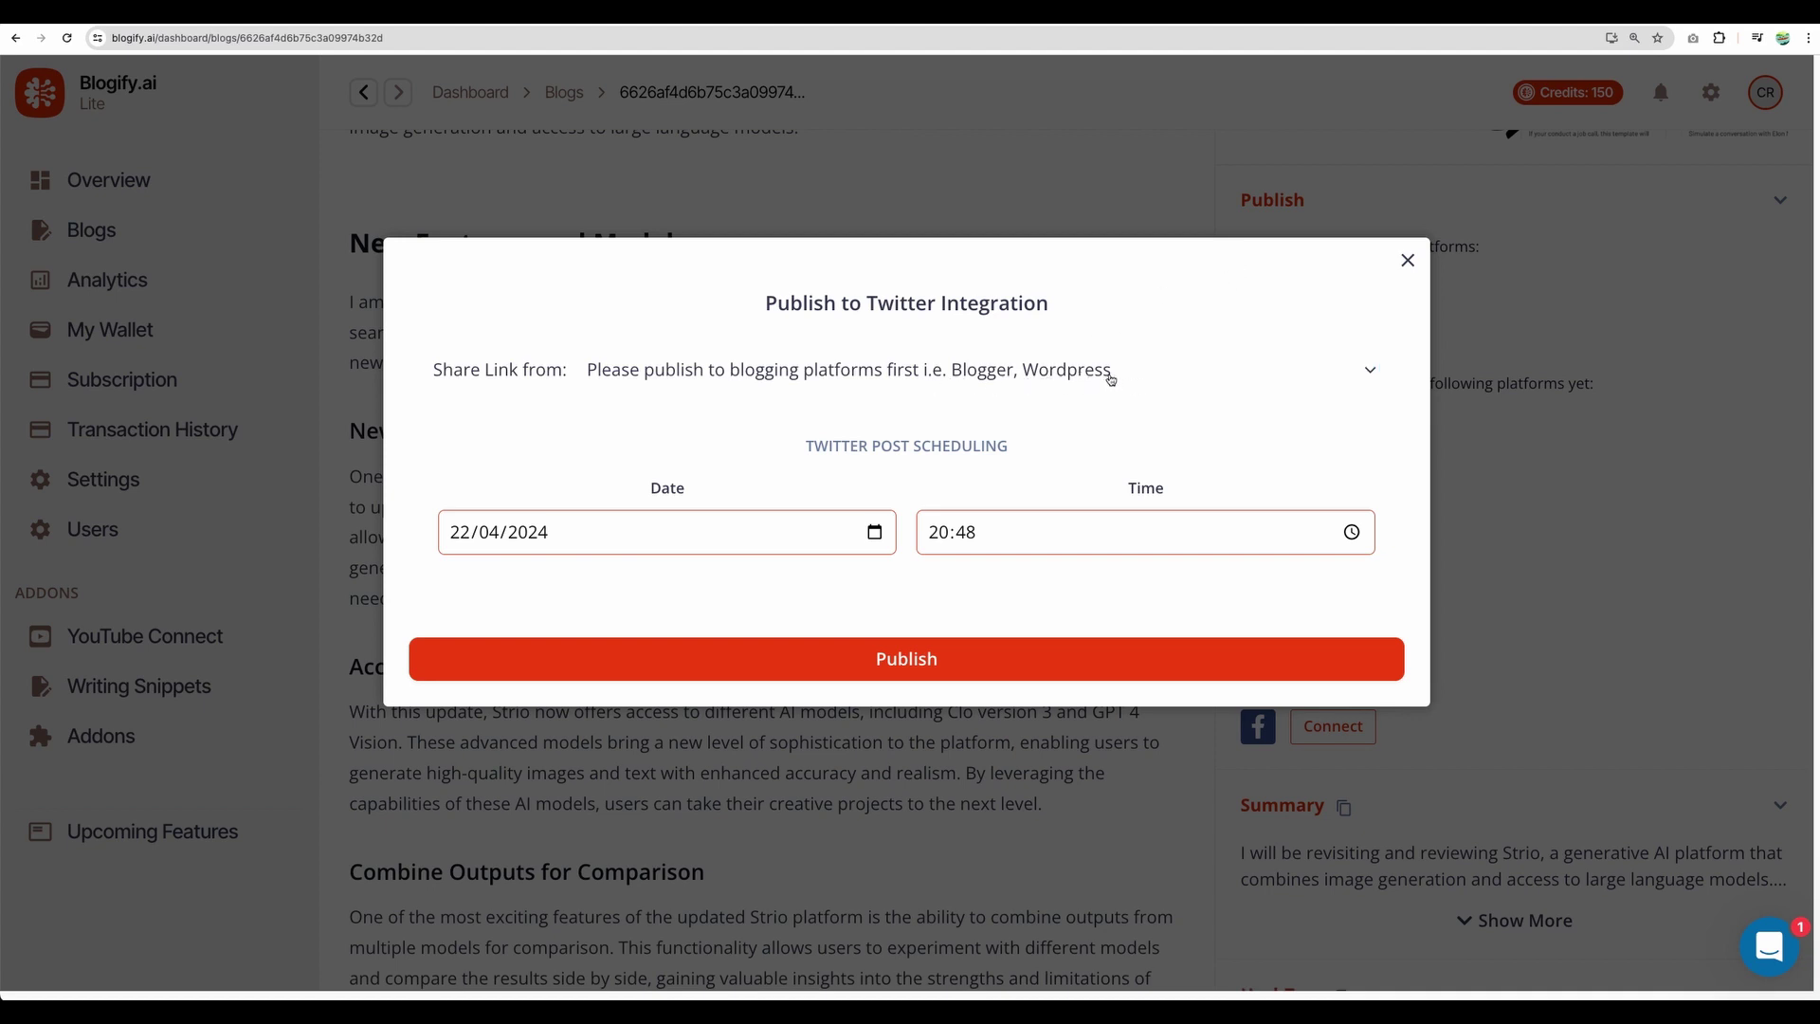
pyautogui.click(1407, 260)
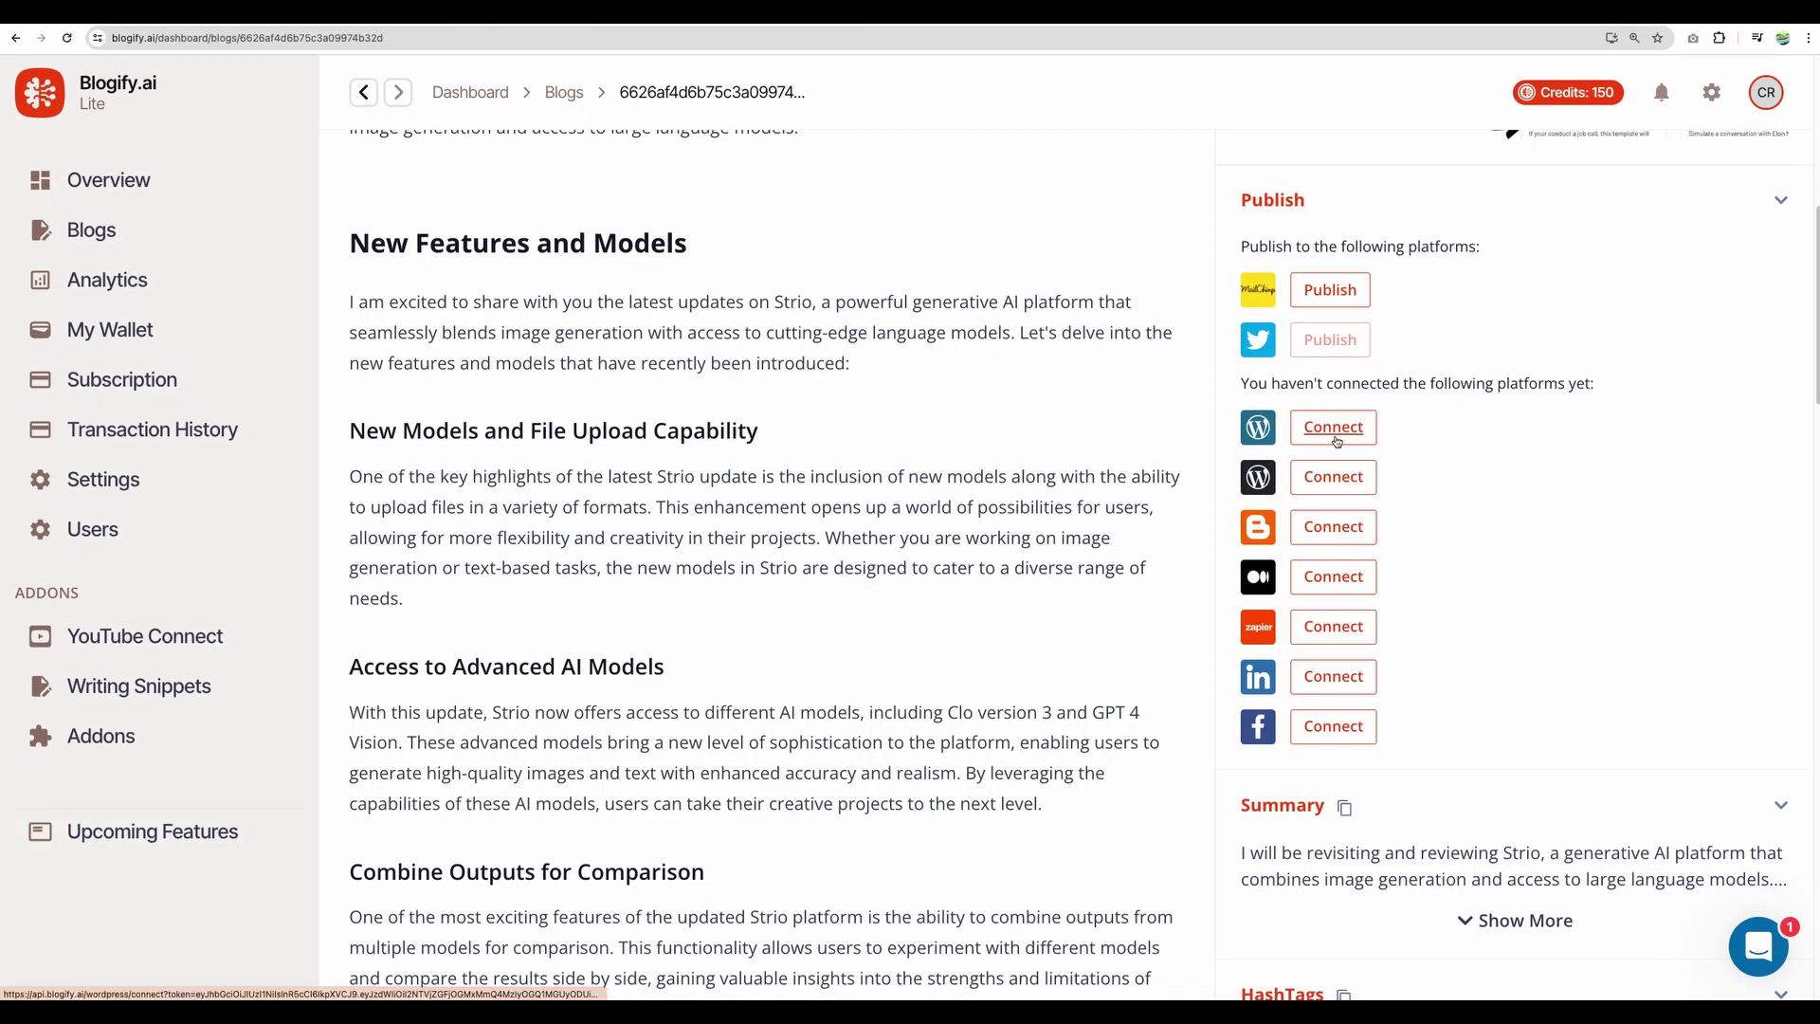
# Expand the Strio blog's full summary and select the summary paragraph
pyautogui.scroll(-5, 1336, 474)
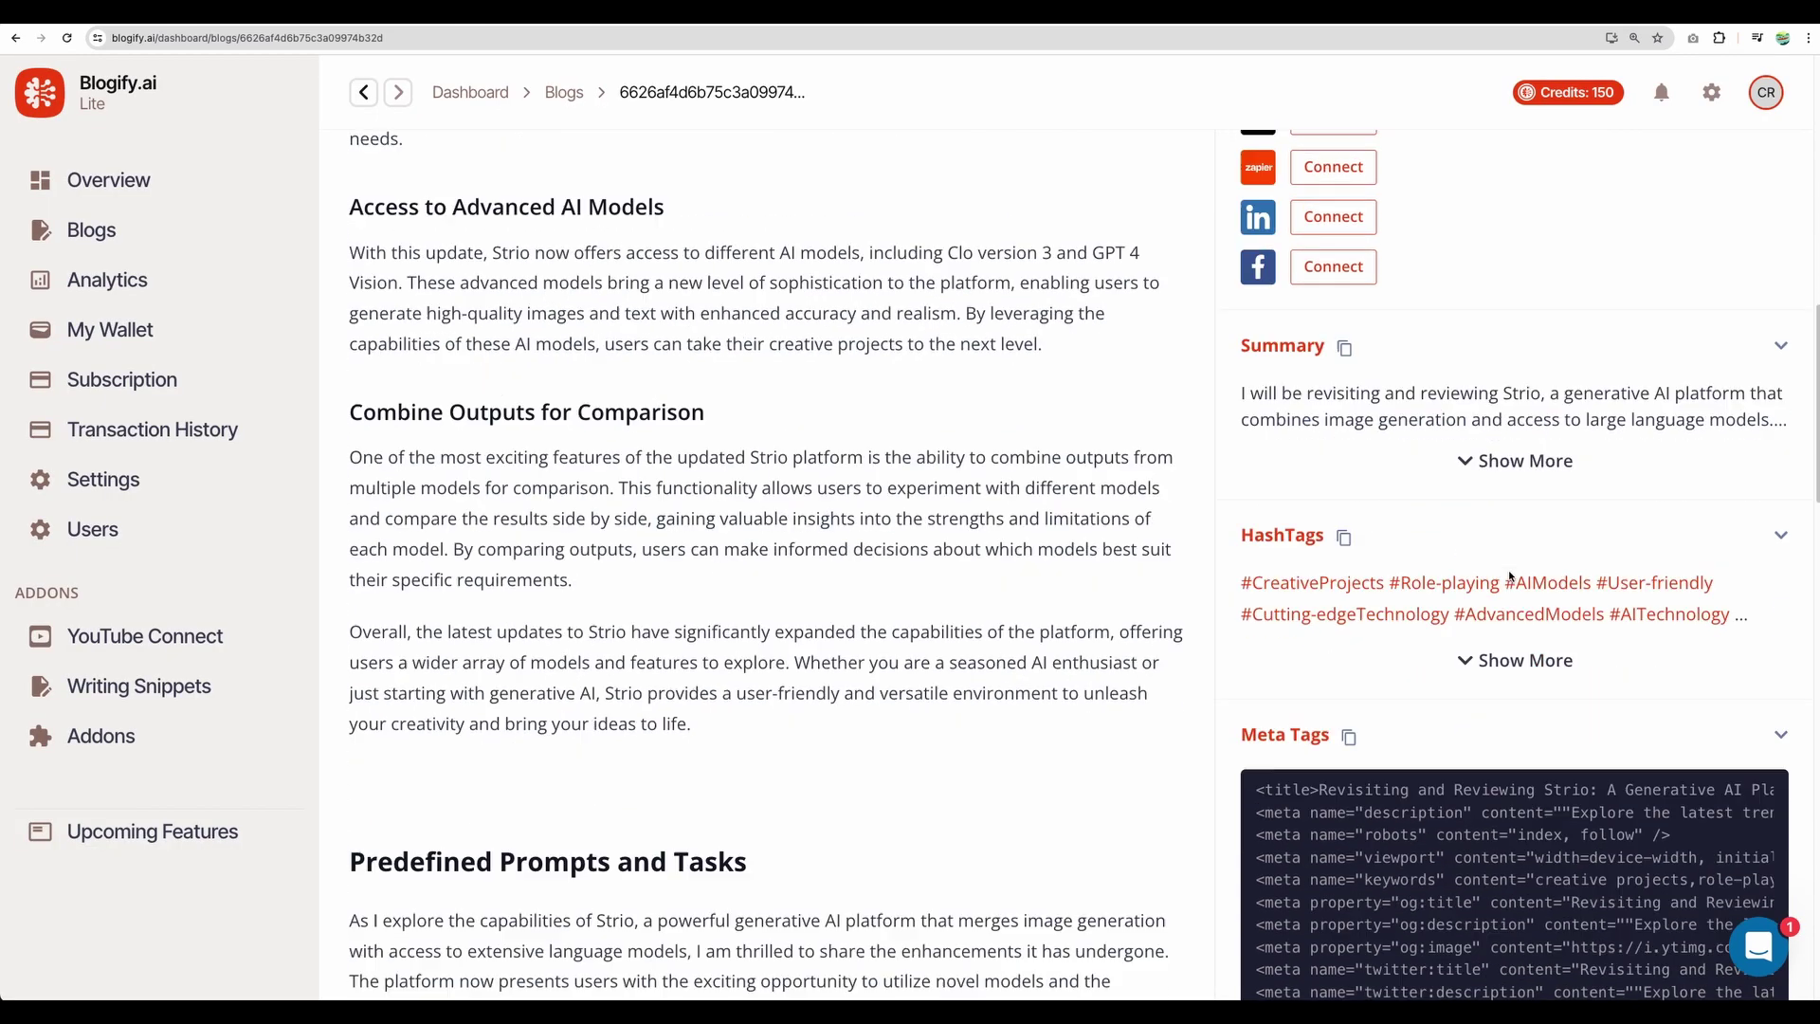
pyautogui.click(1551, 462)
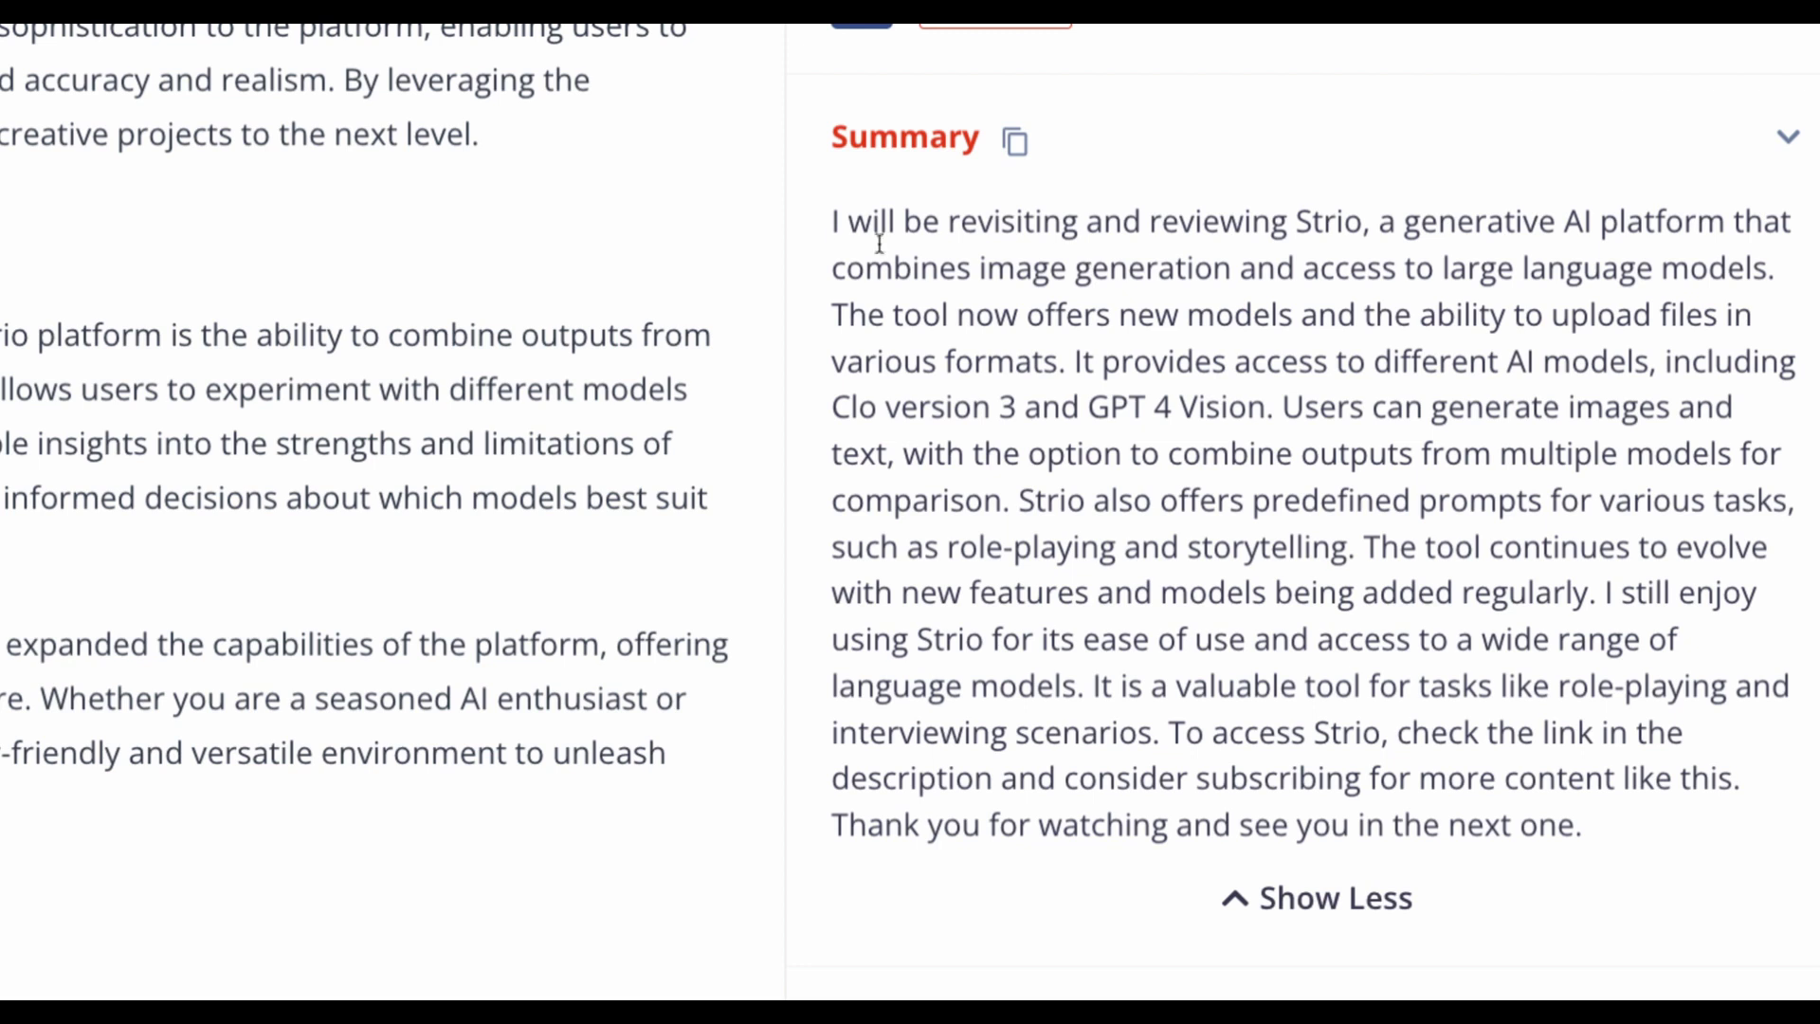
pyautogui.moveTo(829, 228); pyautogui.dragTo(1642, 817)
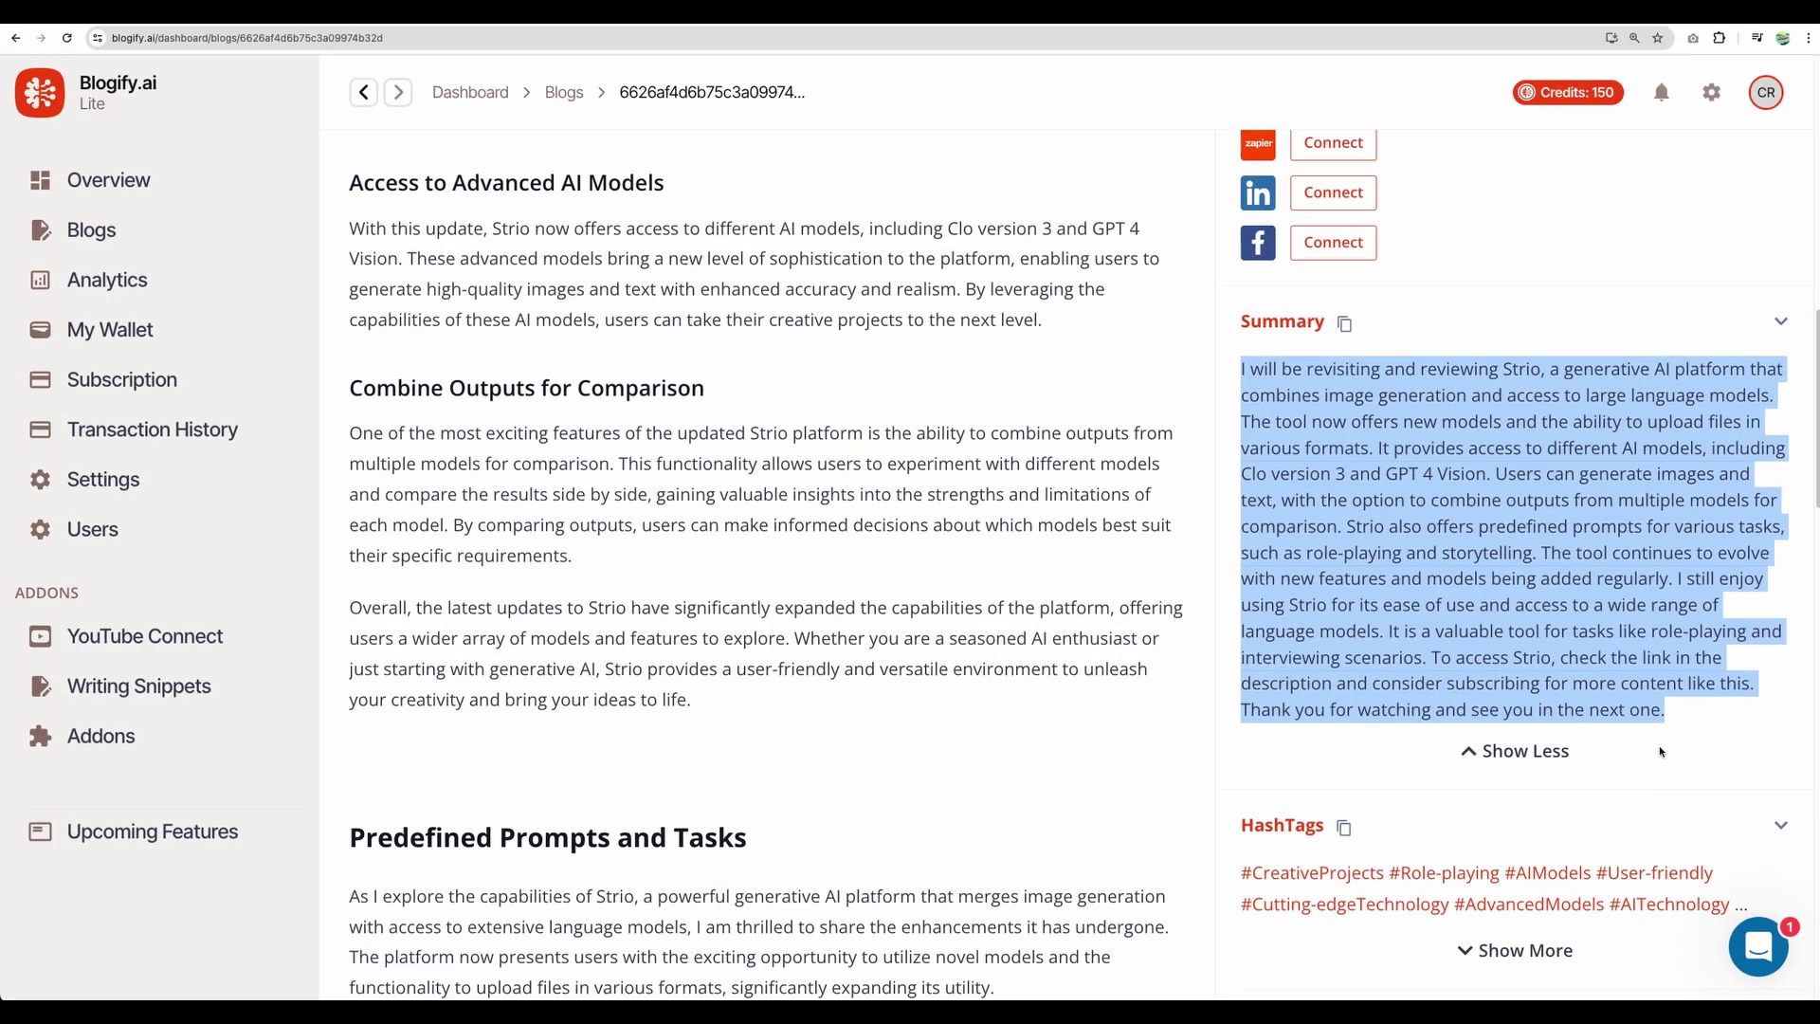
pyautogui.scroll(-7, 1166, 918)
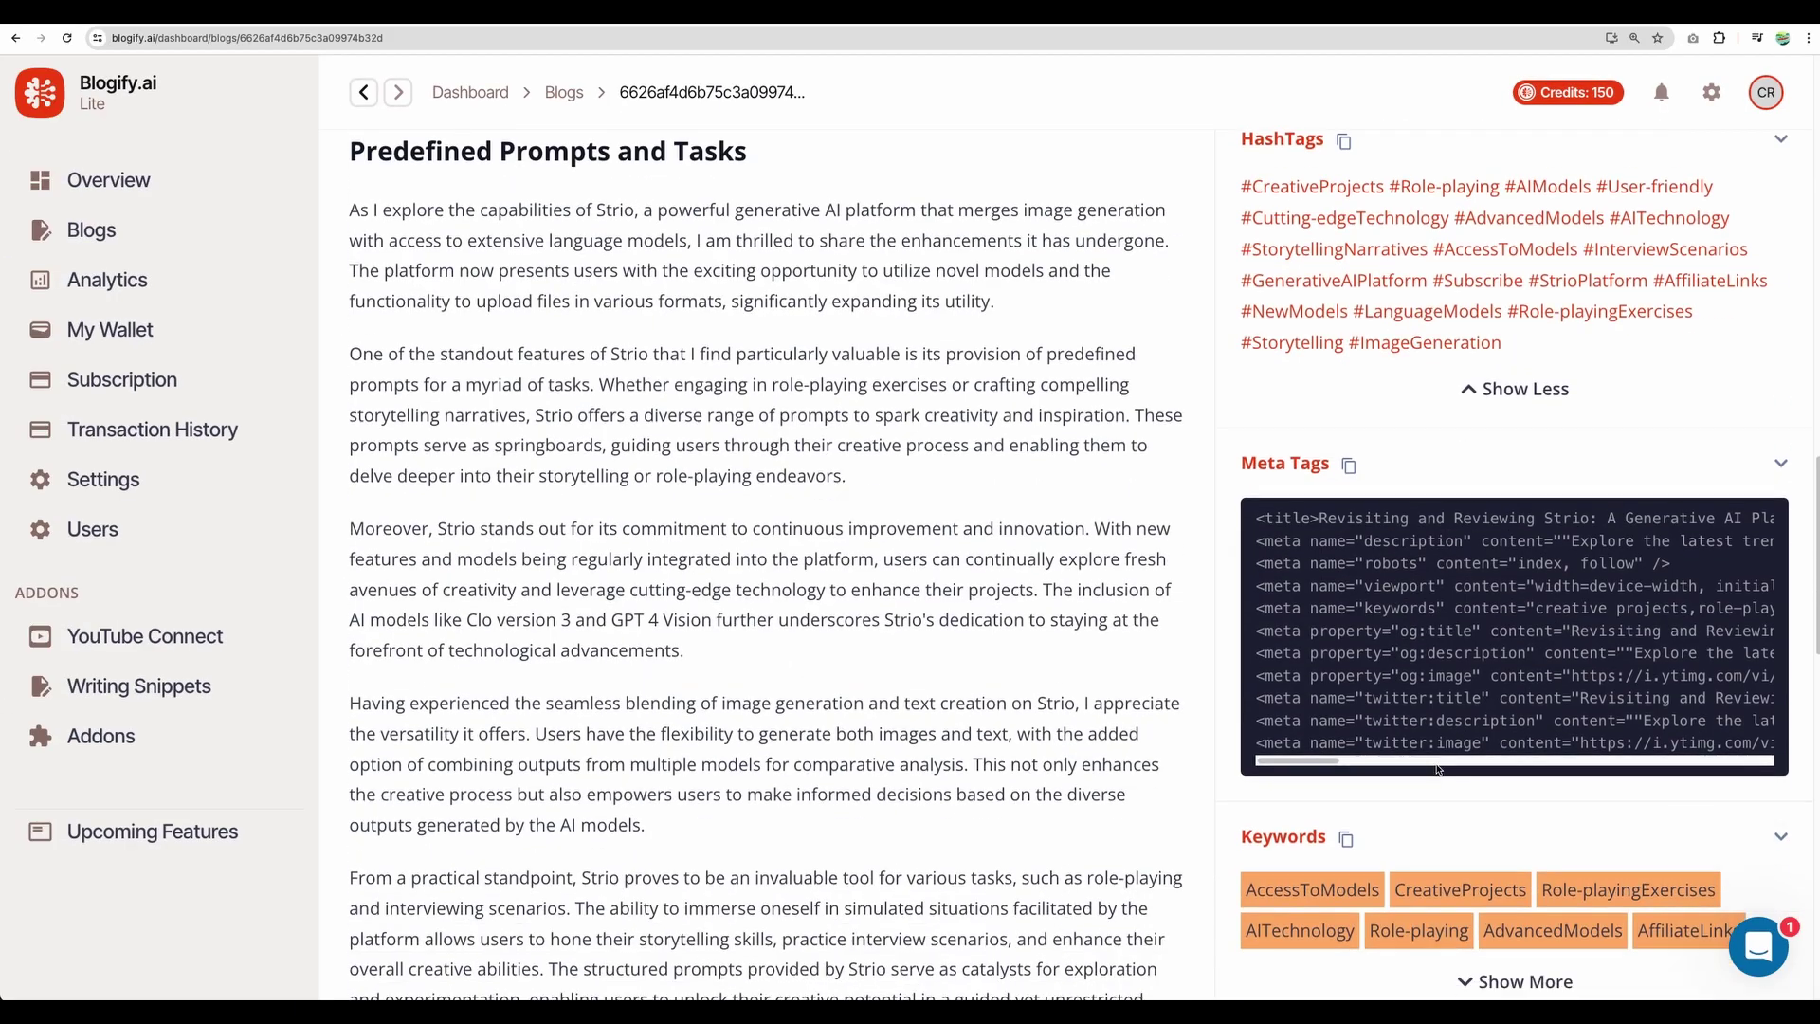
pyautogui.hscroll(5, 1356, 749)
pyautogui.scroll(-1, 1430, 664)
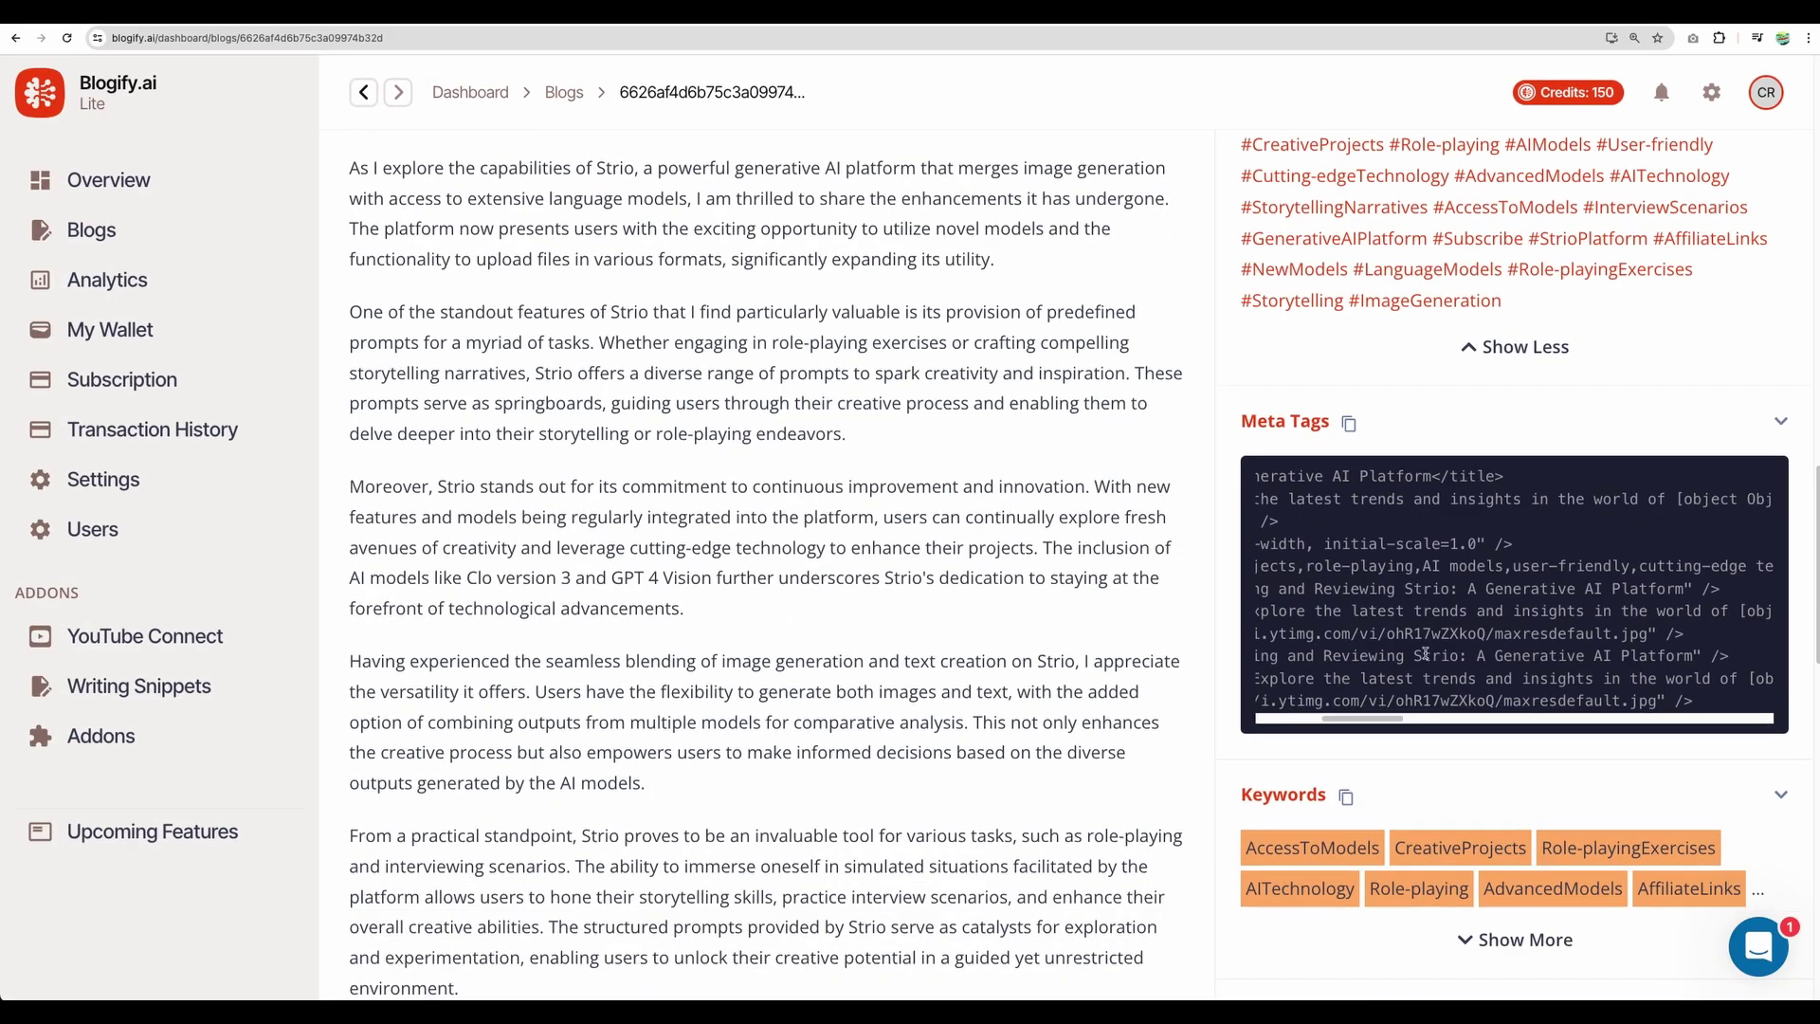
pyautogui.scroll(-3, 1430, 652)
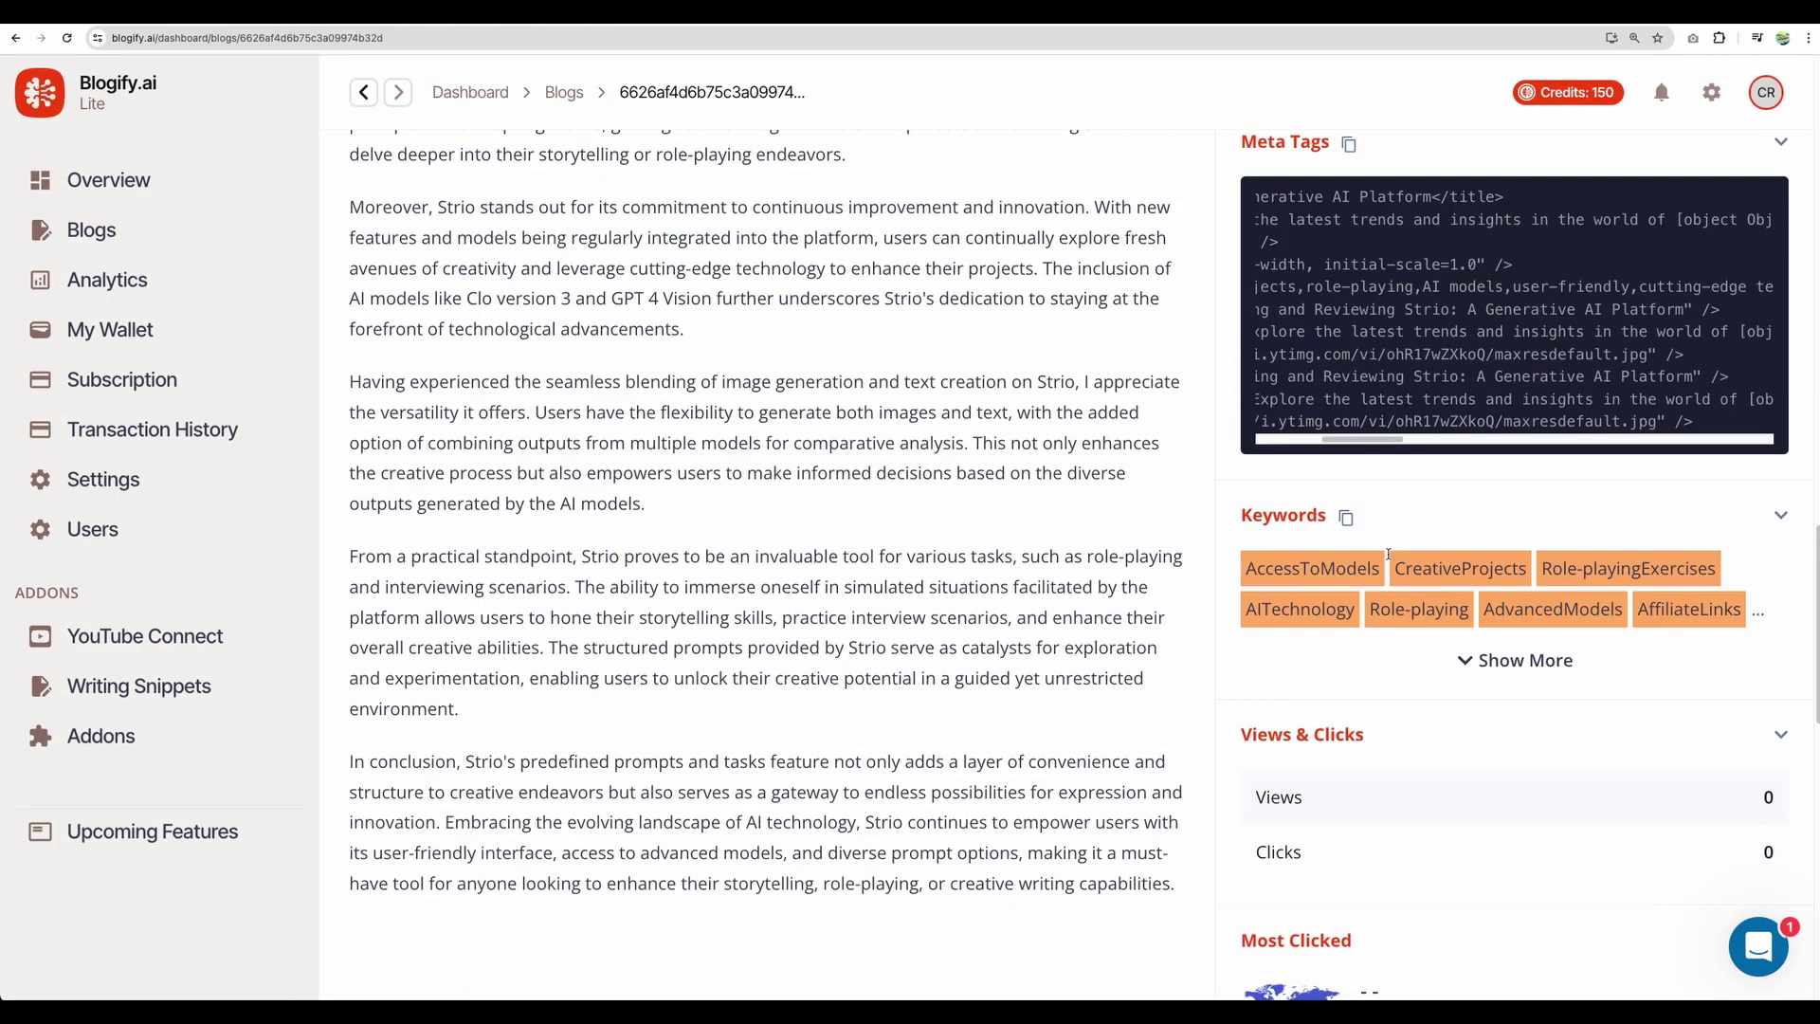
# Show the complete list of the blog's keyword tags
pyautogui.click(1514, 661)
pyautogui.scroll(-3, 1452, 738)
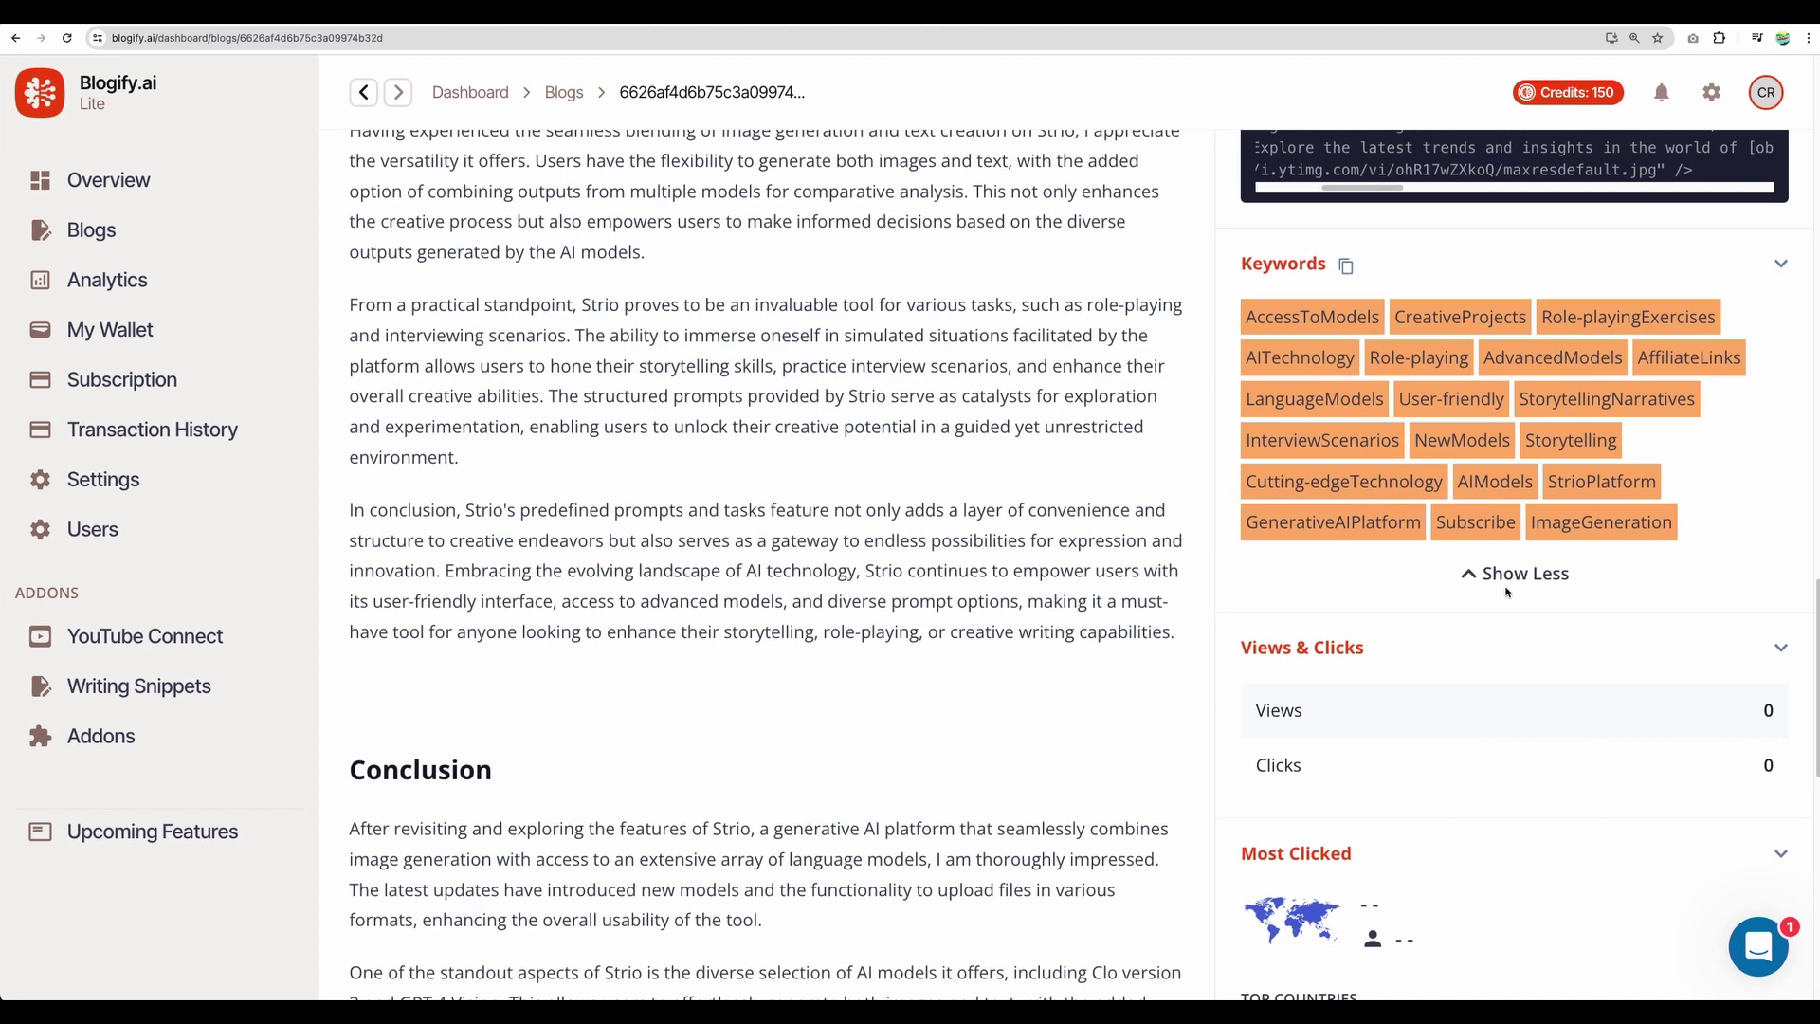
pyautogui.scroll(3, 1735, 663)
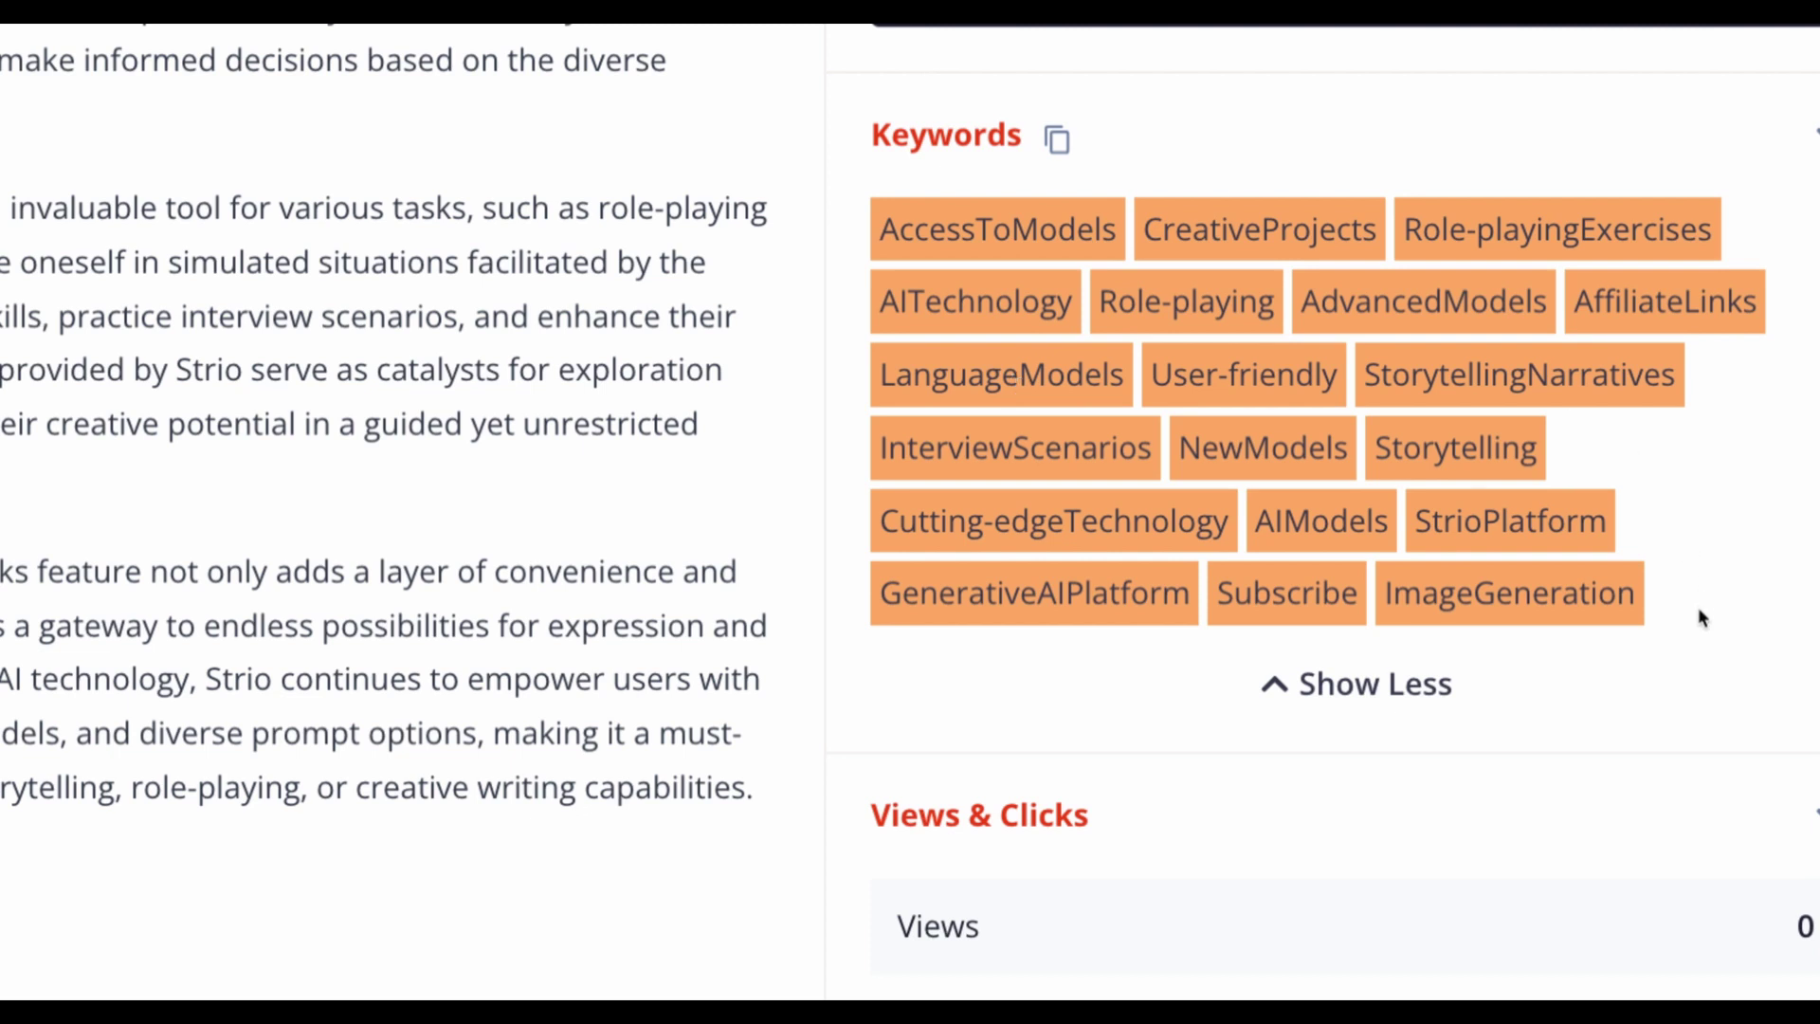
pyautogui.moveTo(1698, 611); pyautogui.dragTo(922, 214)
pyautogui.click(1085, 376)
# Scroll through the analytics panels showing 0 views and 0 clicks
pyautogui.scroll(-5, 1435, 543)
pyautogui.scroll(-1, 1435, 542)
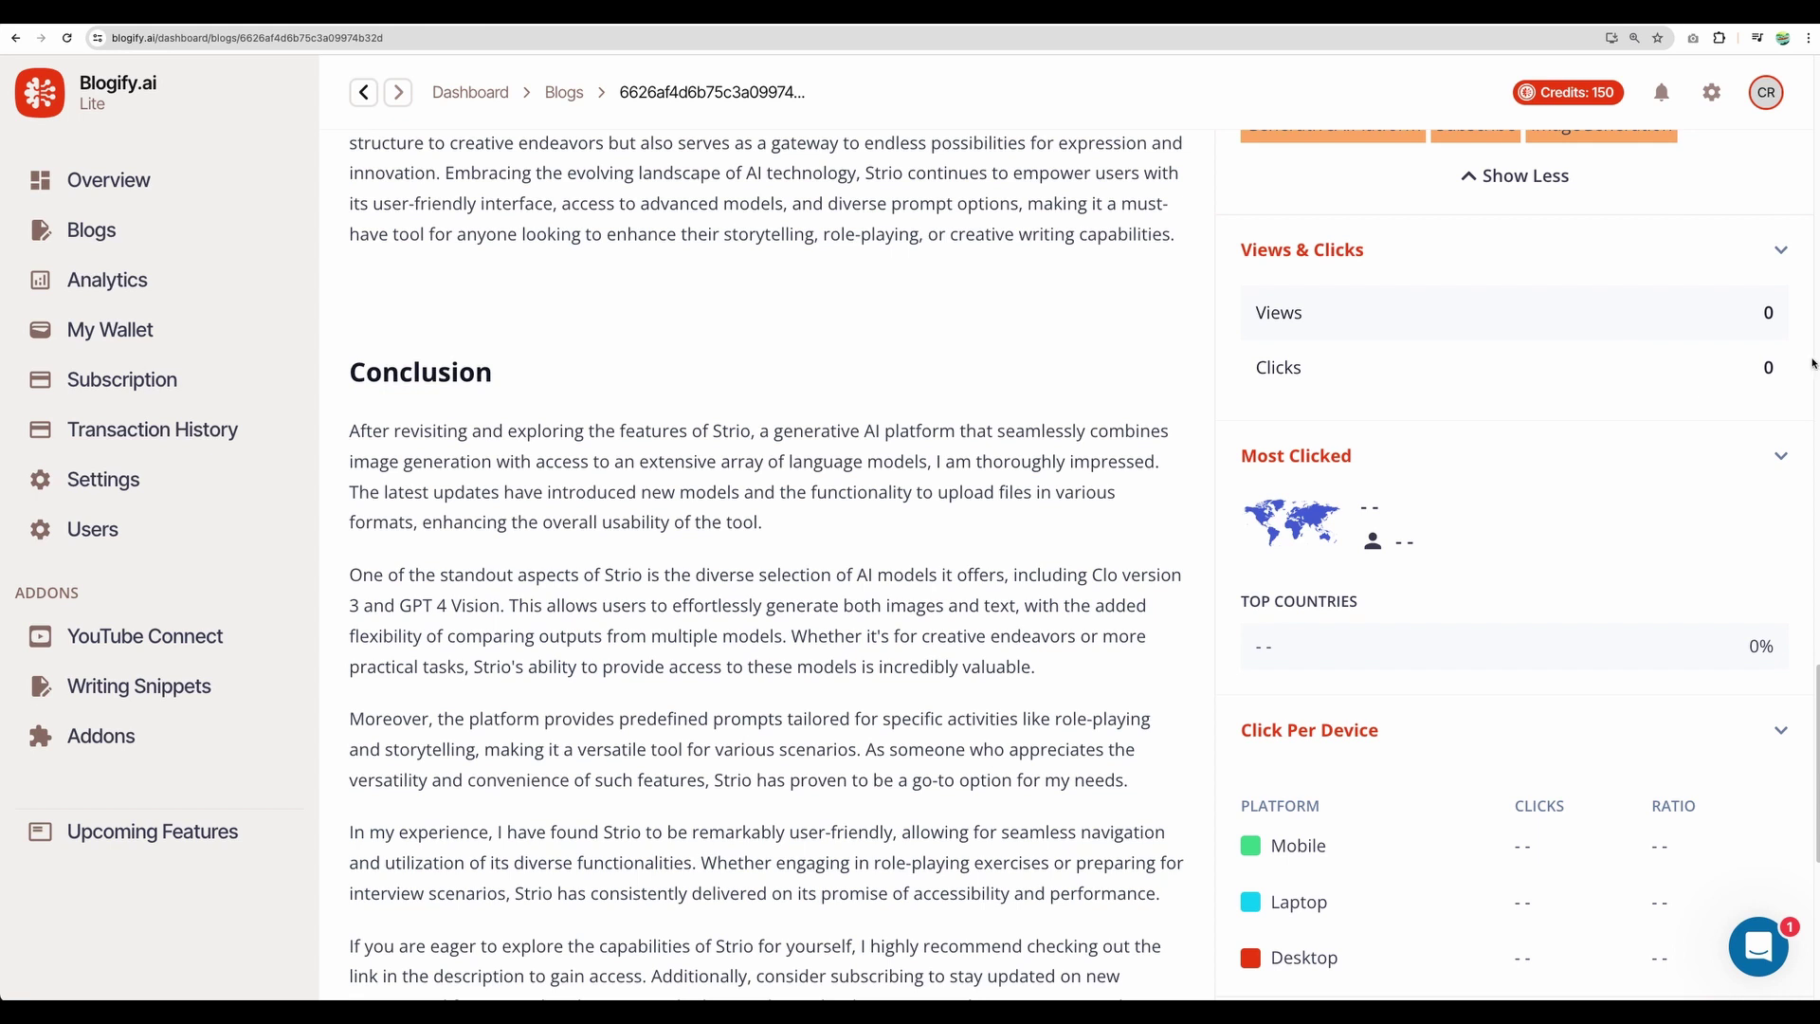
pyautogui.scroll(-4, 1616, 317)
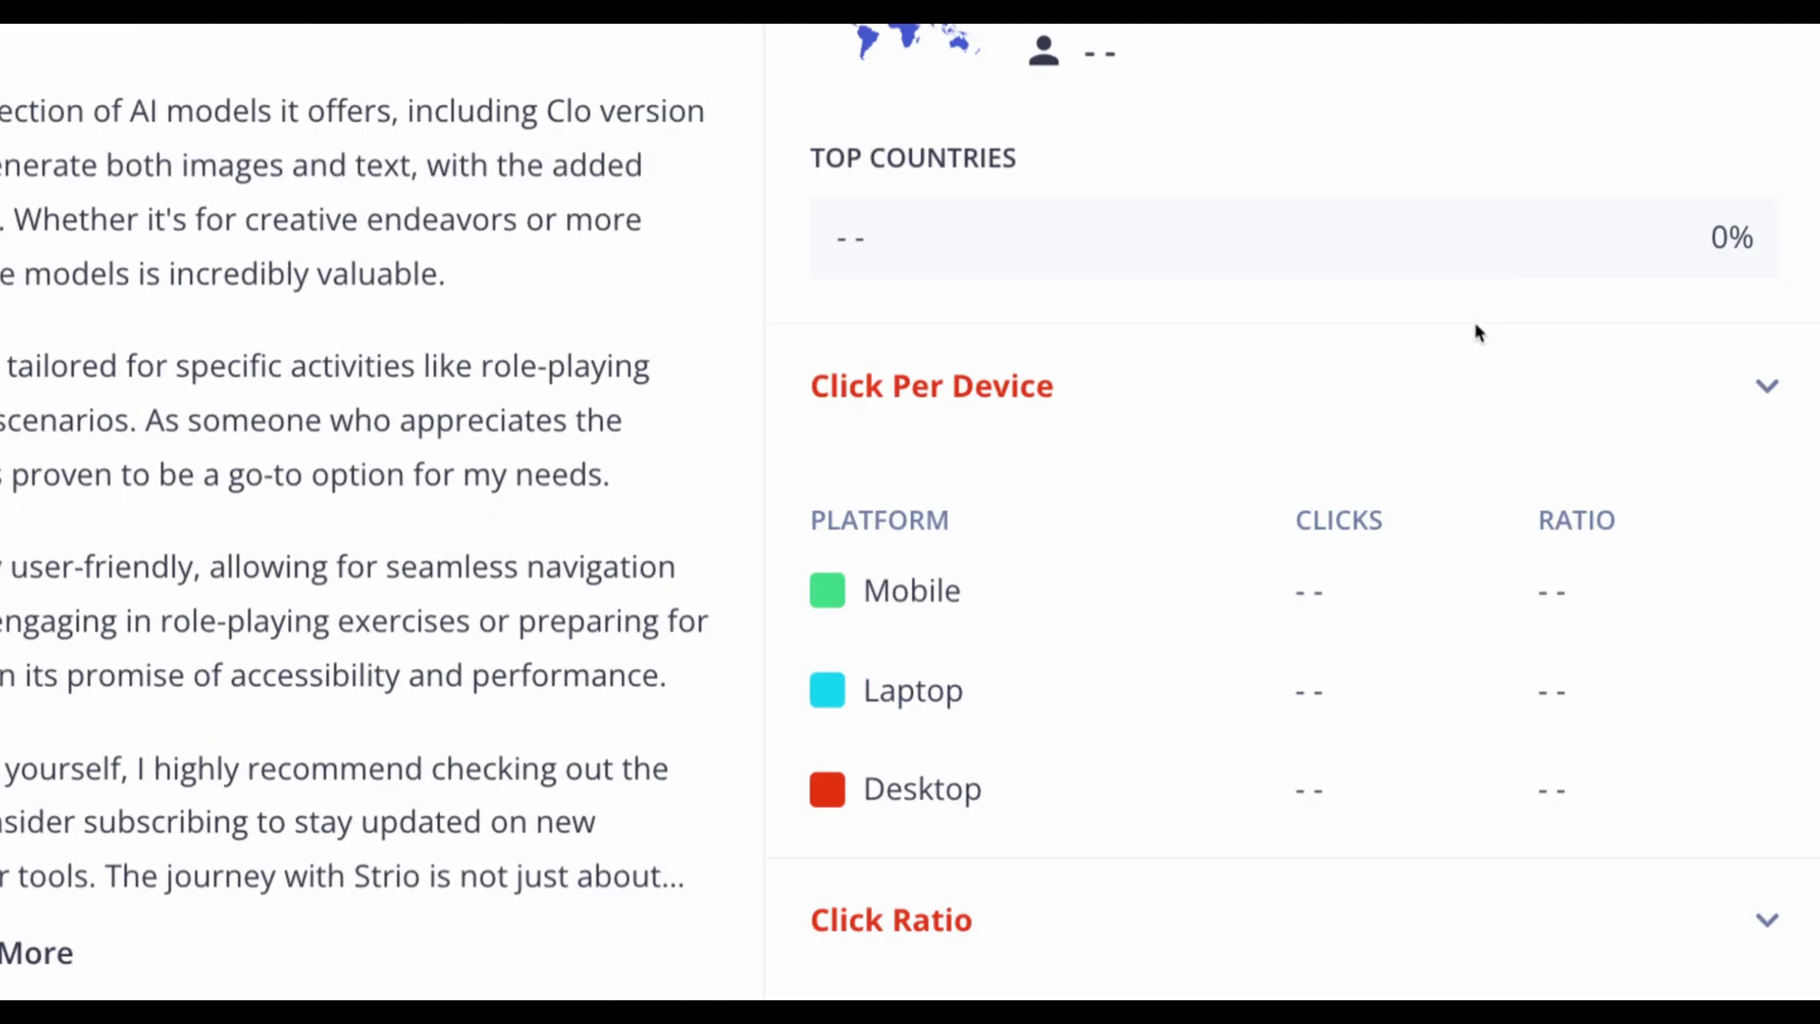
pyautogui.scroll(-5, 1475, 330)
pyautogui.scroll(9, 1475, 330)
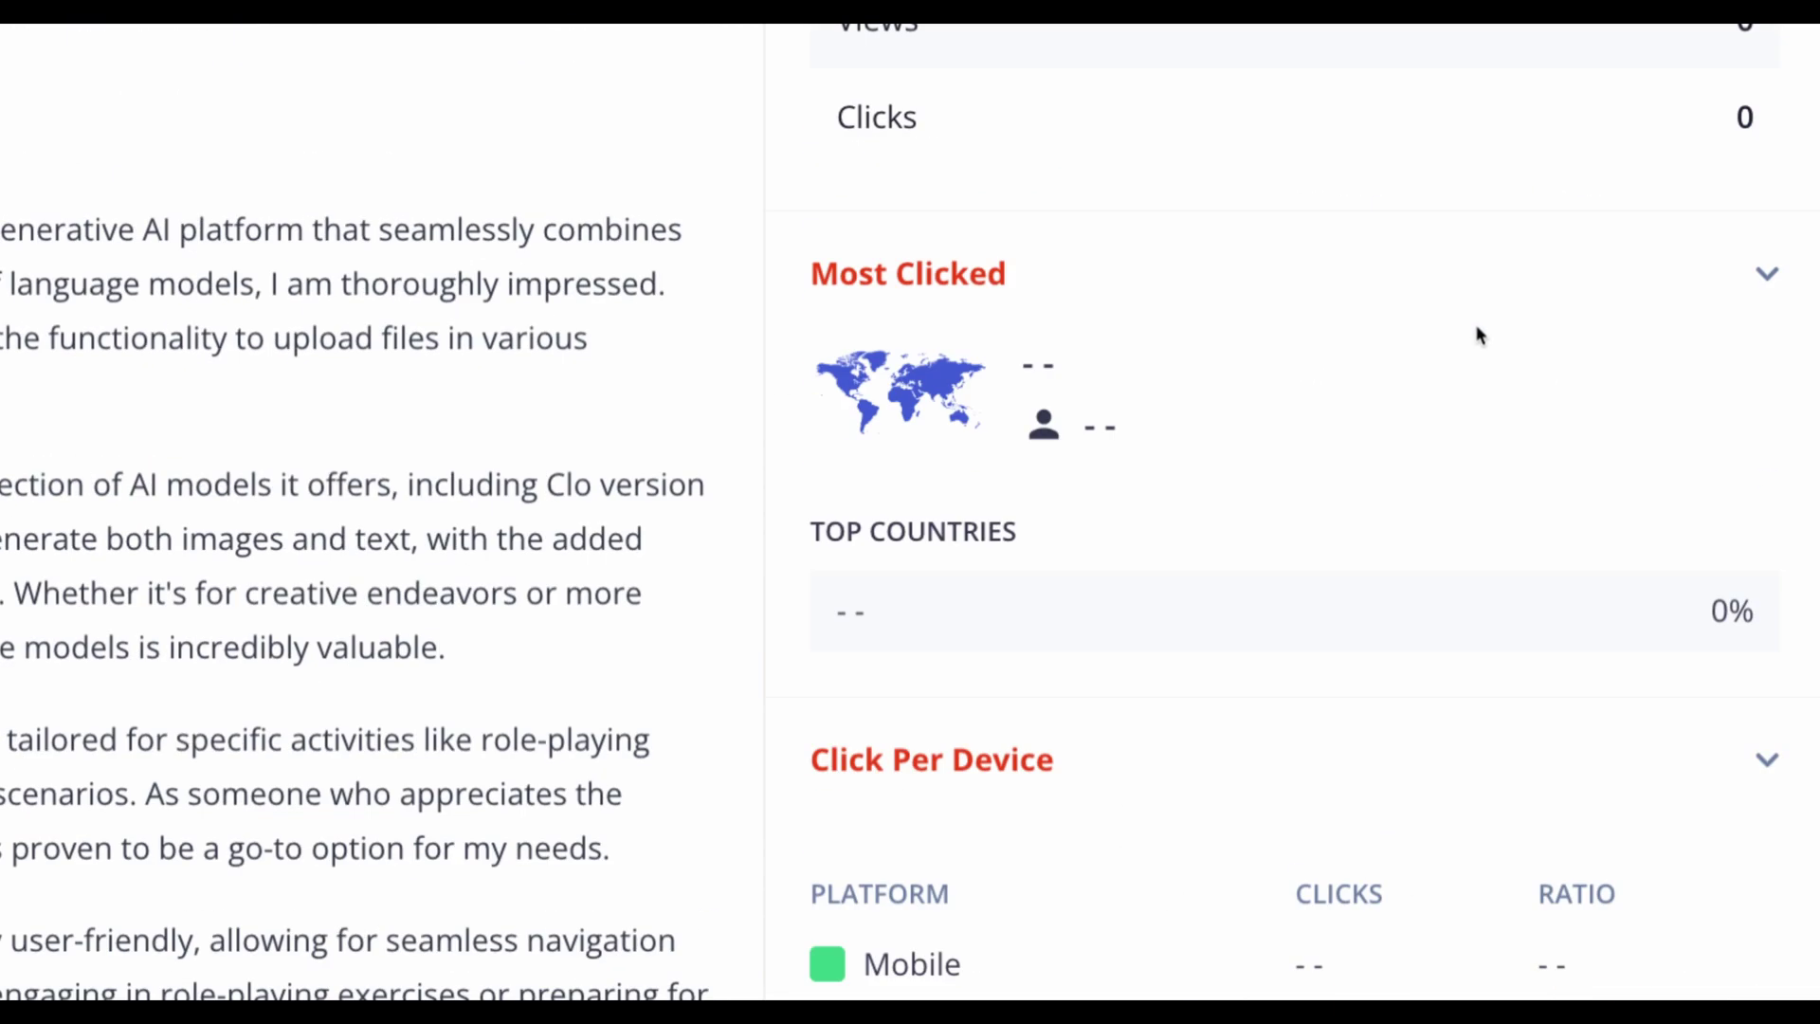
pyautogui.scroll(10, 1477, 334)
pyautogui.scroll(-10, 1505, 552)
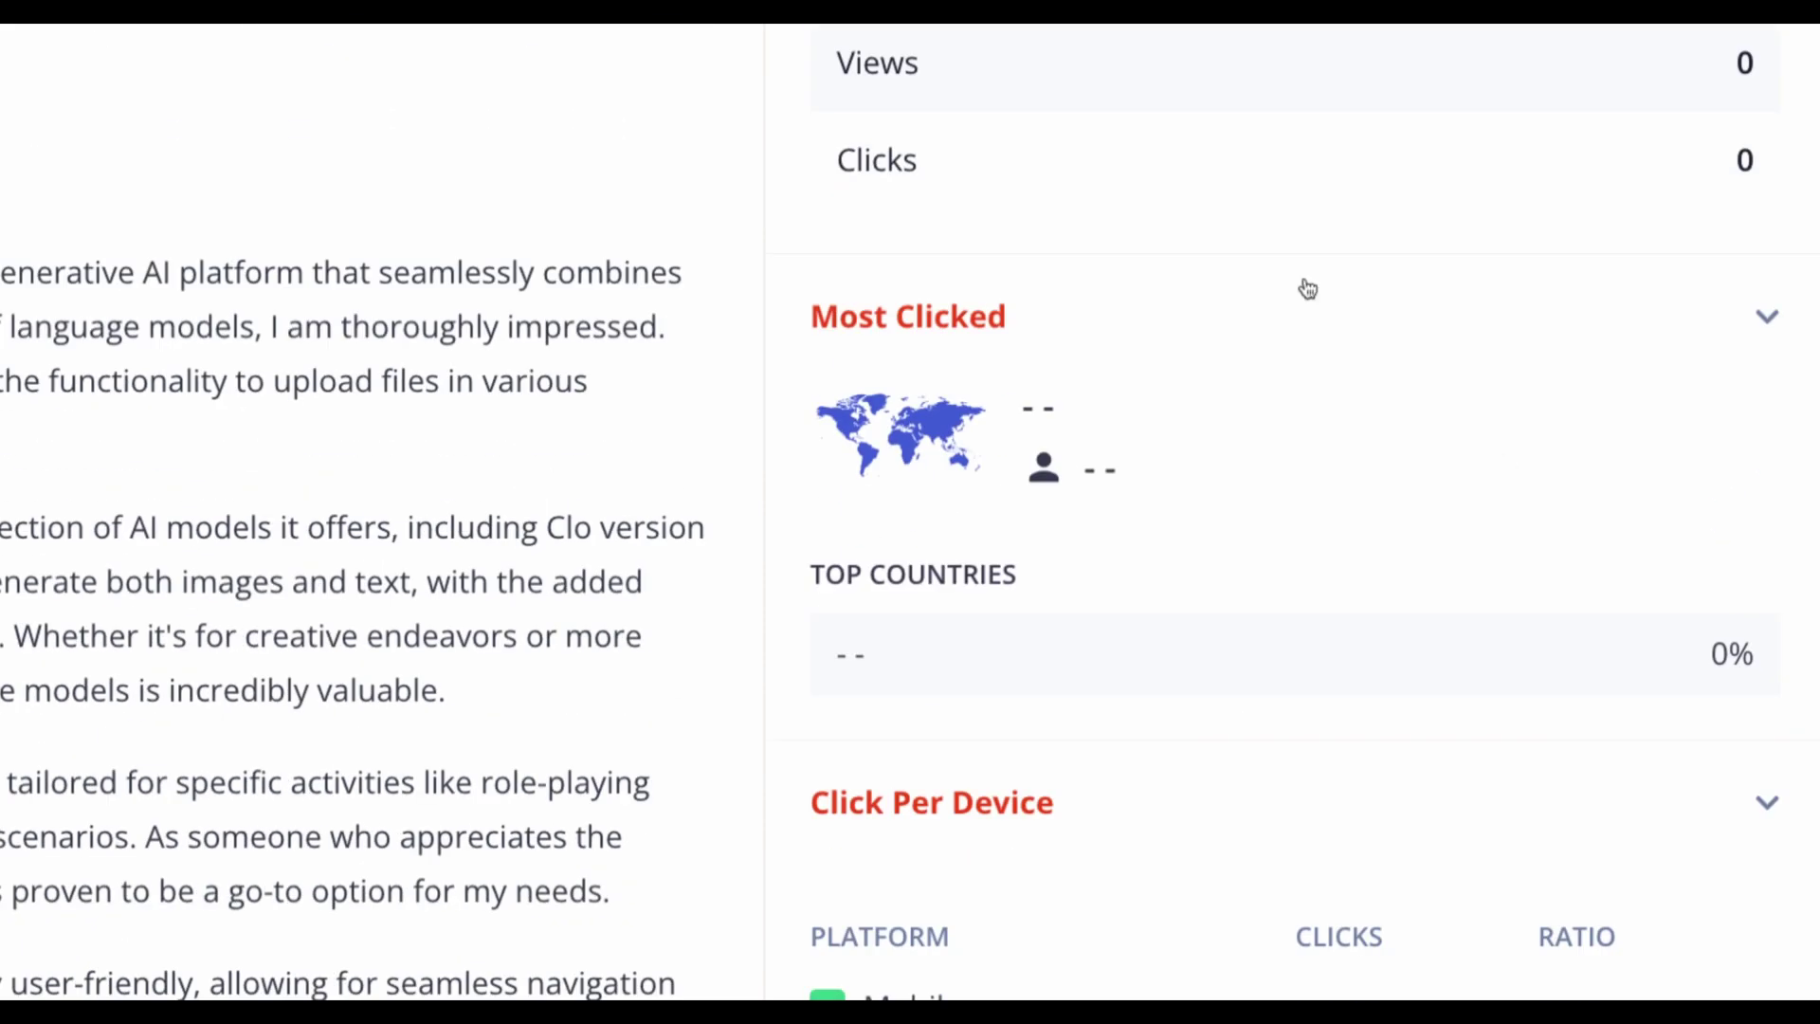
pyautogui.scroll(-3, 1431, 500)
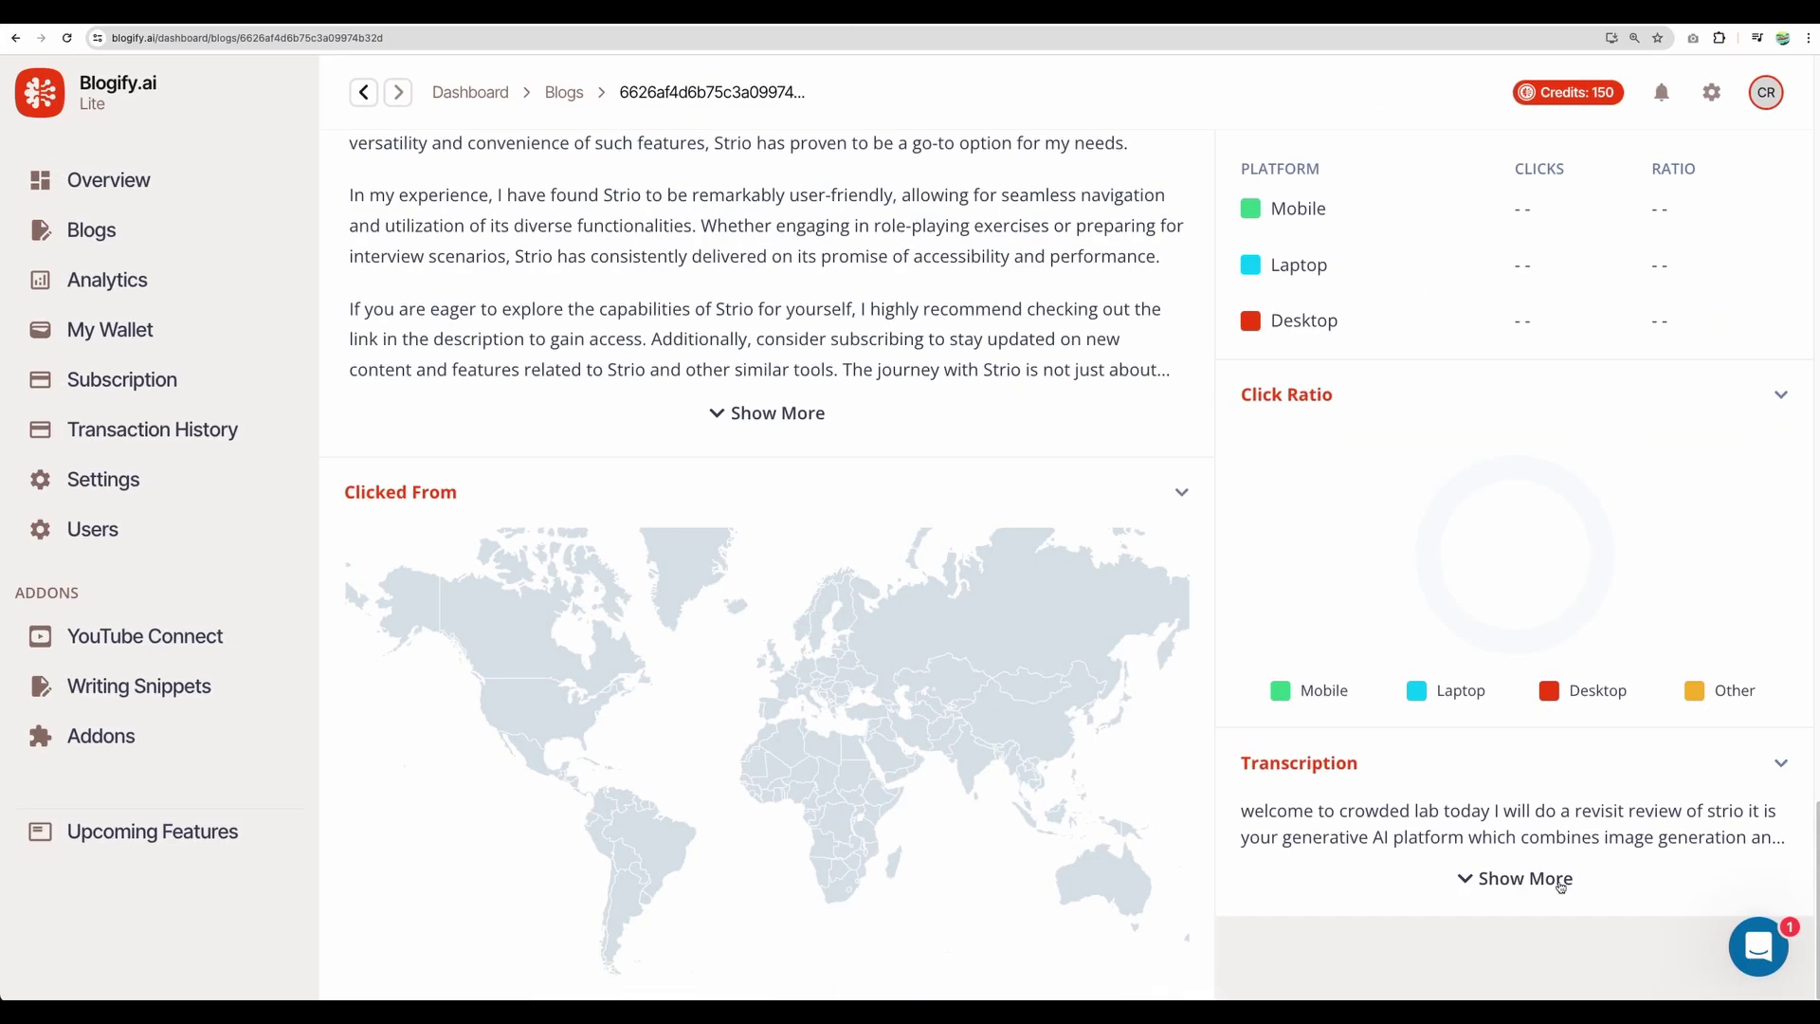
# Expand the Strio review transcription and select its opening words 'welcome to crowded lab today'
pyautogui.click(1560, 878)
pyautogui.scroll(-15, 1549, 641)
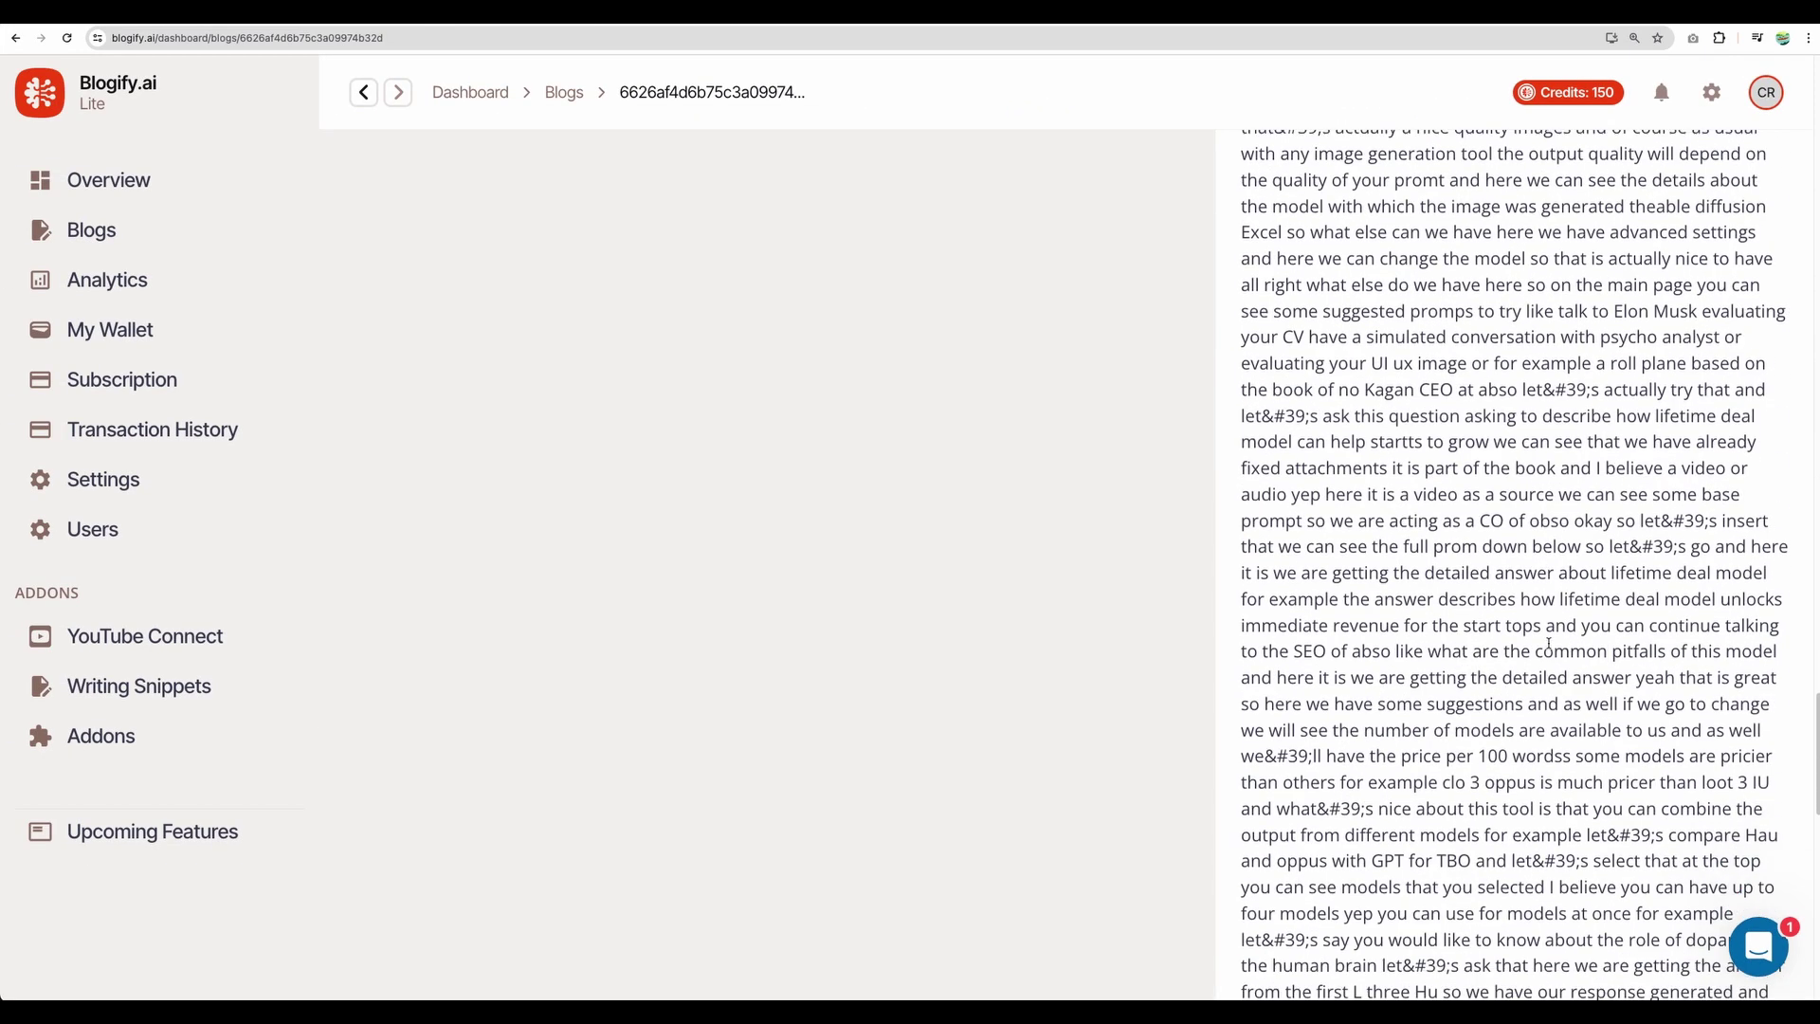
pyautogui.scroll(-7, 1549, 642)
pyautogui.scroll(20, 1633, 411)
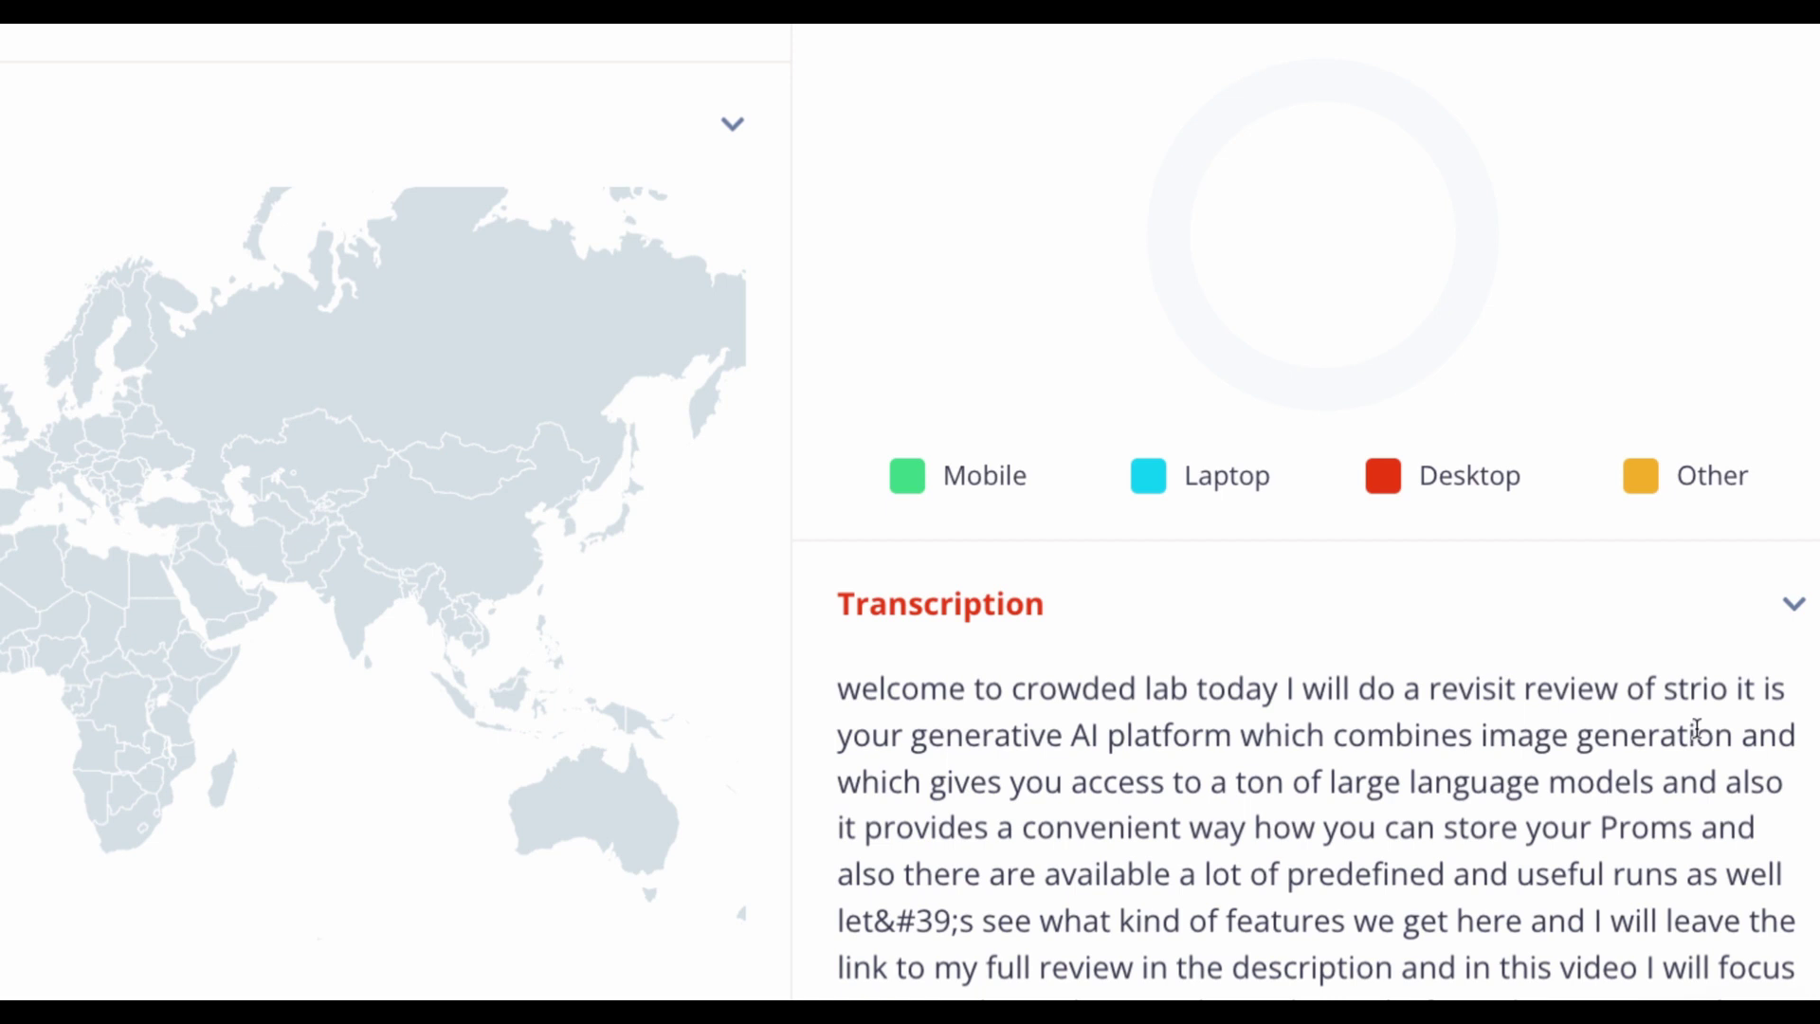
pyautogui.scroll(-2, 1727, 726)
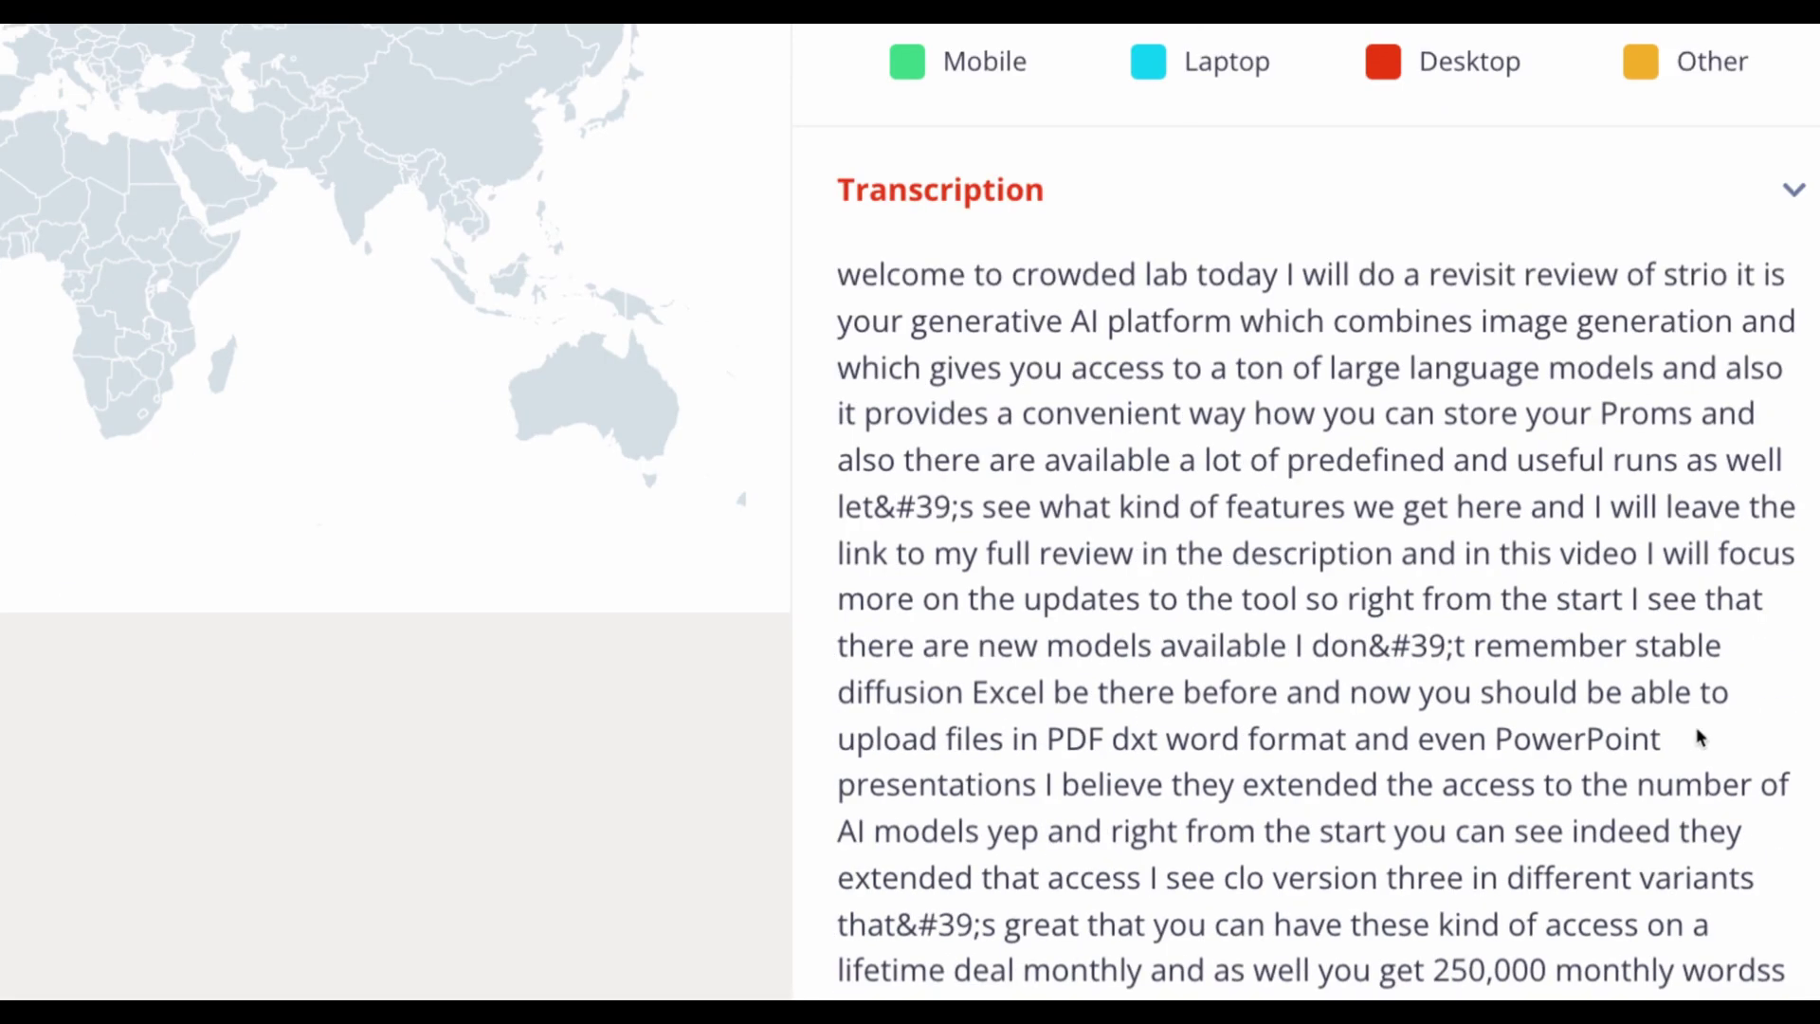
pyautogui.moveTo(1272, 274); pyautogui.dragTo(838, 275)
pyautogui.click(1279, 275)
pyautogui.doubleClick(1266, 279)
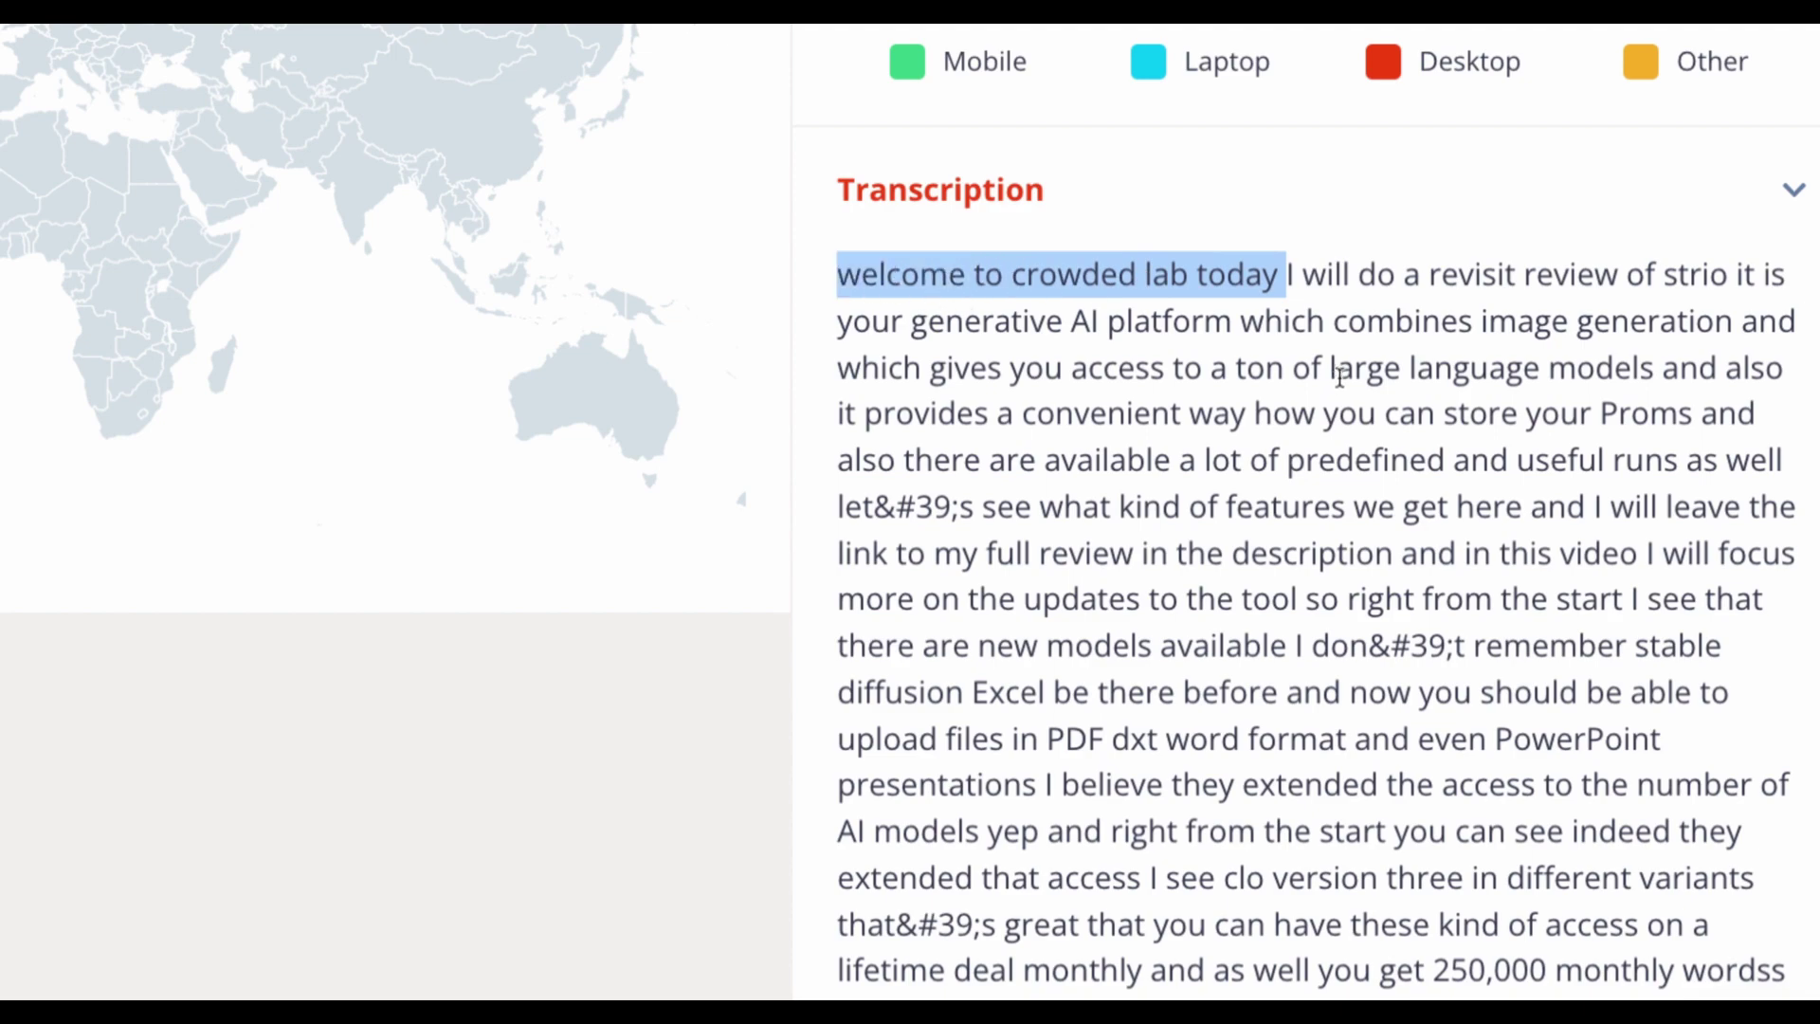
pyautogui.click(1339, 460)
pyautogui.scroll(-20, 1293, 460)
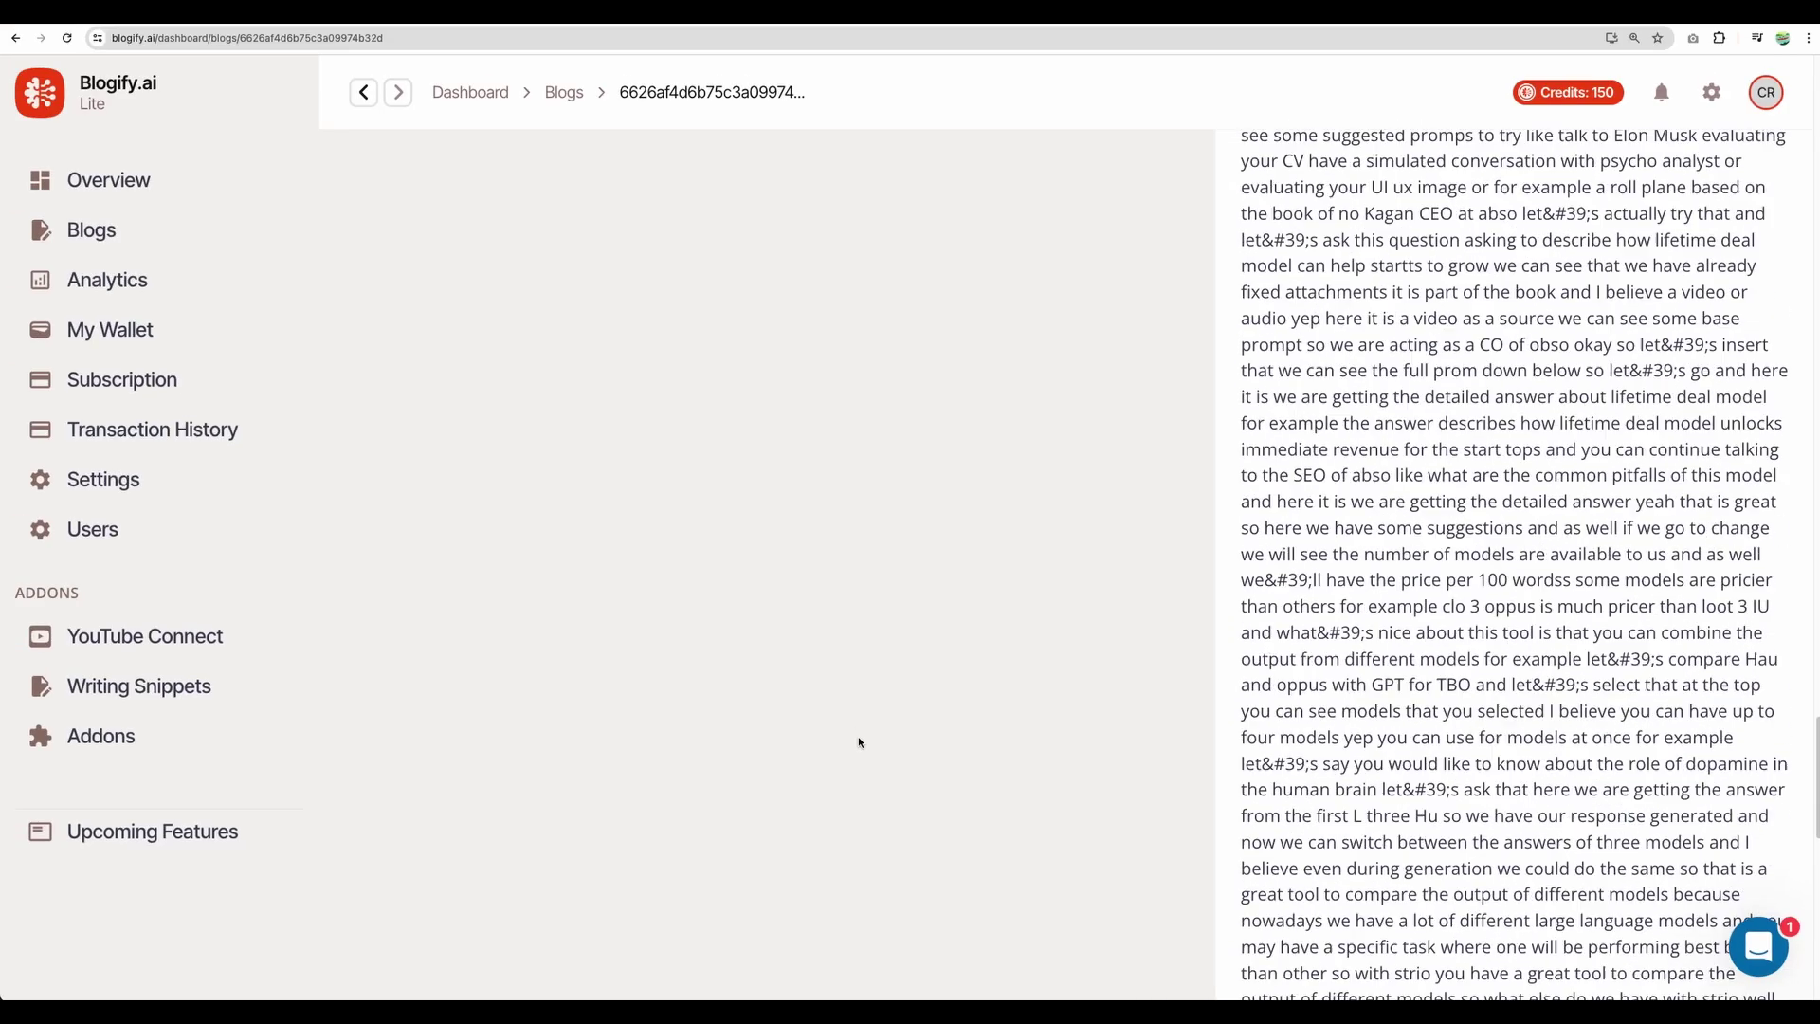
pyautogui.scroll(15, 885, 729)
pyautogui.scroll(20, 402, 342)
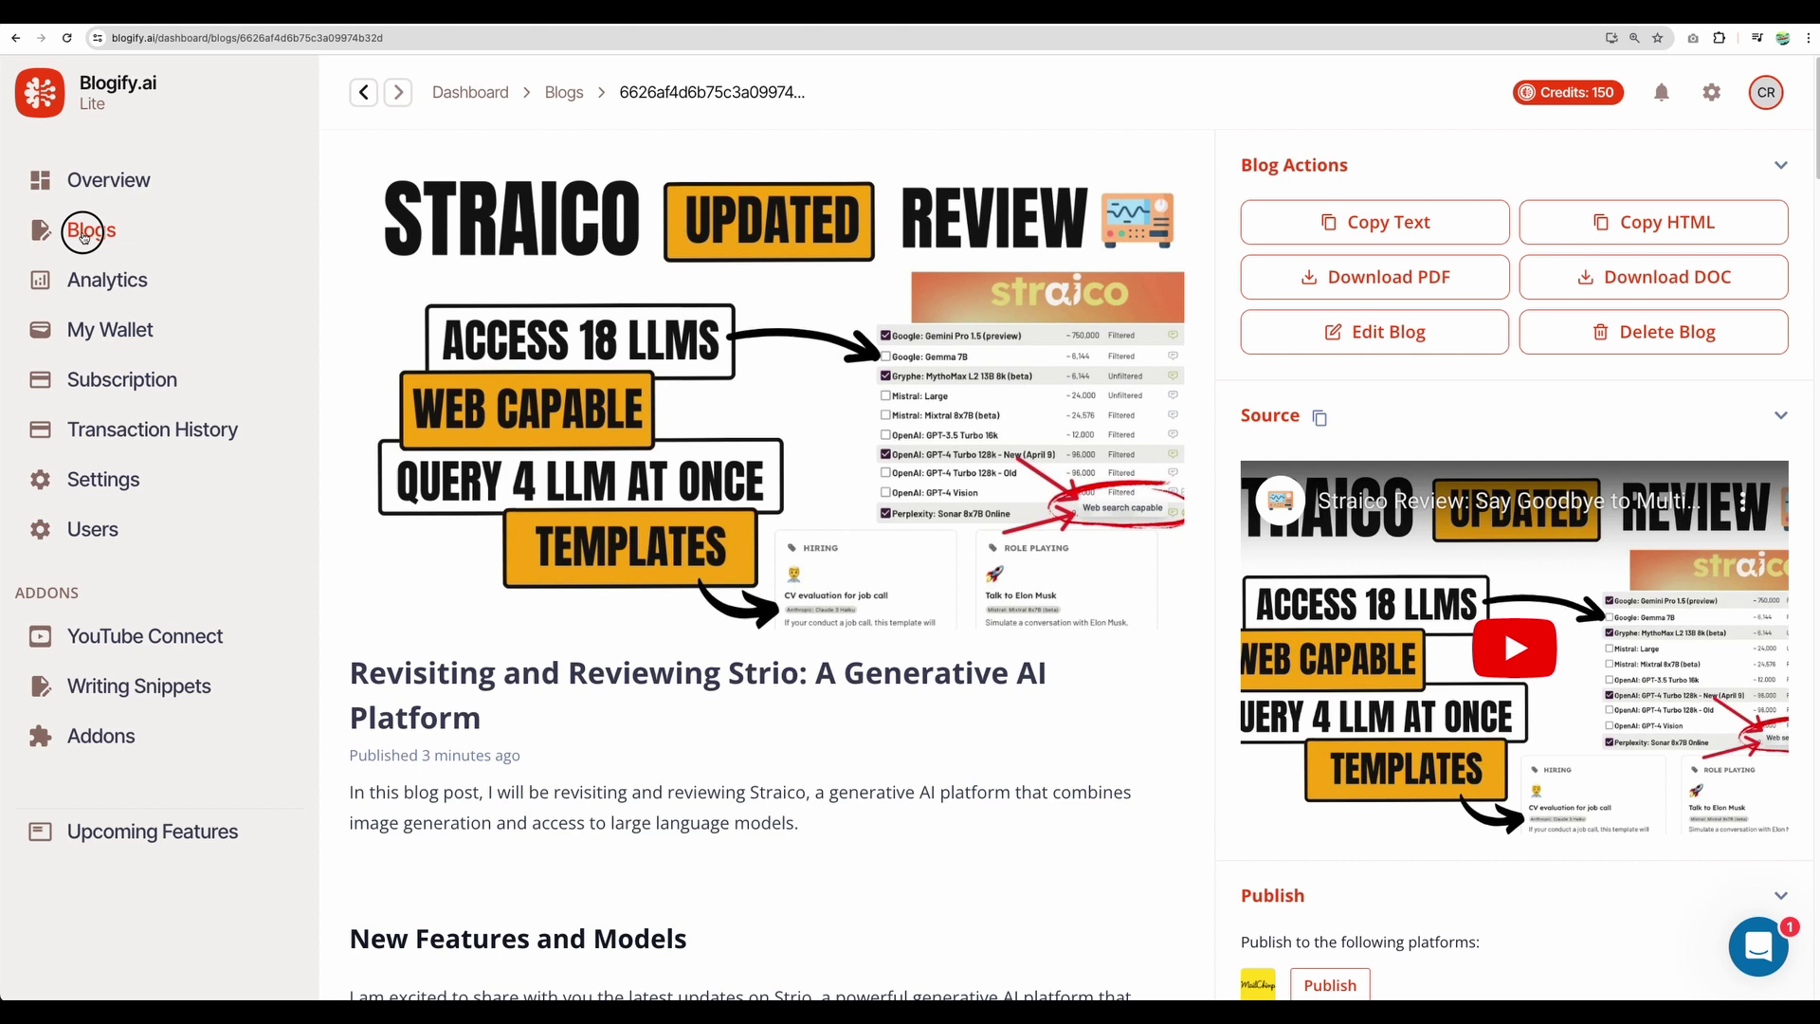
# Start a new blog from the pasted SheetMagic review YouTube link
pyautogui.click(86, 230)
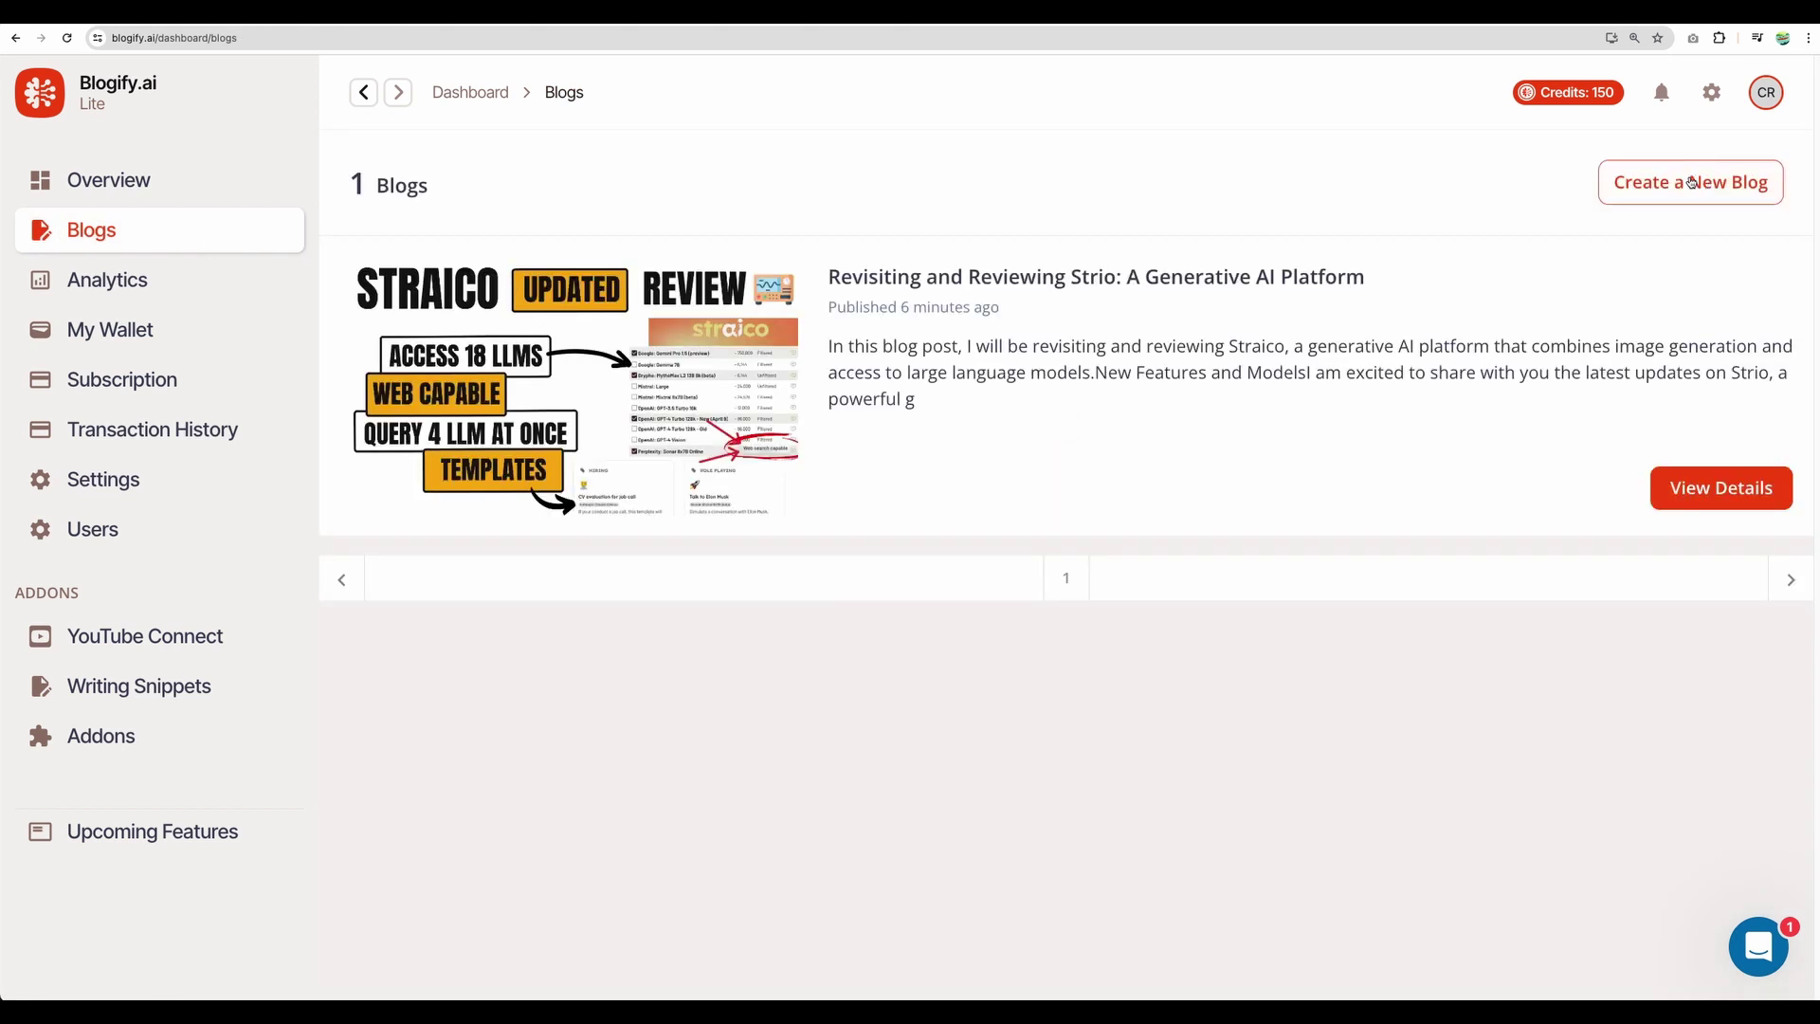
pyautogui.click(1686, 182)
pyautogui.click(618, 540)
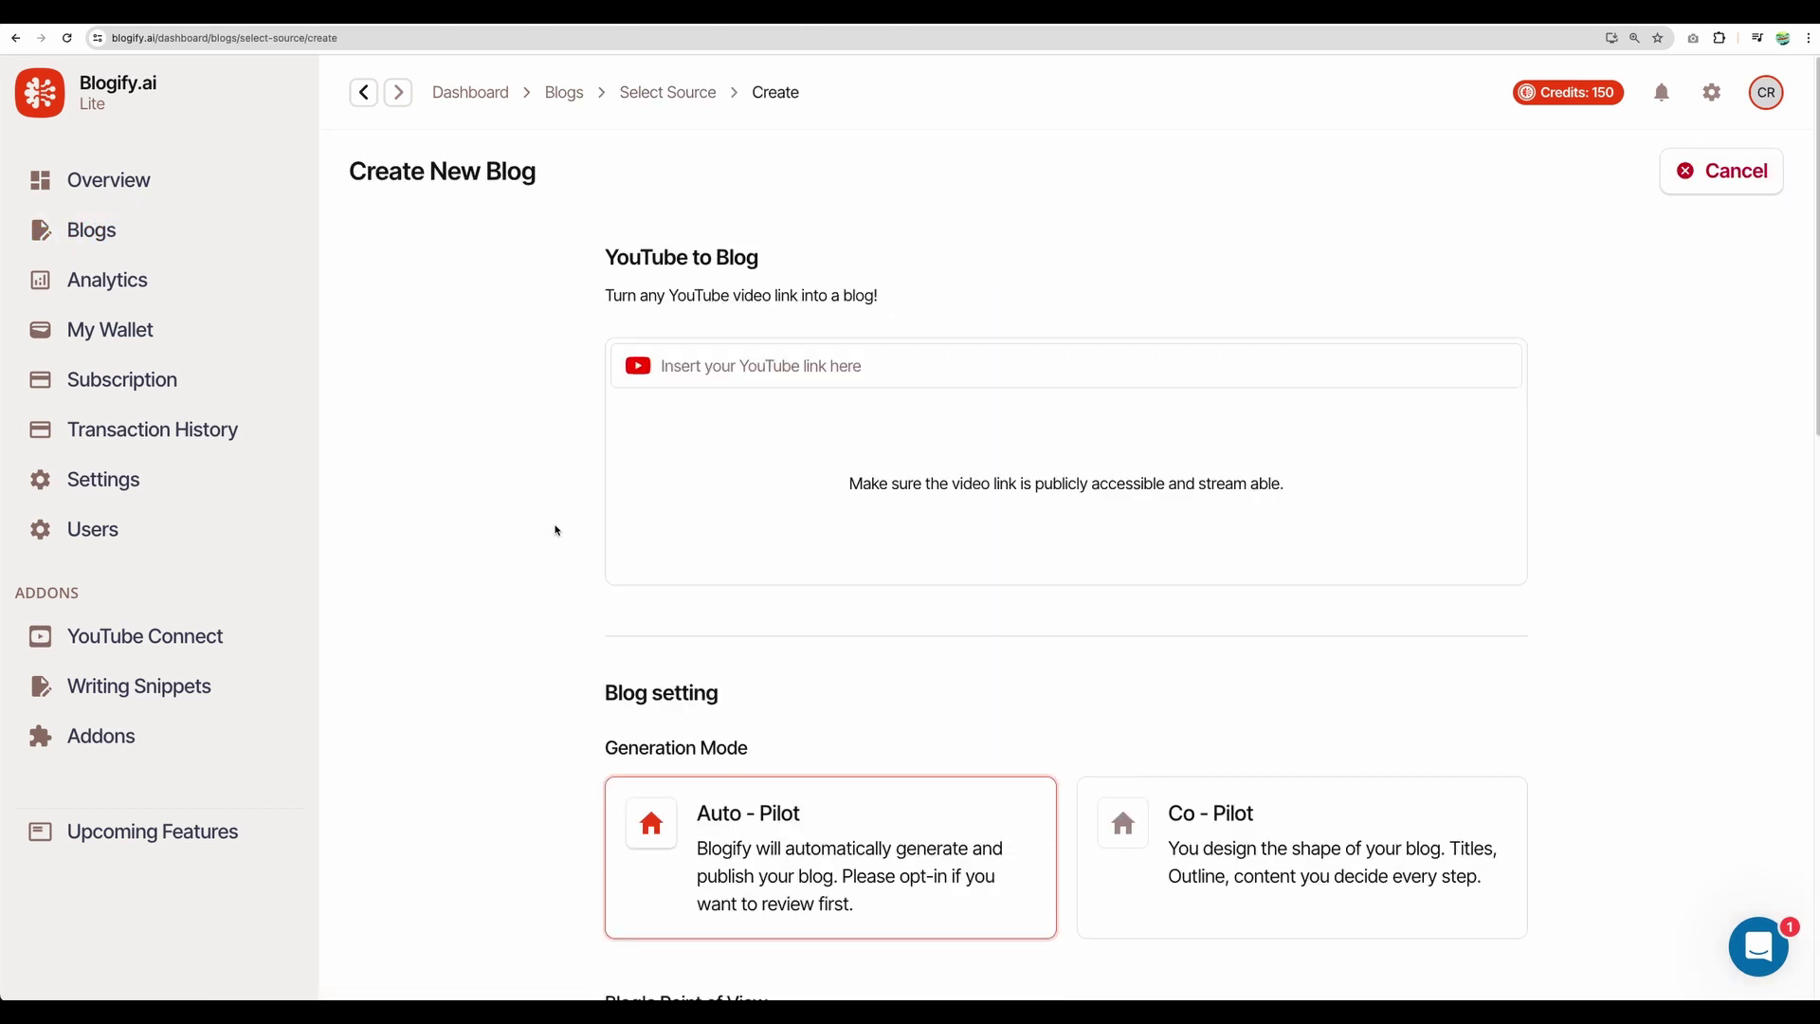
pyautogui.write('https://www.youtube.com/watch?v=GOVyD9TMR1k&ab_channel=CrowdedLab')
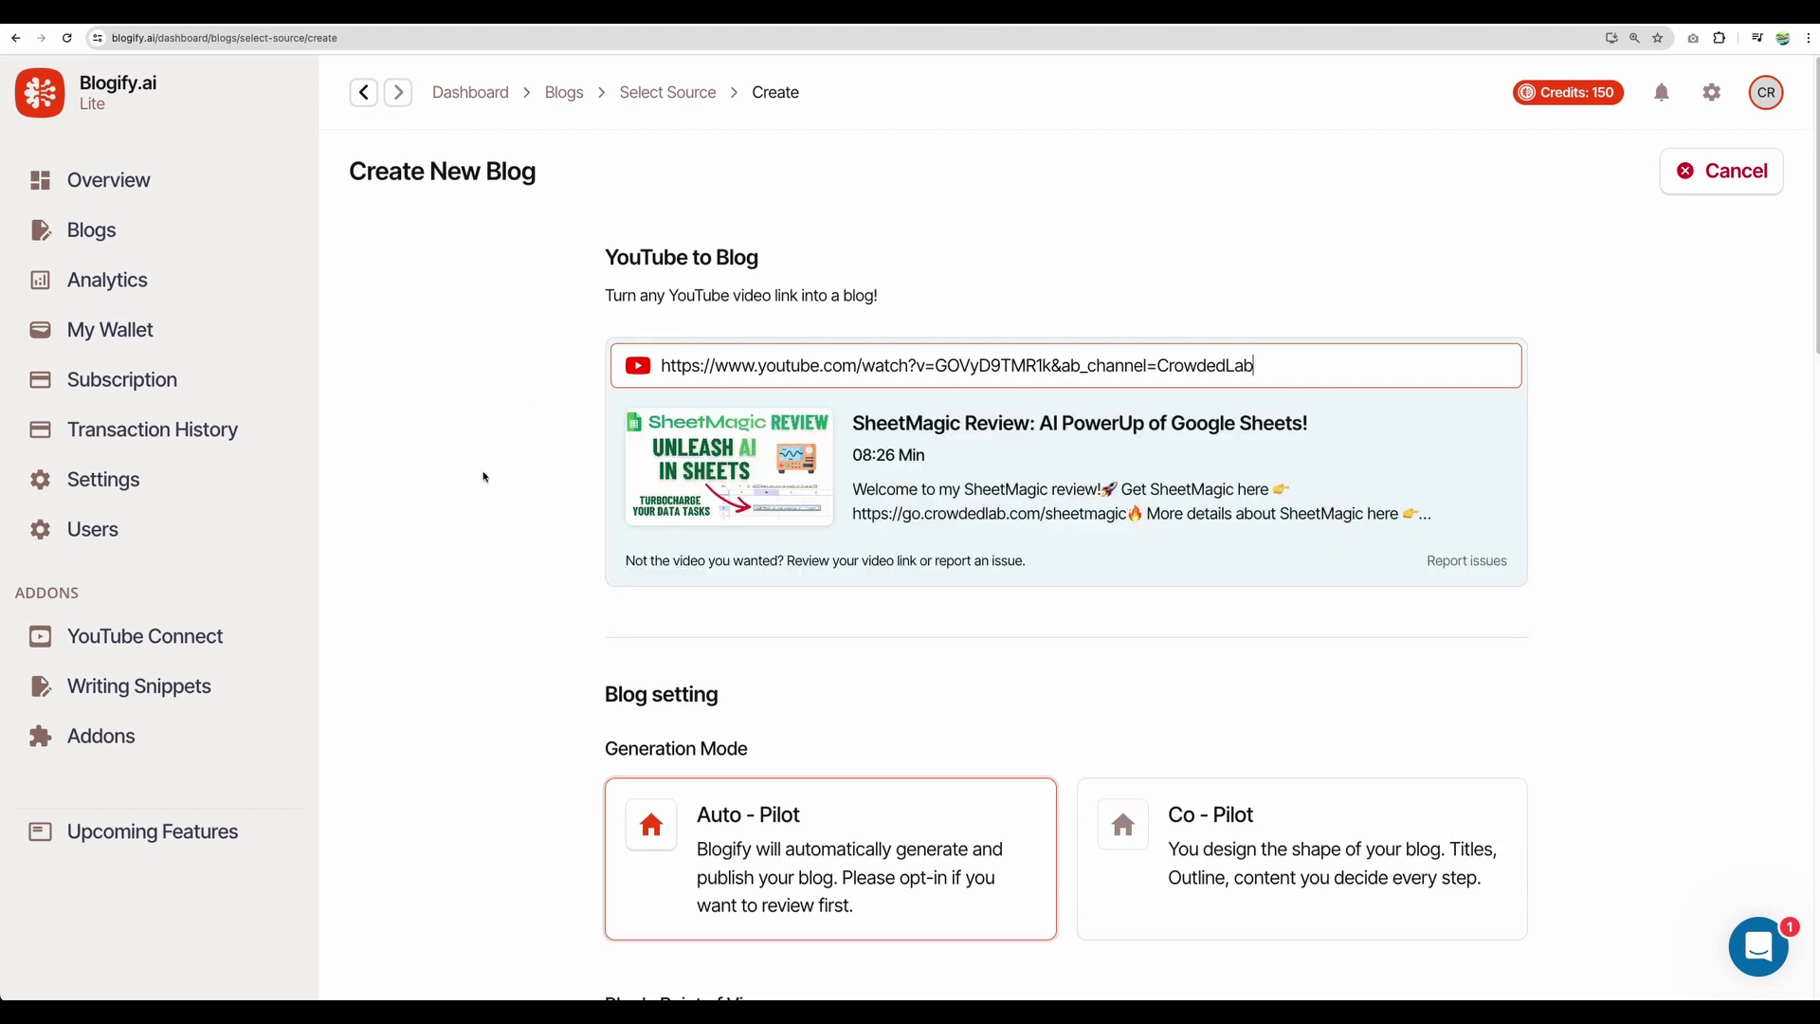
pyautogui.scroll(-4, 483, 475)
# Choose Co-Pilot generation and set the blog size to Large
pyautogui.click(1310, 479)
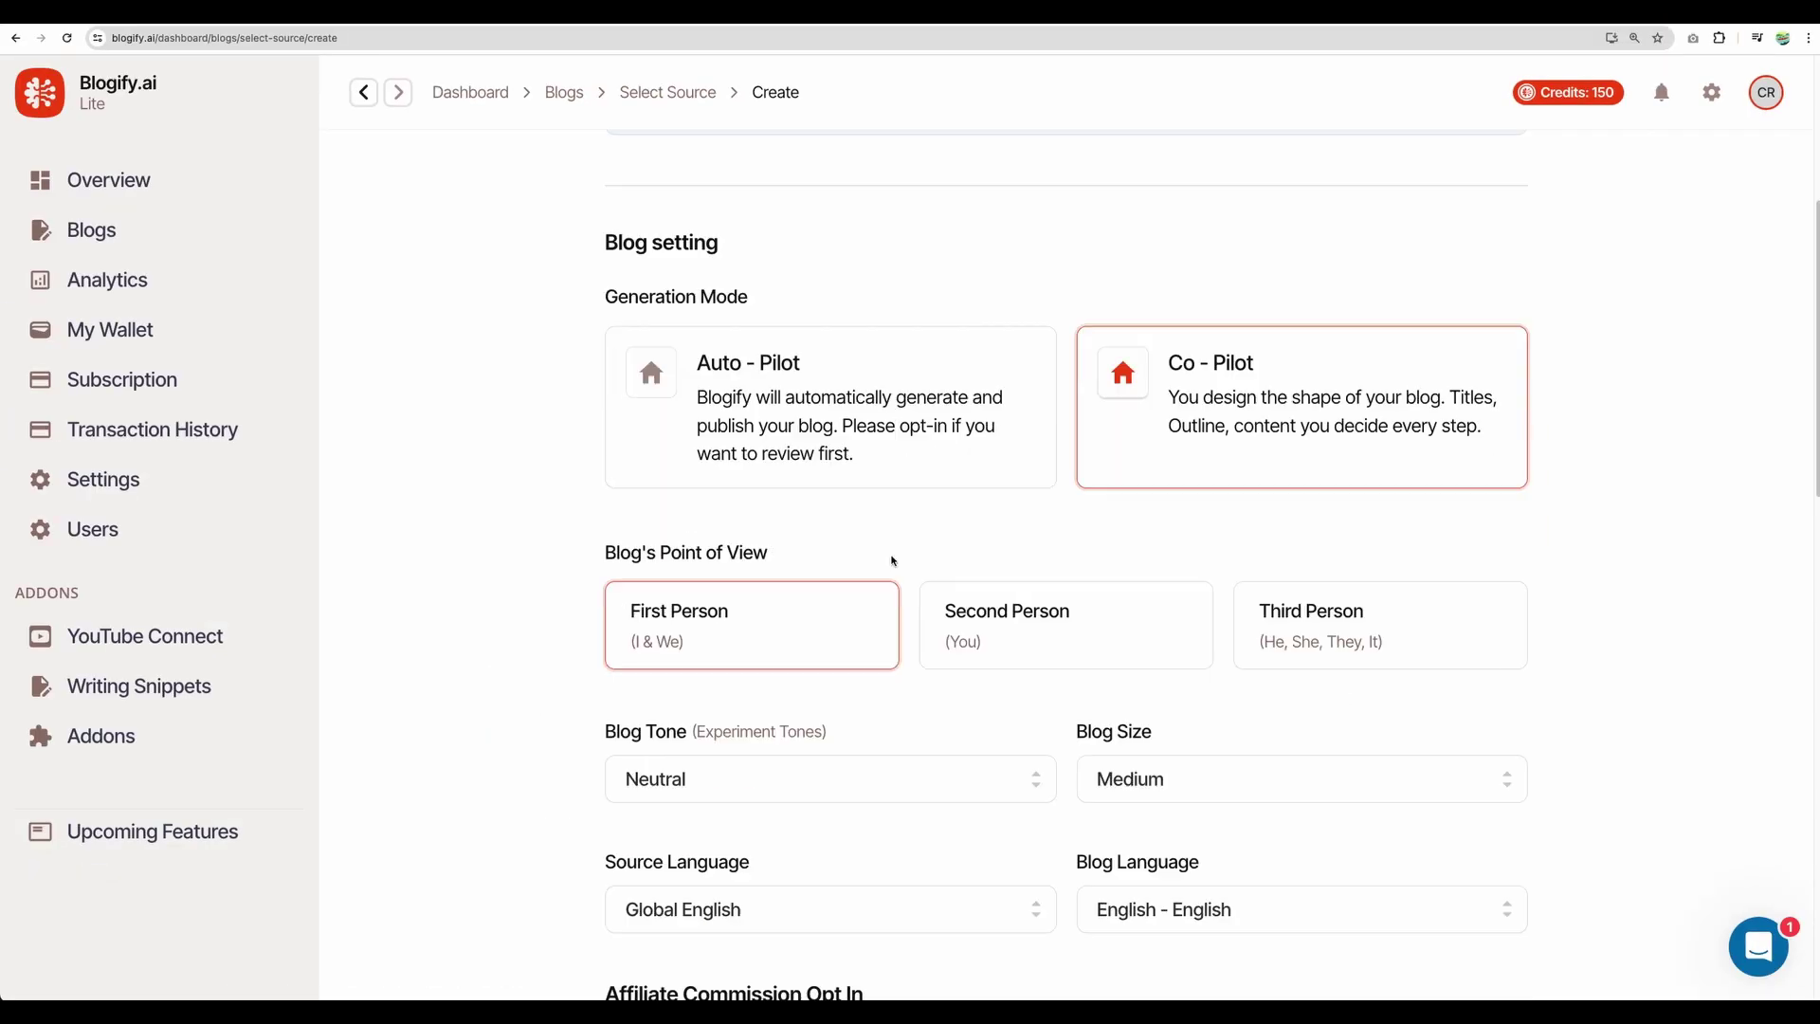
pyautogui.scroll(-3, 894, 556)
pyautogui.click(1186, 431)
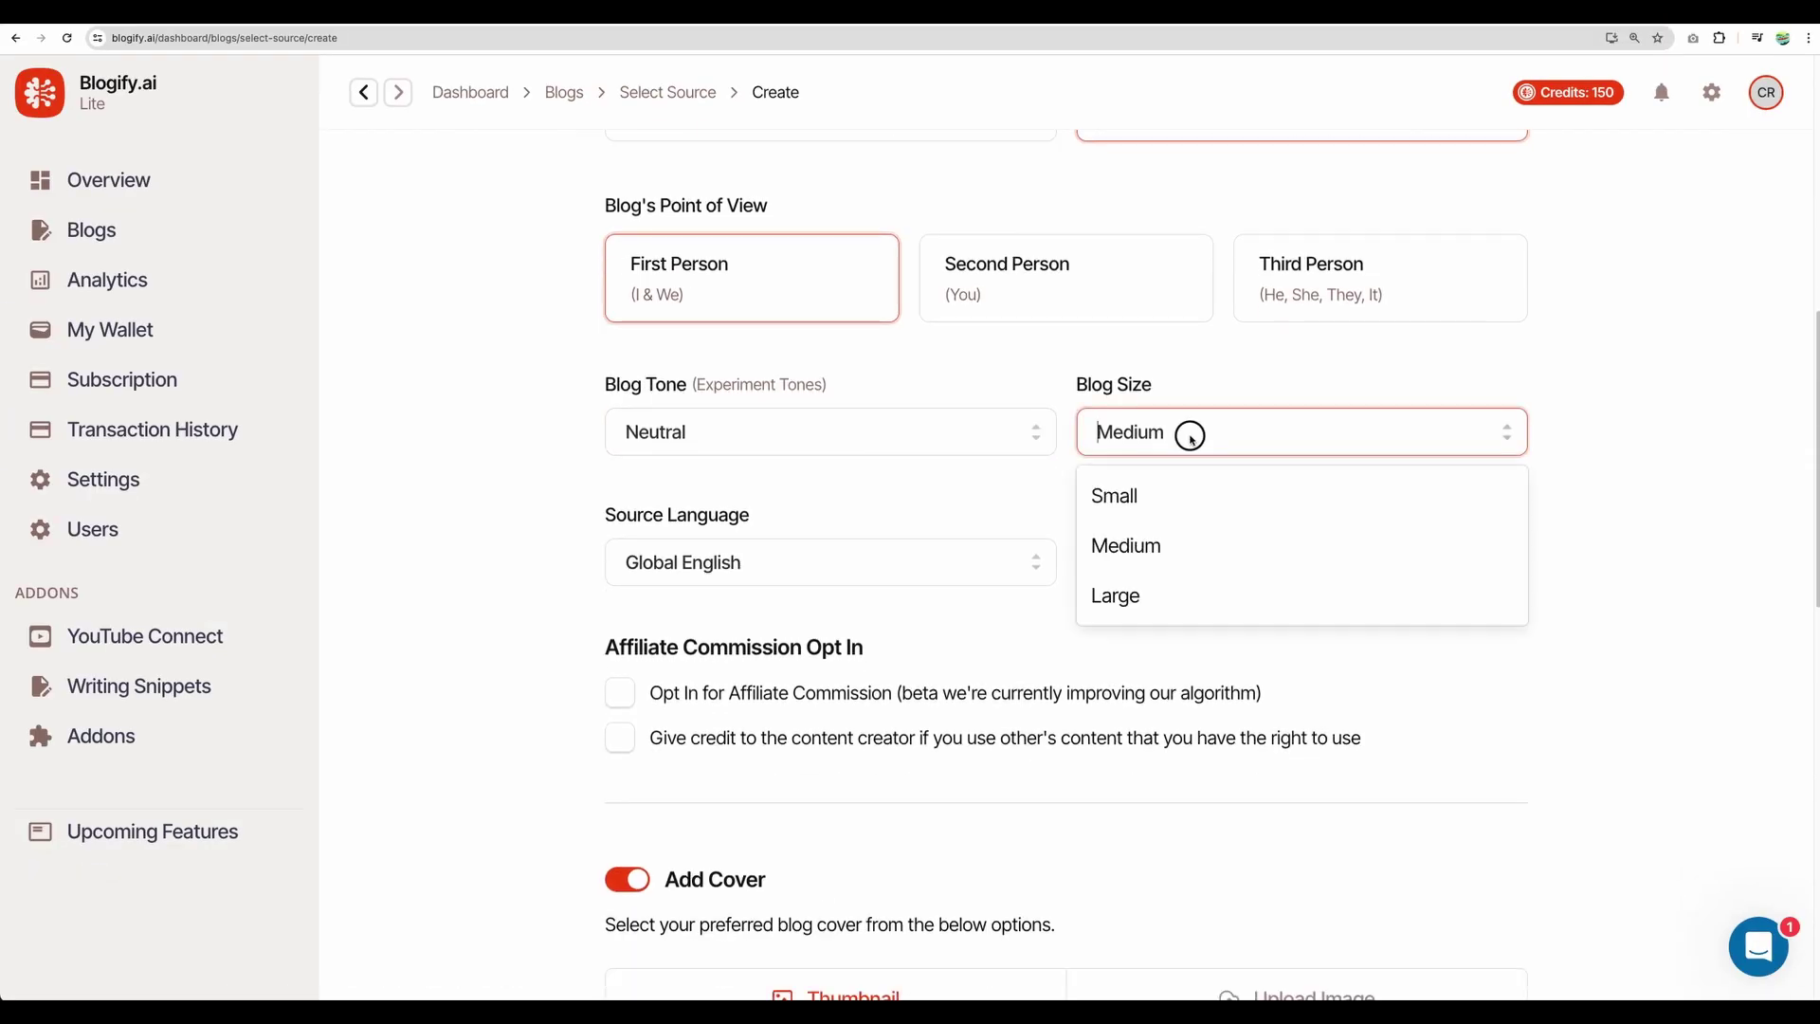
pyautogui.click(1219, 602)
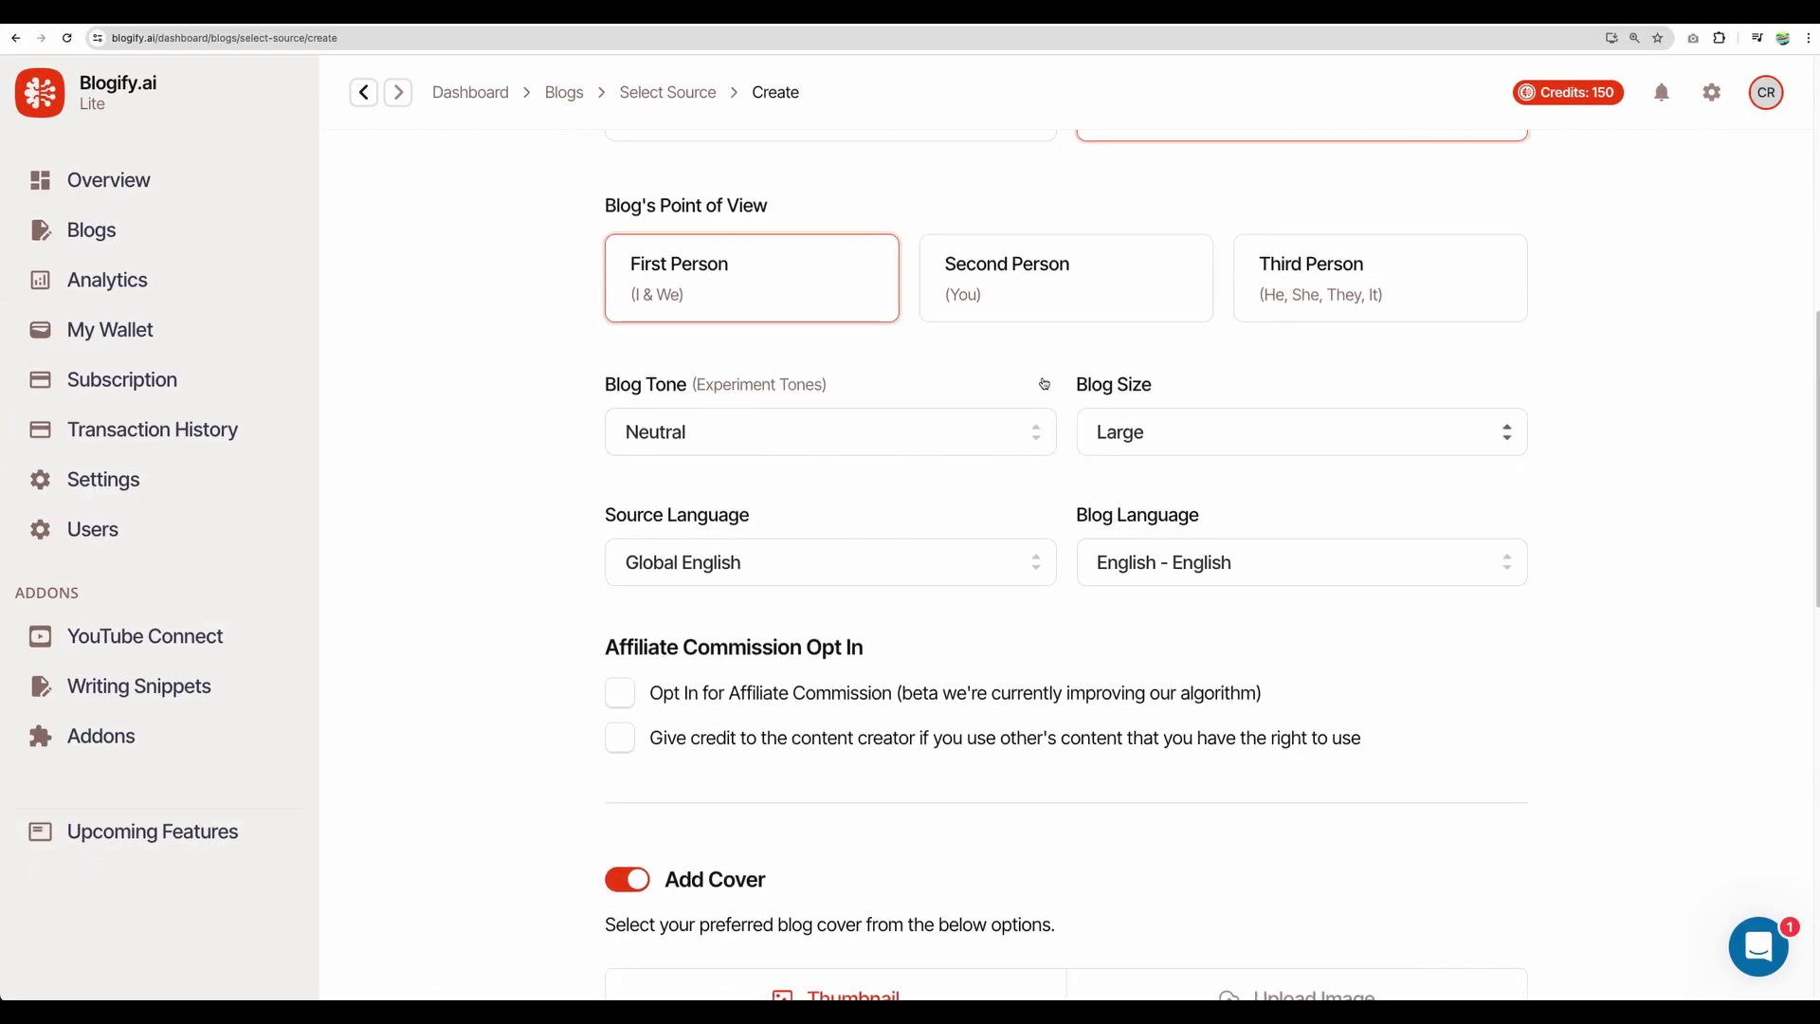
# Set the blog tone to Casual and opt in for affiliate commission
pyautogui.click(1005, 425)
pyautogui.scroll(-1, 910, 654)
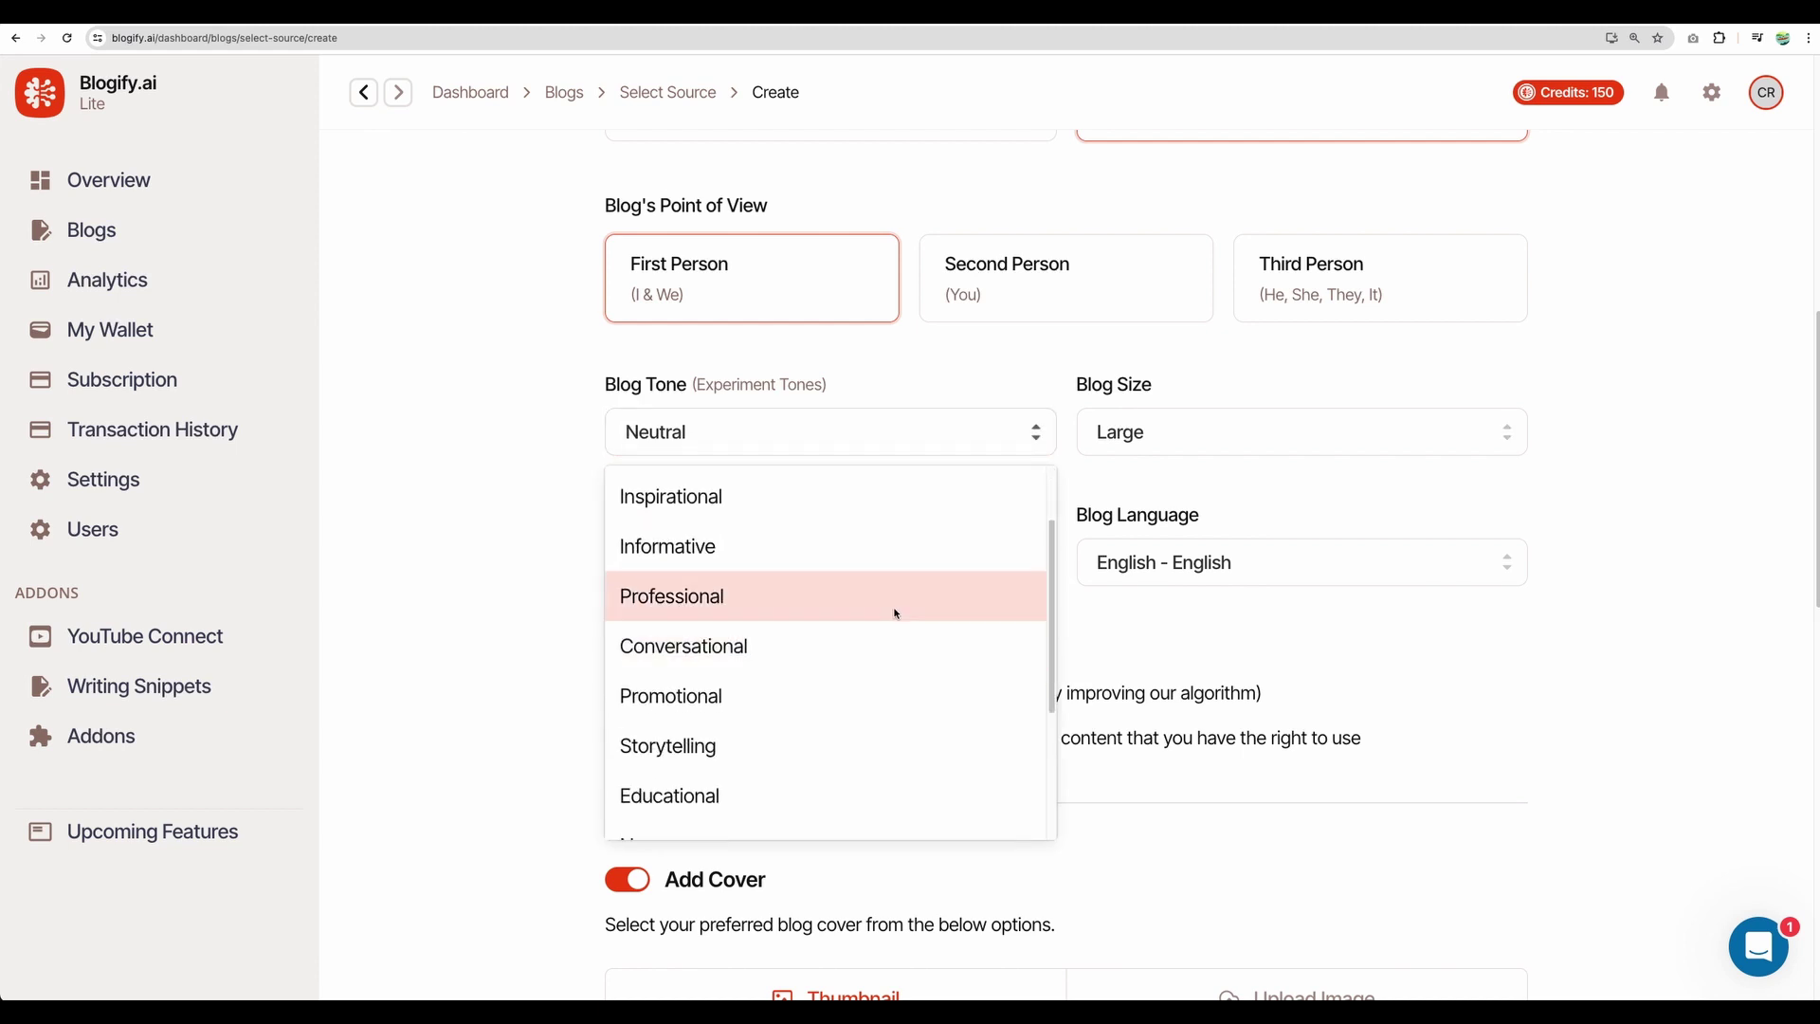
pyautogui.scroll(-4, 894, 616)
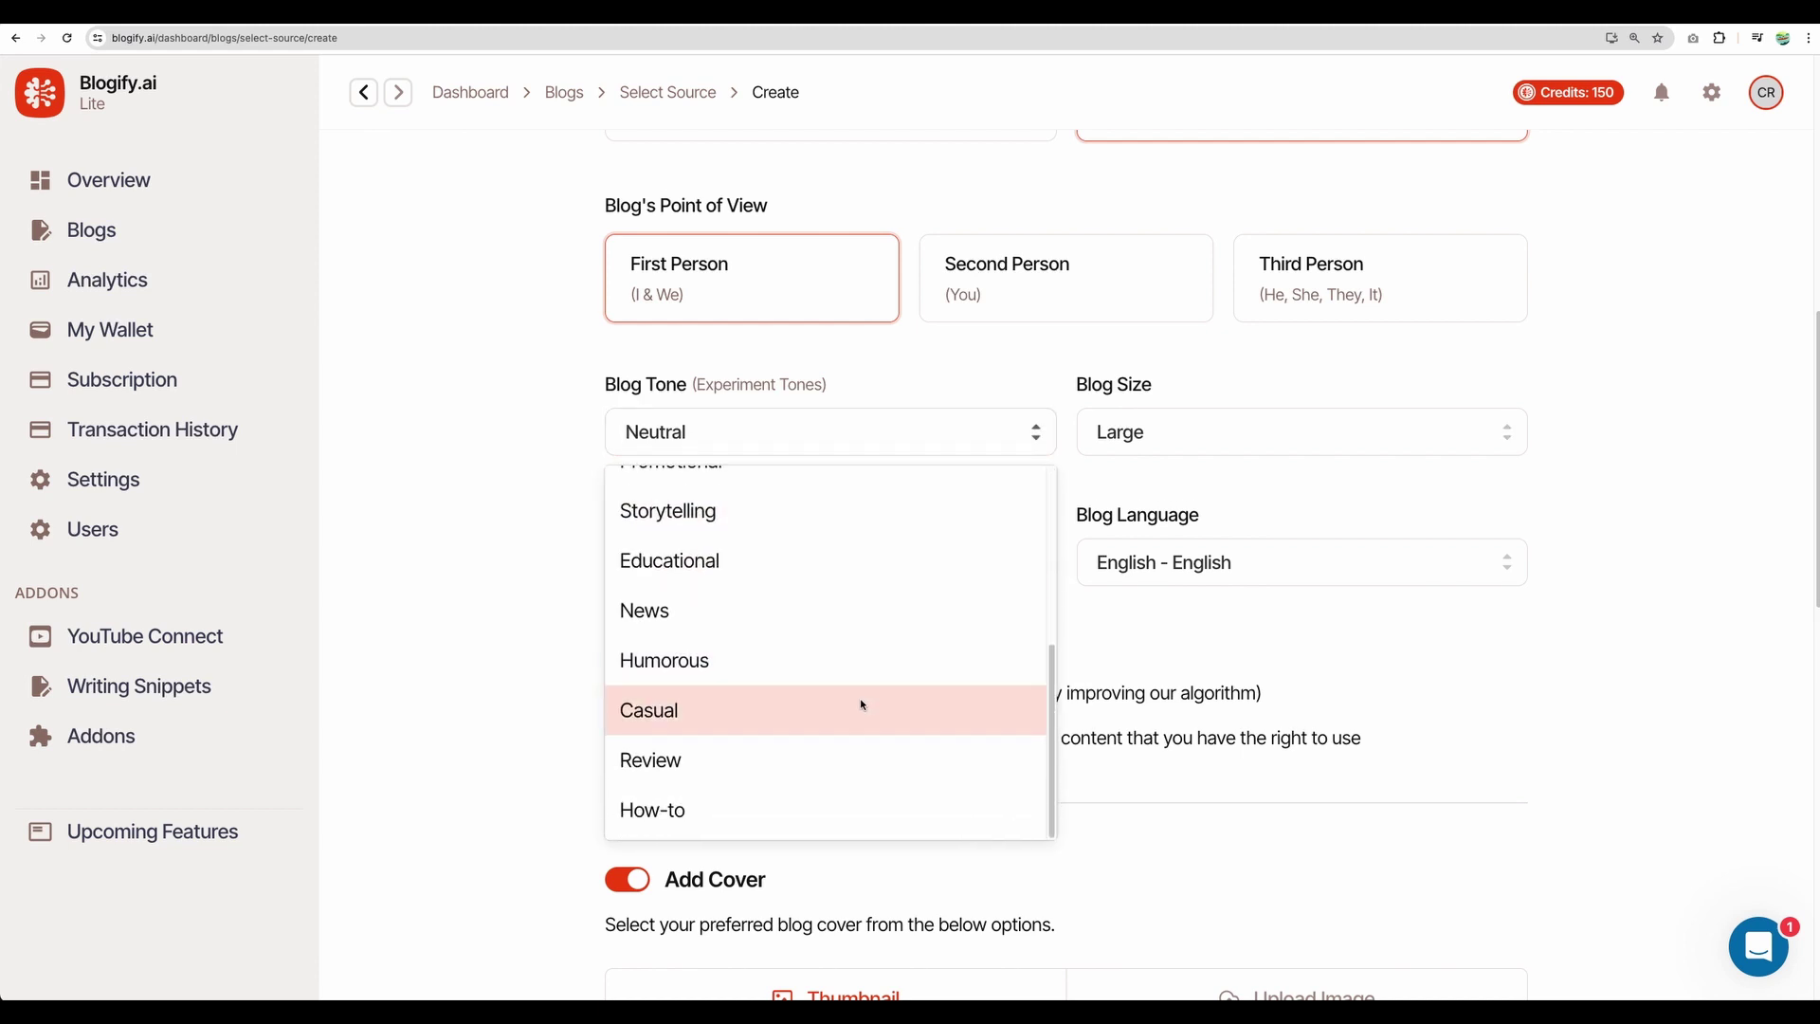
pyautogui.click(861, 711)
pyautogui.scroll(-3, 480, 532)
pyautogui.click(622, 445)
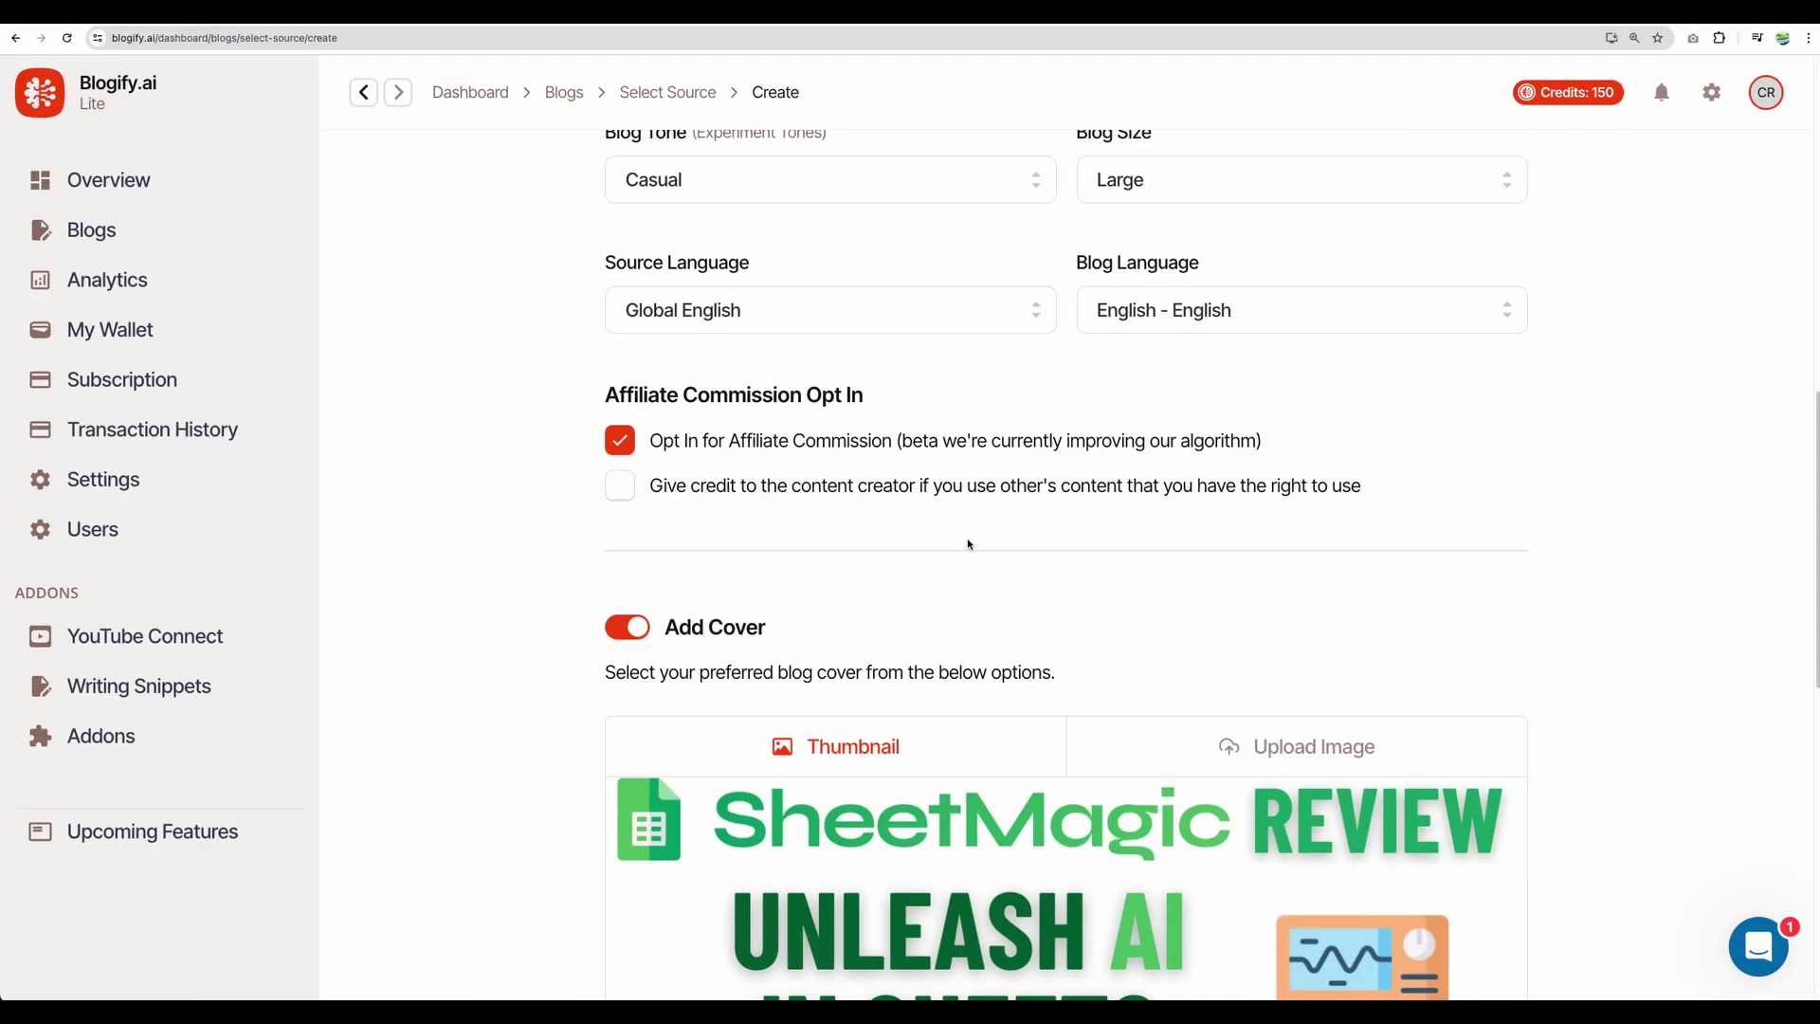
pyautogui.scroll(-10, 968, 543)
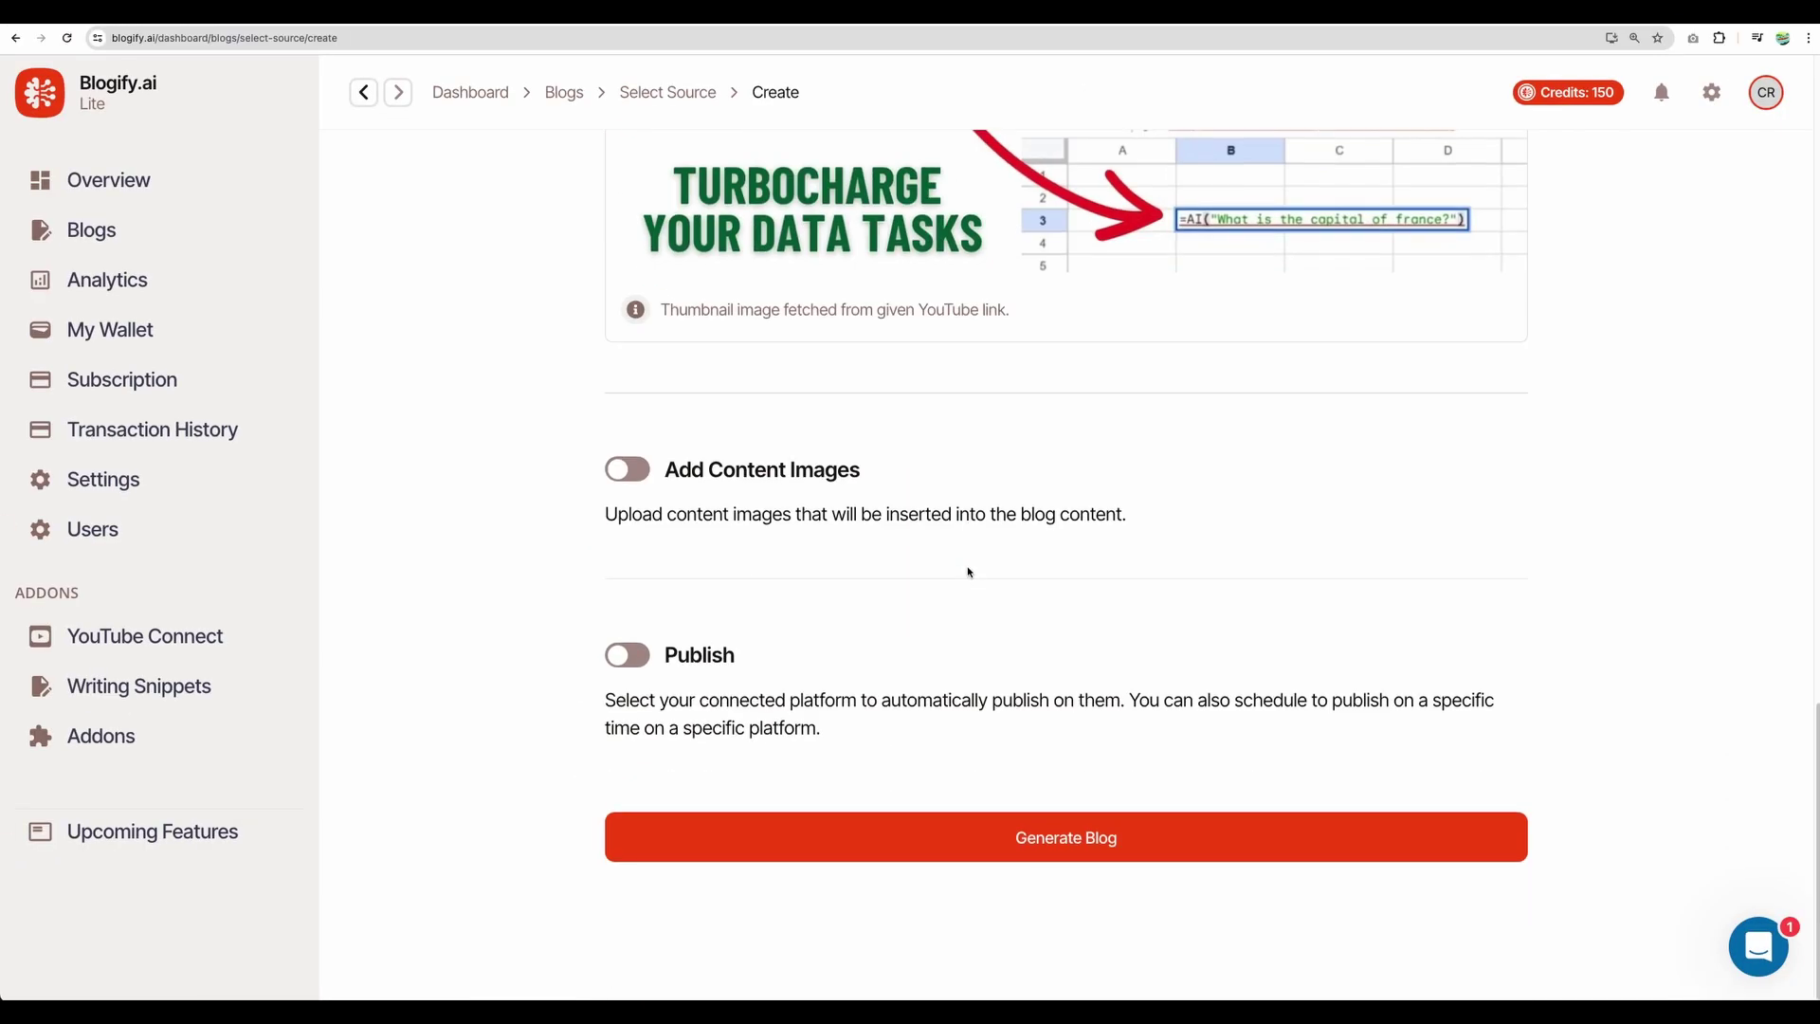
# Generate the SheetMagic blog and pick the title 'Review of Sheet Magic: Automate Workflows with Char GPT in Google Sheets'
pyautogui.click(1086, 847)
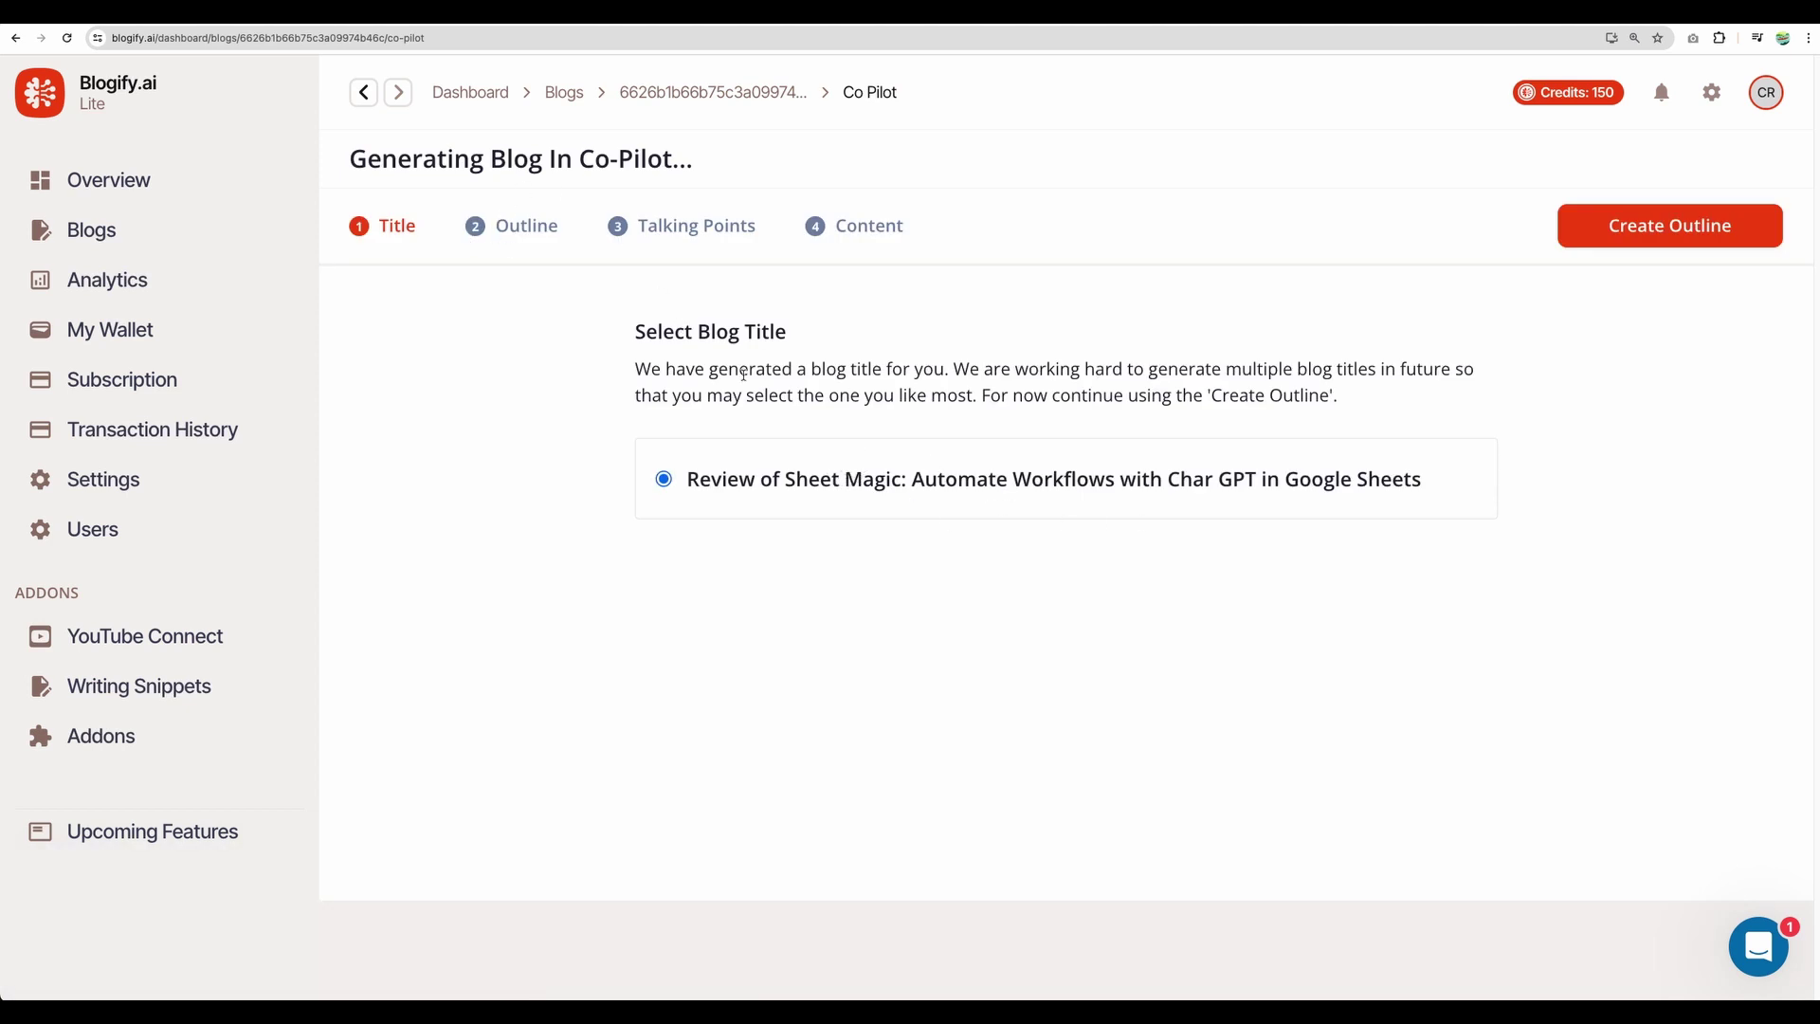
pyautogui.moveTo(627, 326); pyautogui.dragTo(1139, 453)
pyautogui.click(1003, 483)
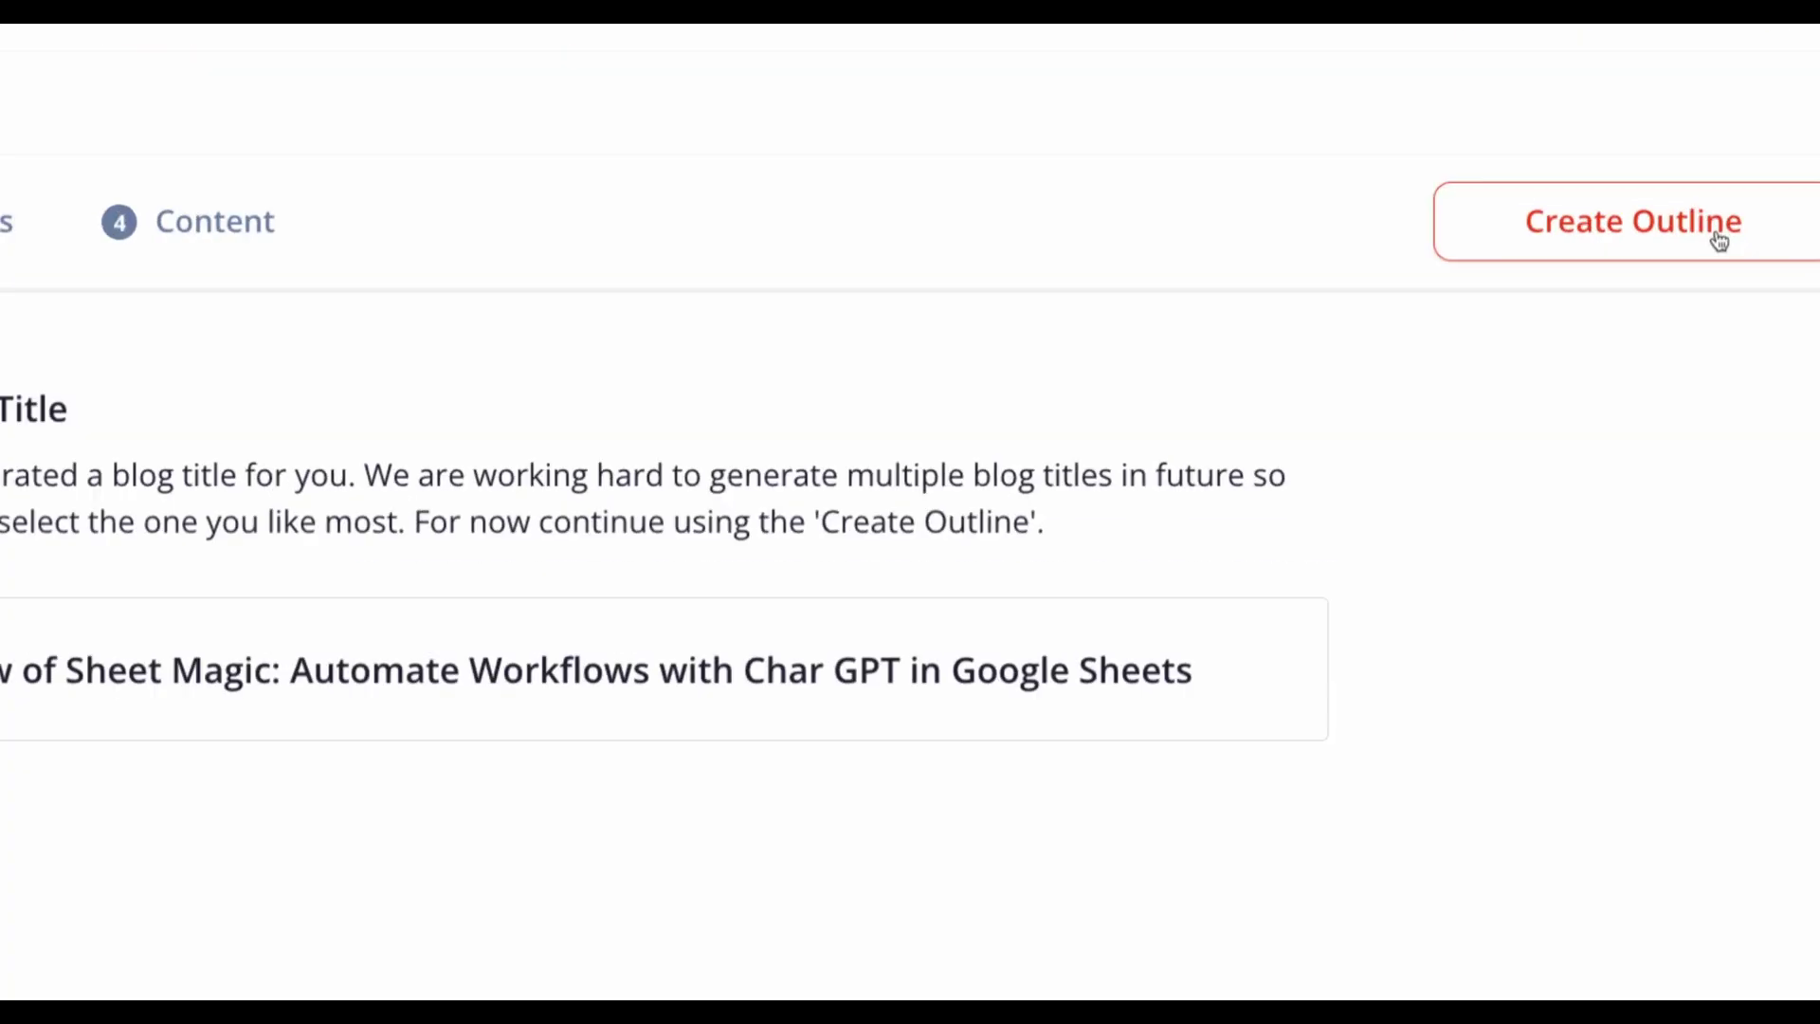
# Generate an outline from the chosen title and review its three headings
pyautogui.click(1718, 235)
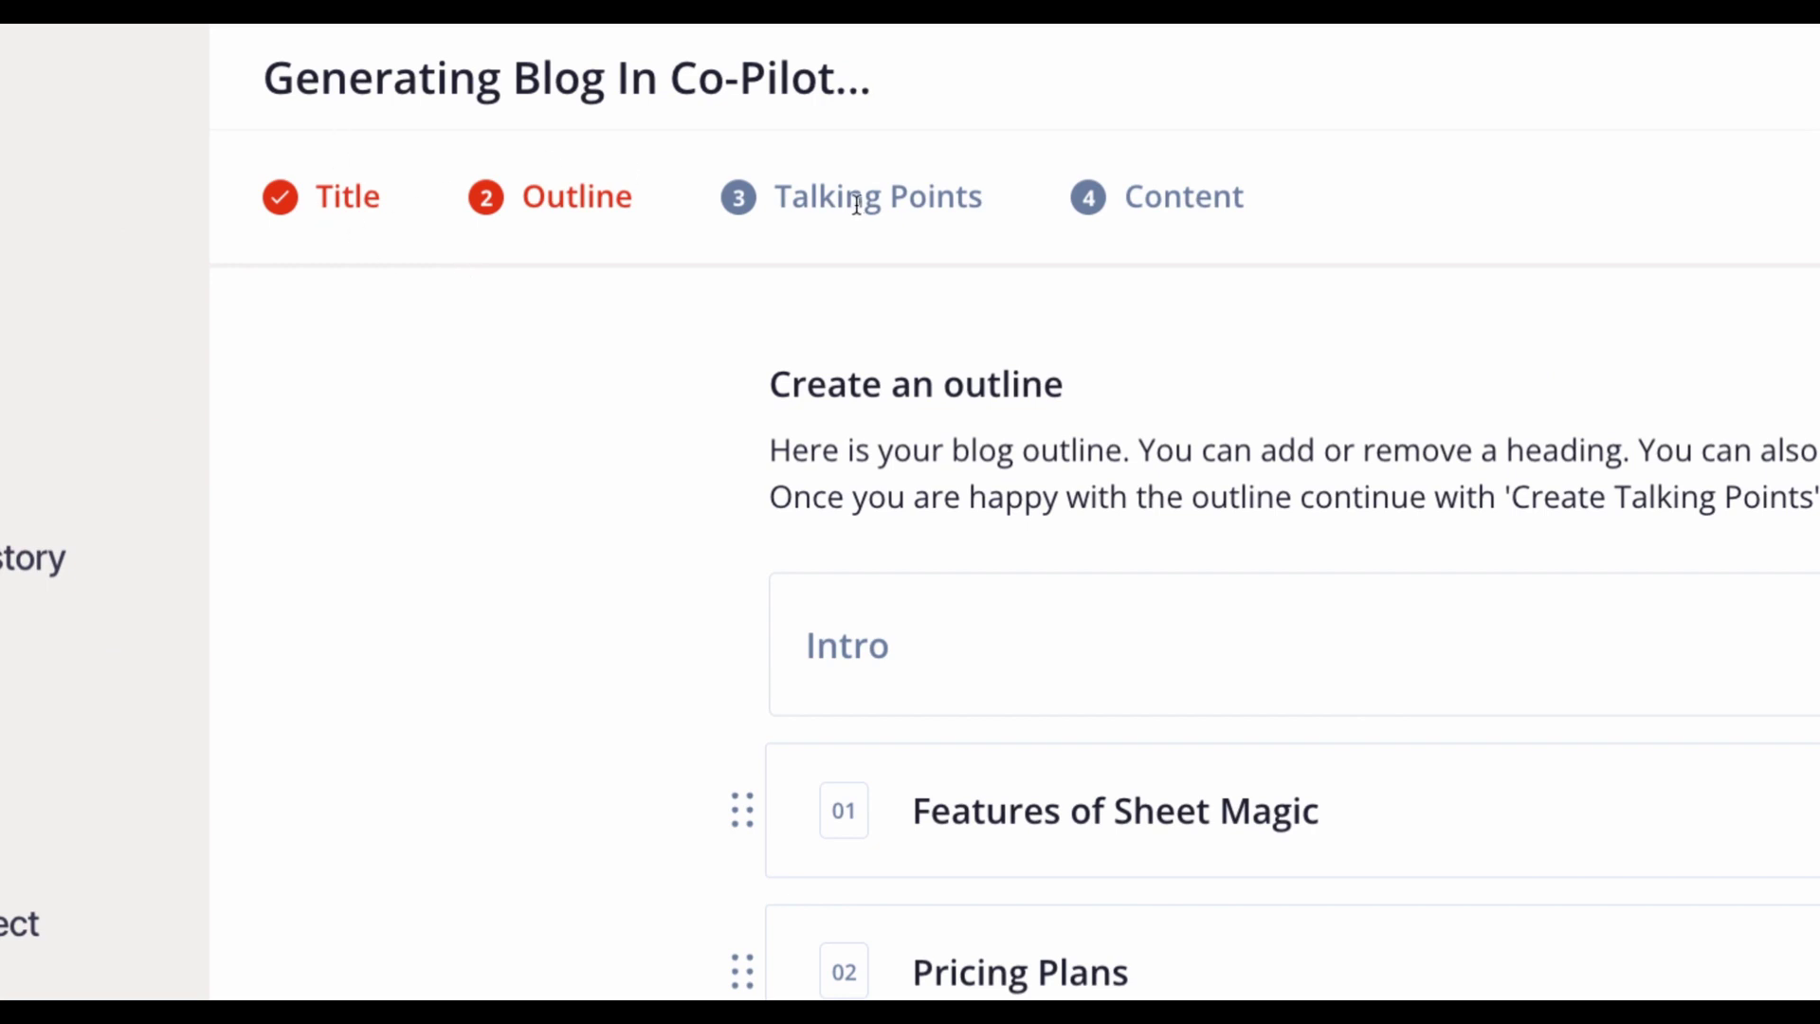
pyautogui.moveTo(775, 200); pyautogui.dragTo(986, 204)
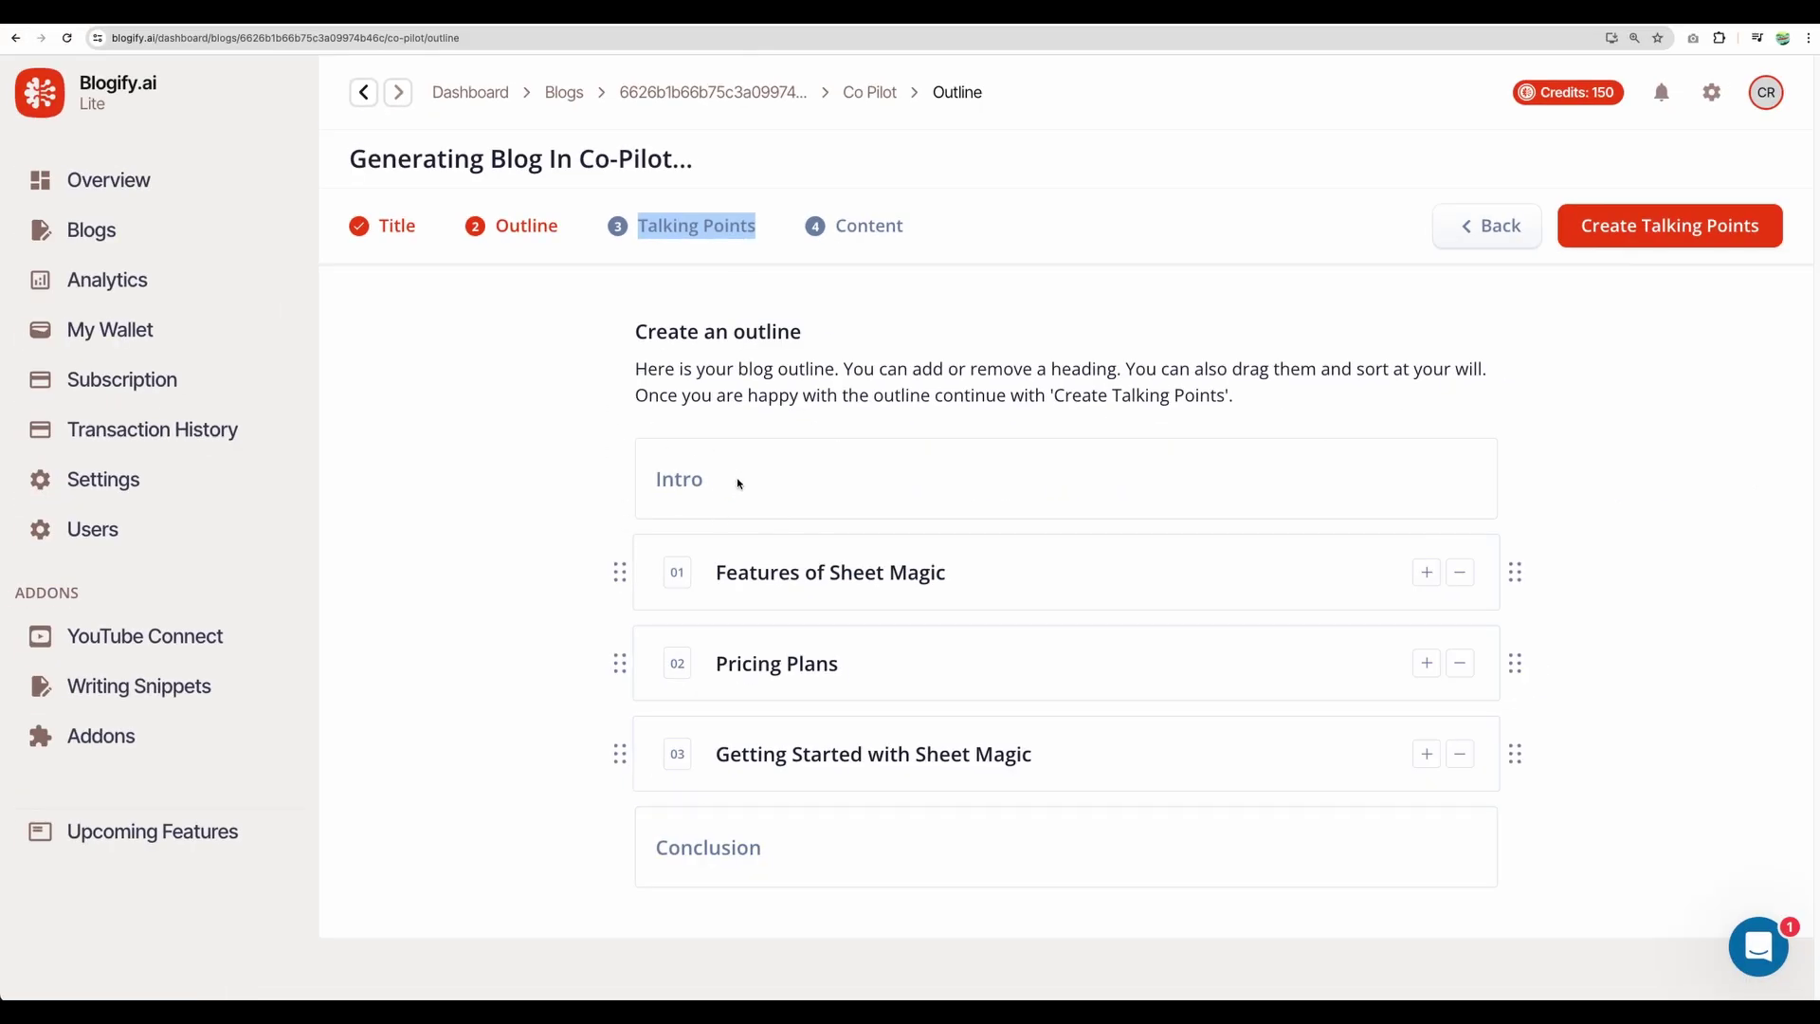
pyautogui.click(738, 482)
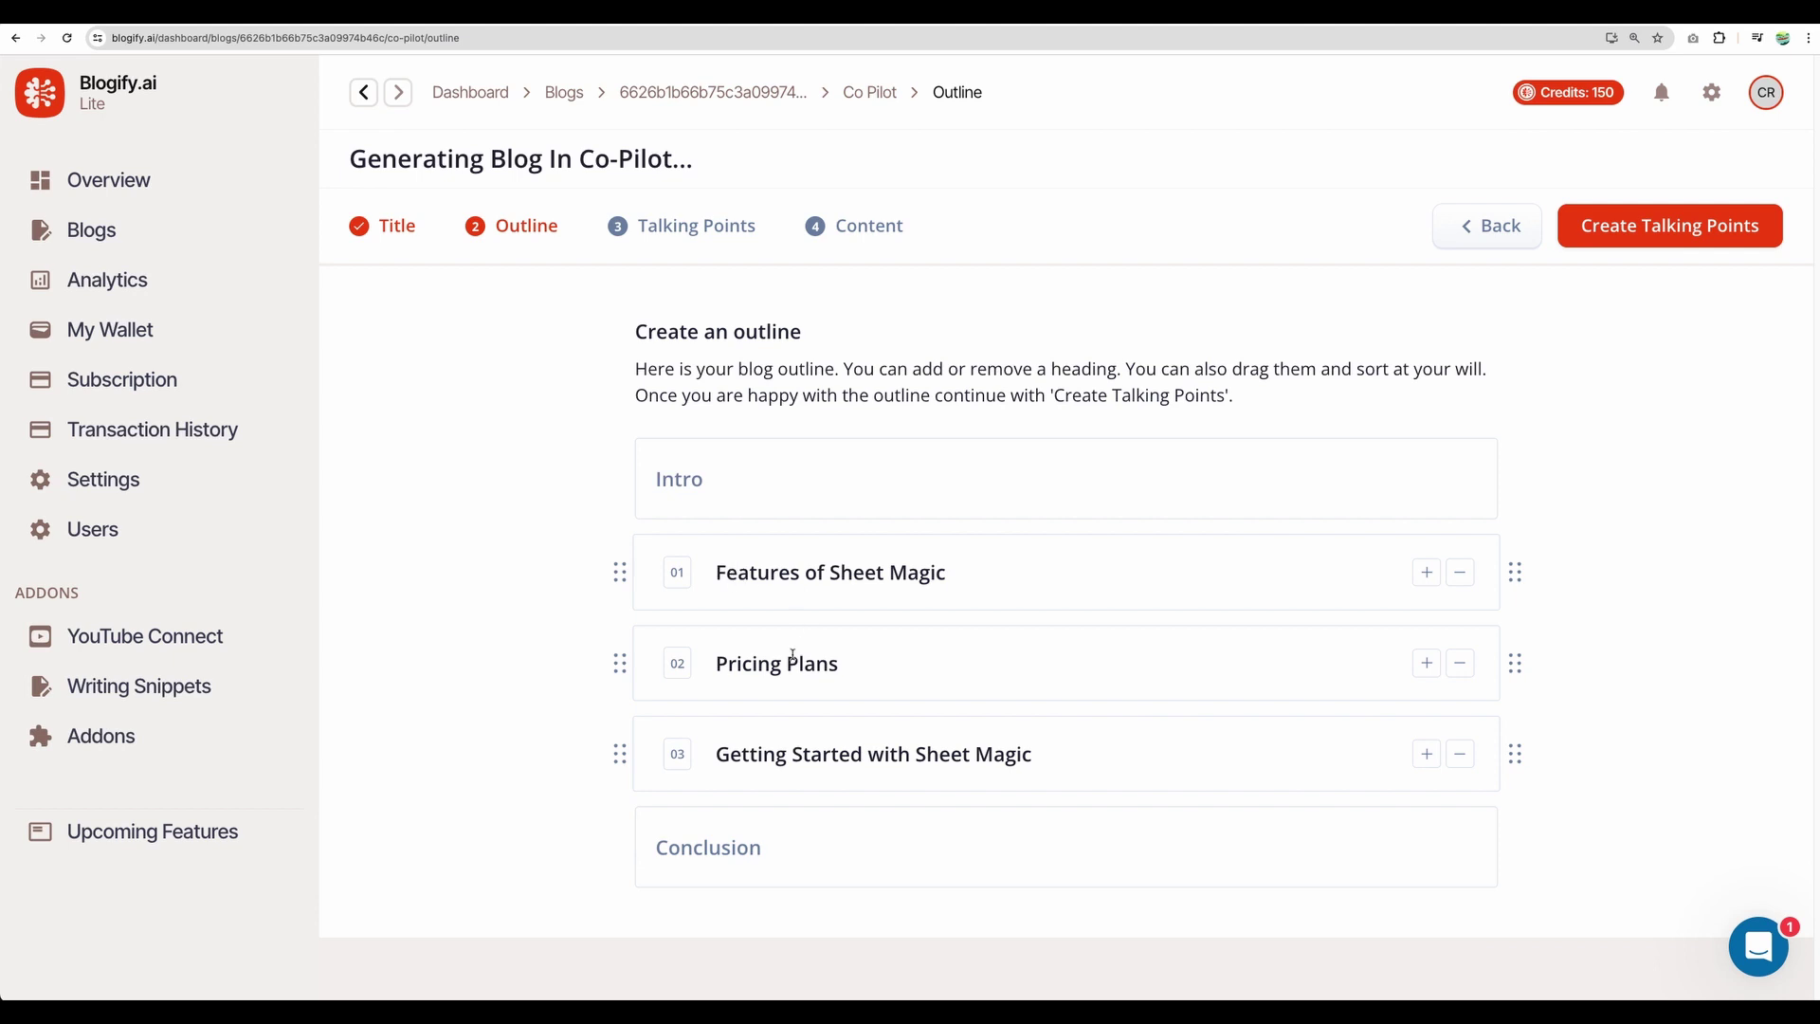
pyautogui.moveTo(764, 753); pyautogui.dragTo(957, 756)
pyautogui.click(945, 759)
# Add an empty heading, remove it again, and generate talking points for each heading
pyautogui.click(1427, 572)
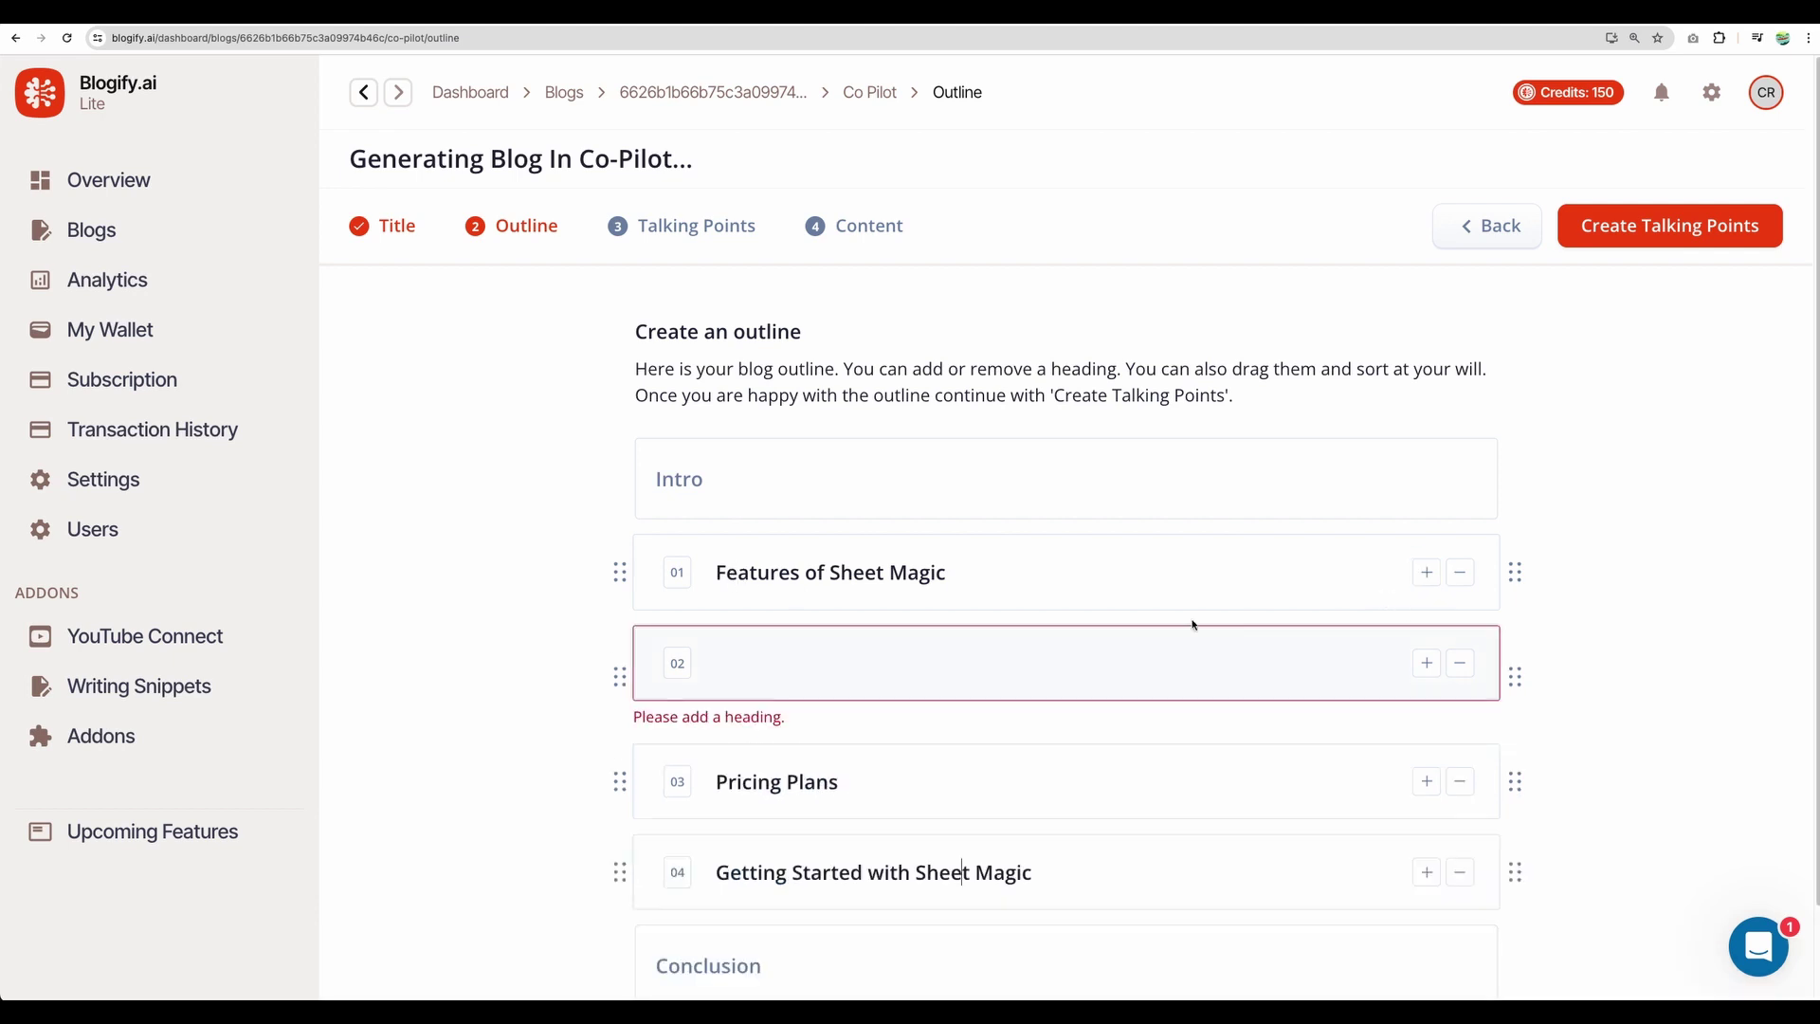
pyautogui.click(1461, 663)
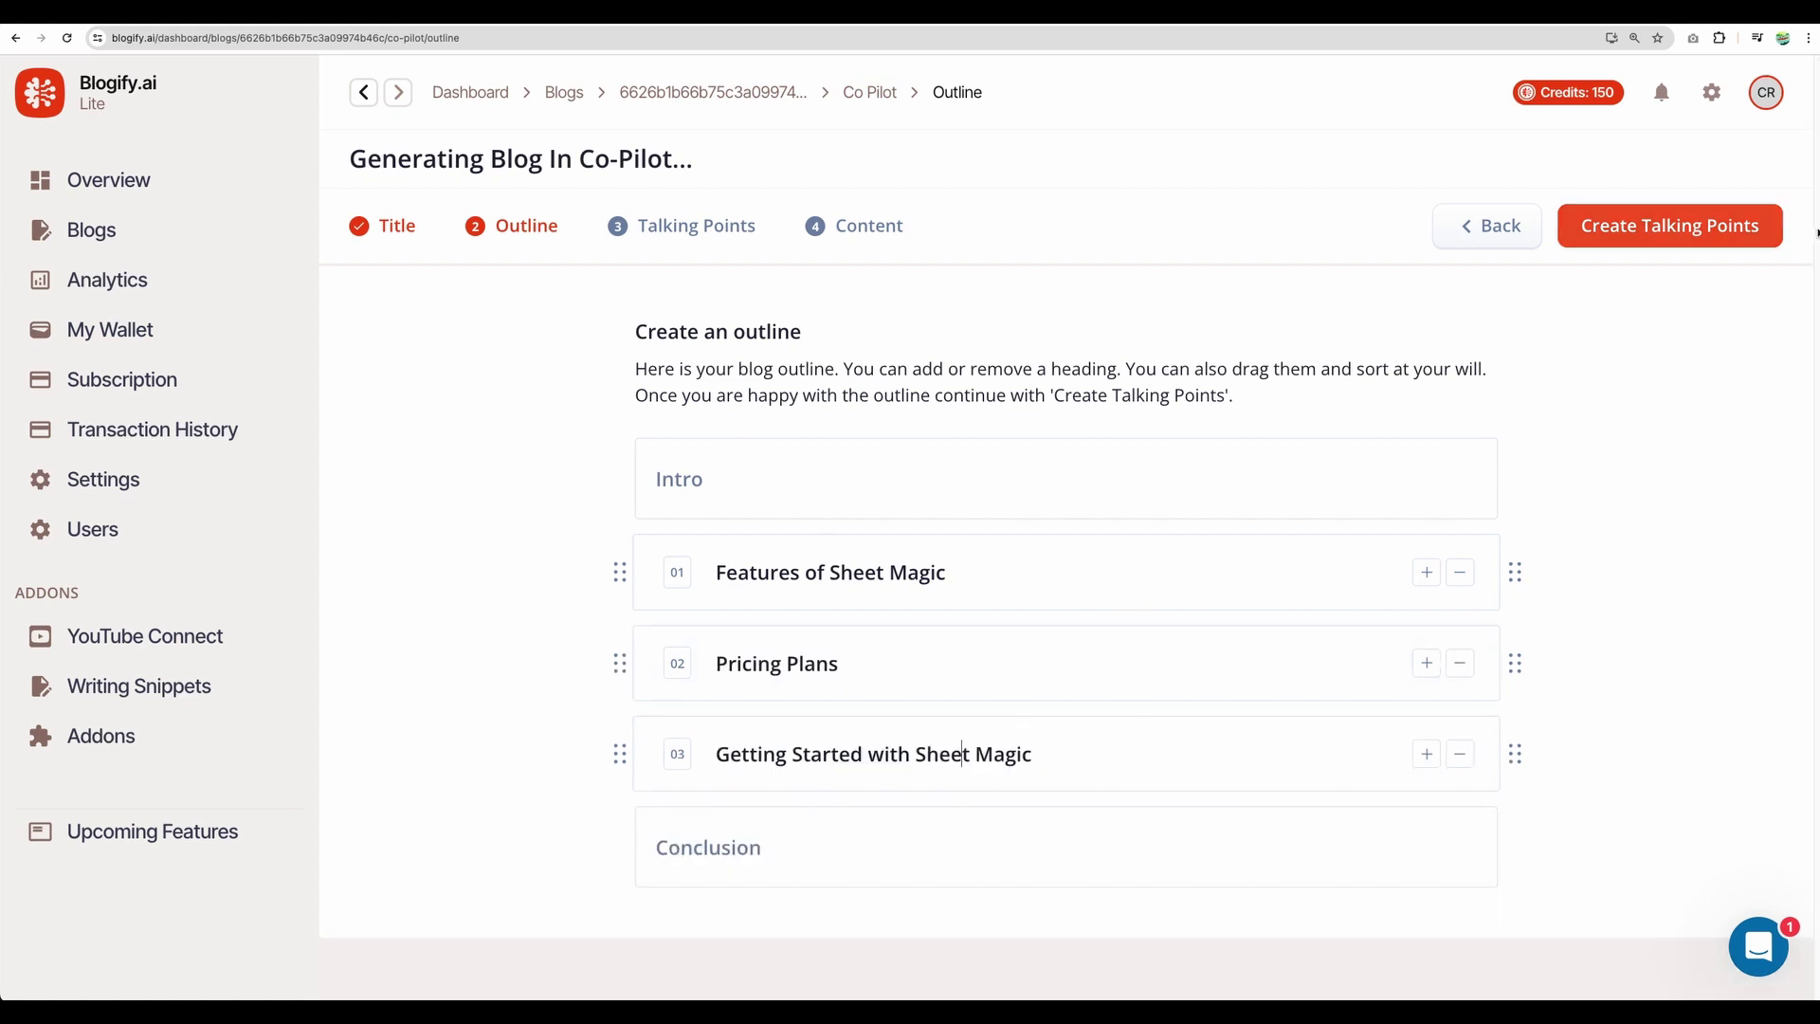
pyautogui.click(1670, 226)
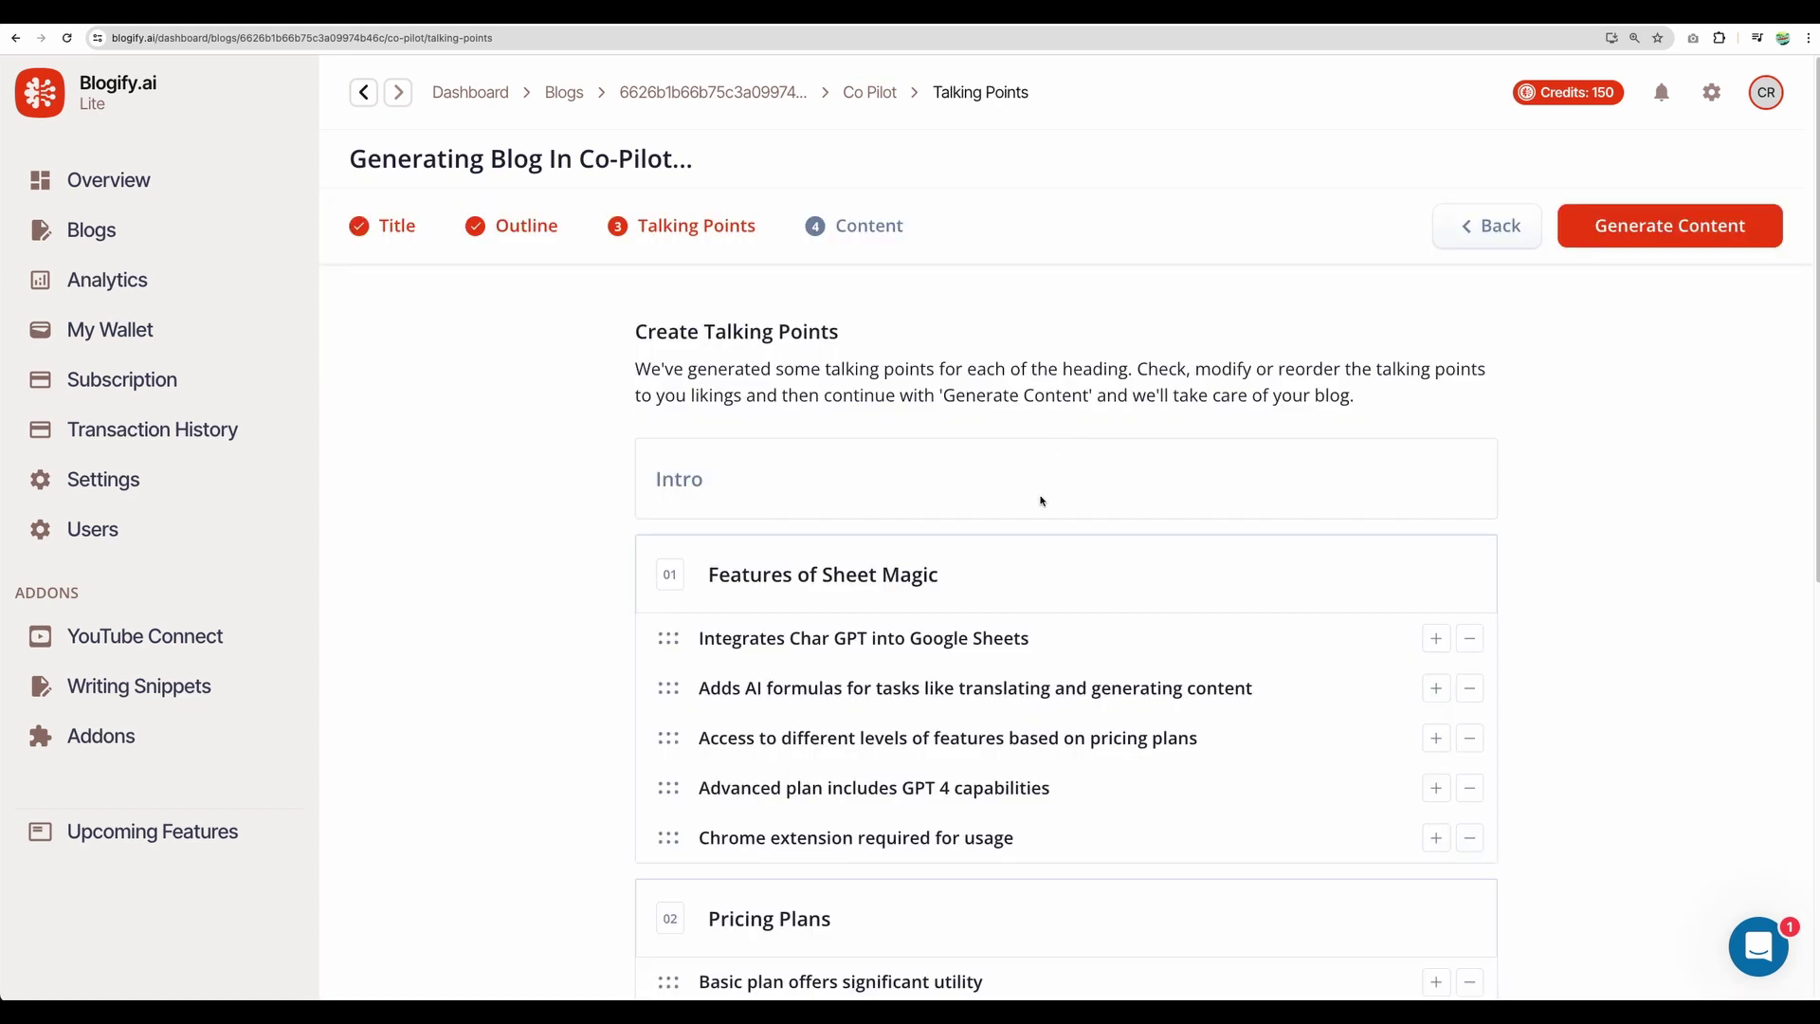
pyautogui.scroll(-3, 1033, 503)
pyautogui.scroll(2, 1003, 373)
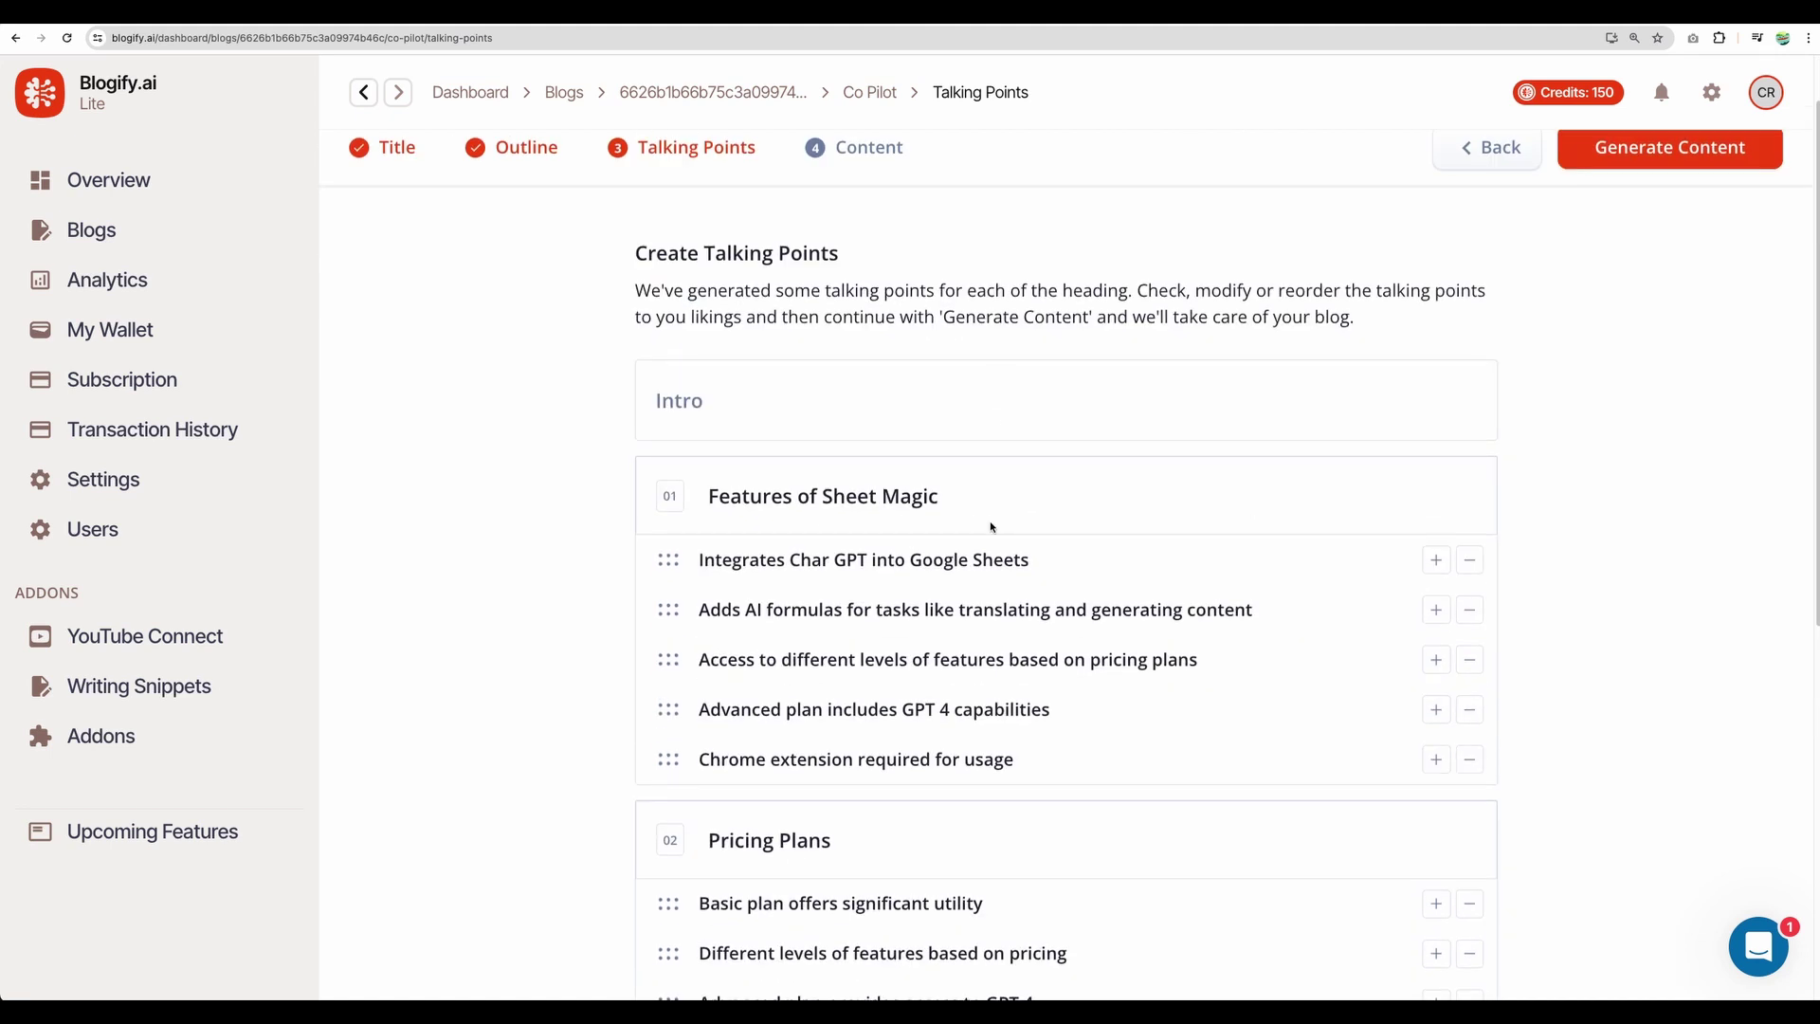
pyautogui.scroll(-5, 991, 527)
pyautogui.scroll(-1, 991, 521)
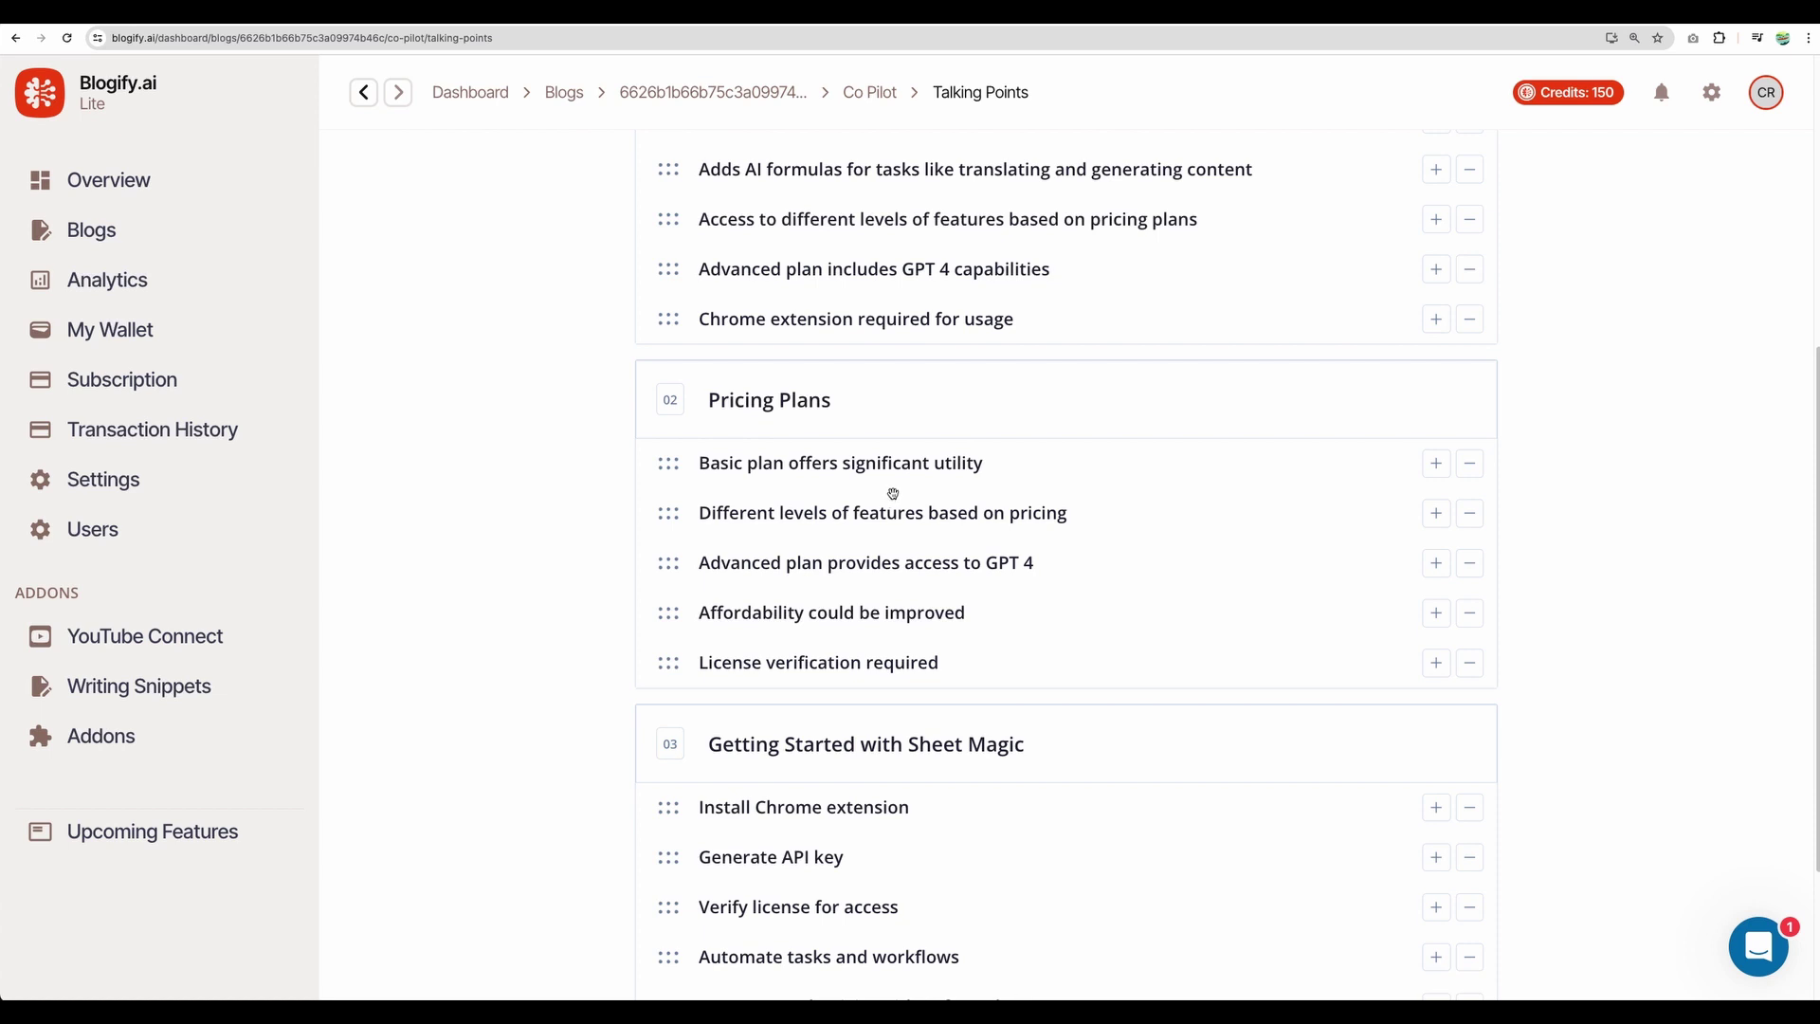
pyautogui.scroll(-3, 890, 496)
pyautogui.scroll(9, 892, 497)
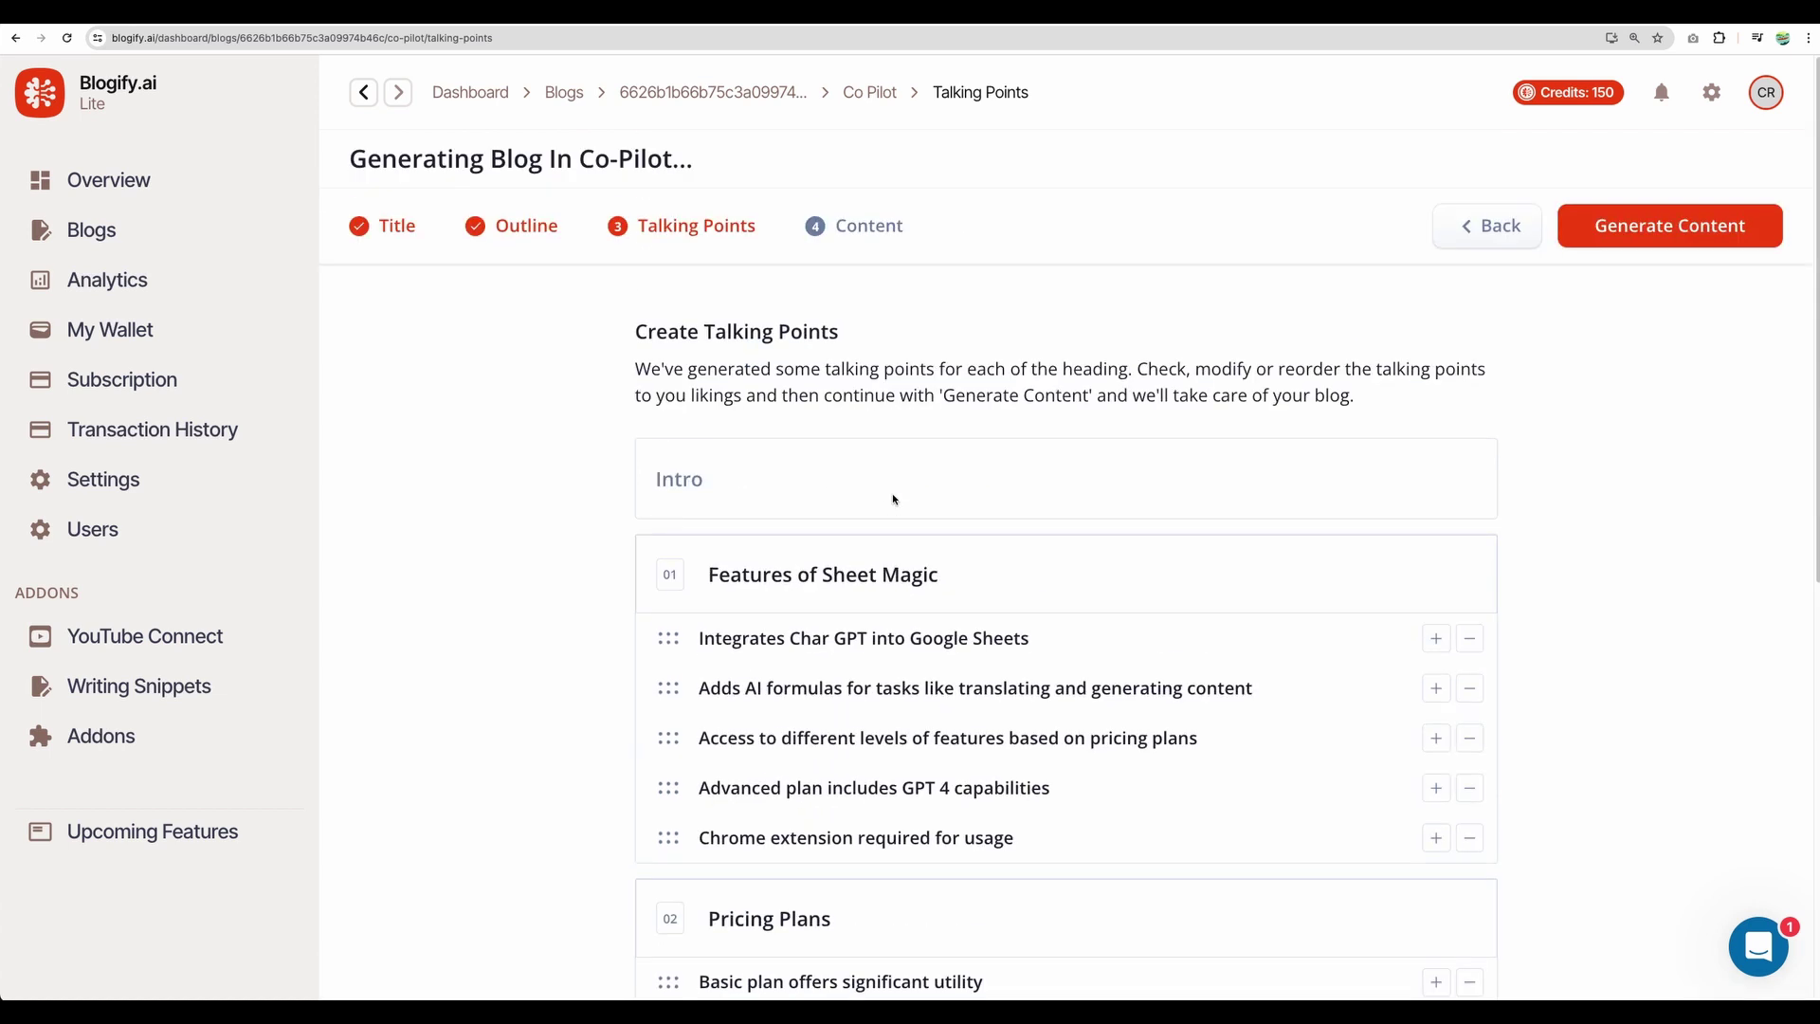
# Start generating the blog content and read the Facebook signup & publish feature on the roadmap
pyautogui.click(1673, 227)
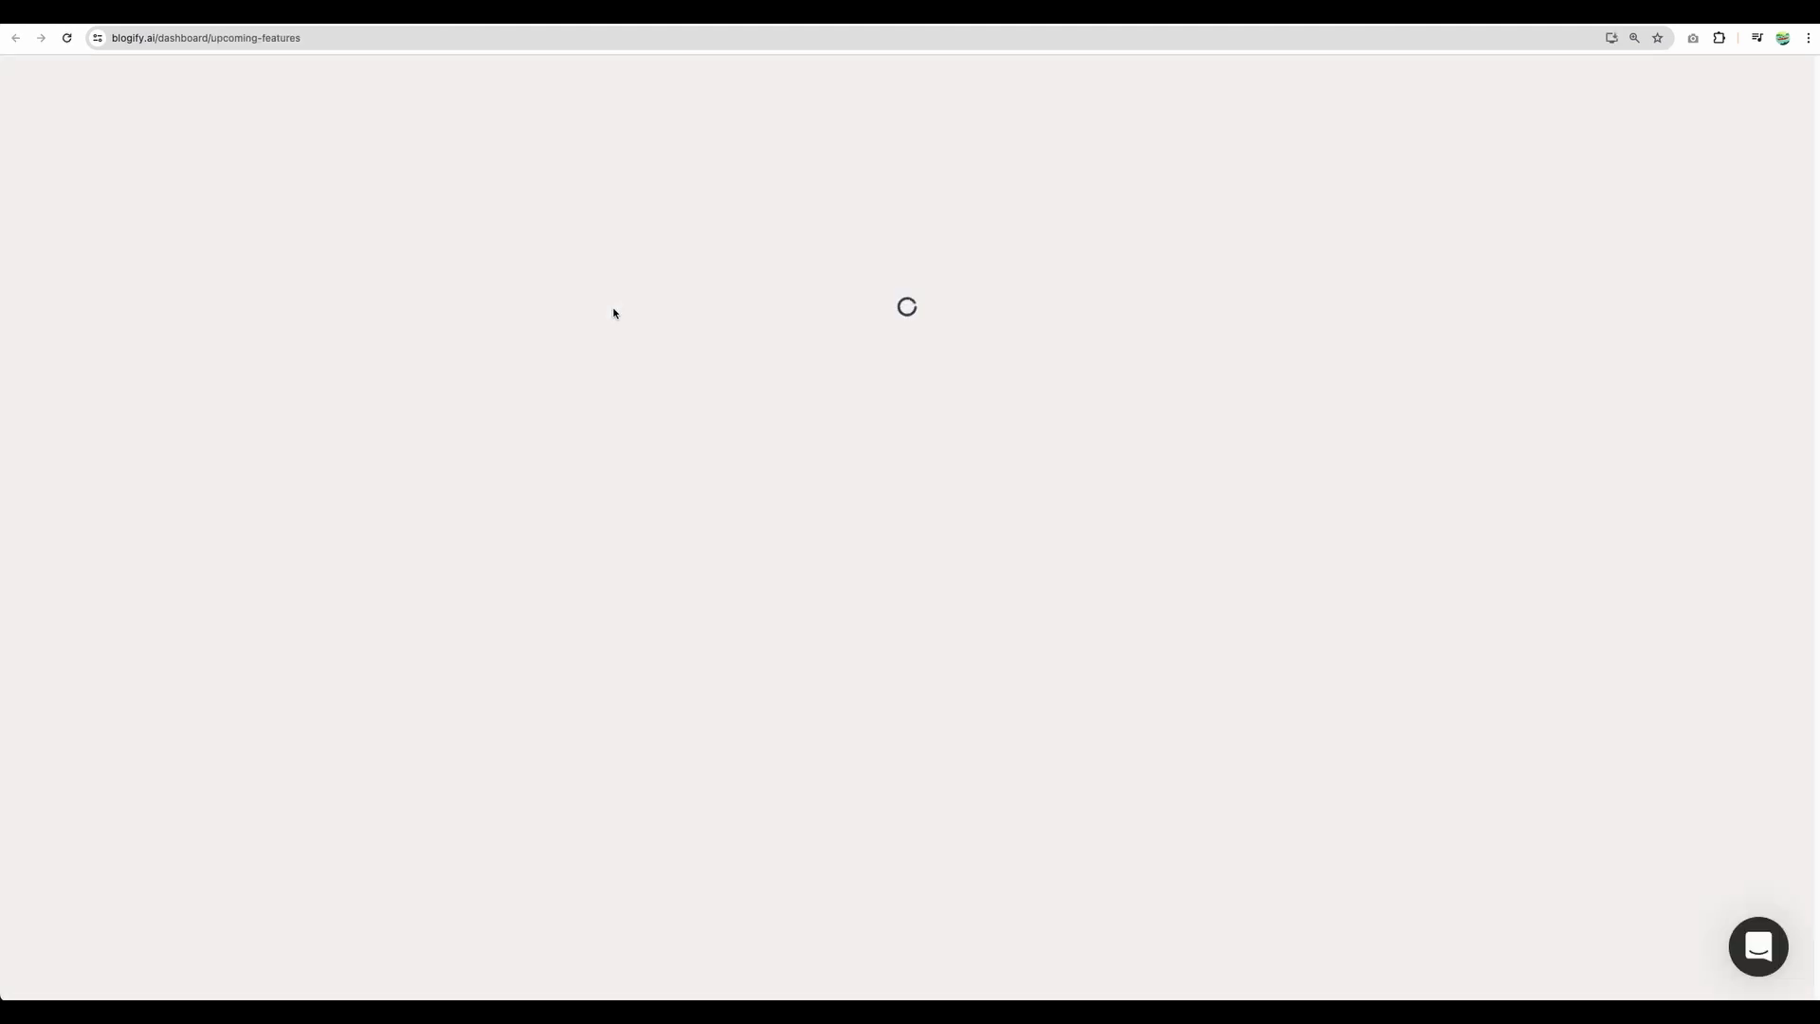
pyautogui.scroll(-5, 912, 402)
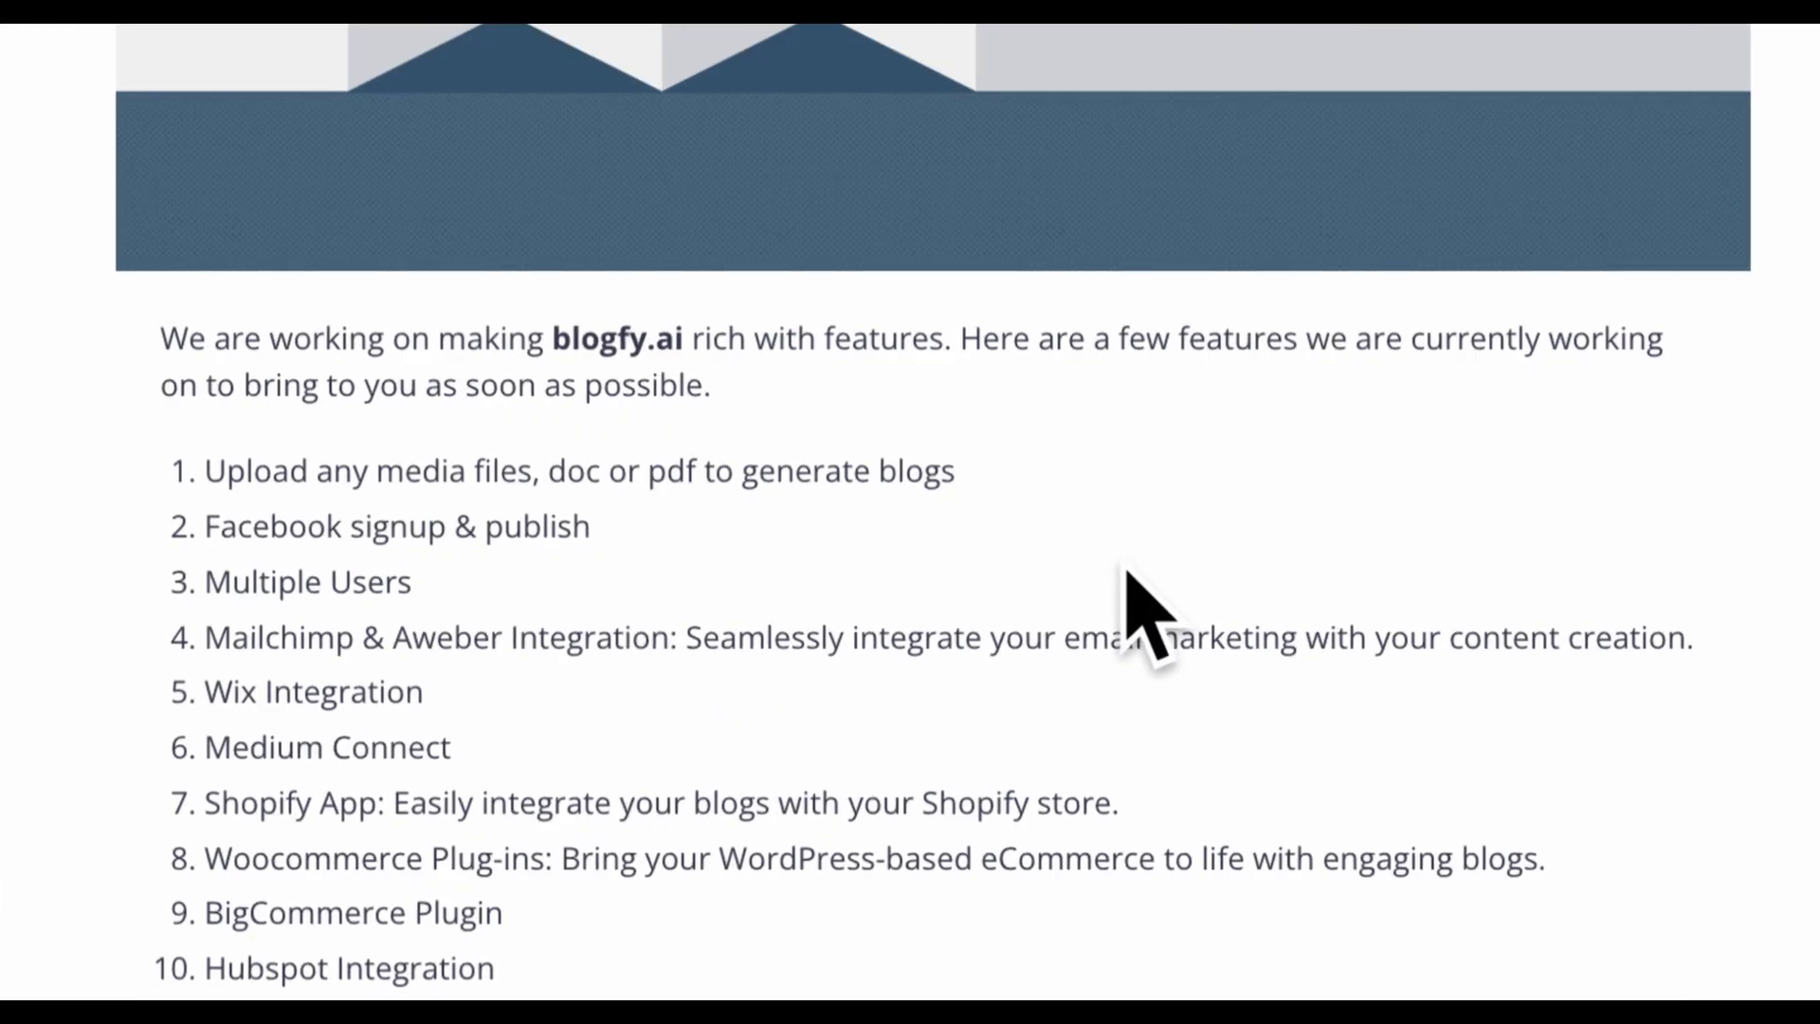
pyautogui.moveTo(655, 513); pyautogui.dragTo(1049, 518)
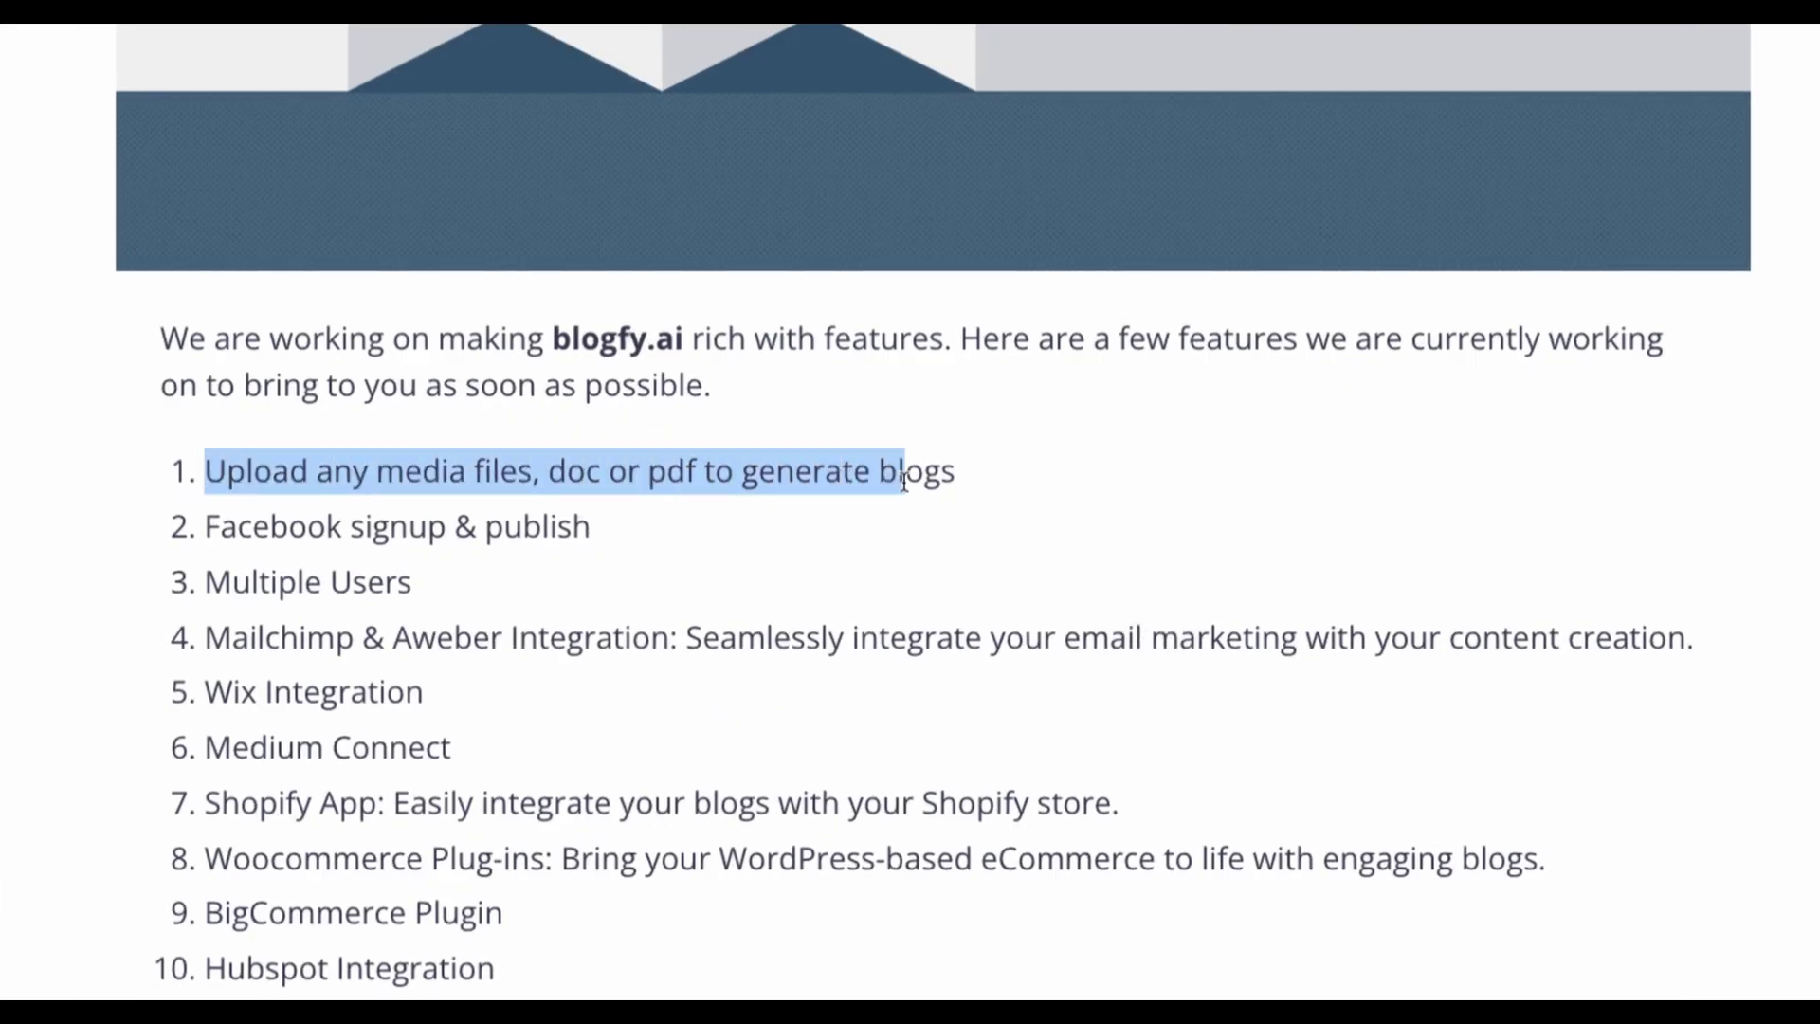
pyautogui.moveTo(205, 526); pyautogui.dragTo(561, 528)
pyautogui.moveTo(205, 581); pyautogui.dragTo(506, 598)
# Browse the roadmap's Wix Integration and Shopify features
pyautogui.scroll(-5, 506, 598)
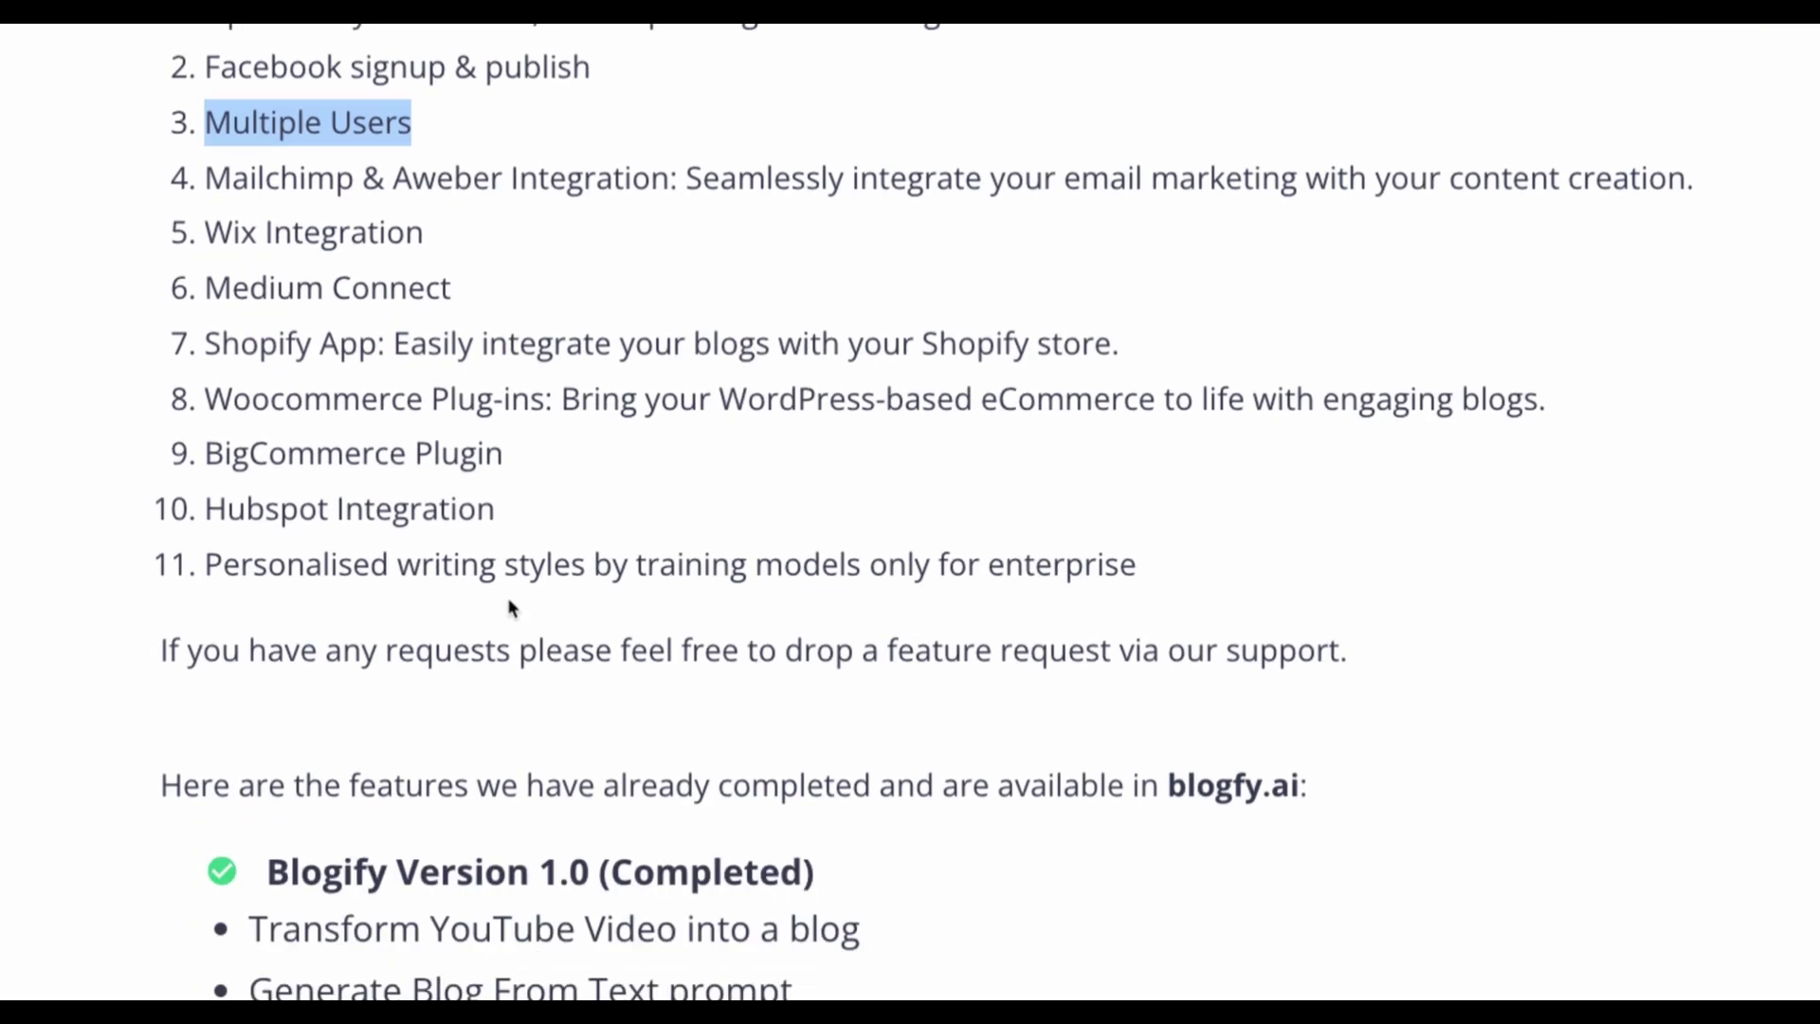
pyautogui.moveTo(216, 230); pyautogui.dragTo(452, 227)
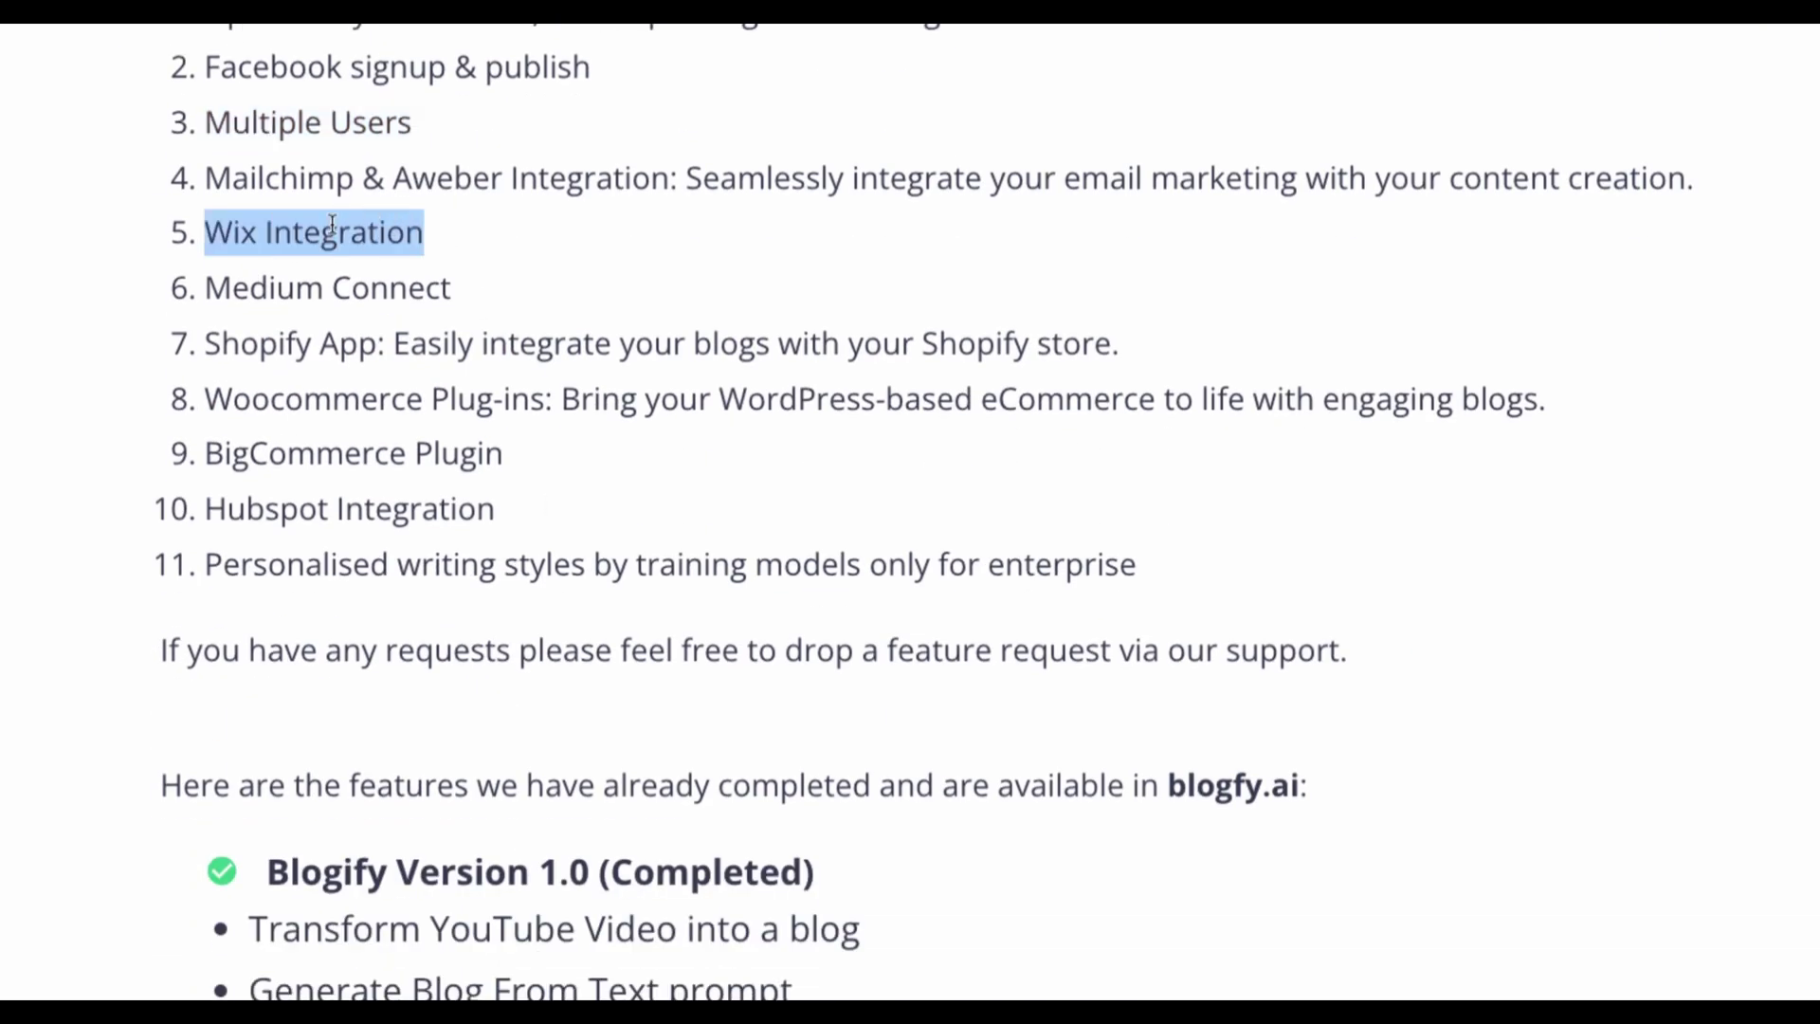
pyautogui.moveTo(205, 343); pyautogui.dragTo(358, 343)
pyautogui.click(273, 403)
pyautogui.moveTo(273, 403); pyautogui.dragTo(408, 403)
pyautogui.moveTo(286, 463); pyautogui.dragTo(503, 457)
pyautogui.click(385, 548)
# Review the Version 4.0 features, YouTube Channels through Medium Integration
pyautogui.scroll(-2, 537, 527)
pyautogui.scroll(-2, 536, 536)
pyautogui.scroll(5, 532, 525)
pyautogui.scroll(-1, 1068, 496)
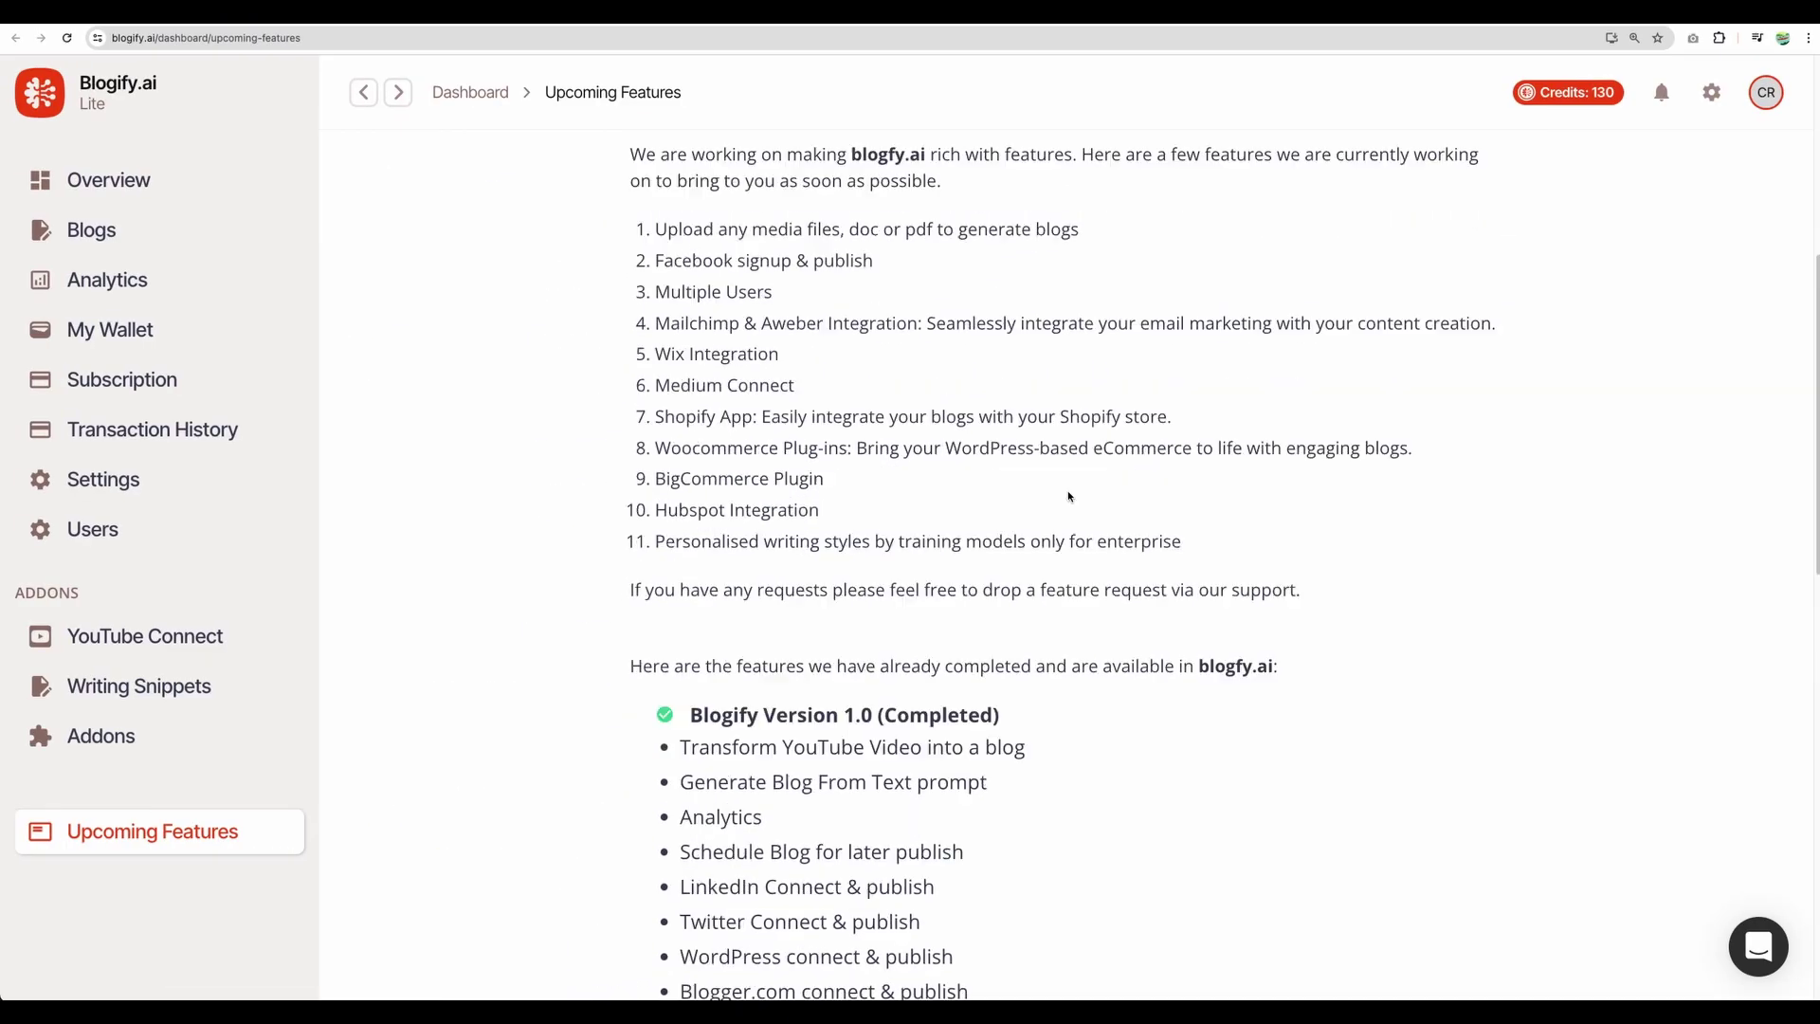
pyautogui.scroll(-12, 1068, 495)
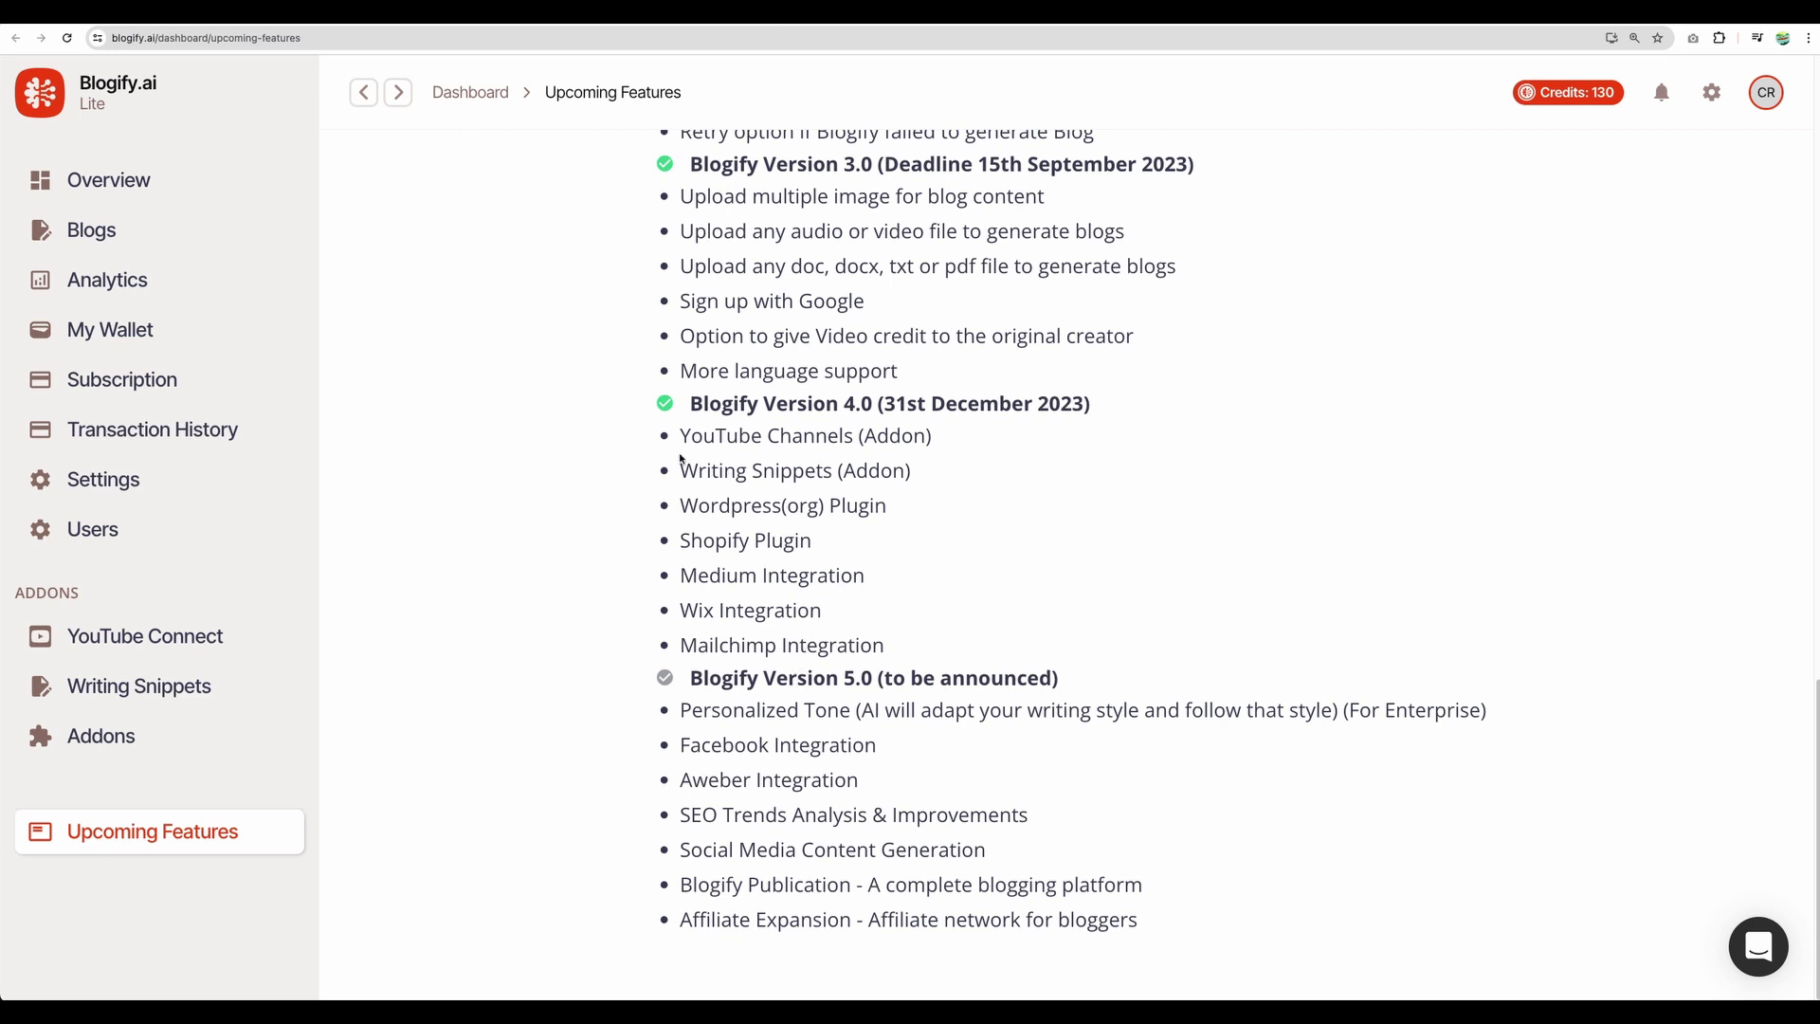
pyautogui.moveTo(678, 456); pyautogui.dragTo(957, 583)
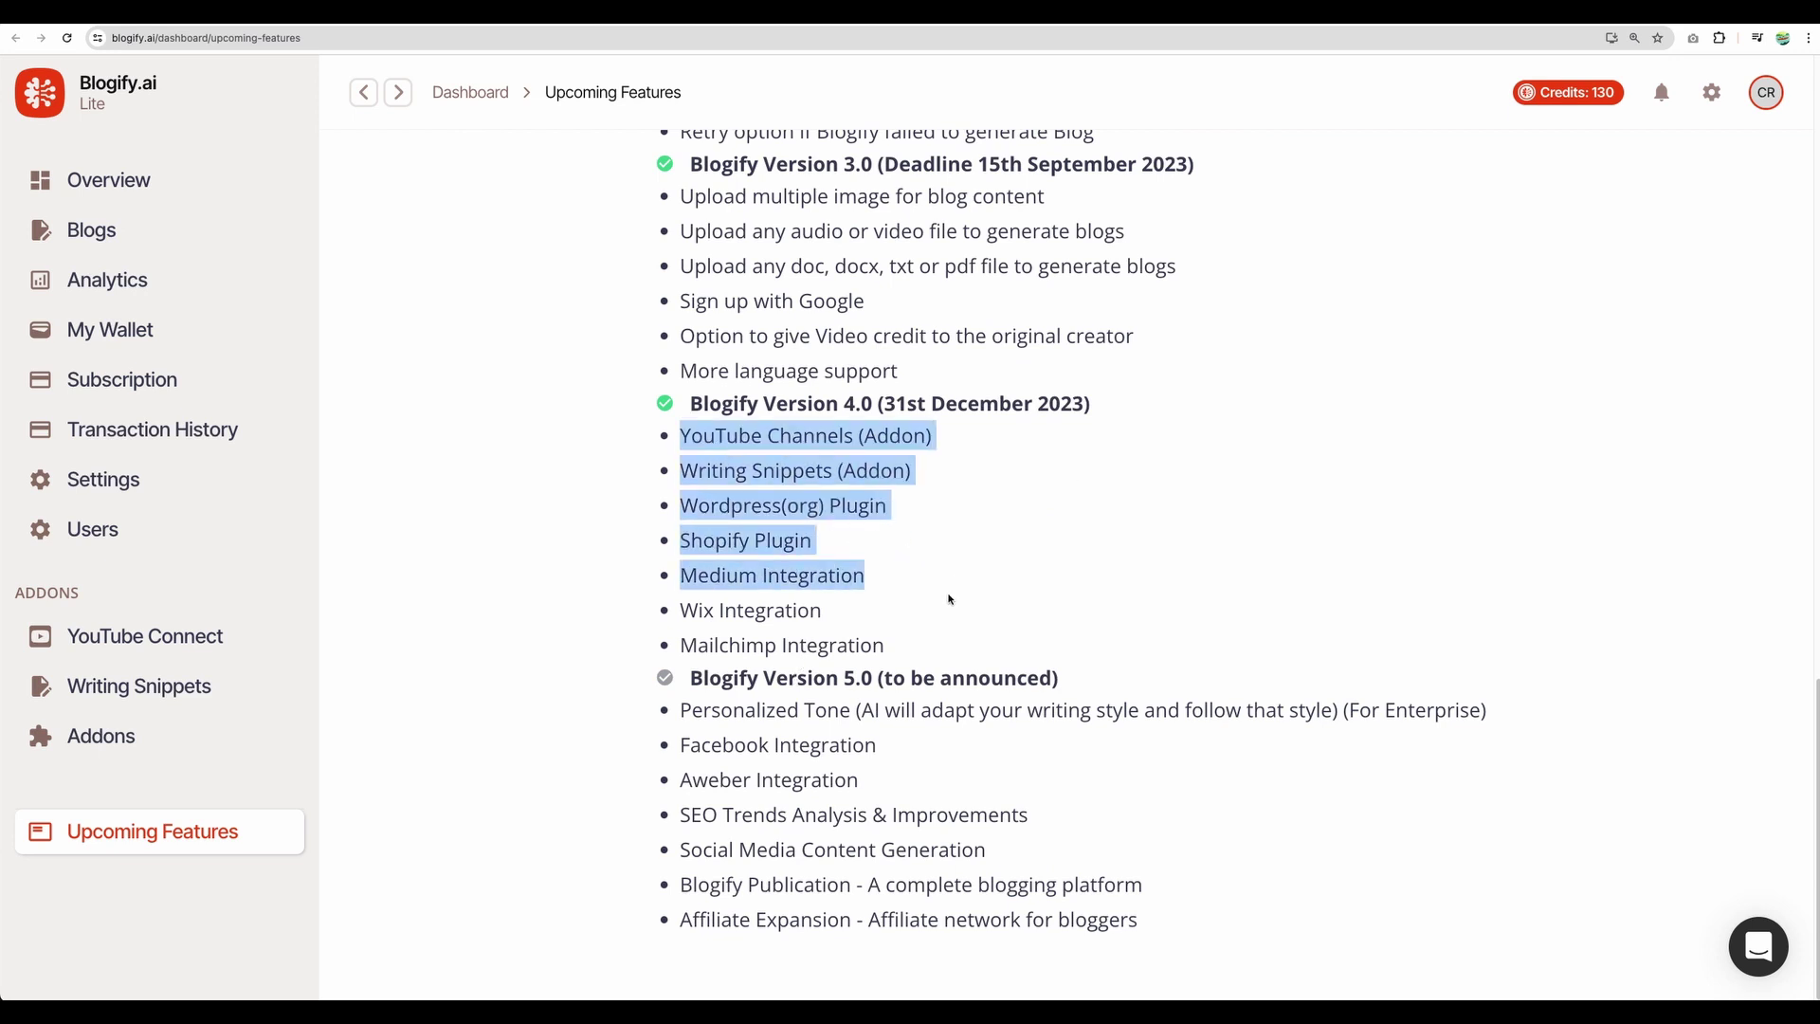
pyautogui.scroll(15, 946, 601)
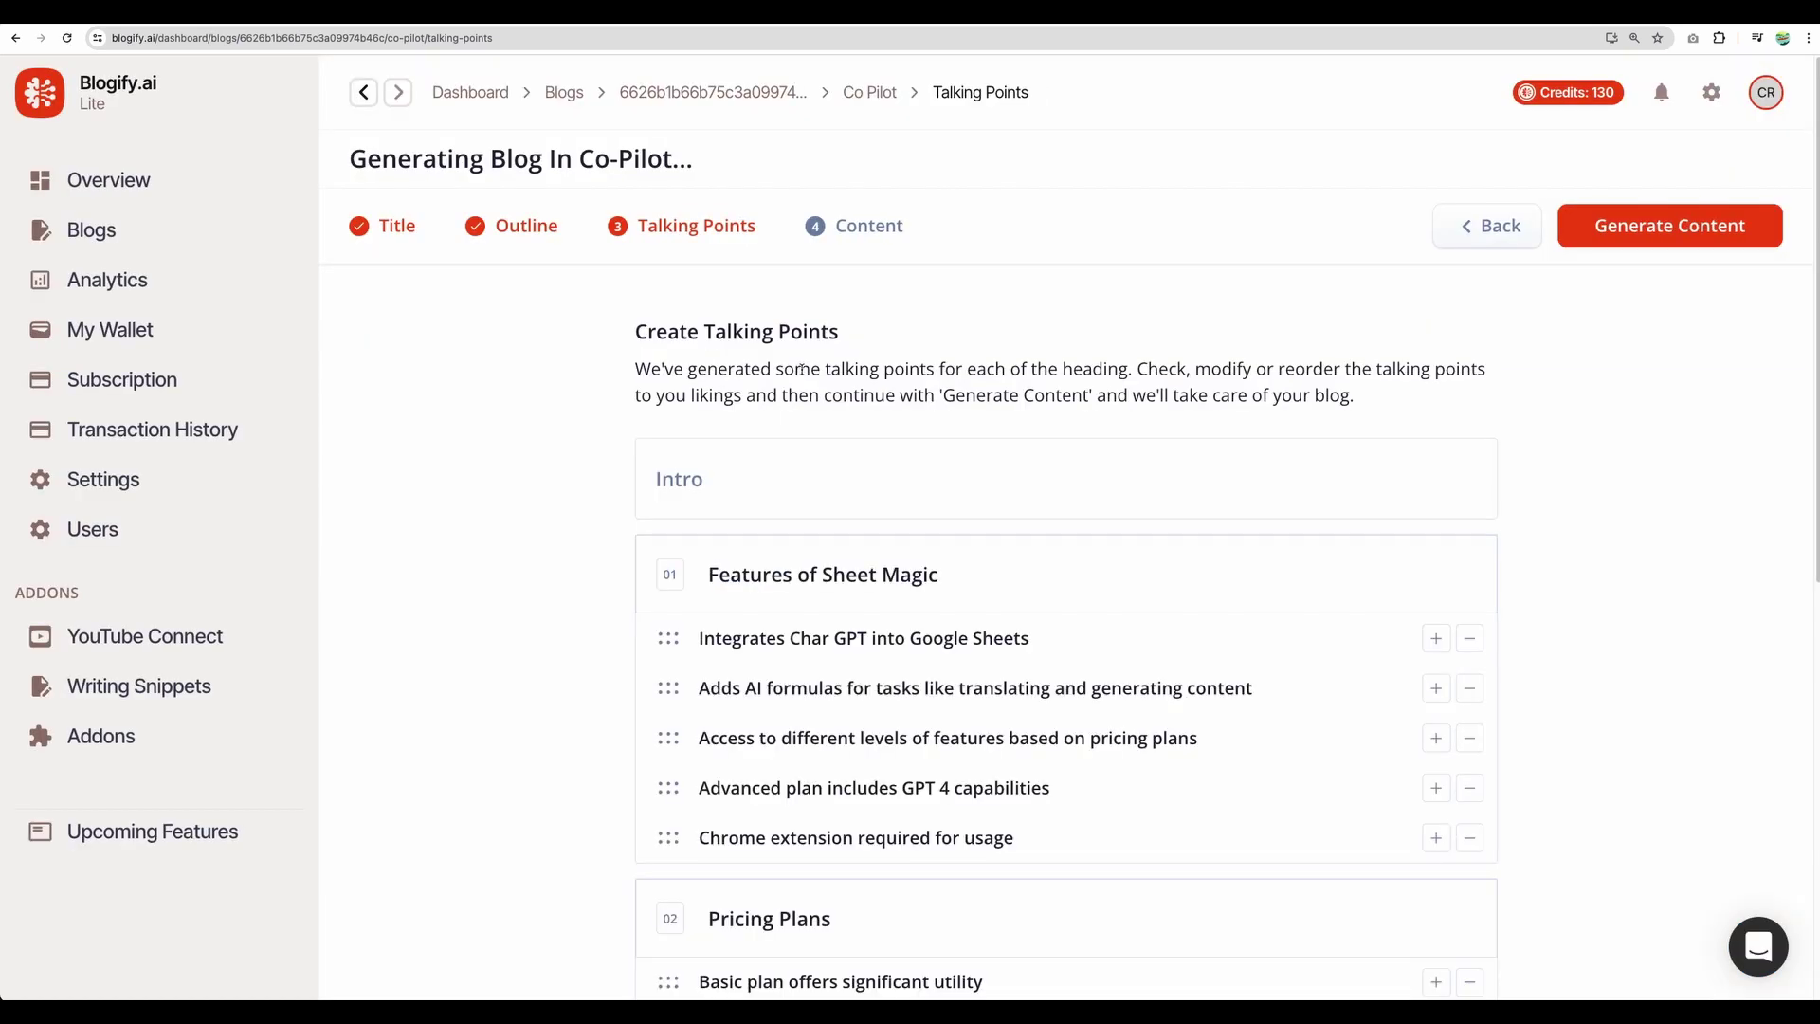
# Open the generated Sheet Magic blog and check its title wording
pyautogui.scroll(-8, 802, 372)
pyautogui.scroll(8, 804, 372)
pyautogui.click(1624, 231)
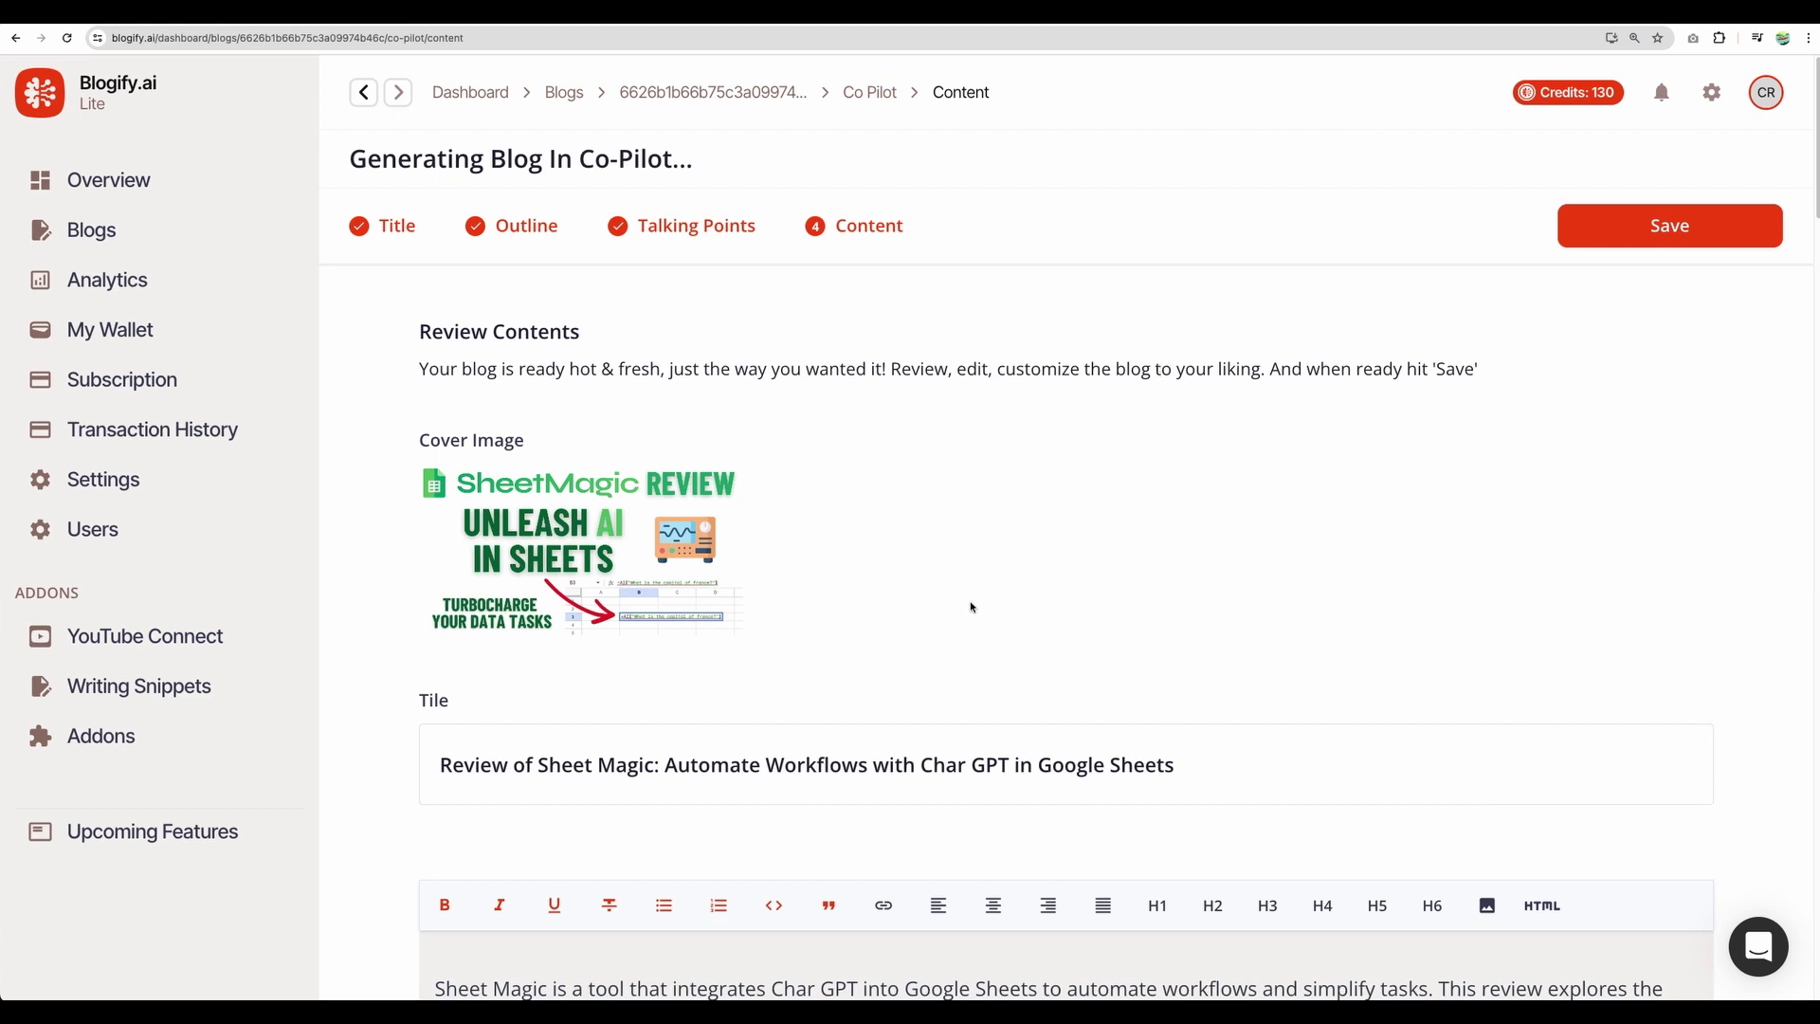
pyautogui.scroll(-9, 954, 593)
pyautogui.scroll(7, 948, 588)
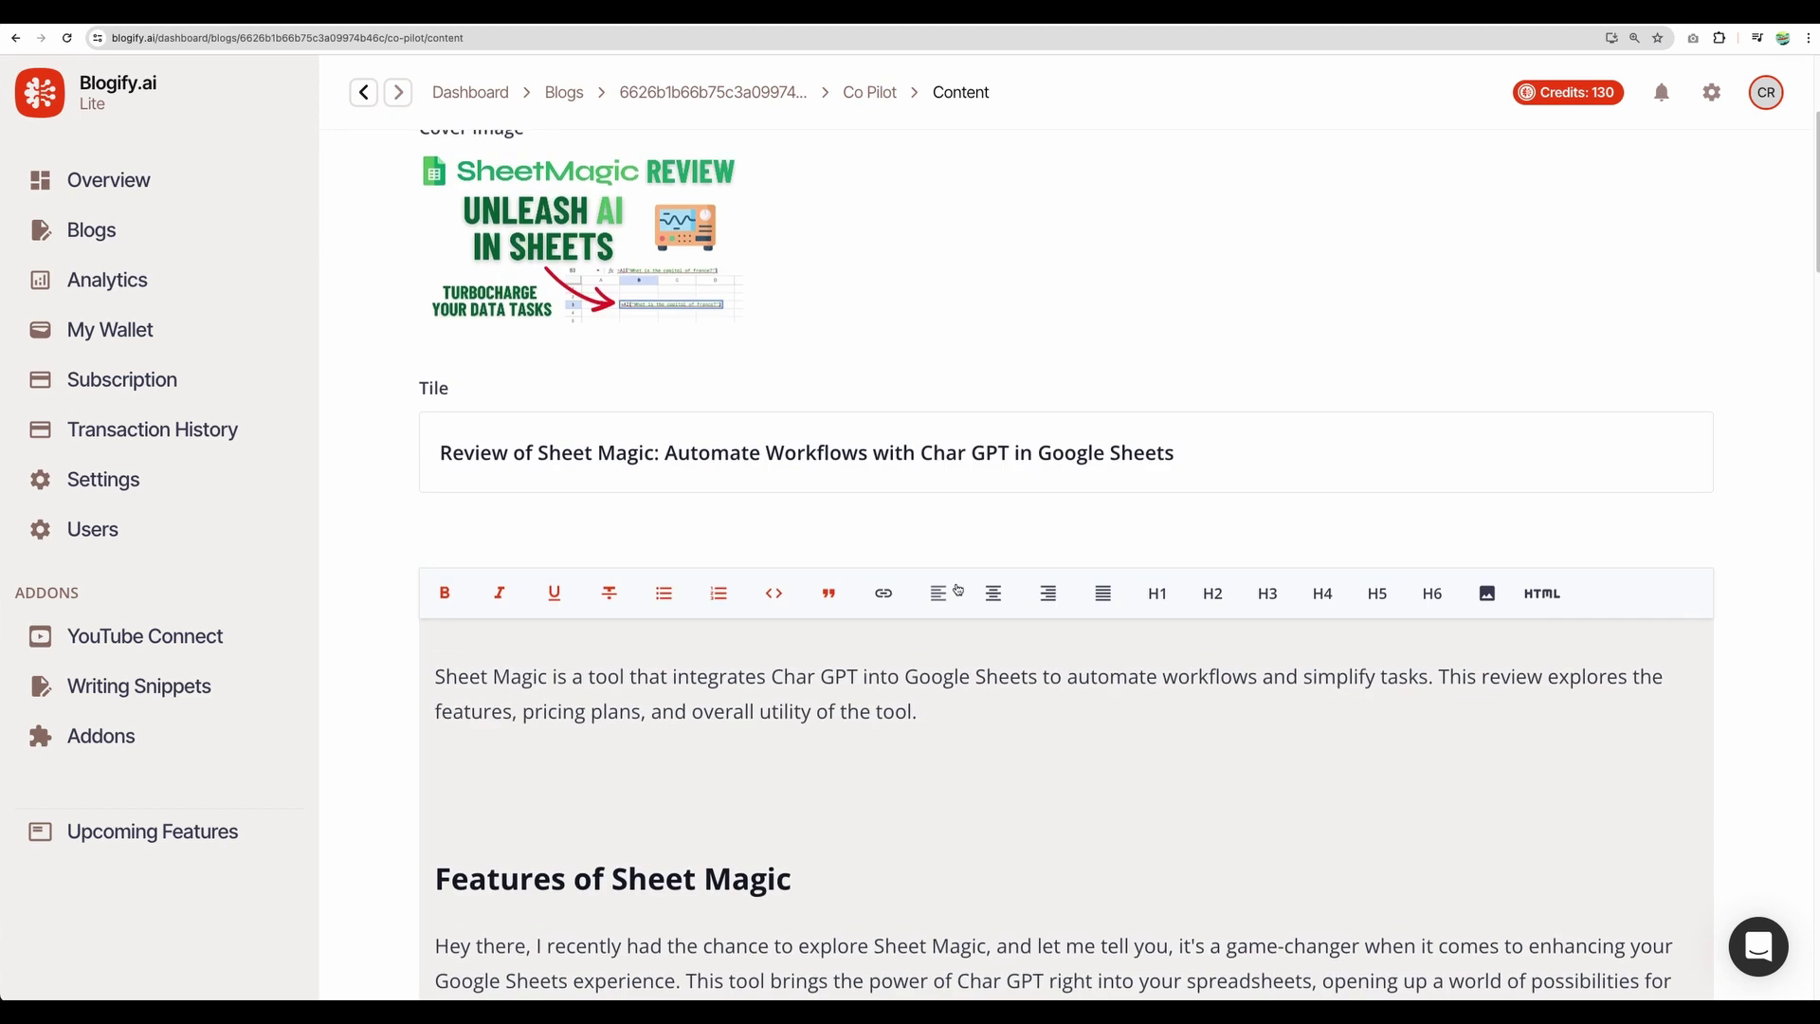
pyautogui.moveTo(549, 572); pyautogui.dragTo(732, 580)
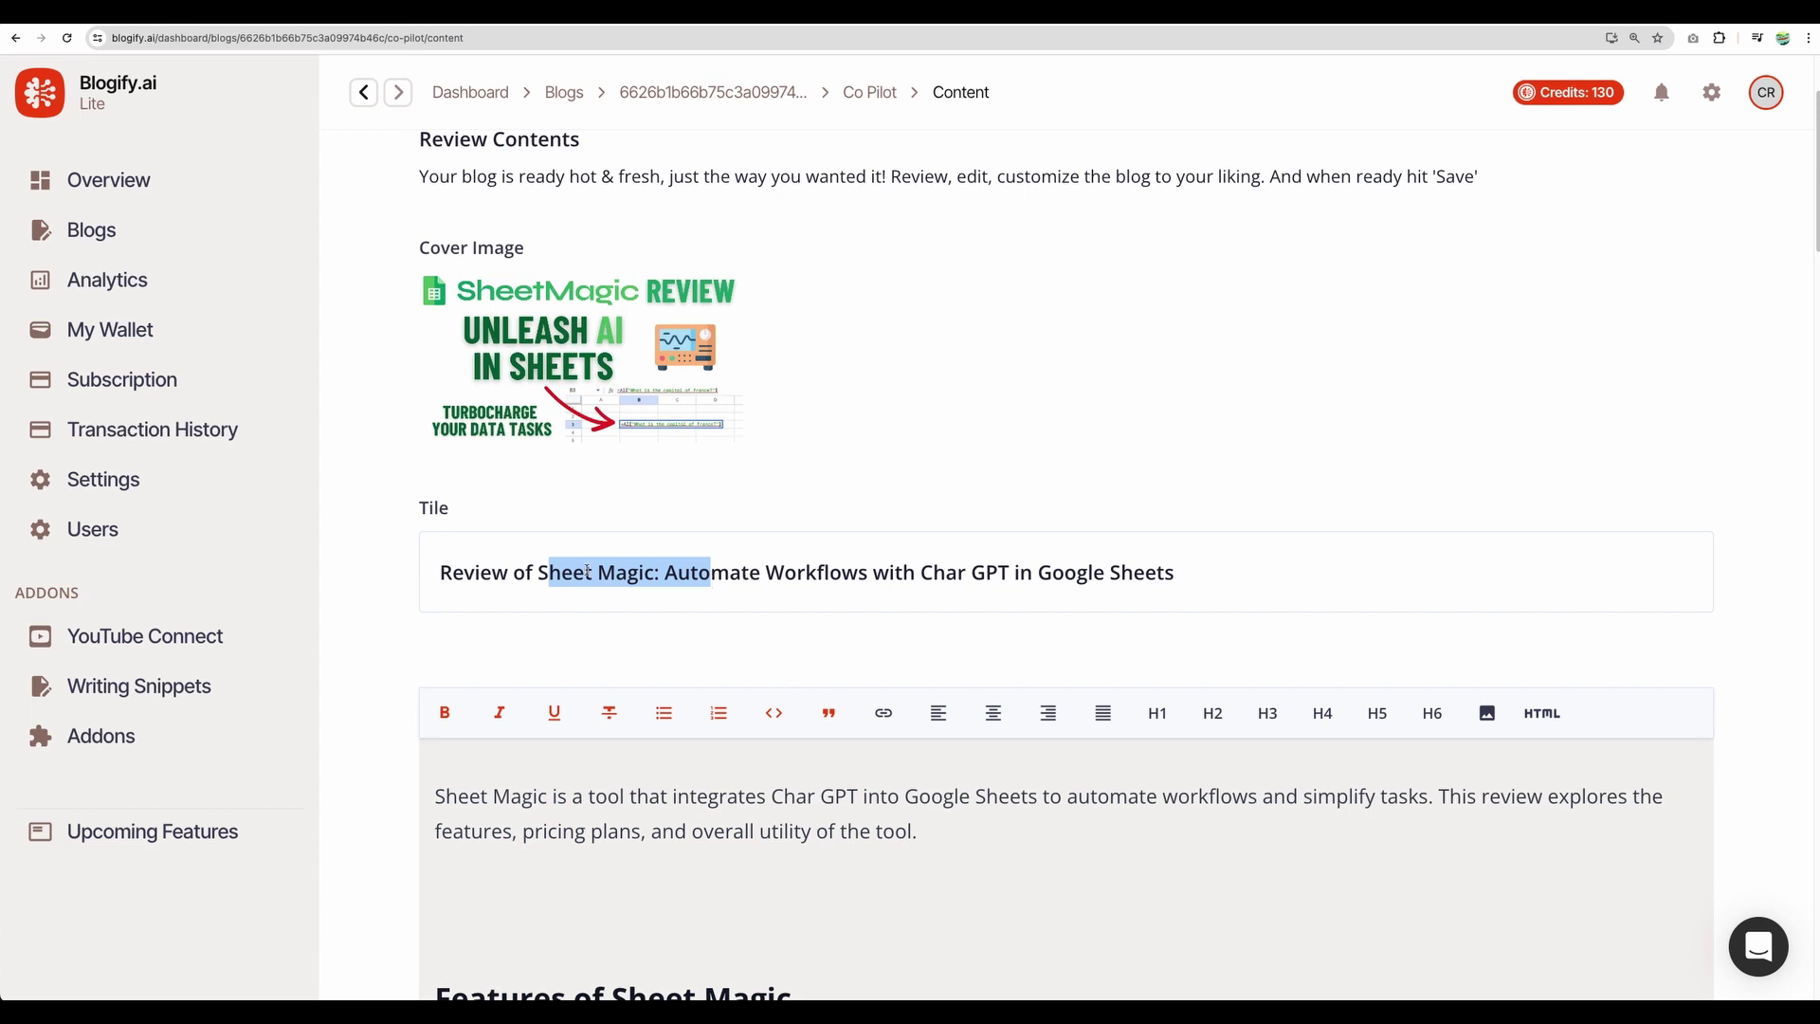
pyautogui.moveTo(526, 574); pyautogui.dragTo(926, 569)
pyautogui.scroll(-1, 915, 610)
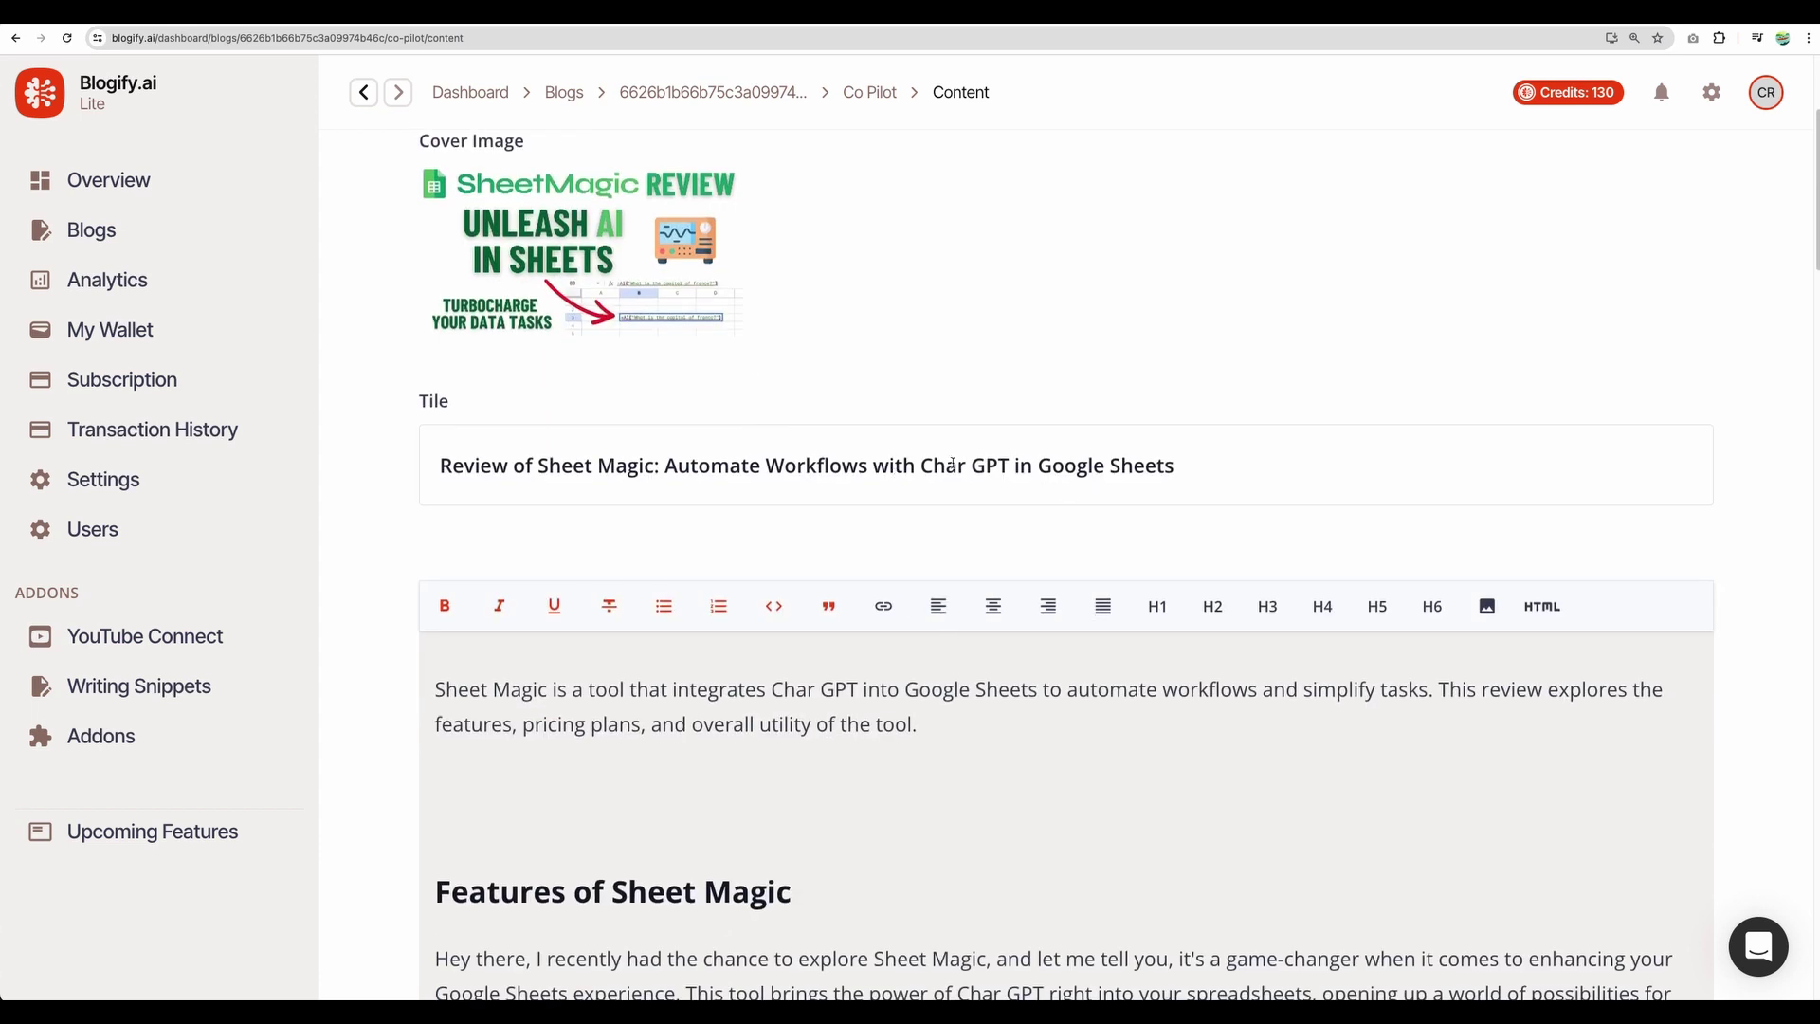
pyautogui.moveTo(920, 465); pyautogui.dragTo(964, 468)
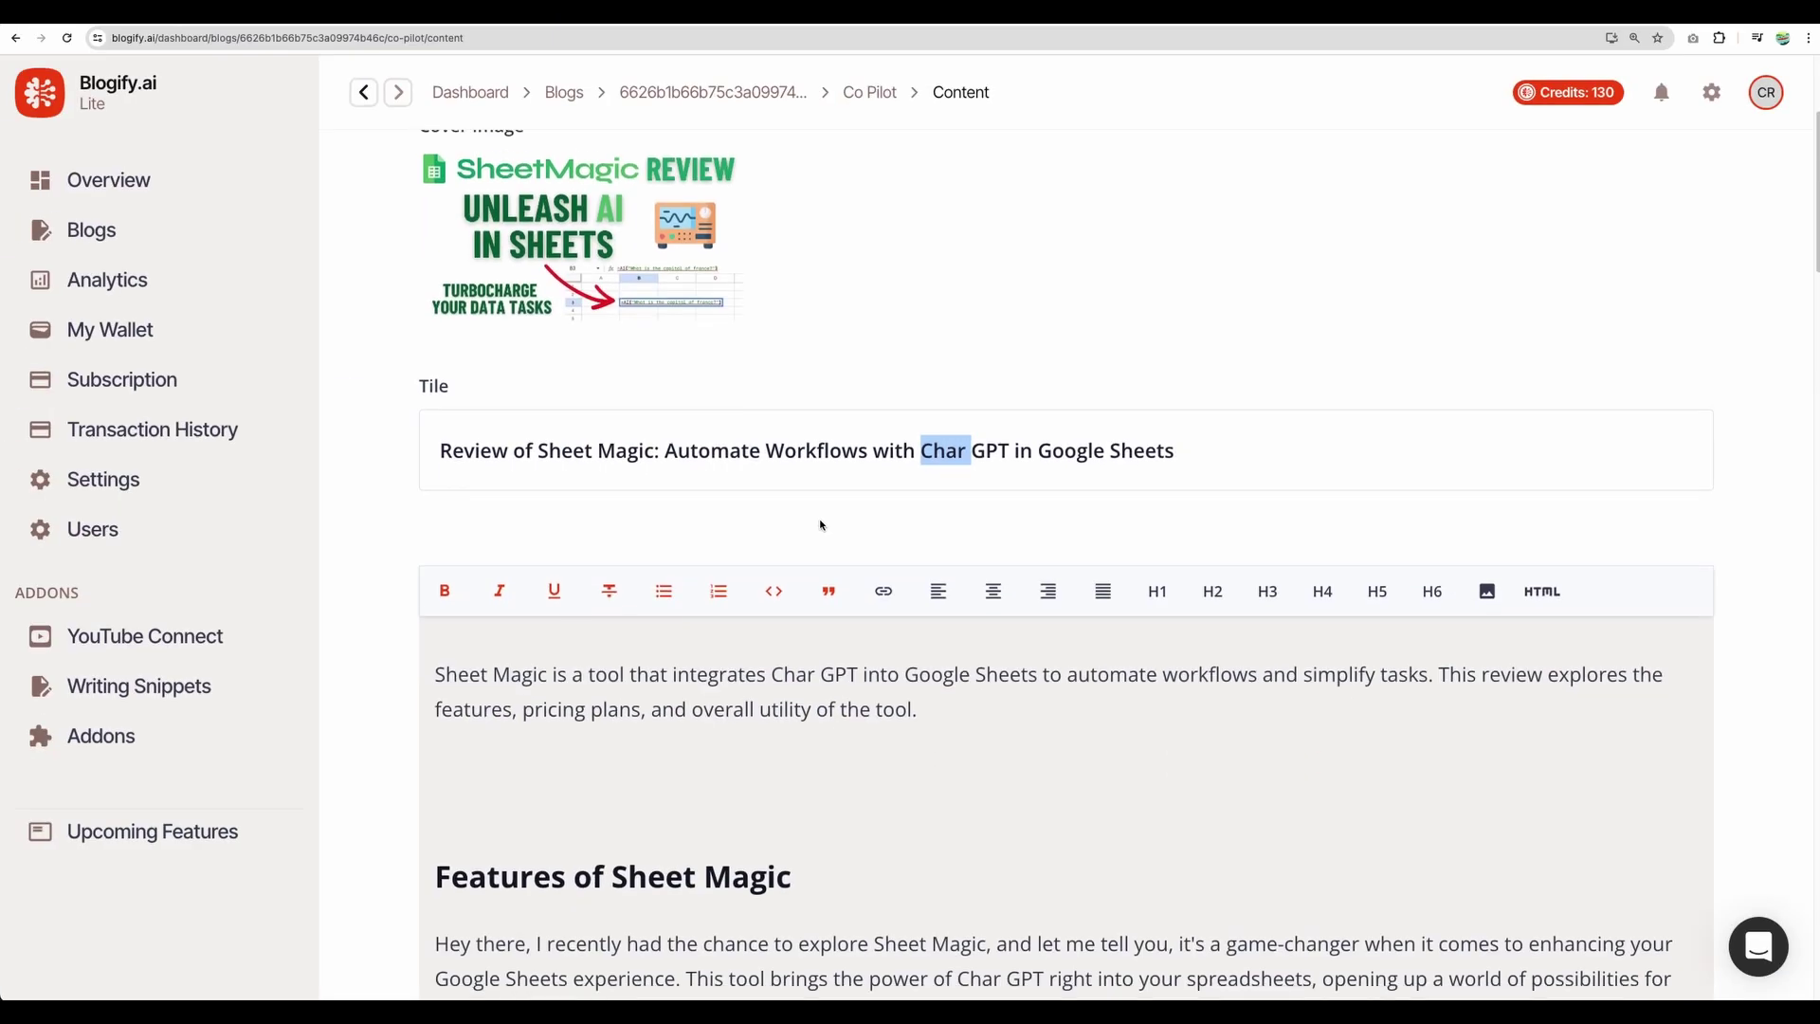
# Read through the Sheet Magic blog's body sections in the editor
pyautogui.scroll(-2, 801, 518)
pyautogui.scroll(-15, 801, 518)
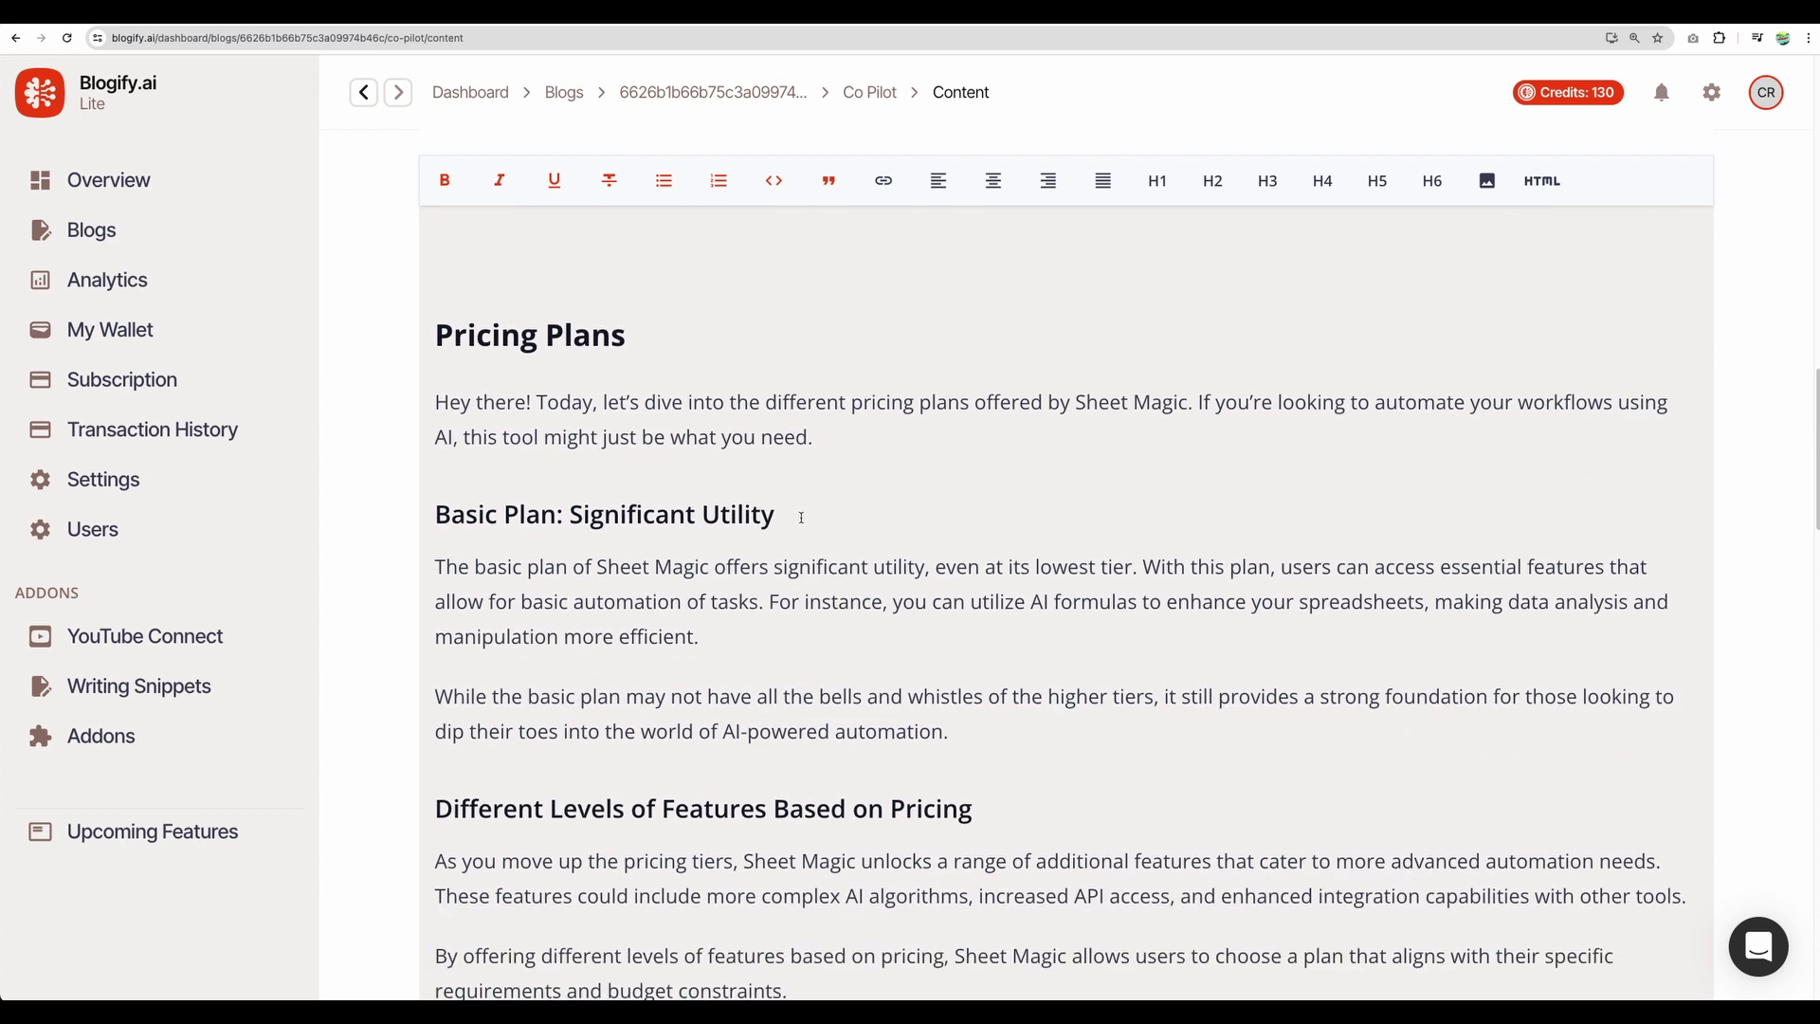
pyautogui.scroll(-15, 801, 518)
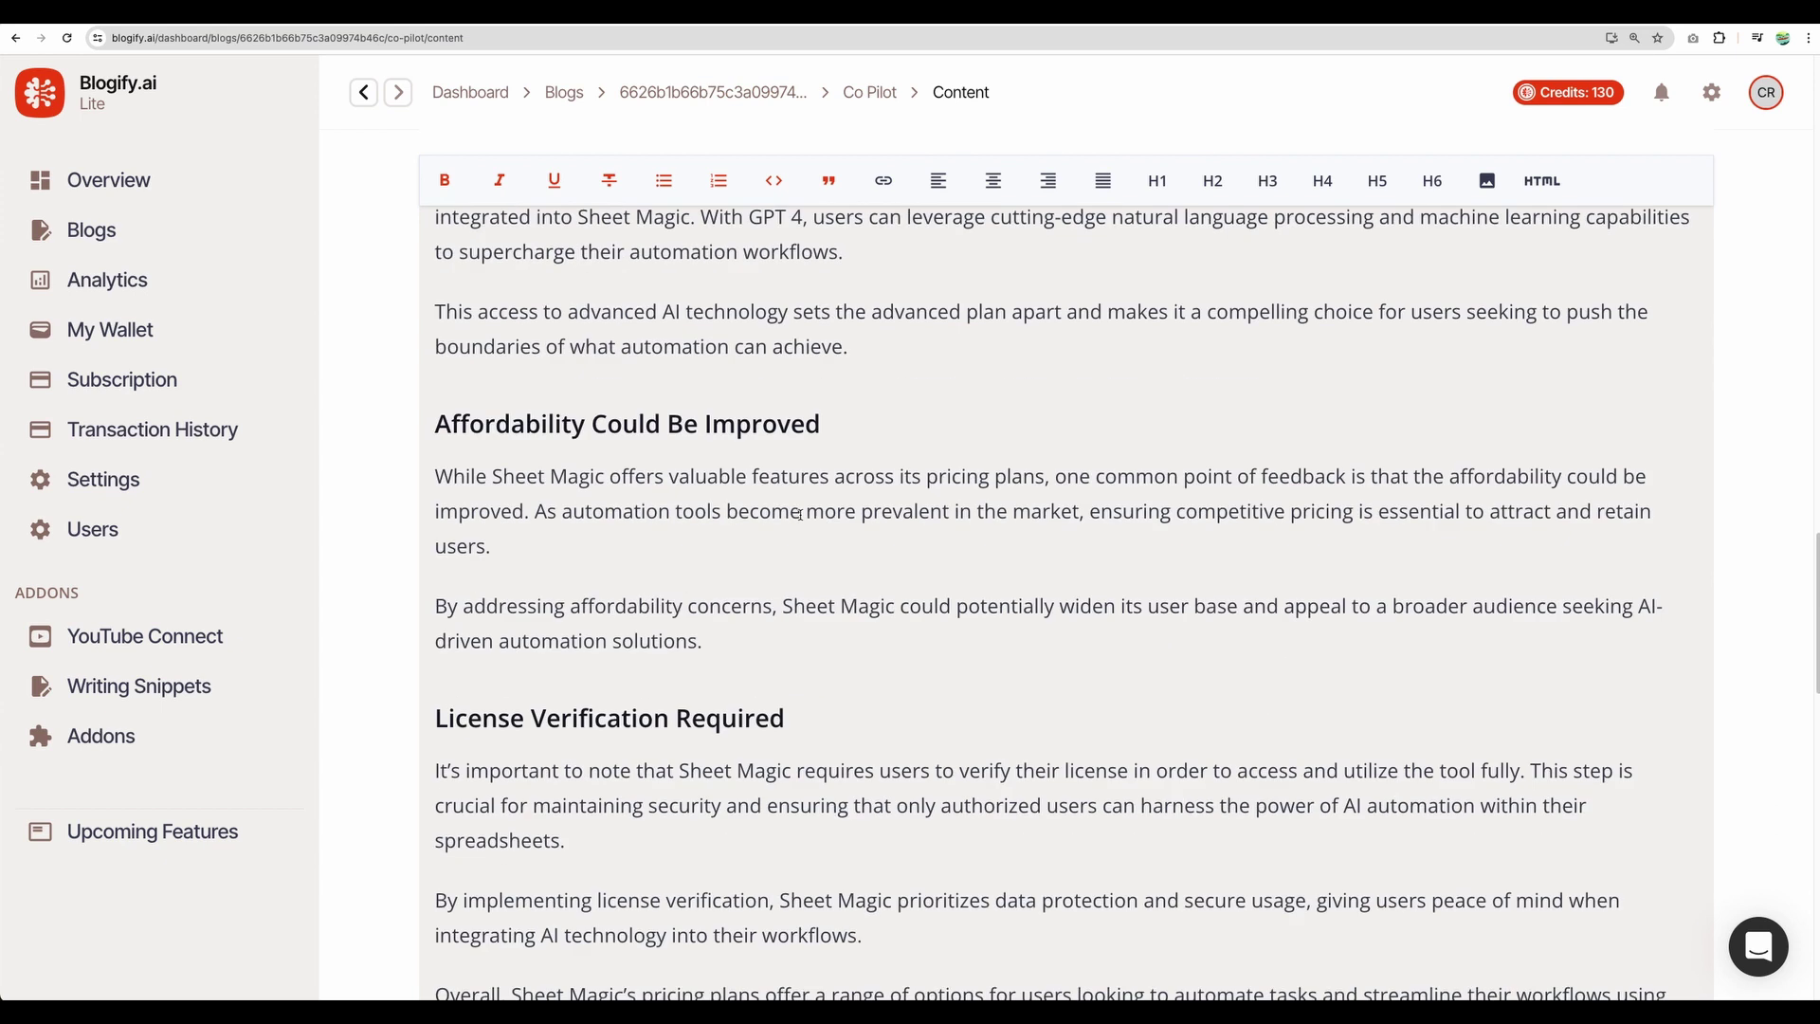
pyautogui.scroll(-10, 801, 515)
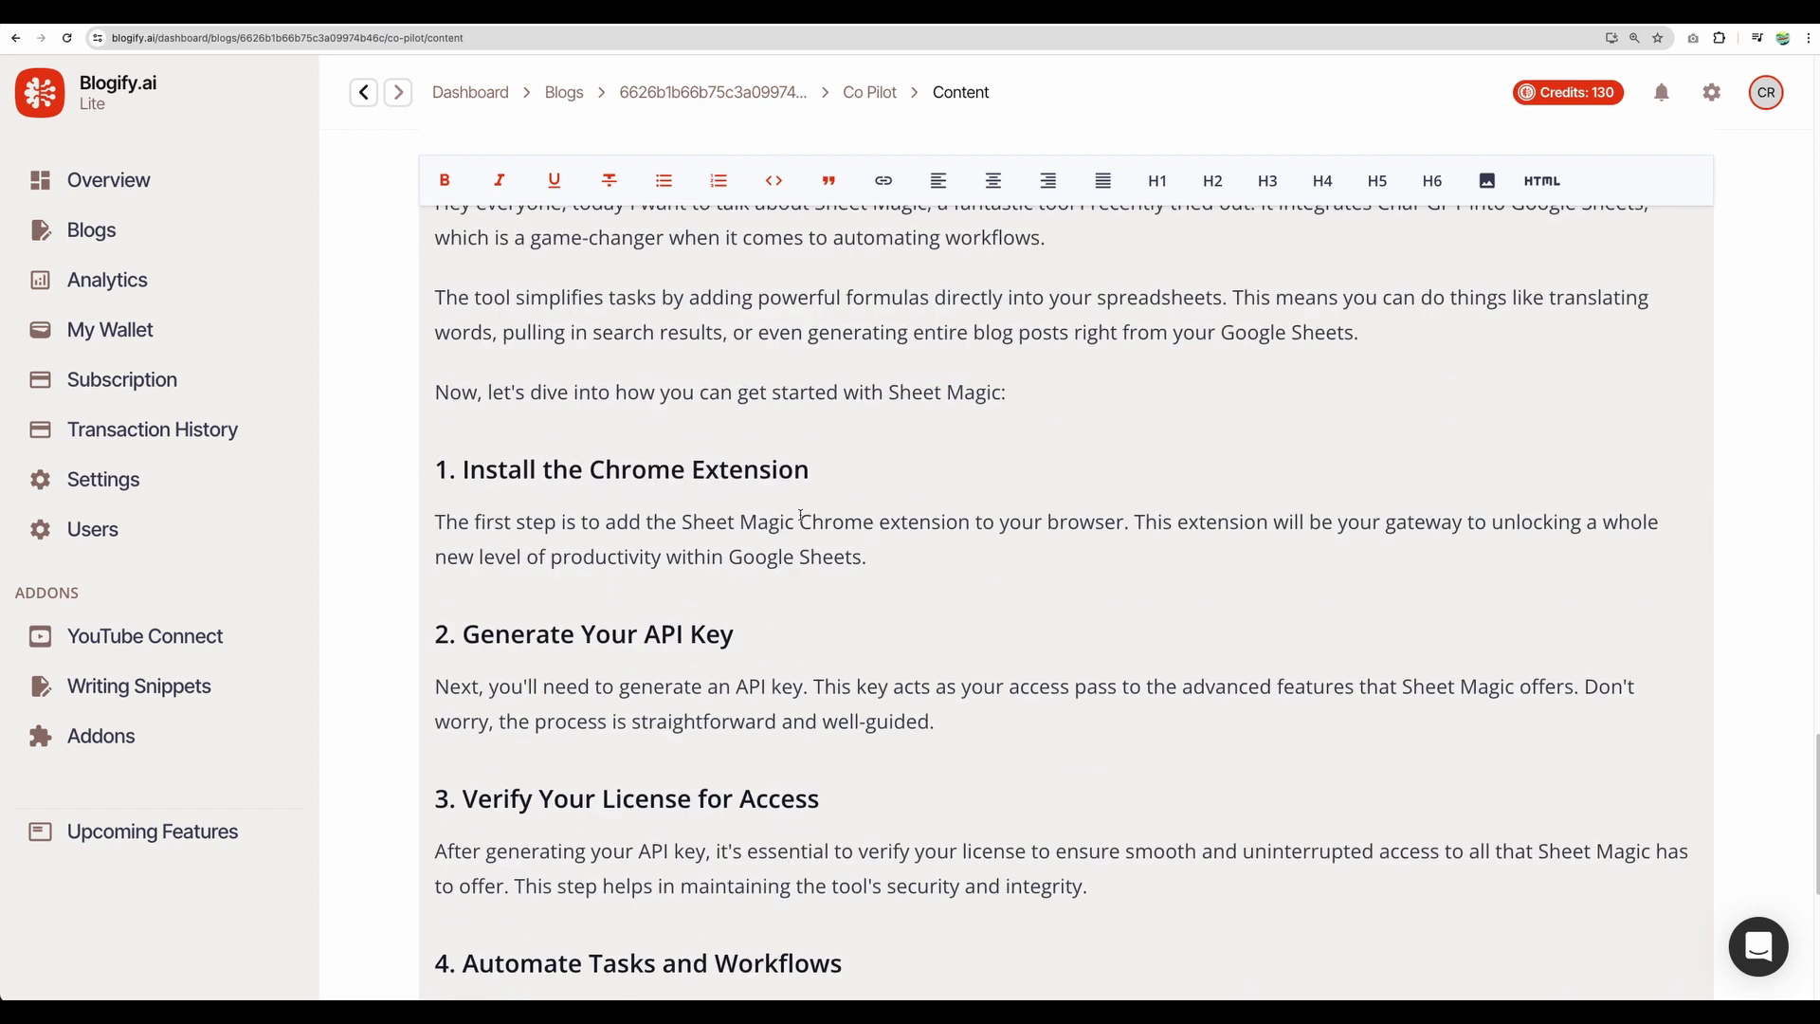
pyautogui.moveTo(508, 588); pyautogui.dragTo(746, 635)
pyautogui.scroll(-3, 746, 640)
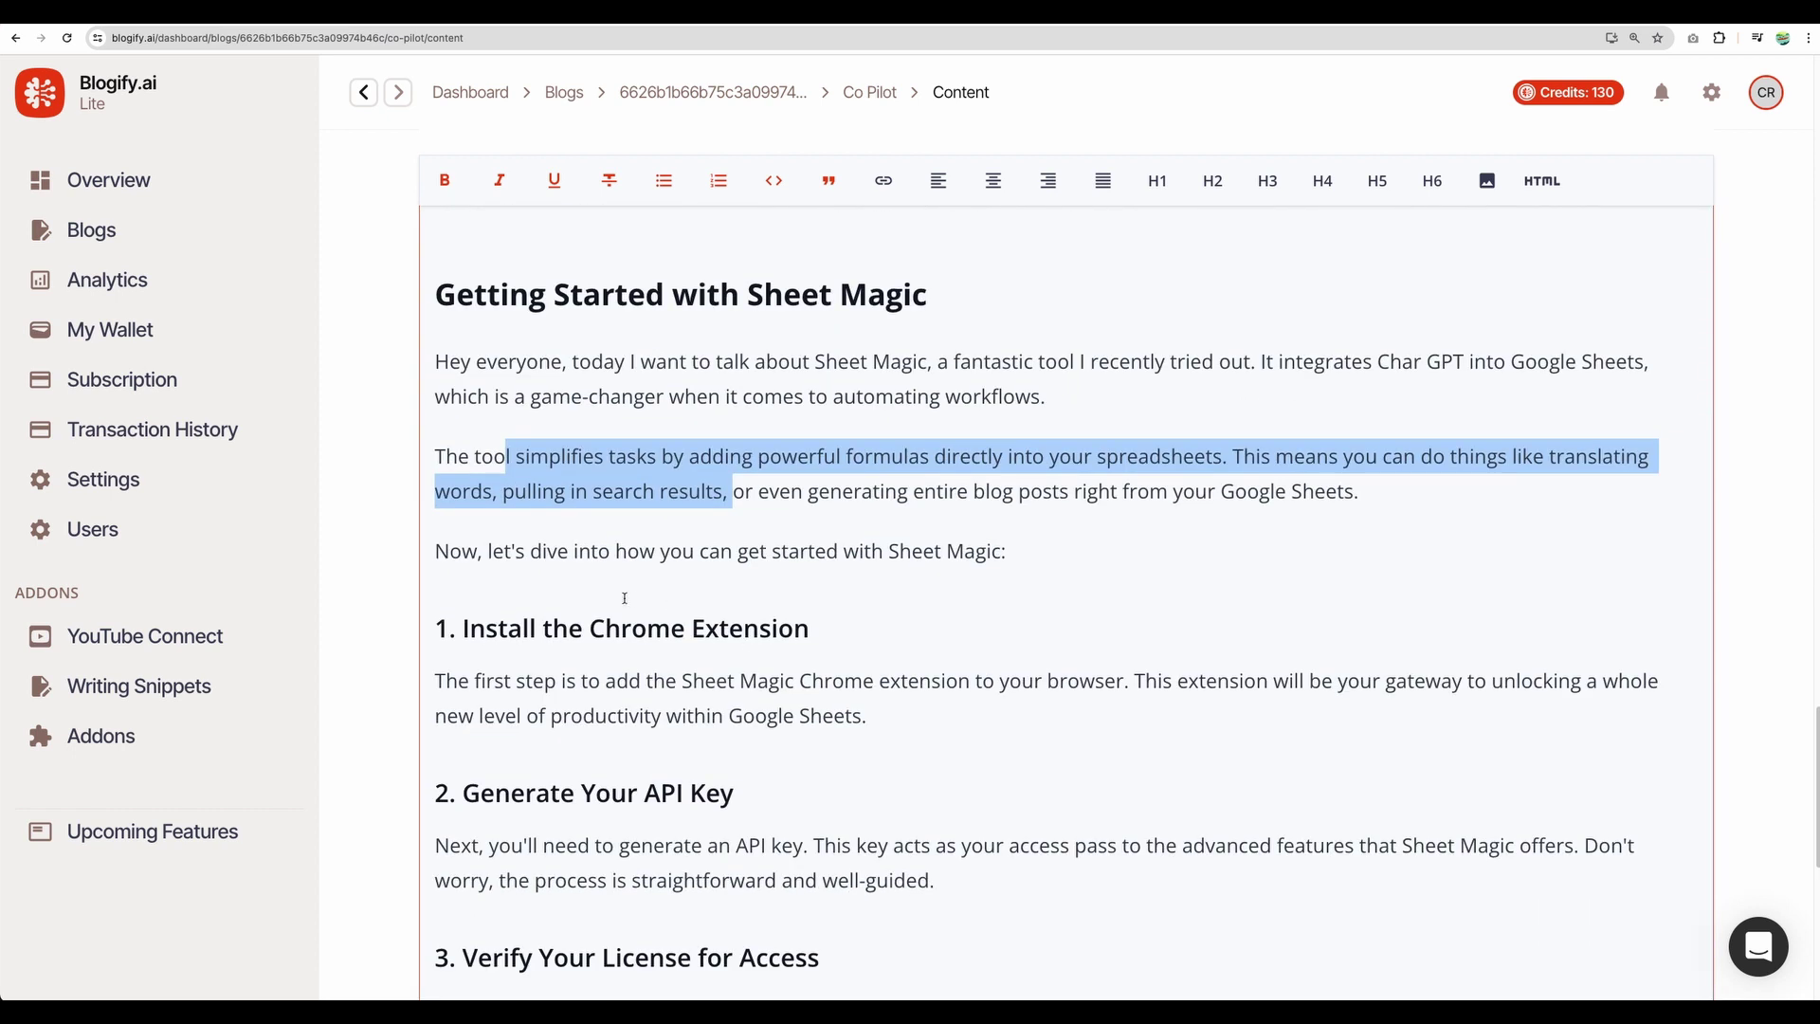
pyautogui.moveTo(449, 551); pyautogui.dragTo(970, 576)
pyautogui.scroll(-3, 888, 606)
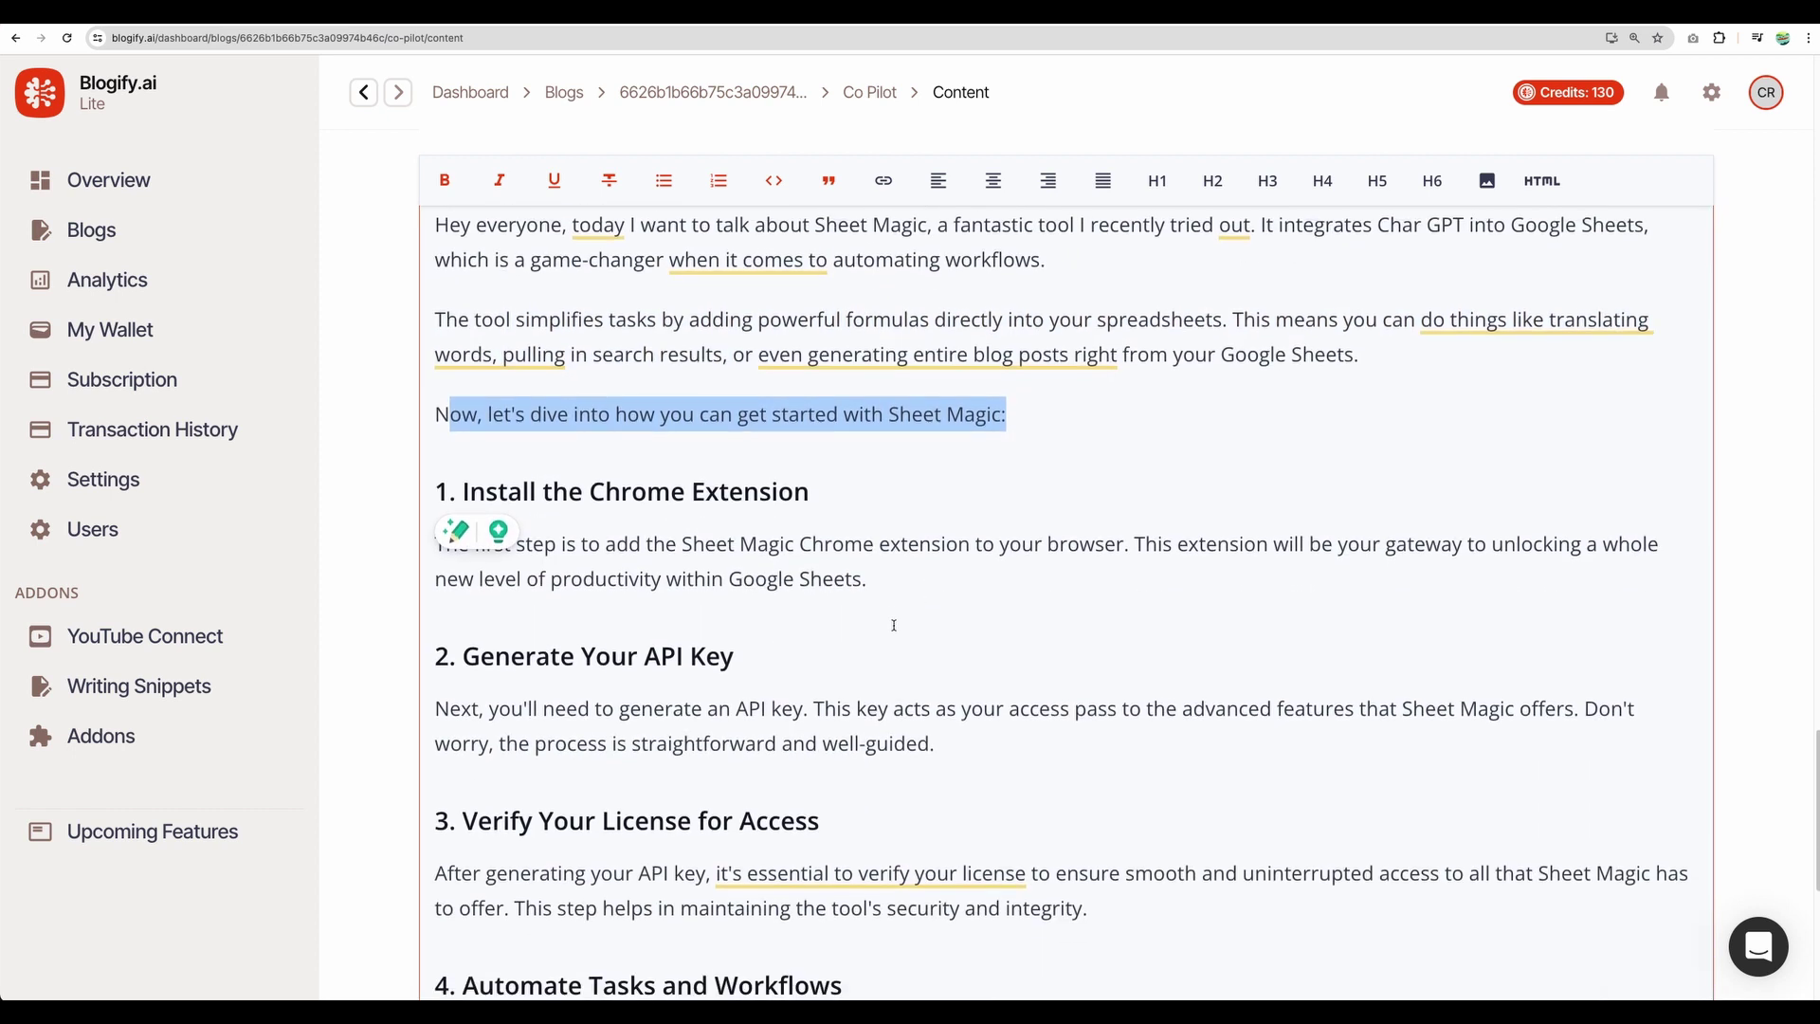
pyautogui.scroll(-2, 887, 607)
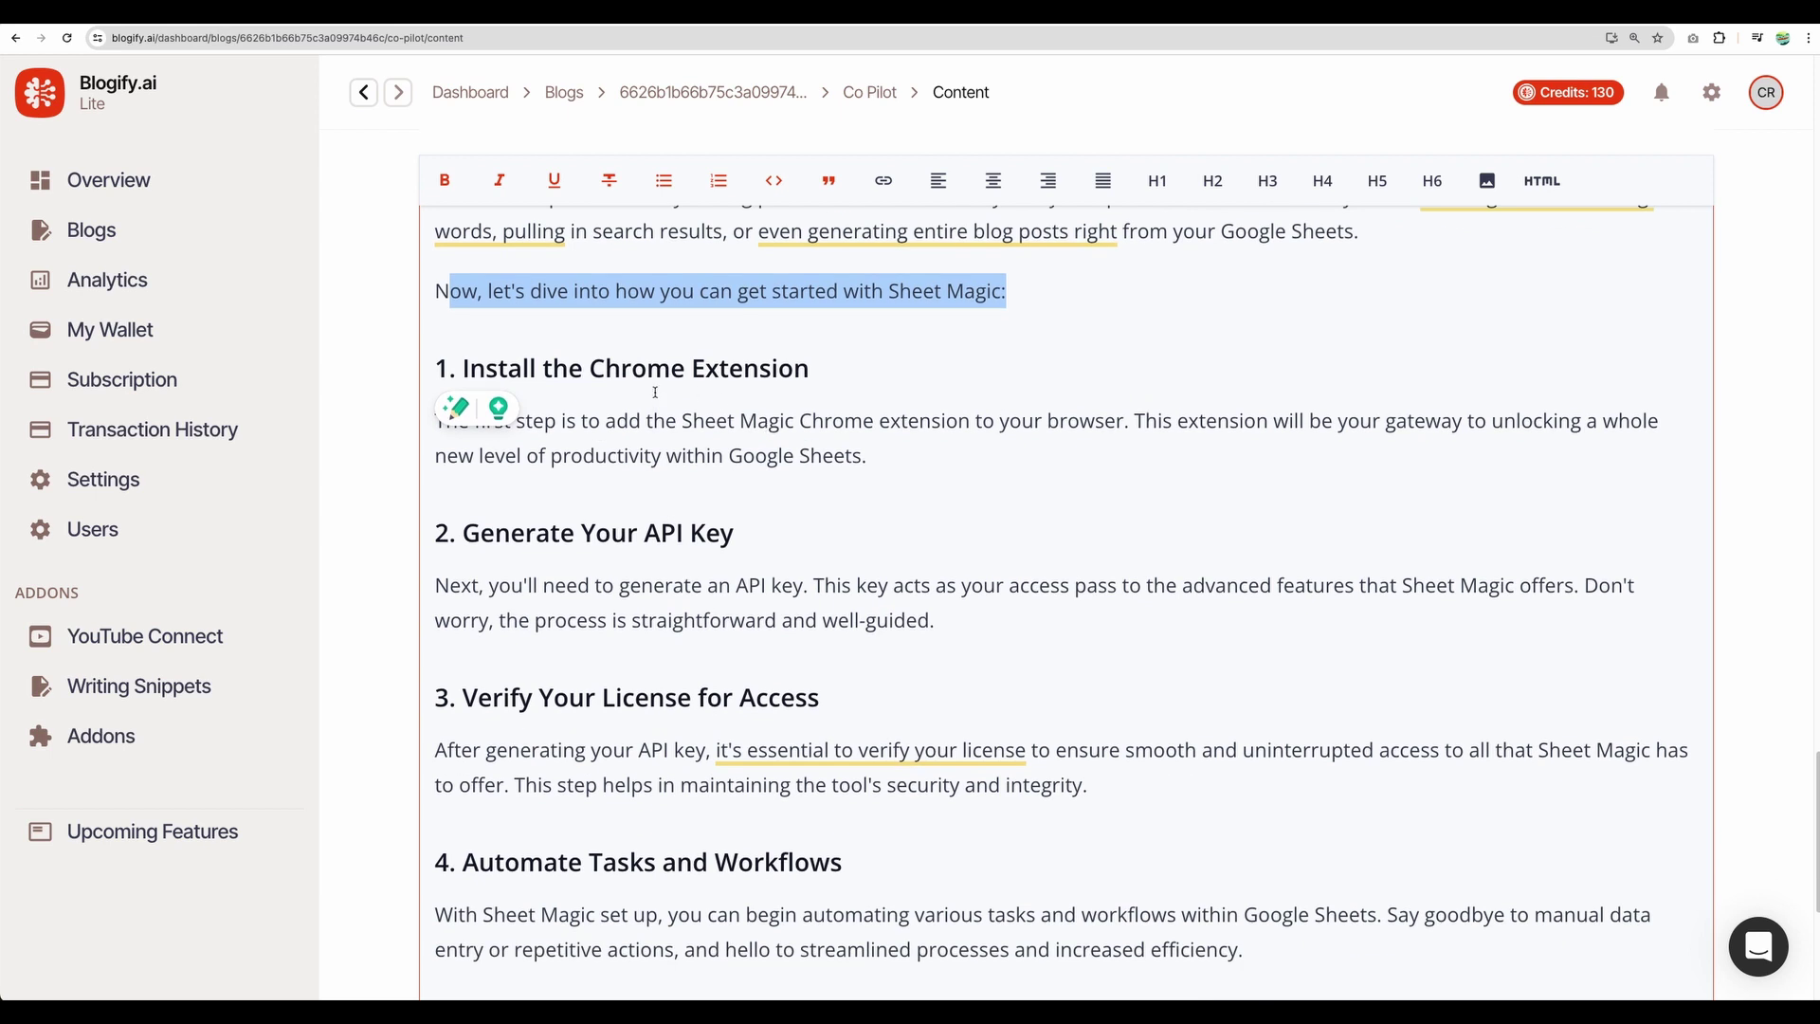
pyautogui.scroll(-7, 549, 535)
pyautogui.scroll(-2, 575, 531)
pyautogui.scroll(20, 664, 588)
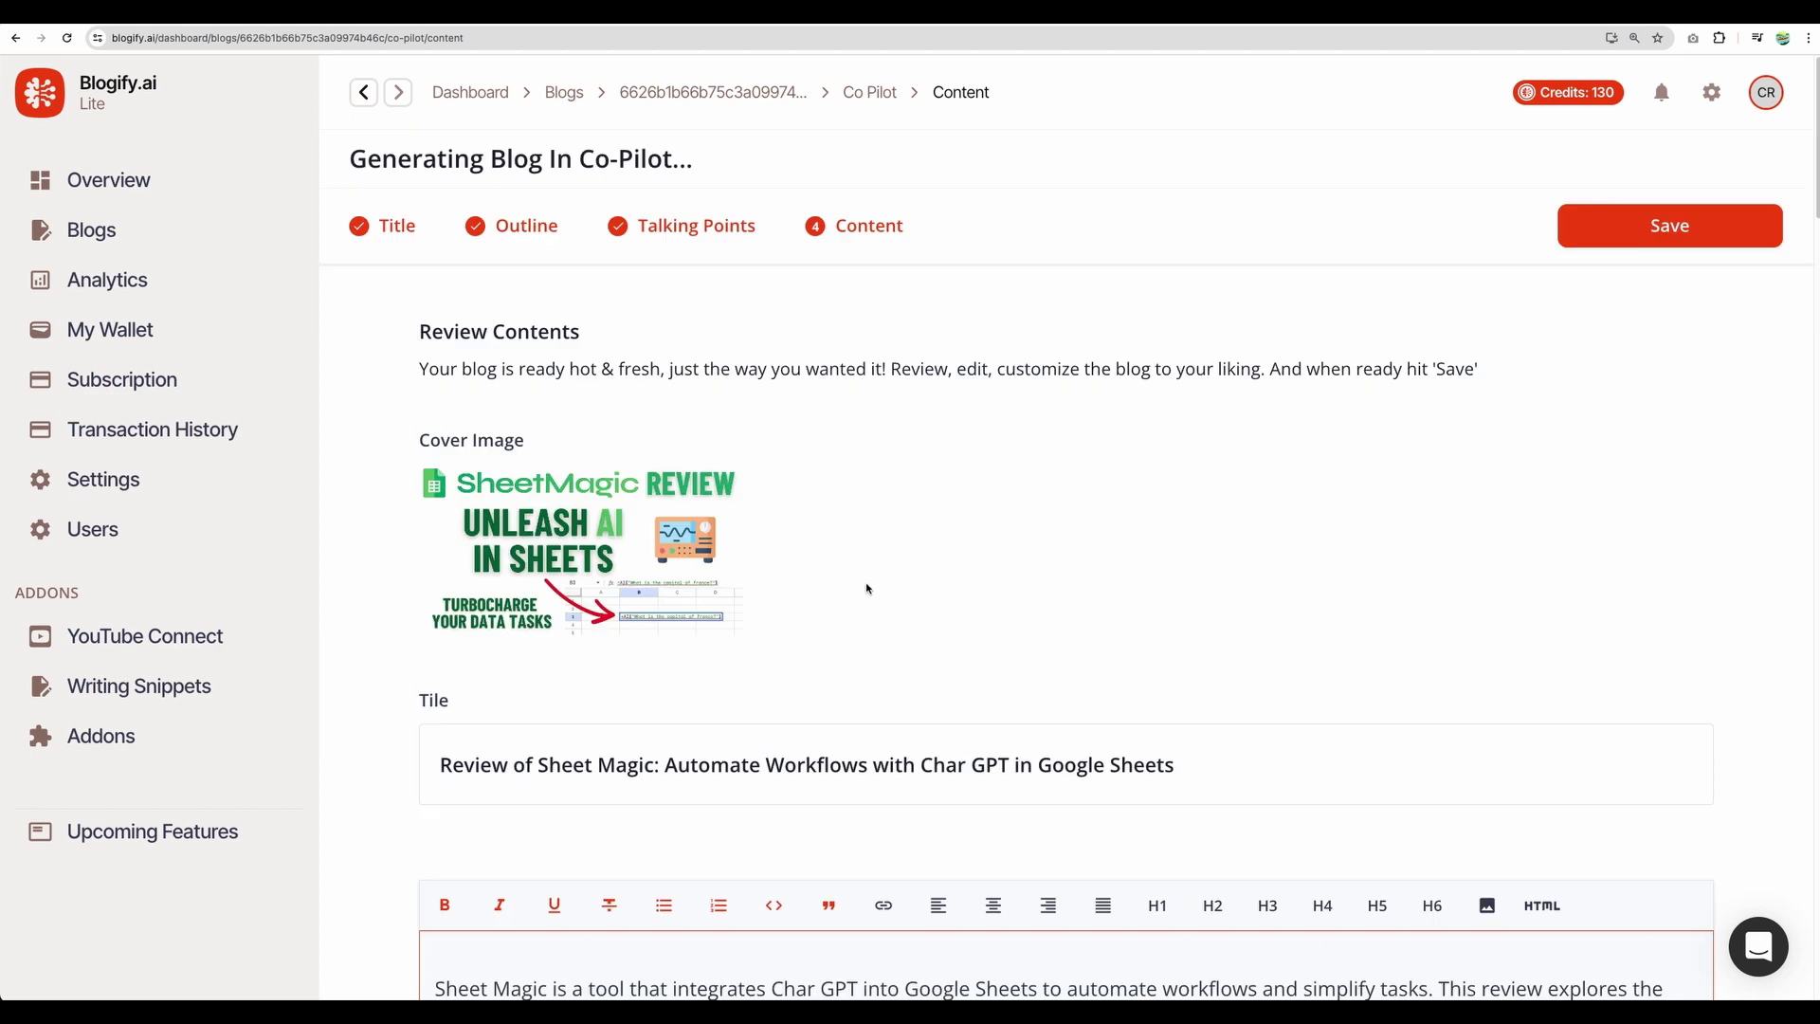
# Save the reviewed Sheet Magic blog and look over the saved version
pyautogui.click(1685, 231)
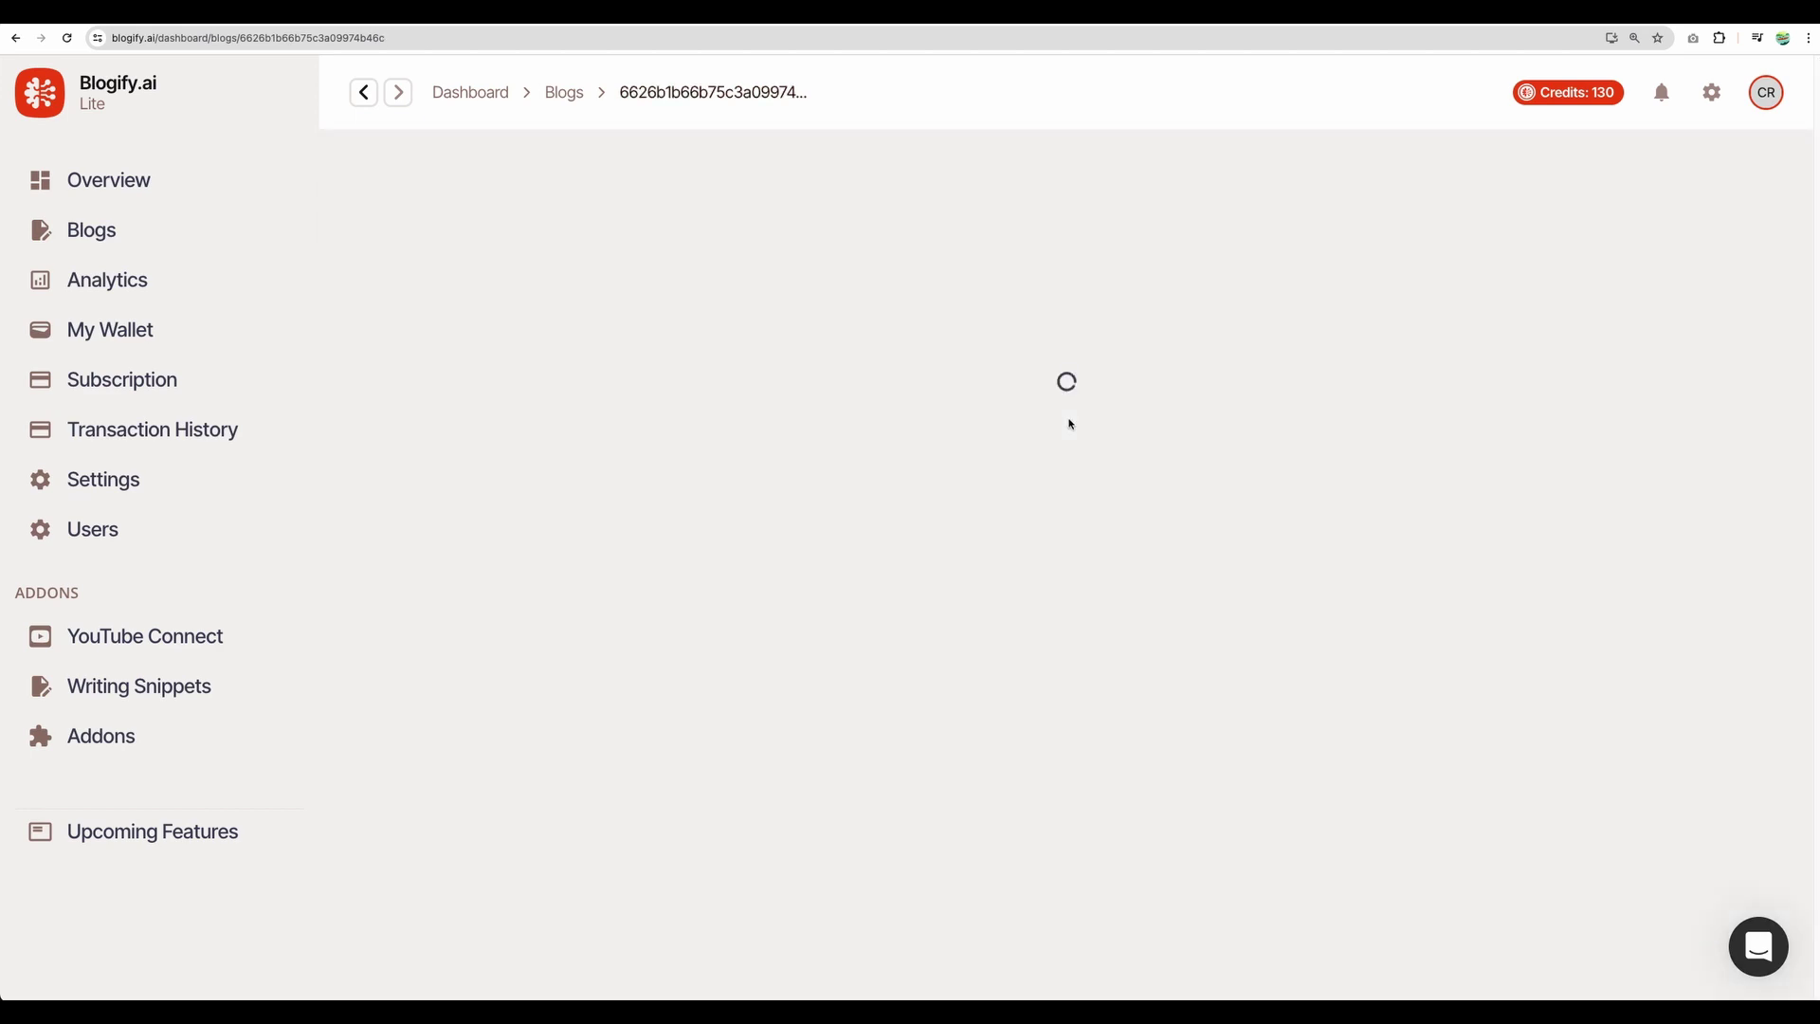
pyautogui.scroll(-20, 1176, 421)
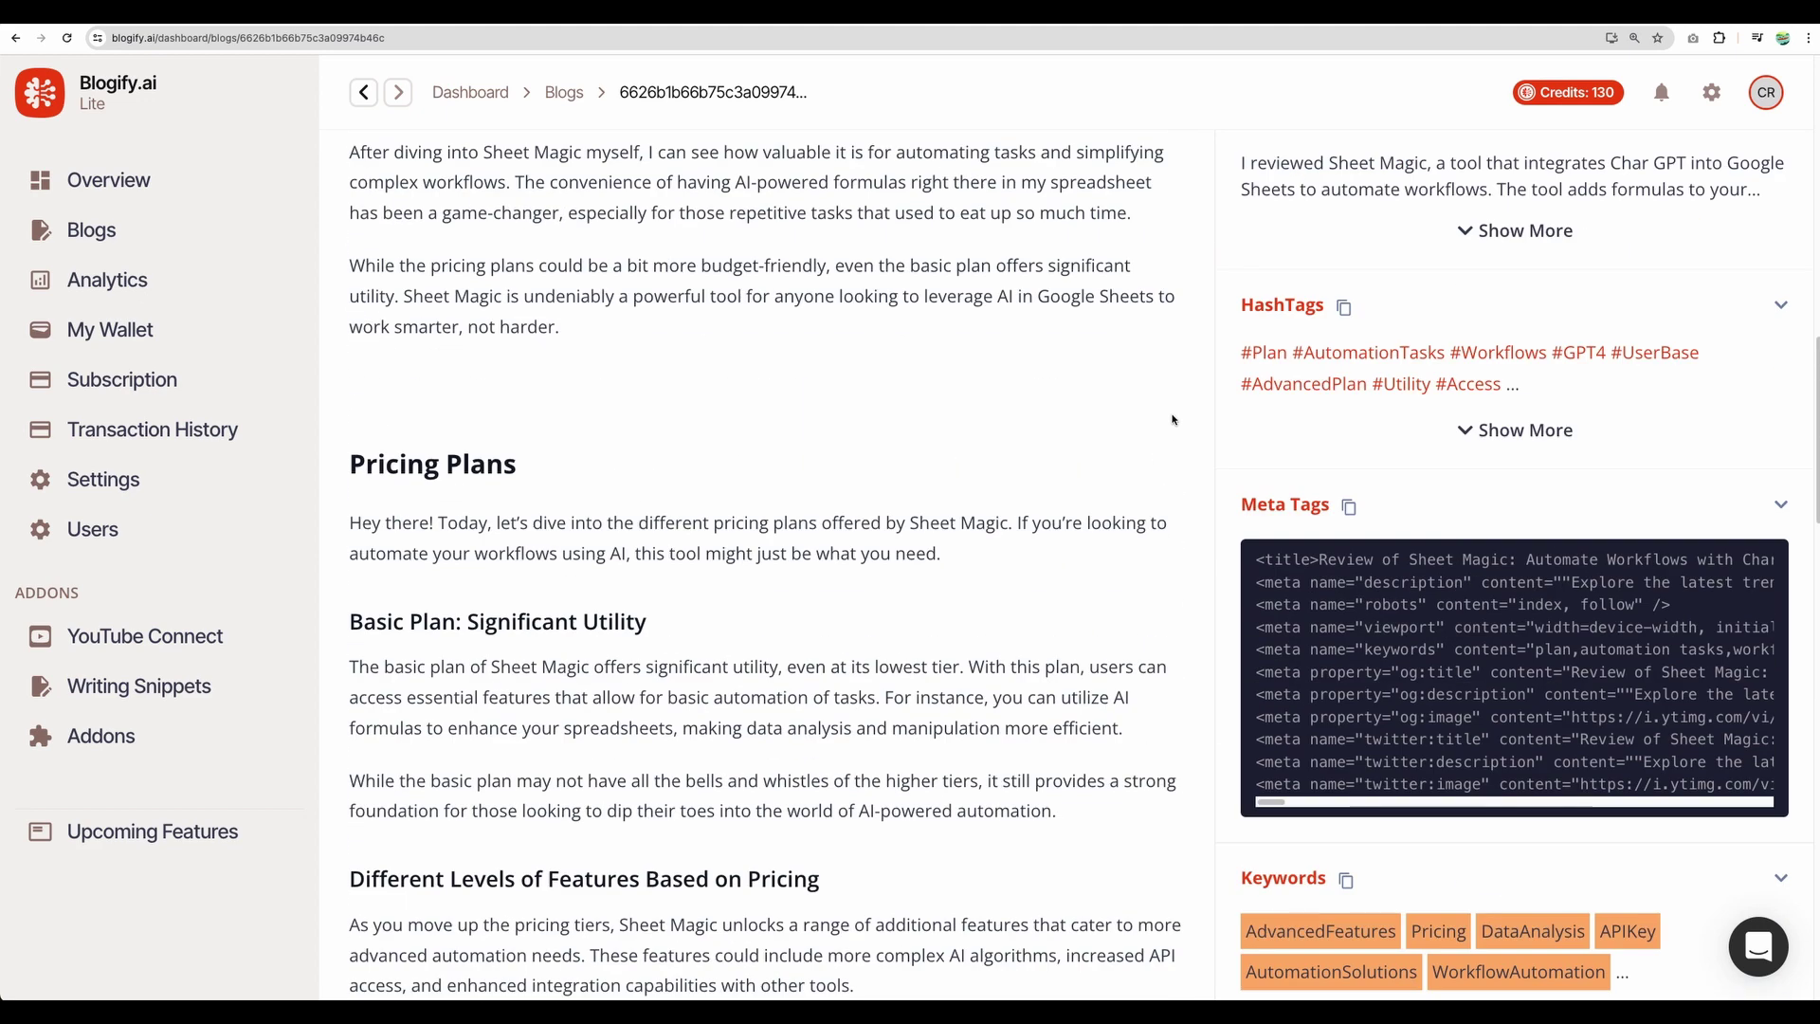
pyautogui.scroll(15, 1173, 420)
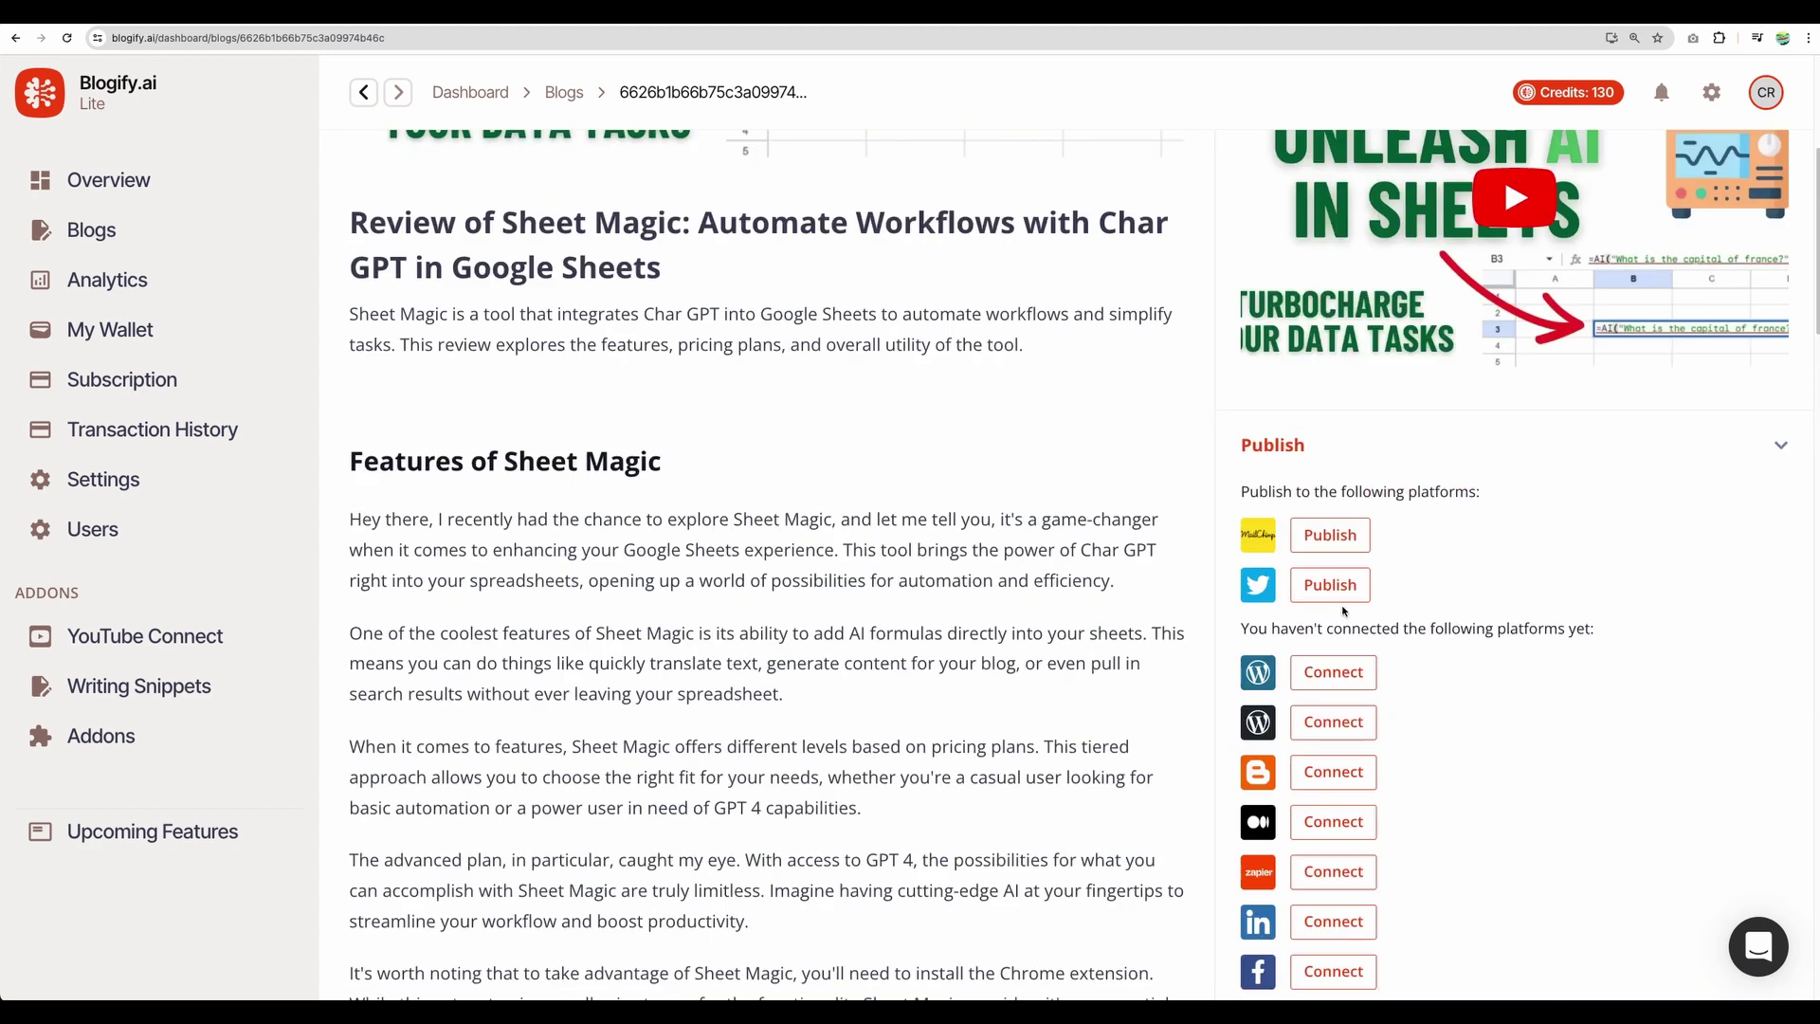
pyautogui.scroll(5, 1516, 426)
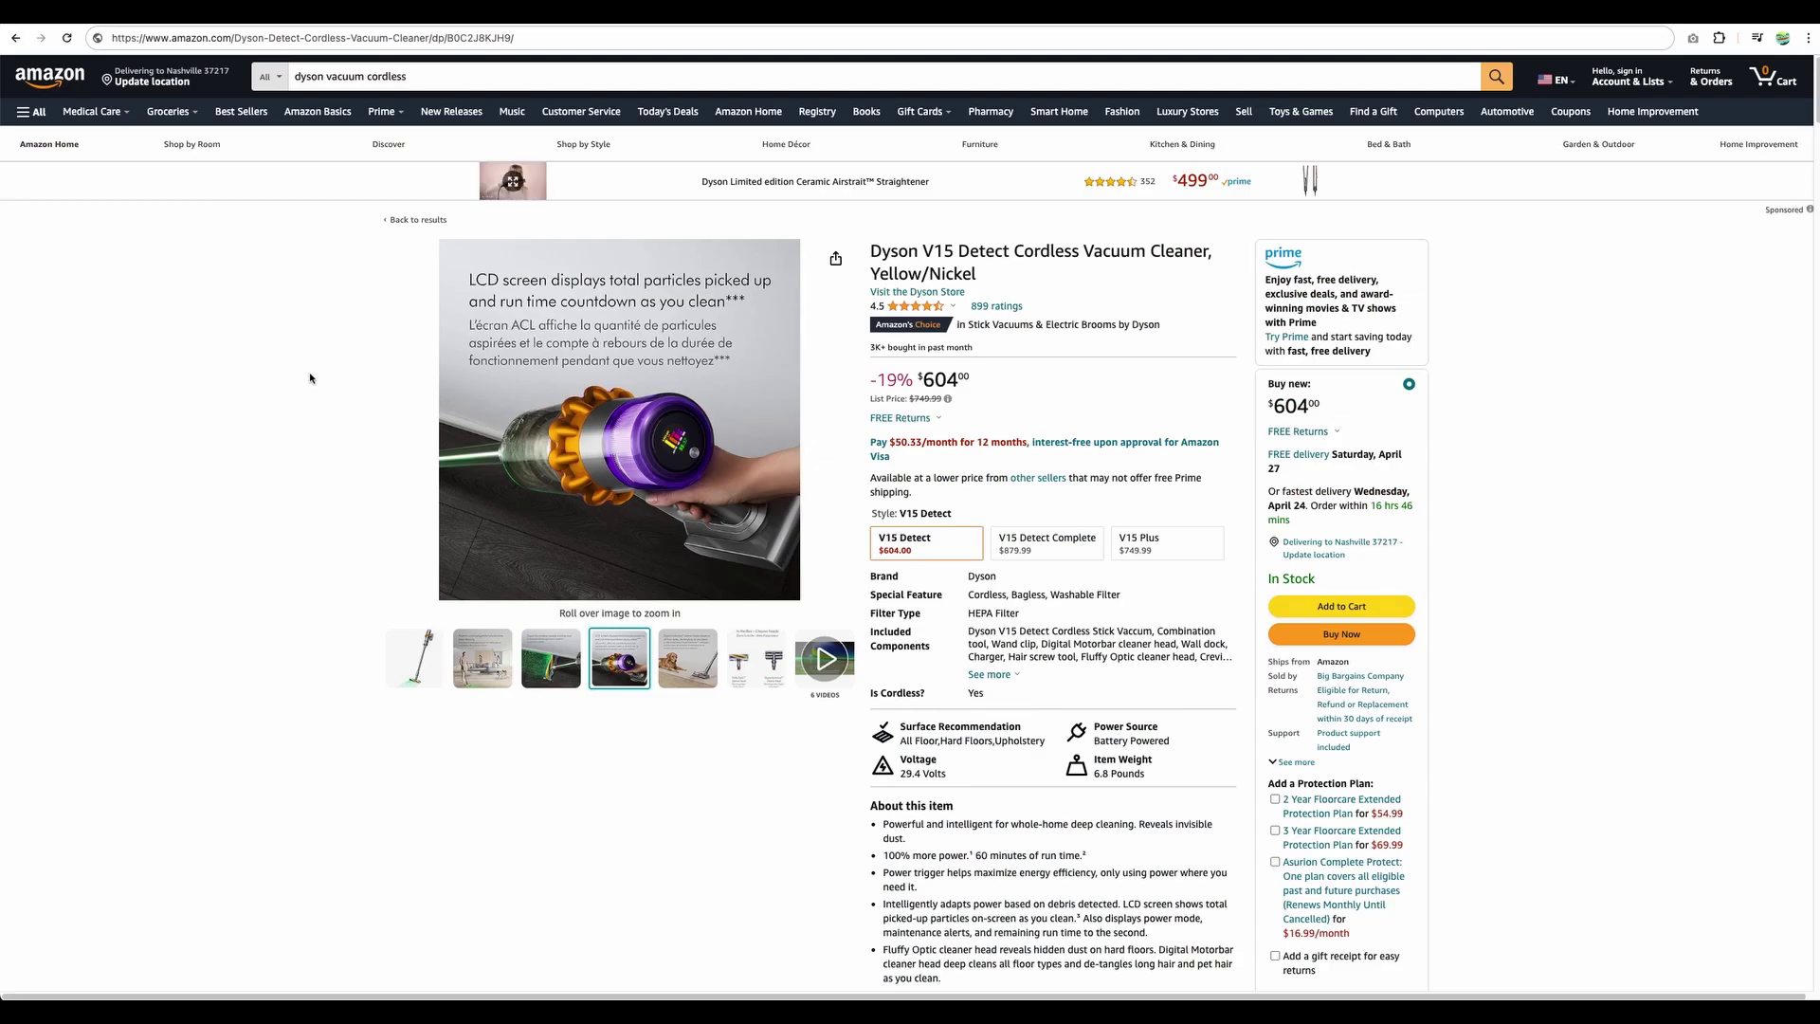
# Start a WebLink > Amazon blog and paste the Dyson V15 Detect product link
pyautogui.click(280, 40)
pyautogui.hotkey('ctrl', 'c')
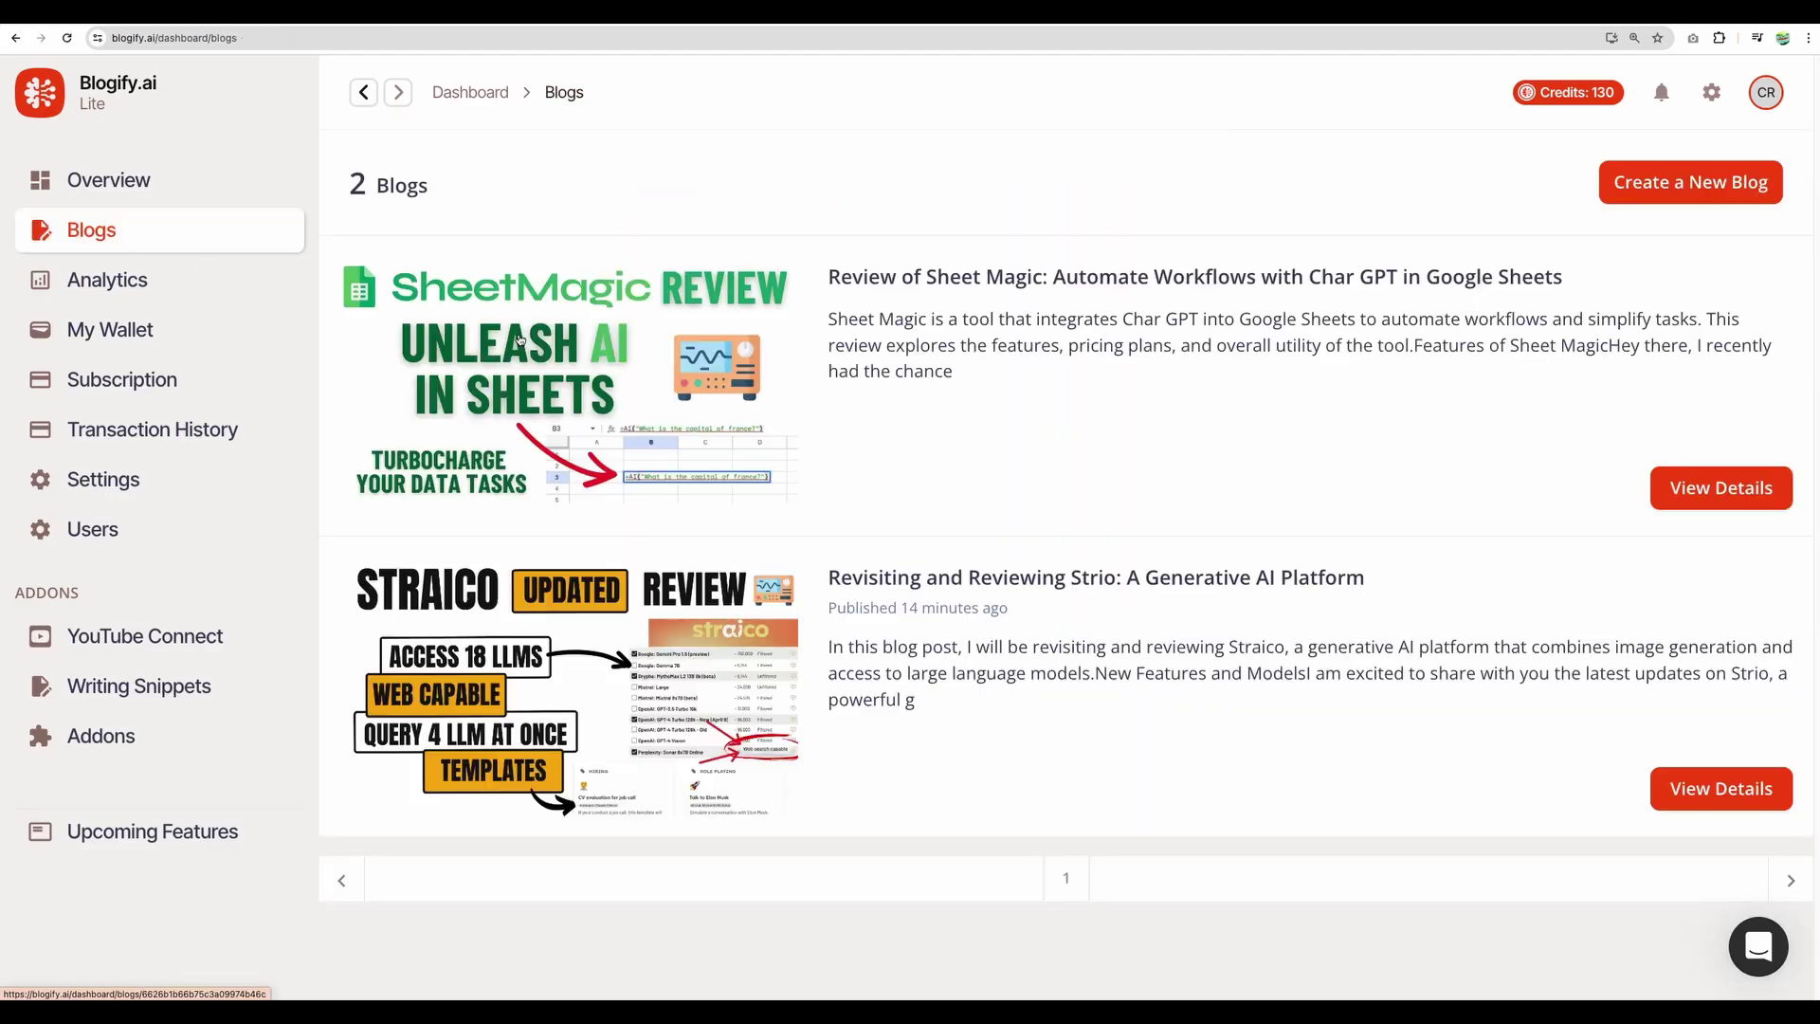
pyautogui.click(1646, 180)
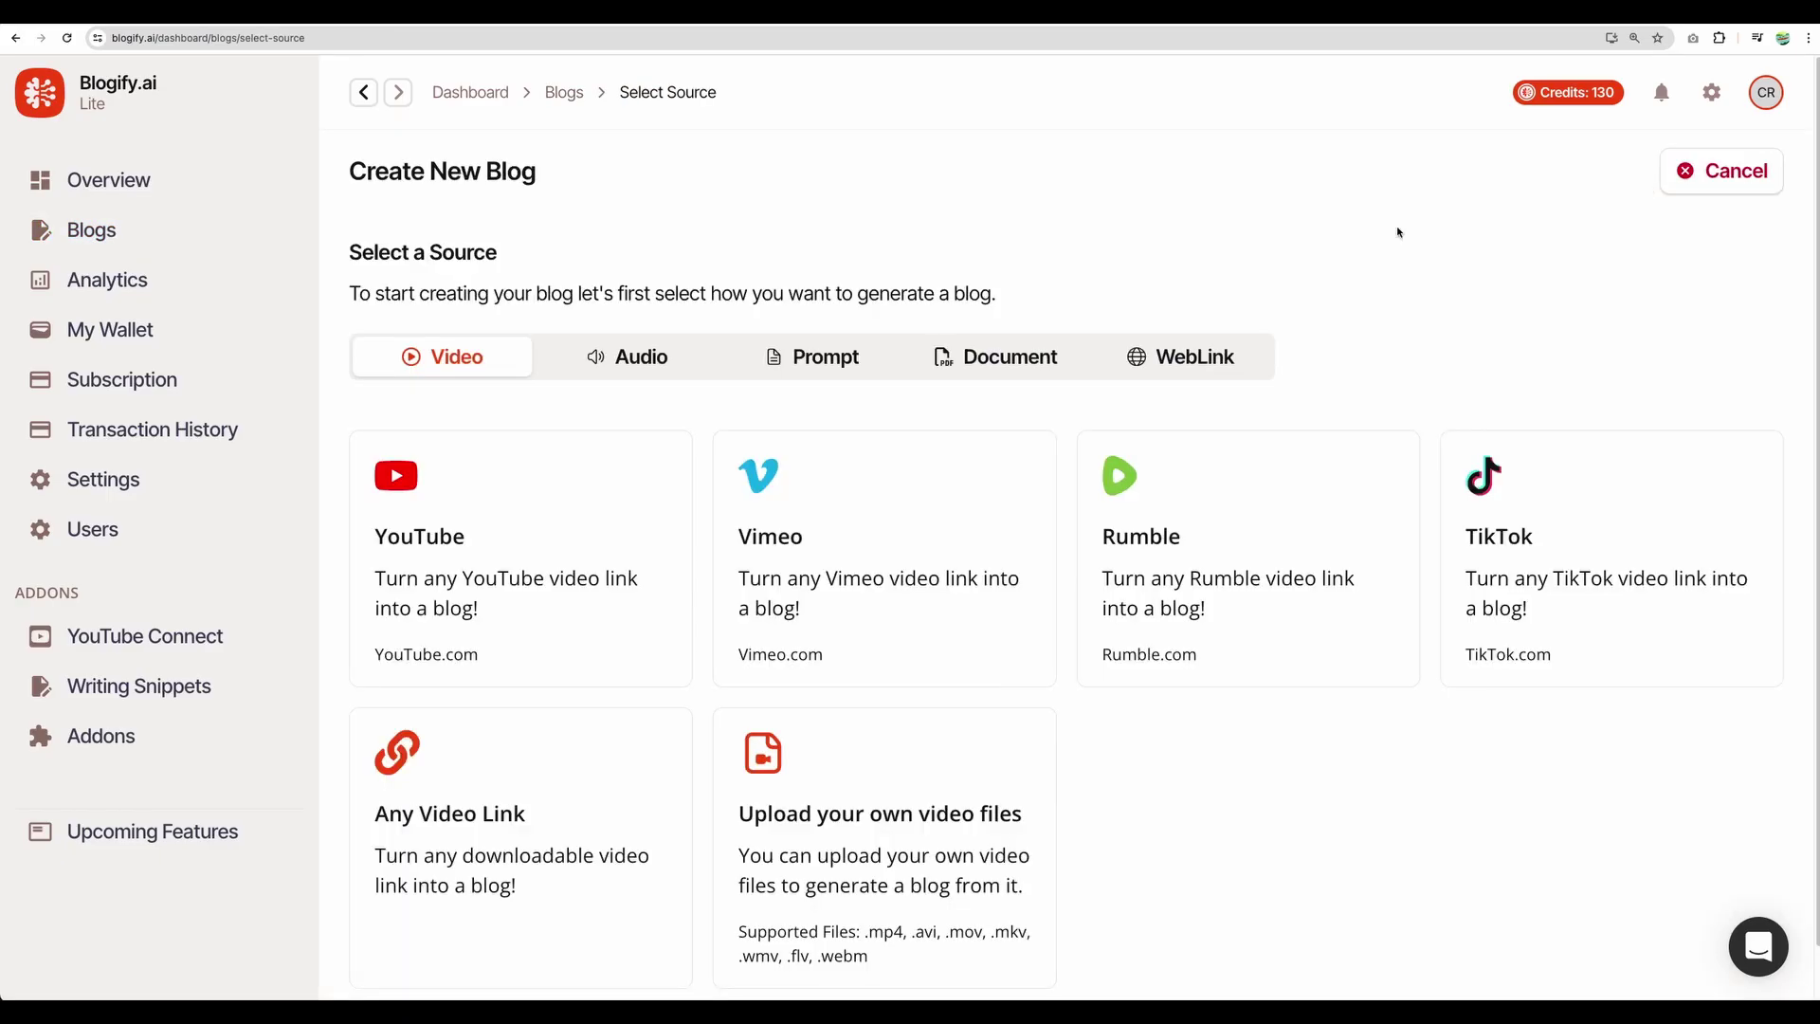
pyautogui.click(1185, 357)
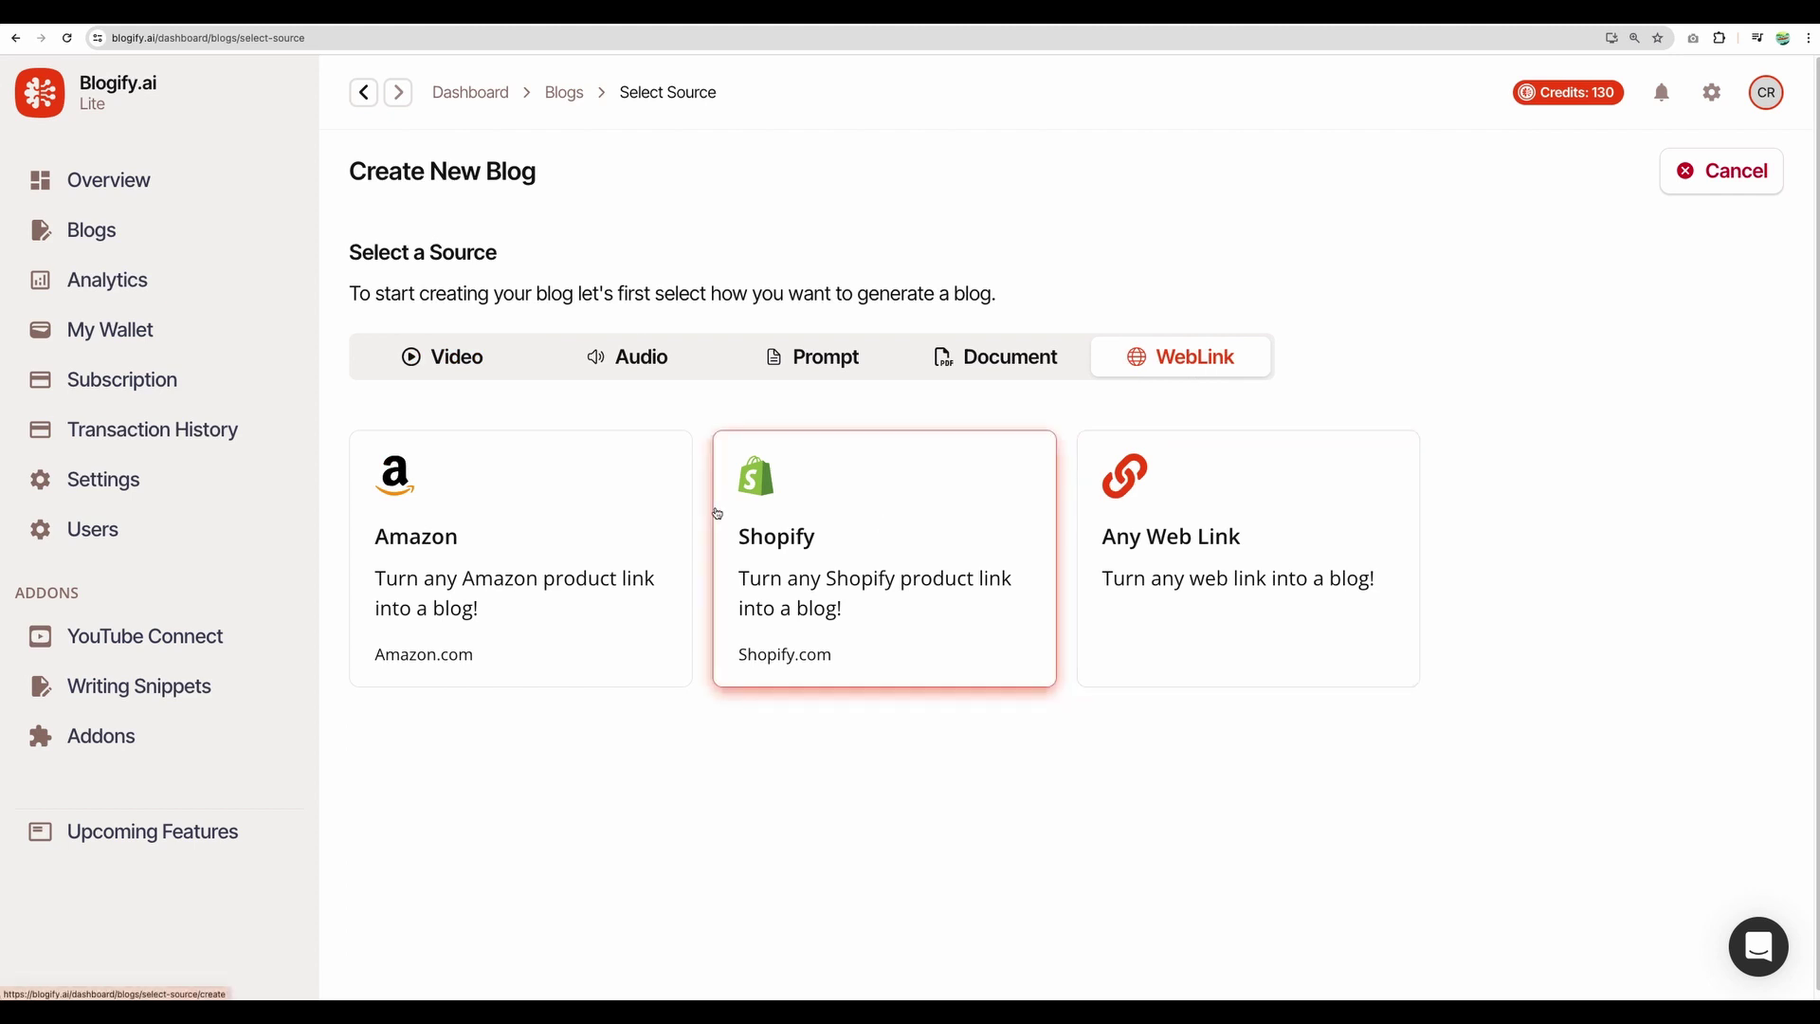
pyautogui.click(581, 529)
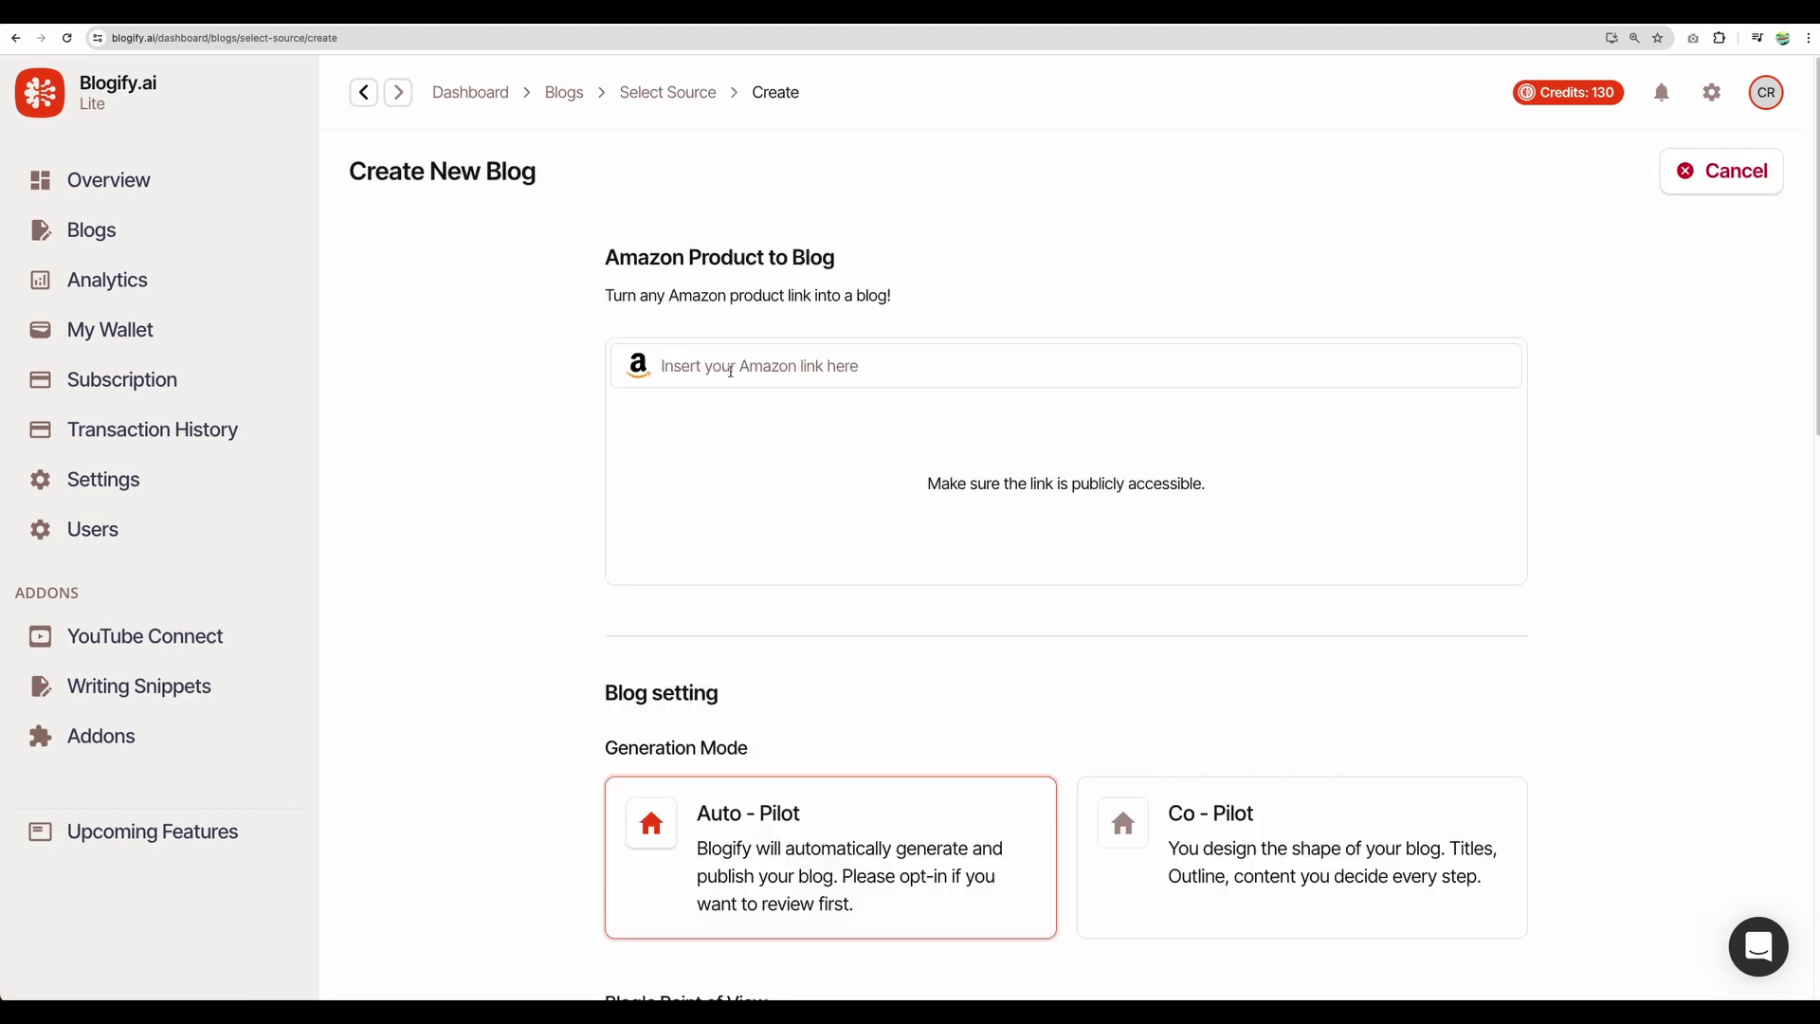
pyautogui.click(727, 370)
pyautogui.hotkey('ctrl', 'v')
pyautogui.hotkey('ctrl', 'Tab')
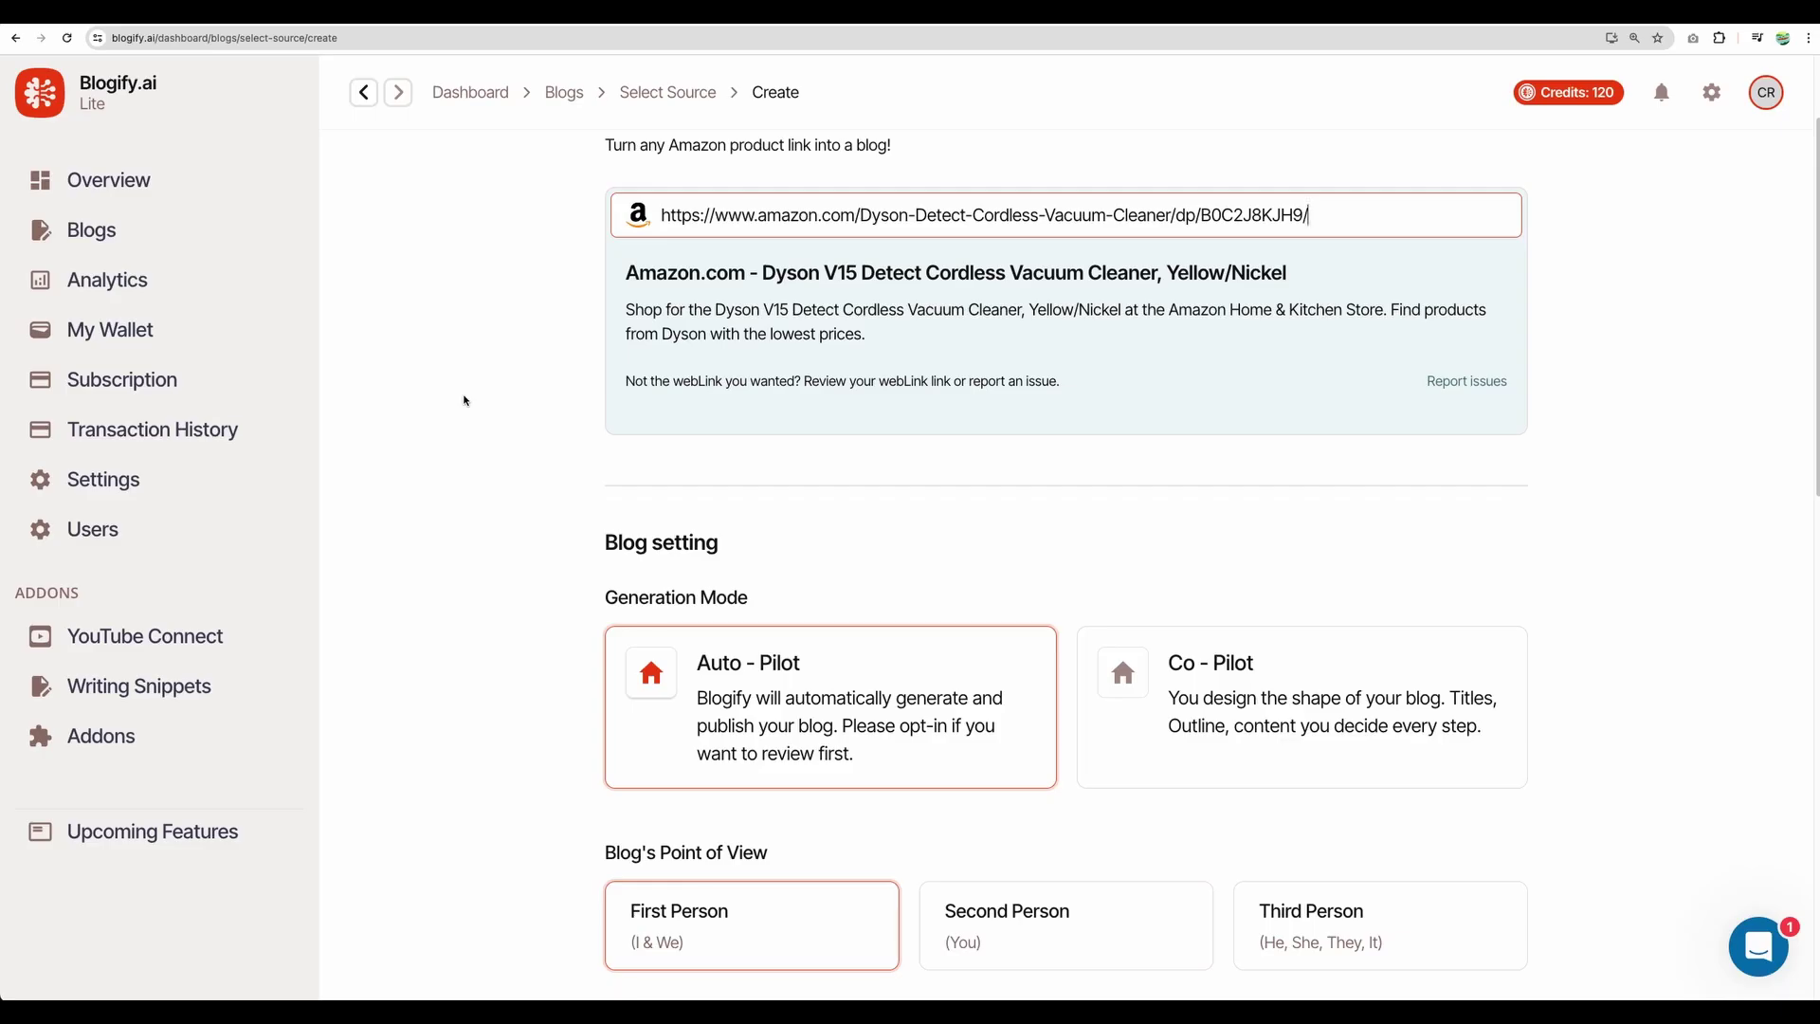
# Generate the Dyson blog in Second Person, Medium size, with affiliate commission opted in
pyautogui.scroll(-4, 465, 399)
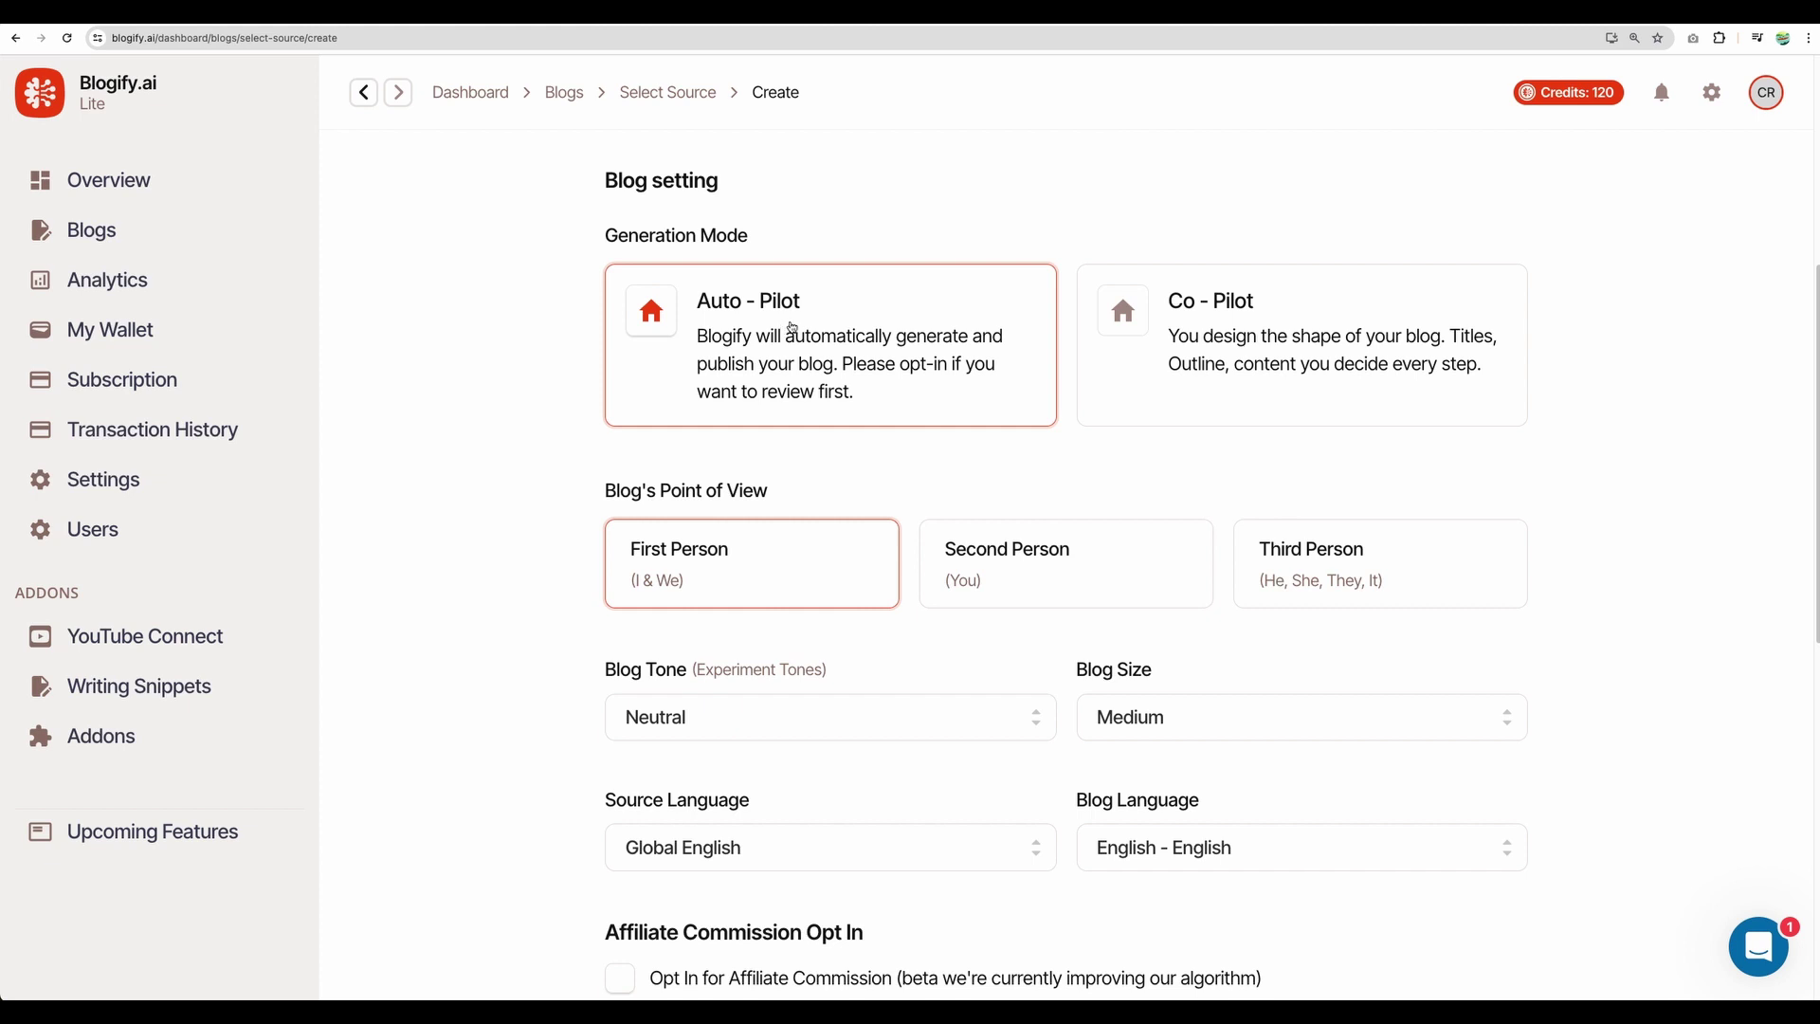
pyautogui.click(1069, 561)
pyautogui.scroll(-2, 1070, 562)
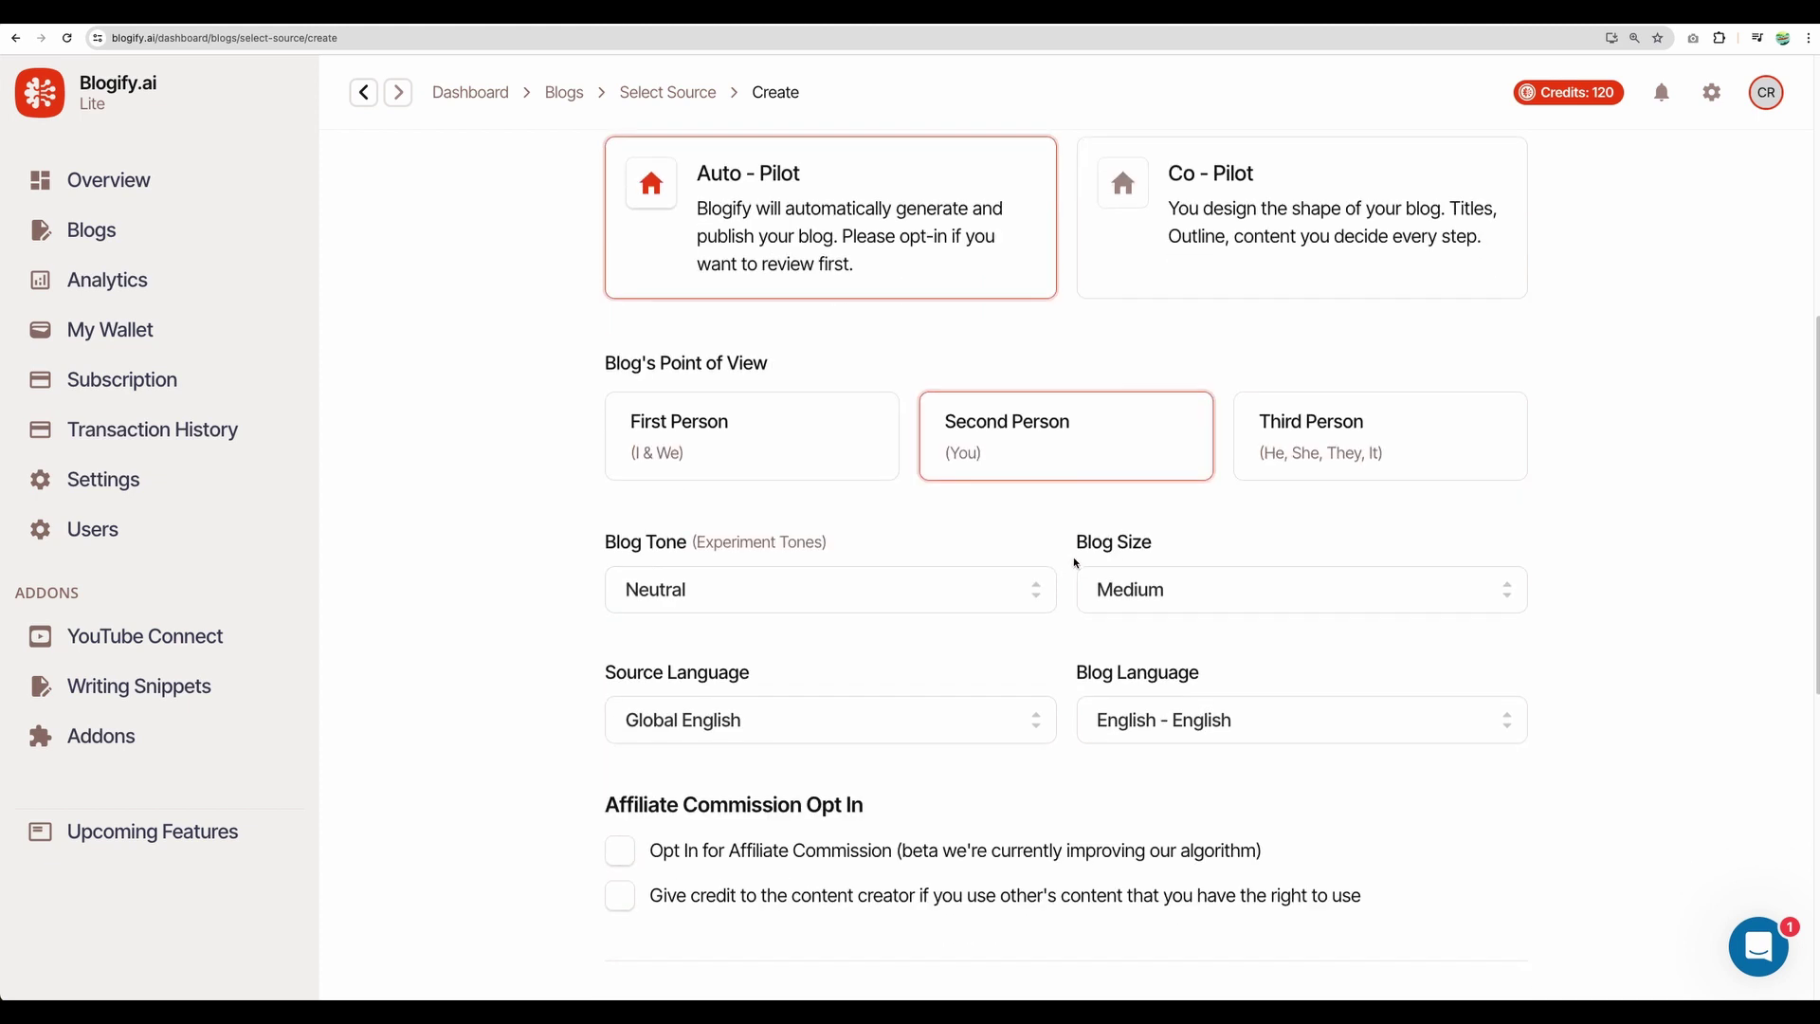
pyautogui.click(1192, 589)
pyautogui.click(1194, 592)
pyautogui.scroll(-3, 1014, 638)
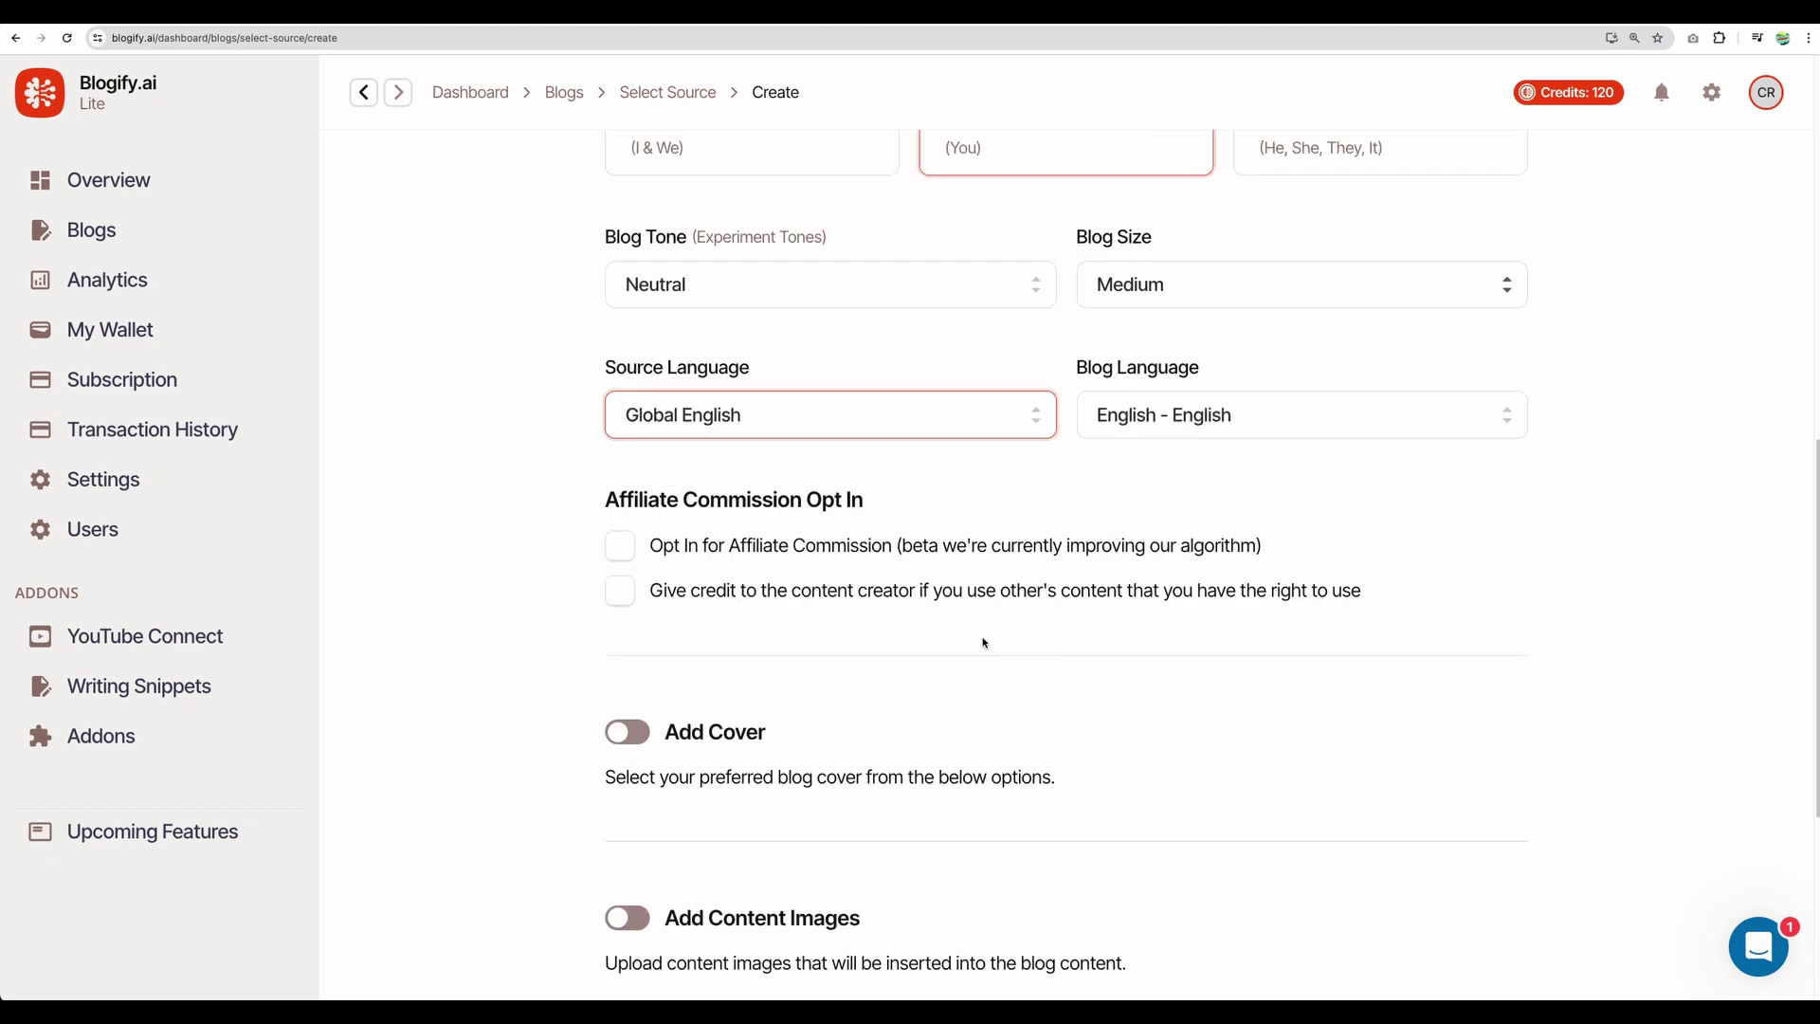
pyautogui.click(629, 554)
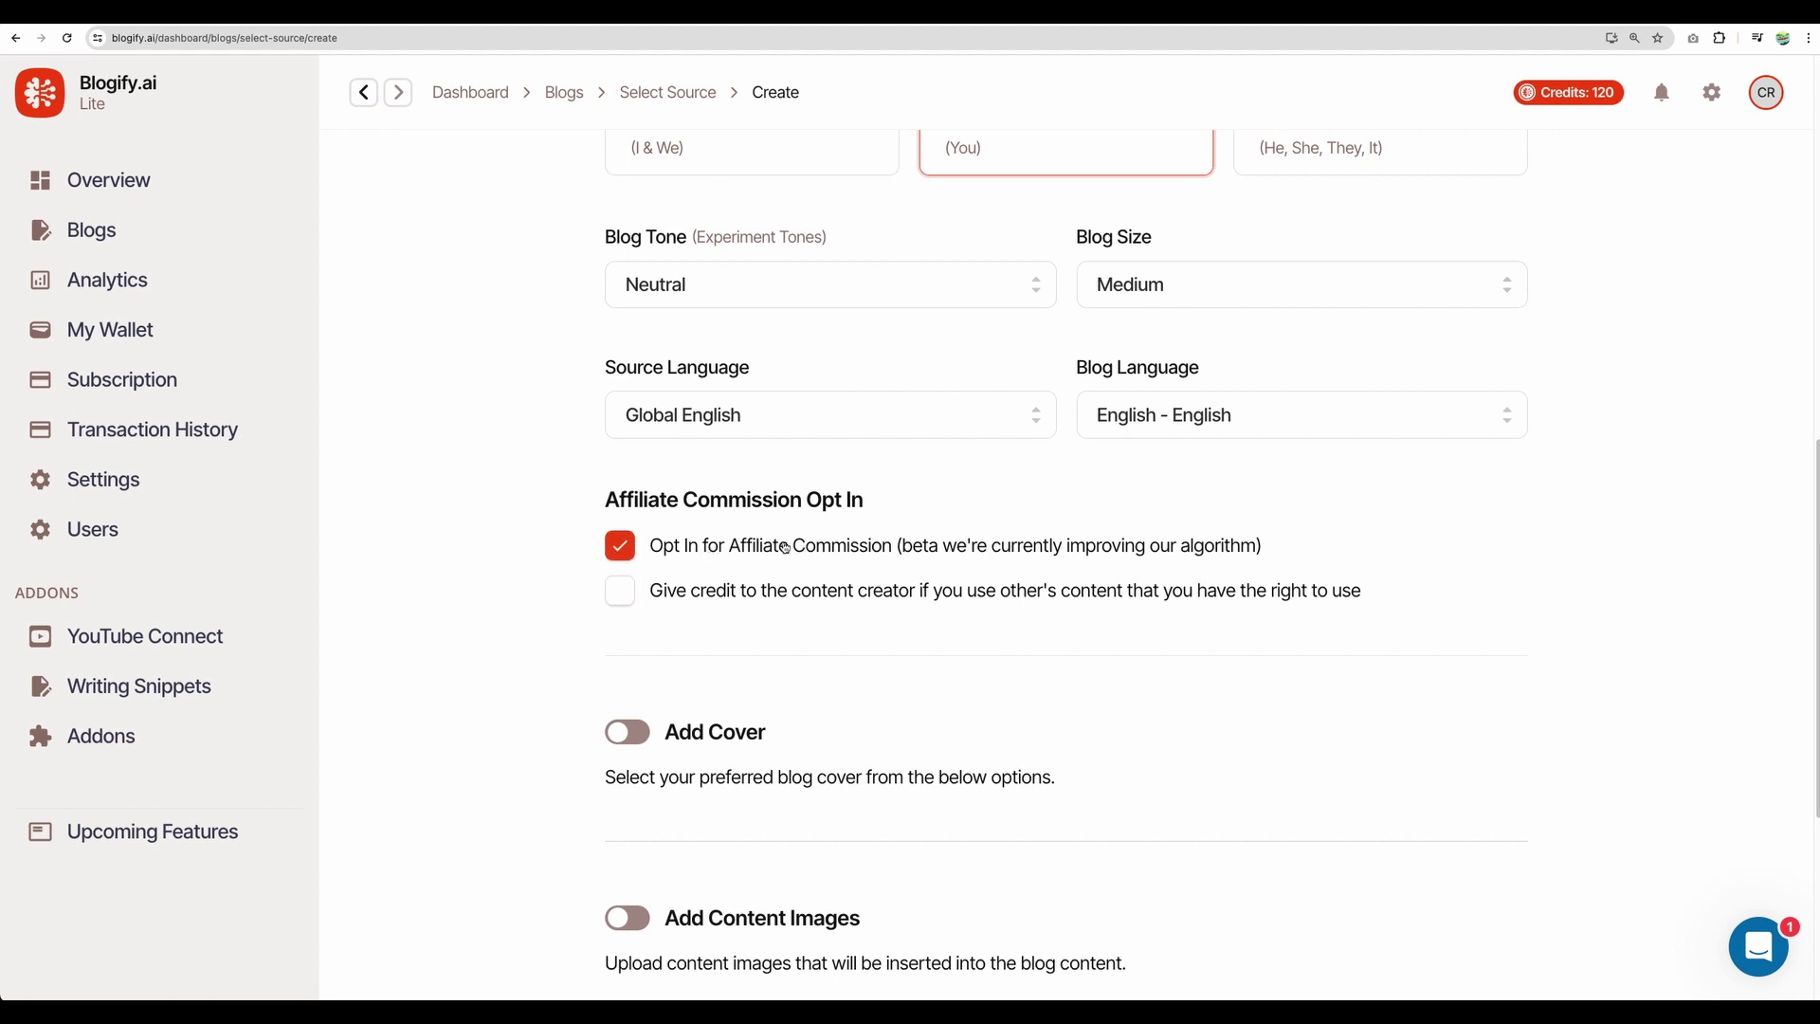
pyautogui.scroll(-3, 832, 553)
pyautogui.scroll(-2, 837, 555)
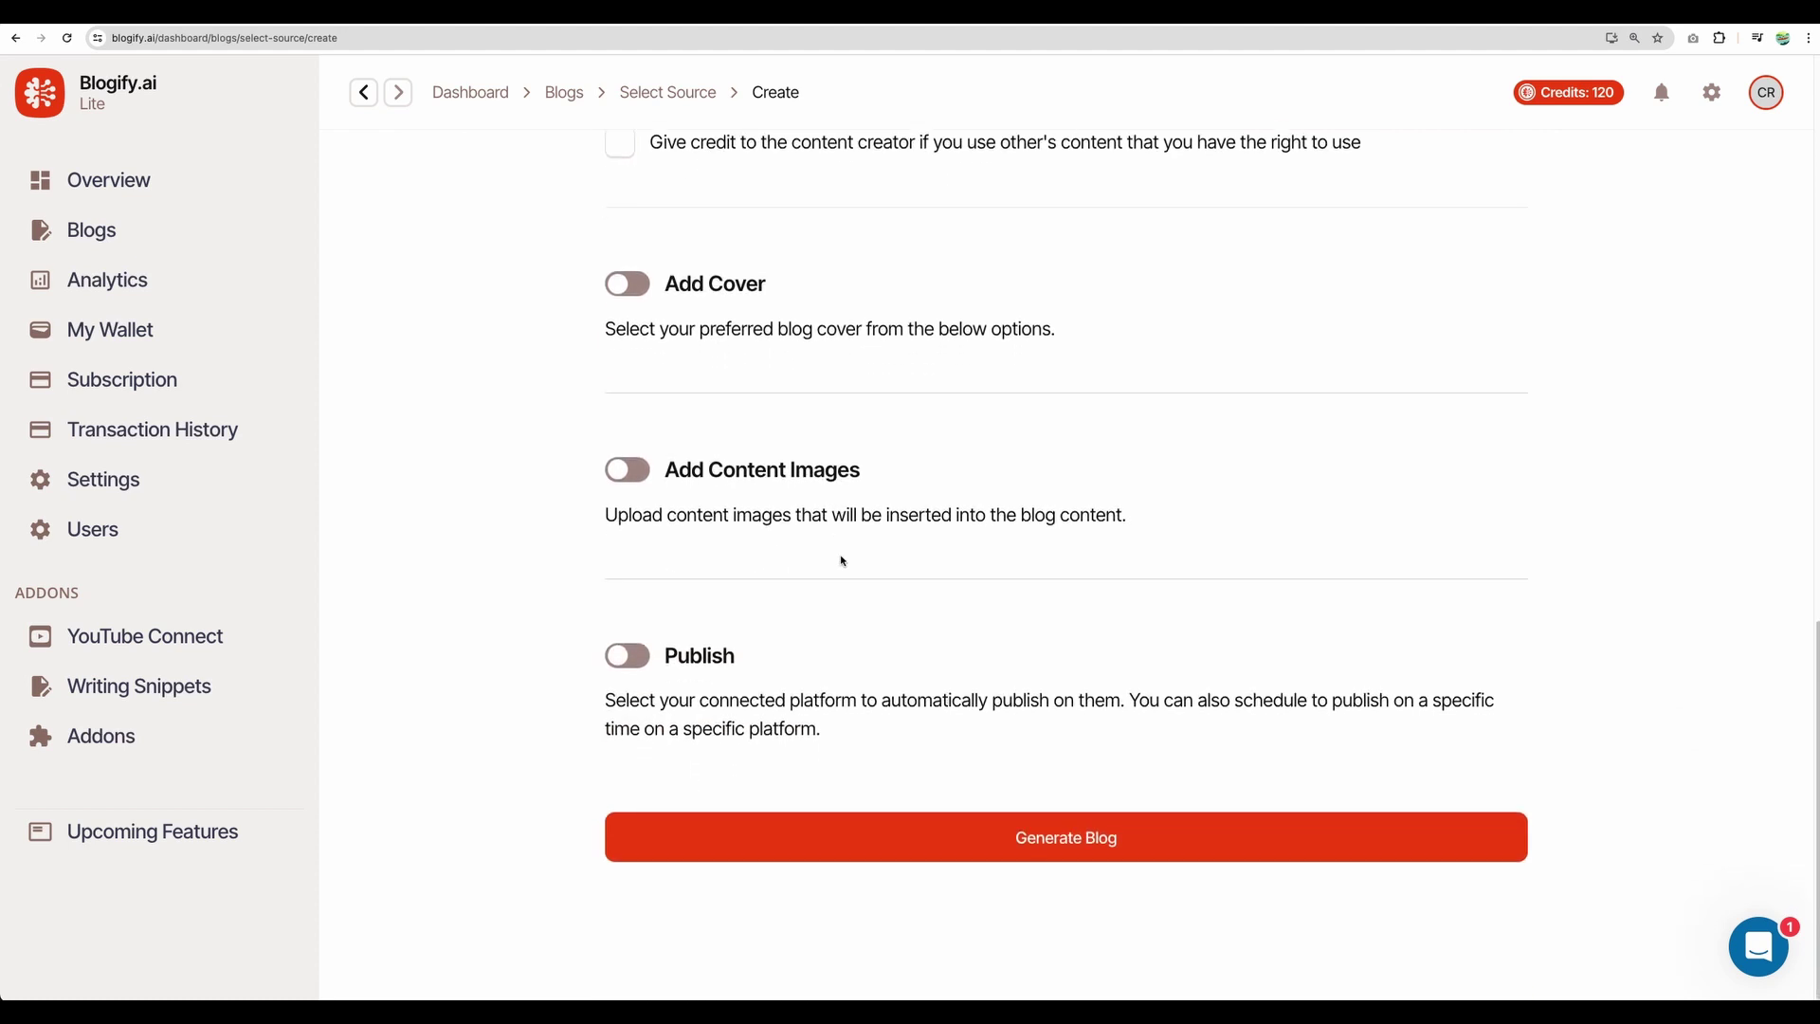
pyautogui.click(1083, 847)
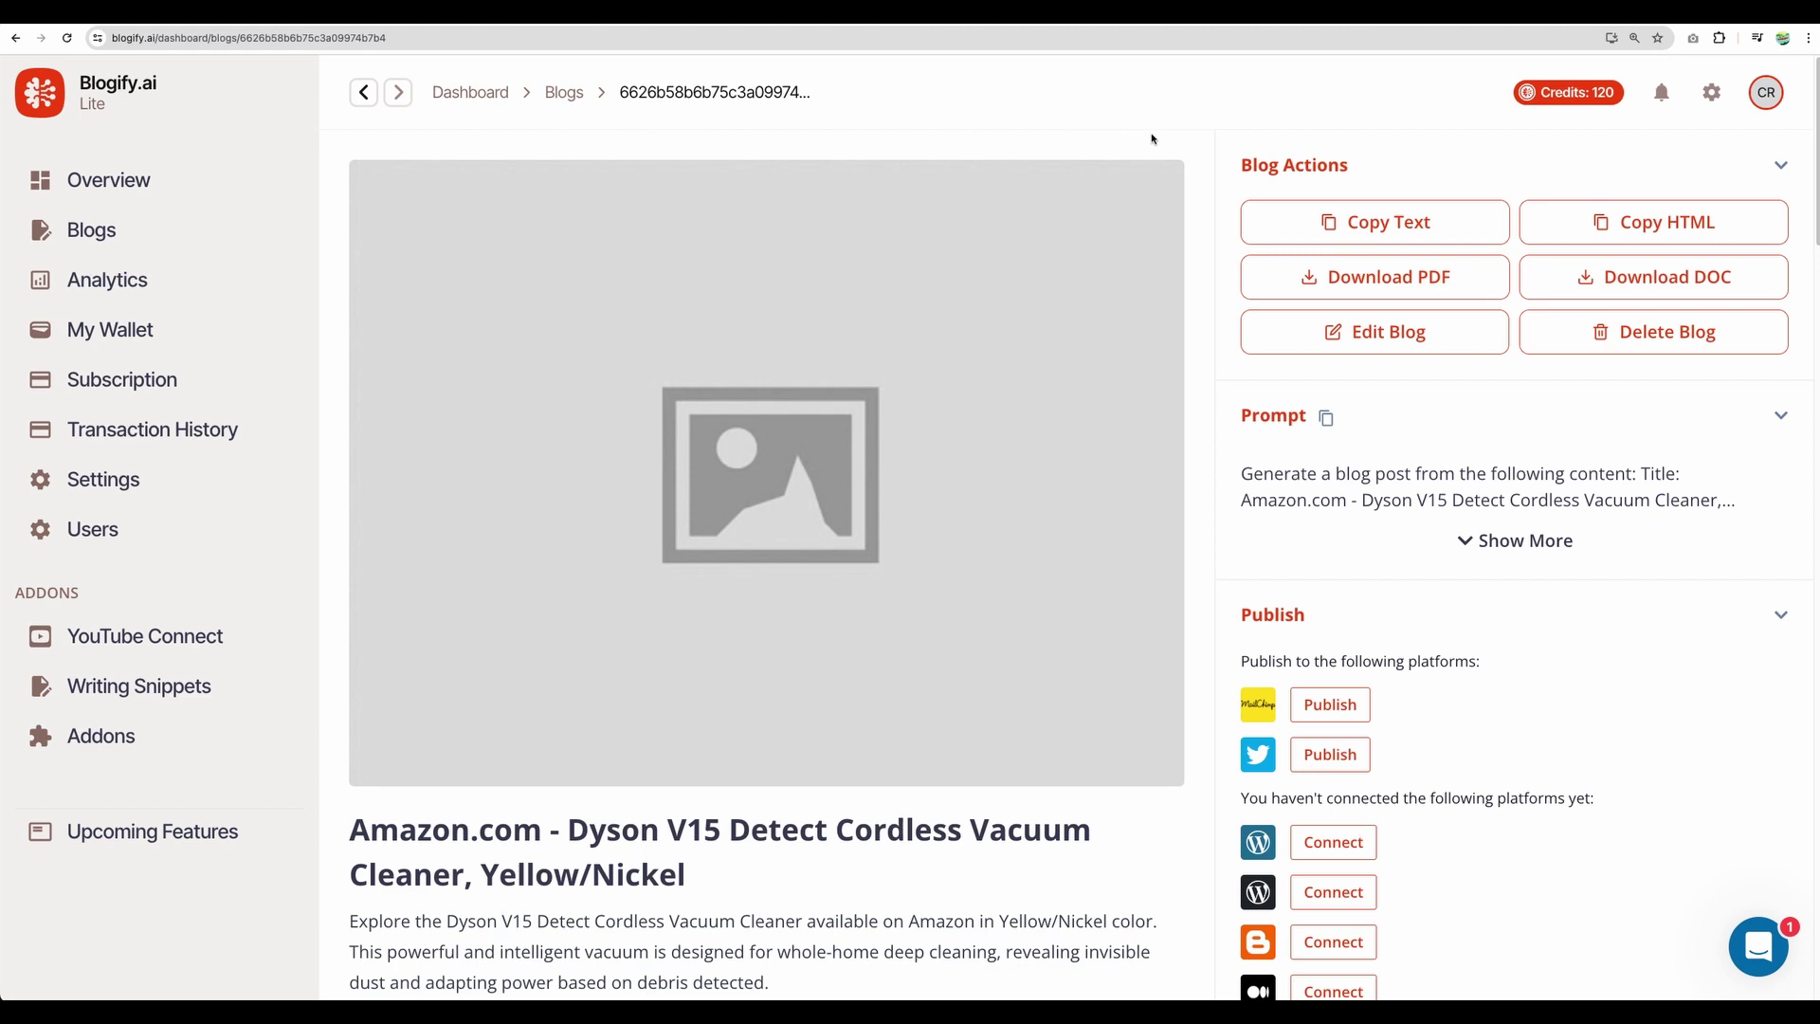
pyautogui.scroll(-5, 1167, 180)
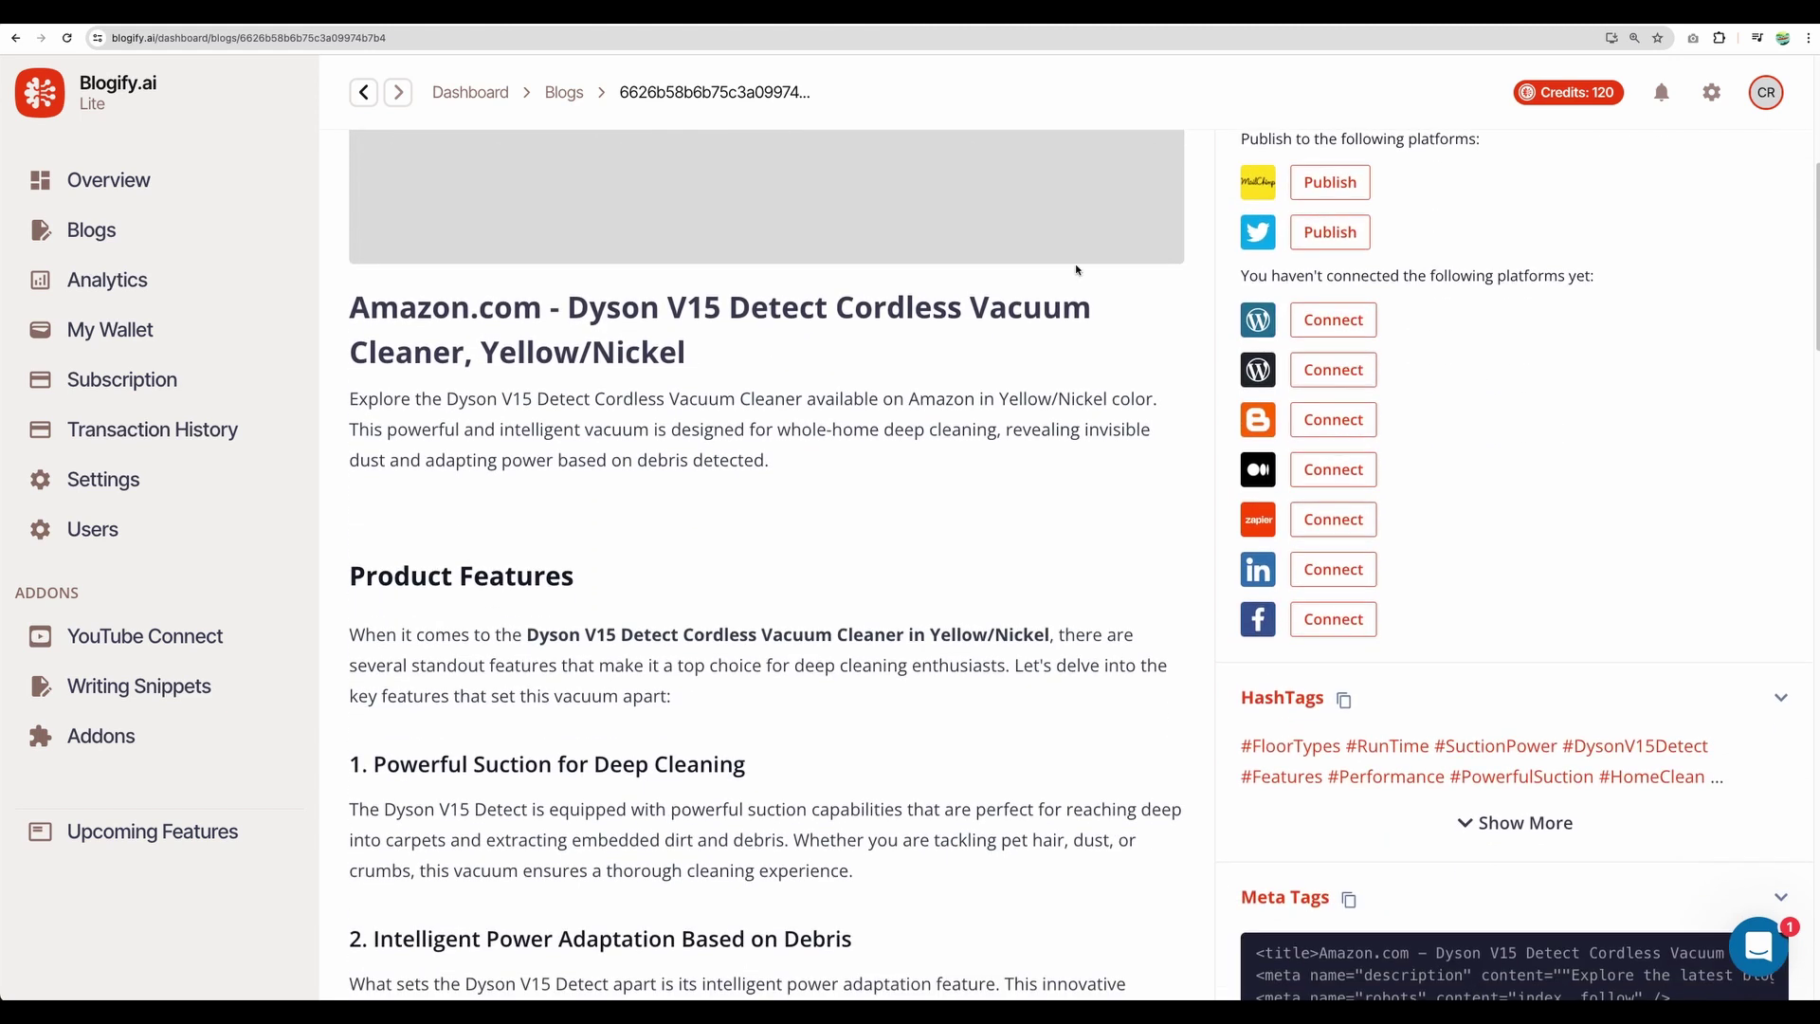
pyautogui.scroll(-4, 901, 381)
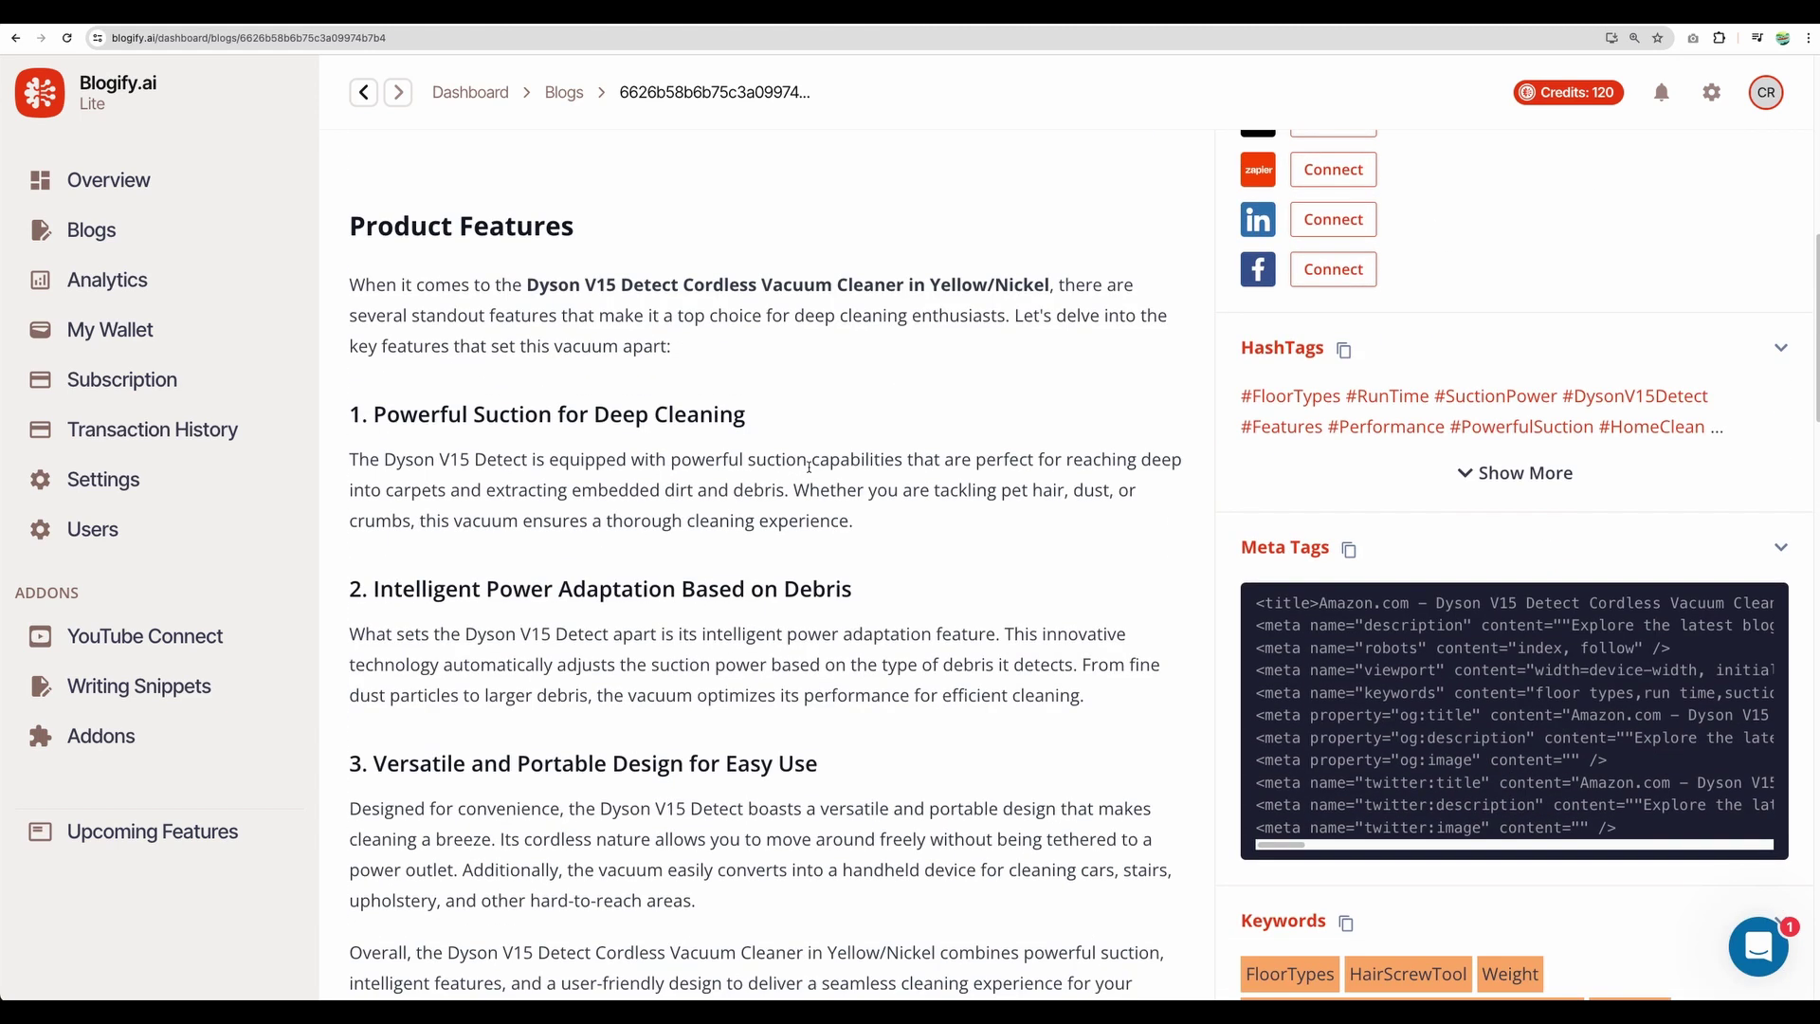
pyautogui.scroll(5, 808, 466)
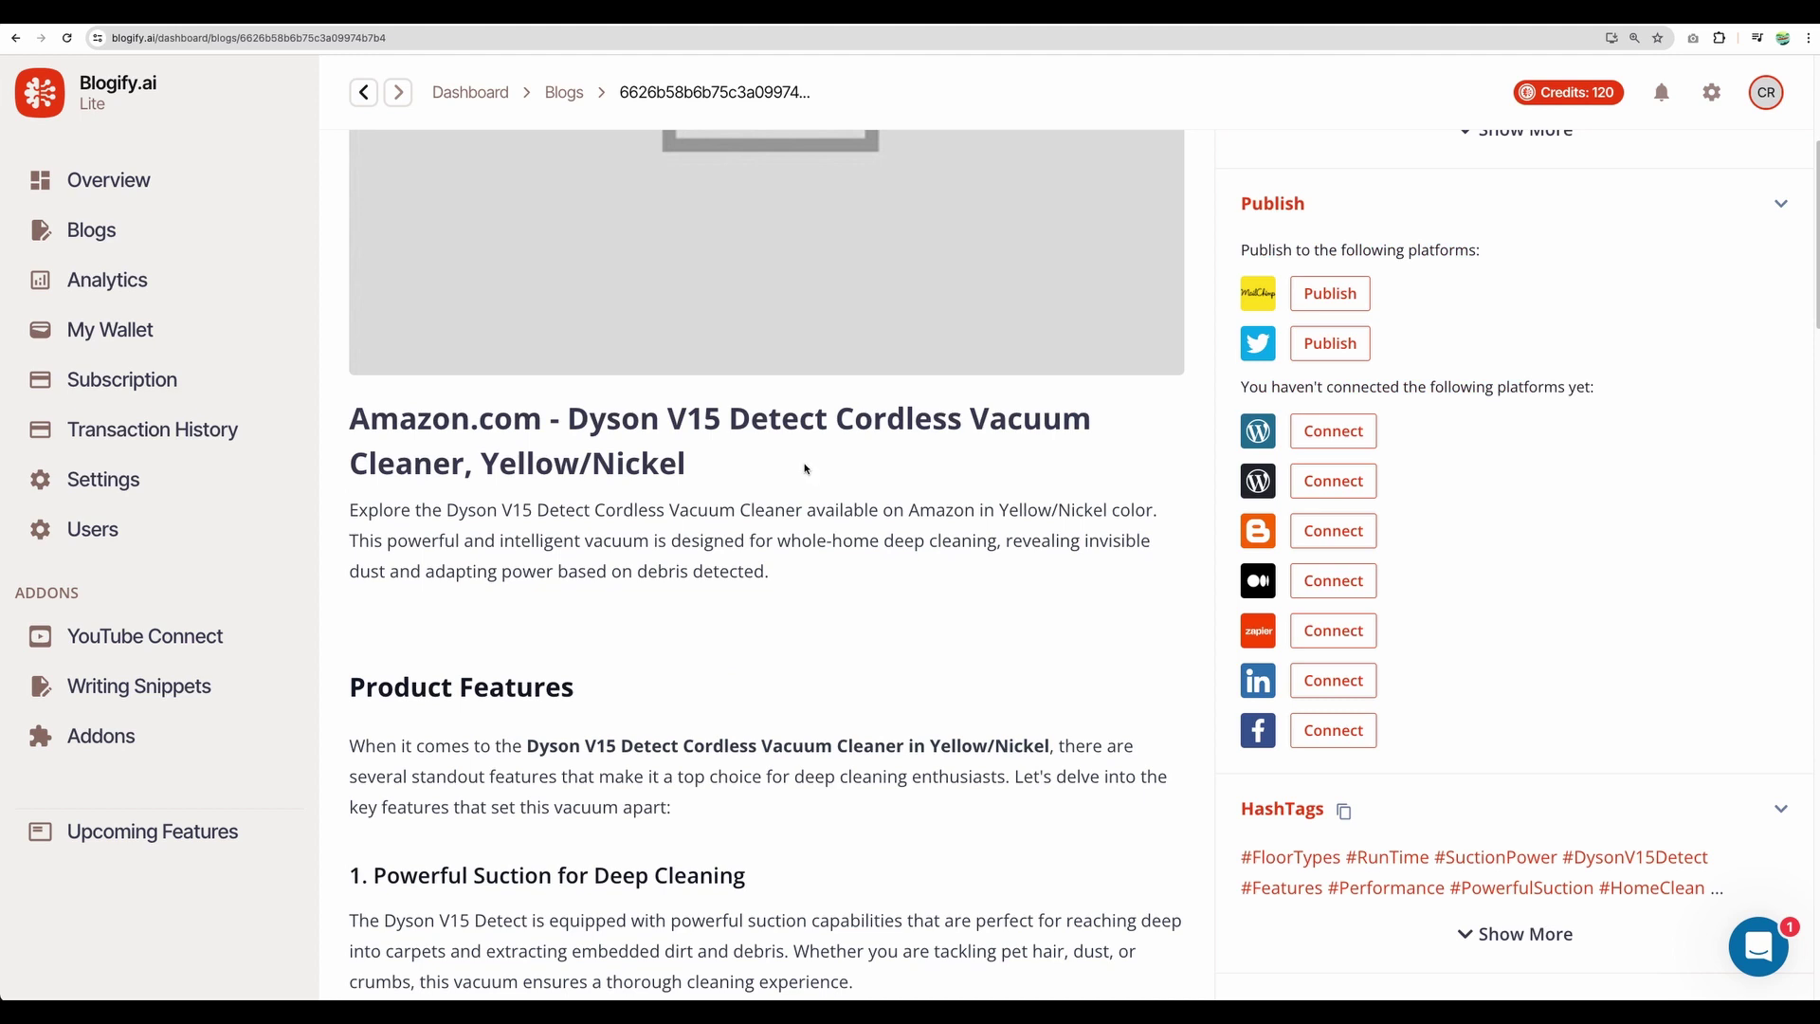
pyautogui.scroll(-4, 804, 468)
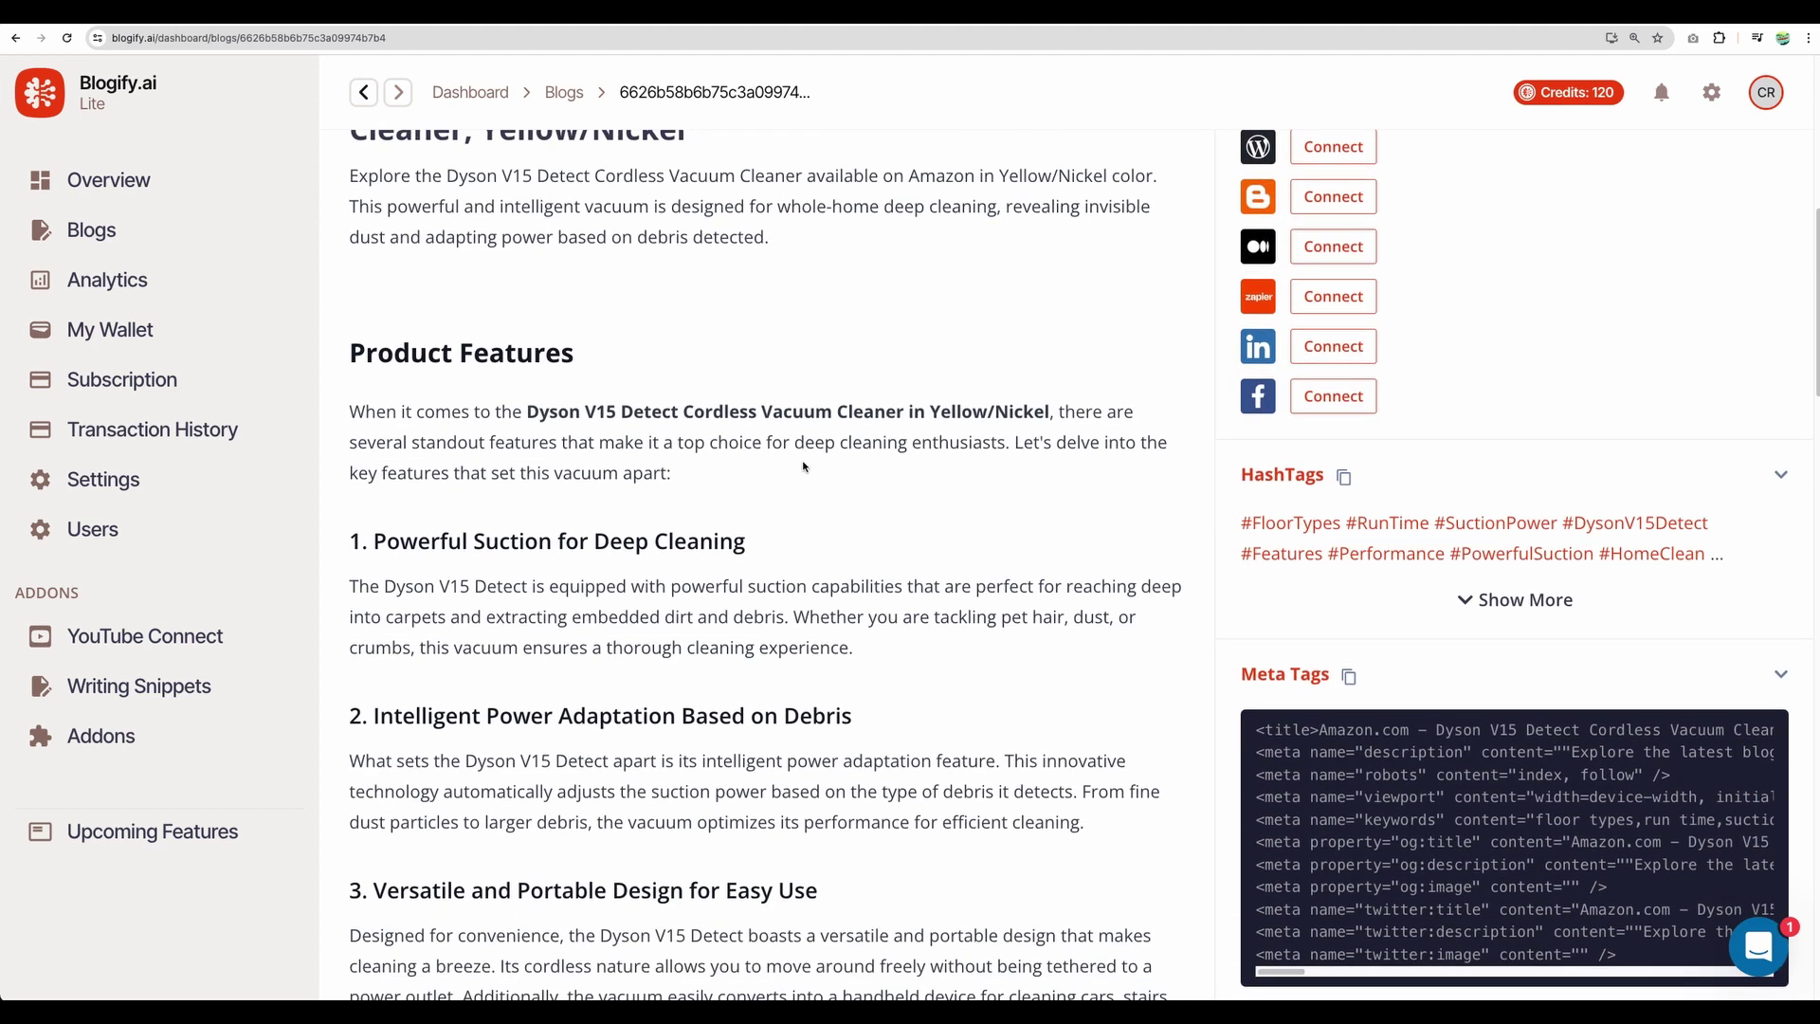
pyautogui.moveTo(380, 412); pyautogui.dragTo(772, 455)
pyautogui.scroll(-4, 415, 414)
pyautogui.scroll(-4, 664, 446)
pyautogui.scroll(-3, 602, 440)
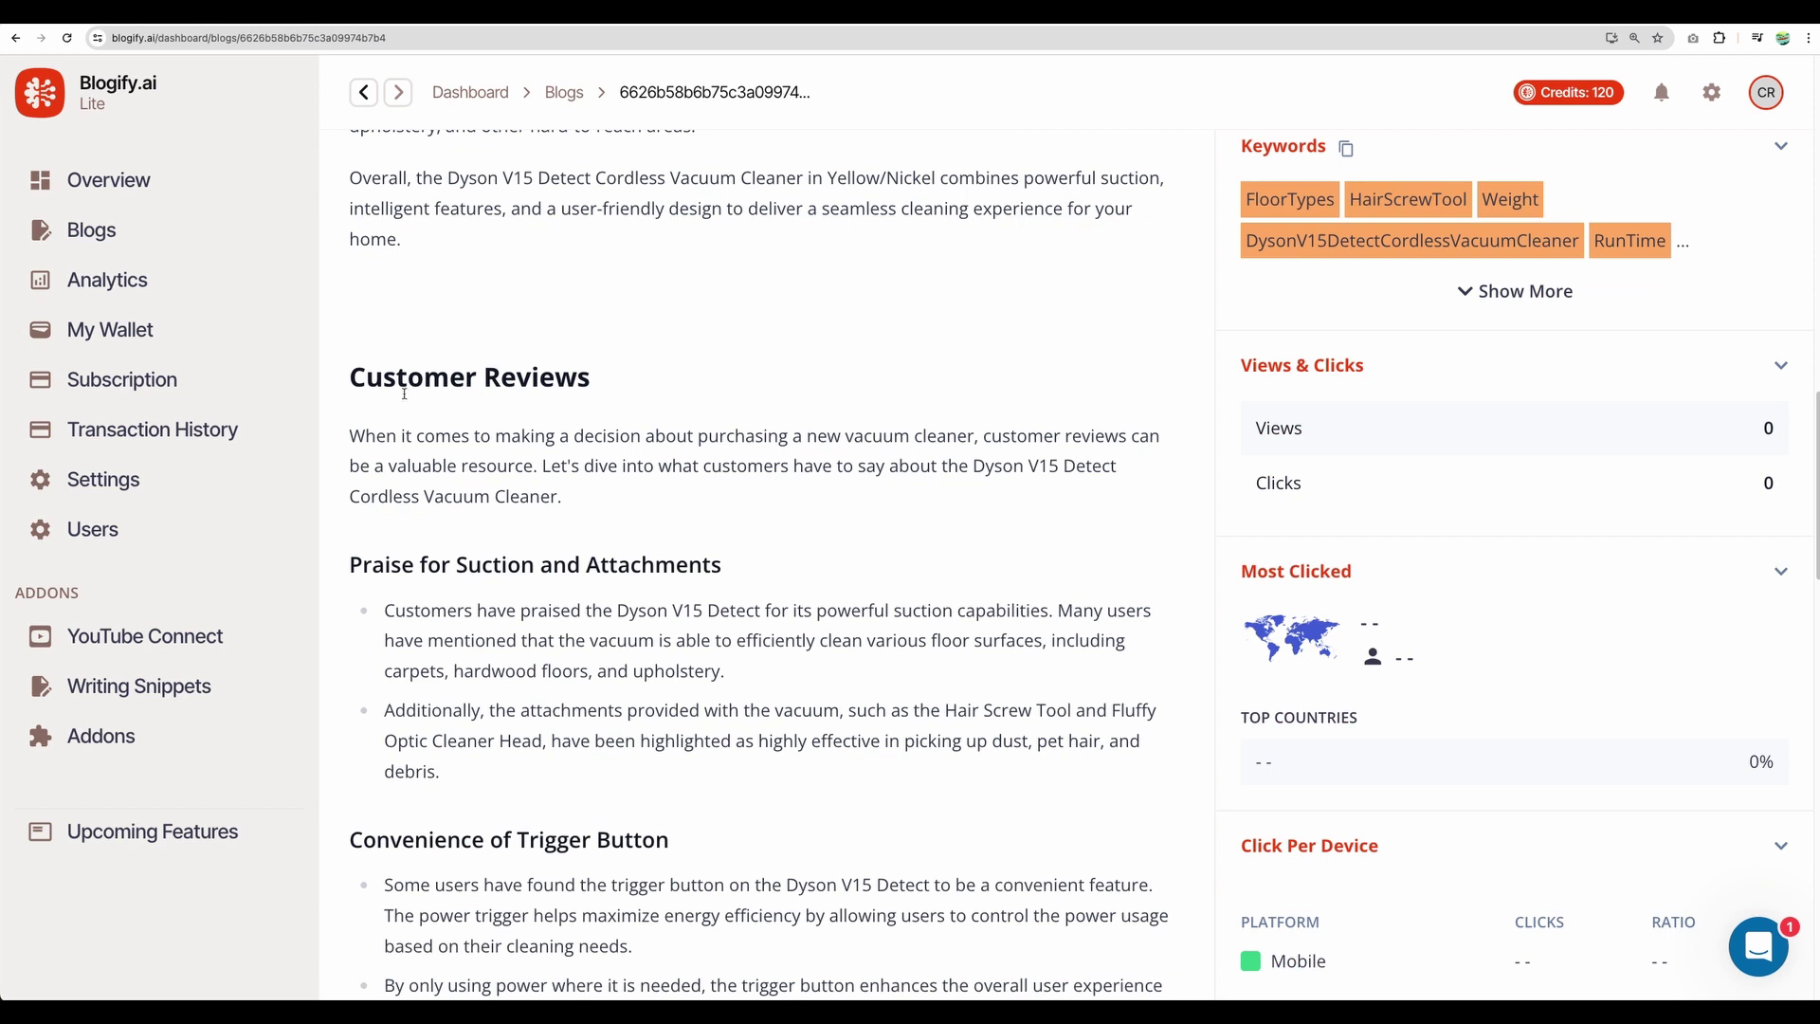
pyautogui.moveTo(380, 374); pyautogui.dragTo(608, 497)
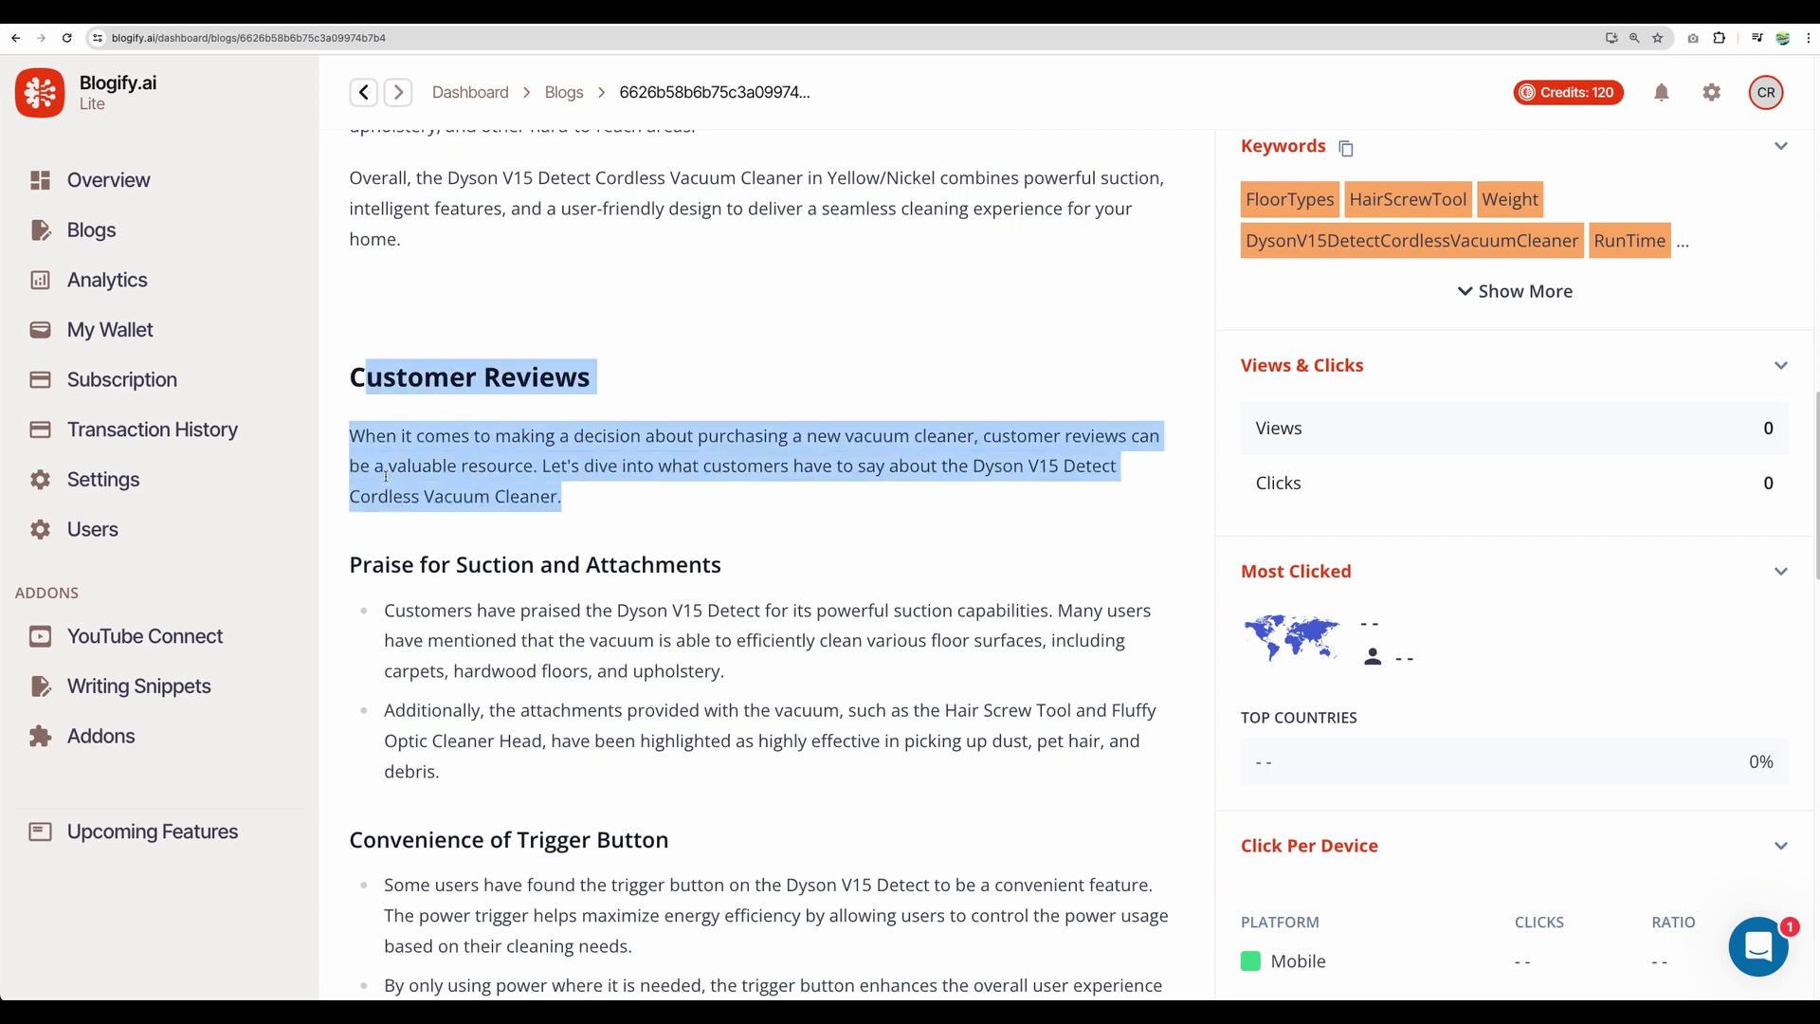
pyautogui.scroll(-1, 589, 522)
pyautogui.click(480, 321)
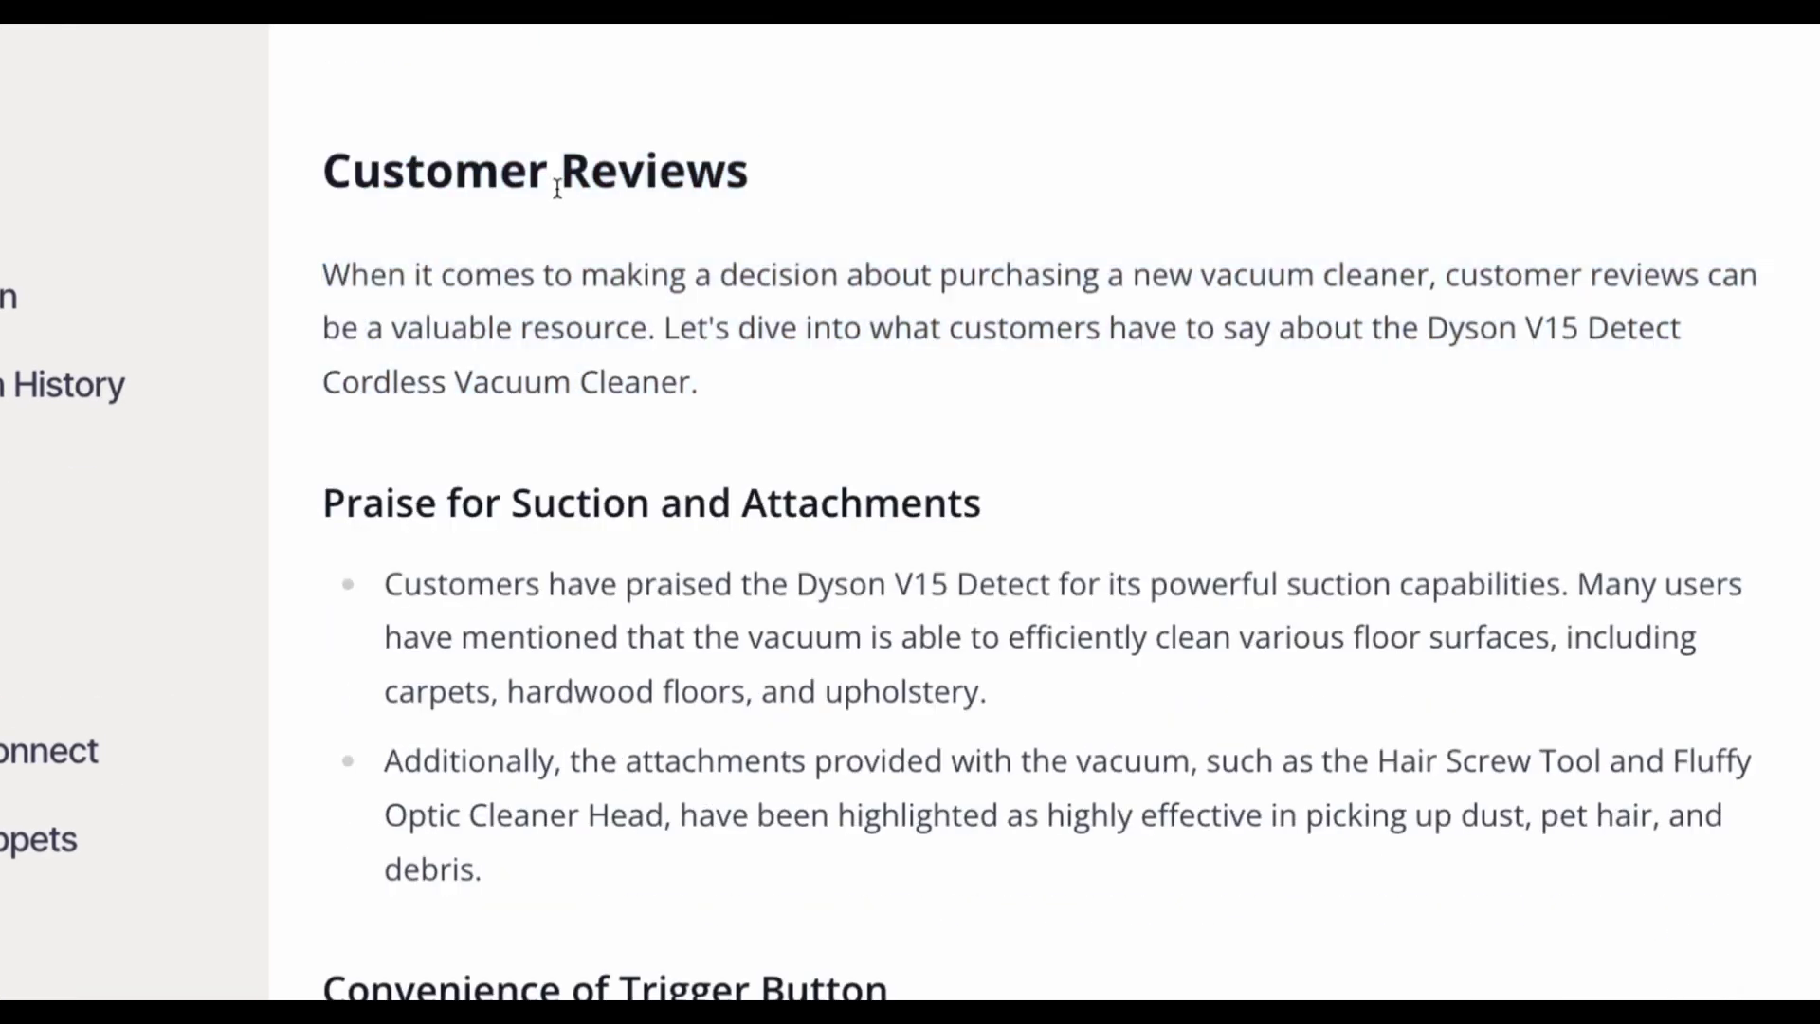
pyautogui.scroll(-1, 325, 503)
pyautogui.moveTo(323, 470); pyautogui.dragTo(977, 475)
pyautogui.scroll(-10, 975, 479)
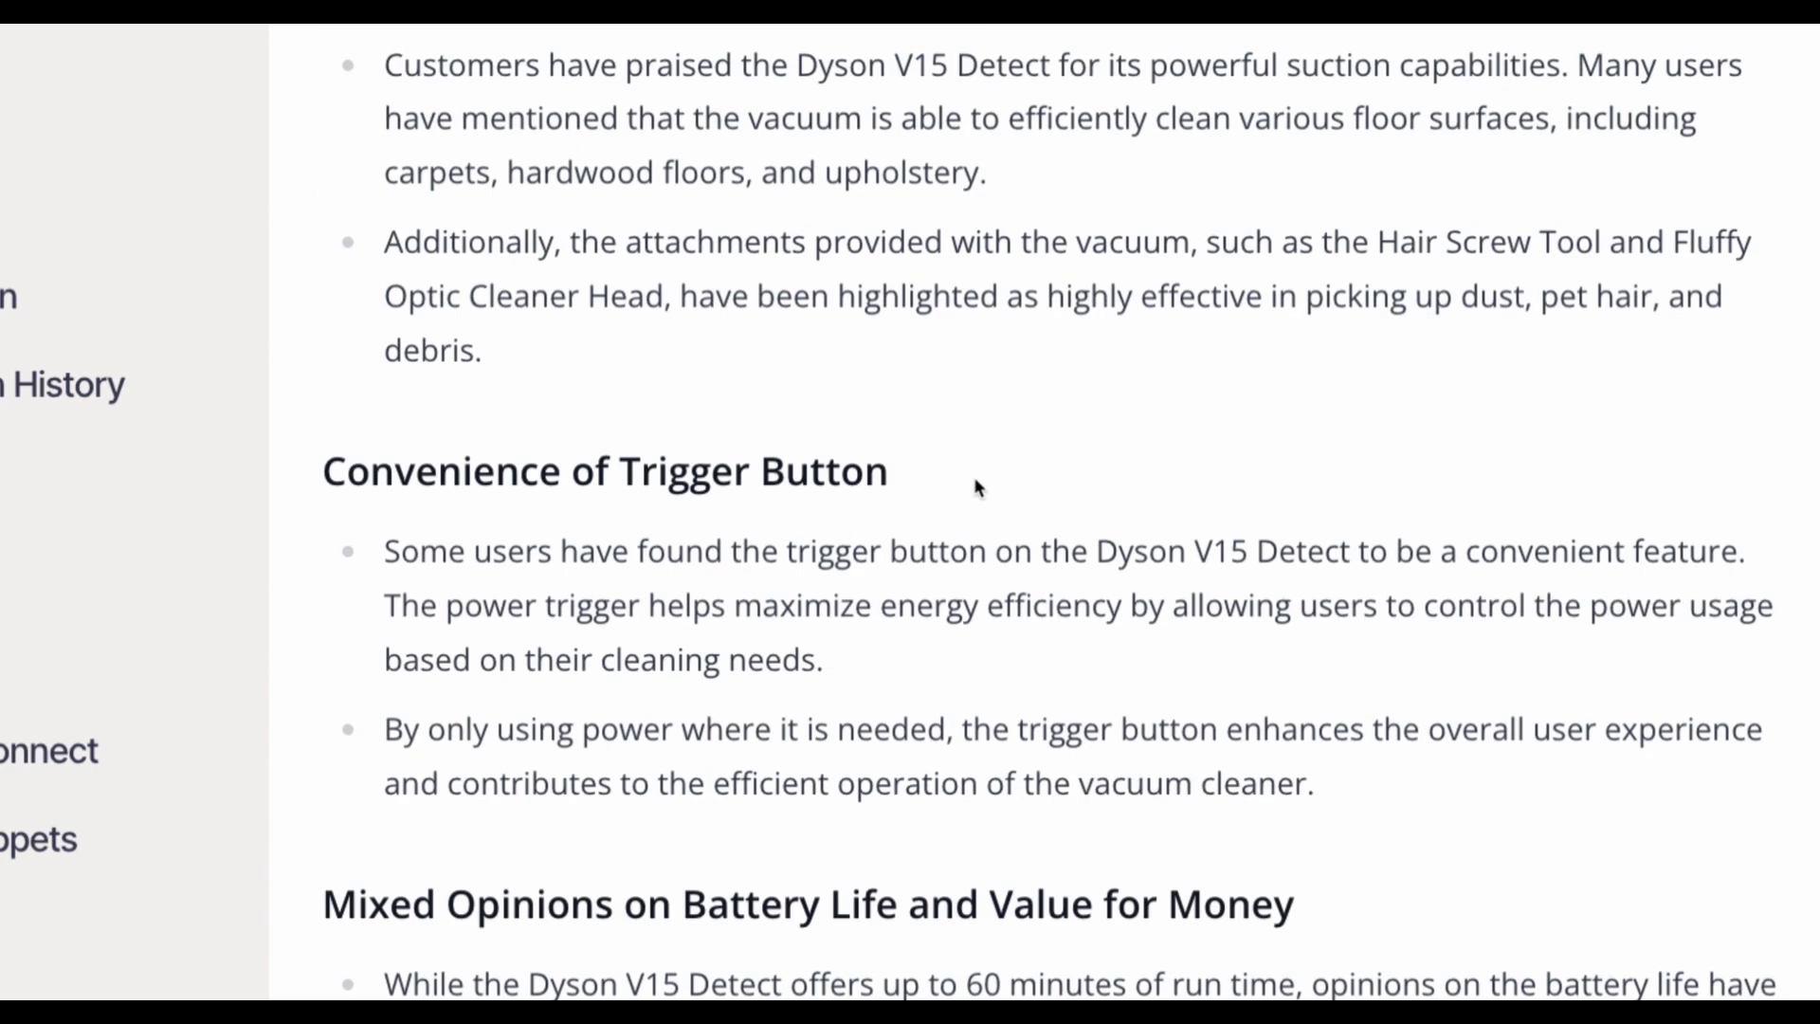
pyautogui.moveTo(413, 438); pyautogui.dragTo(1053, 520)
pyautogui.scroll(-9, 1009, 623)
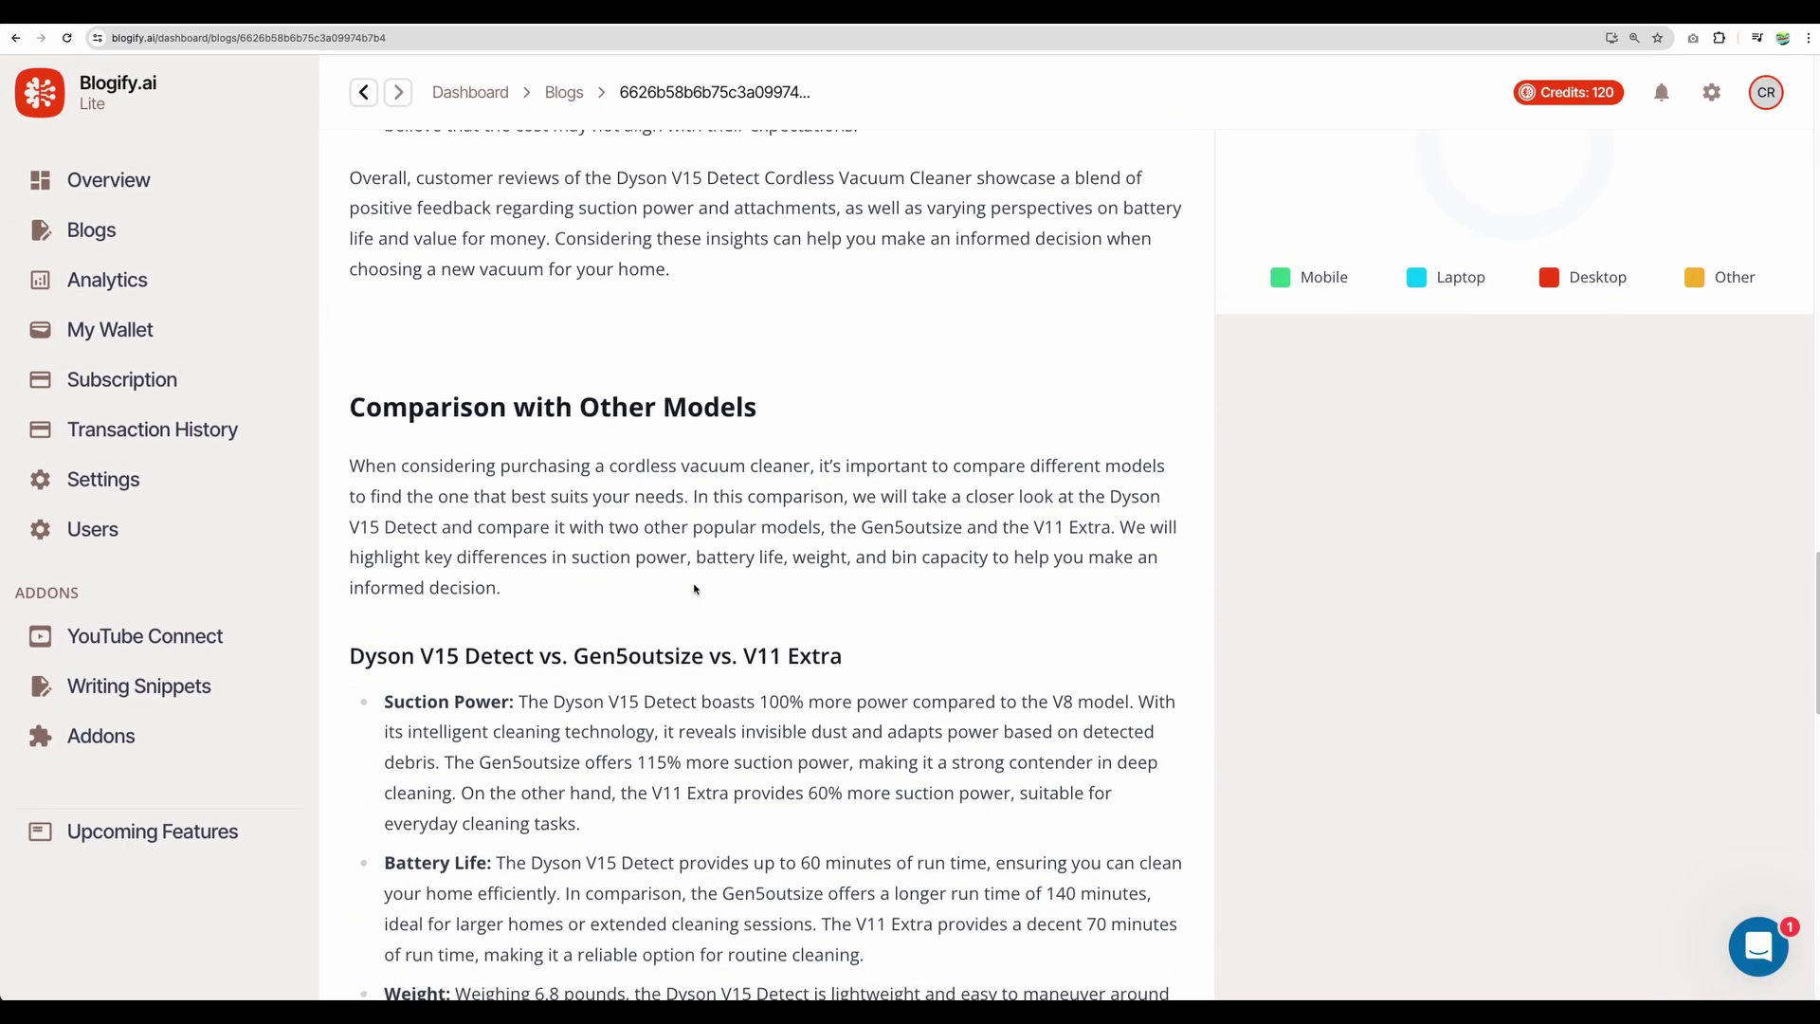
pyautogui.scroll(1, 694, 588)
pyautogui.scroll(-7, 693, 585)
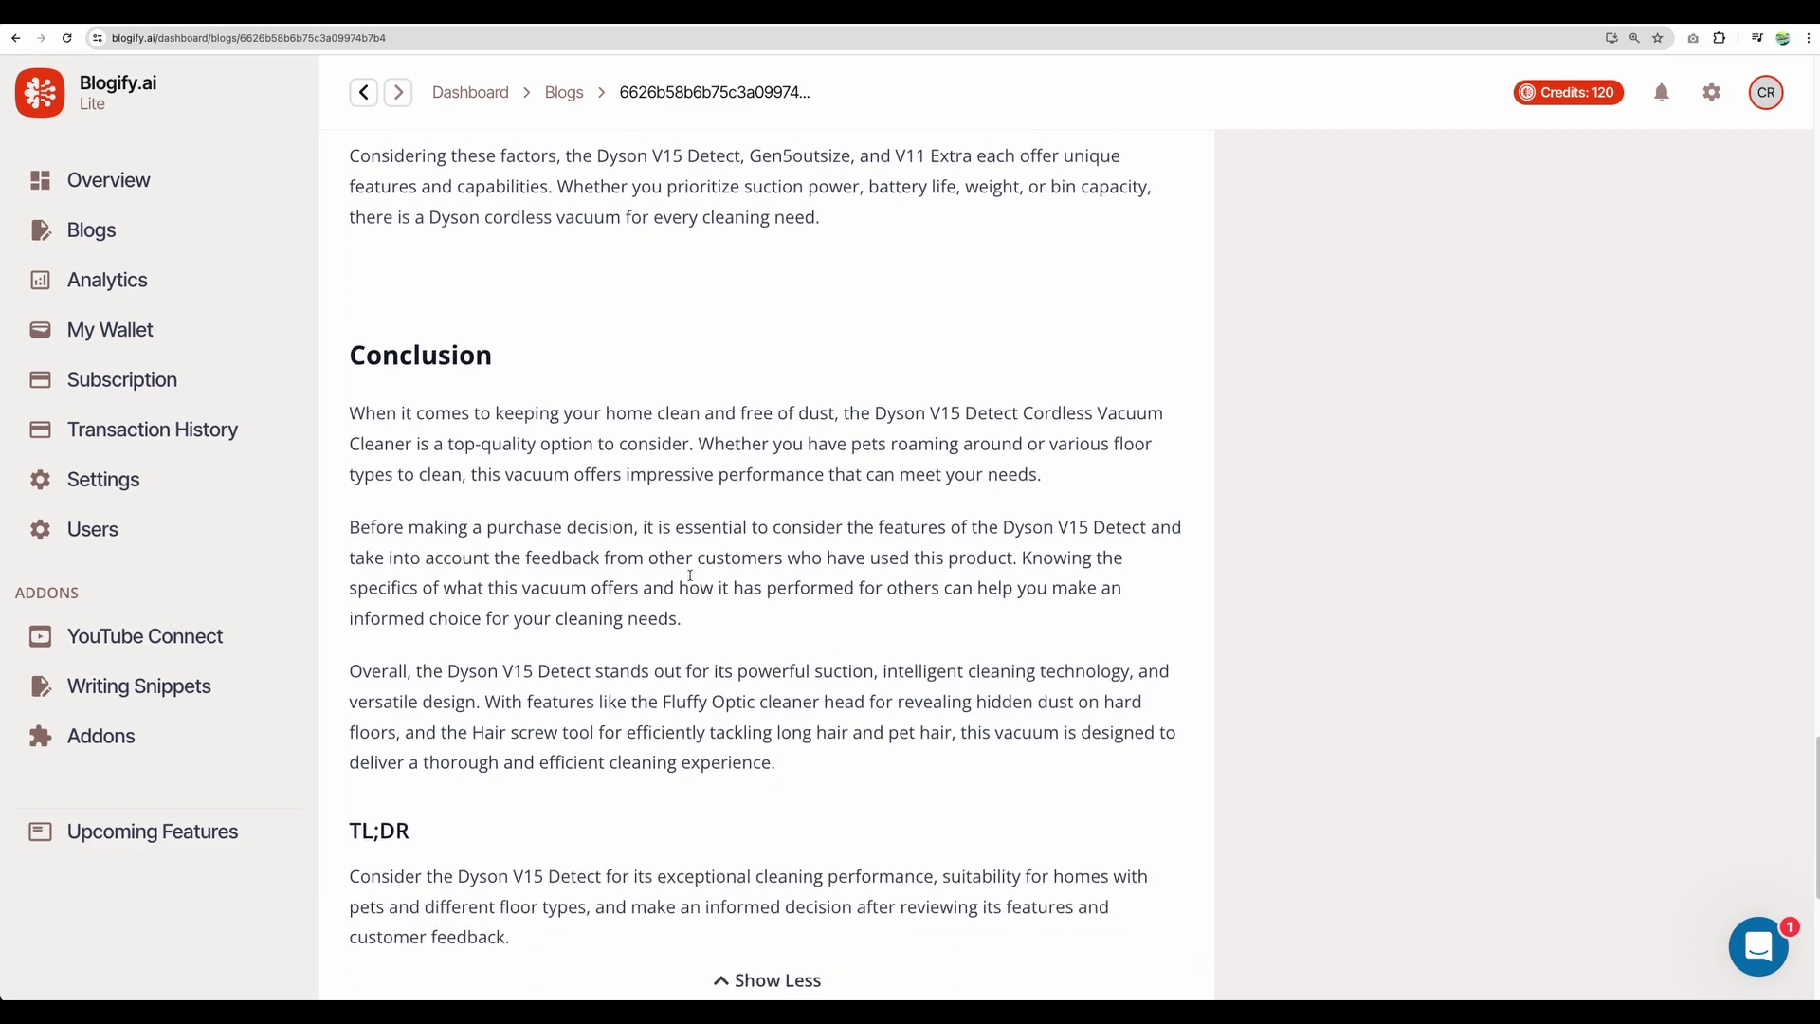
pyautogui.scroll(15, 691, 579)
pyautogui.scroll(10, 689, 577)
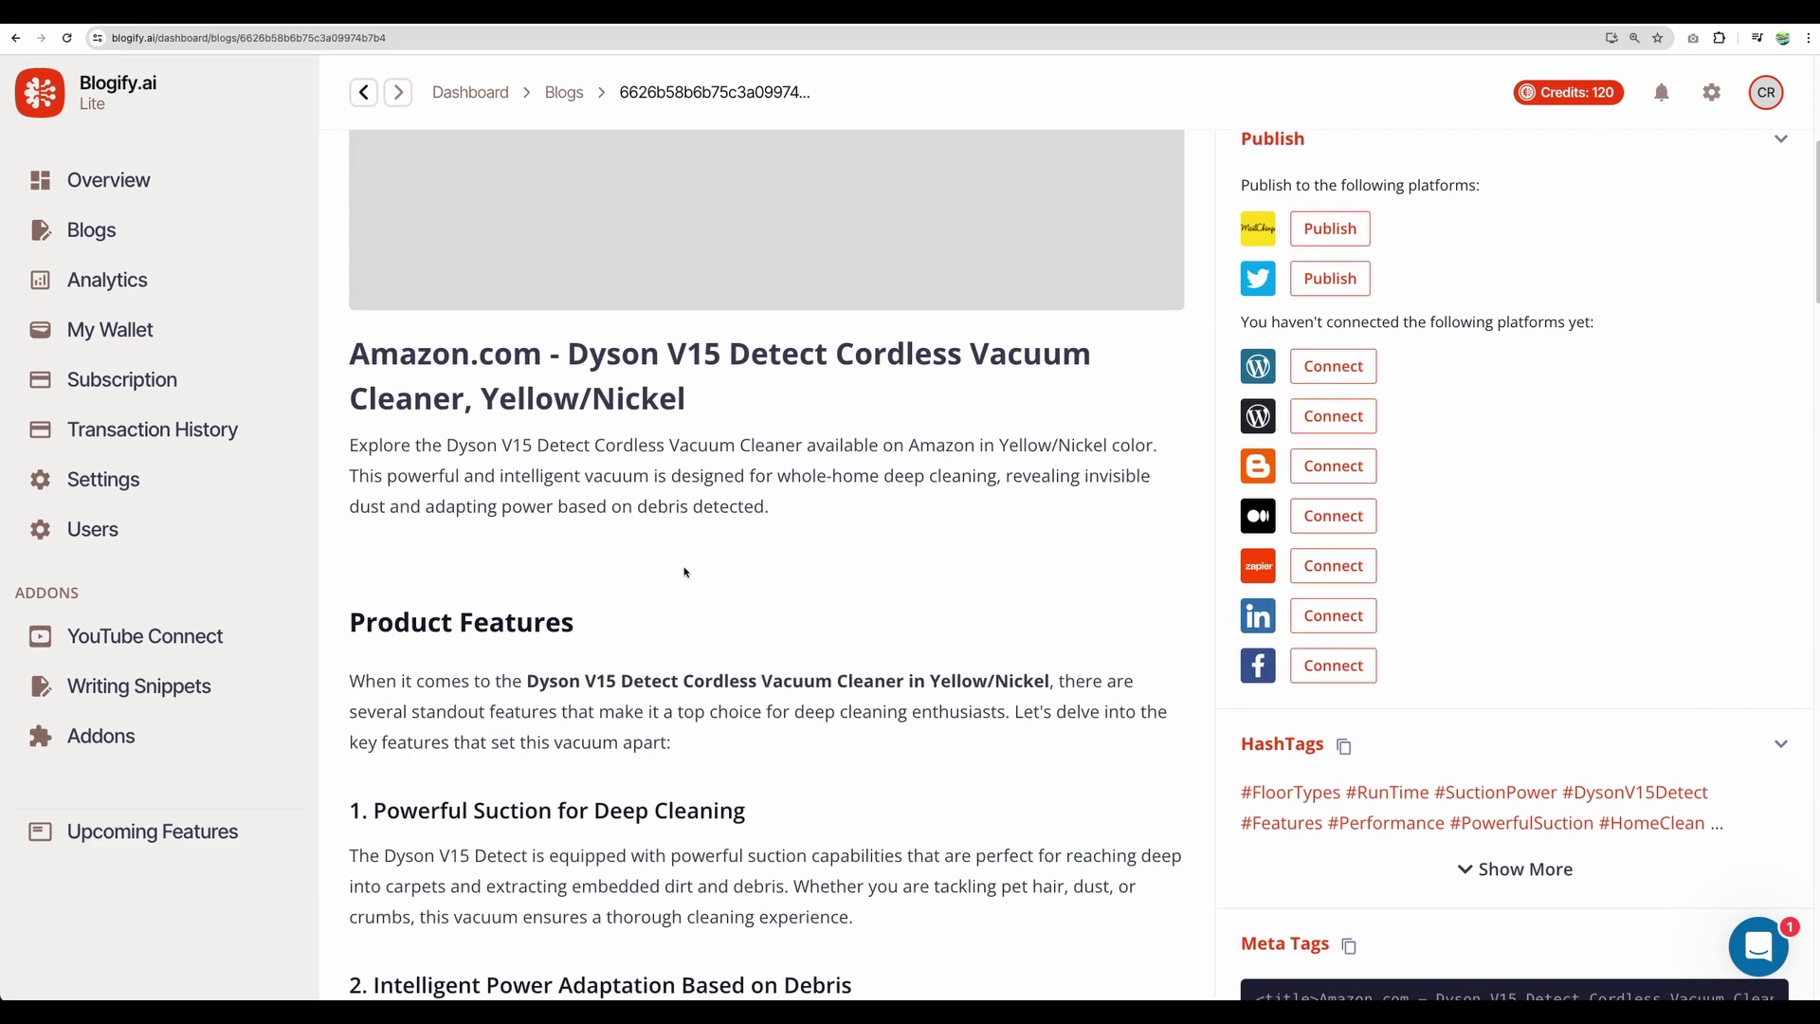
pyautogui.scroll(5, 688, 576)
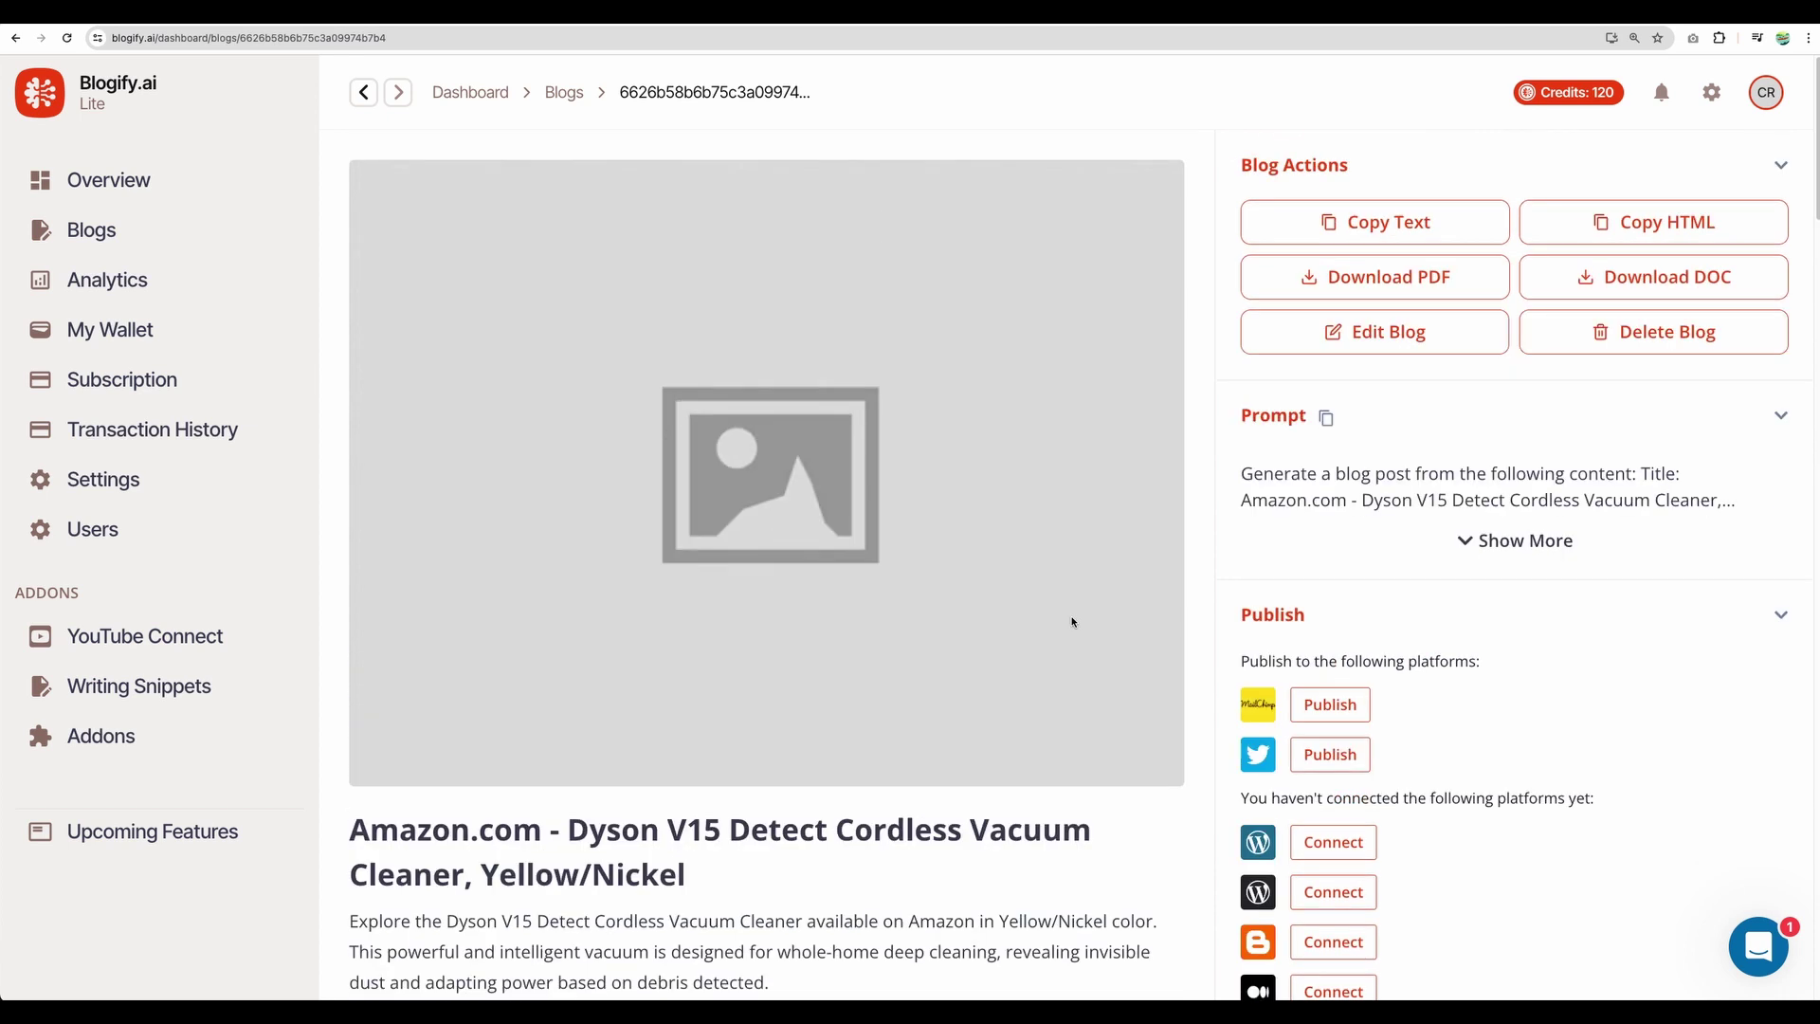
pyautogui.scroll(-3, 1011, 650)
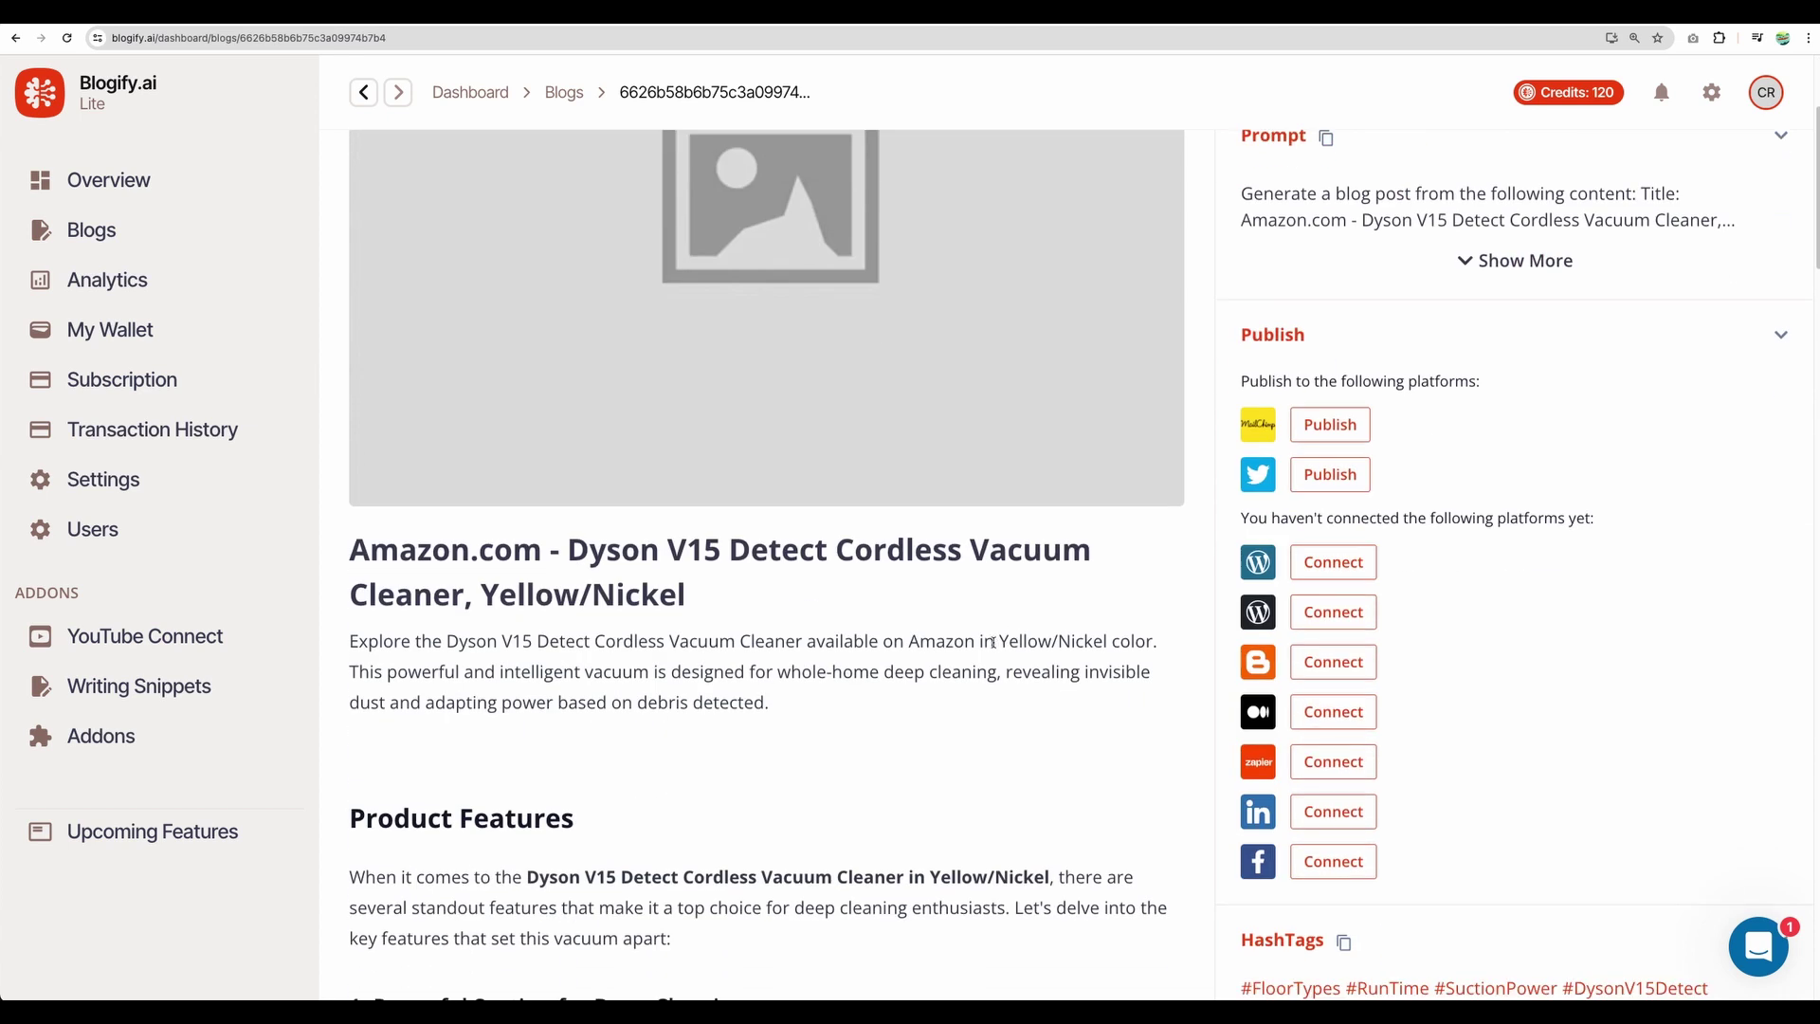
pyautogui.scroll(3, 990, 642)
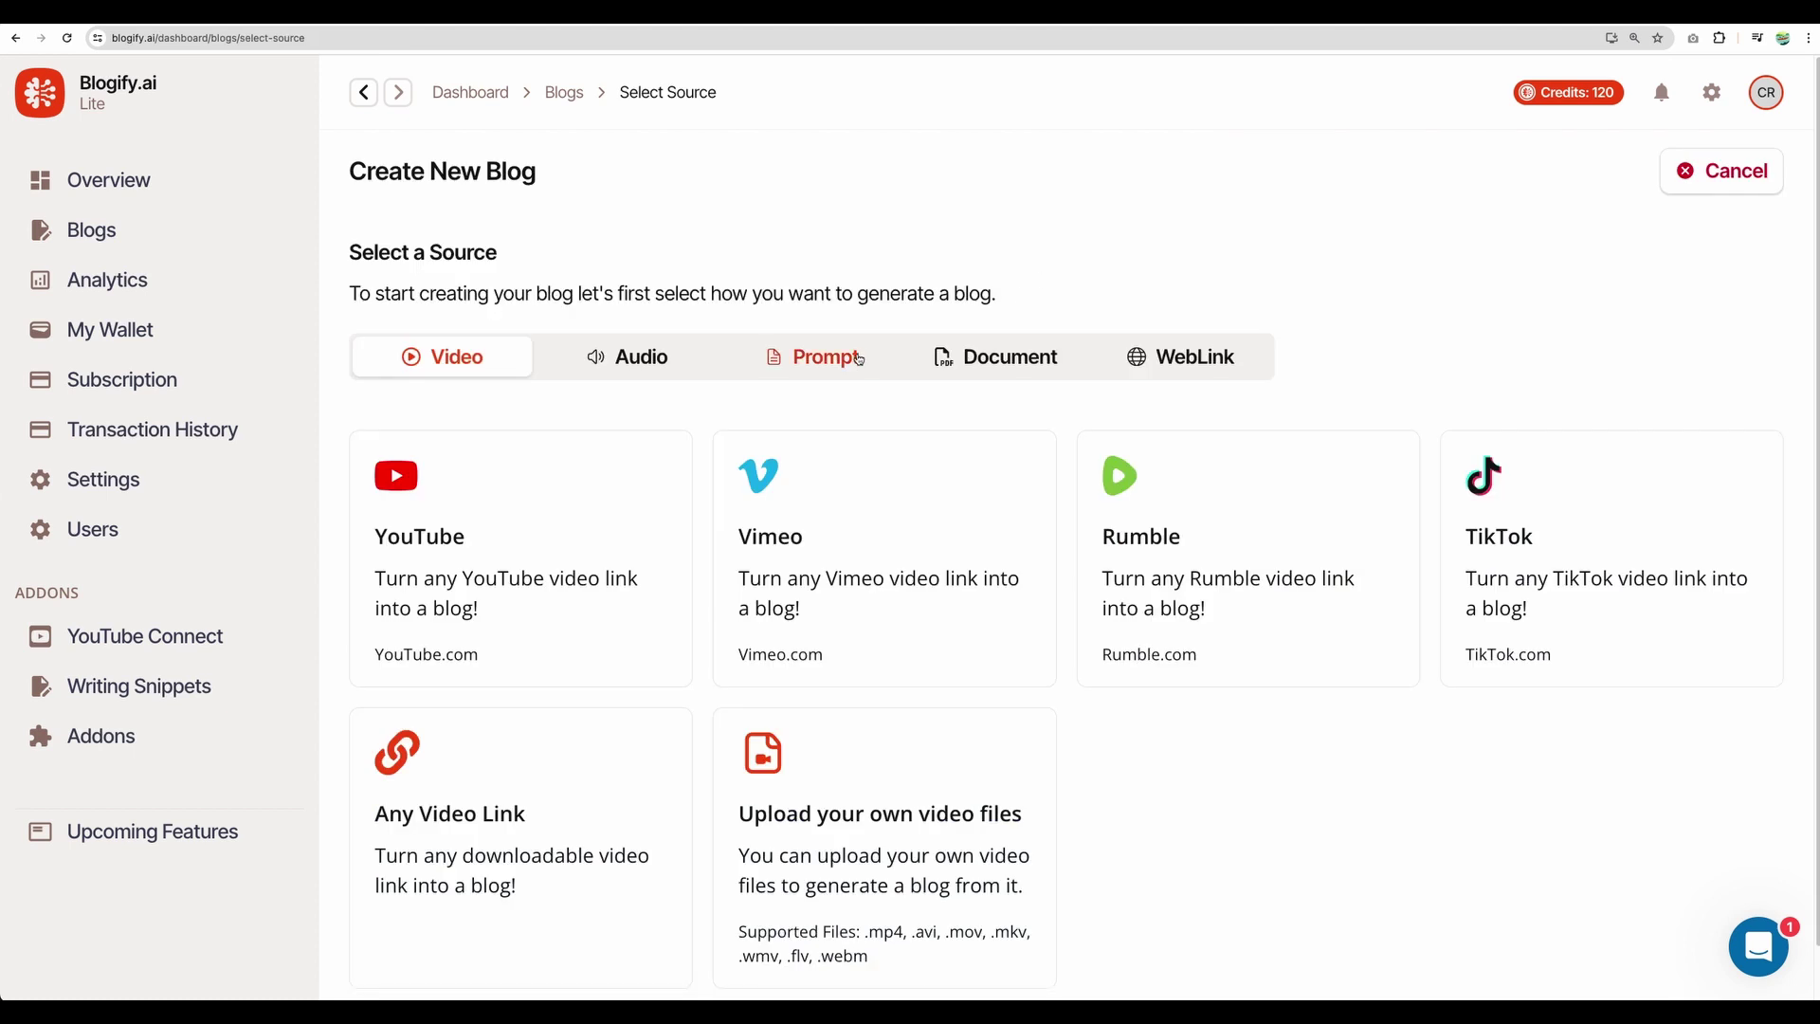
# Open the prompt-based blog ideas form, then go back to the AppSumo Blogify deal
pyautogui.click(821, 359)
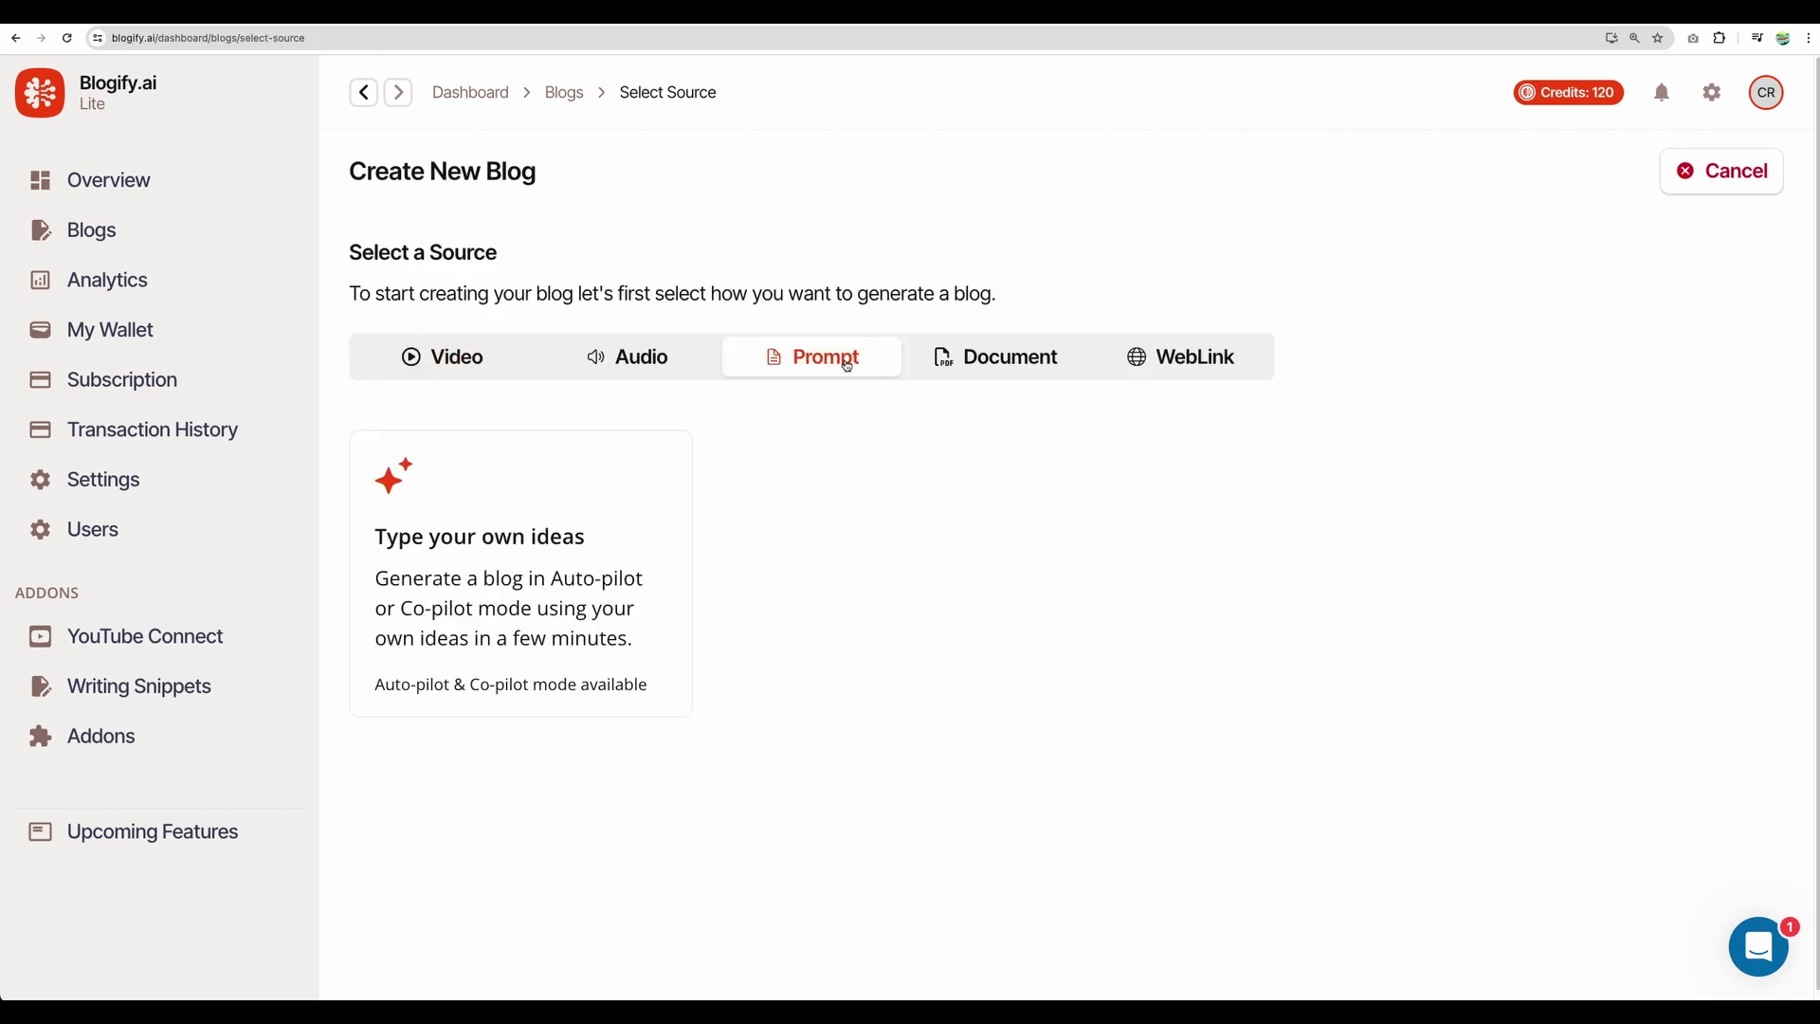
pyautogui.click(516, 555)
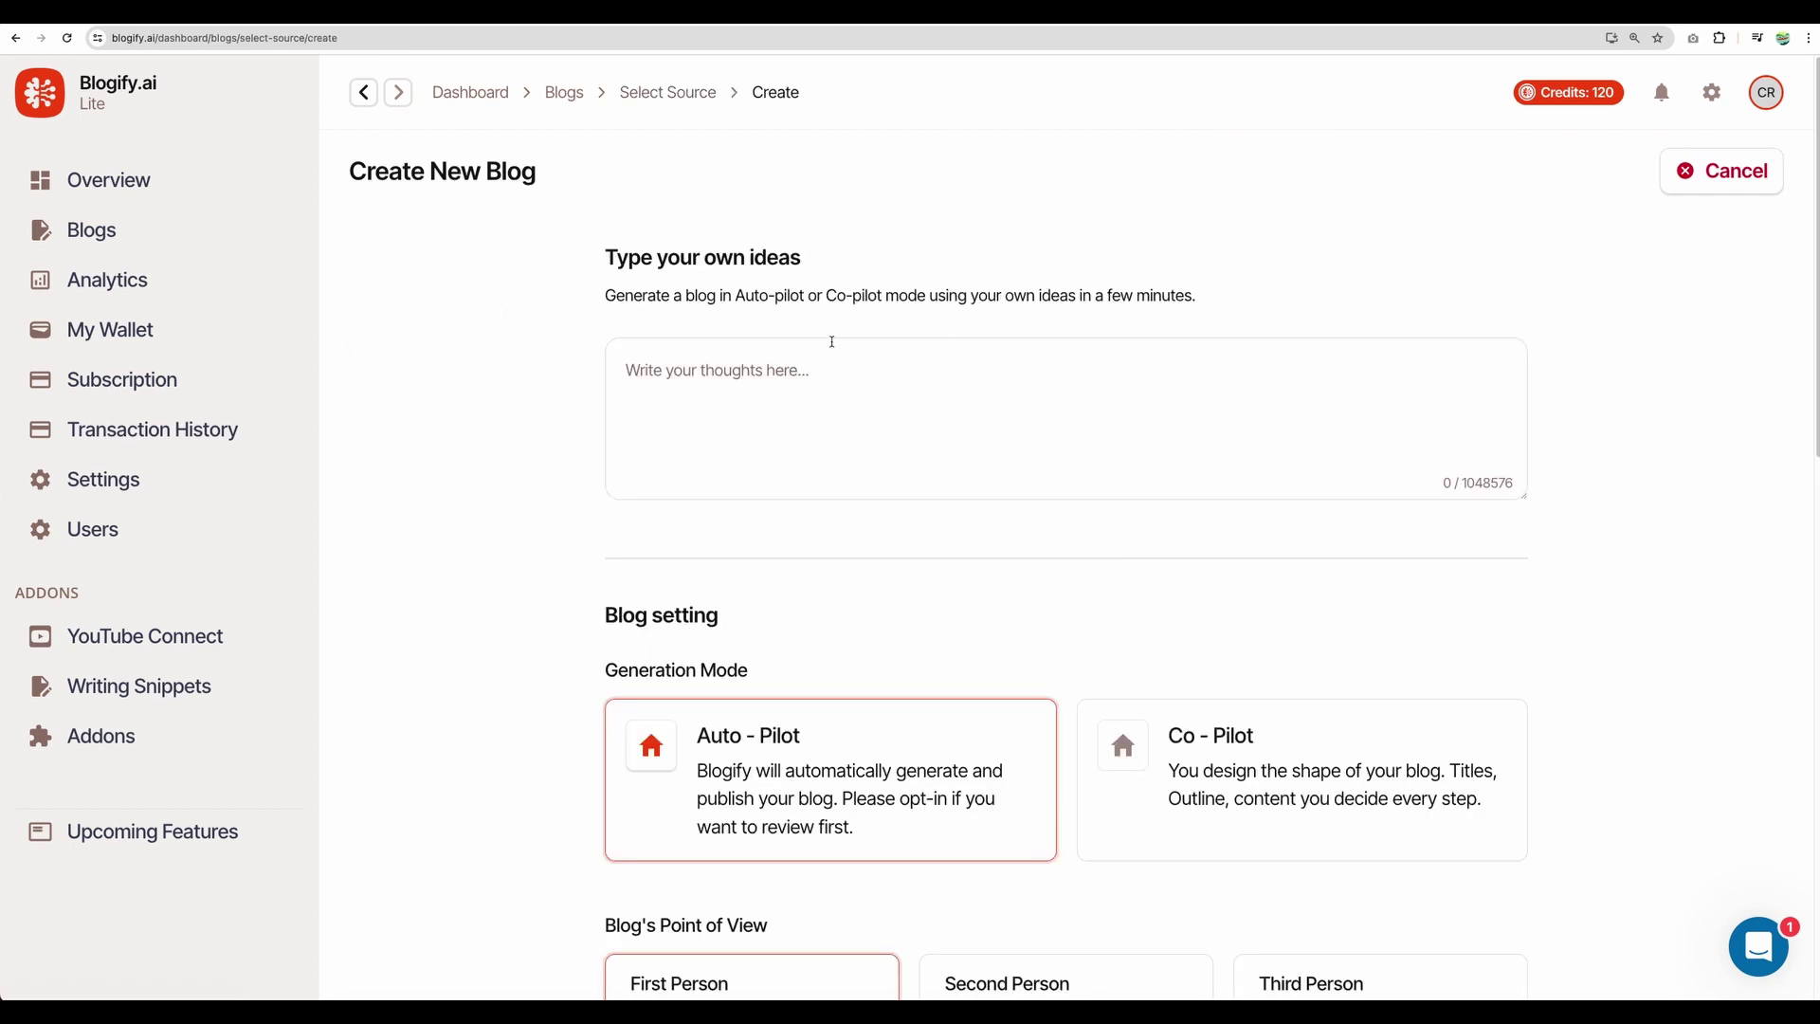
pyautogui.click(825, 340)
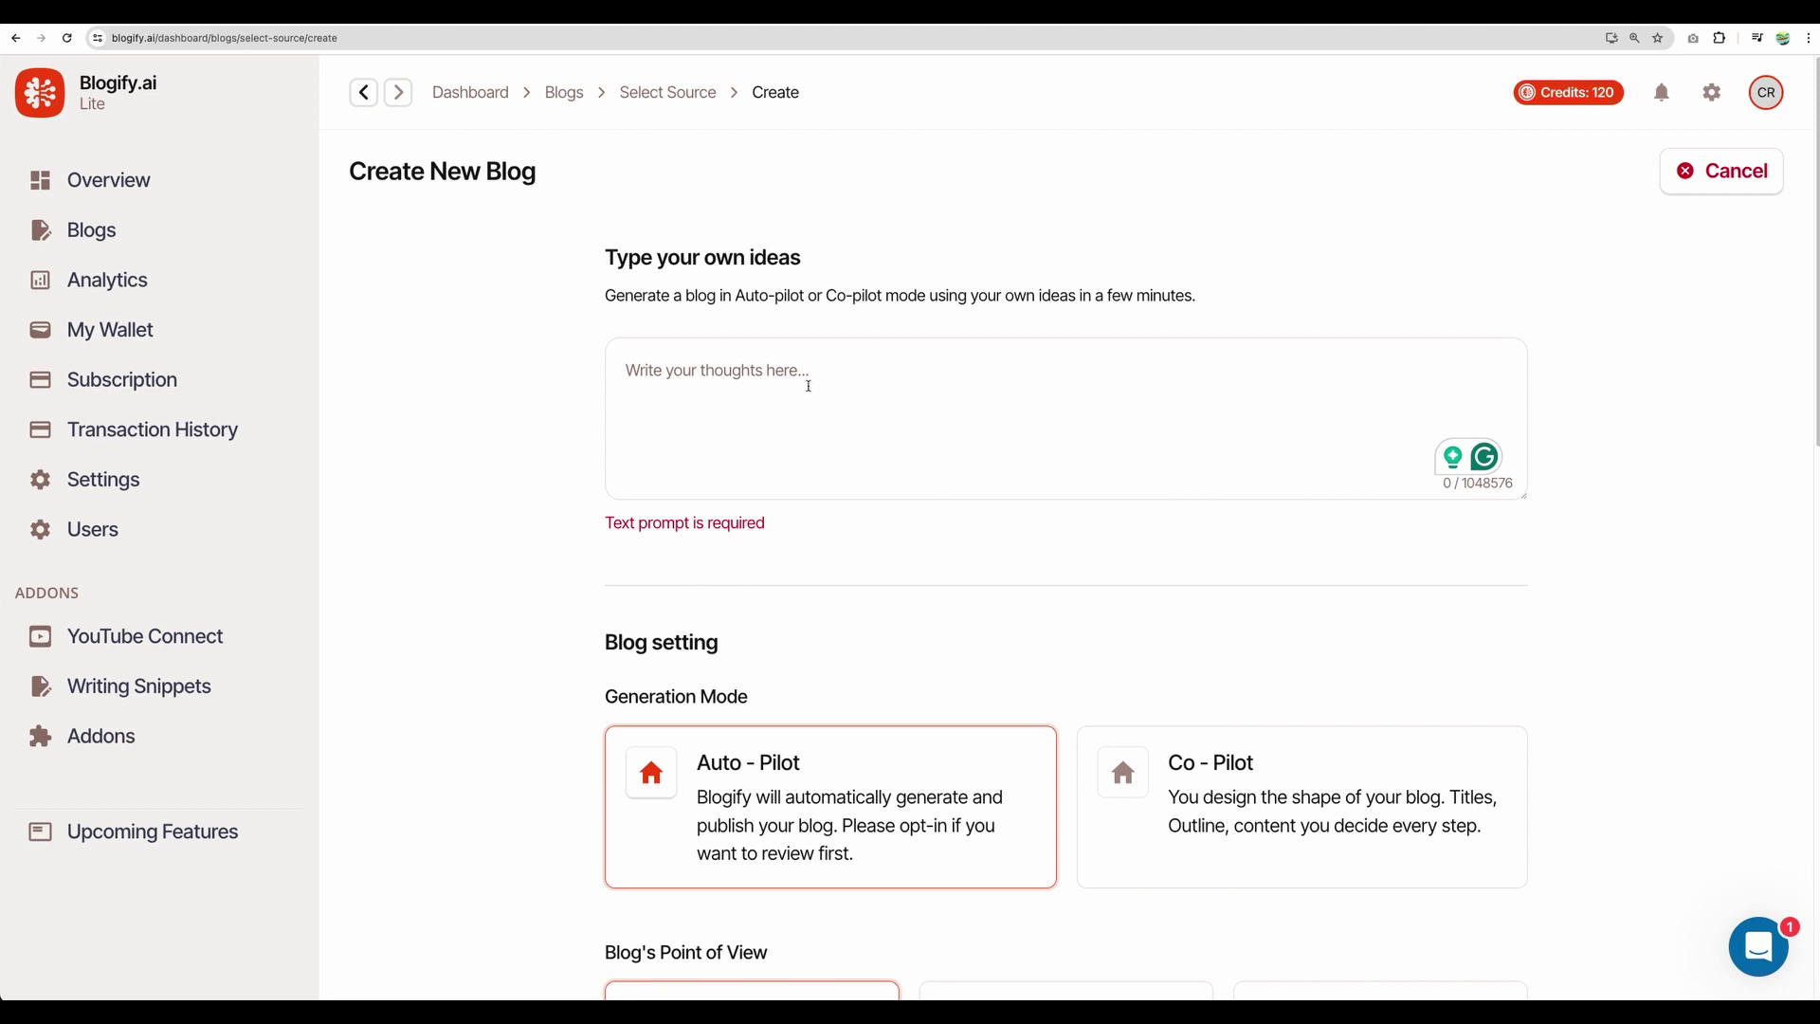
pyautogui.click(804, 382)
pyautogui.scroll(-9, 814, 411)
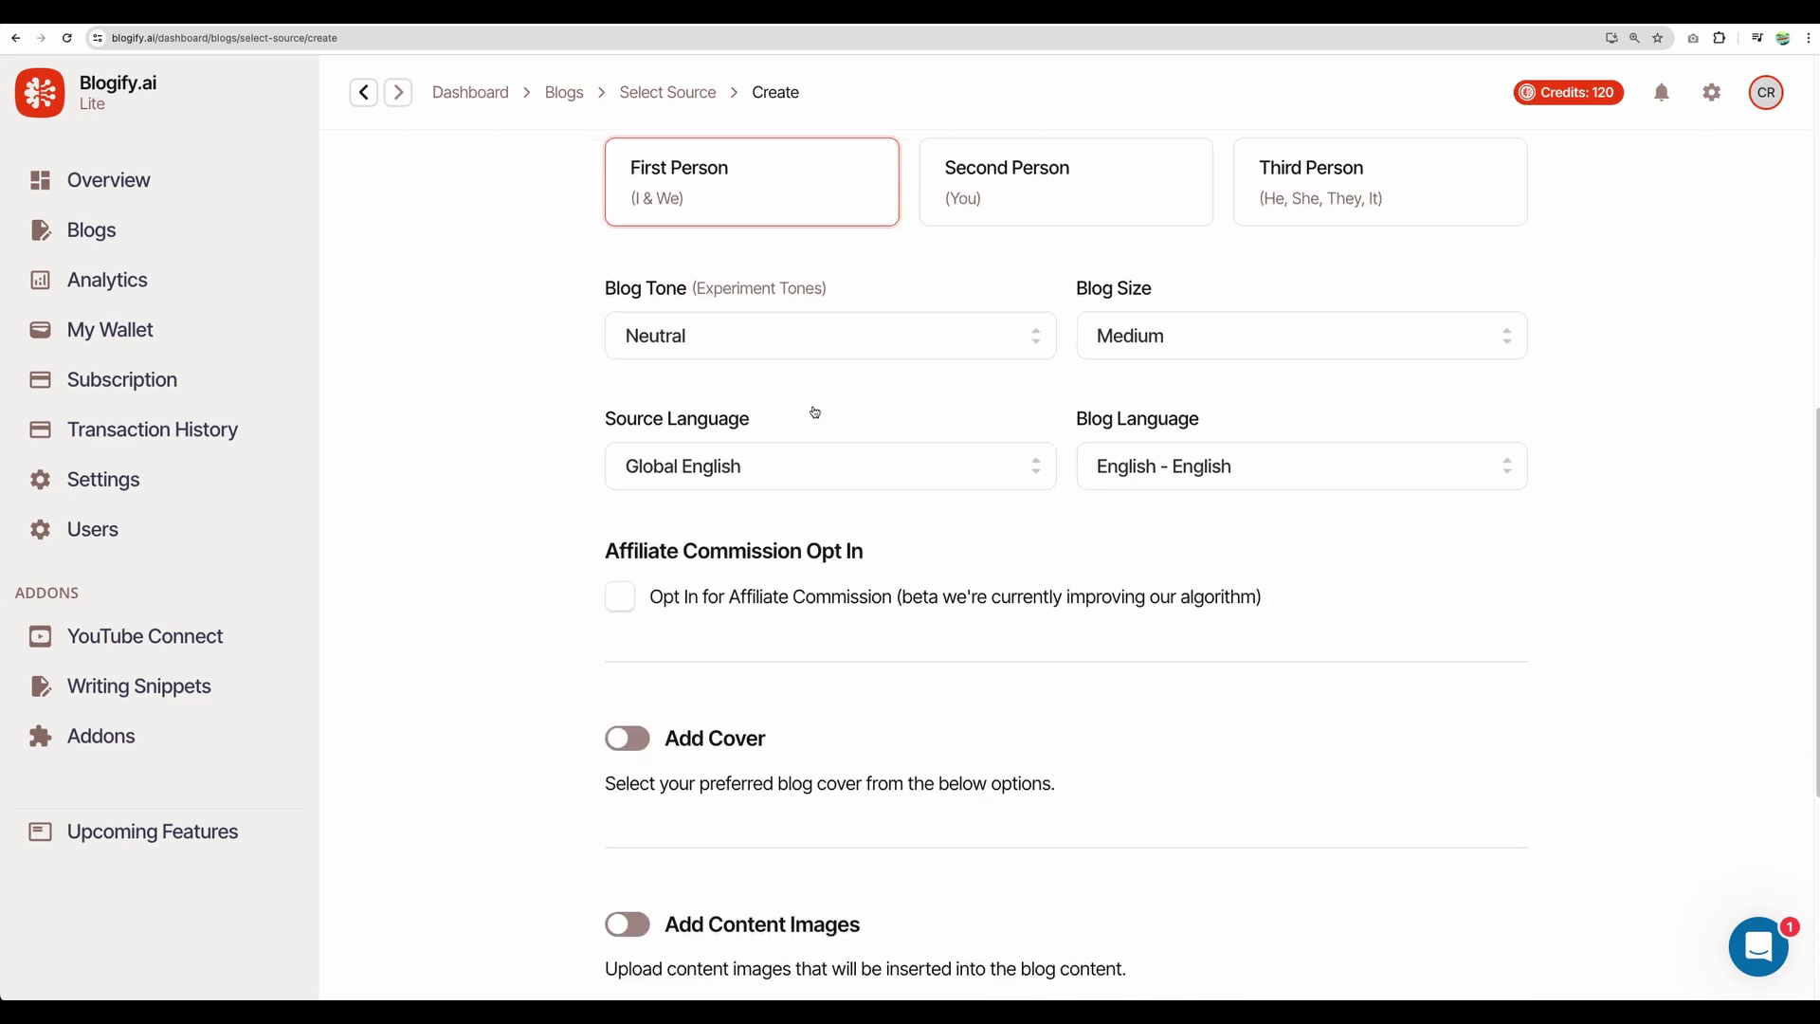
pyautogui.scroll(9, 813, 411)
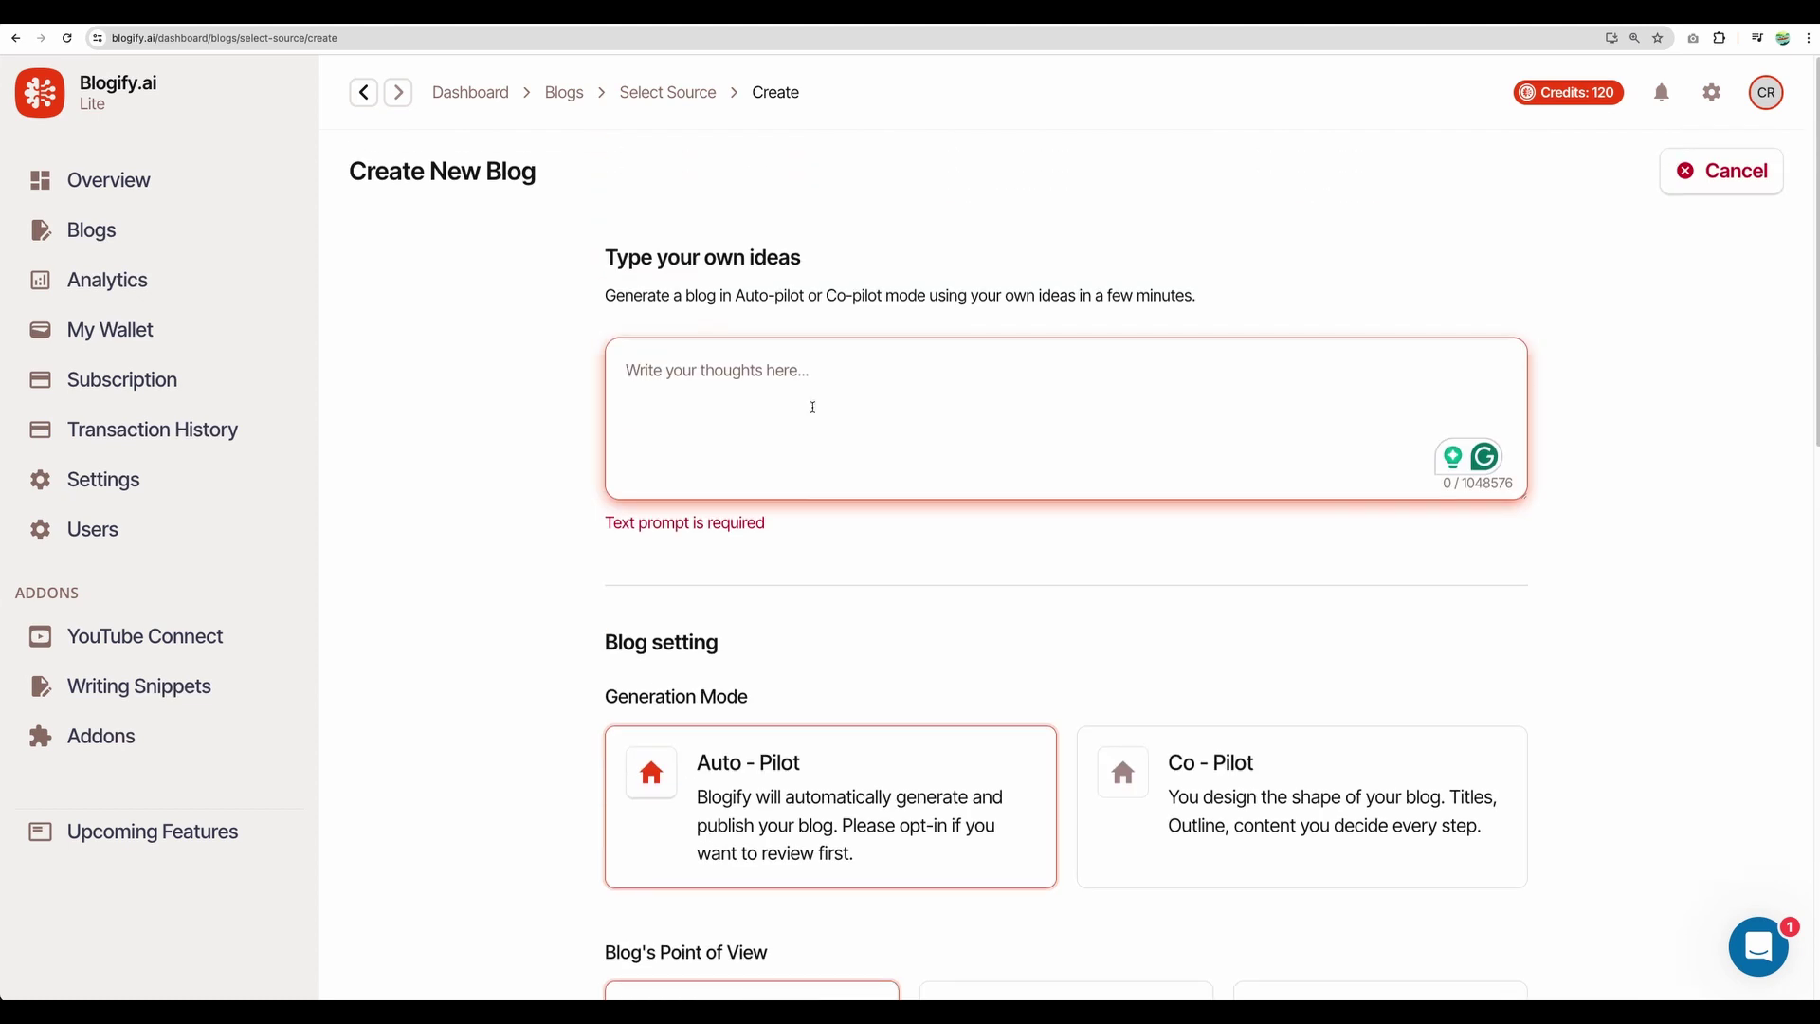
pyautogui.click(313, 12)
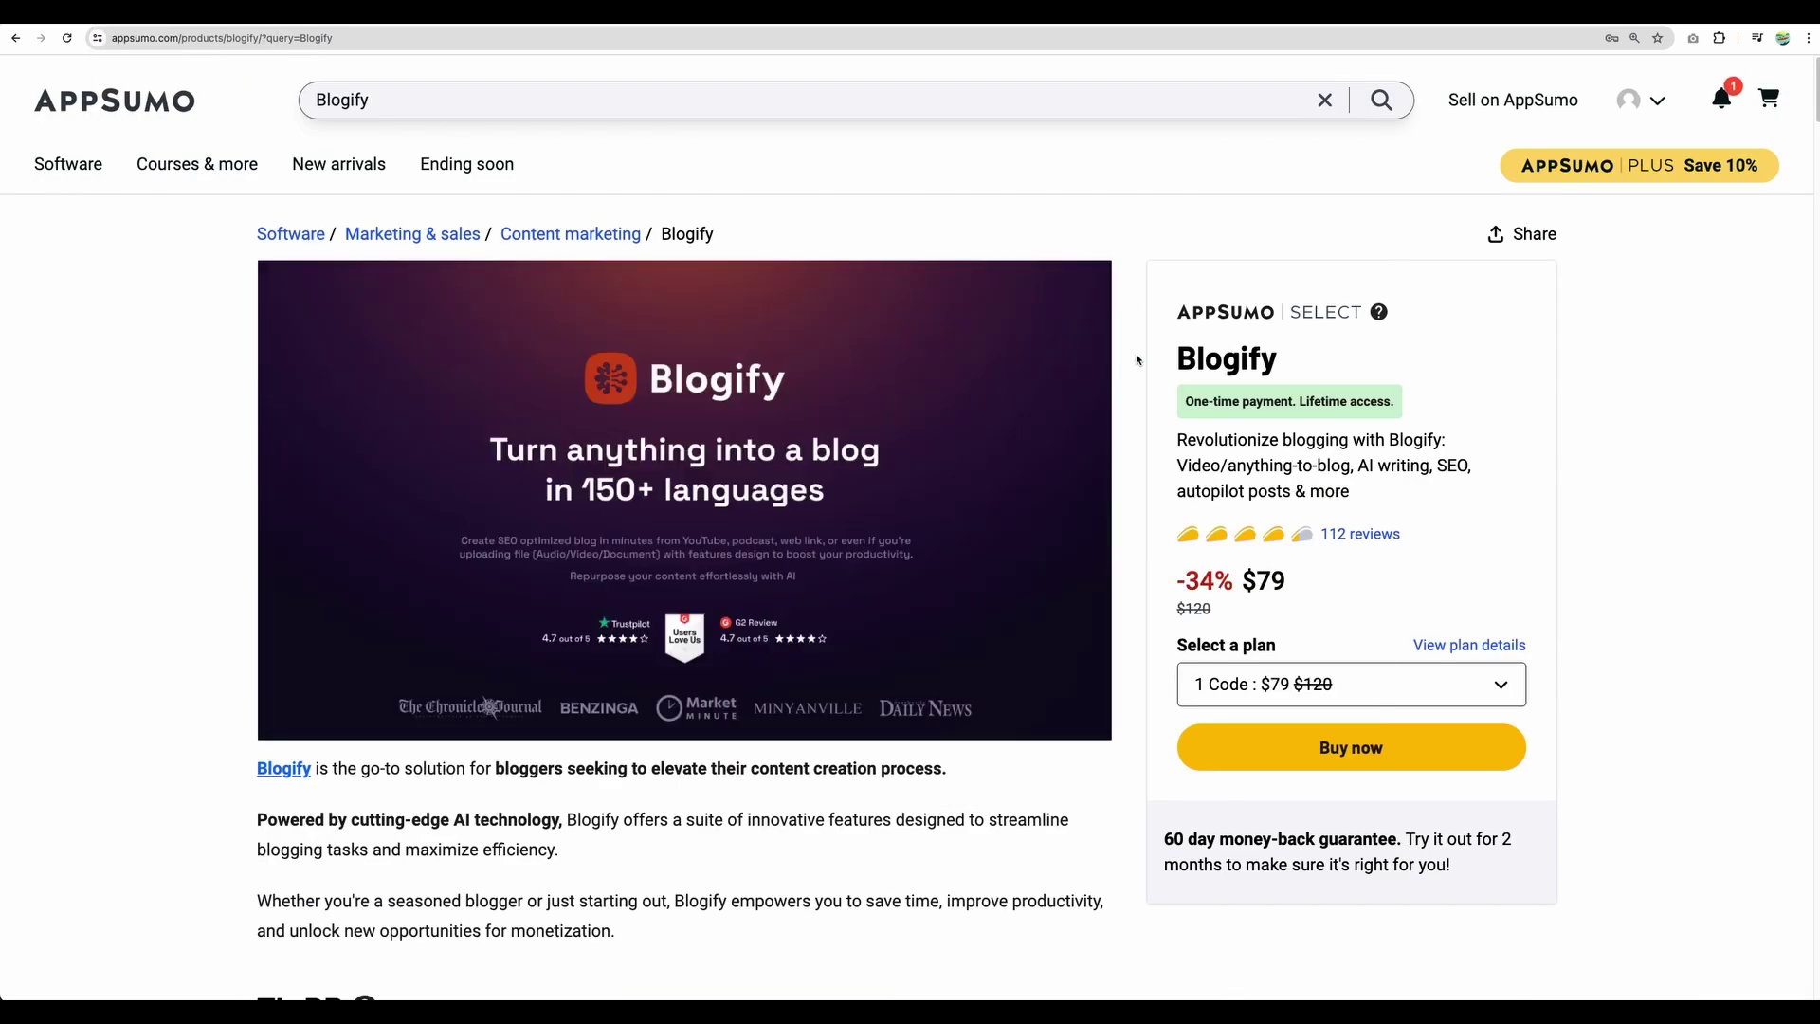
# Scroll the AppSumo Blogify overview down to the integrations image and back
pyautogui.scroll(-20, 1138, 359)
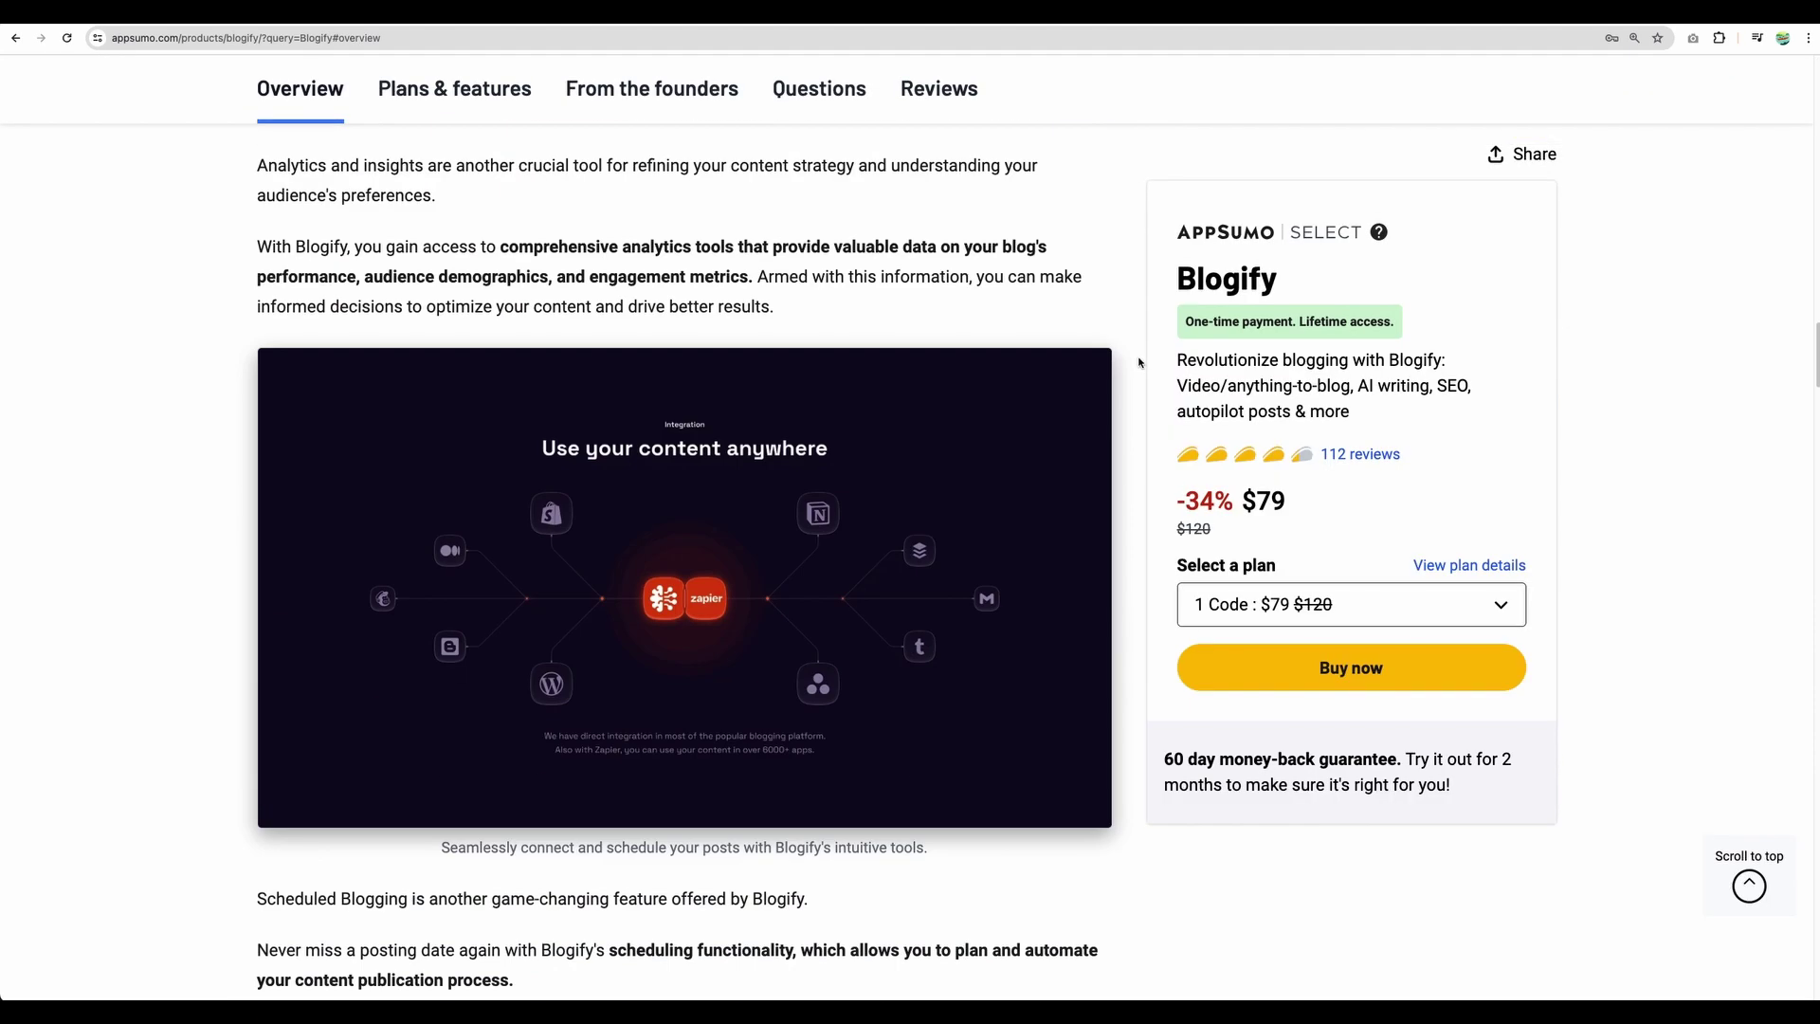
pyautogui.scroll(-1, 1142, 356)
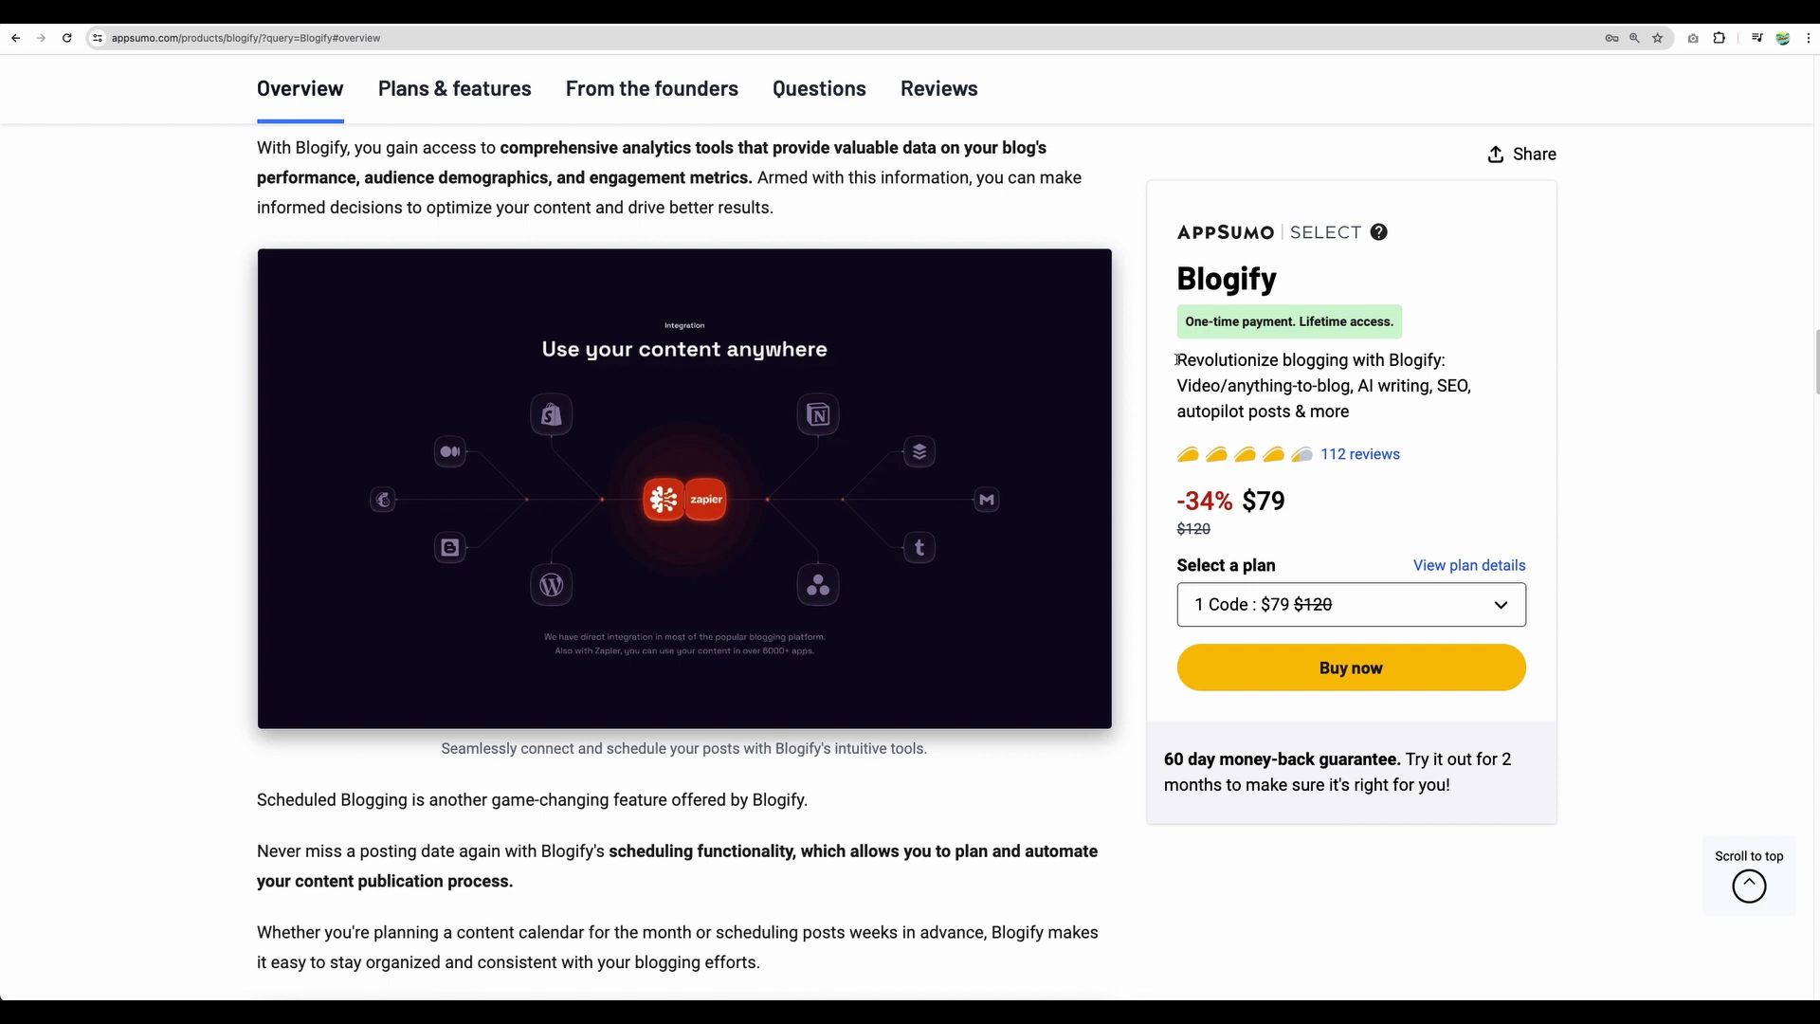
pyautogui.scroll(15, 1177, 359)
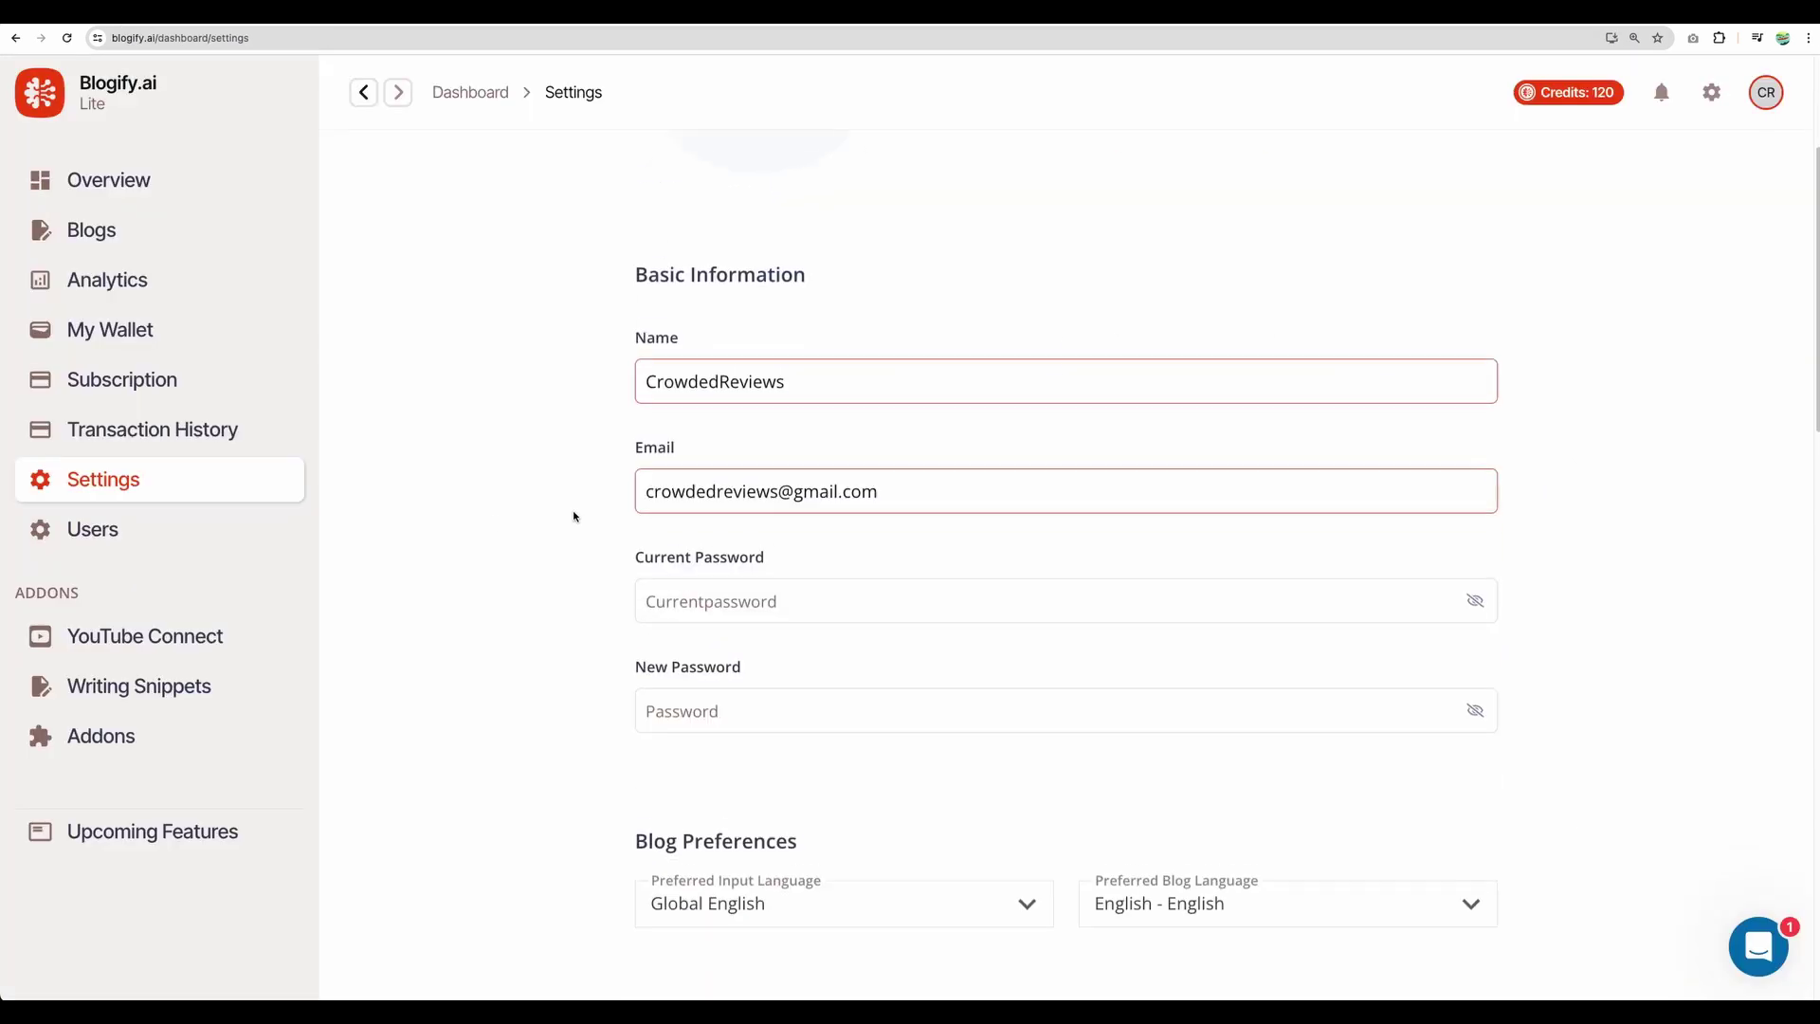
pyautogui.scroll(-10, 575, 516)
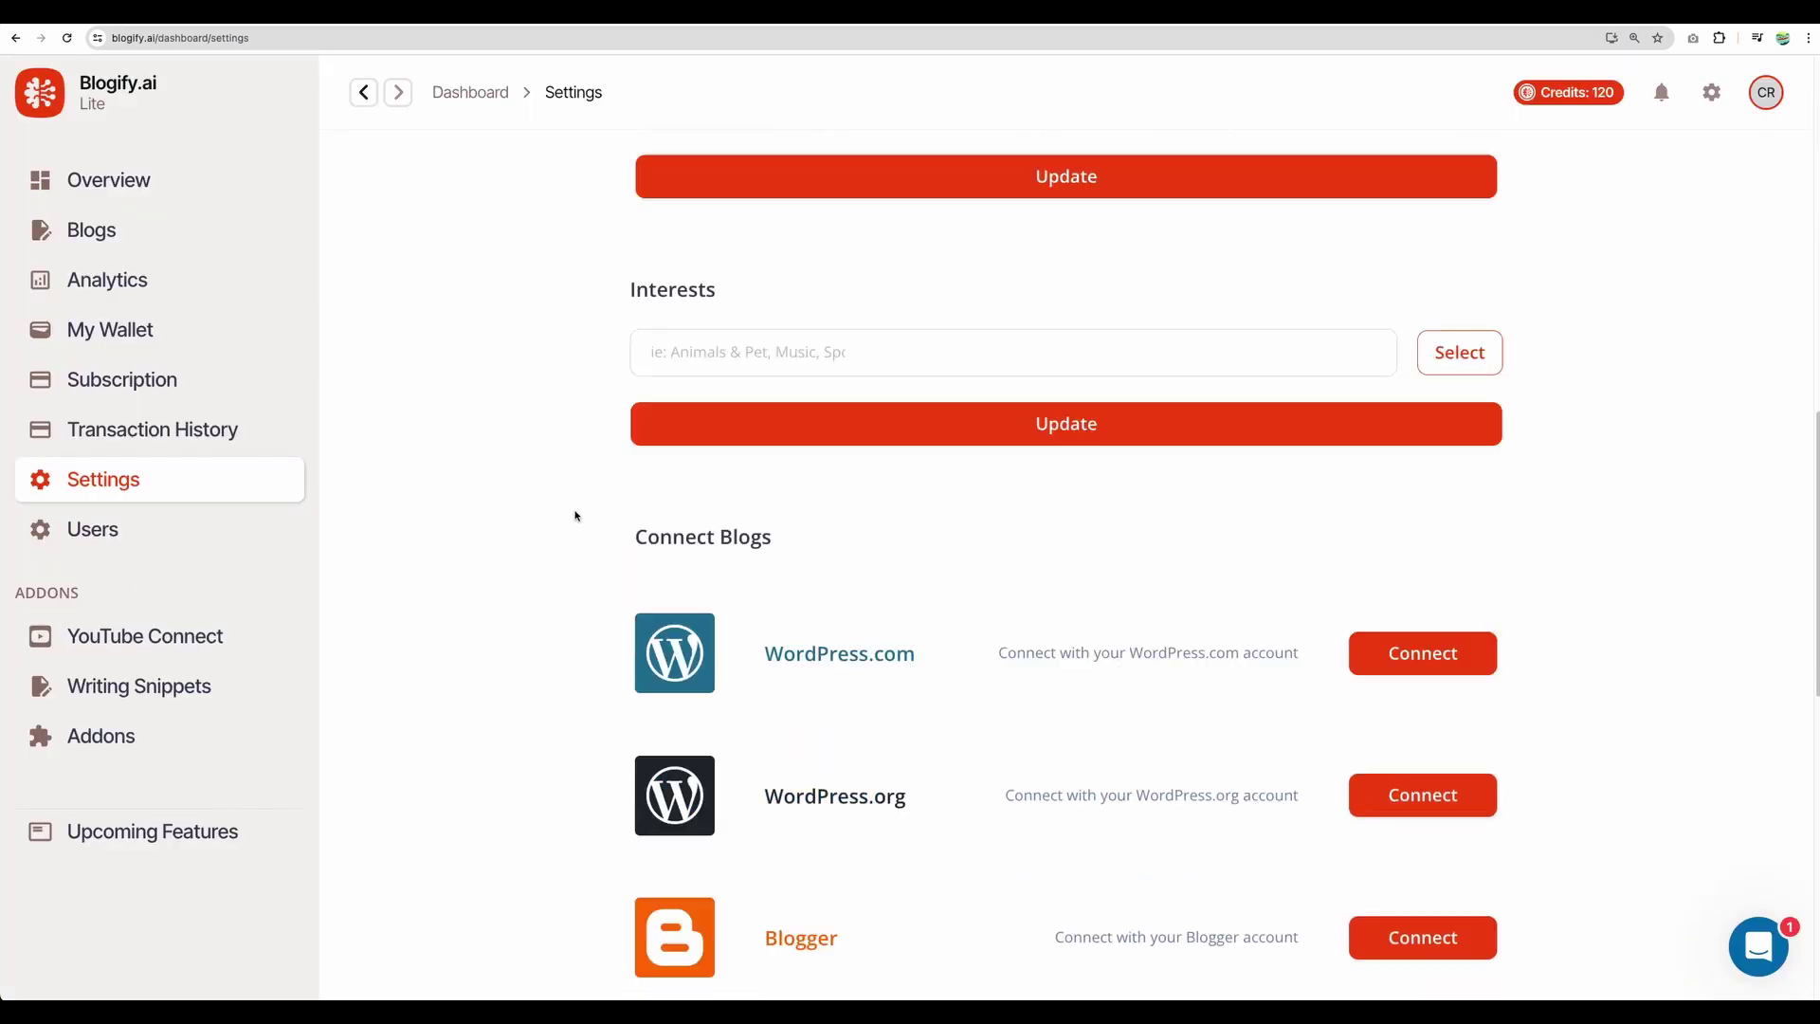
pyautogui.scroll(-2, 575, 516)
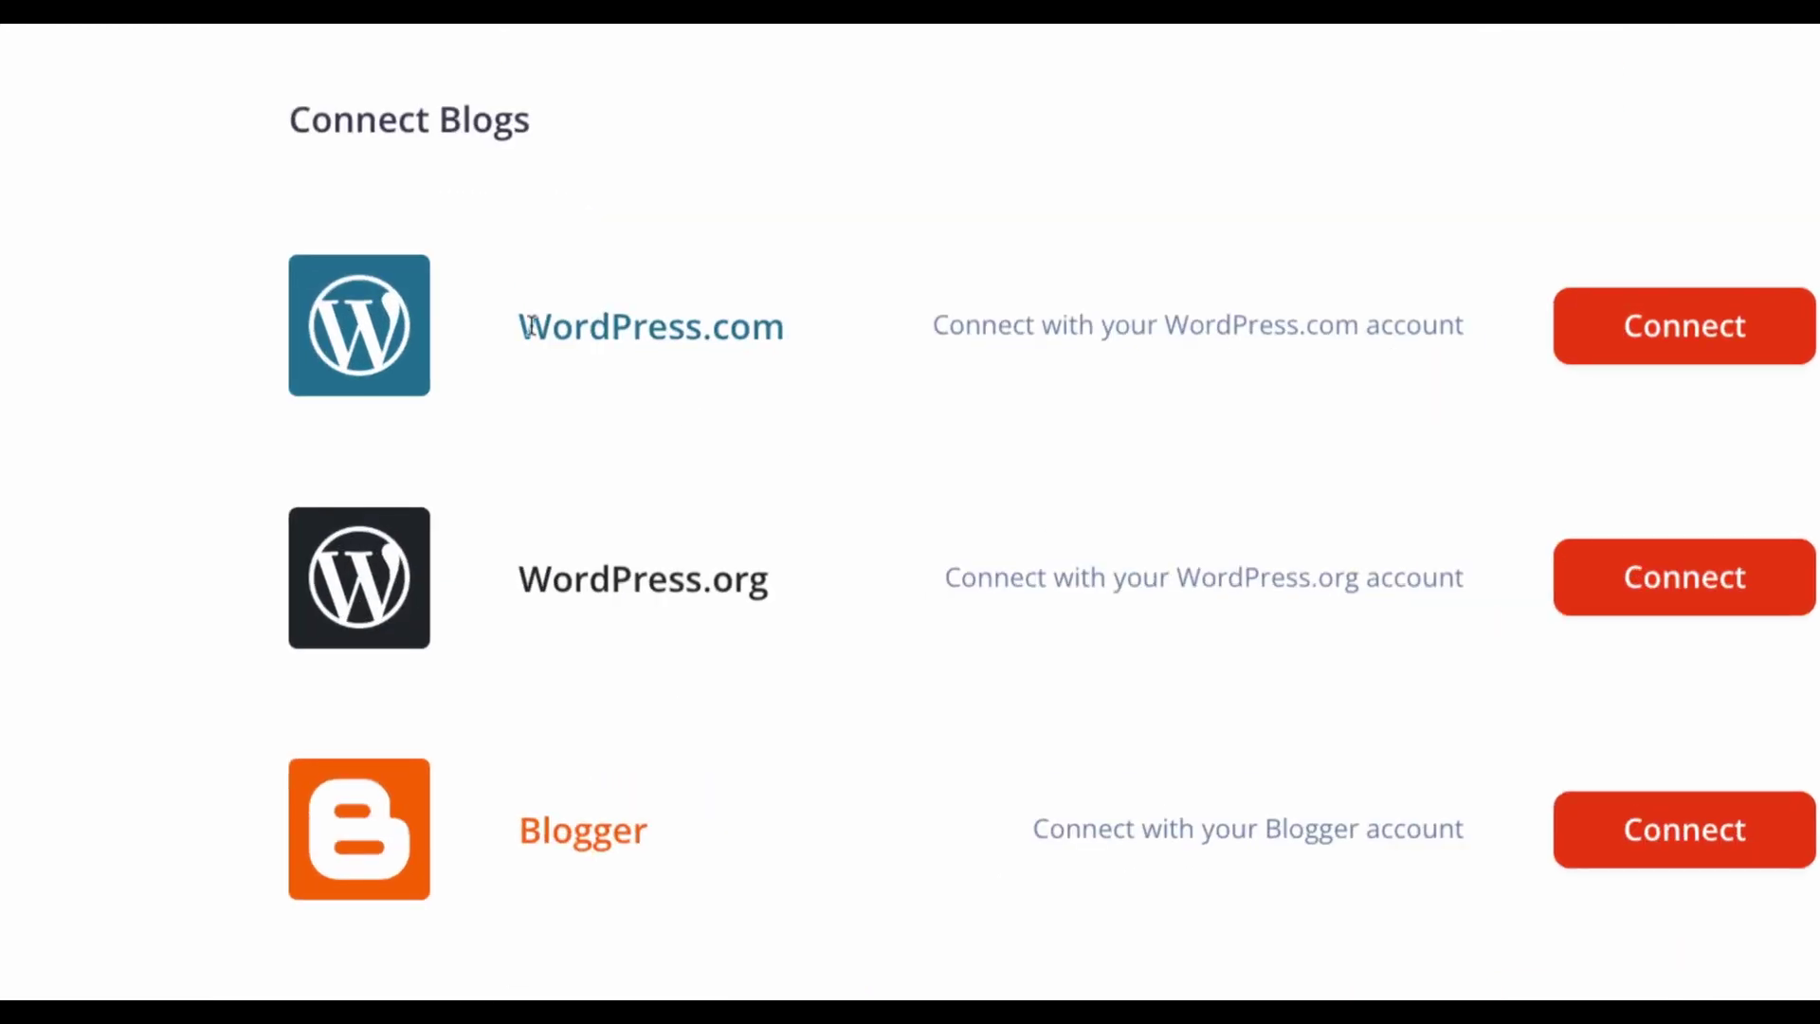
pyautogui.moveTo(531, 327); pyautogui.dragTo(825, 341)
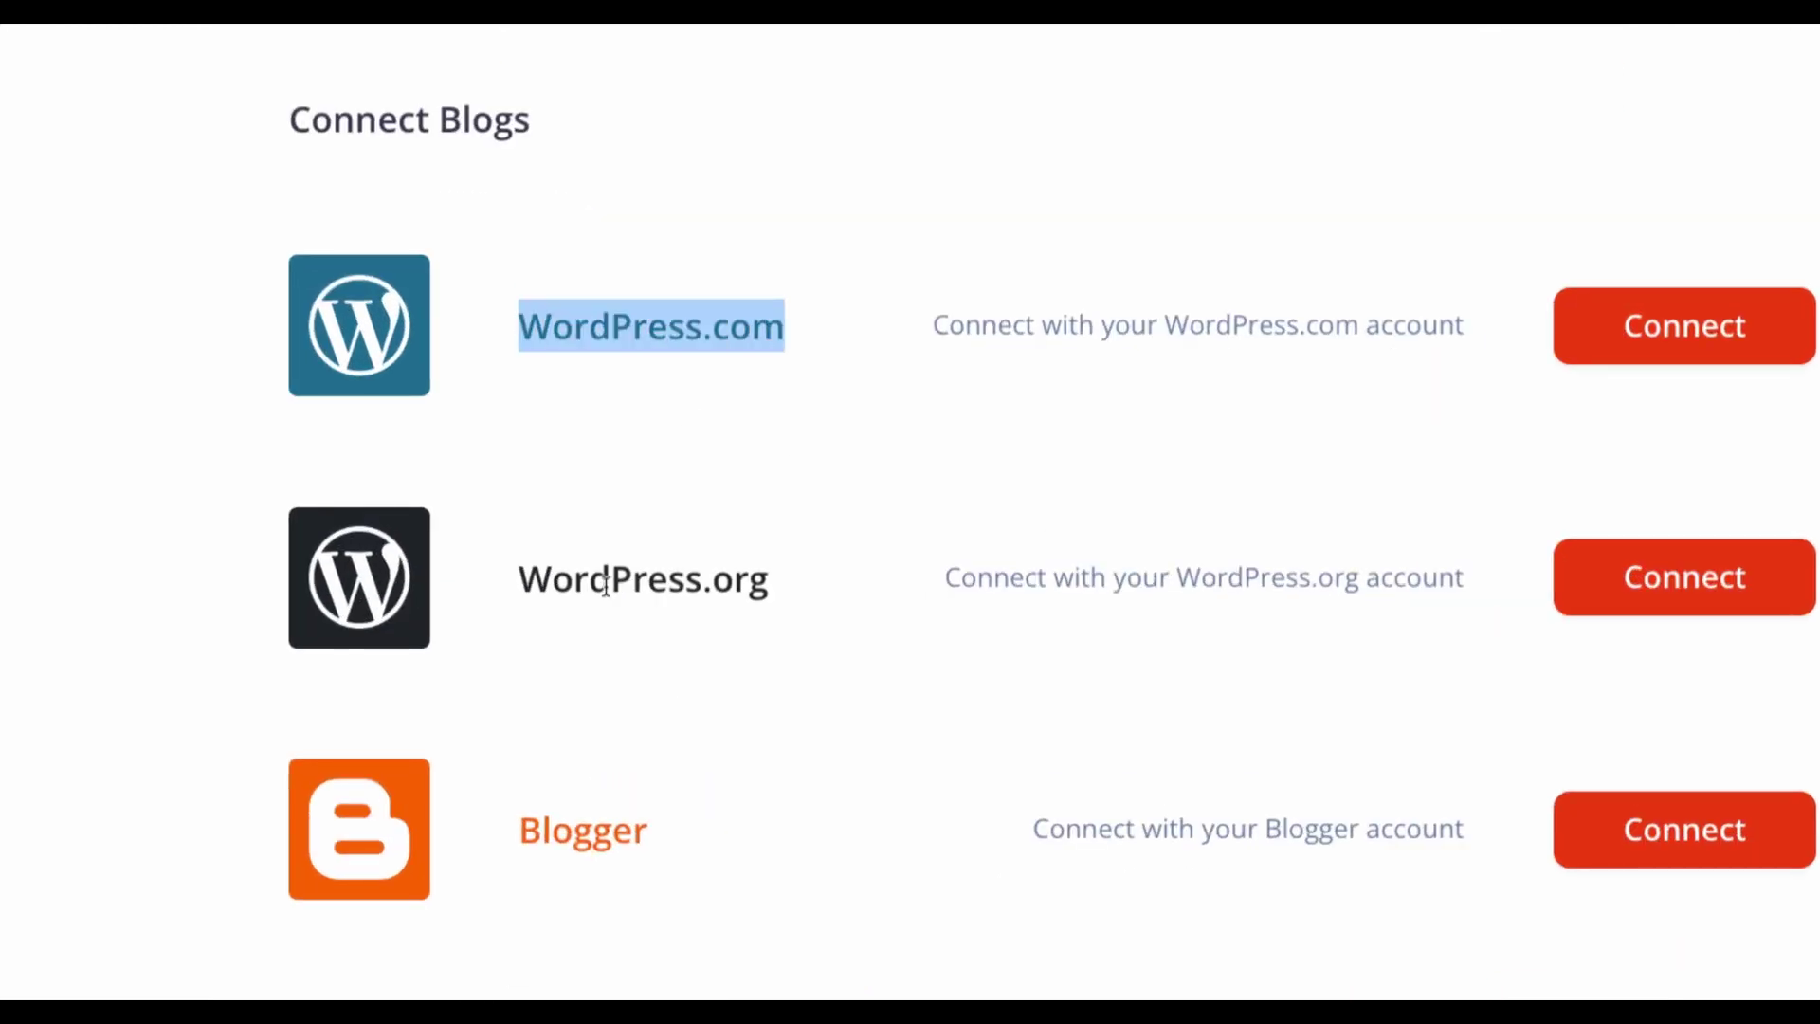
pyautogui.click(531, 327)
pyautogui.moveTo(521, 327); pyautogui.dragTo(823, 347)
pyautogui.doubleClick(516, 590)
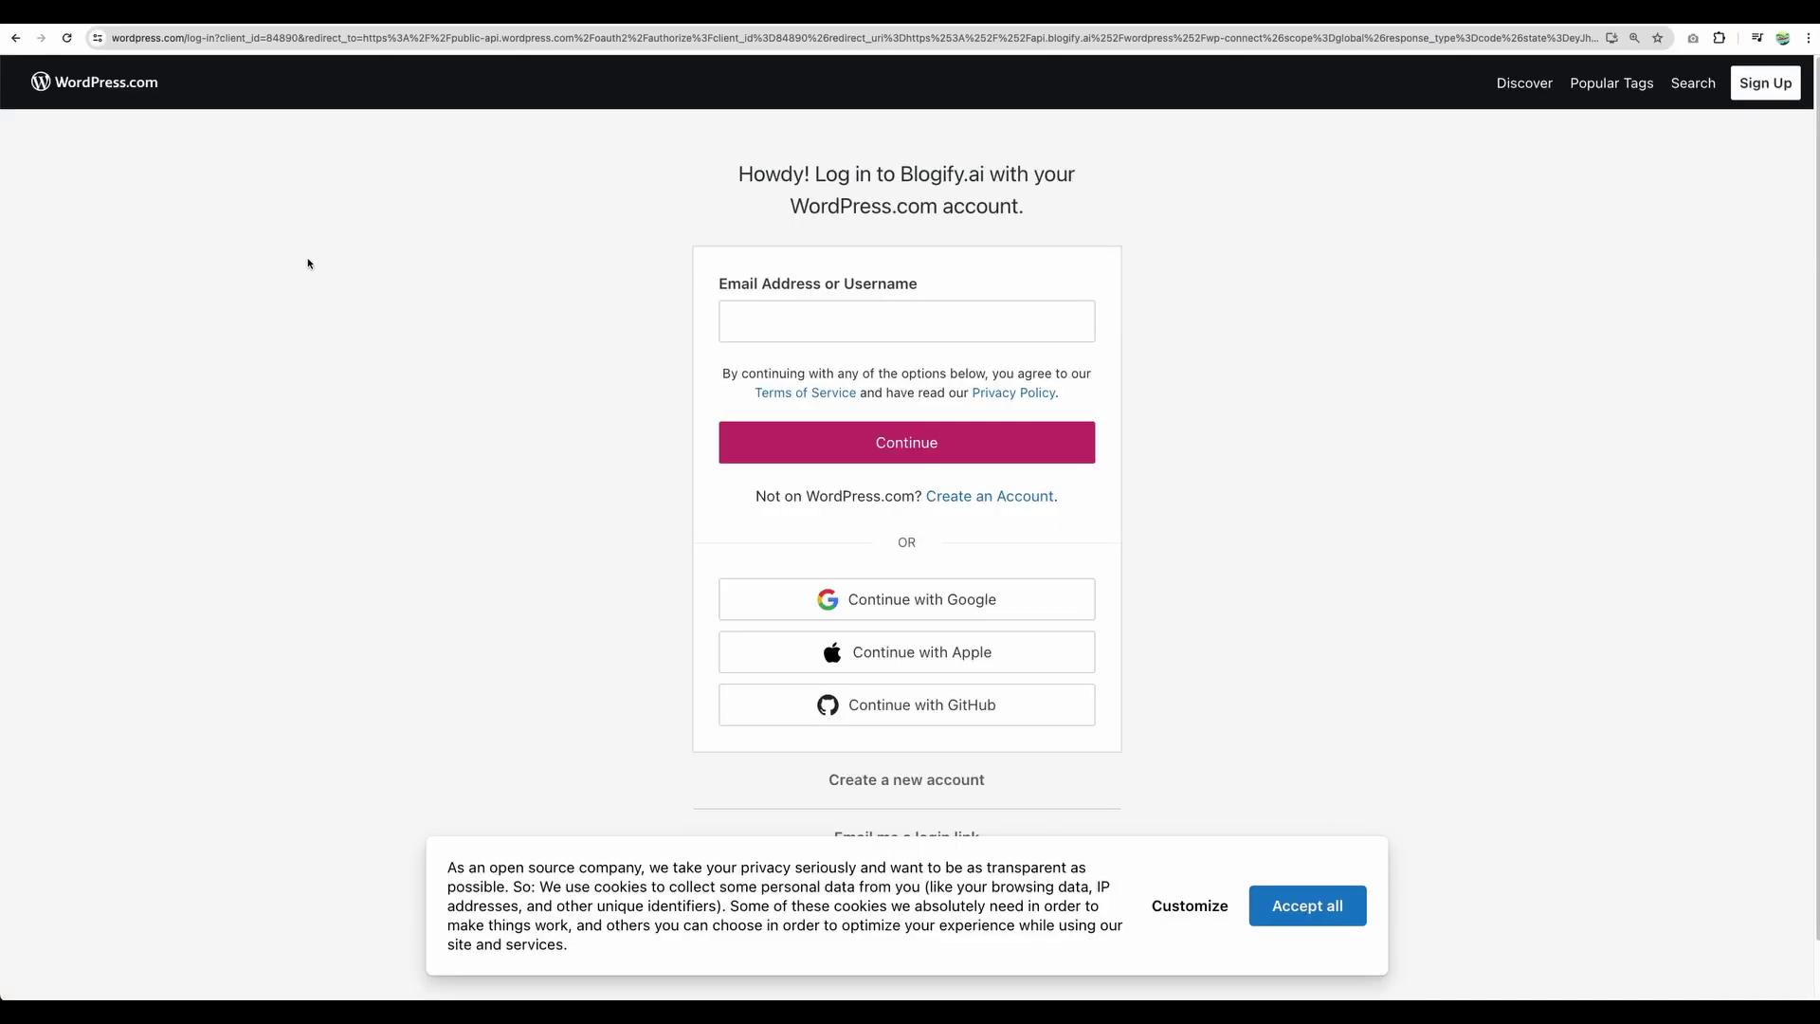
# View the WordPress.com plans and pricing page from the login screen
pyautogui.click(92, 91)
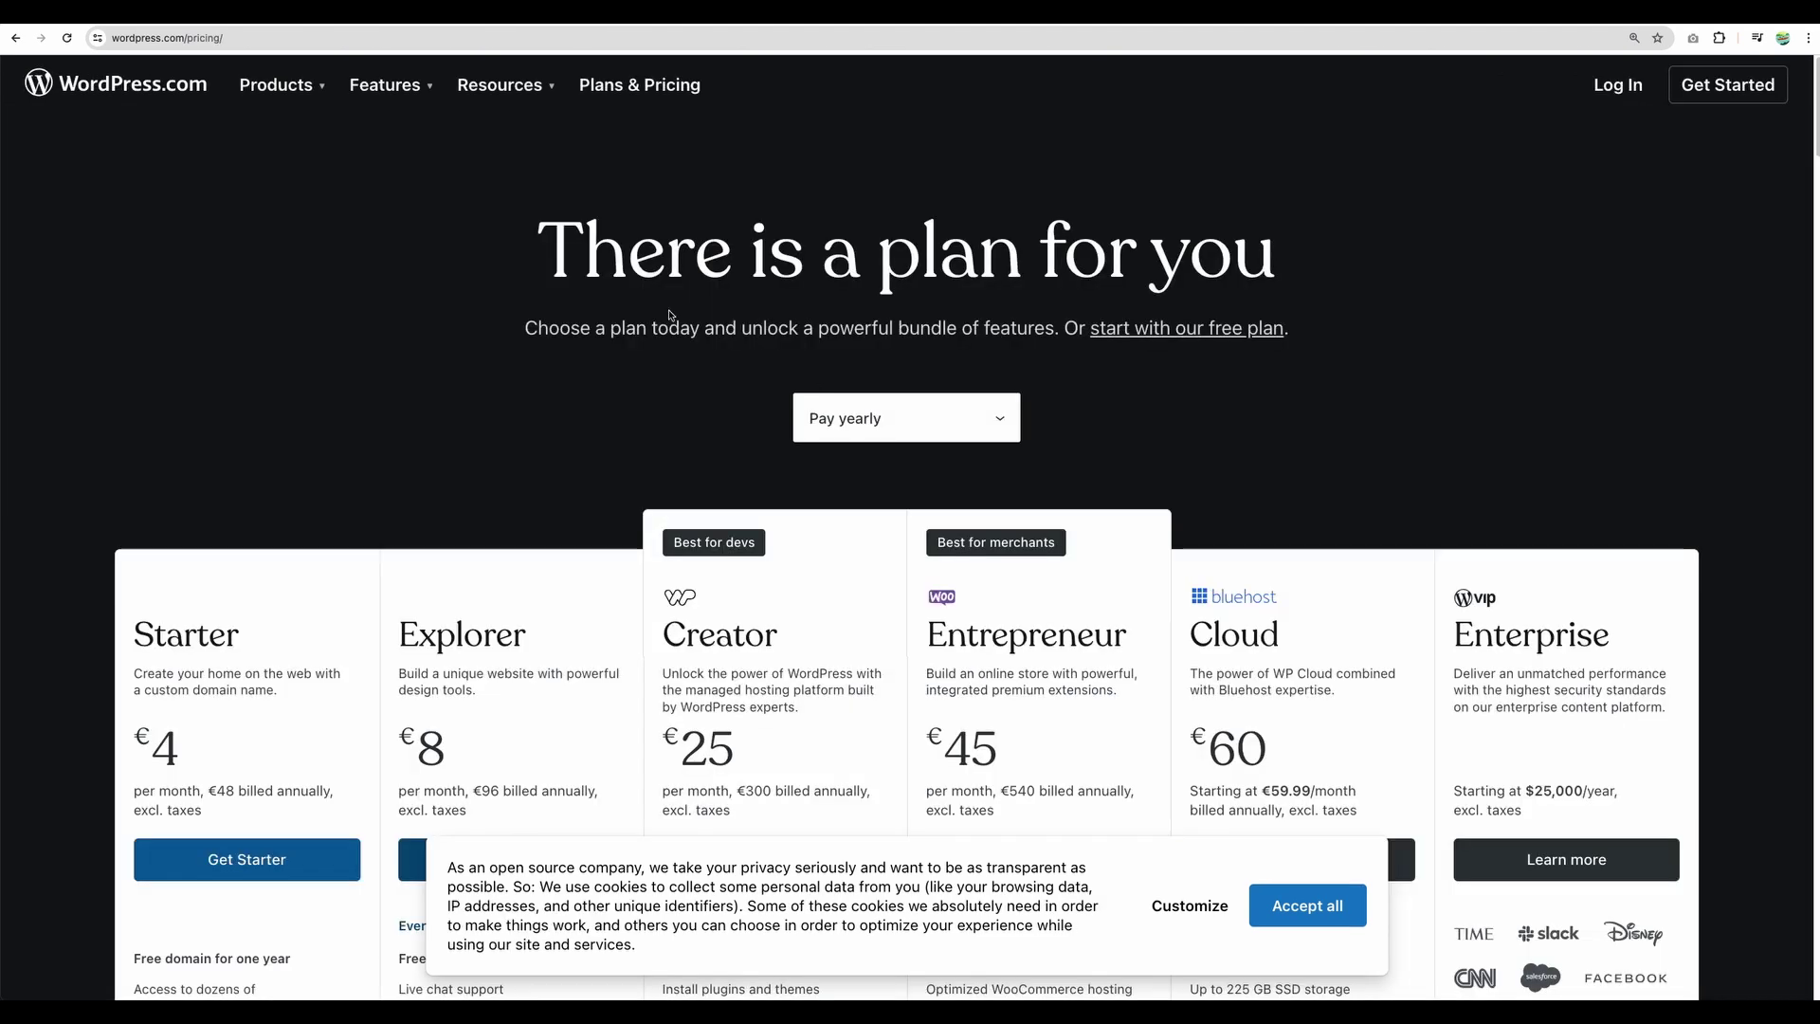
pyautogui.scroll(-3, 680, 449)
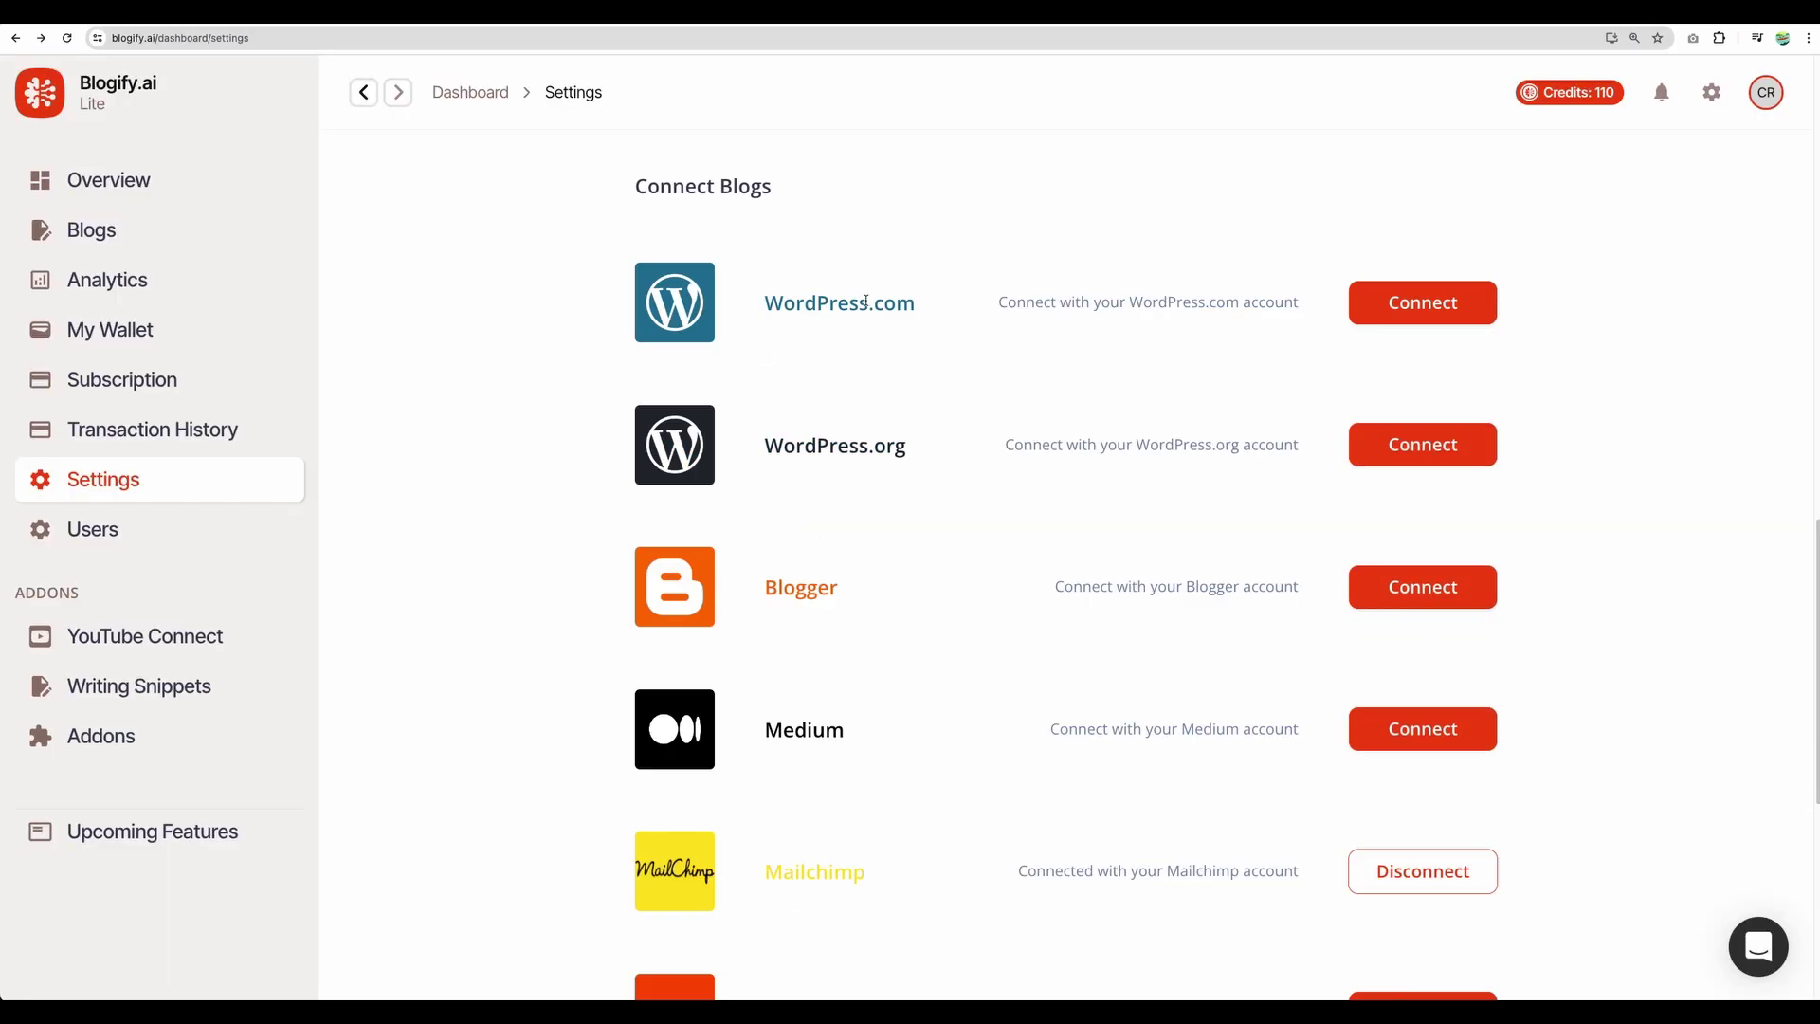
# Review the WordPress.com, WordPress.org and Zapier rows in Connect Blogs
pyautogui.moveTo(625, 221); pyautogui.dragTo(544, 263)
pyautogui.click(1530, 461)
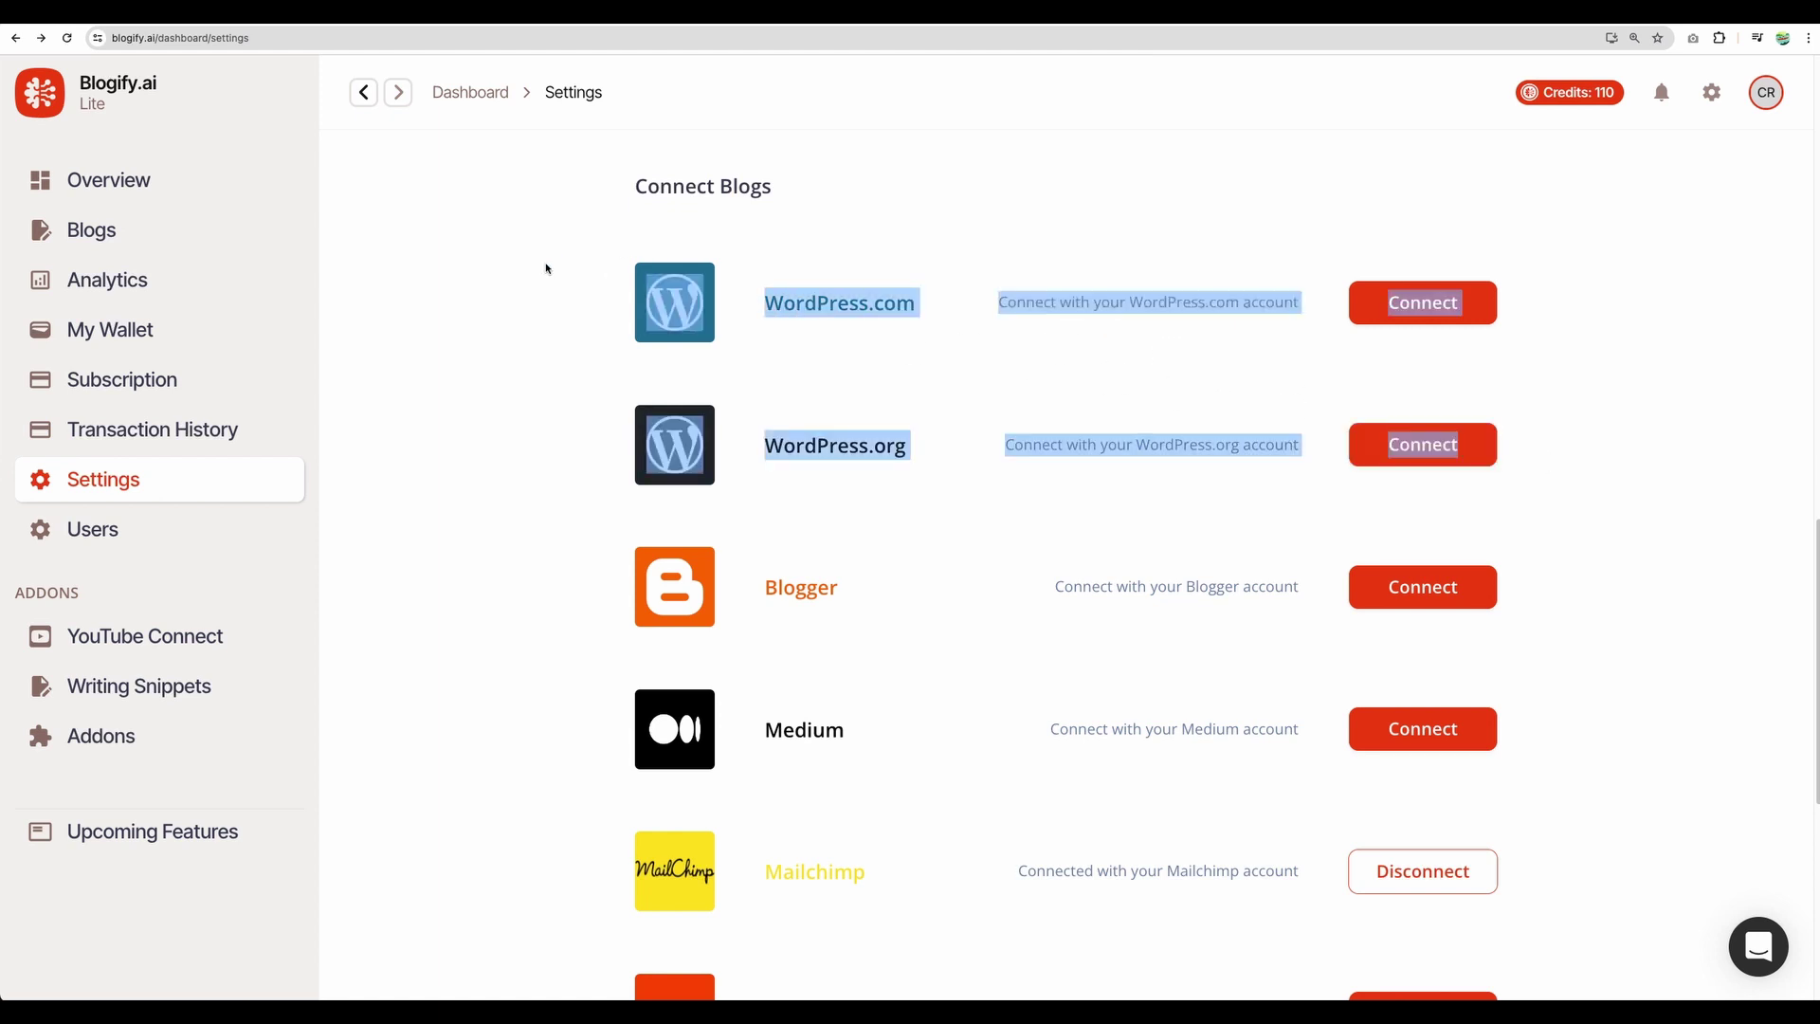
pyautogui.scroll(-1, 980, 292)
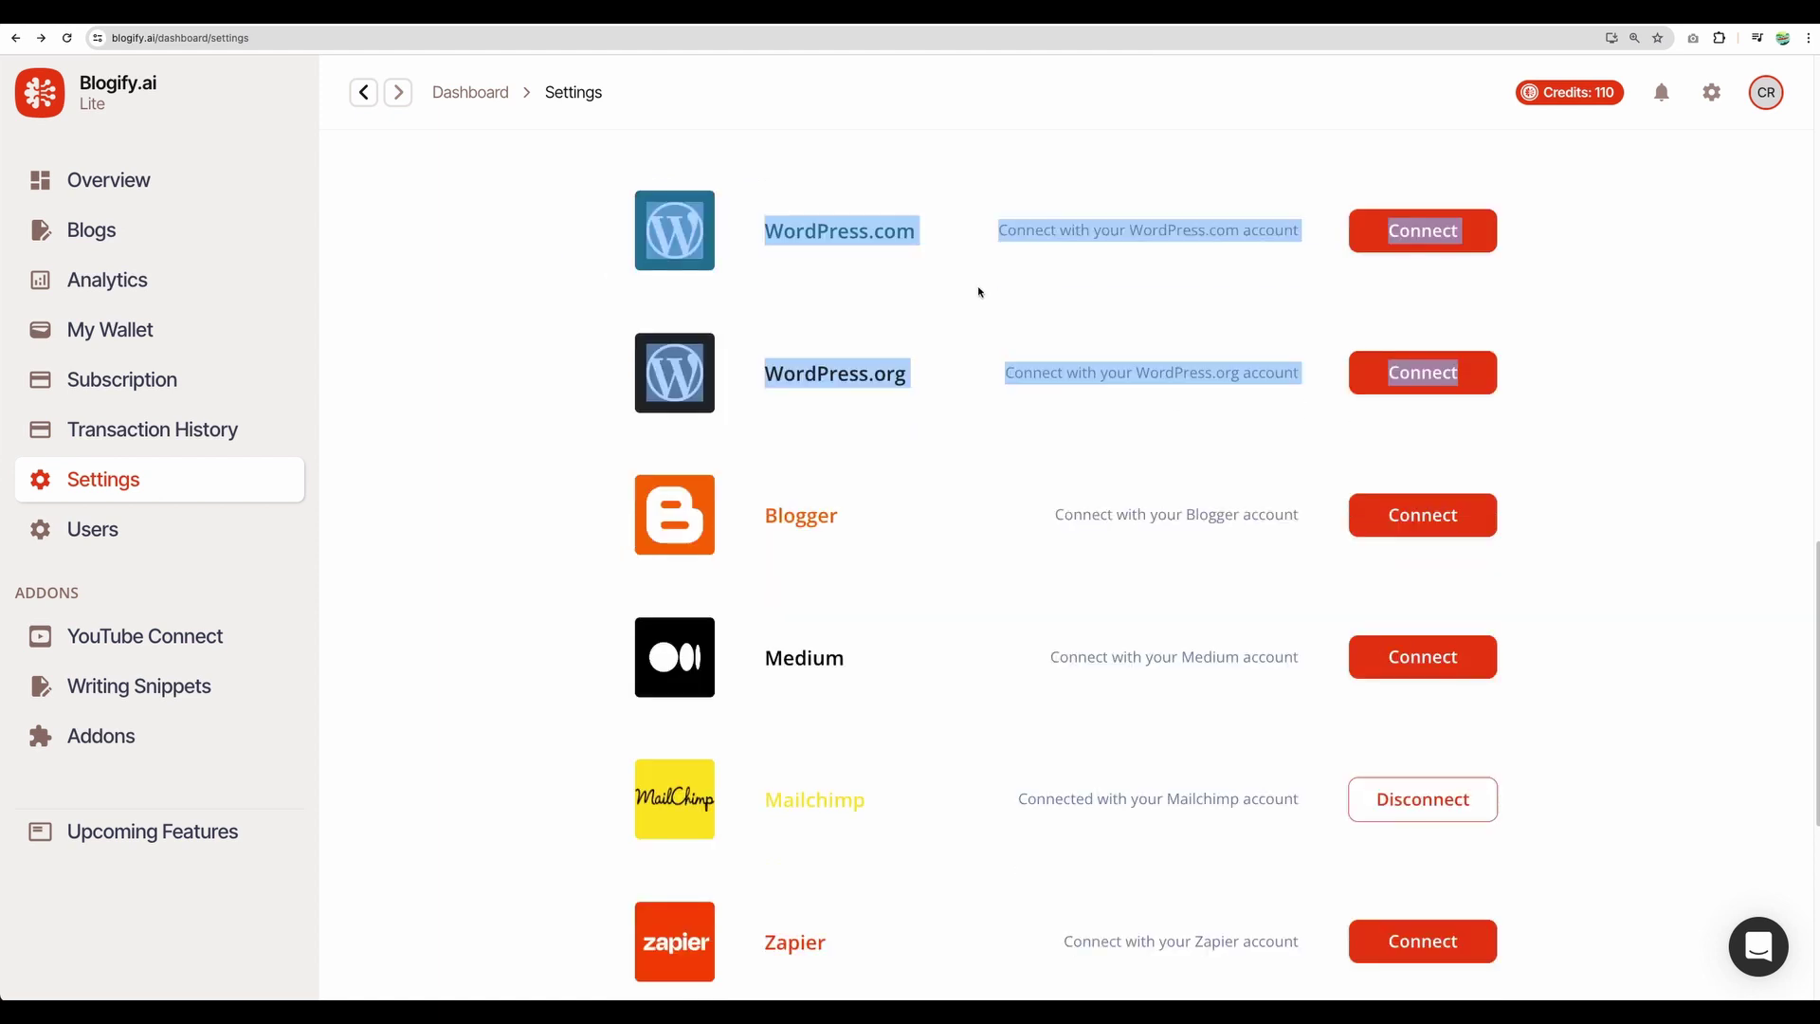
pyautogui.scroll(-6, 990, 432)
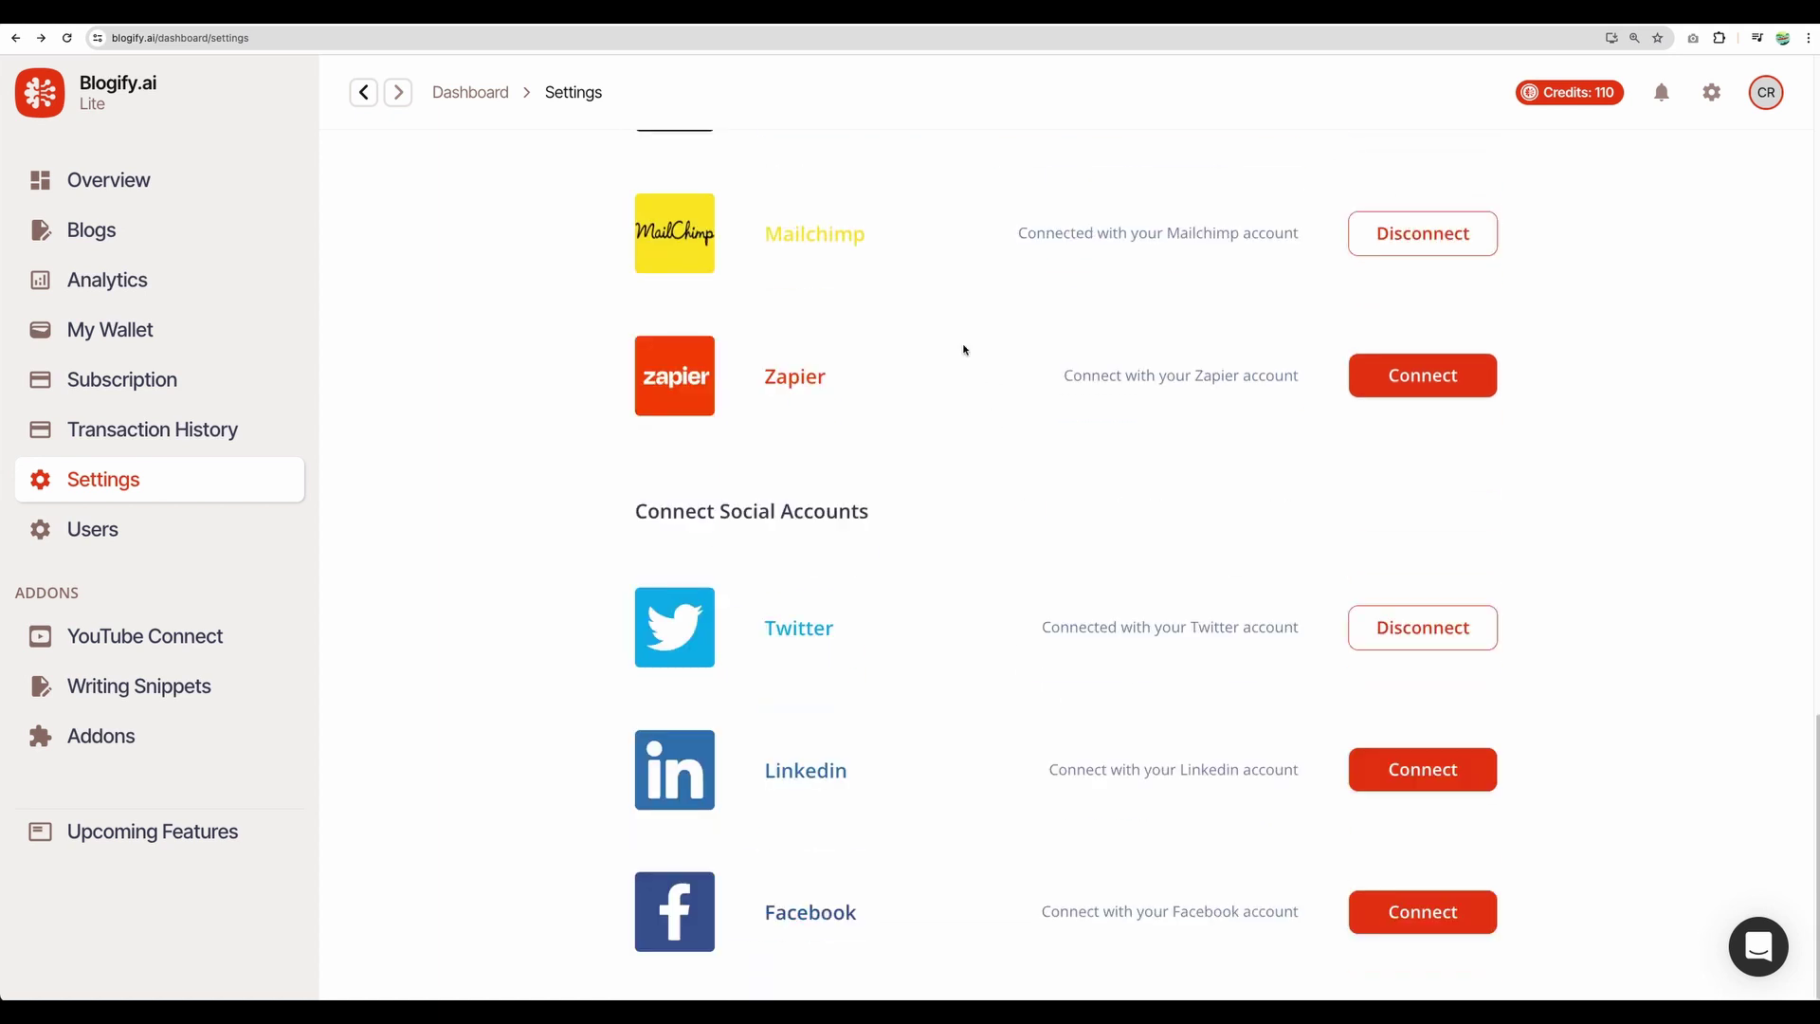
pyautogui.moveTo(675, 315); pyautogui.dragTo(1308, 402)
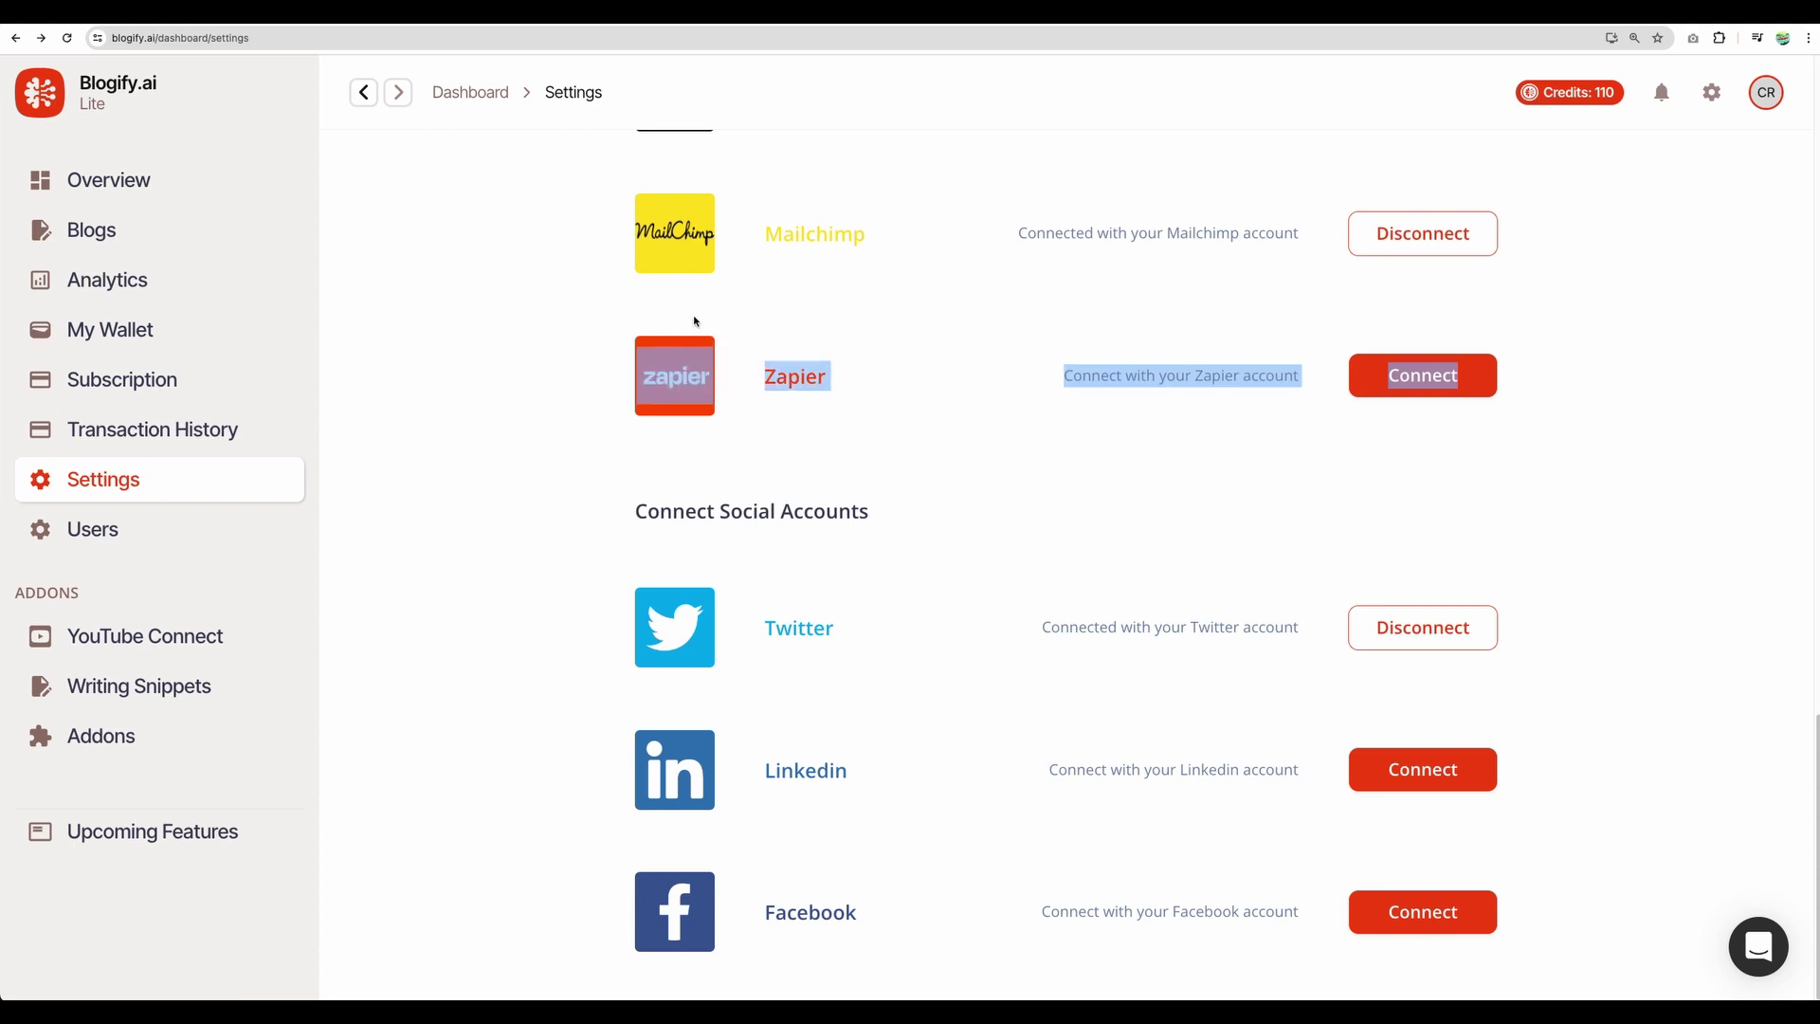
pyautogui.scroll(8, 694, 320)
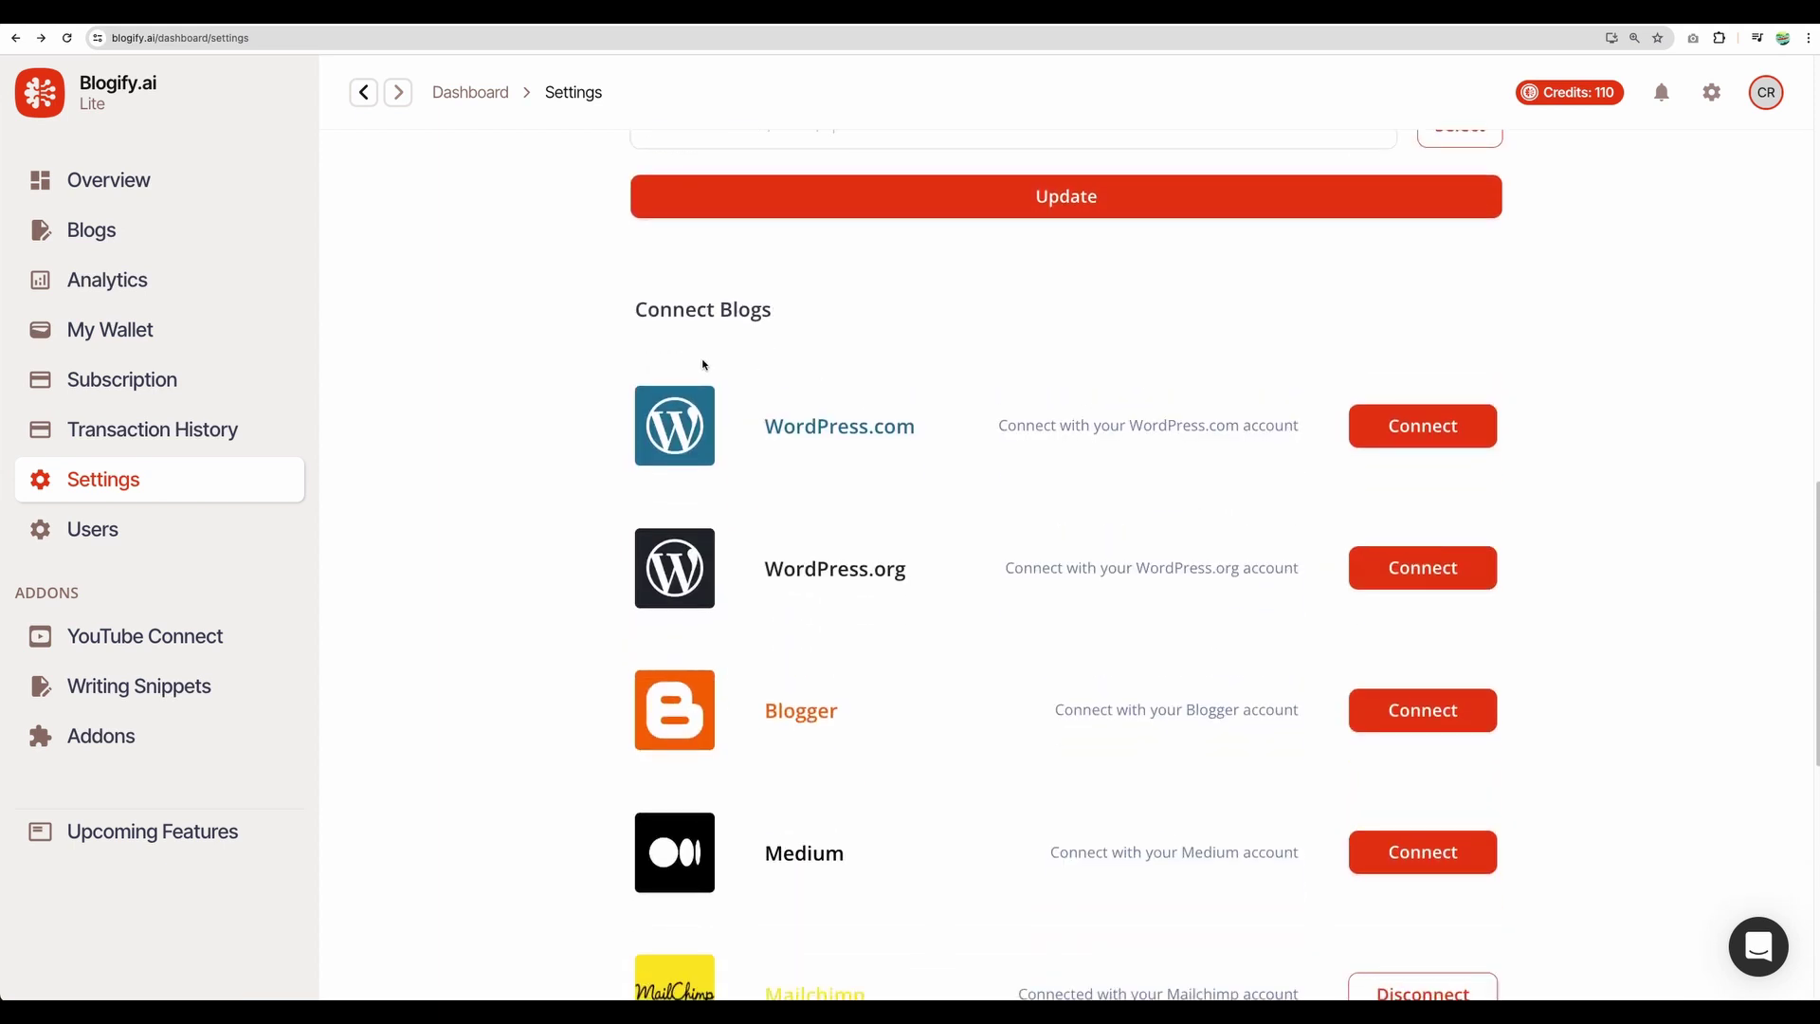
pyautogui.moveTo(720, 363); pyautogui.dragTo(989, 560)
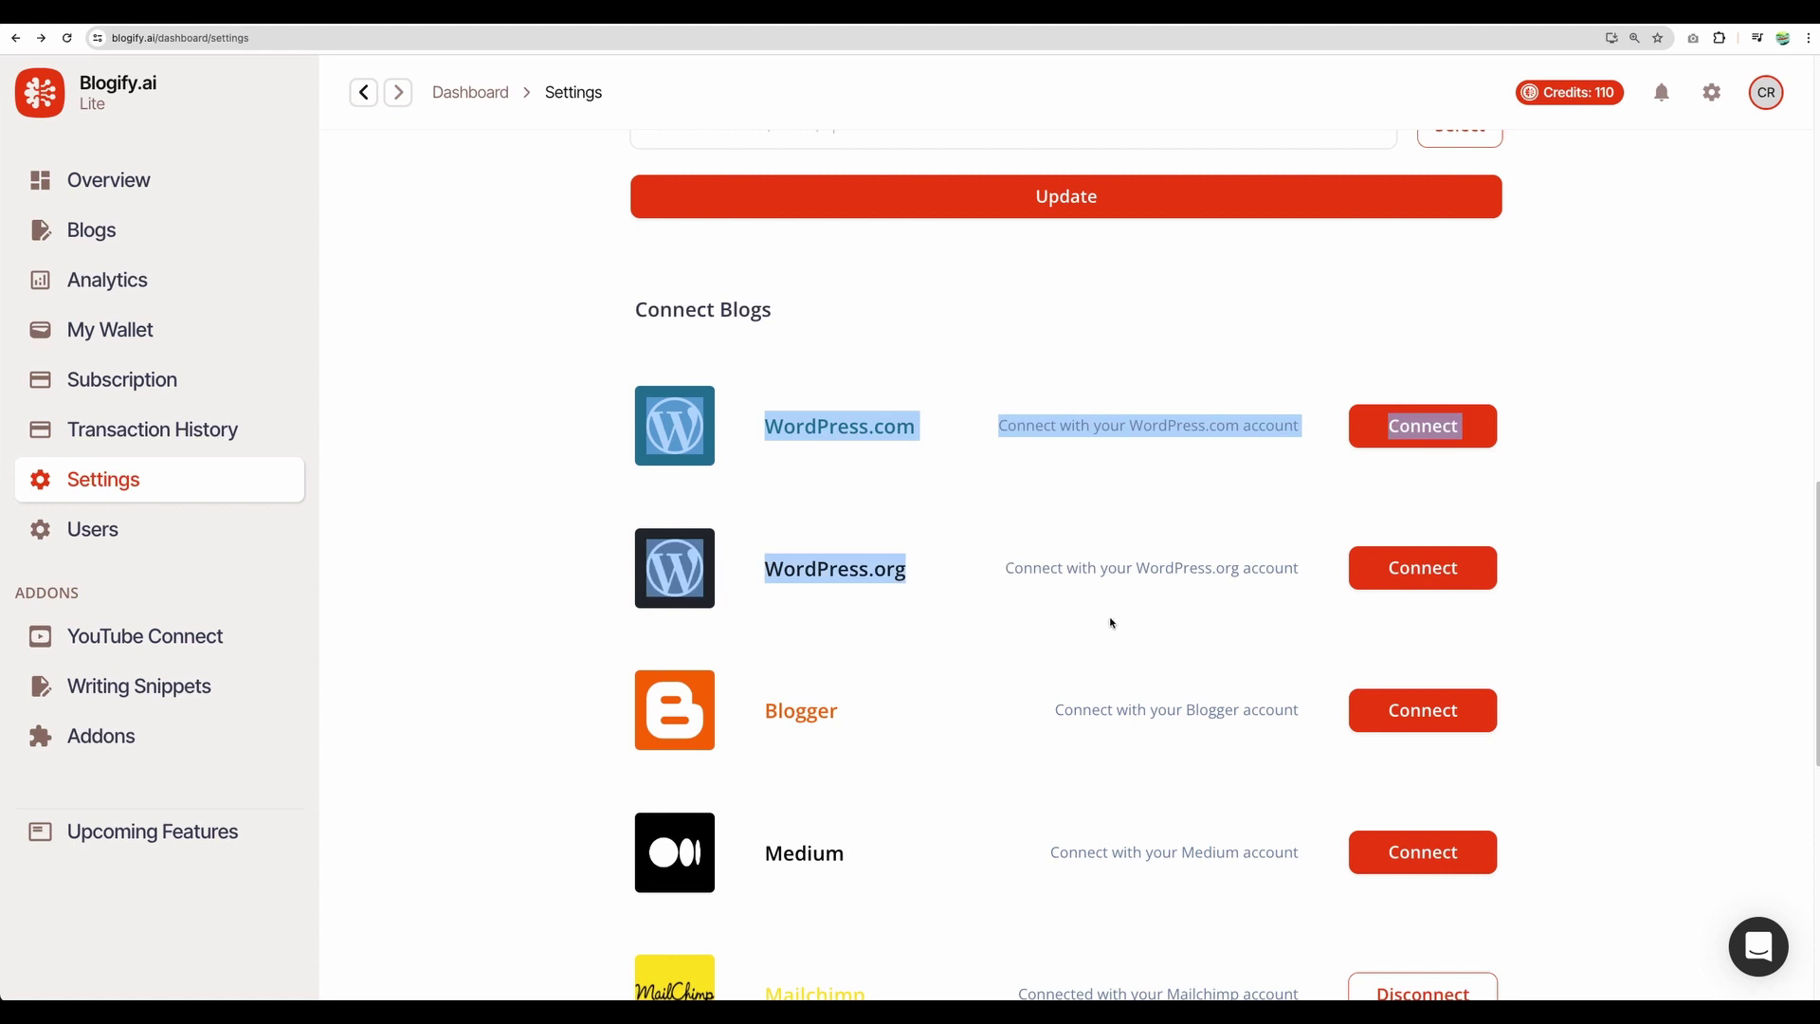
pyautogui.click(1058, 603)
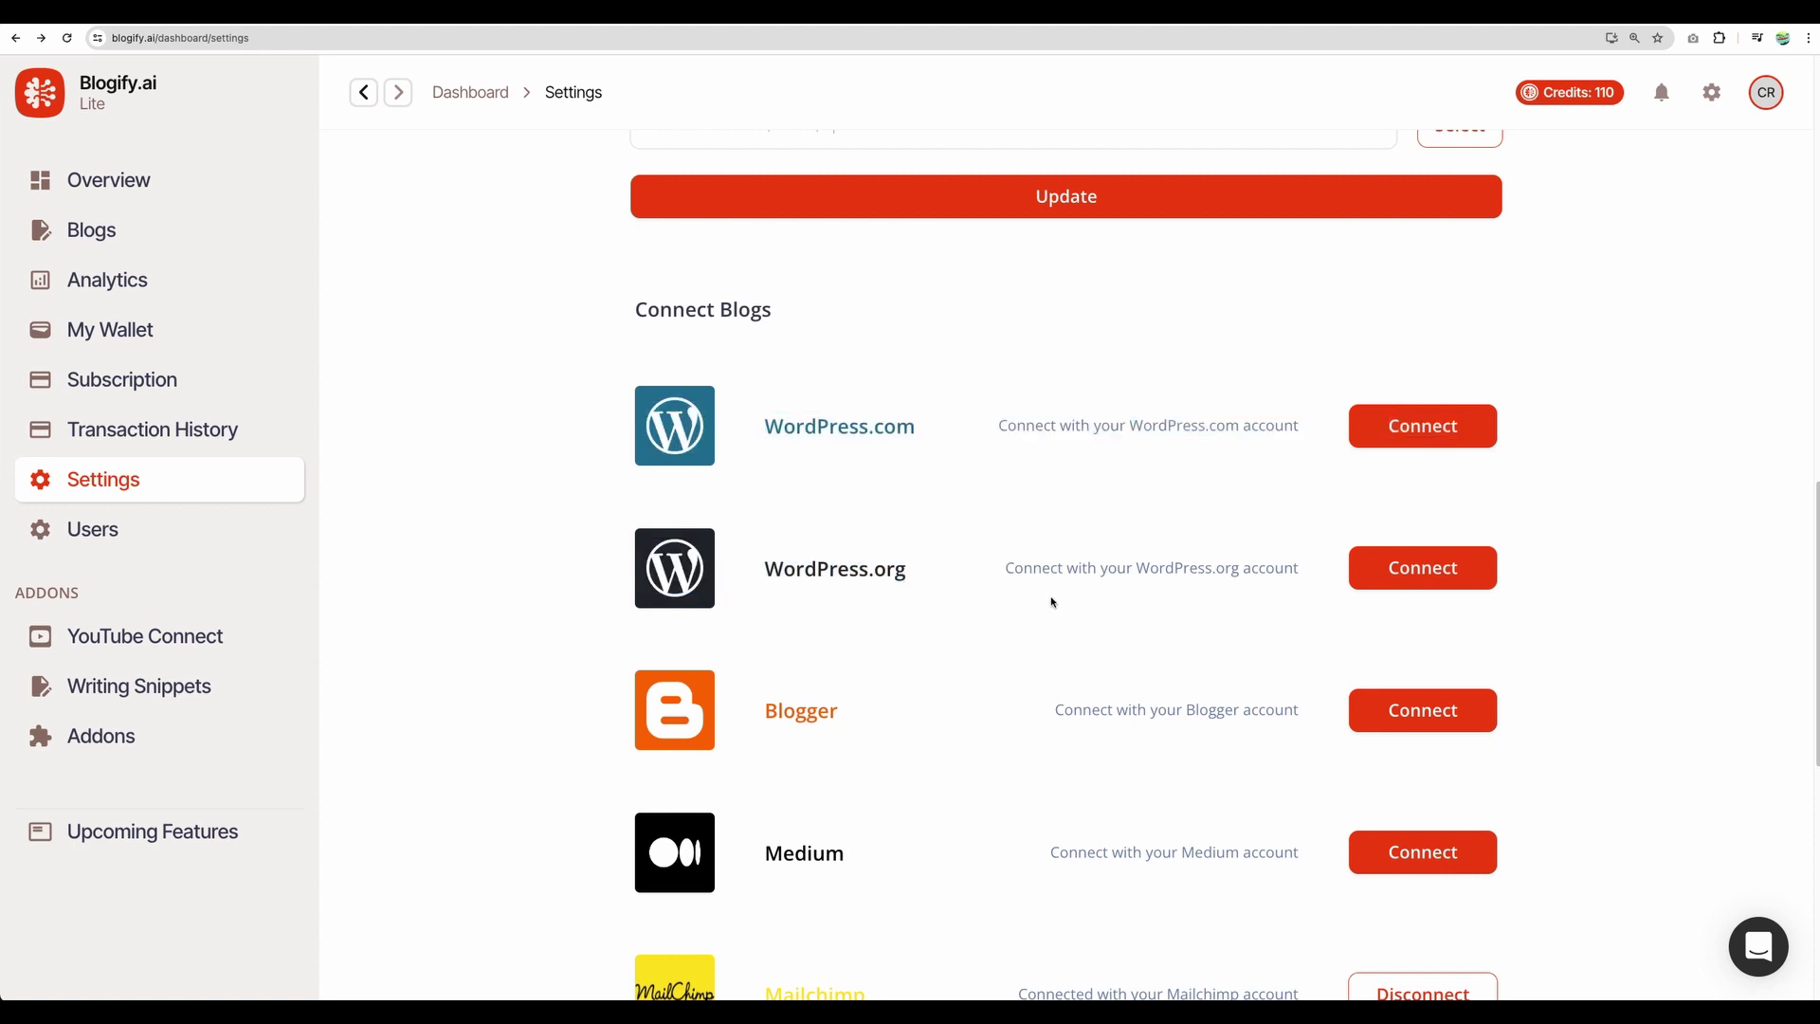
pyautogui.scroll(-3, 1050, 602)
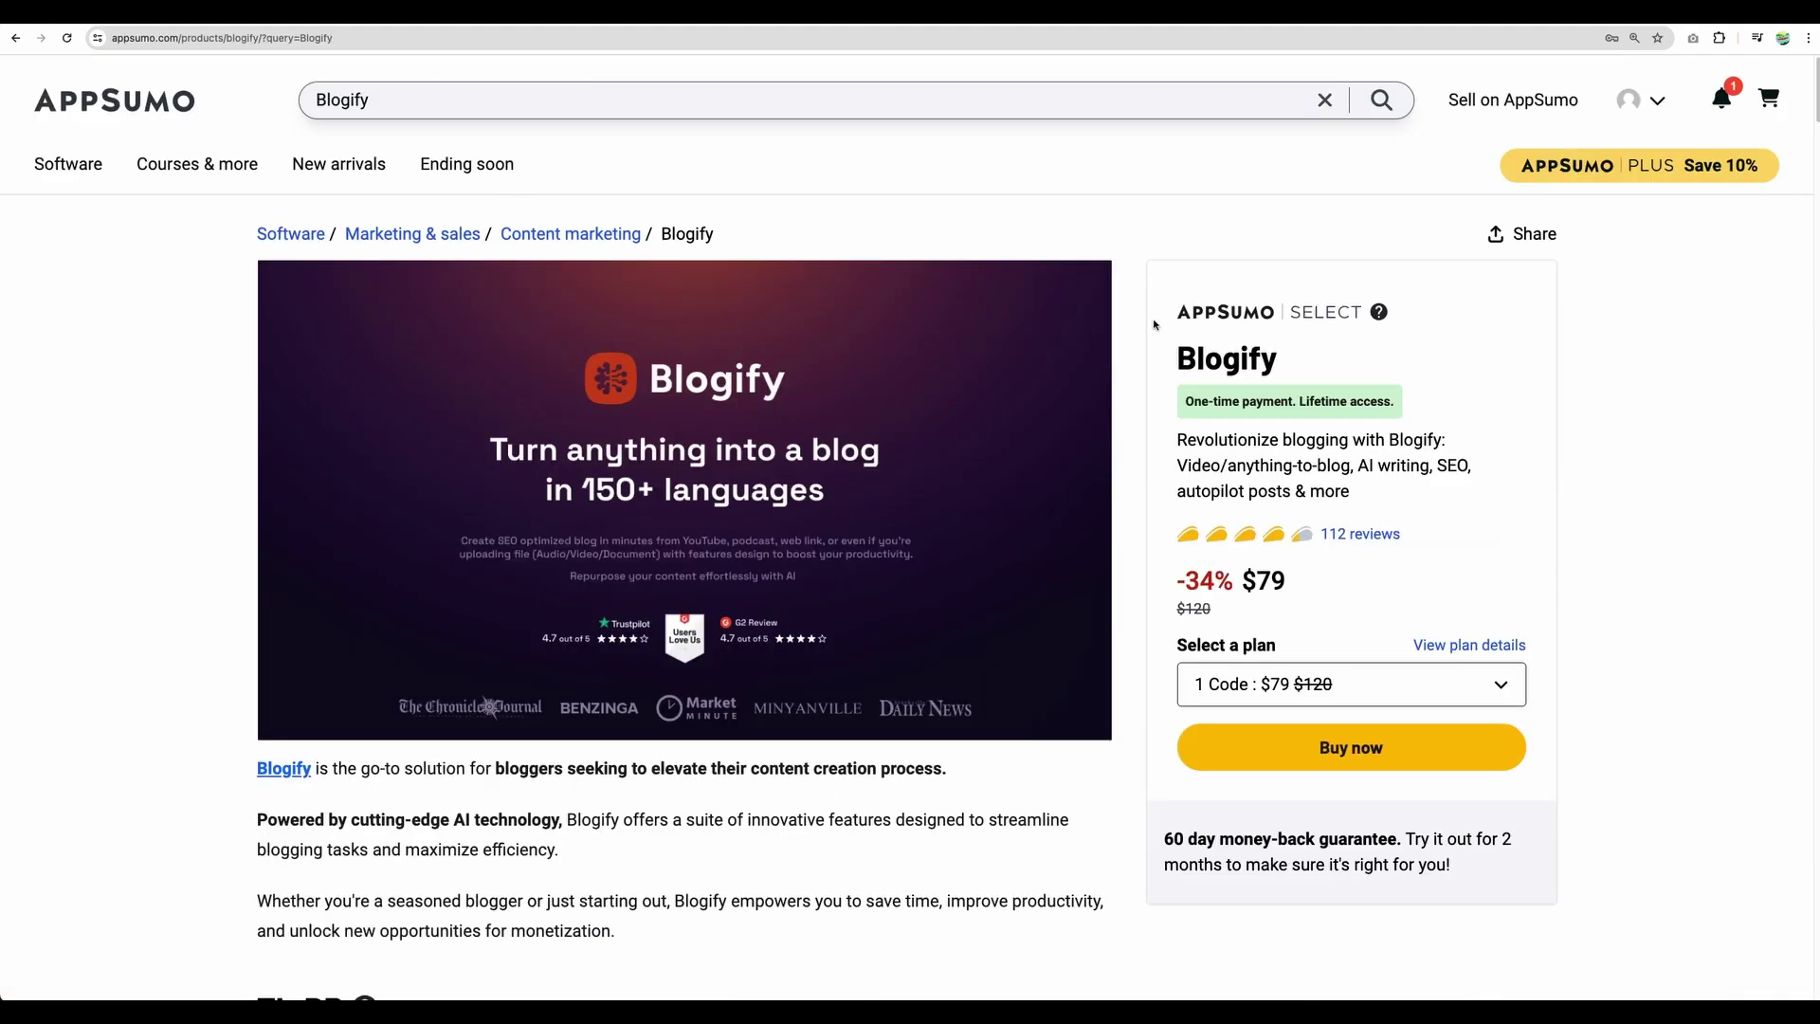
pyautogui.scroll(-5, 1144, 427)
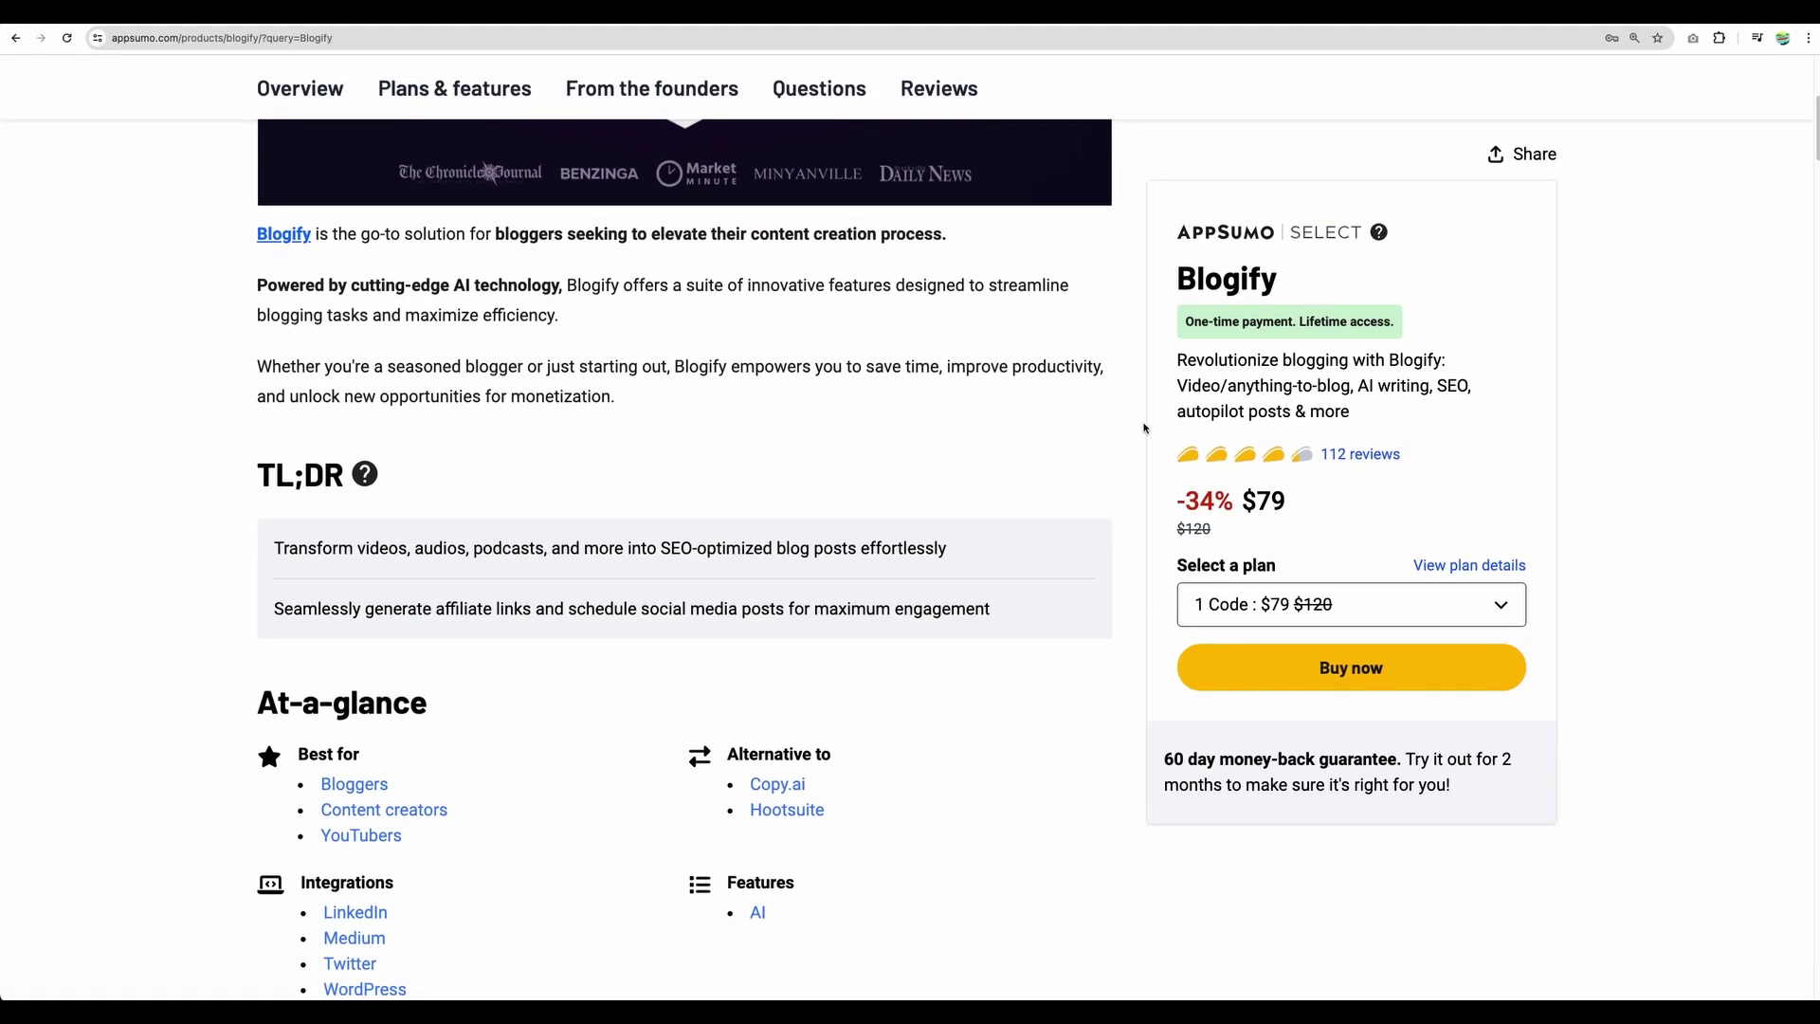
pyautogui.scroll(-10, 1144, 428)
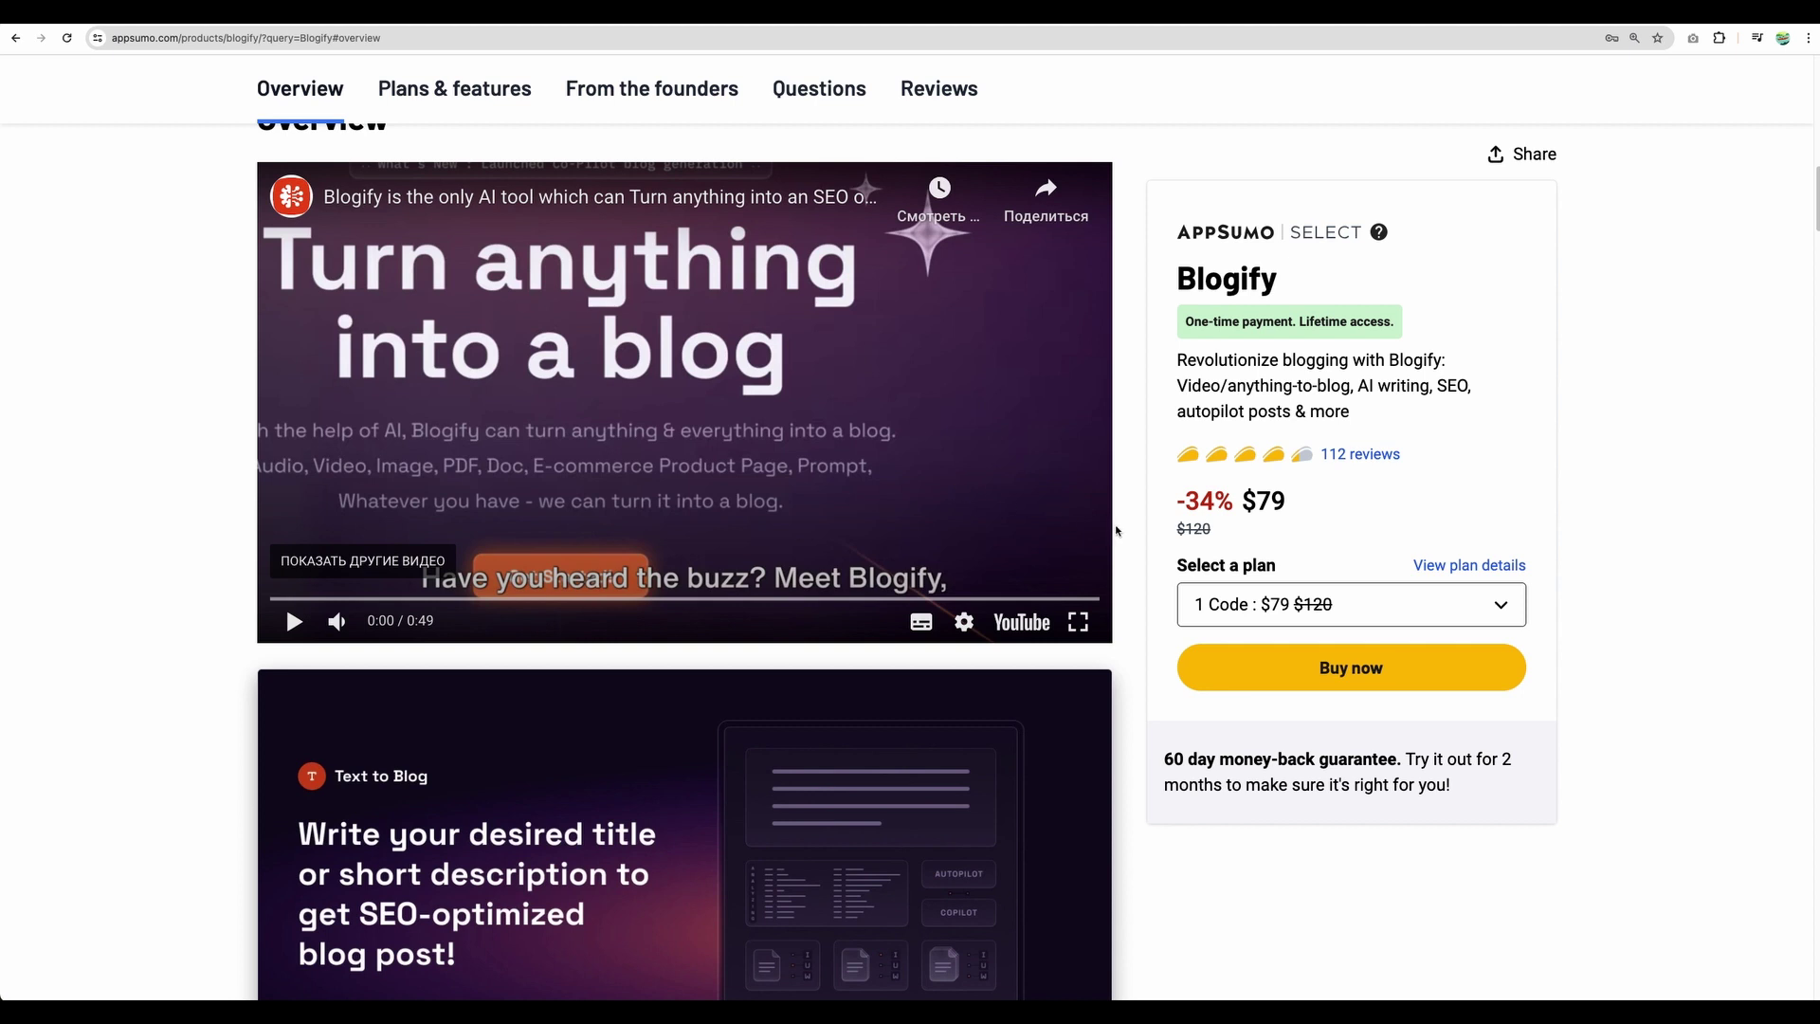
pyautogui.scroll(-5, 1126, 532)
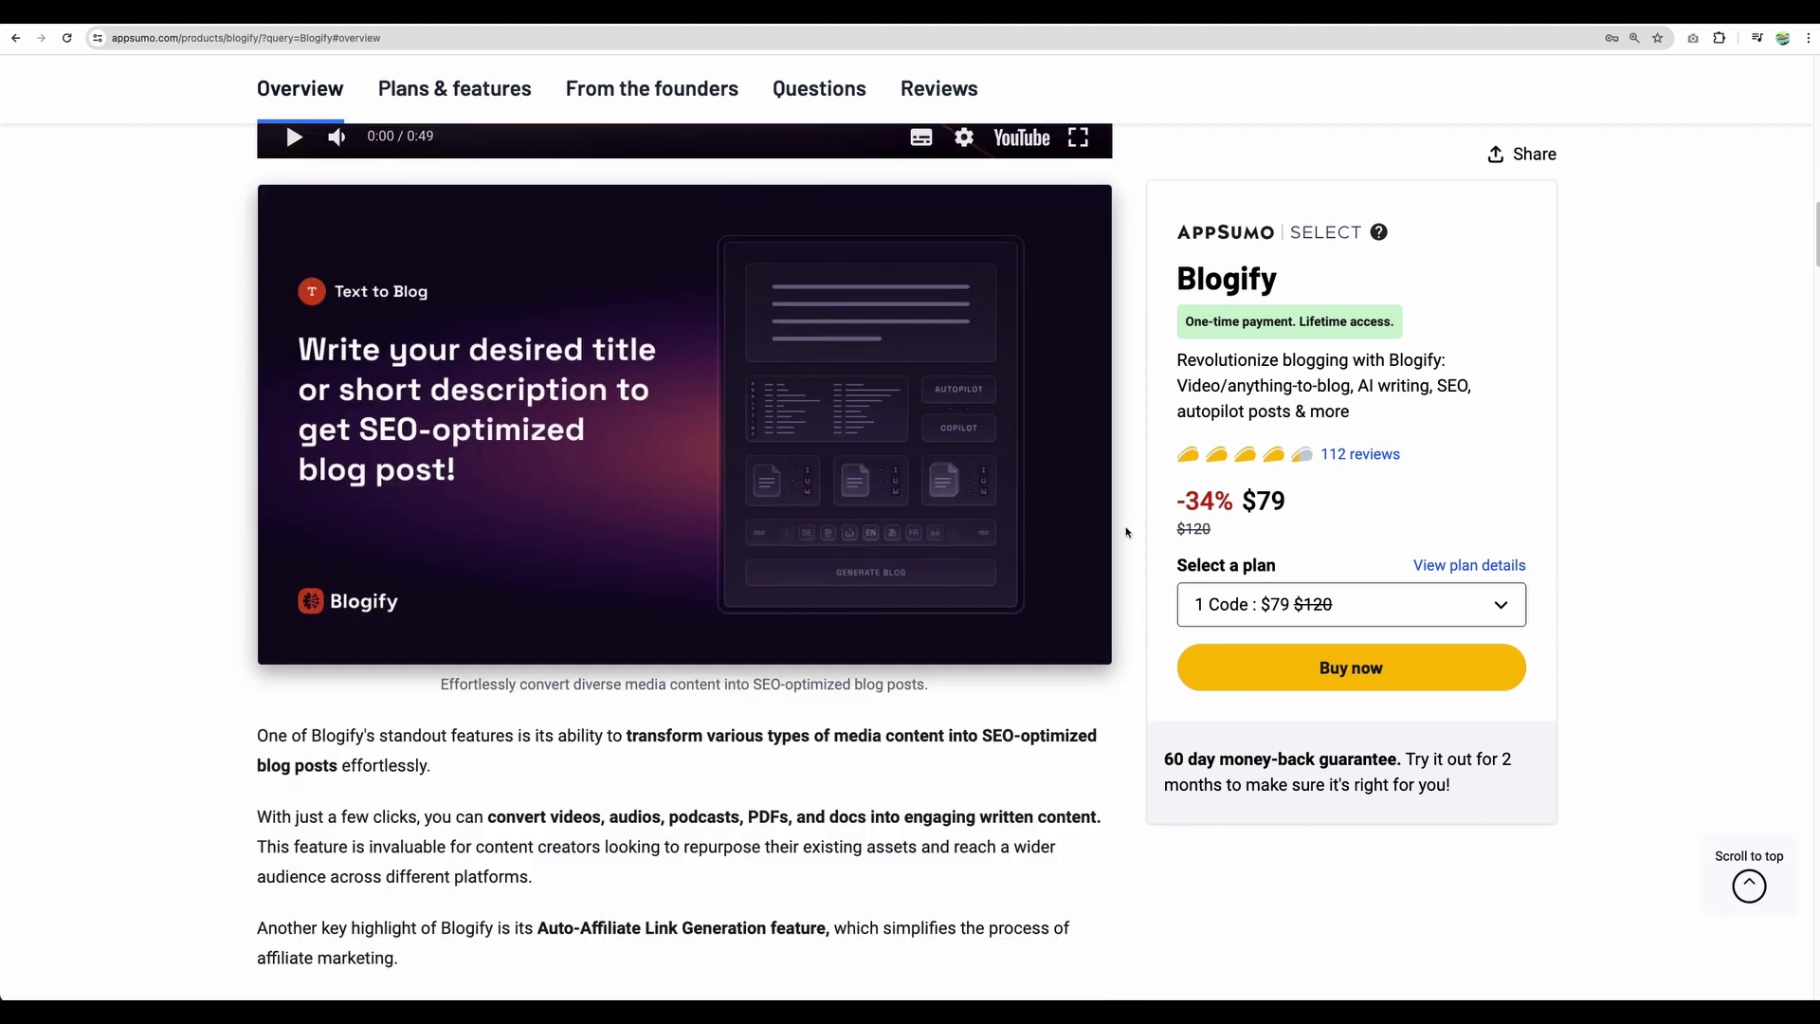
pyautogui.scroll(-5, 1127, 532)
pyautogui.scroll(-2, 1126, 531)
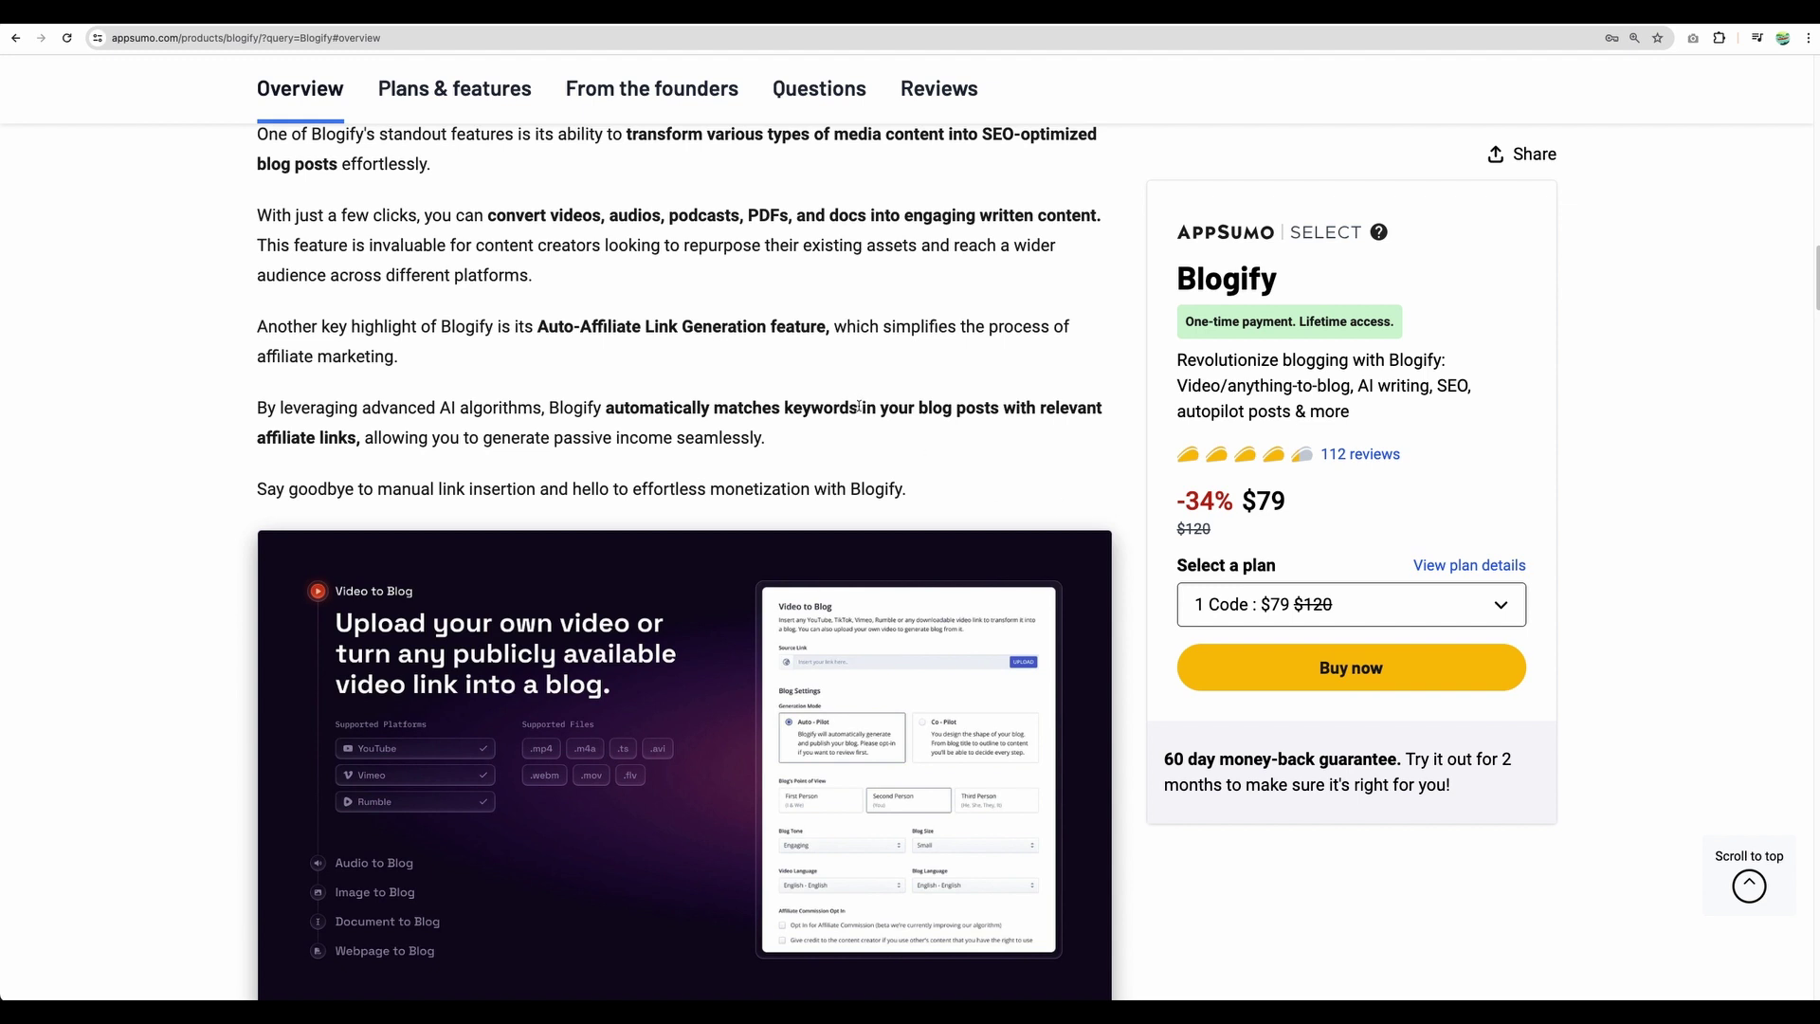
pyautogui.scroll(-9, 858, 406)
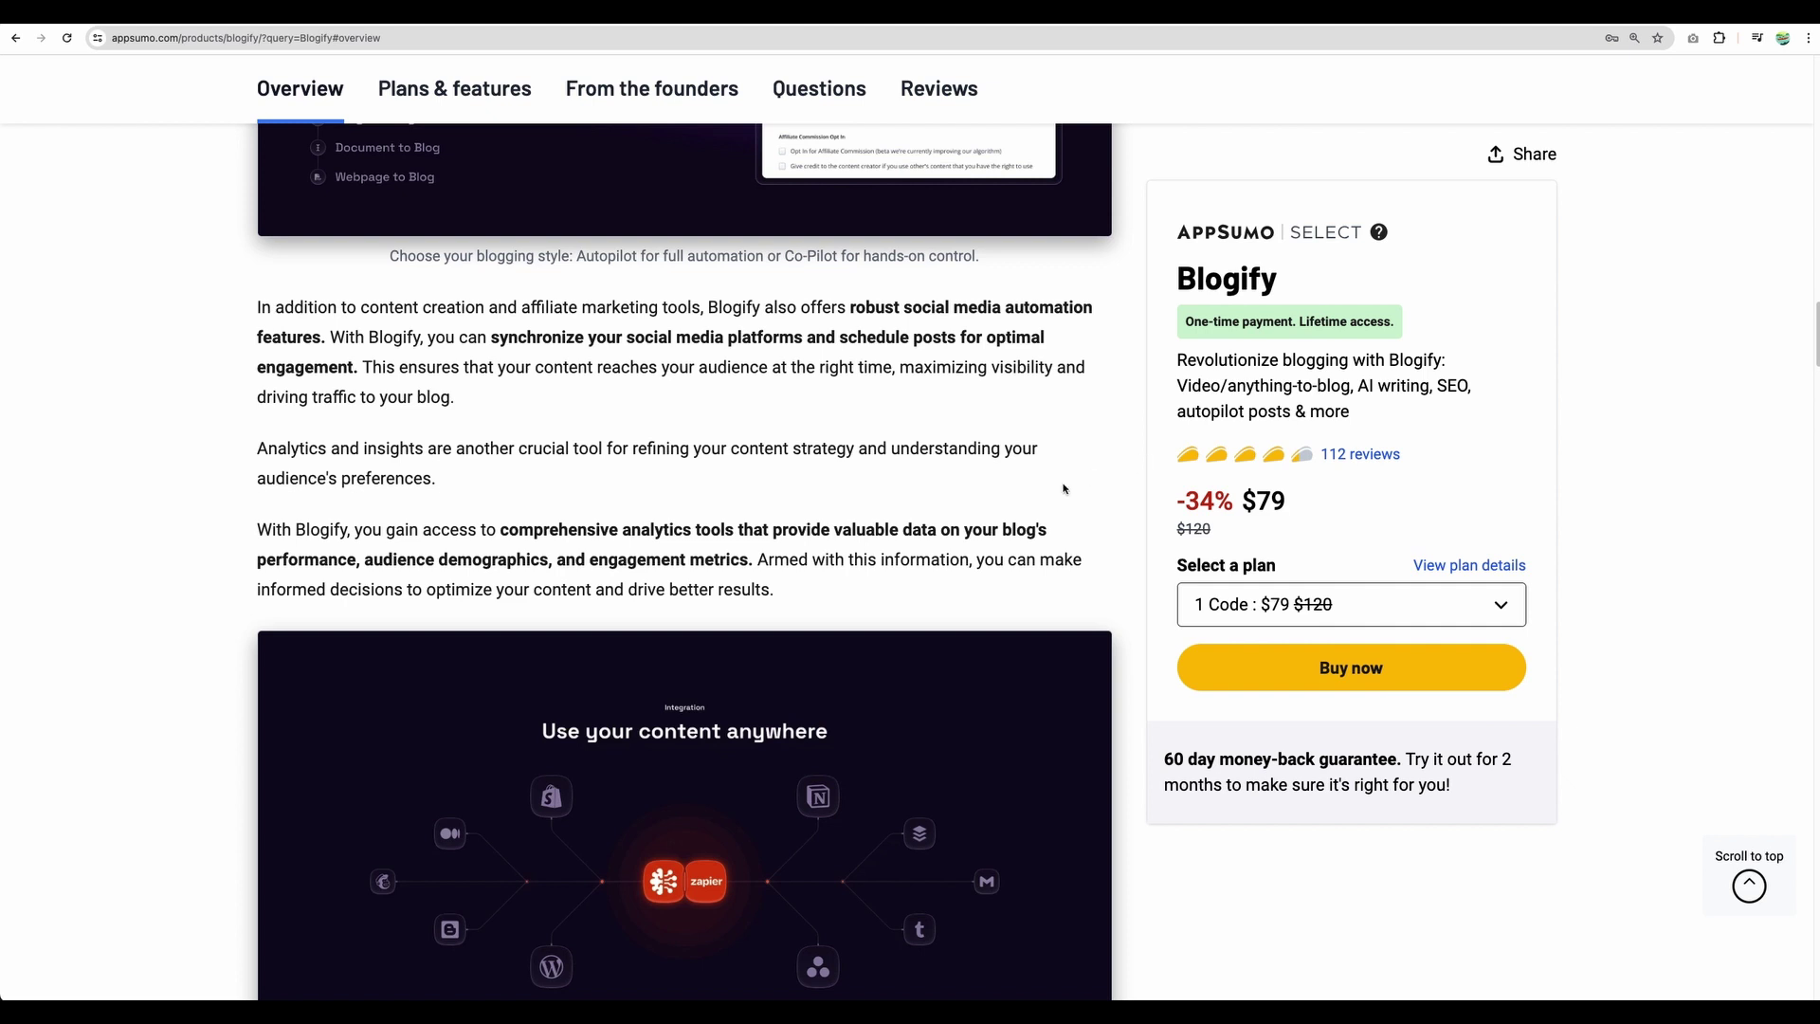
pyautogui.scroll(-3, 1062, 493)
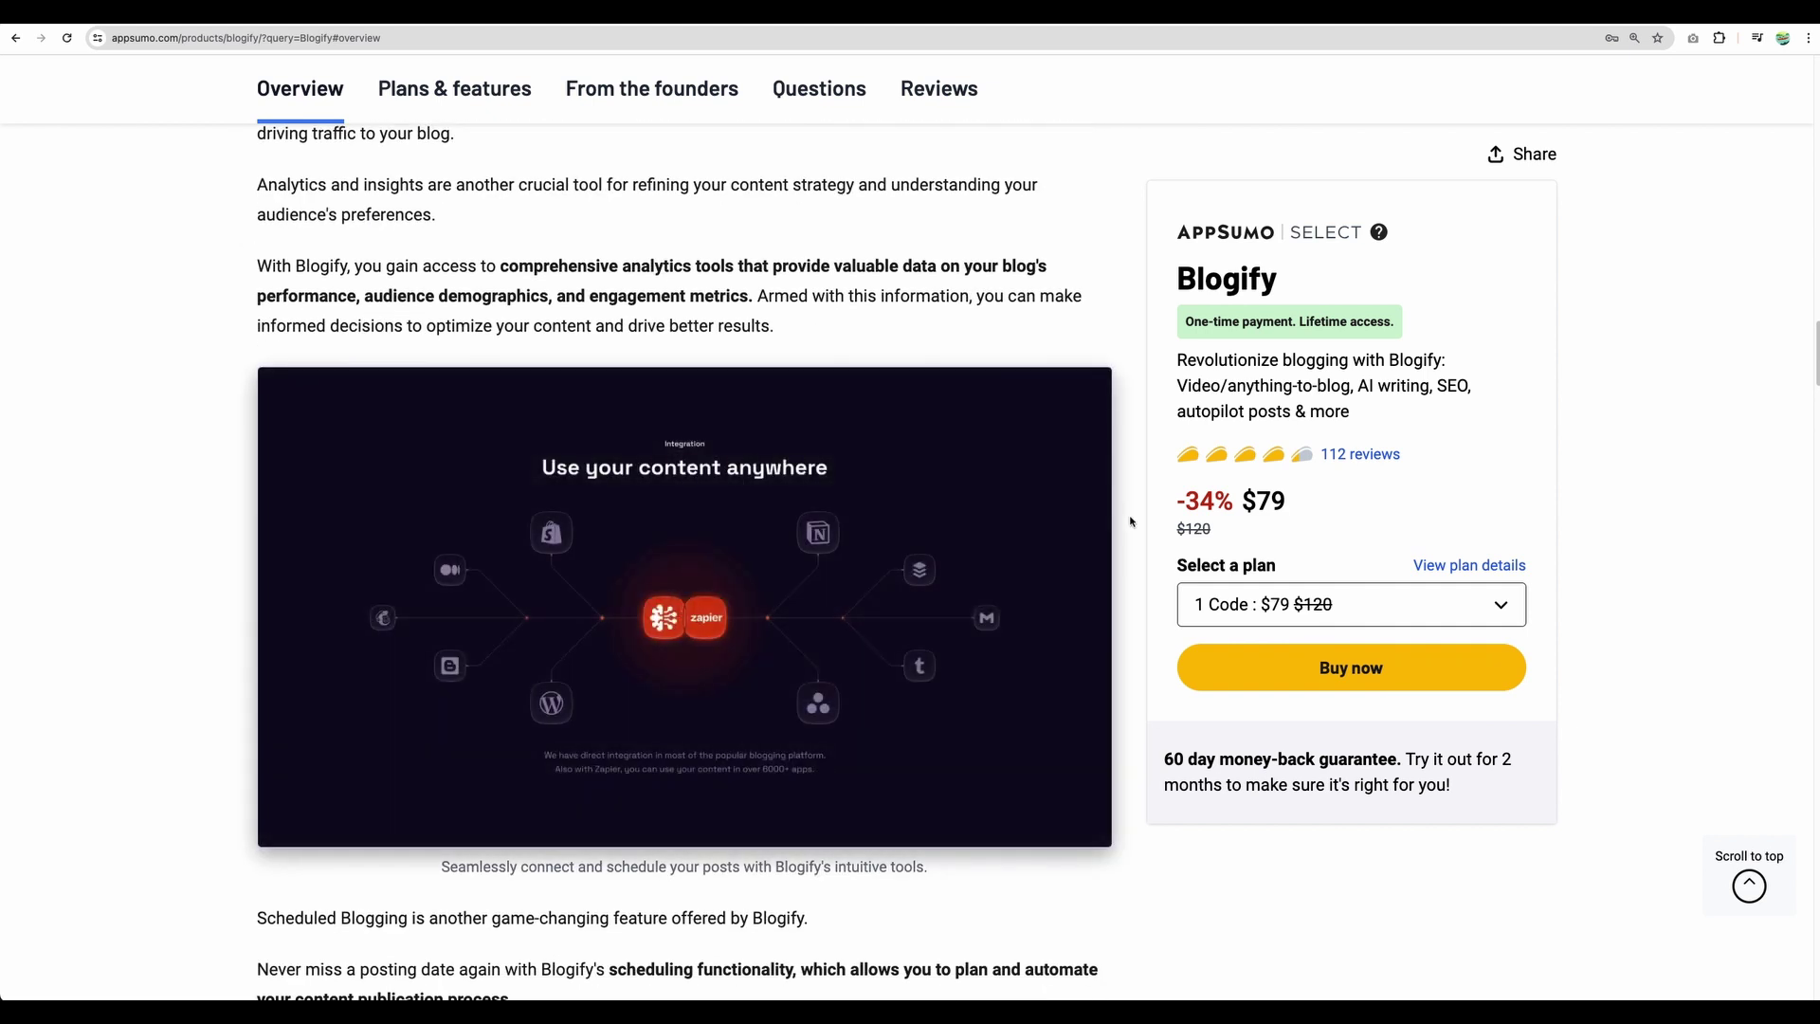
pyautogui.scroll(-1, 1130, 521)
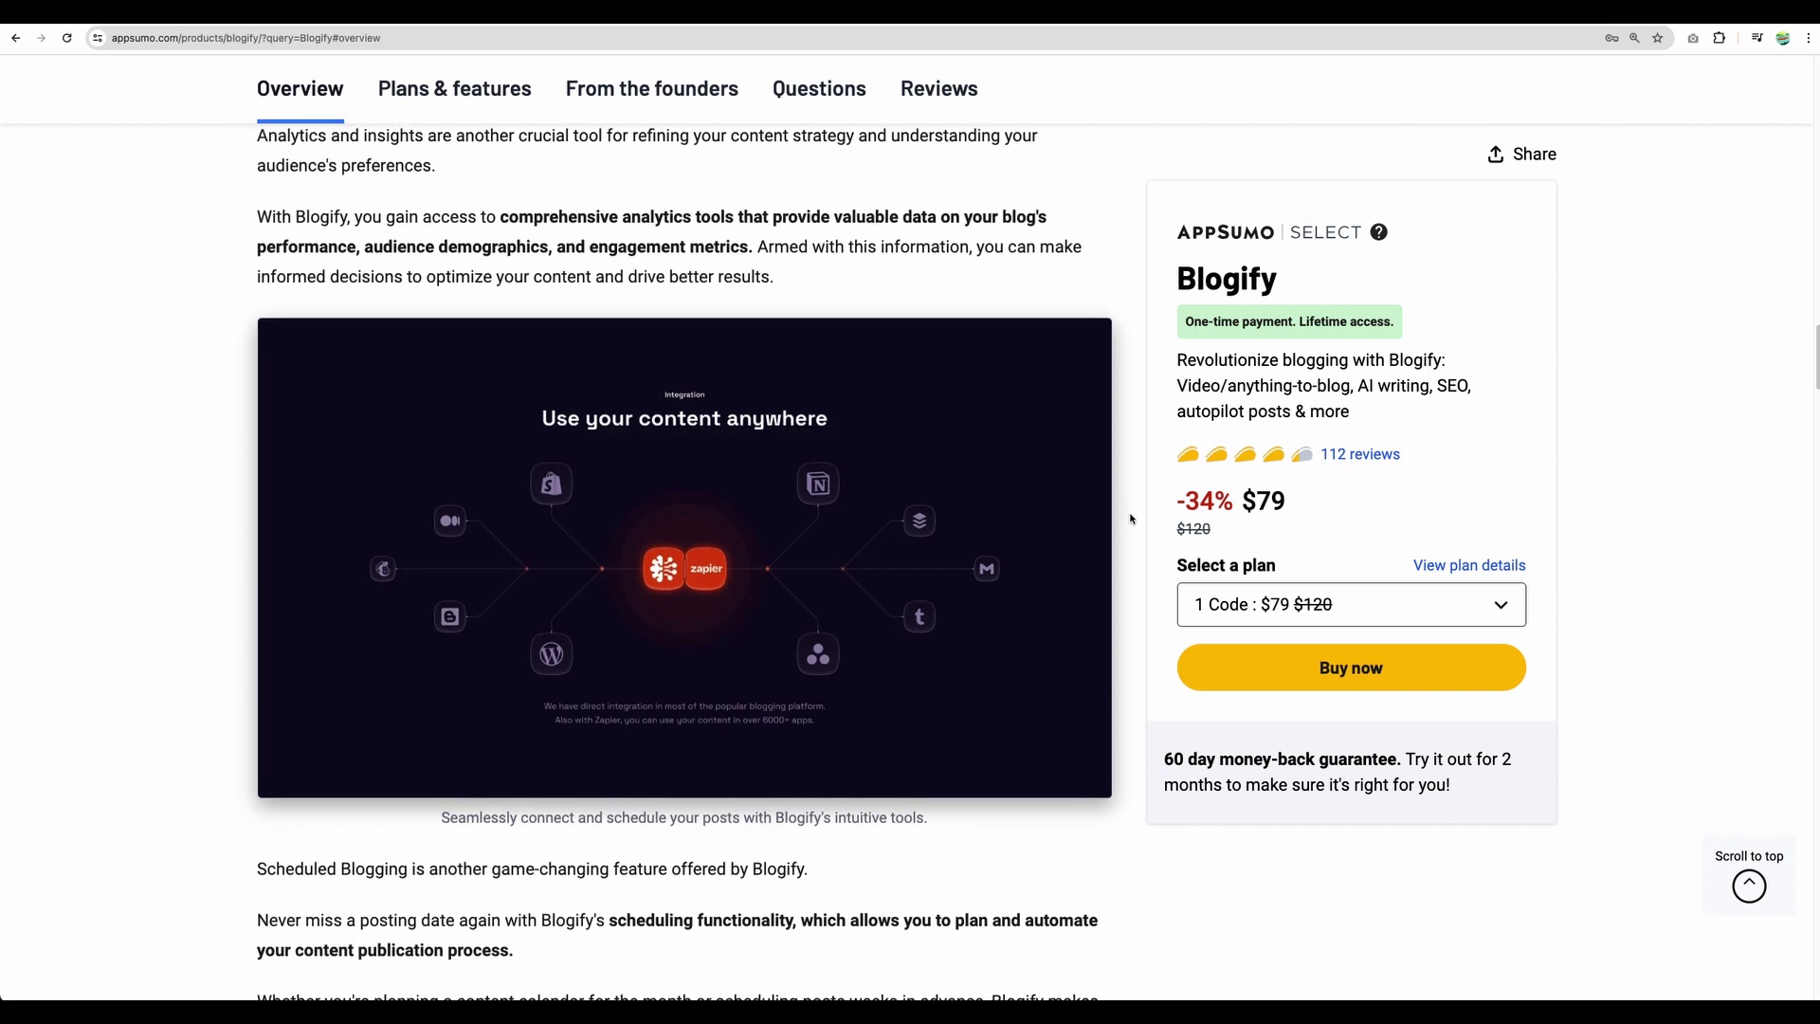
pyautogui.moveTo(1158, 265)
pyautogui.mouseDown()
pyautogui.moveTo(1166, 219)
pyautogui.moveTo(1128, 247)
pyautogui.mouseUp()
pyautogui.scroll(-2, 1141, 384)
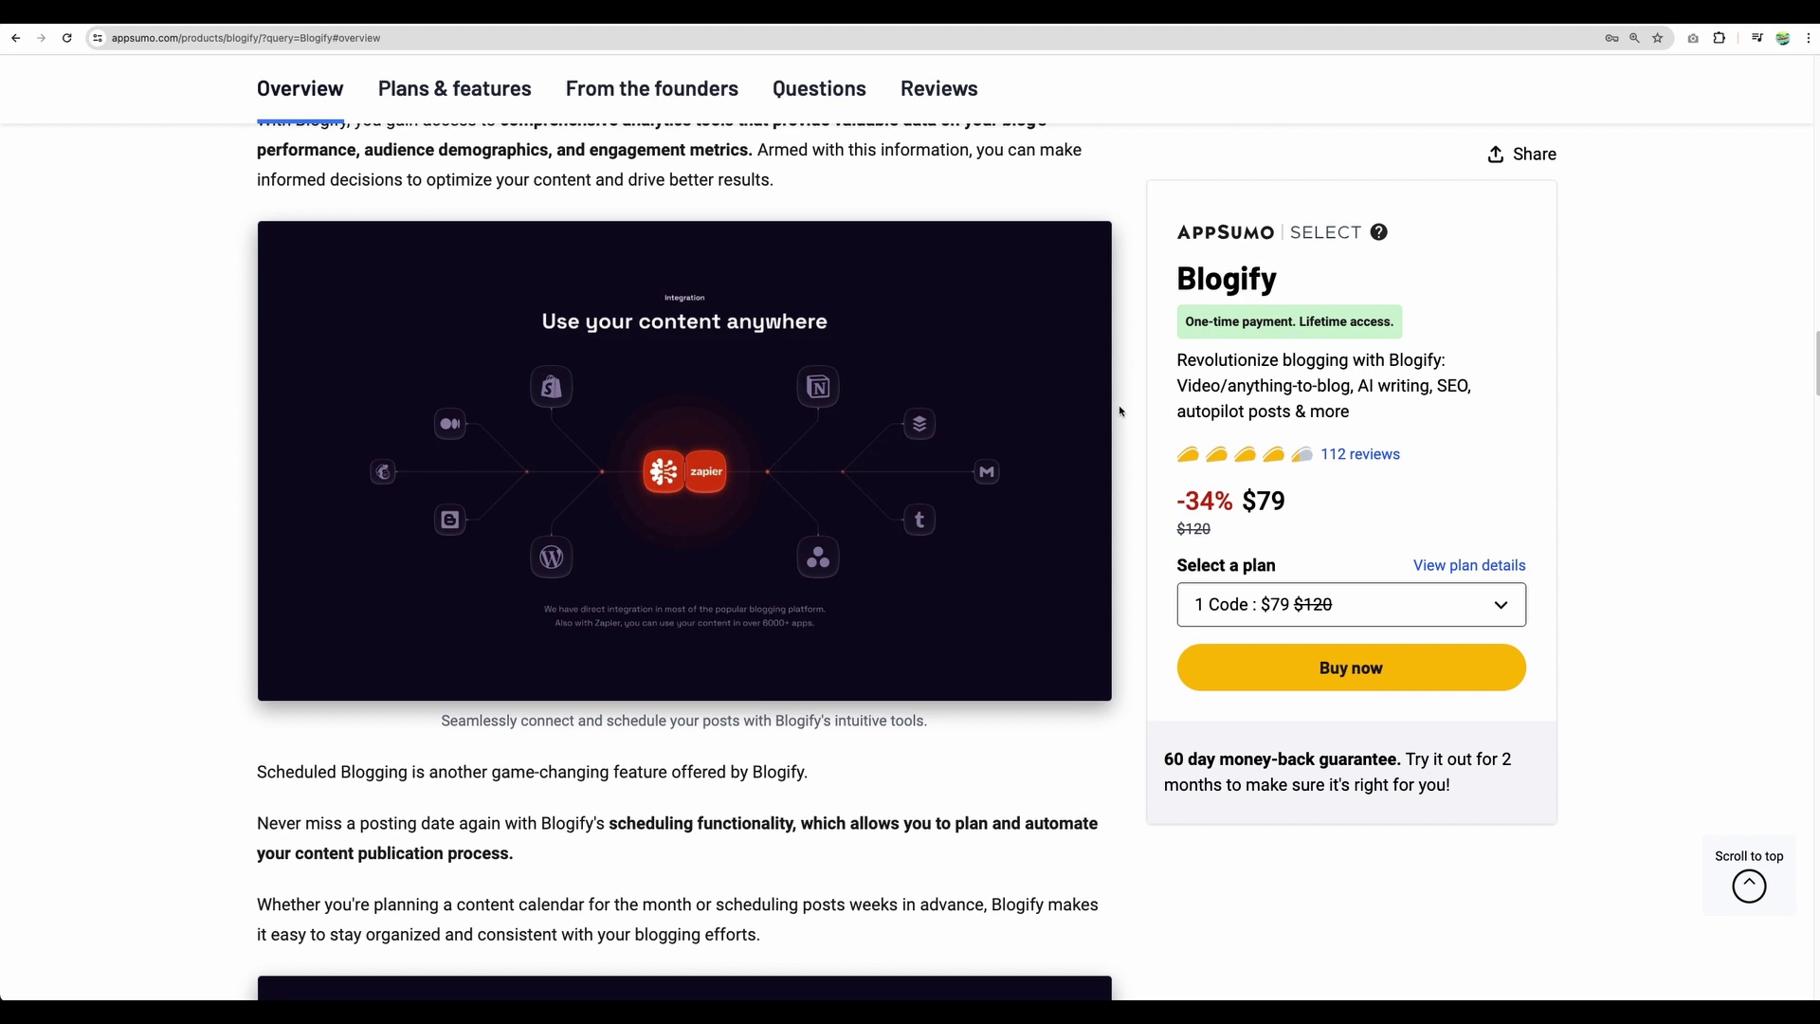
pyautogui.scroll(-1, 1124, 411)
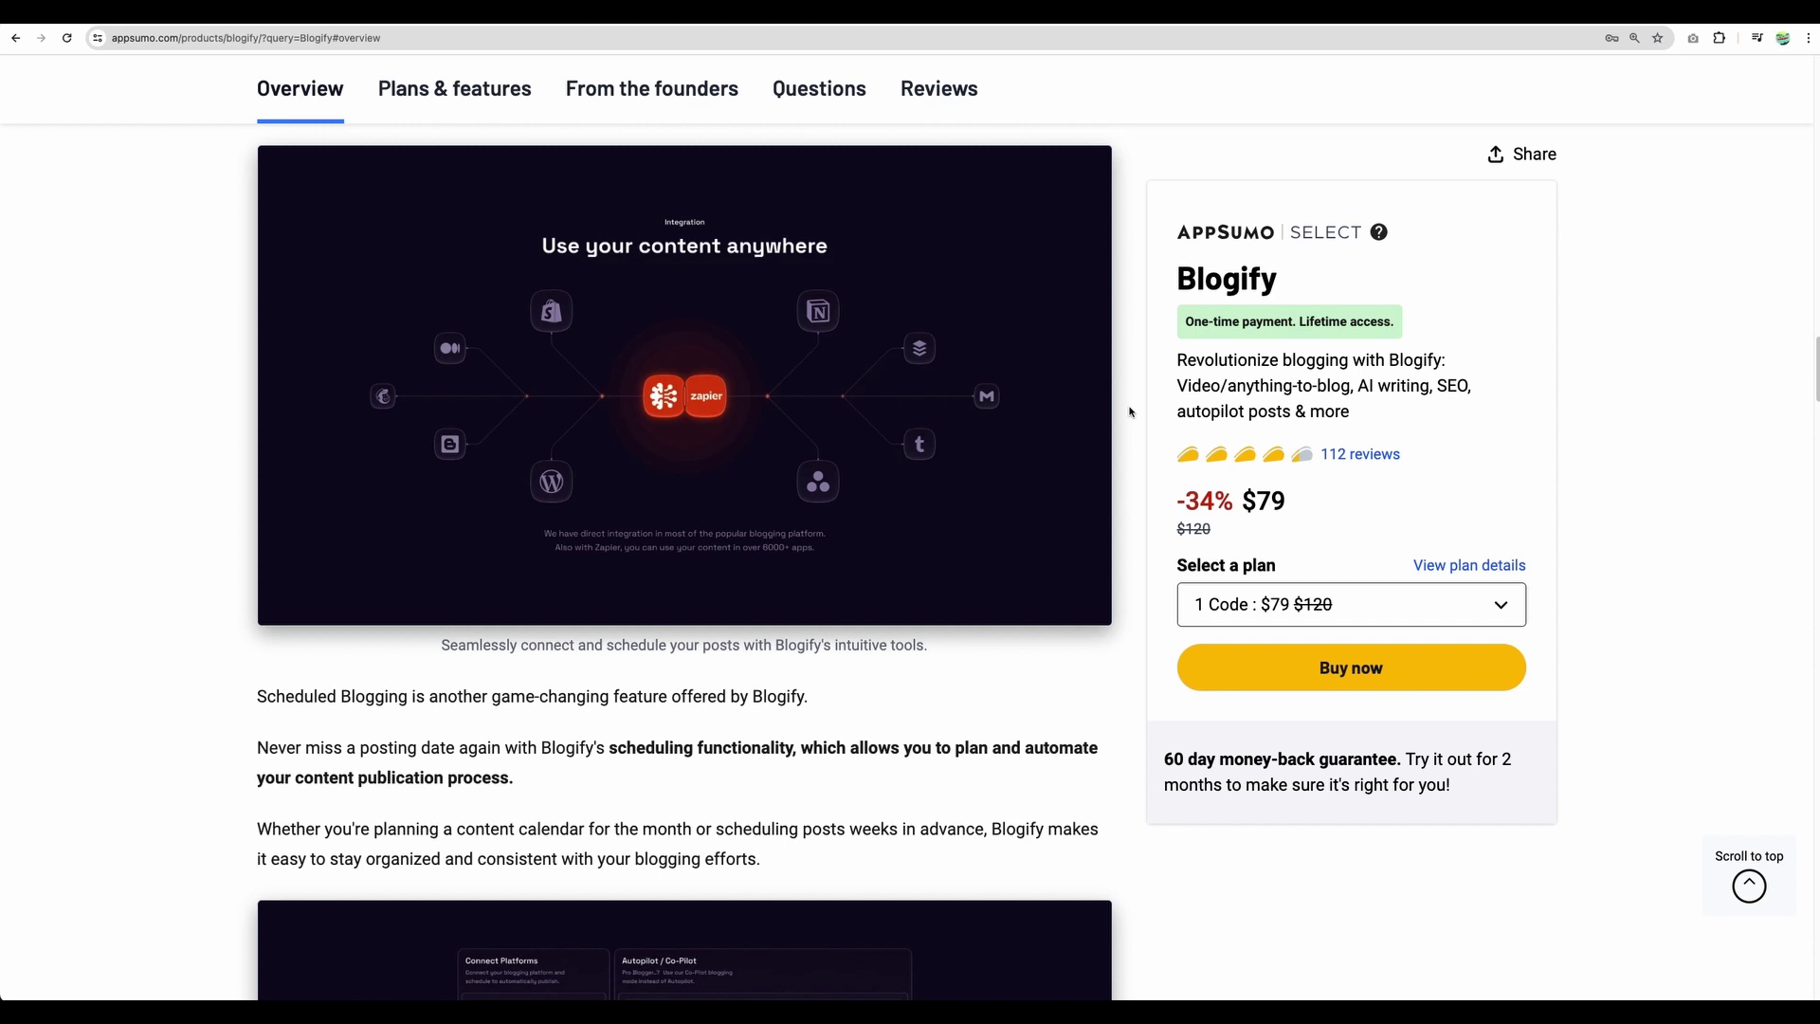
pyautogui.scroll(15, 1129, 411)
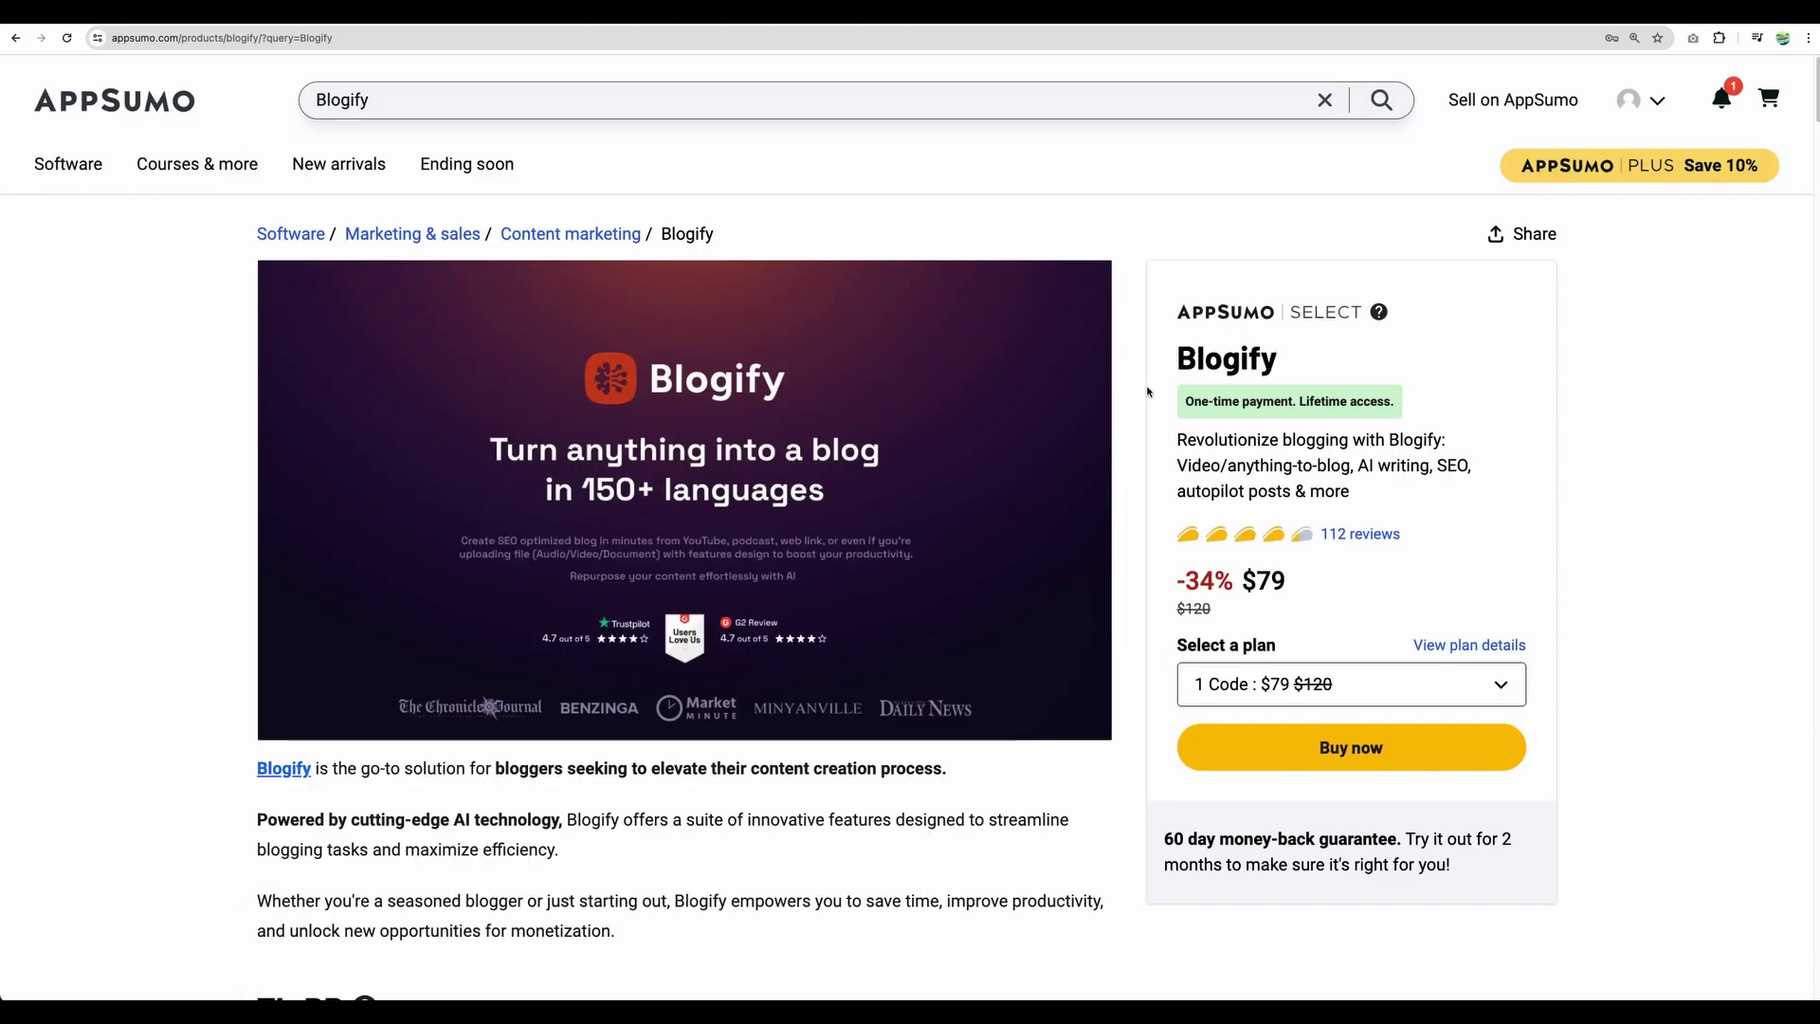